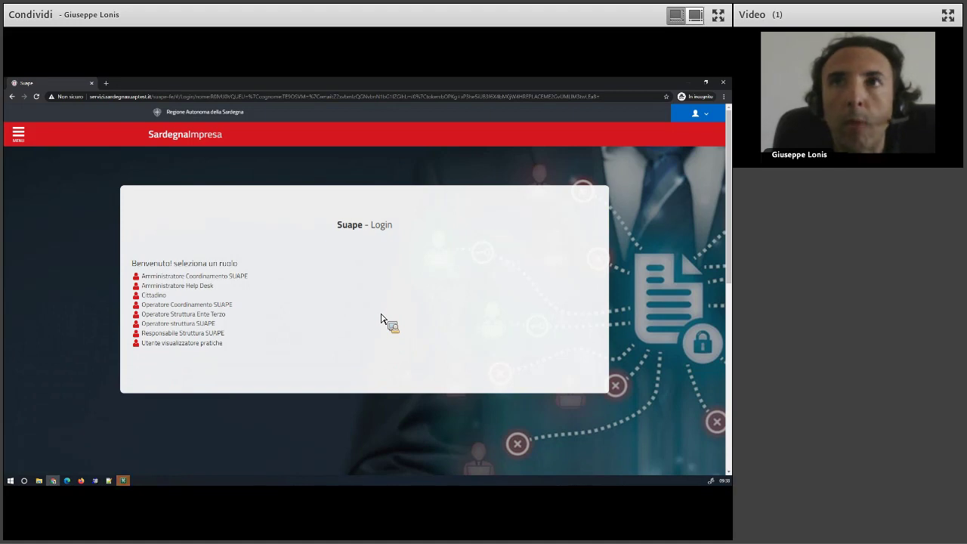
# Log in with the Cittadino role to open the desk listing the 11 submitted practices.
pyautogui.click(161, 296)
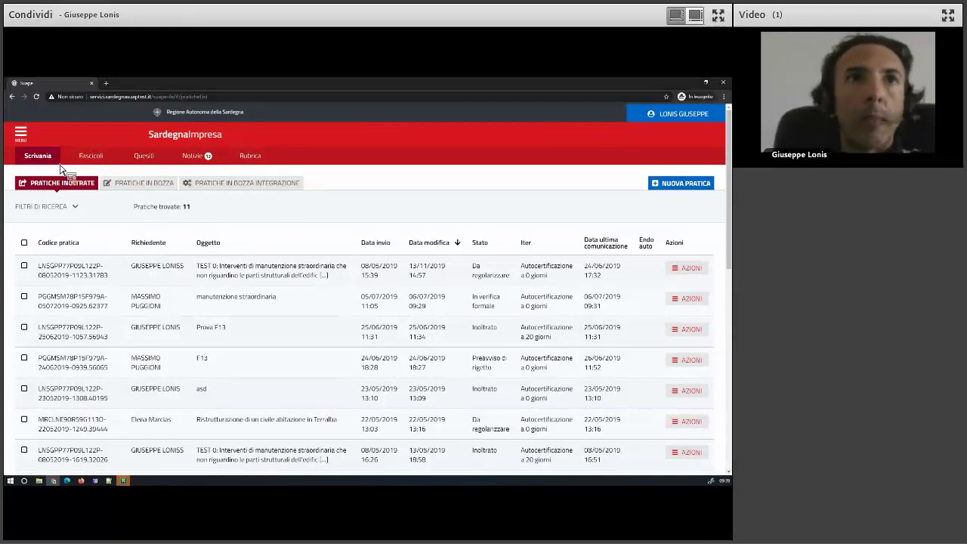
pyautogui.click(148, 184)
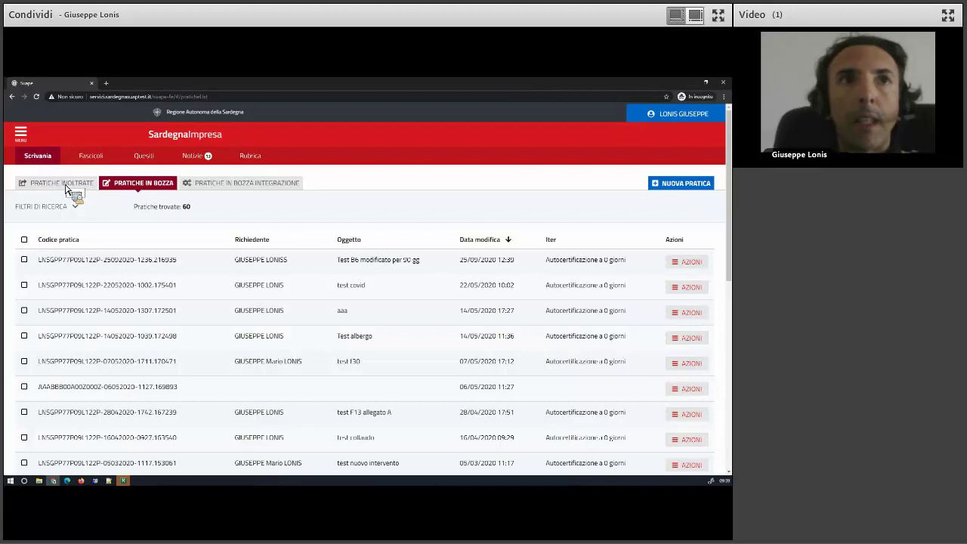
pyautogui.click(59, 185)
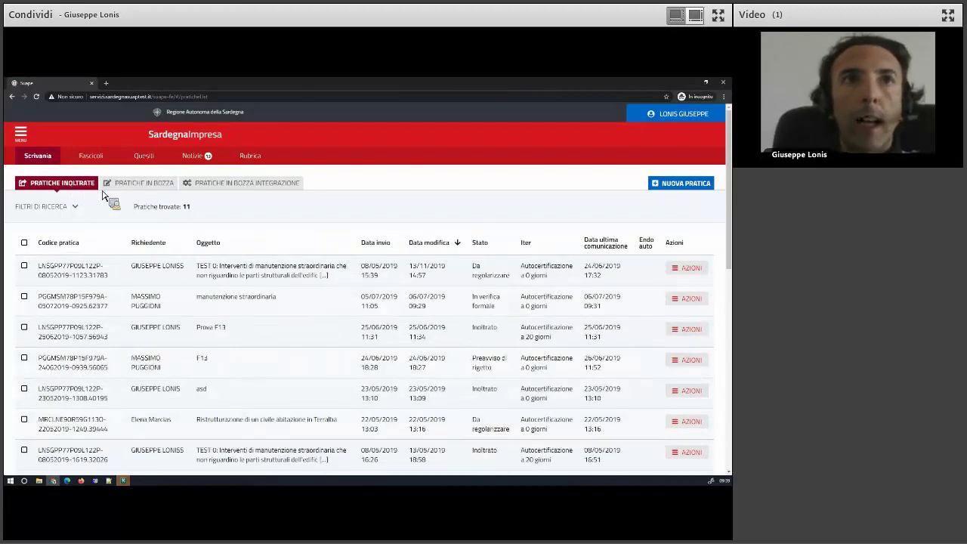
pyautogui.click(130, 186)
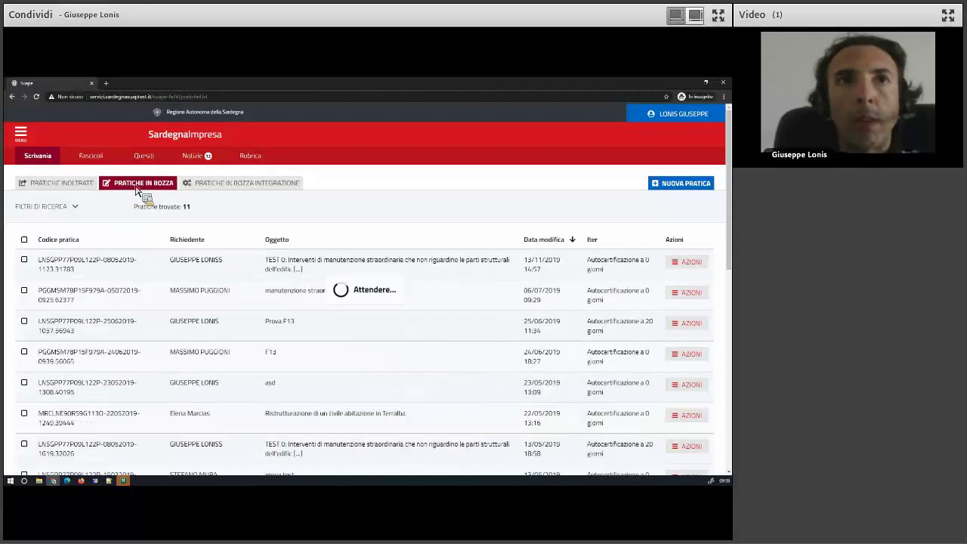
pyautogui.click(211, 184)
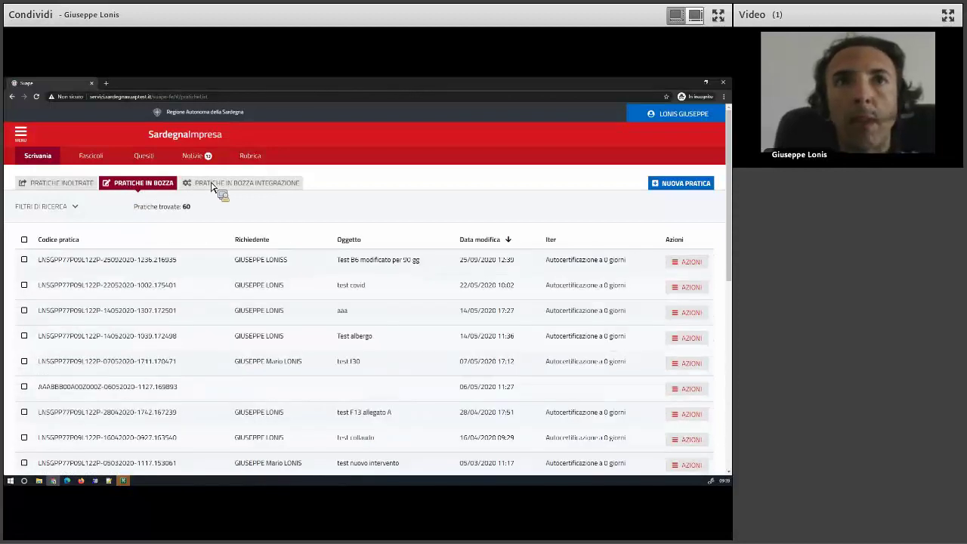
pyautogui.click(125, 185)
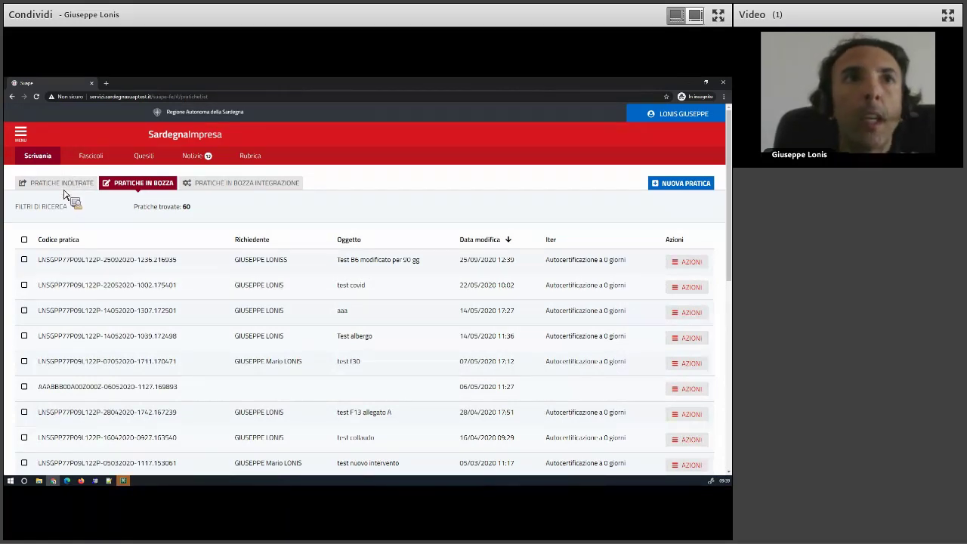
pyautogui.click(67, 185)
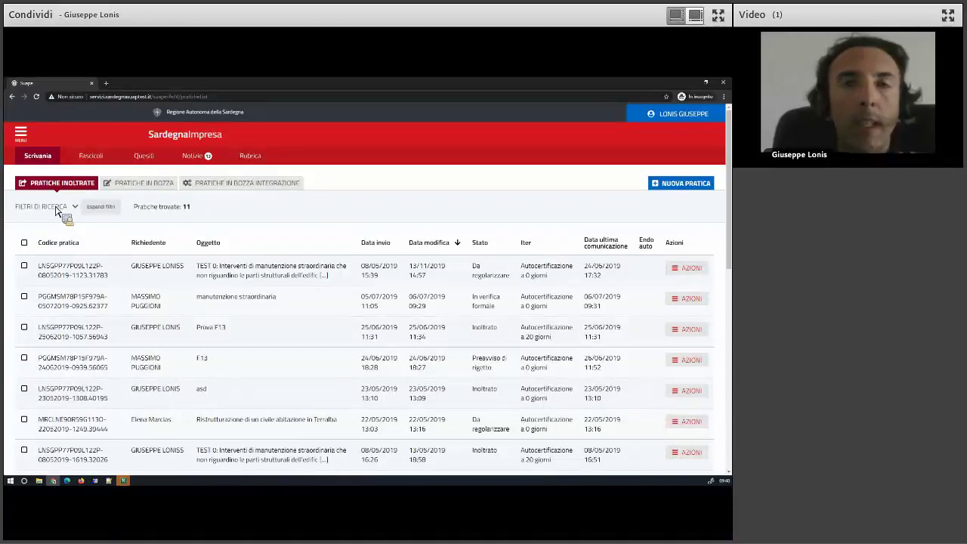
# Copy the subject text F13 from the submitted-practices list.
pyautogui.click(56, 209)
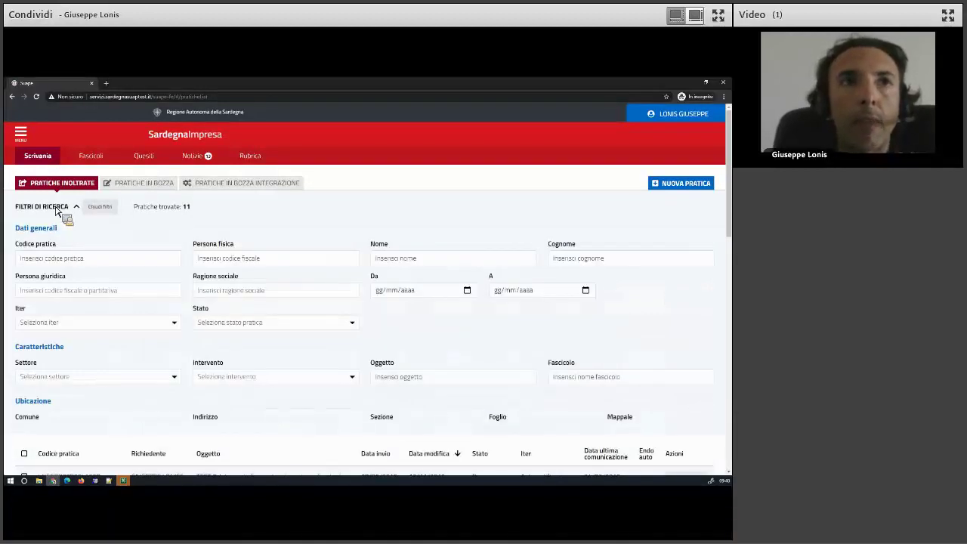
pyautogui.click(56, 209)
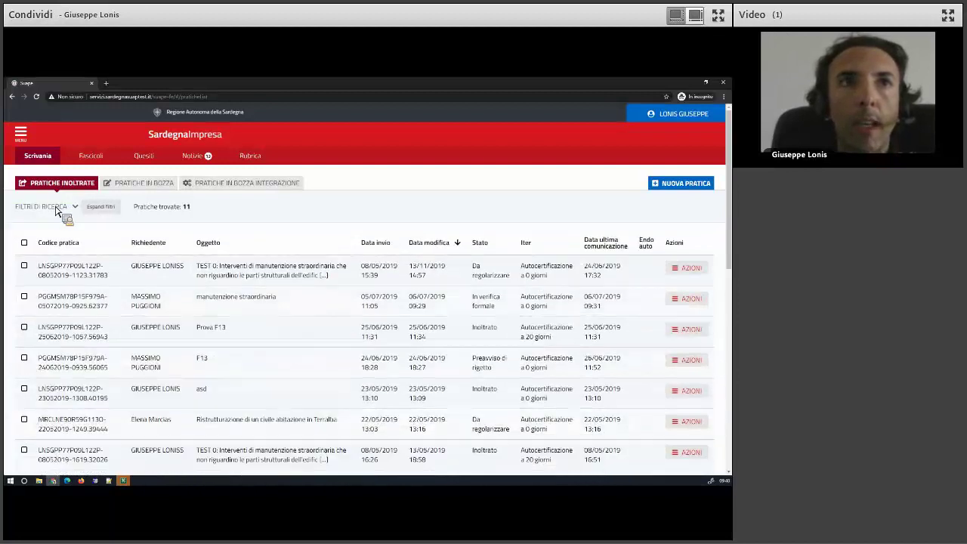
pyautogui.click(56, 209)
pyautogui.click(56, 208)
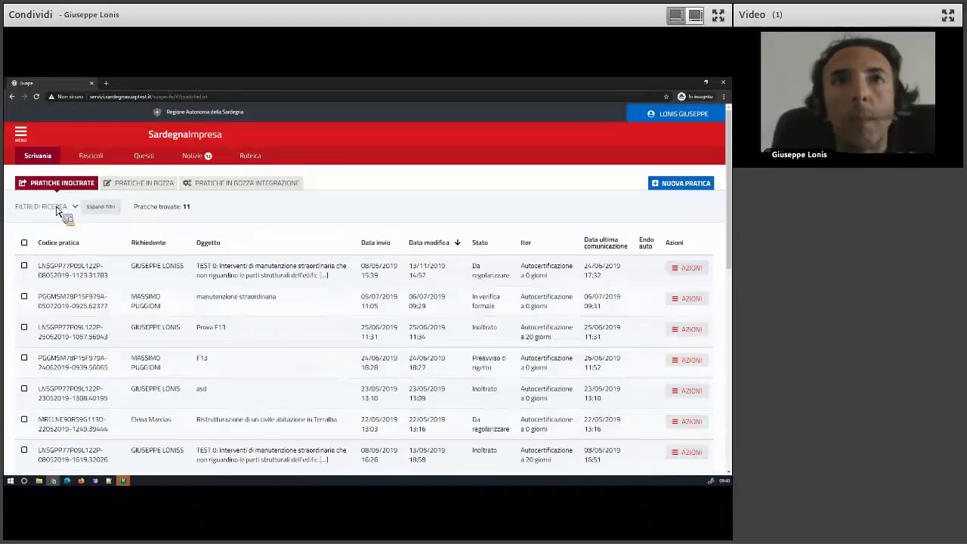
pyautogui.click(52, 211)
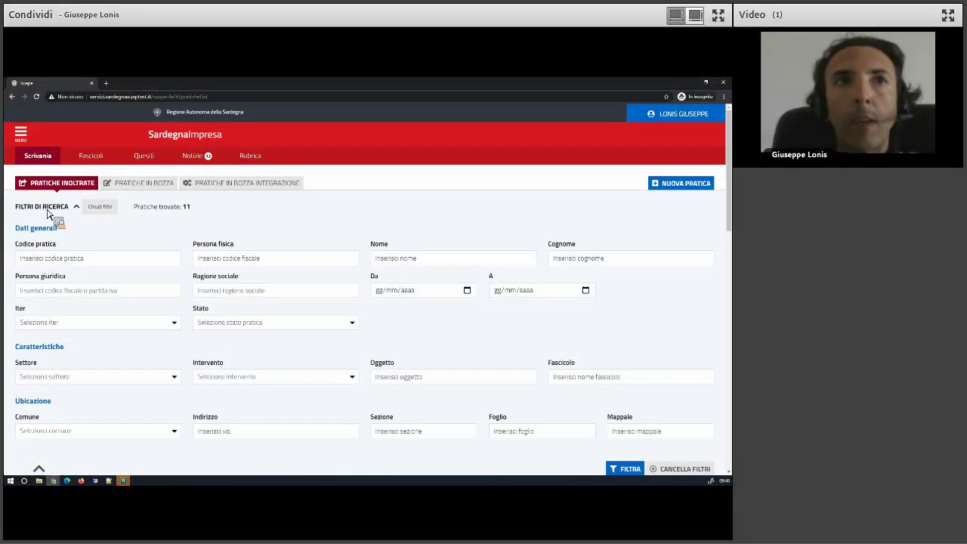
pyautogui.click(46, 211)
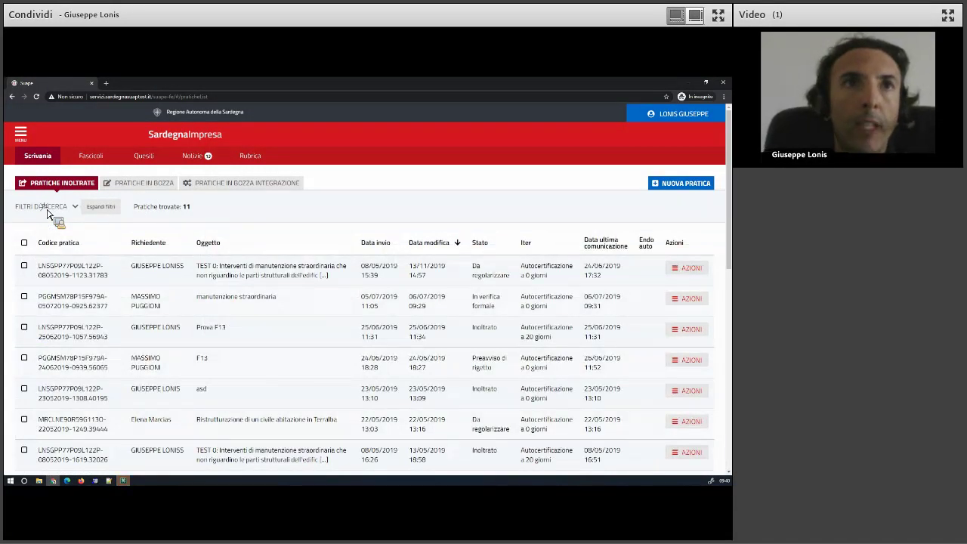
pyautogui.click(47, 213)
pyautogui.click(52, 215)
pyautogui.moveTo(191, 212); pyautogui.dragTo(216, 367)
pyautogui.rightClick(220, 366)
pyautogui.click(221, 365)
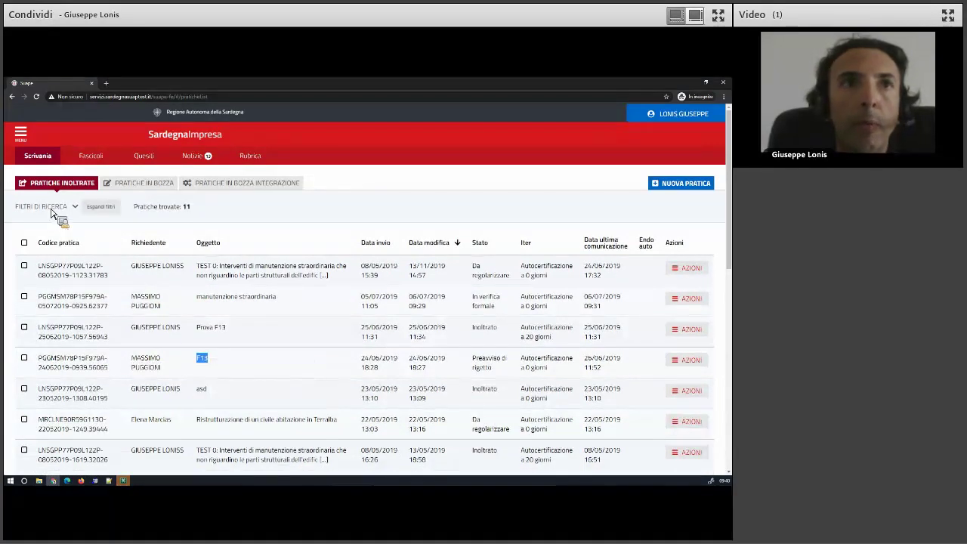
# Filter the practices by Oggetto F13, leaving two results.
pyautogui.click(53, 216)
pyautogui.click(395, 382)
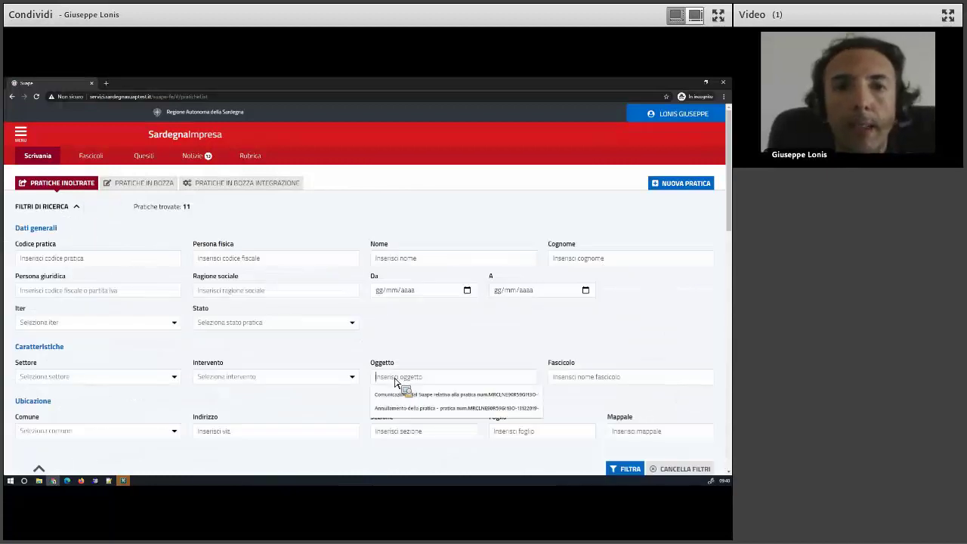
pyautogui.hotkey('ctrl', 'v')
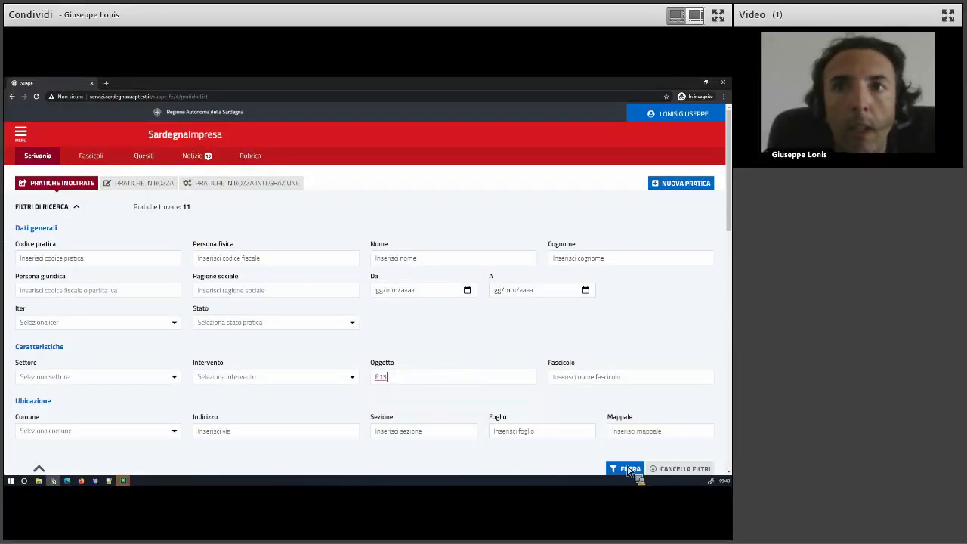
pyautogui.click(629, 469)
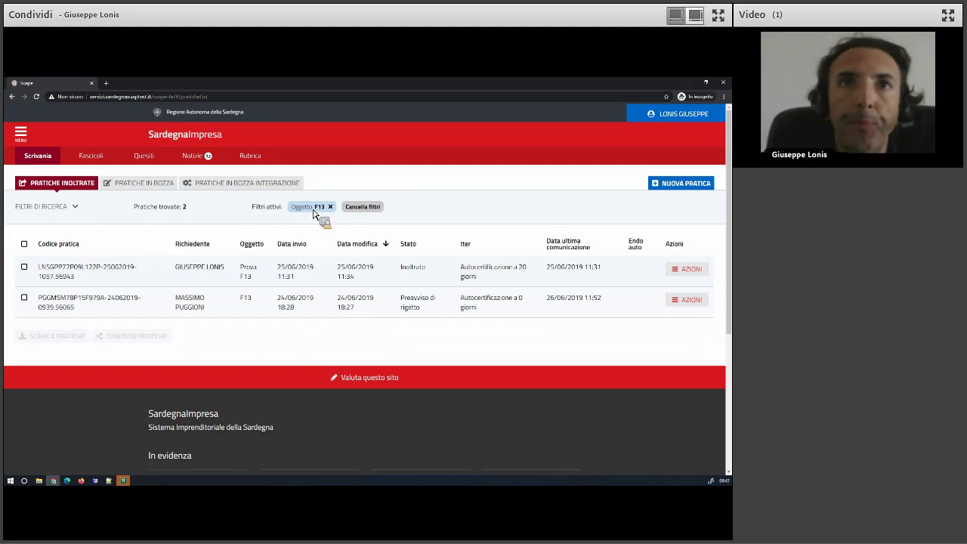
pyautogui.click(70, 209)
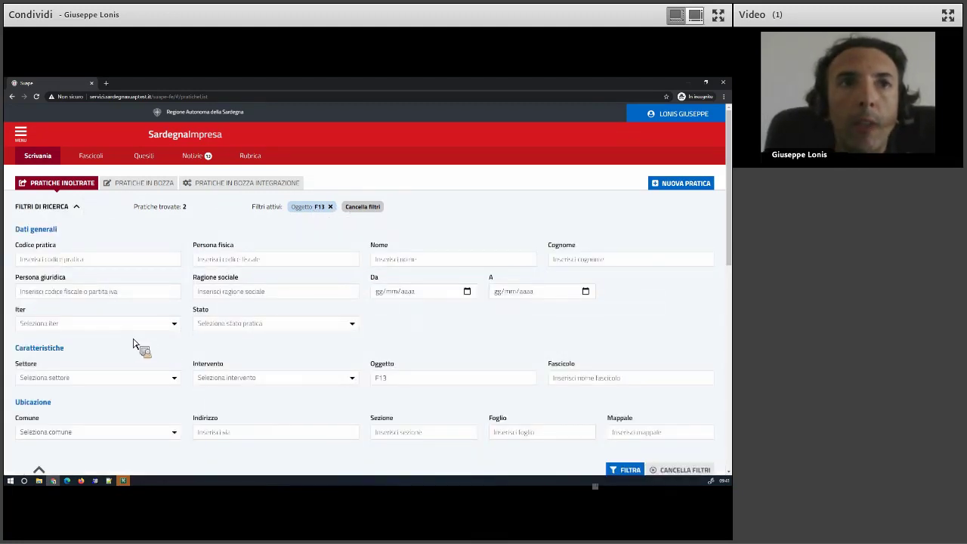
pyautogui.scroll(-5, 207, 377)
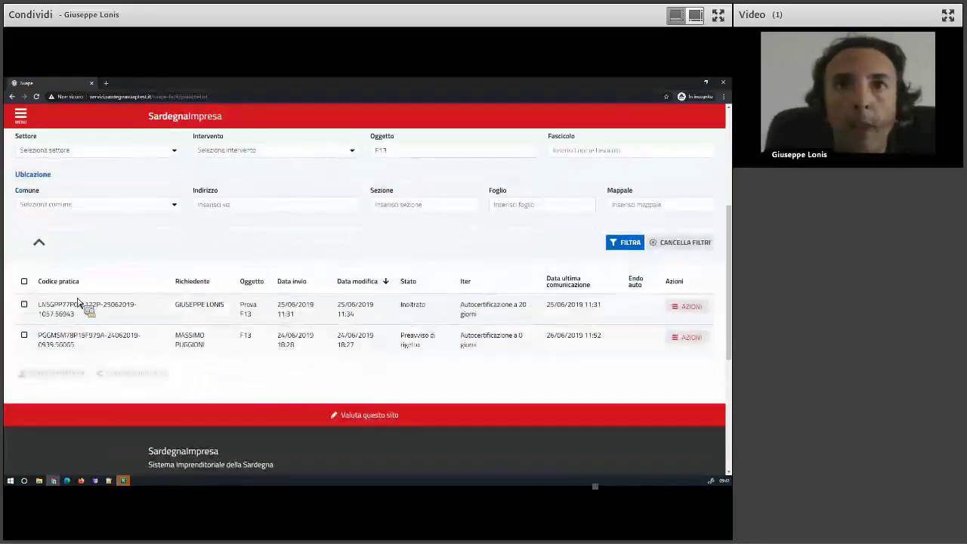
pyautogui.moveTo(40, 306); pyautogui.dragTo(58, 279)
pyautogui.scroll(3, 62, 225)
pyautogui.rightClick(58, 272)
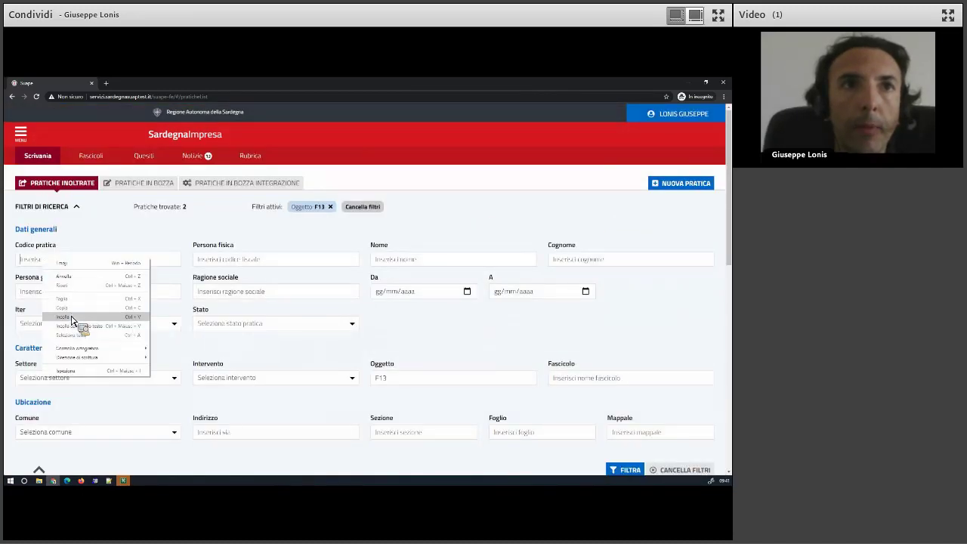
pyautogui.click(74, 314)
pyautogui.click(625, 470)
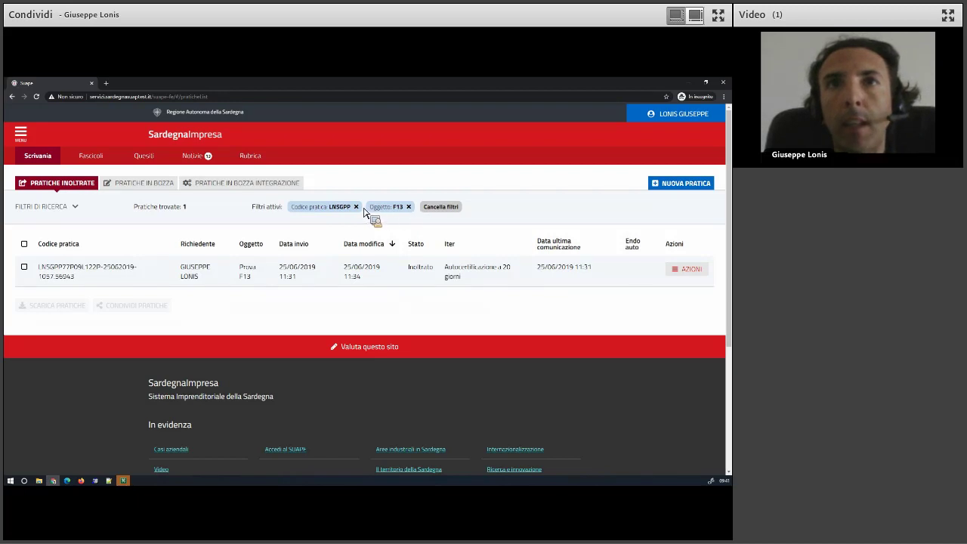
pyautogui.click(286, 211)
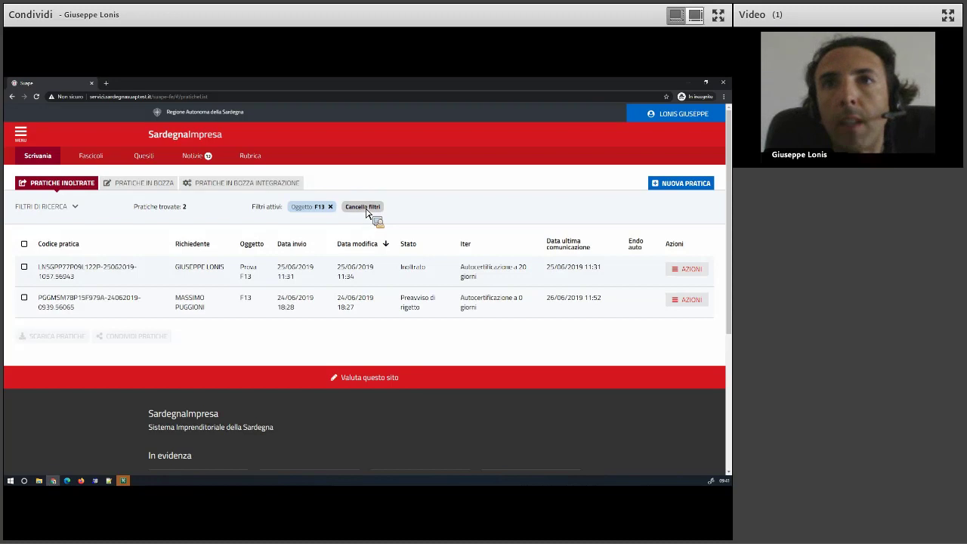
pyautogui.click(368, 213)
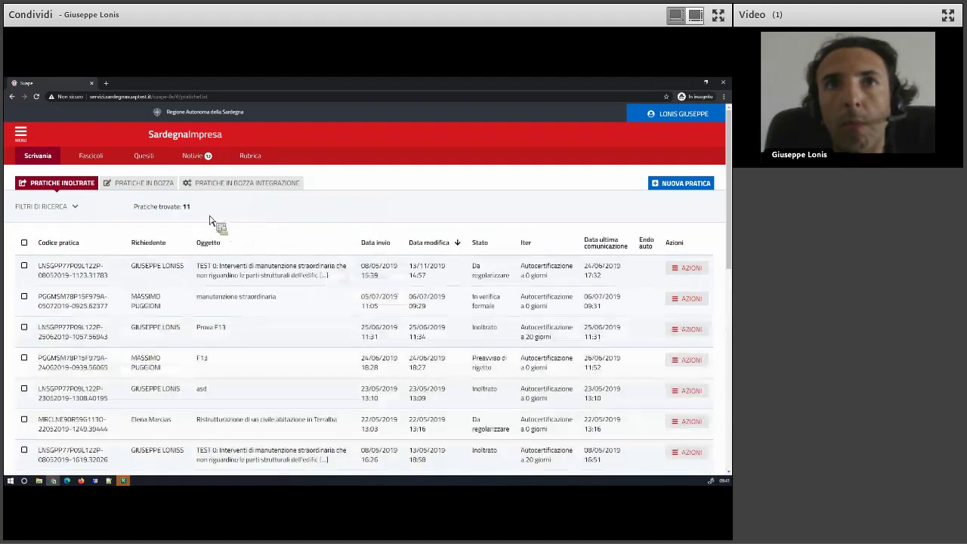
pyautogui.click(63, 213)
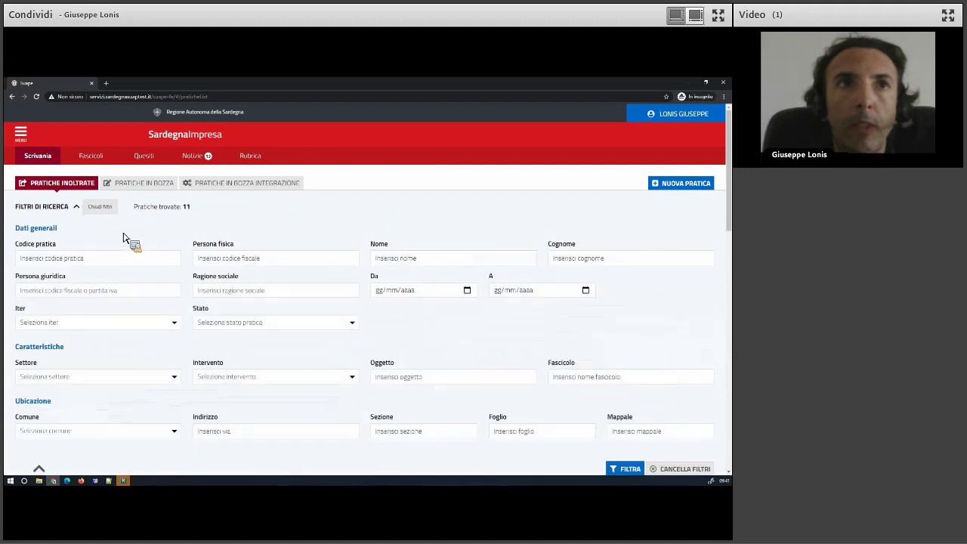
pyautogui.scroll(-1, 492, 398)
pyautogui.scroll(1, 493, 398)
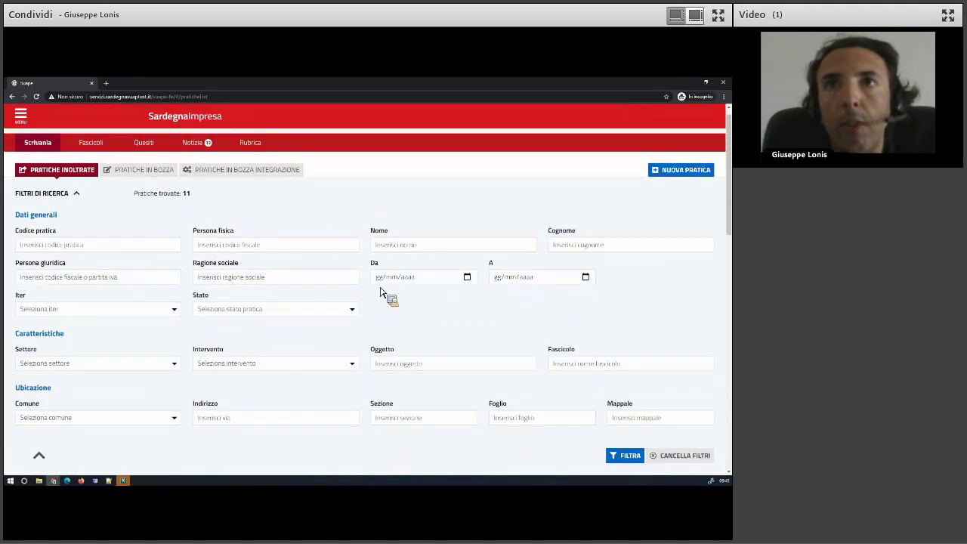
pyautogui.click(155, 183)
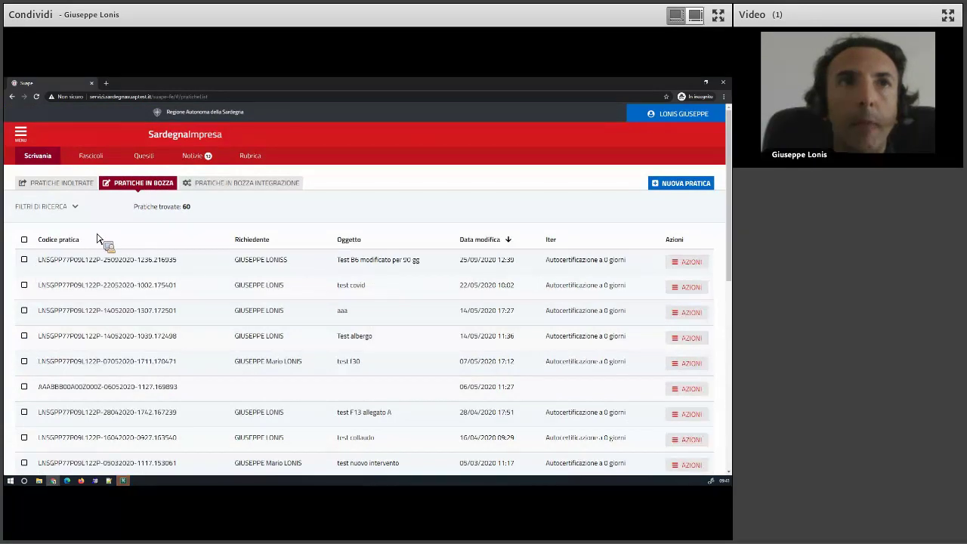
pyautogui.click(66, 208)
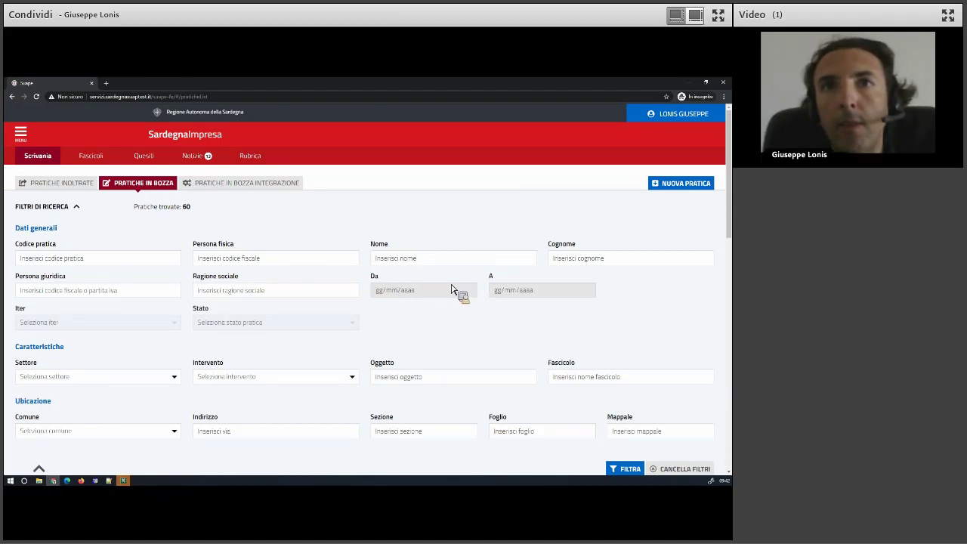
pyautogui.click(87, 189)
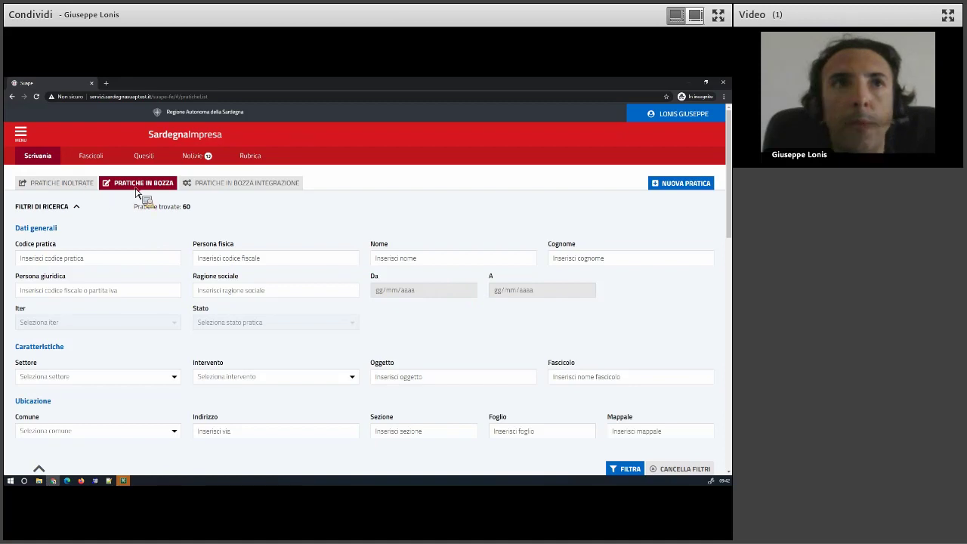
# Start a new practice and pick XX Ente di test 1 as the municipality.
pyautogui.click(684, 185)
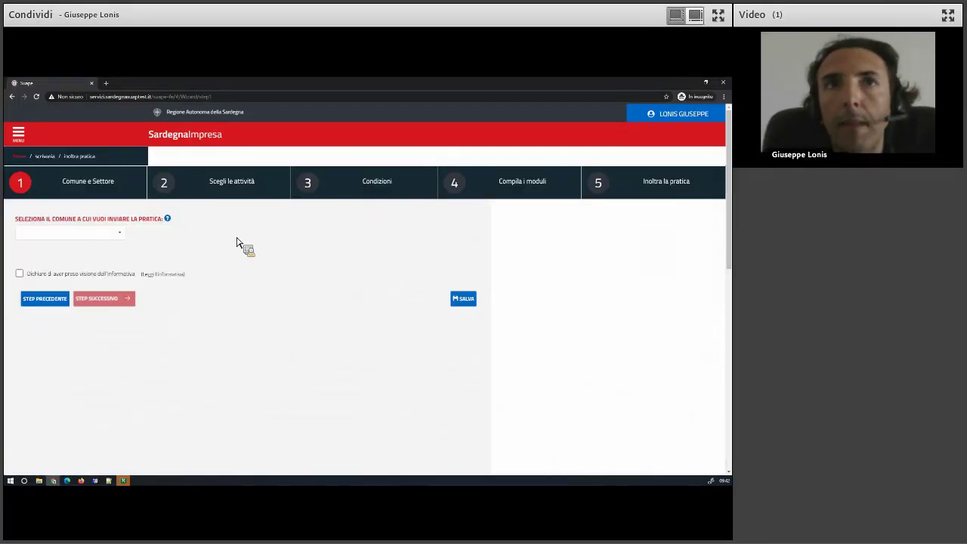
pyautogui.click(54, 238)
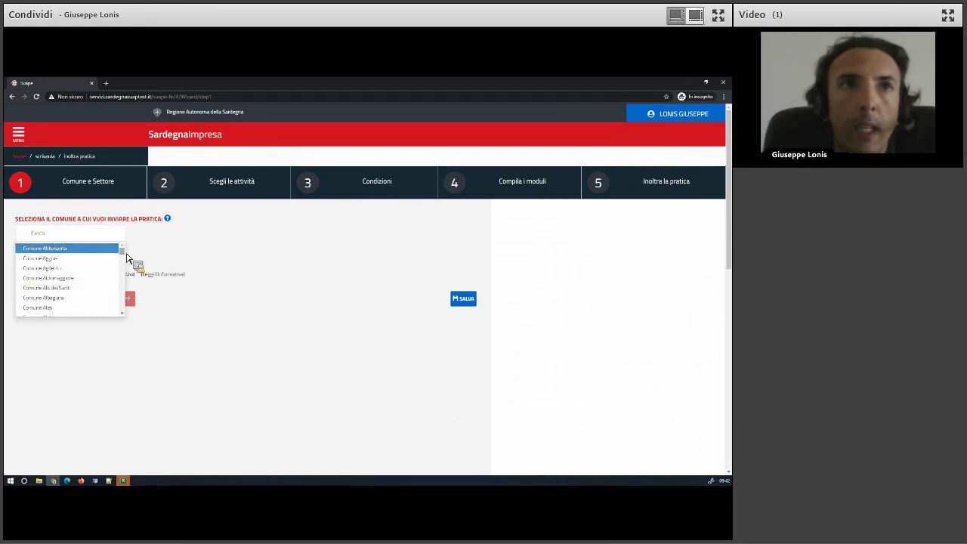
pyautogui.scroll(-20, 123, 311)
pyautogui.click(57, 300)
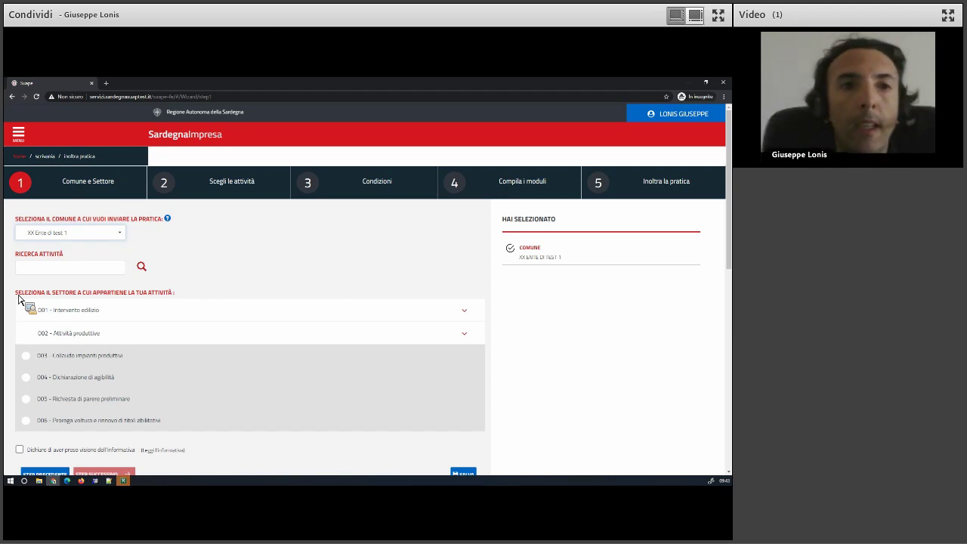
# Tick 01 Esercizio di vicinato under Commercio's retail trade on private areas.
pyautogui.click(80, 335)
pyautogui.scroll(-2, 96, 325)
pyautogui.click(96, 326)
pyautogui.click(96, 352)
pyautogui.click(106, 374)
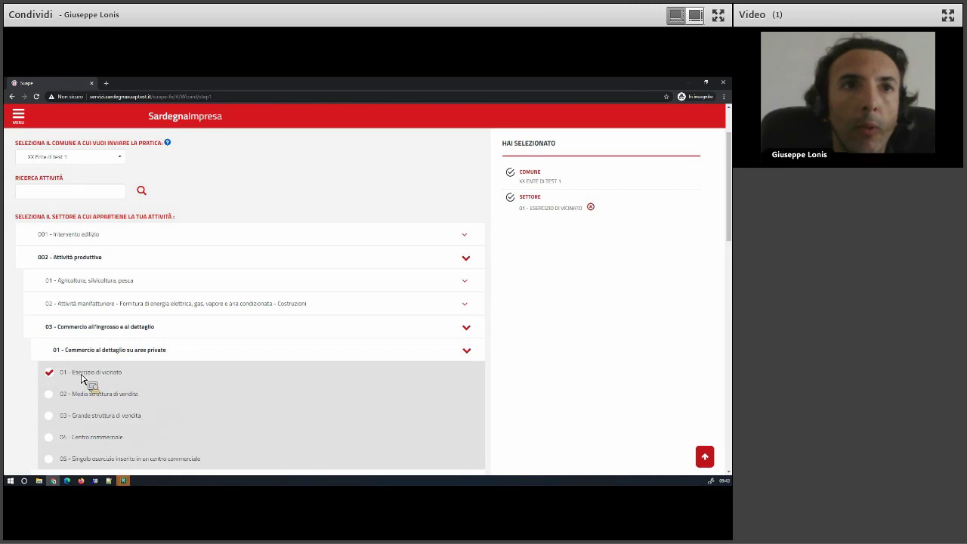
pyautogui.scroll(-1, 73, 333)
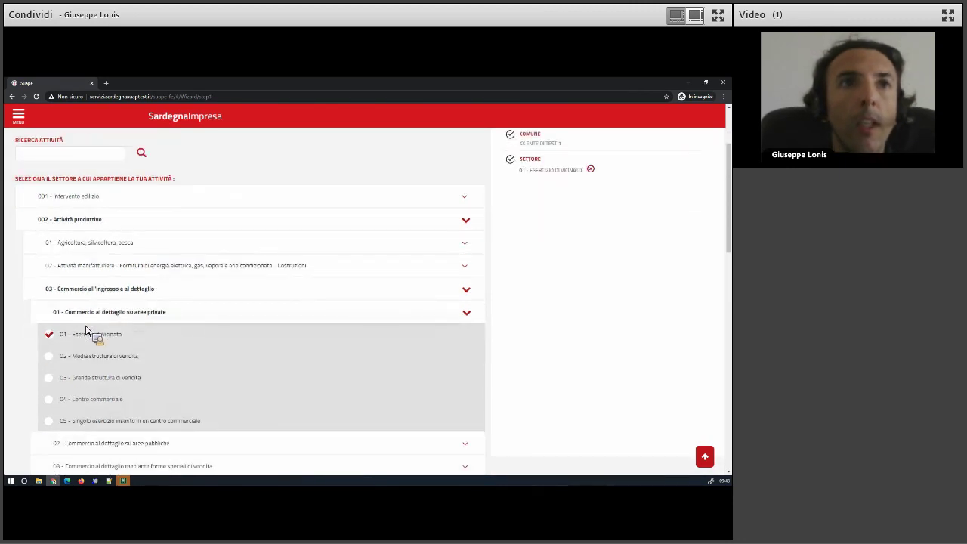
pyautogui.click(78, 296)
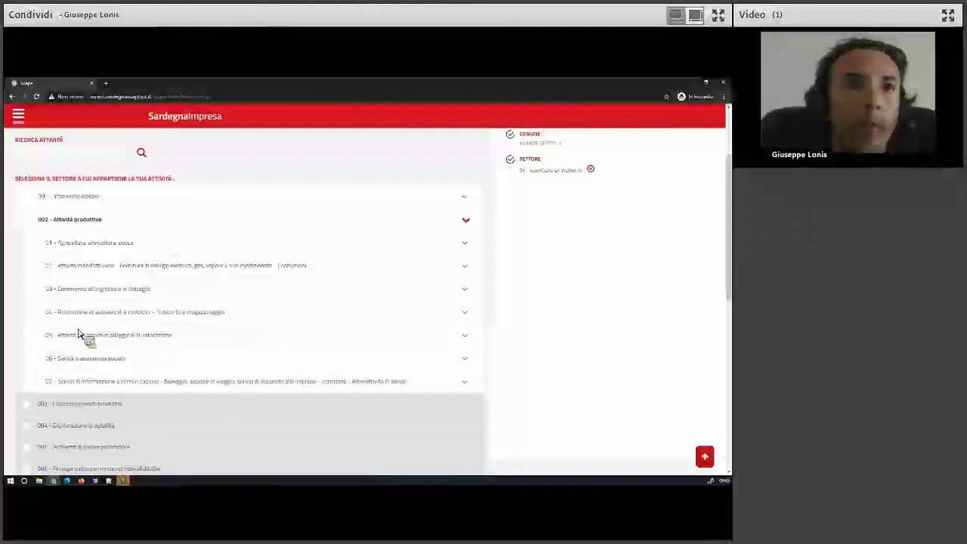
# Add 01 Studi professionali sanitari under 06 Sanità > 01 Strutture sanitarie.
pyautogui.click(88, 358)
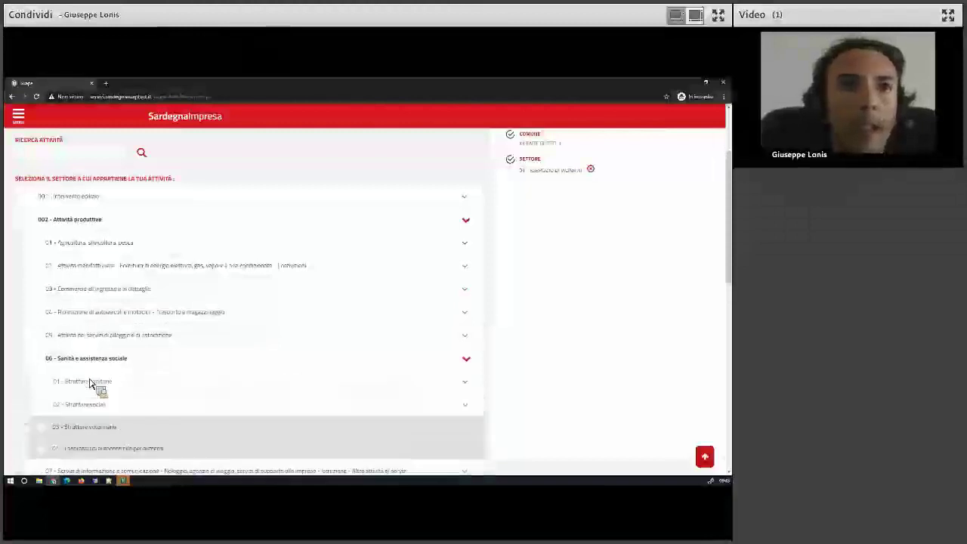
pyautogui.click(89, 382)
pyautogui.click(133, 404)
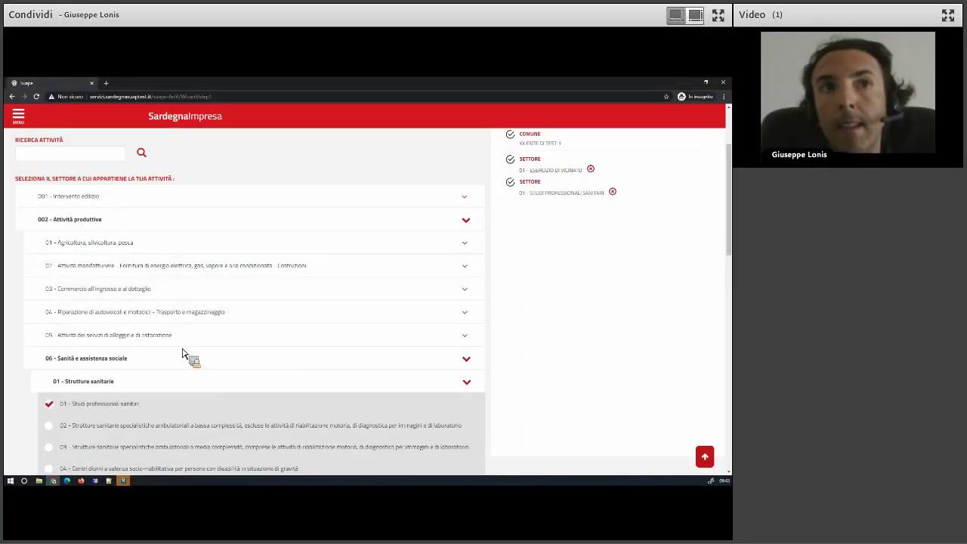
pyautogui.scroll(3, 86, 302)
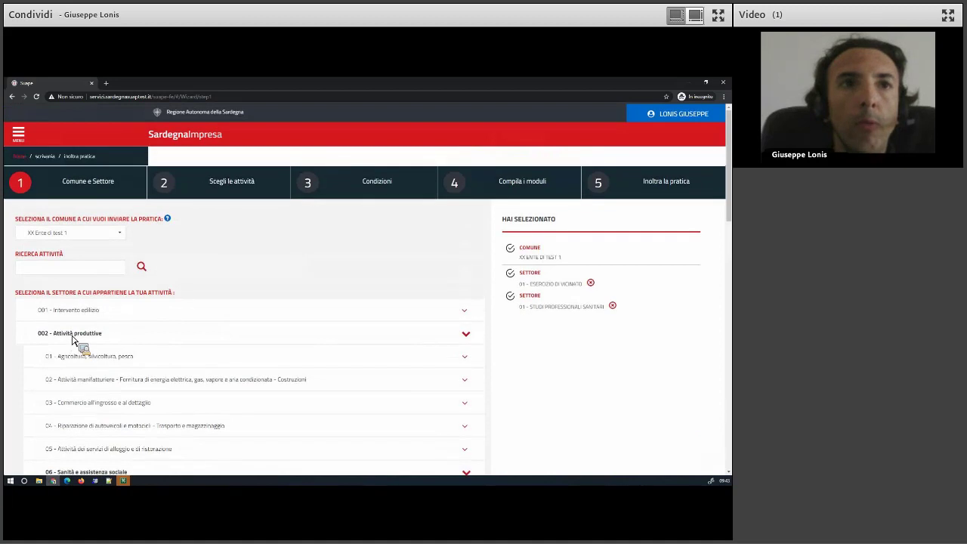
pyautogui.click(73, 338)
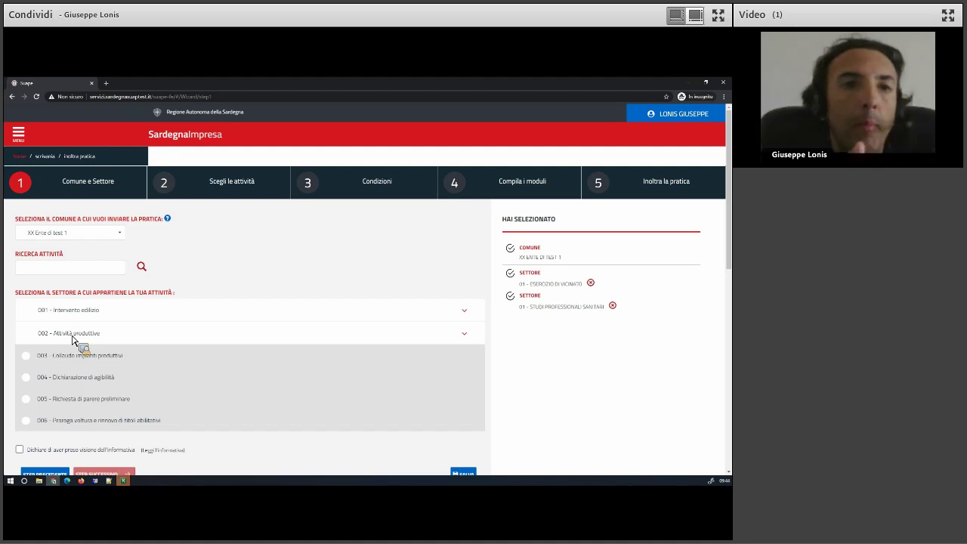
# Add 01 Produzione primaria of plant food products under 01 Agricoltura.
pyautogui.click(110, 334)
pyautogui.scroll(-2, 200, 344)
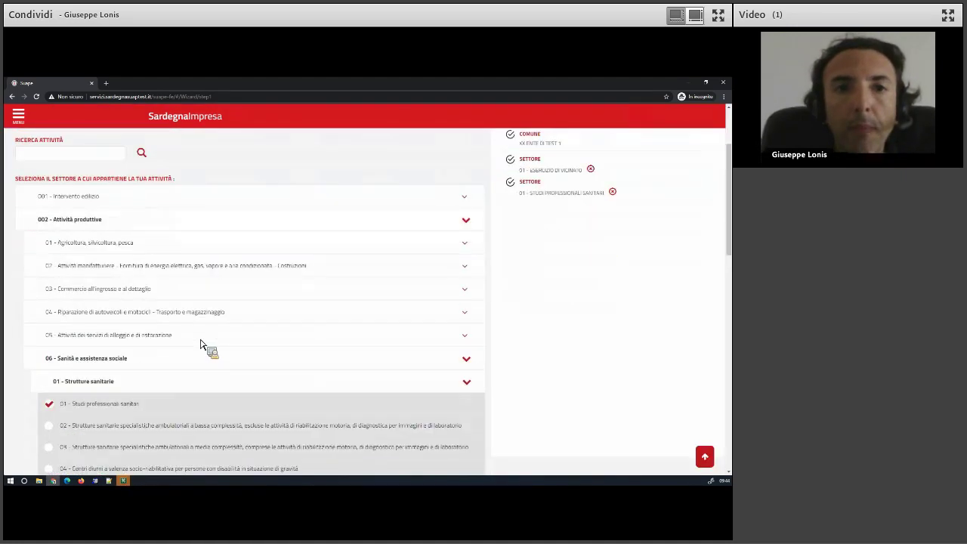
pyautogui.click(467, 360)
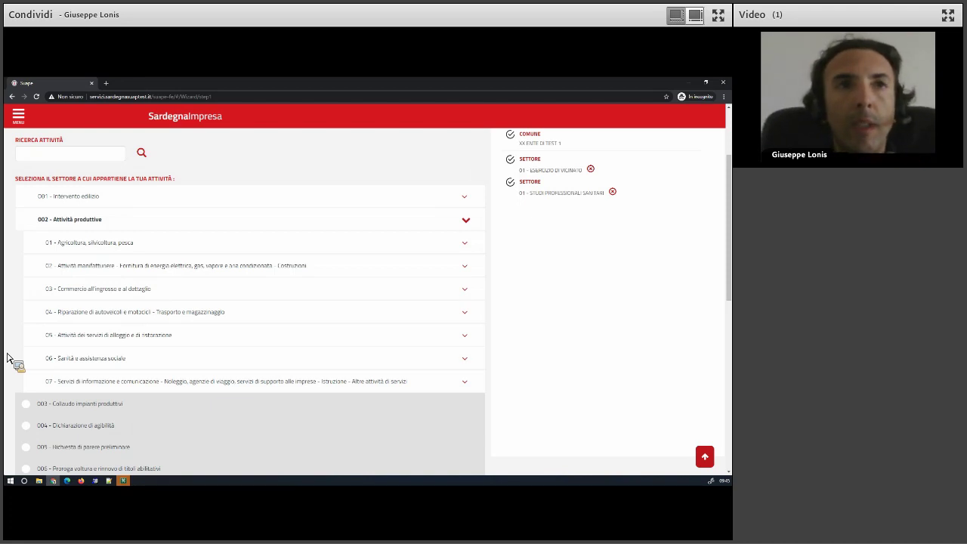
pyautogui.click(84, 247)
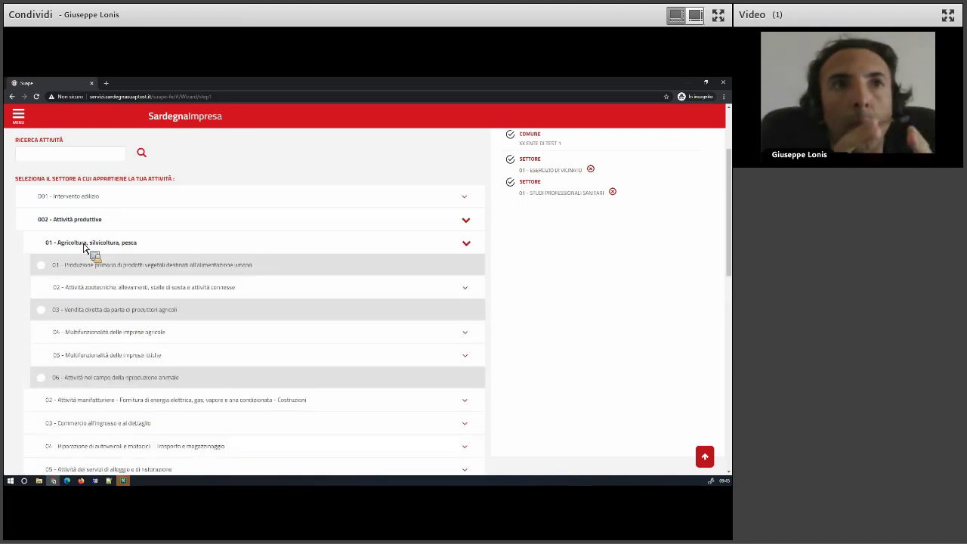
pyautogui.click(88, 269)
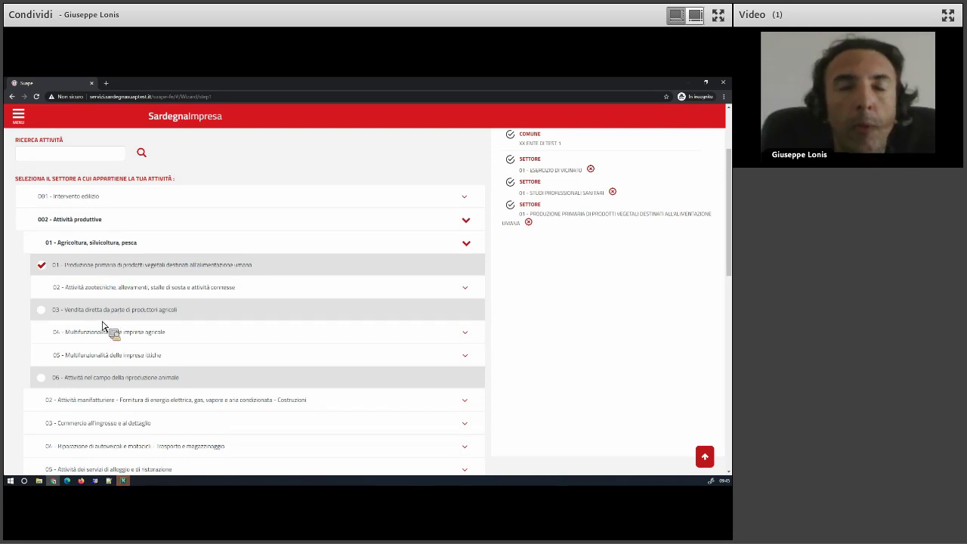
# Add the 05 non-food manufacturing activity under 02 Attività manifatturiere.
pyautogui.scroll(-1, 104, 333)
pyautogui.scroll(-2, 103, 332)
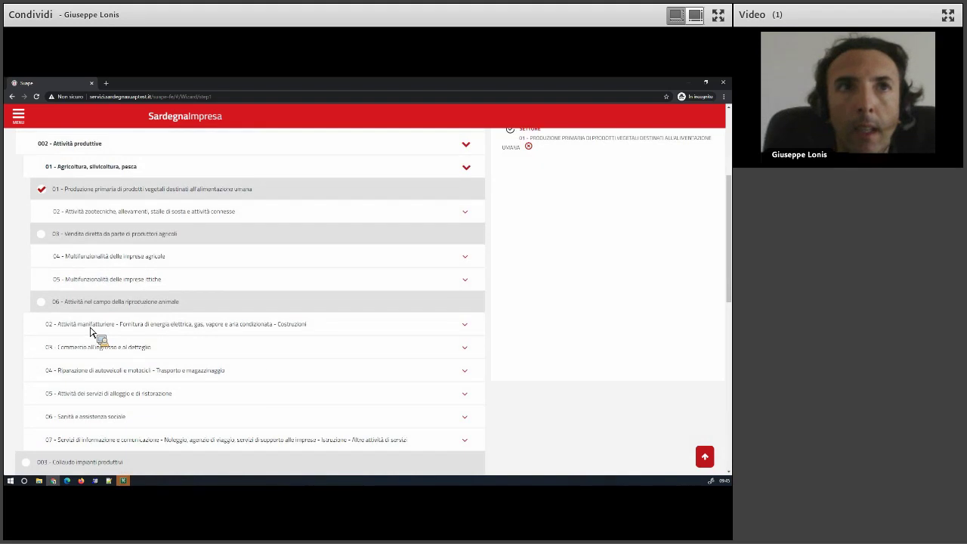
pyautogui.click(91, 333)
pyautogui.scroll(-3, 95, 335)
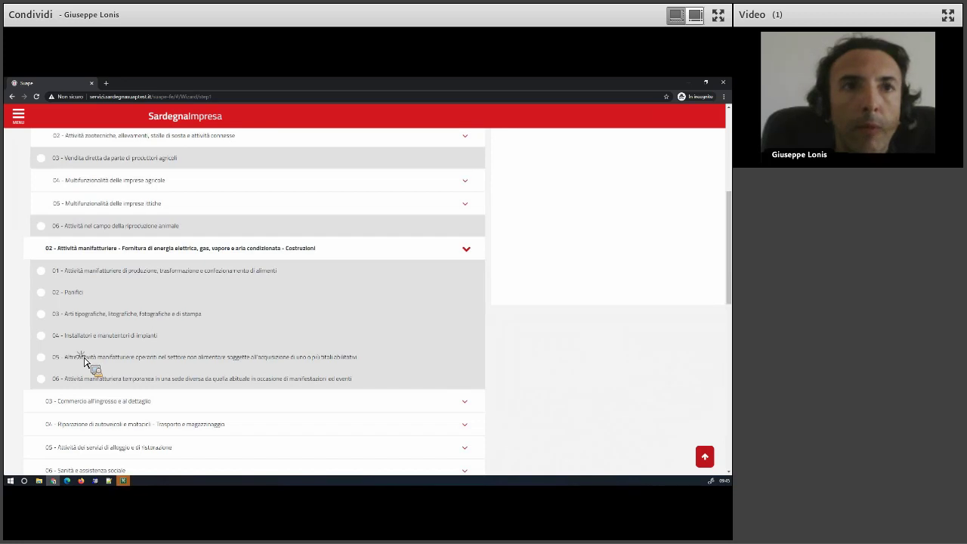
pyautogui.click(85, 360)
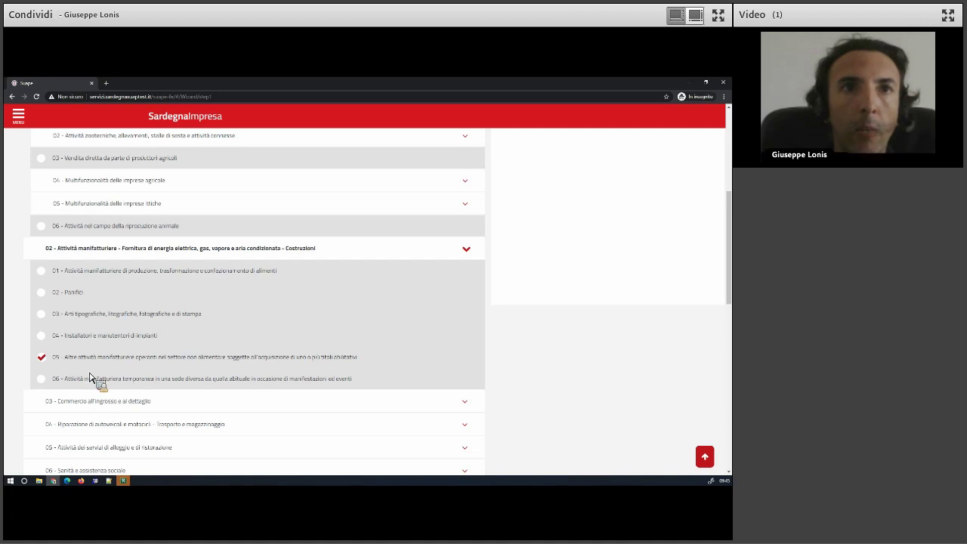
# Review the trade sector and leave the accommodation and food services sector expanded.
pyautogui.scroll(-1, 89, 378)
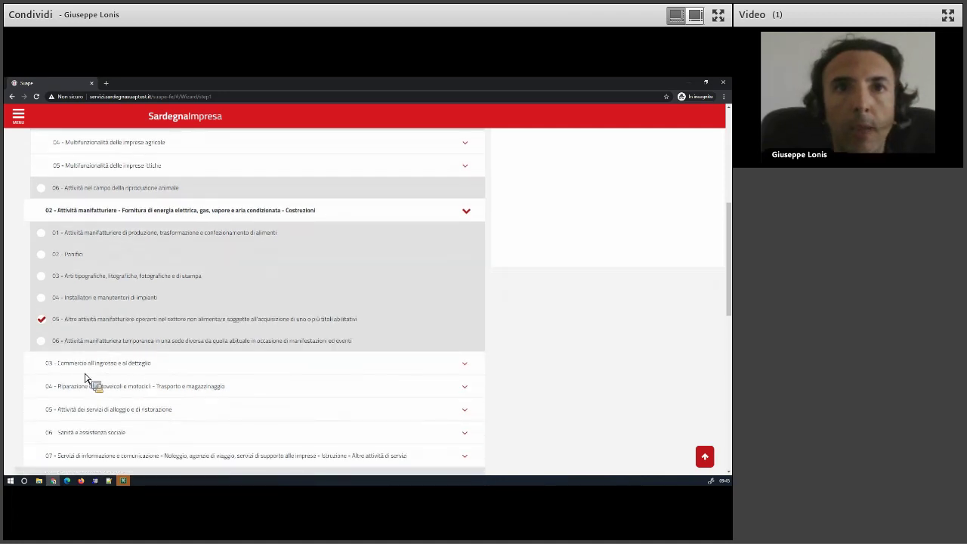
pyautogui.scroll(-1, 86, 377)
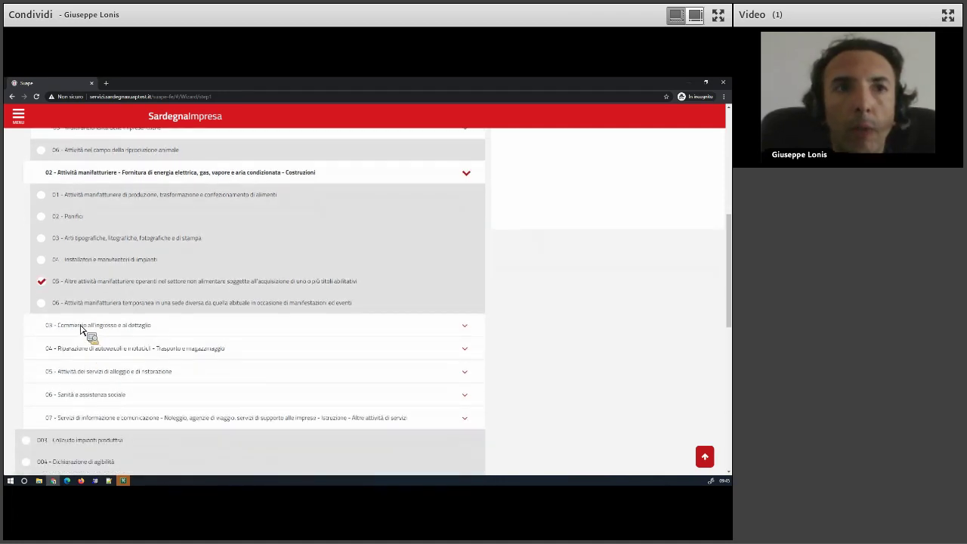
pyautogui.click(81, 329)
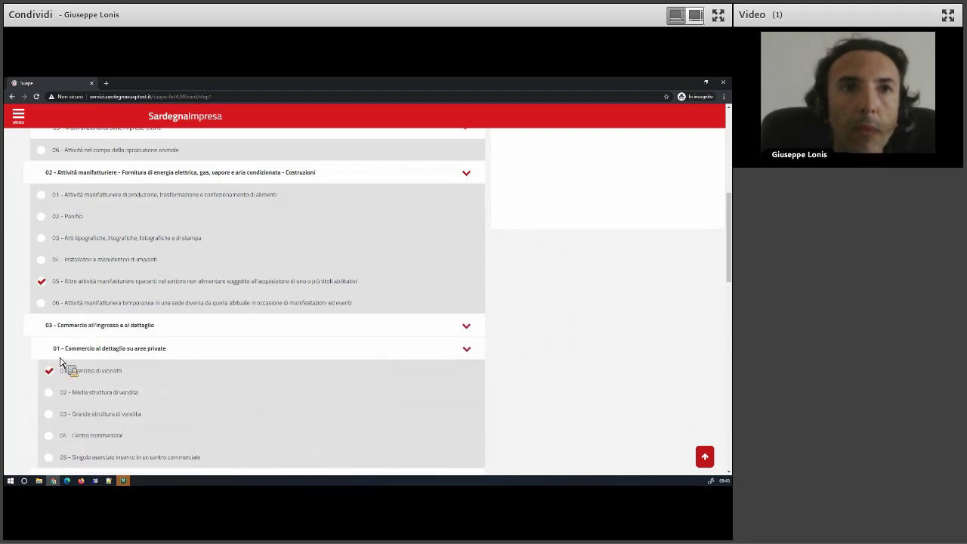
pyautogui.click(141, 352)
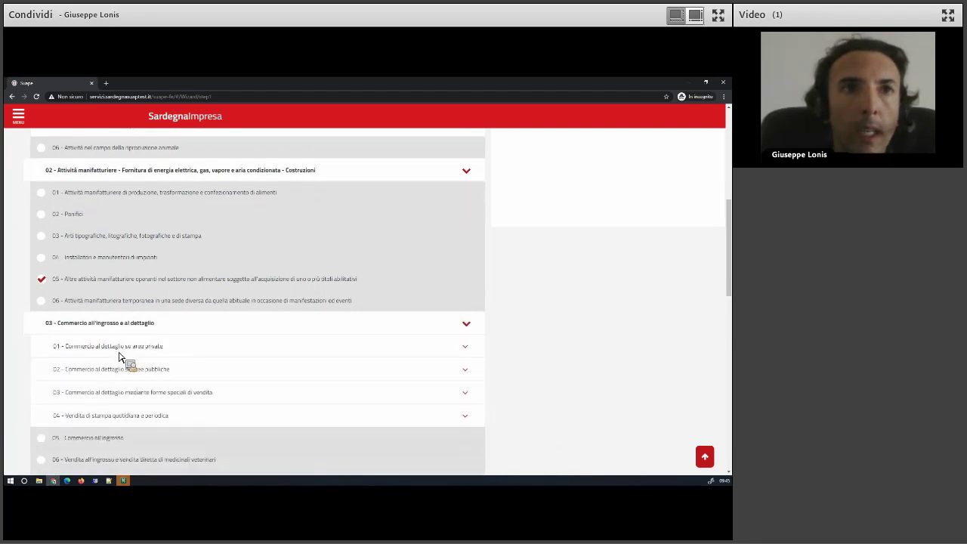
pyautogui.scroll(-2, 119, 357)
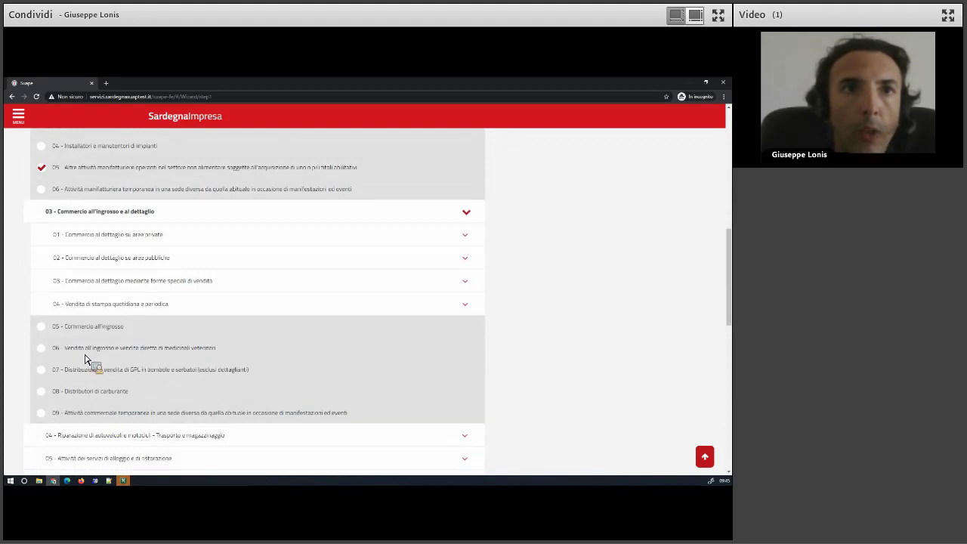
pyautogui.click(76, 214)
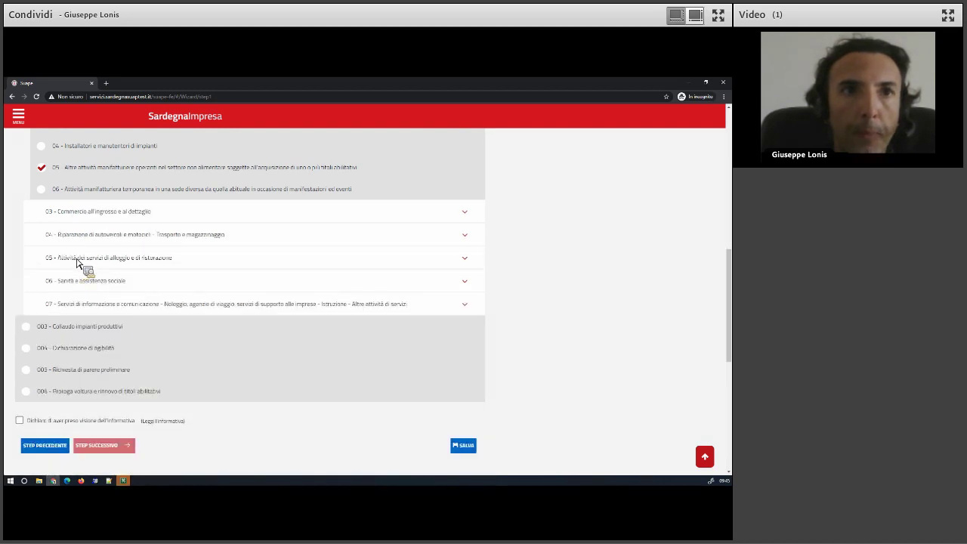
pyautogui.click(80, 261)
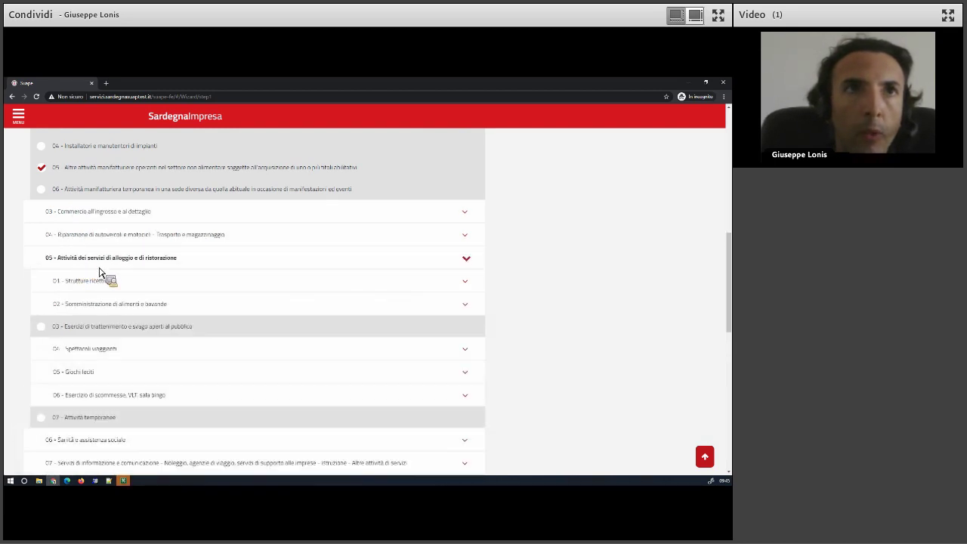
pyautogui.scroll(-1, 105, 306)
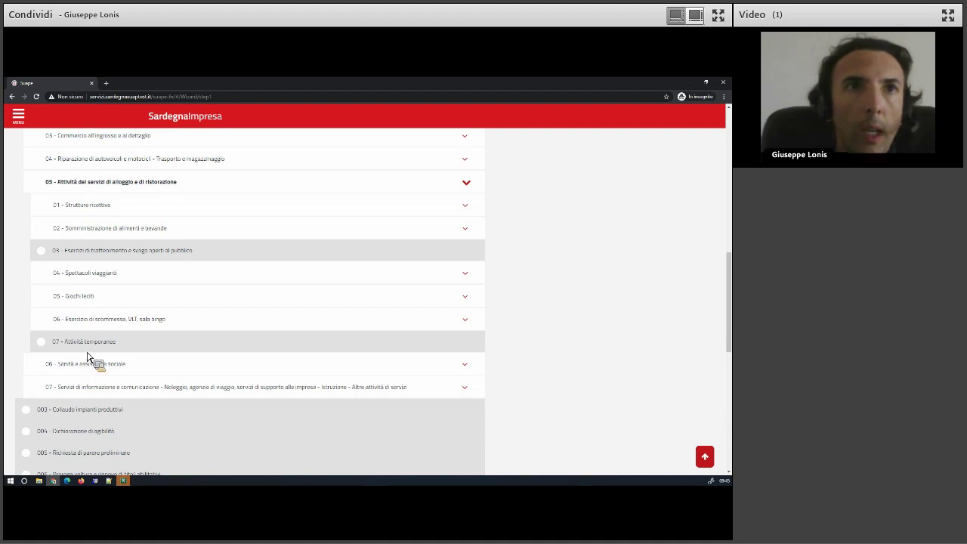
pyautogui.scroll(2, 86, 389)
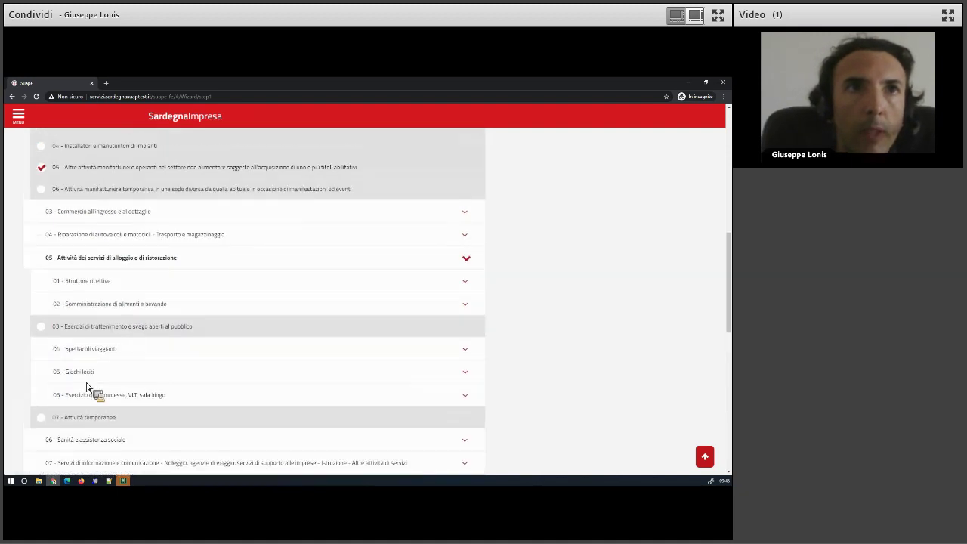
pyautogui.click(73, 262)
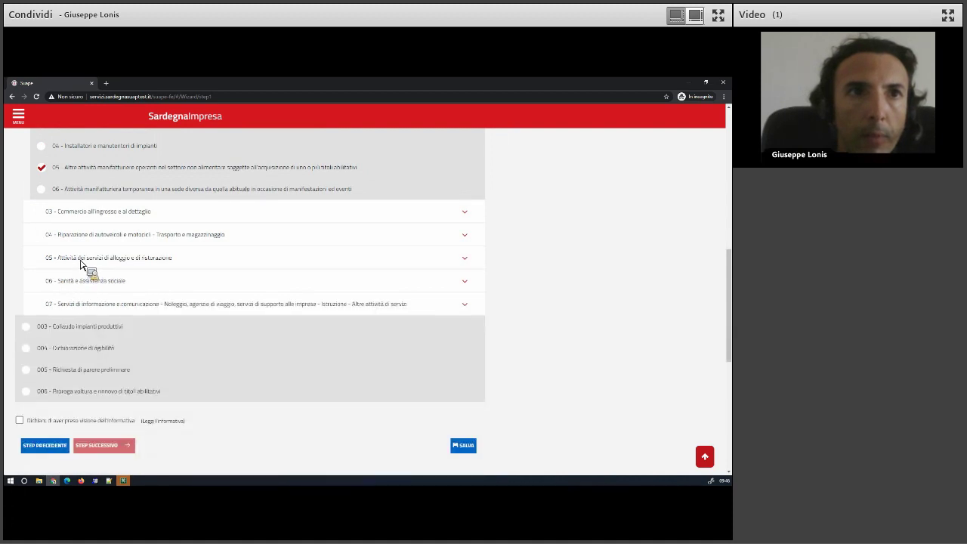
pyautogui.click(82, 263)
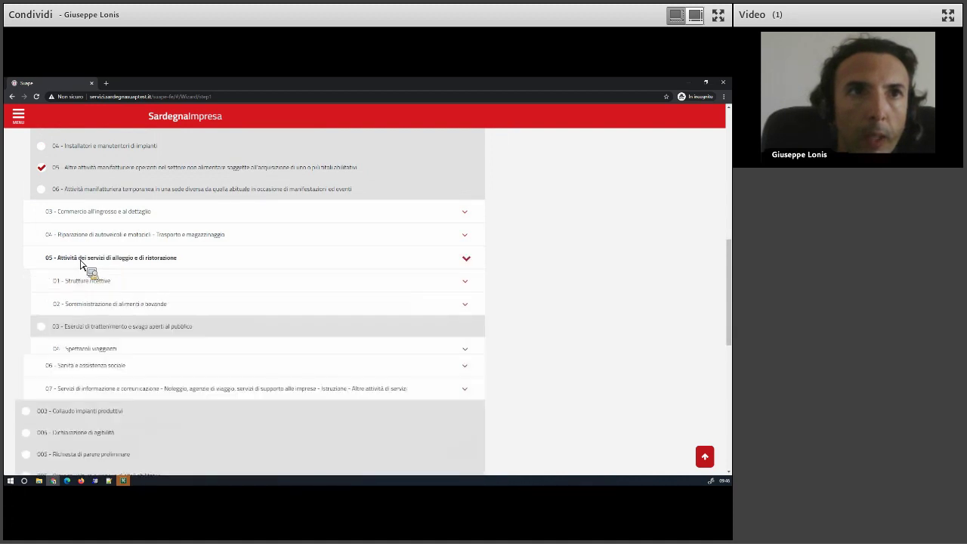
# Add the temporary food and drink service at events sector under Somministrazione.
pyautogui.click(86, 308)
pyautogui.scroll(-2, 98, 319)
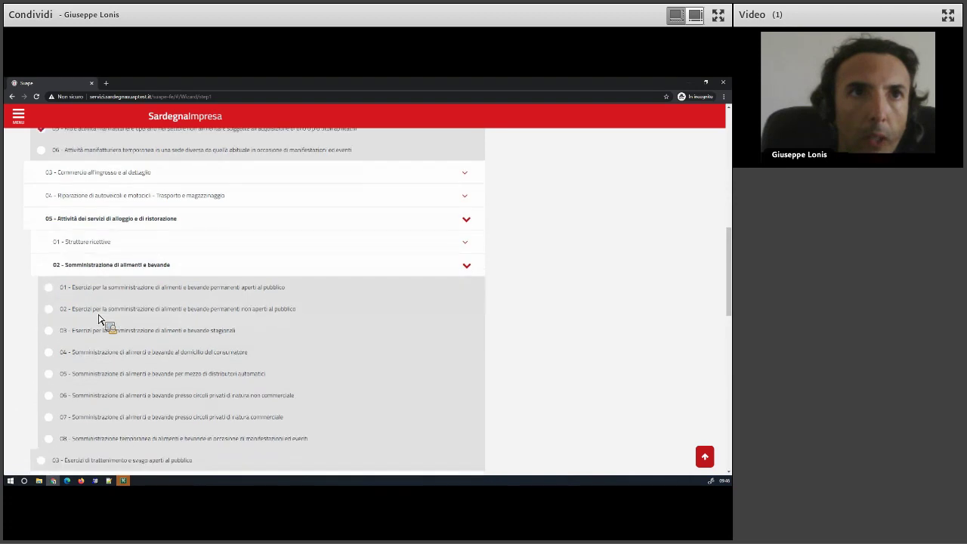
pyautogui.scroll(-1, 101, 347)
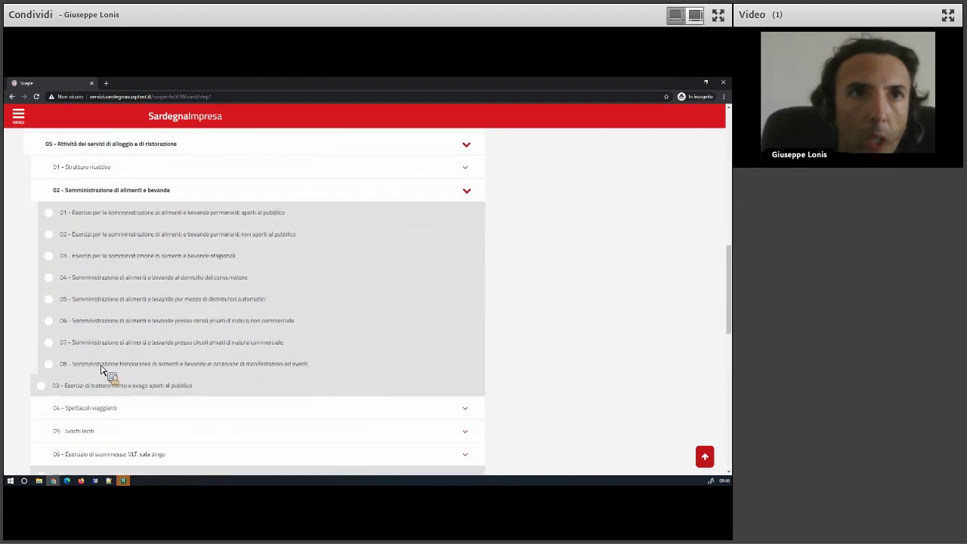
pyautogui.click(101, 368)
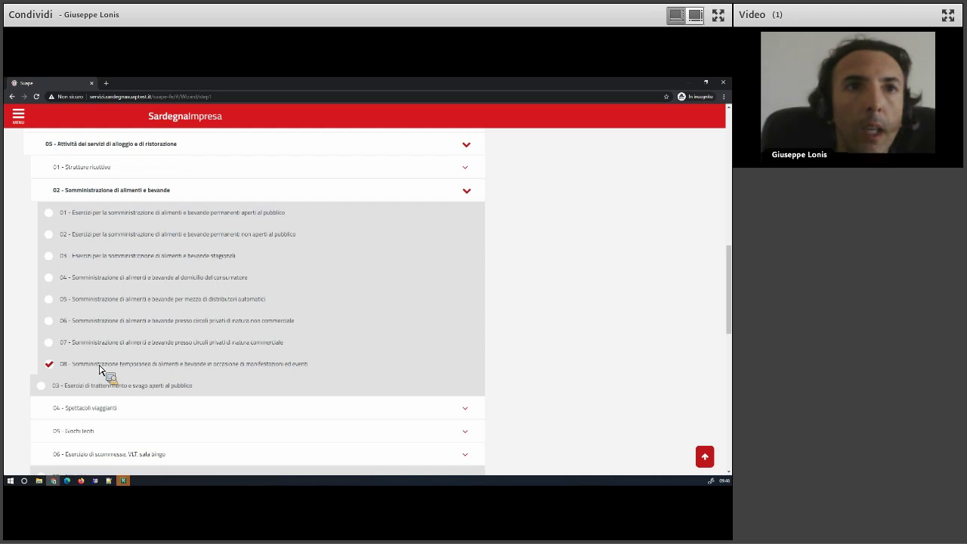
# Drop Studi professionali sanitari and tick 04 Laboratori di autocontrollo per alimenti.
pyautogui.scroll(-2, 91, 368)
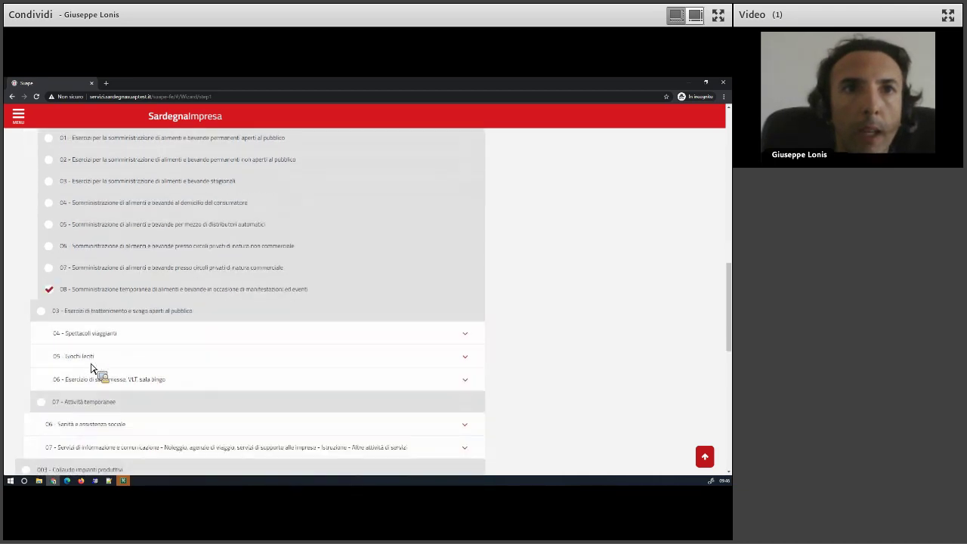
pyautogui.scroll(-1, 92, 368)
pyautogui.scroll(3, 93, 367)
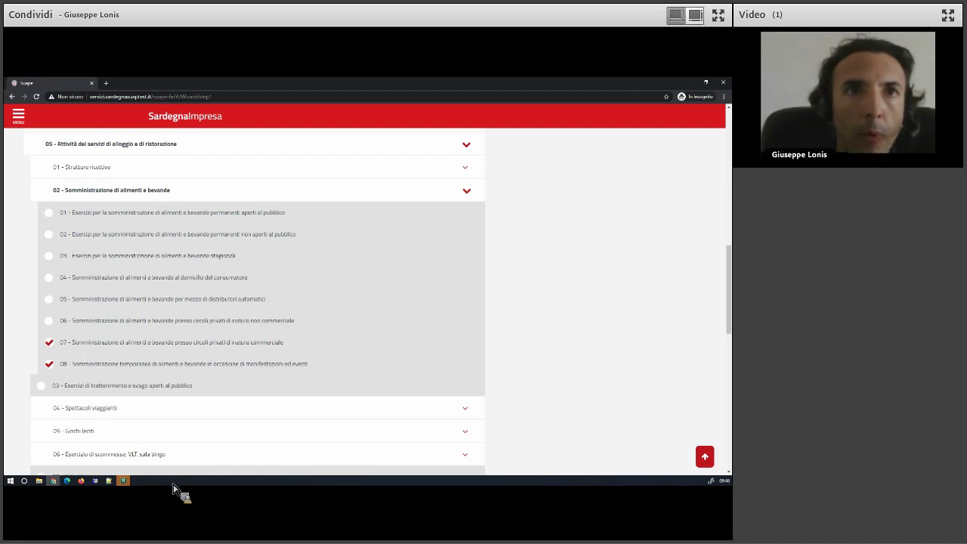
pyautogui.scroll(-1, 97, 345)
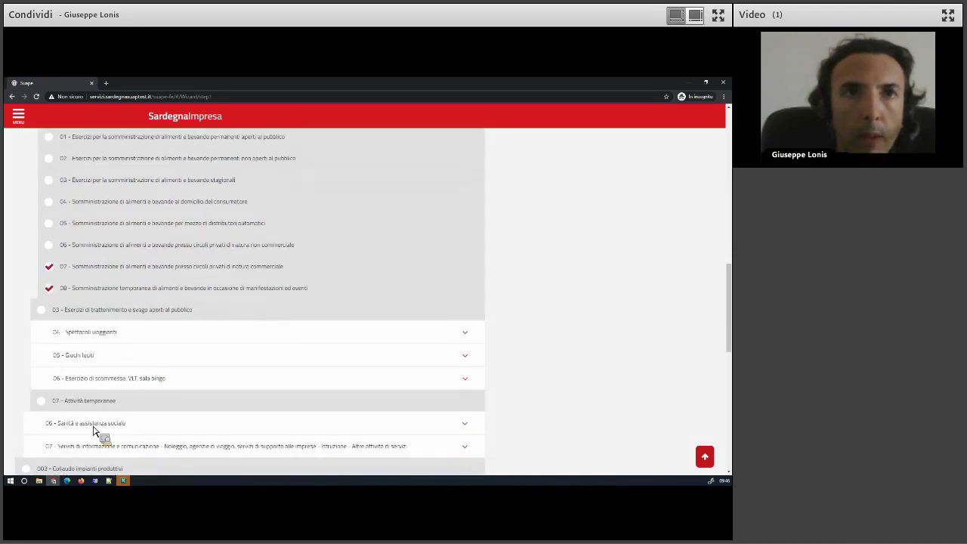
pyautogui.scroll(-3, 134, 380)
pyautogui.click(93, 286)
pyautogui.scroll(-1, 107, 384)
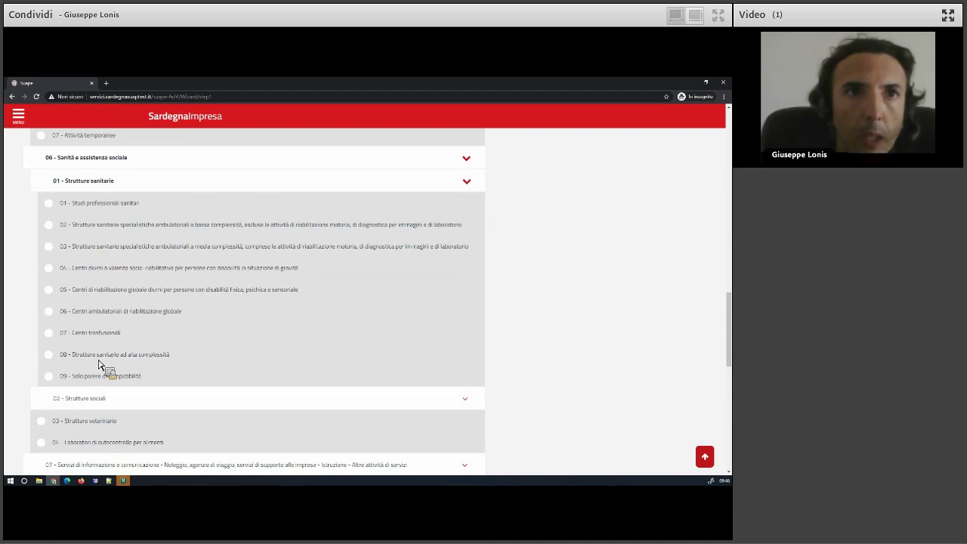
pyautogui.click(86, 184)
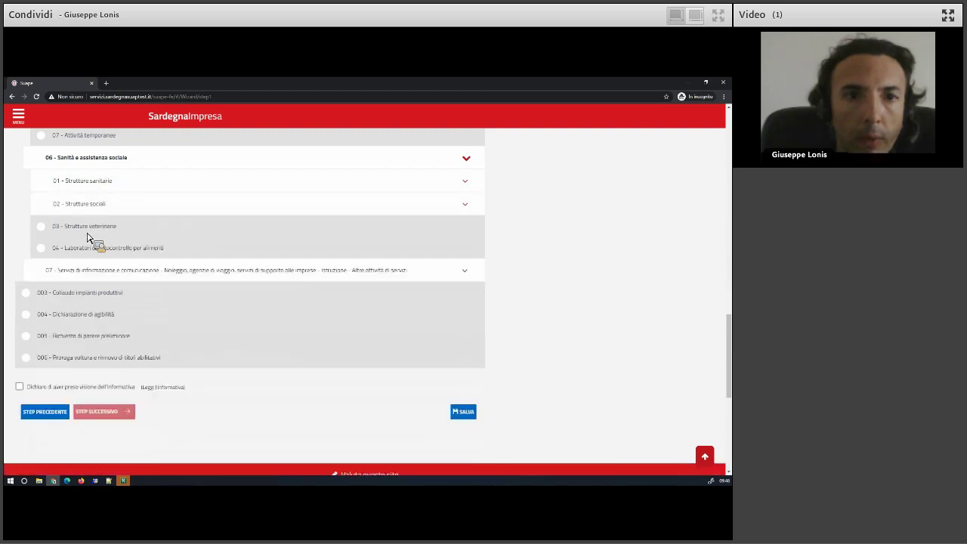
pyautogui.click(86, 252)
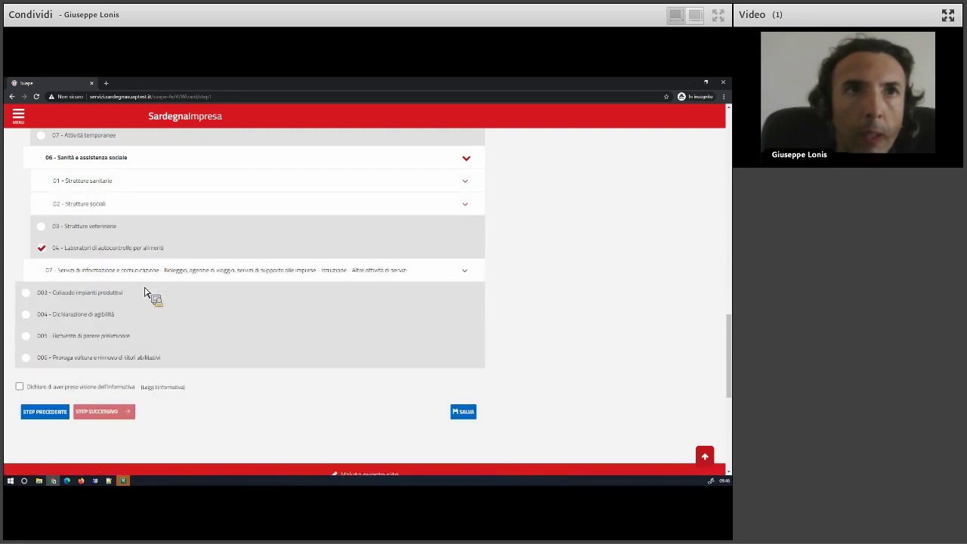
# Expand information and services group 07 and tick sector 16, temporary services at events.
pyautogui.click(84, 276)
pyautogui.scroll(-2, 84, 276)
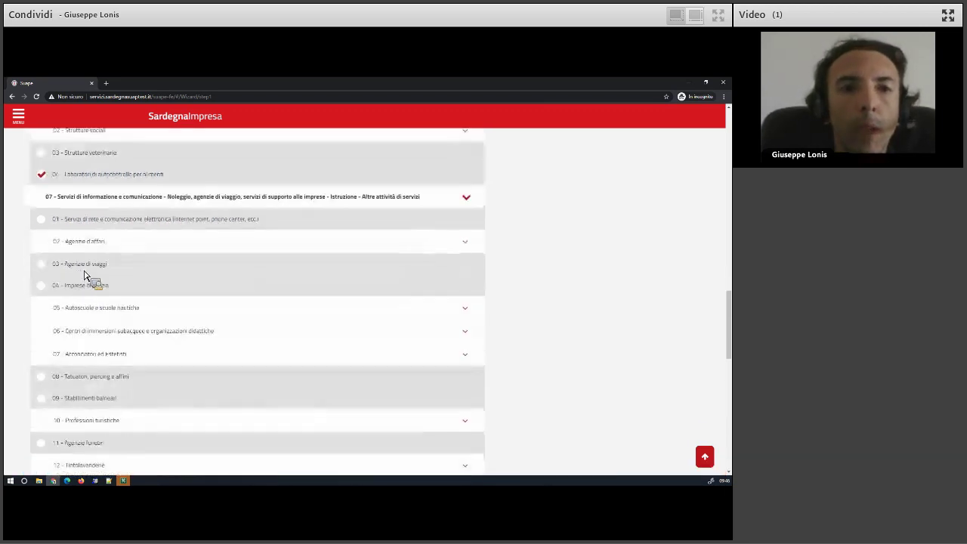
pyautogui.scroll(-1, 99, 399)
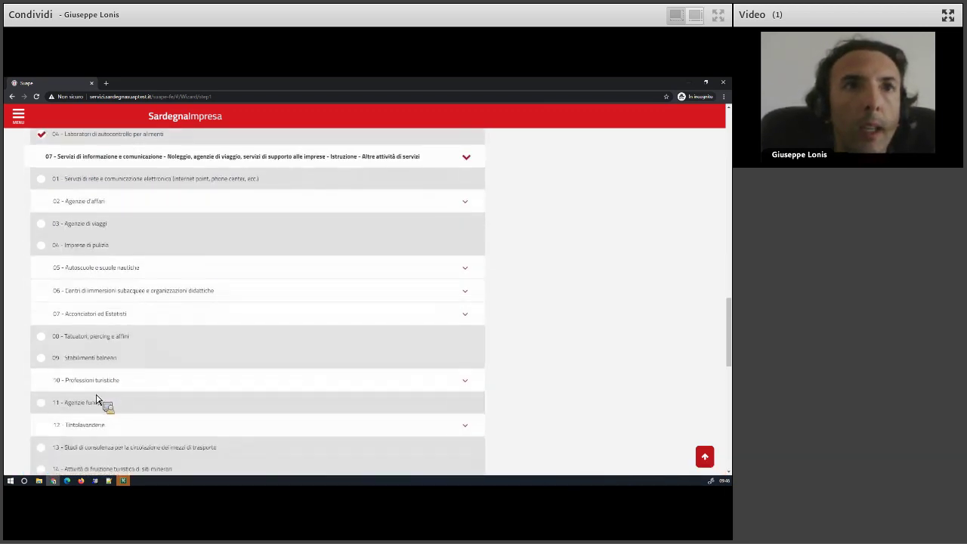
pyautogui.scroll(-2, 99, 399)
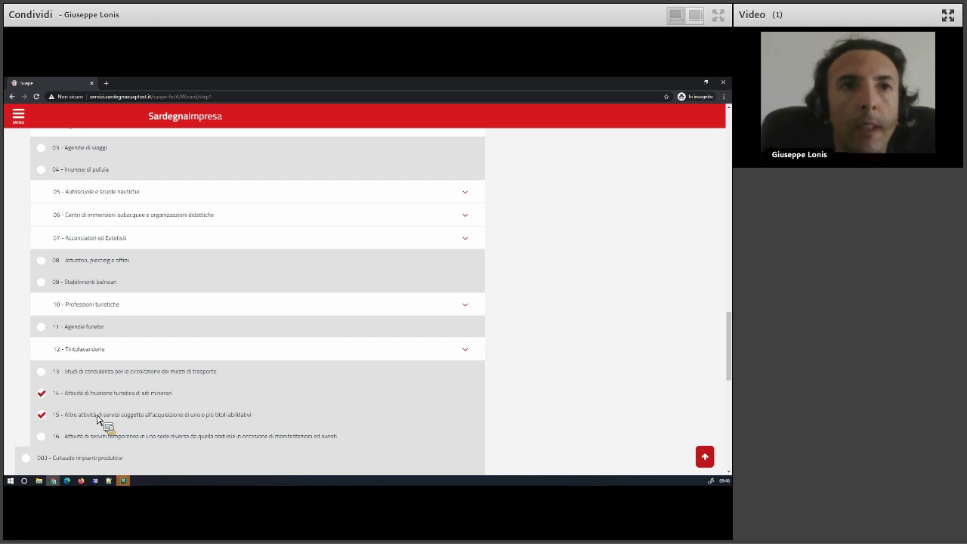
pyautogui.scroll(-1, 78, 376)
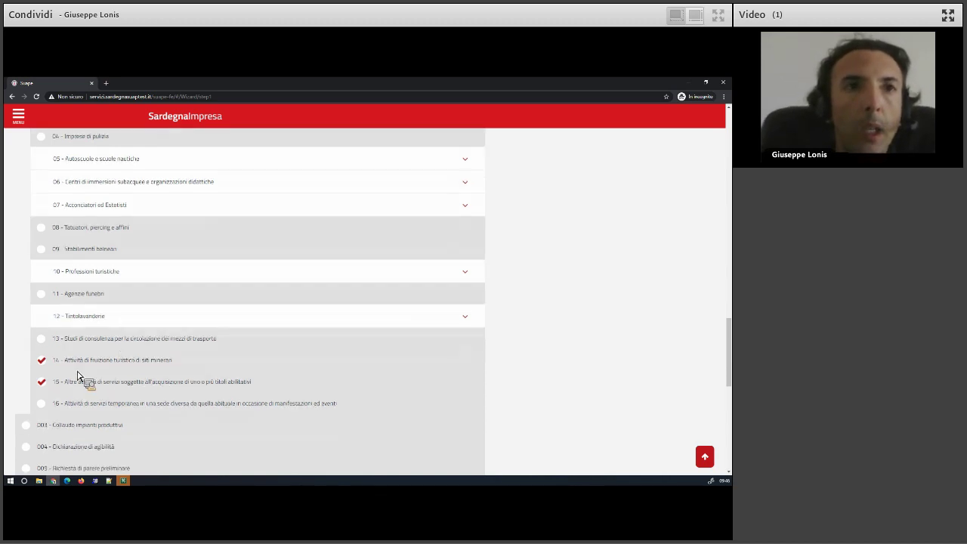
pyautogui.scroll(-1, 78, 377)
pyautogui.click(74, 364)
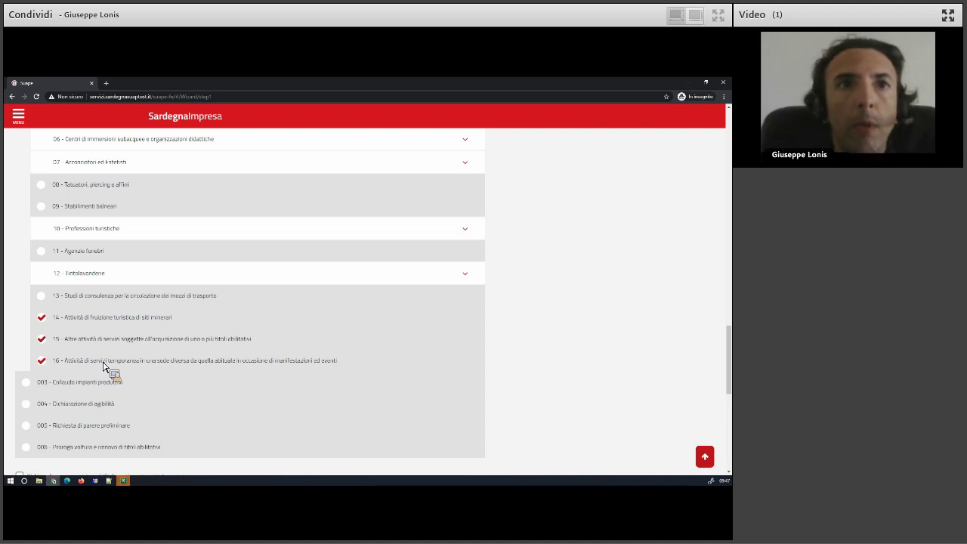
pyautogui.scroll(5, 103, 366)
pyautogui.scroll(15, 103, 367)
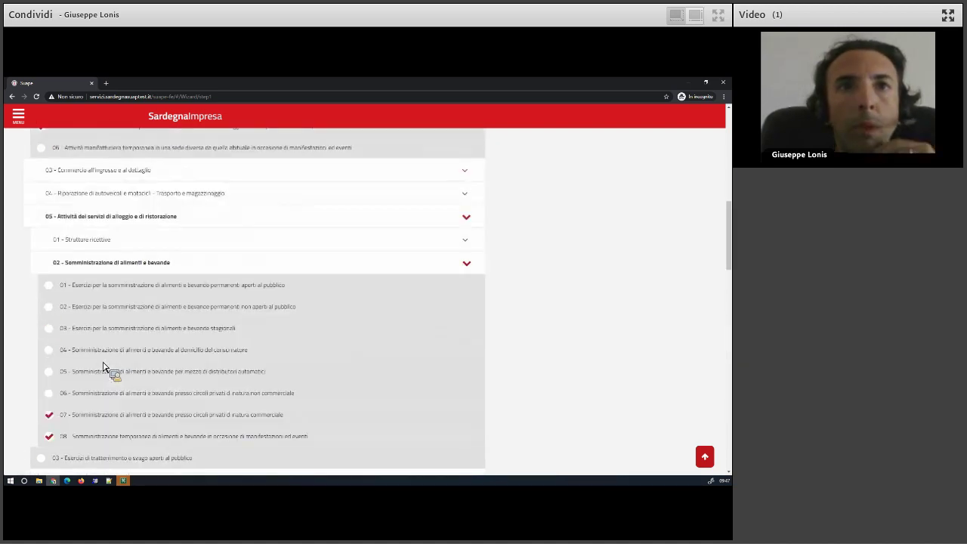
pyautogui.scroll(10, 162, 324)
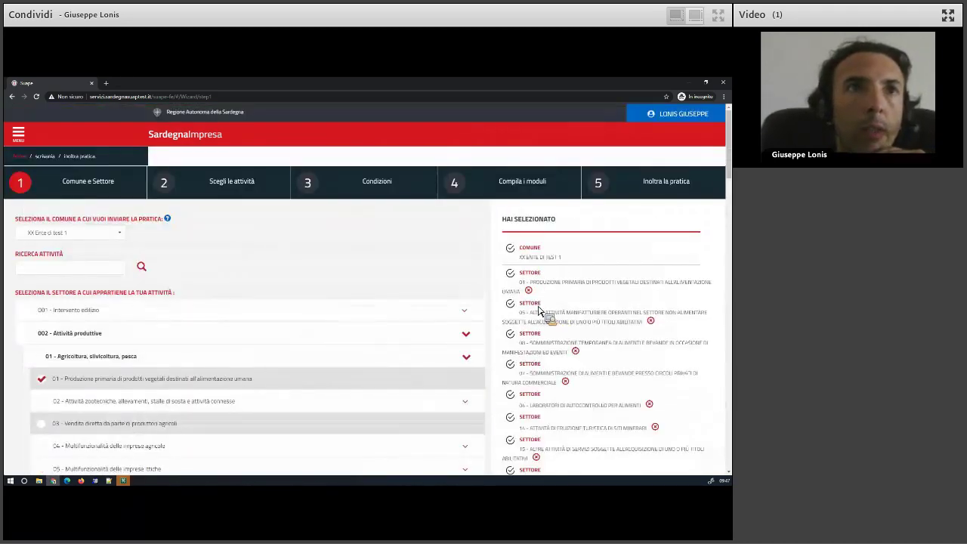
# Remove every sector from the Hai selezionato summary.
pyautogui.click(528, 290)
pyautogui.click(650, 290)
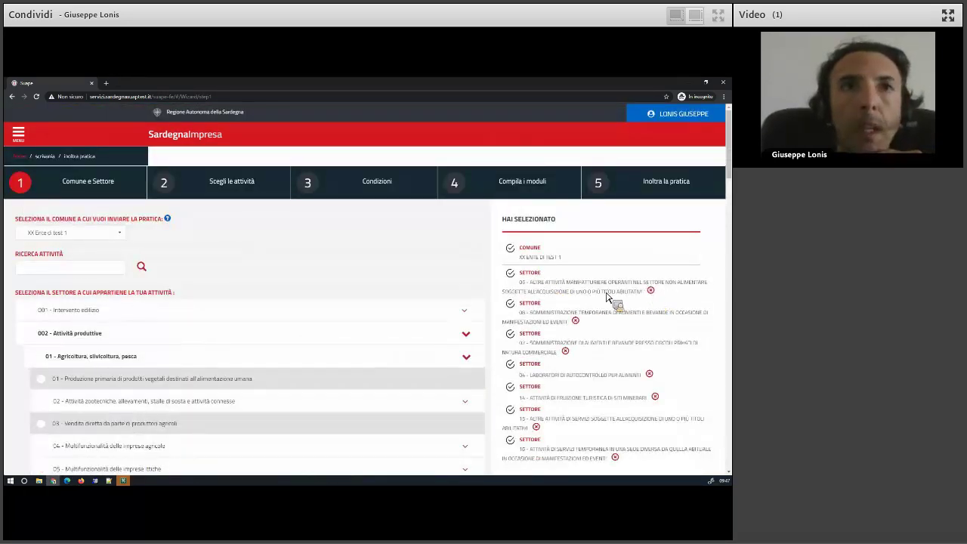
pyautogui.click(572, 290)
pyautogui.click(566, 291)
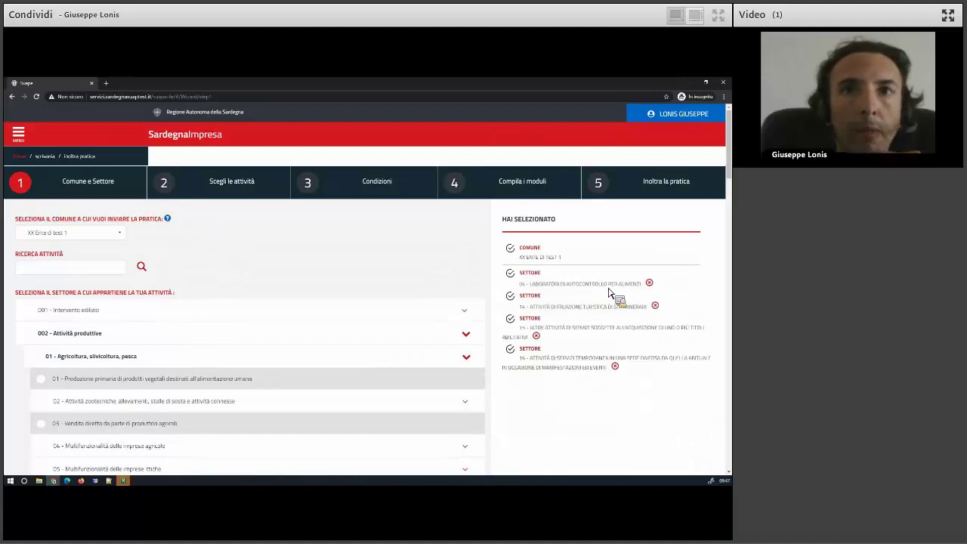
pyautogui.click(648, 285)
pyautogui.click(546, 295)
pyautogui.click(621, 291)
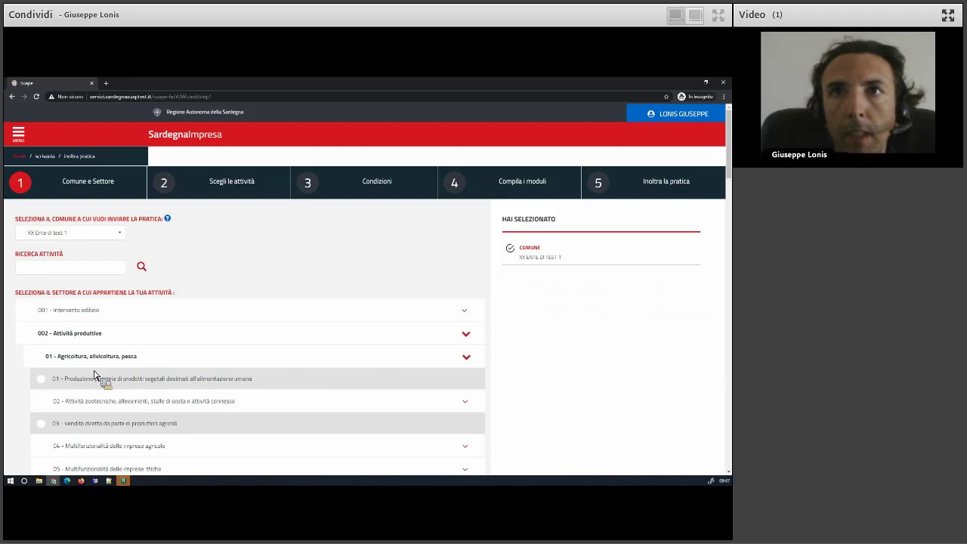
# Tick only 01 Produzione primaria of plant products for human consumption.
pyautogui.scroll(-2, 99, 394)
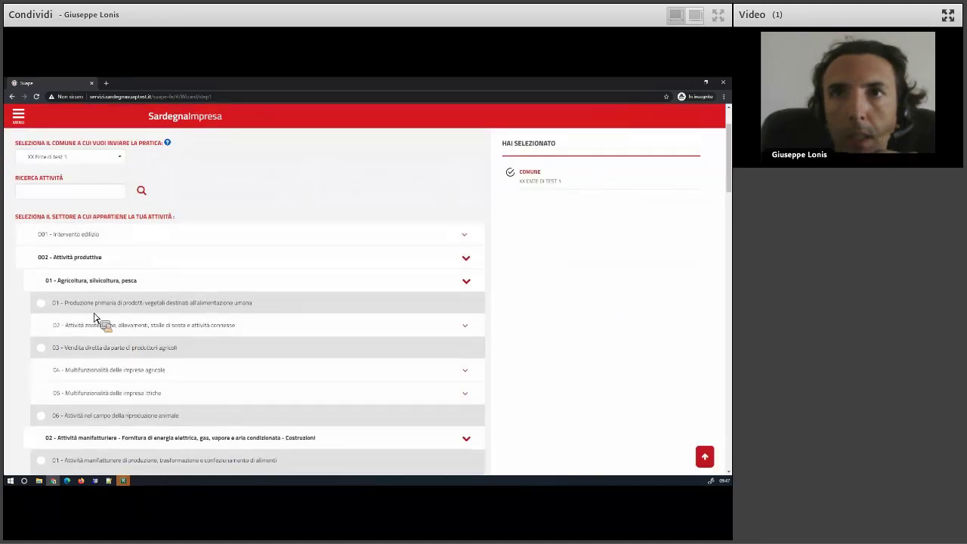
pyautogui.click(95, 309)
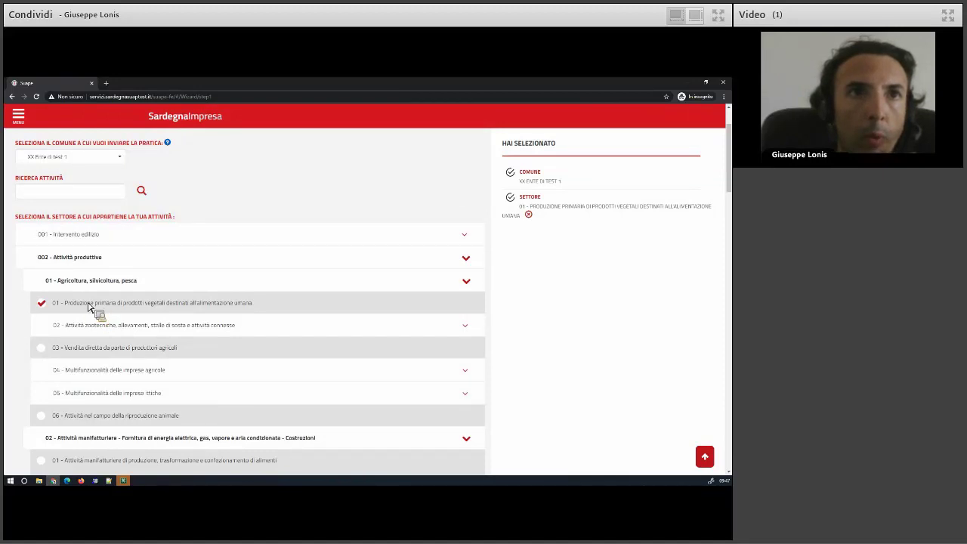
pyautogui.scroll(-20, 11, 363)
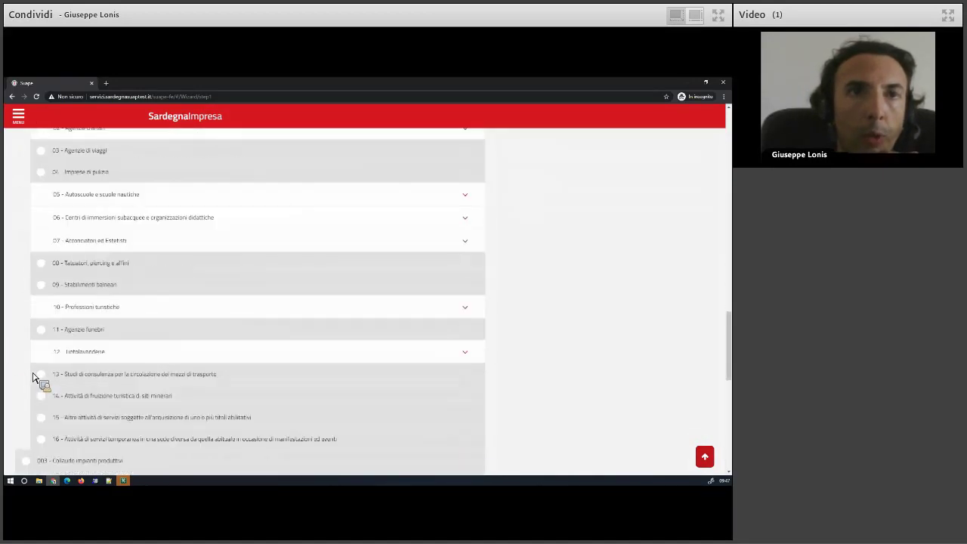
pyautogui.scroll(-3, 33, 378)
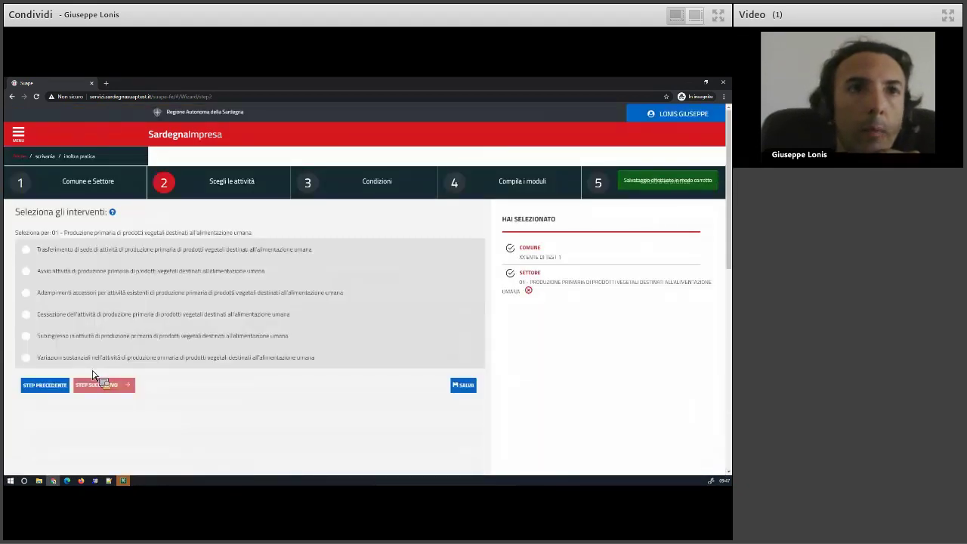
# After trying Cessazione and Adempimenti accessori, tick Avvio attività di produzione primaria.
pyautogui.click(51, 316)
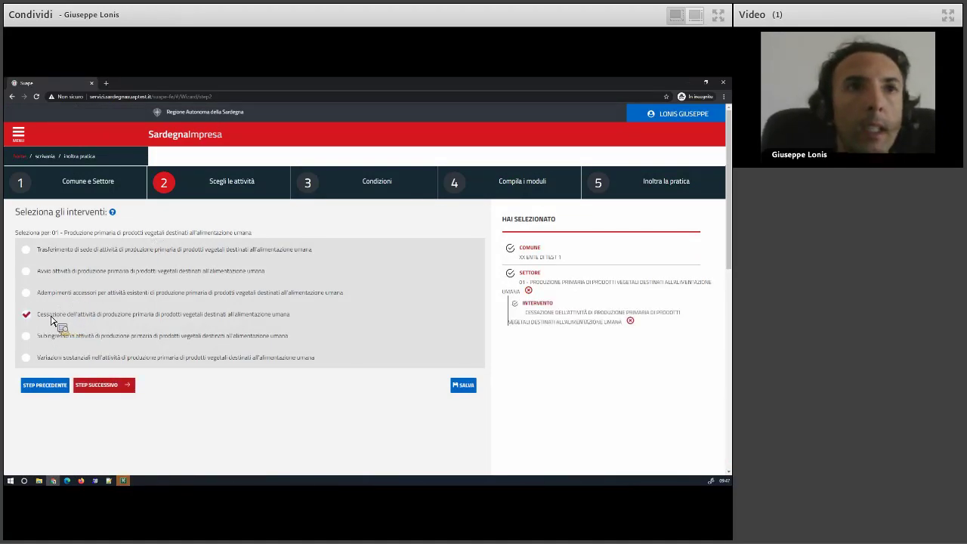
pyautogui.click(54, 317)
pyautogui.click(54, 299)
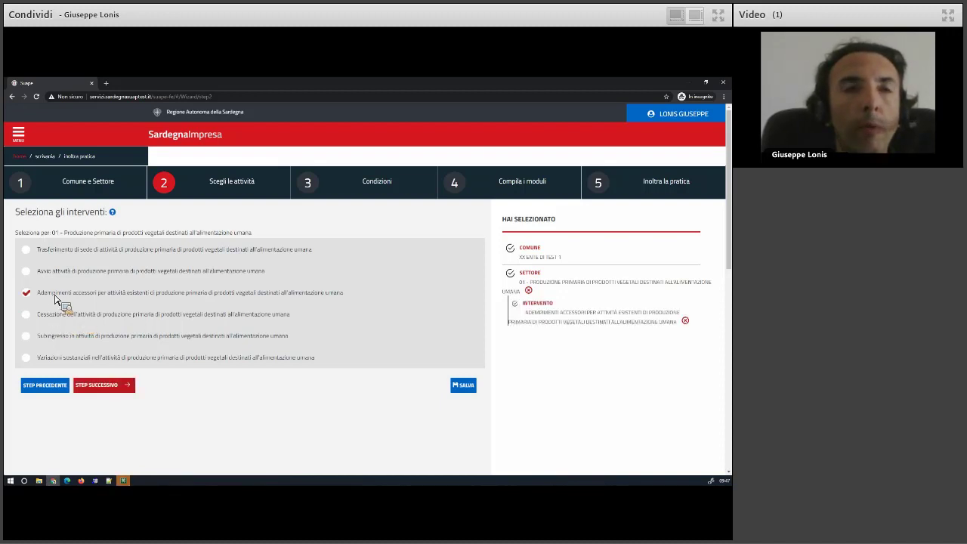
pyautogui.click(57, 318)
pyautogui.click(54, 301)
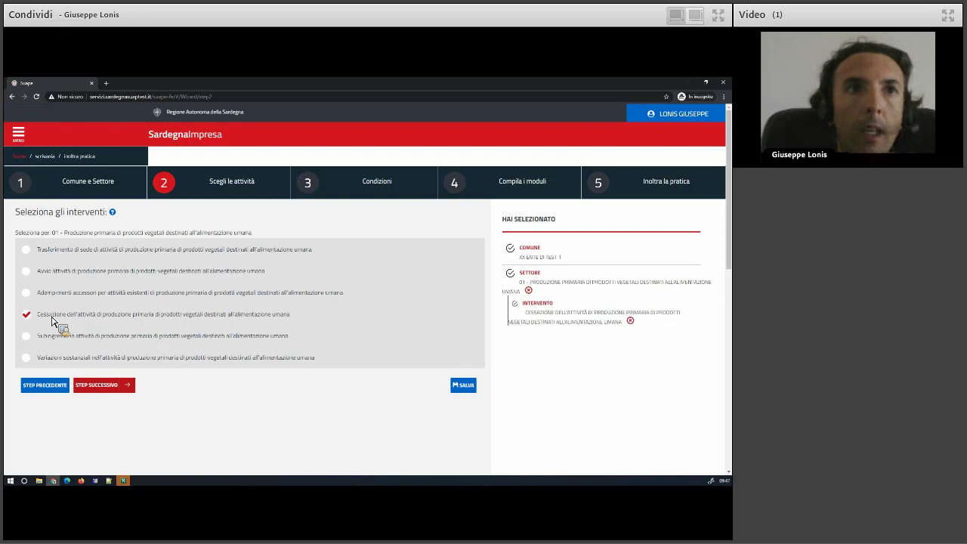
pyautogui.click(53, 318)
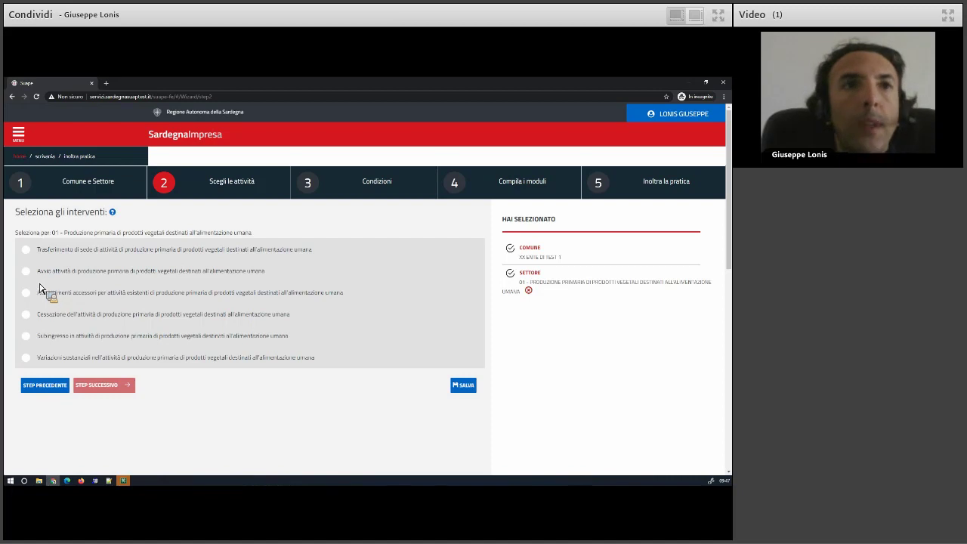
pyautogui.click(53, 302)
pyautogui.click(54, 314)
pyautogui.click(54, 302)
pyautogui.click(54, 319)
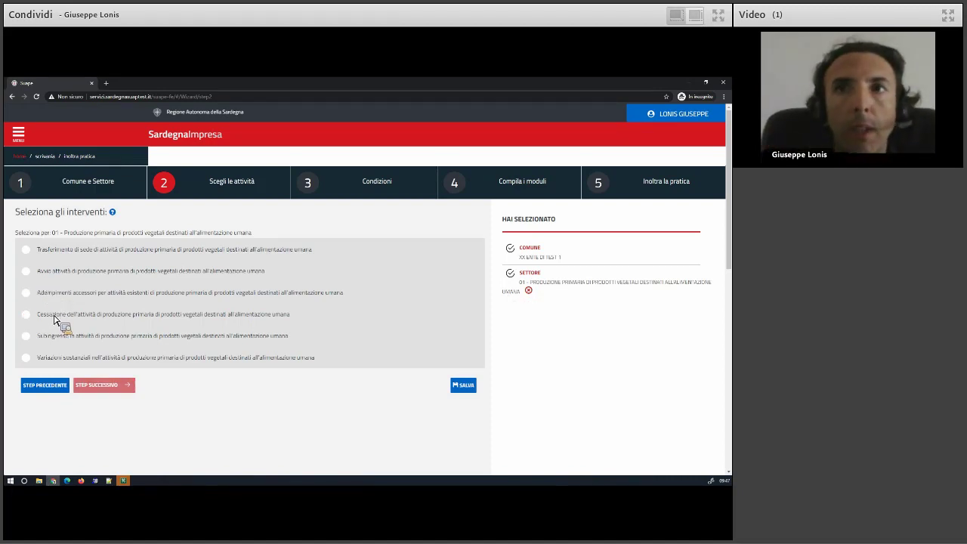
pyautogui.click(49, 277)
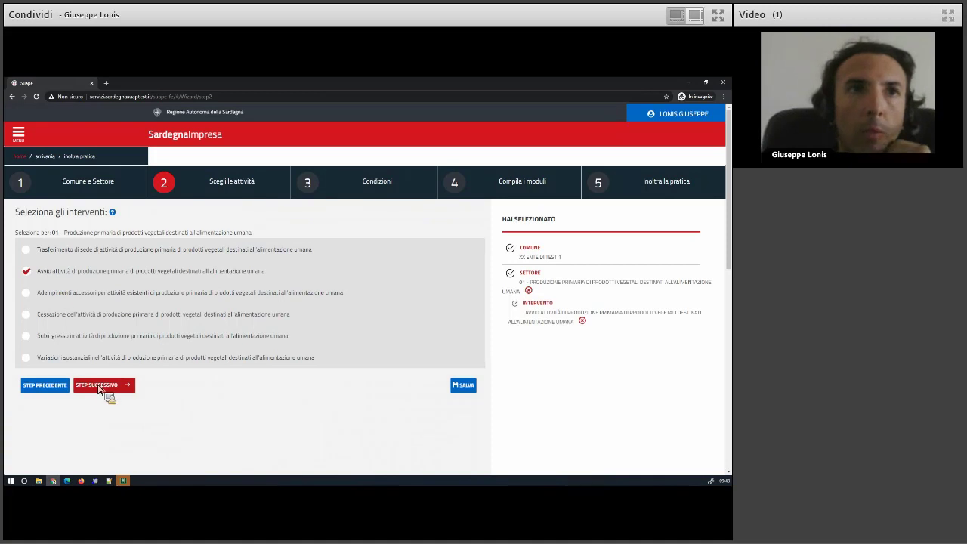
# Save Avvio attività and advance to step 3 Condizioni, listing Cond-3, 4, 13 and 39.
pyautogui.click(98, 386)
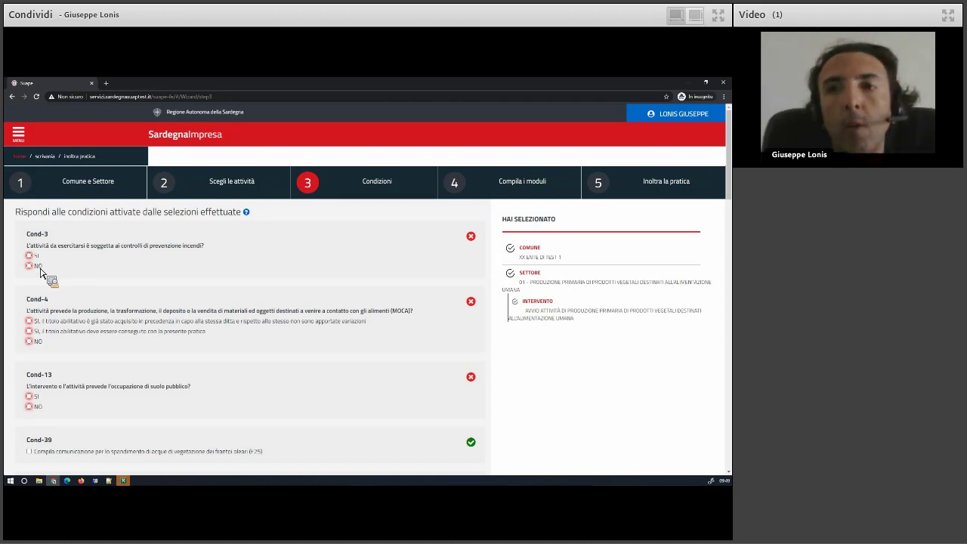
# Answer Cond-3 fire prevention SI, with a valid CPI/SCIA already held.
pyautogui.click(32, 266)
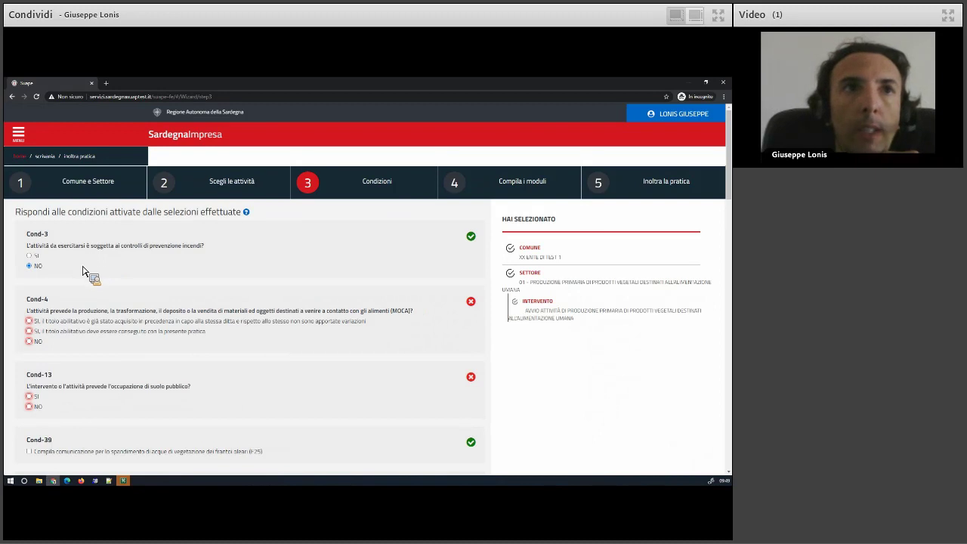
pyautogui.click(34, 256)
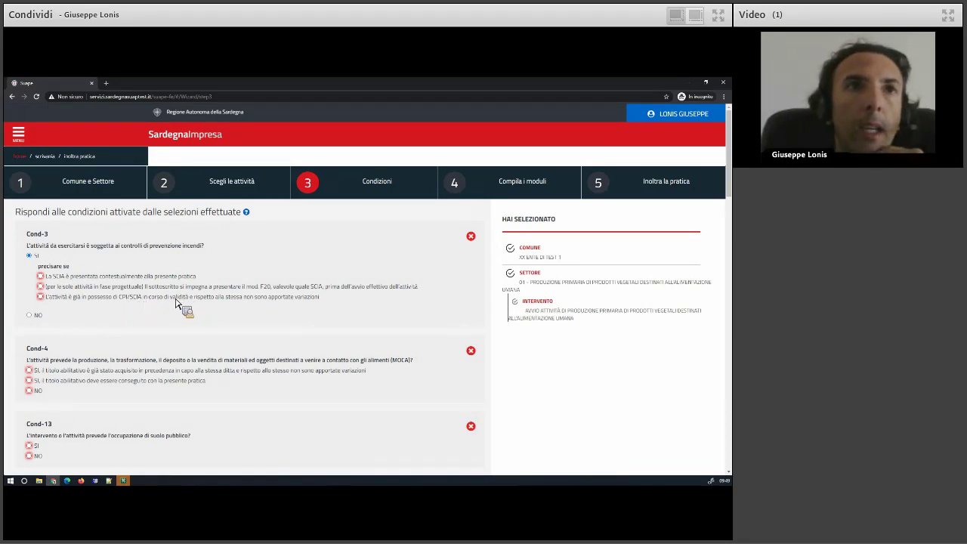
pyautogui.click(176, 297)
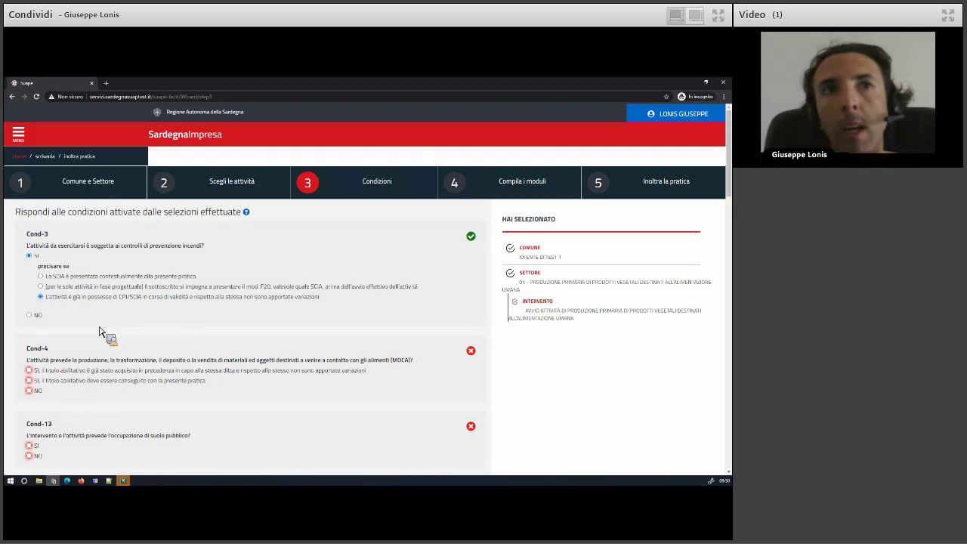
# Try the Cond-13 public-land SI sub-options, then answer NO.
pyautogui.scroll(-3, 90, 351)
pyautogui.scroll(-1, 75, 302)
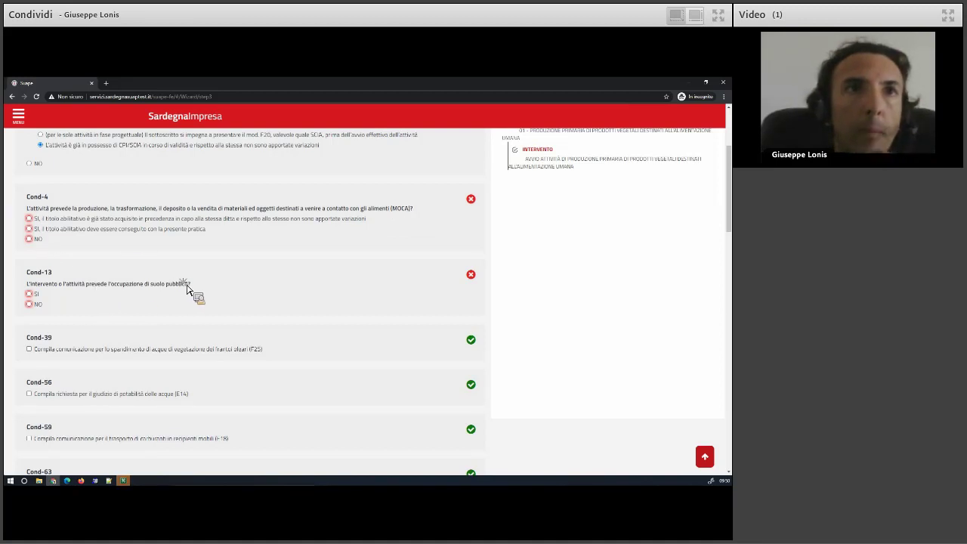
pyautogui.moveTo(194, 286); pyautogui.dragTo(74, 333)
pyautogui.click(73, 327)
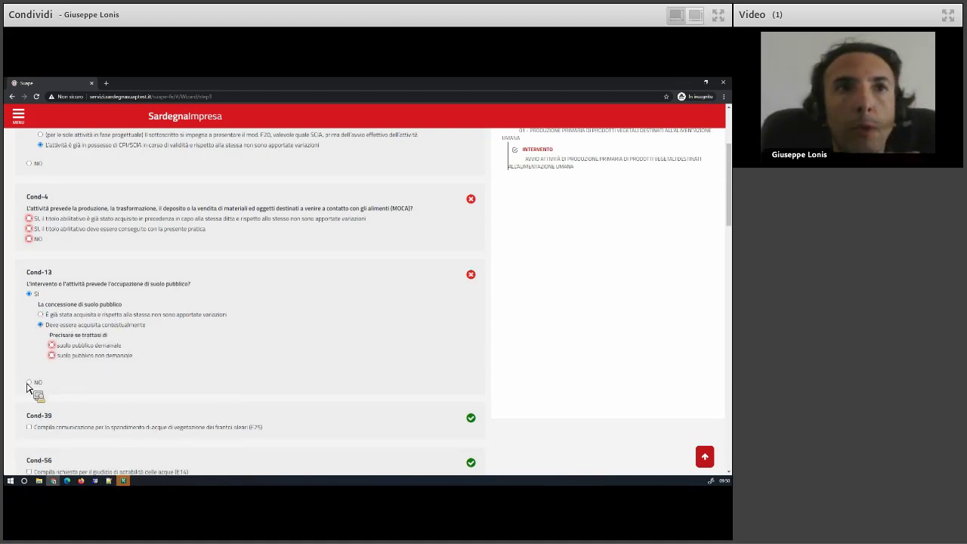
pyautogui.click(96, 348)
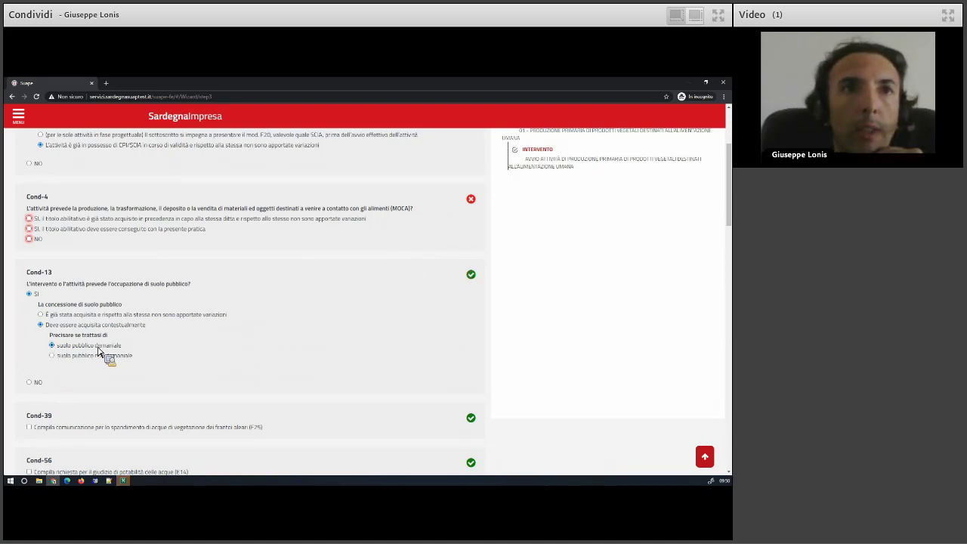
pyautogui.click(91, 356)
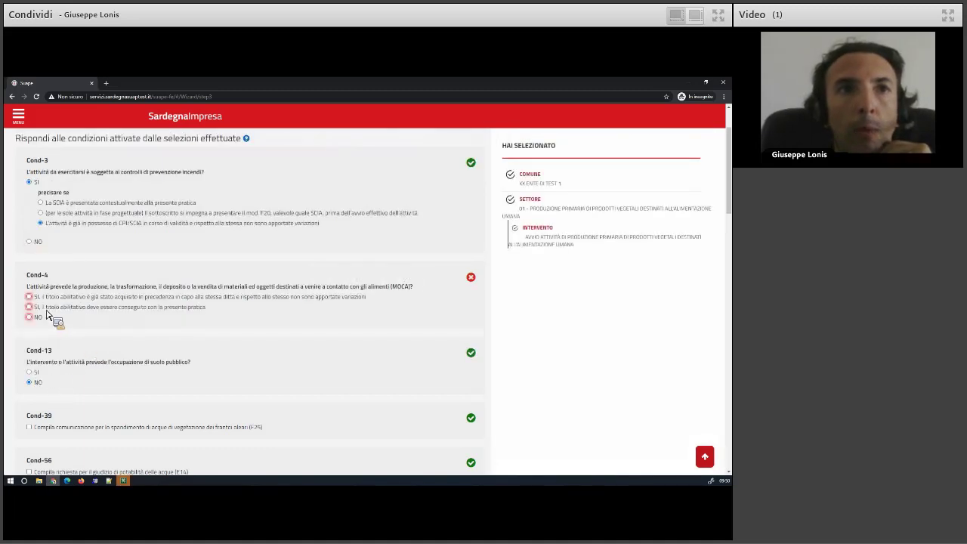
pyautogui.click(31, 317)
# Clear Cond-39 and answer NO to Cond-94, Cond-112, Cond-150 and Cond-151.
pyautogui.scroll(-3, 63, 297)
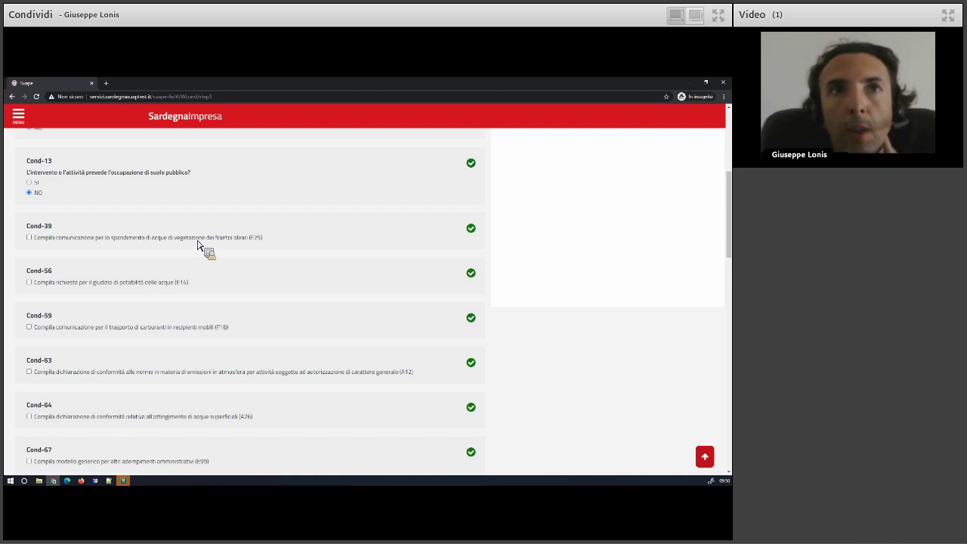
pyautogui.click(57, 241)
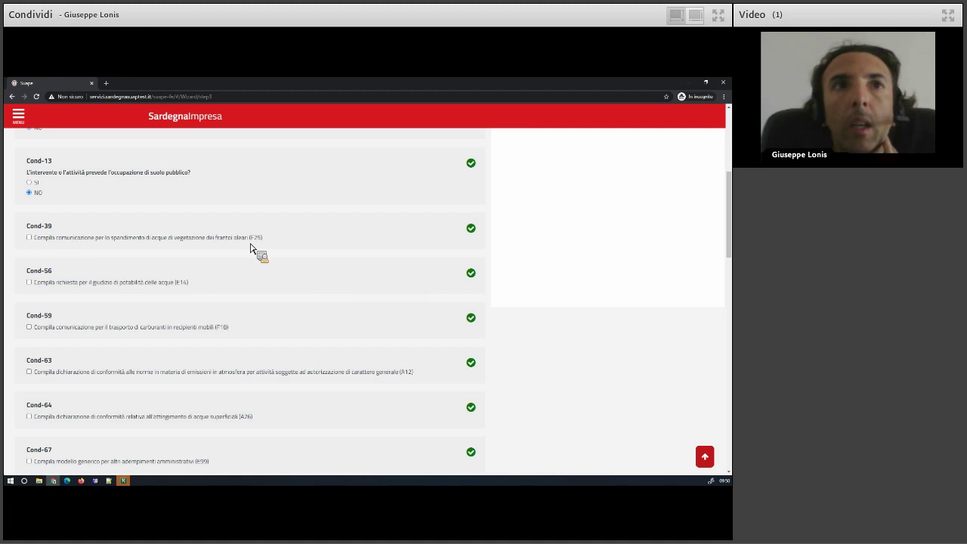
pyautogui.scroll(-2, 170, 282)
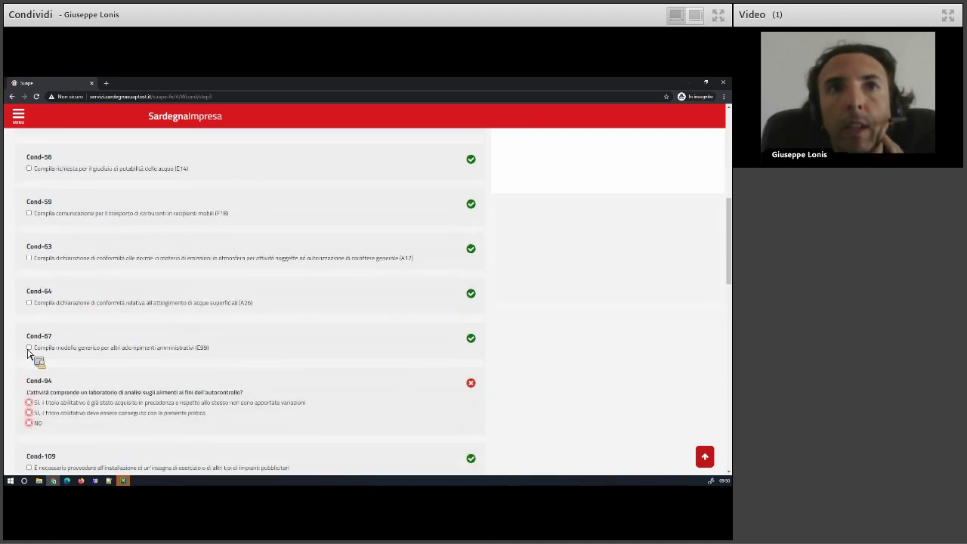
pyautogui.scroll(-1, 31, 352)
pyautogui.click(30, 347)
pyautogui.scroll(-1, 52, 359)
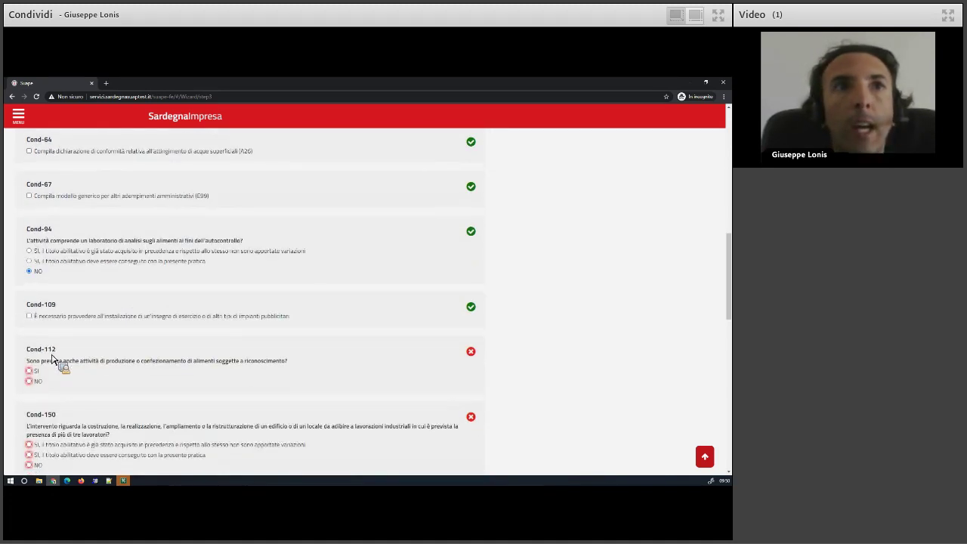
pyautogui.click(64, 375)
pyautogui.scroll(-1, 63, 375)
pyautogui.click(39, 352)
pyautogui.click(56, 416)
# Mark Cond-152 exempt as Attività alberghiera, answer NO to Cond-153, and change Cond-3 to NO.
pyautogui.scroll(-1, 103, 383)
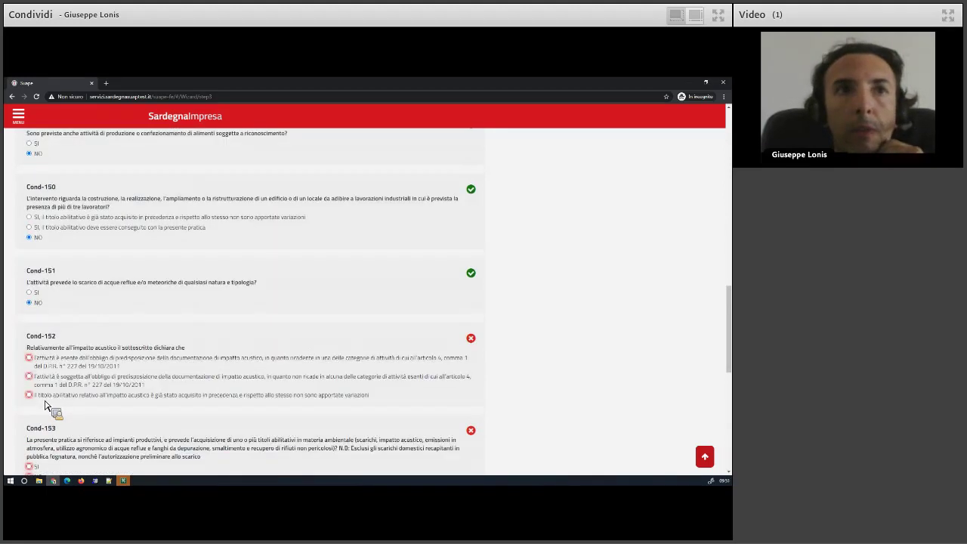
pyautogui.click(47, 365)
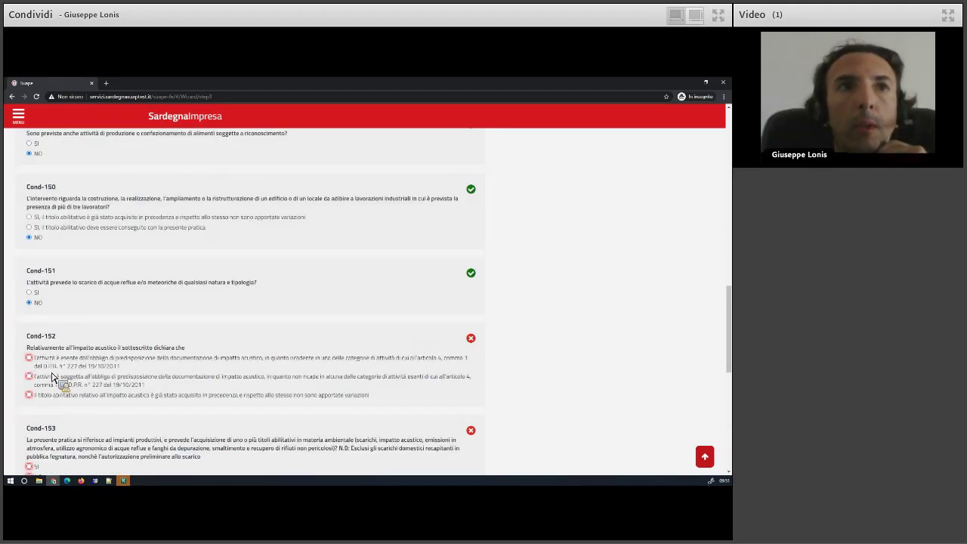
pyautogui.click(70, 389)
pyautogui.scroll(-2, 93, 326)
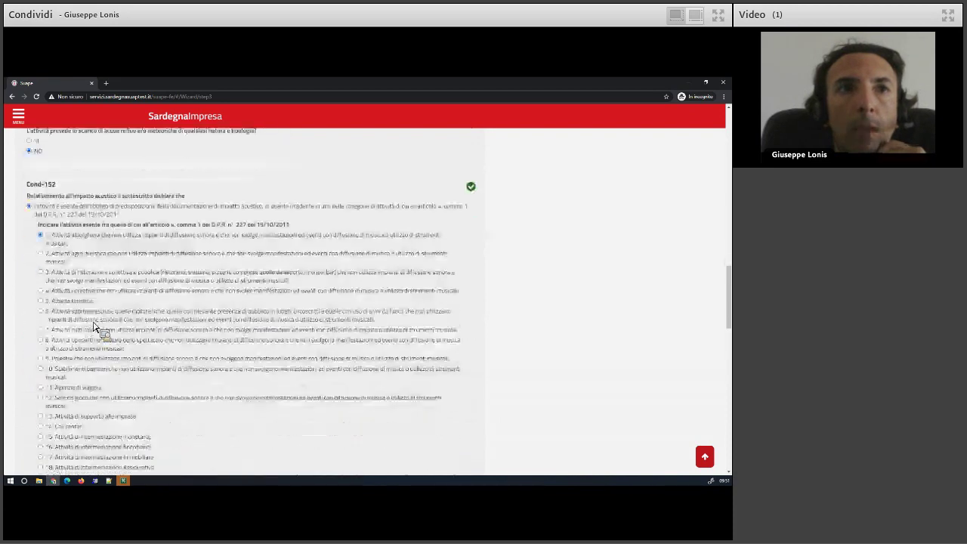
pyautogui.scroll(-6, 93, 326)
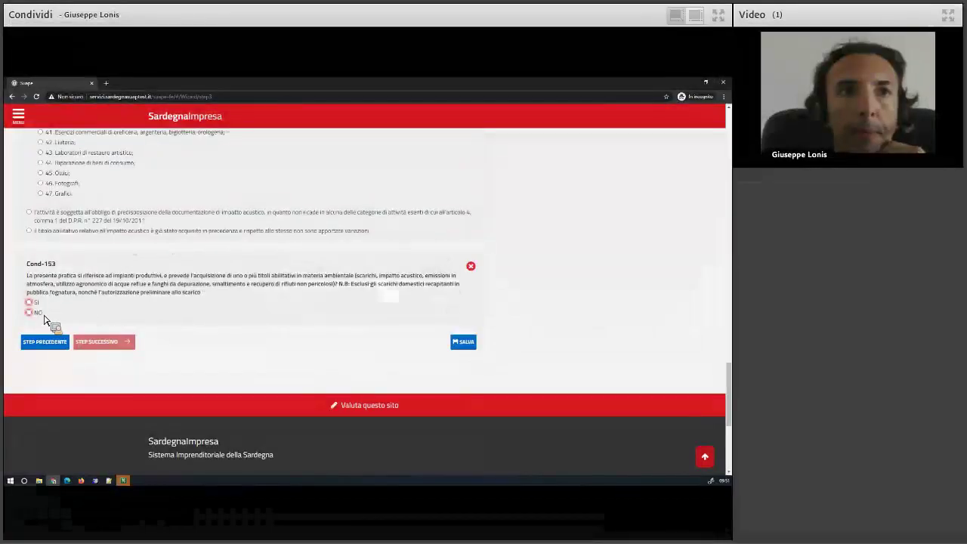
pyautogui.click(60, 312)
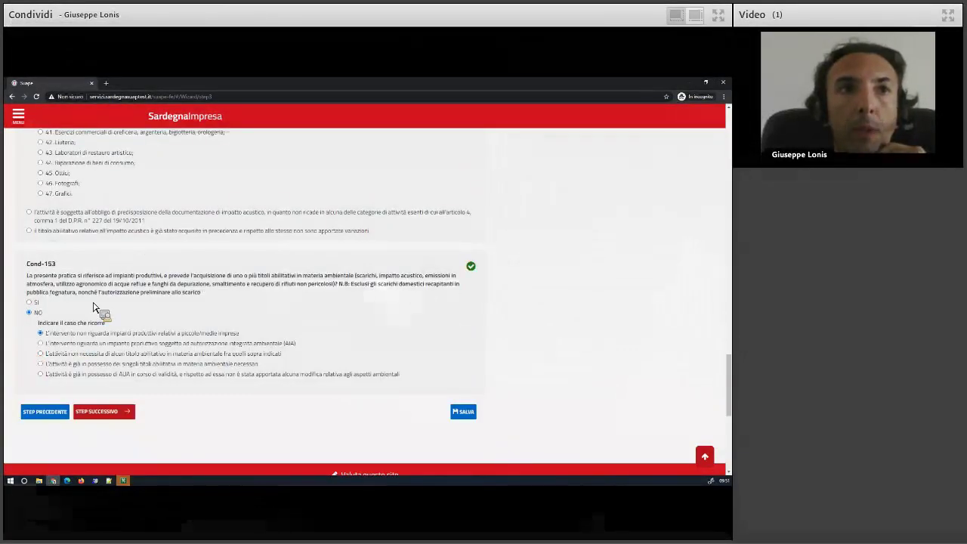
pyautogui.scroll(6, 94, 308)
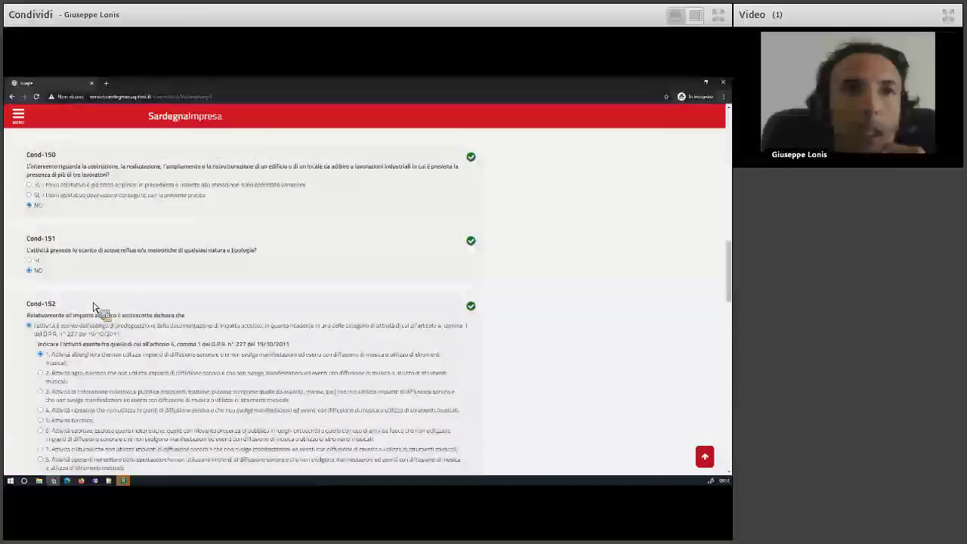
pyautogui.scroll(10, 92, 307)
pyautogui.click(38, 278)
pyautogui.scroll(-10, 74, 287)
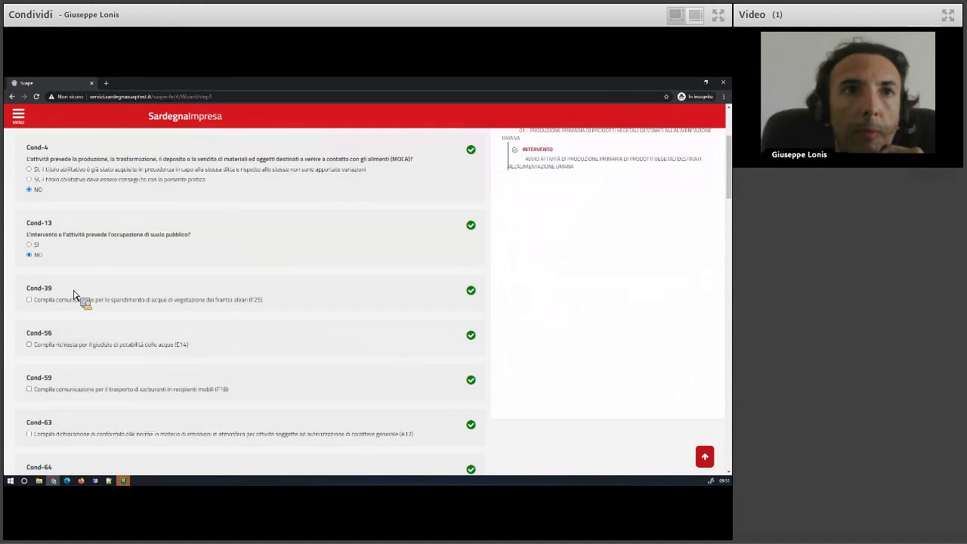
pyautogui.scroll(-8, 87, 295)
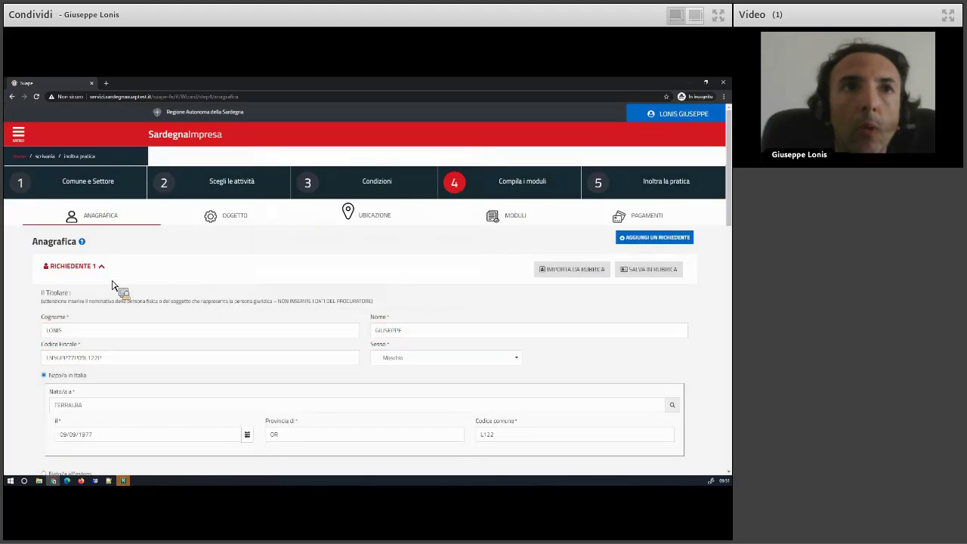
# Save the imported applicant details on the Anagrafica tab and continue to Oggetto.
pyautogui.scroll(-5, 9, 373)
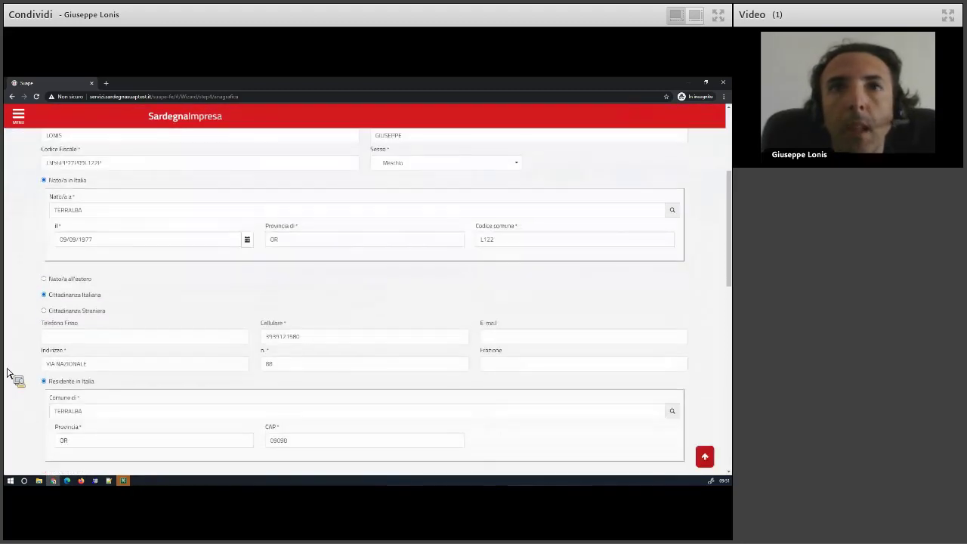
pyautogui.scroll(-10, 9, 373)
pyautogui.click(96, 233)
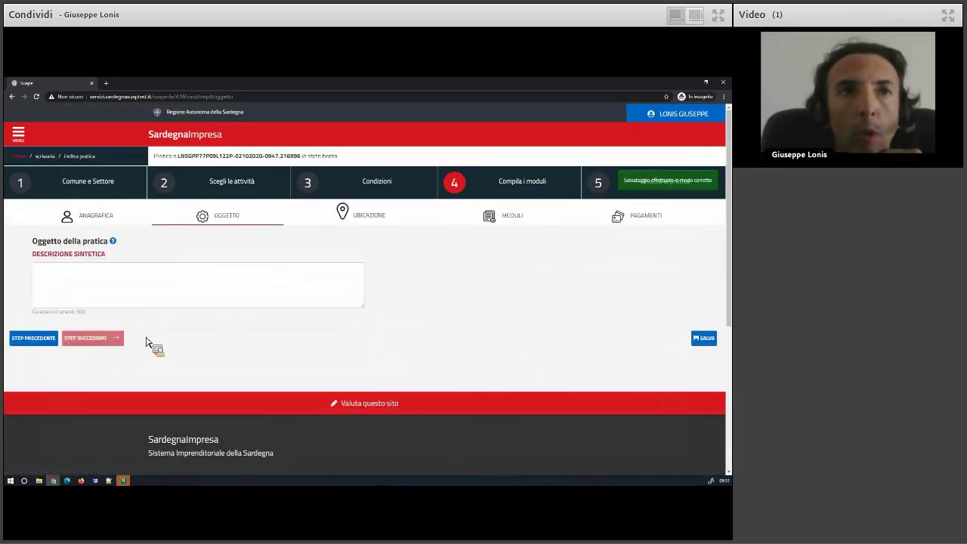
# Enter 'Test unitario res' as the brief description, save it and reach Ubicazione.
pyautogui.click(58, 281)
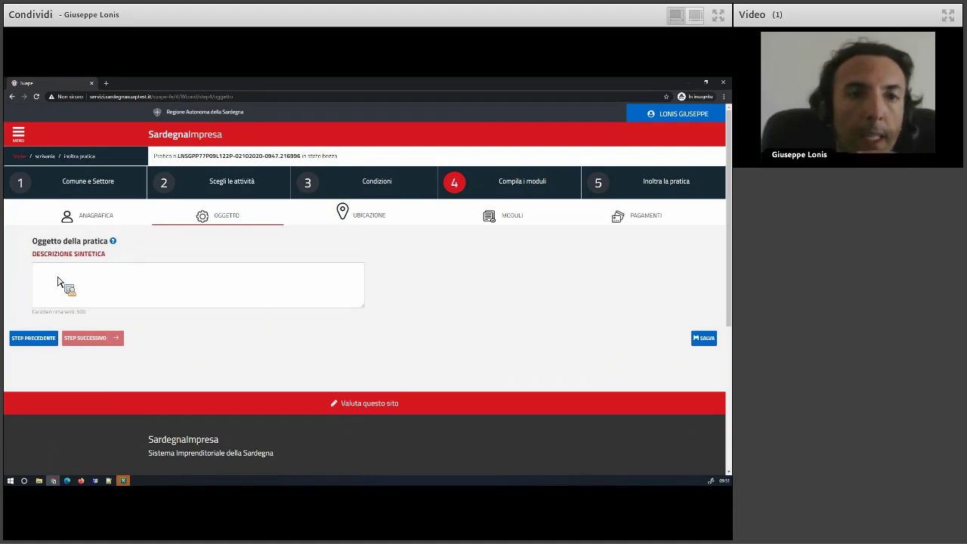
pyautogui.write('Test')
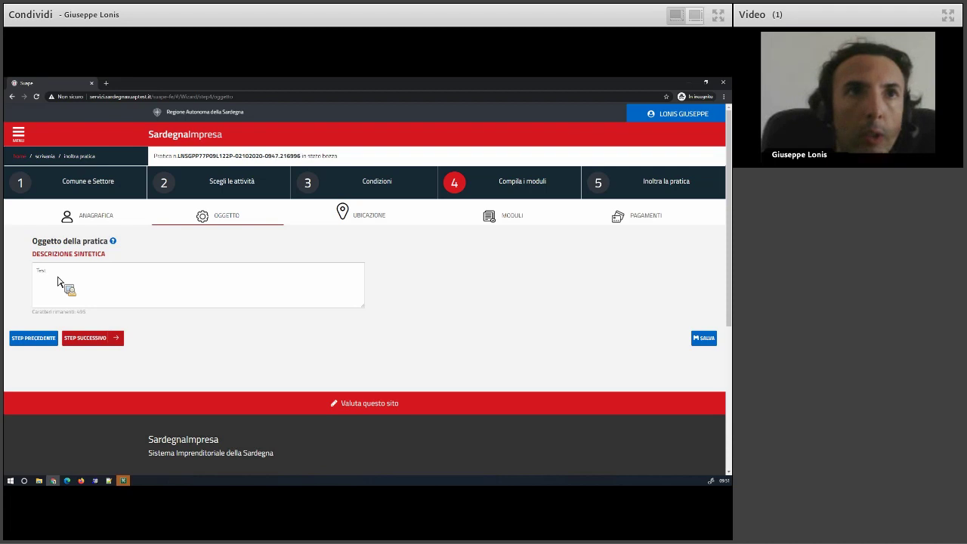
pyautogui.write(' unitario ')
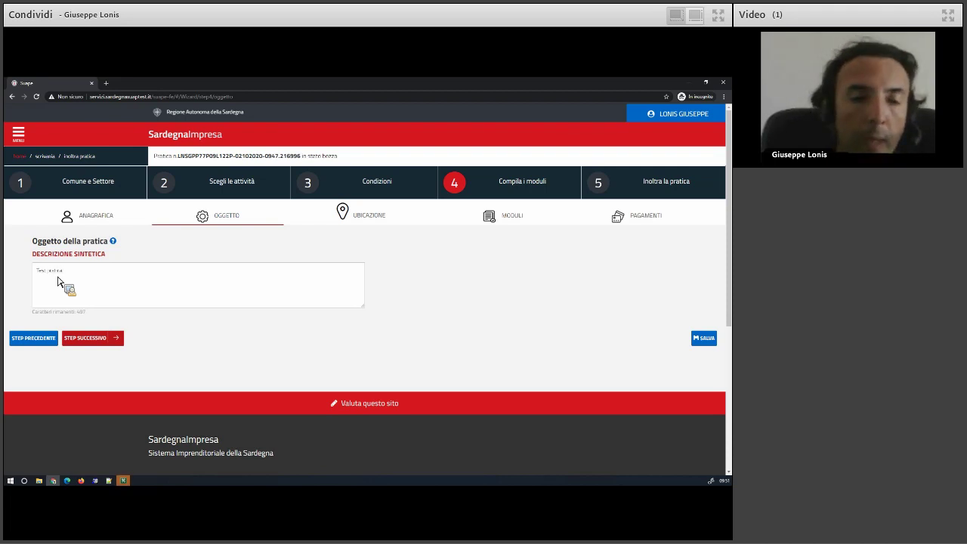
pyautogui.write('ressi')
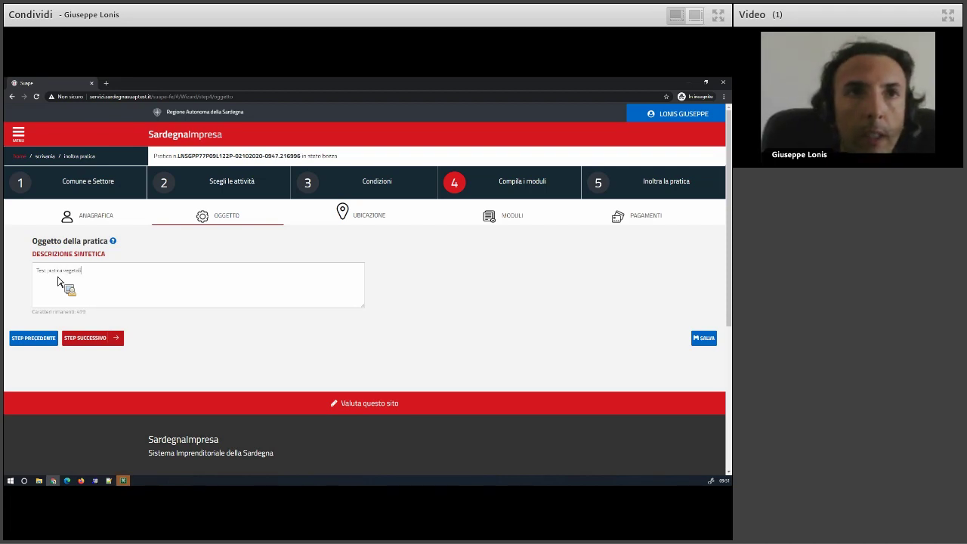
pyautogui.click(103, 334)
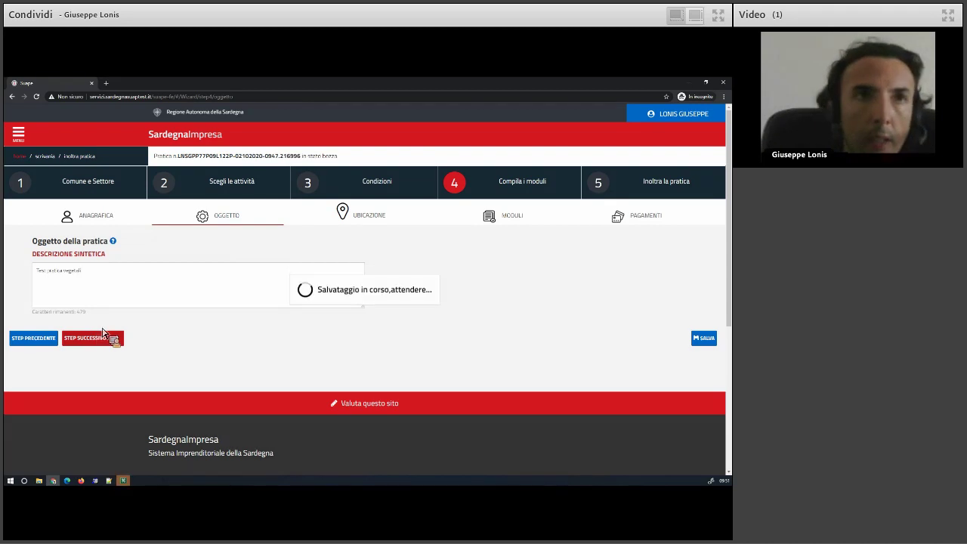
pyautogui.scroll(-5, 50, 393)
pyautogui.scroll(-3, 47, 368)
pyautogui.click(43, 302)
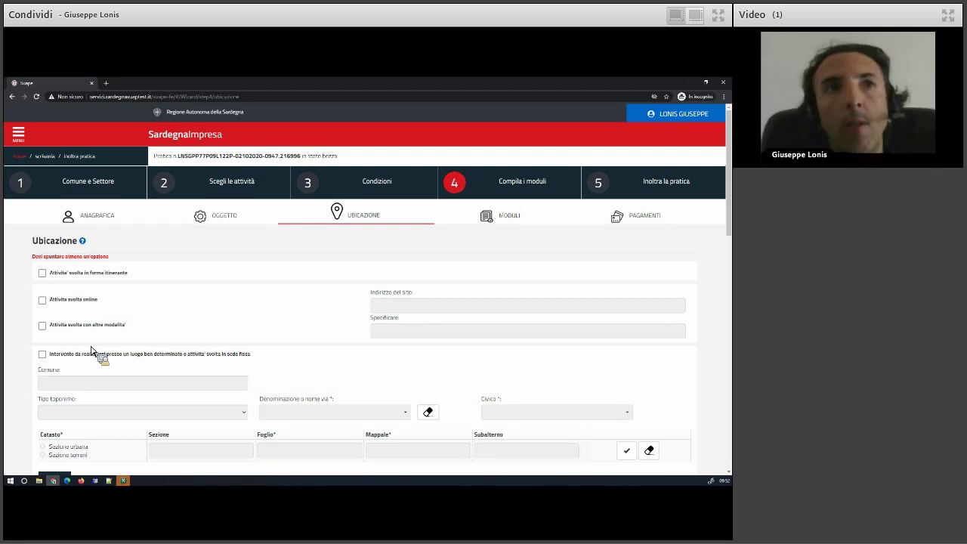
# Choose 'Attività svolta in forma itinerante' as the location and continue to the Moduli forms.
pyautogui.click(43, 274)
pyautogui.scroll(-8, 22, 349)
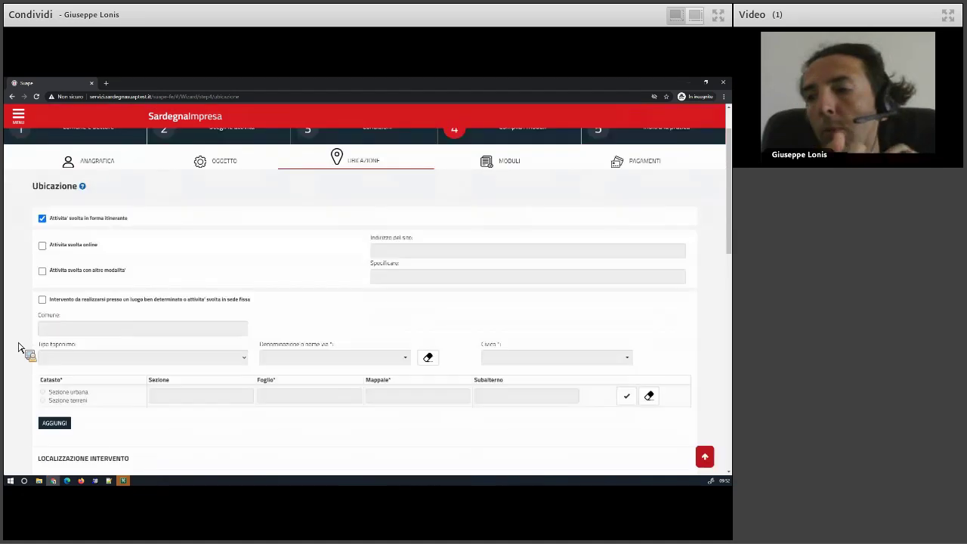
pyautogui.scroll(-2, 22, 349)
pyautogui.click(102, 338)
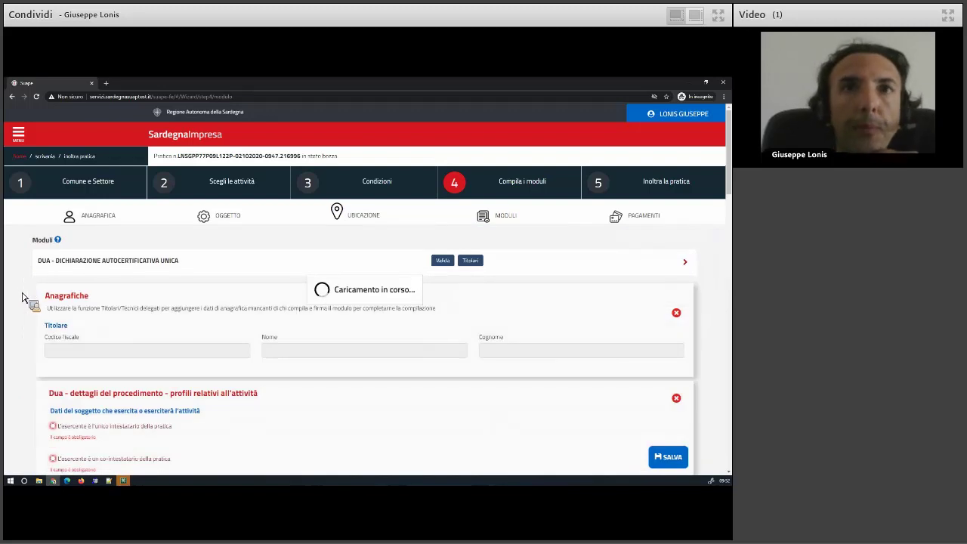
# Scroll through the DUA self-certification form to review its sections.
pyautogui.scroll(-1, 23, 299)
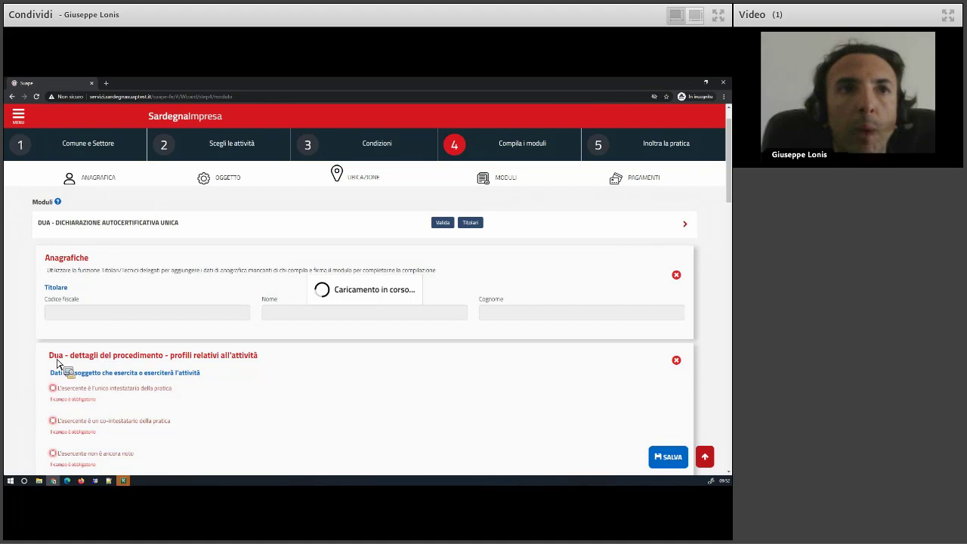
pyautogui.scroll(-1, 119, 364)
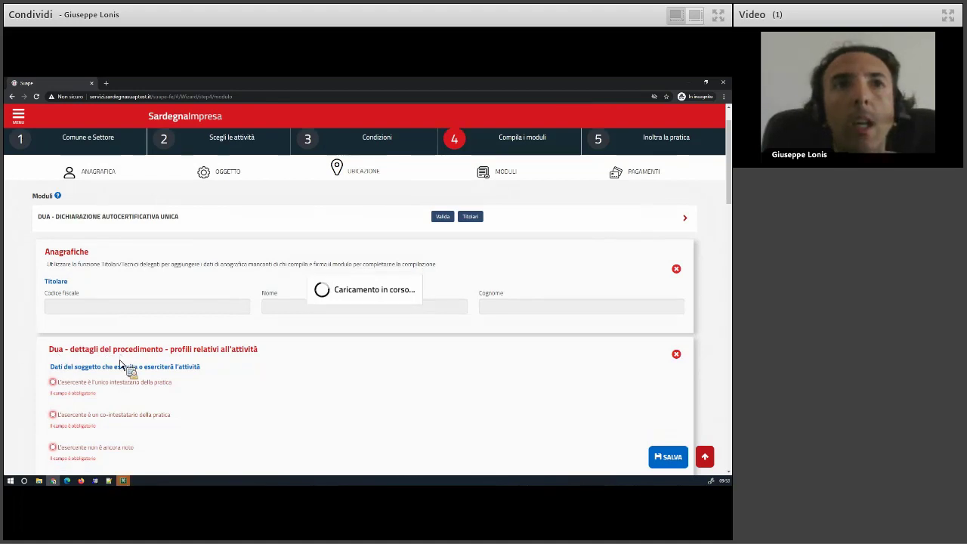
pyautogui.scroll(-3, 123, 366)
pyautogui.scroll(2, 129, 287)
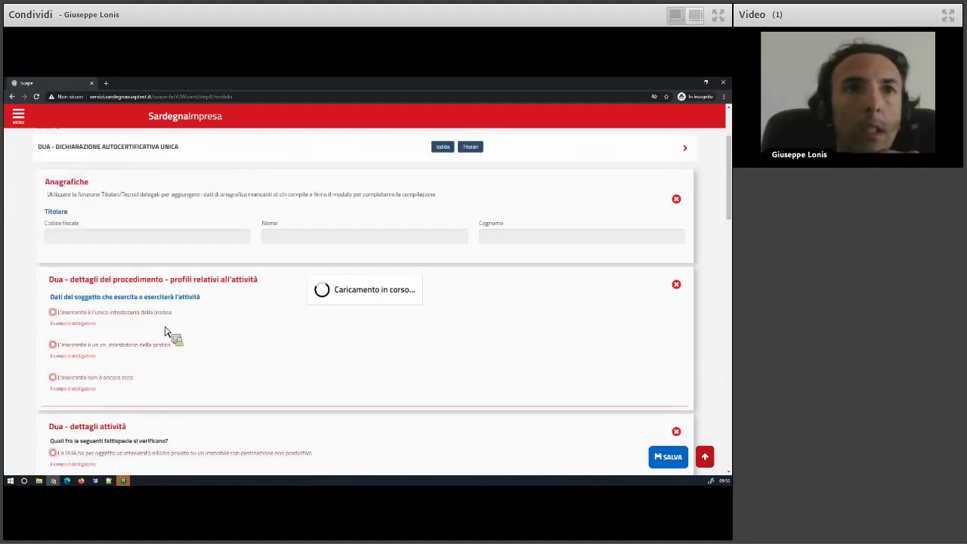
pyautogui.scroll(-3, 168, 331)
pyautogui.scroll(-1, 168, 330)
pyautogui.scroll(3, 162, 318)
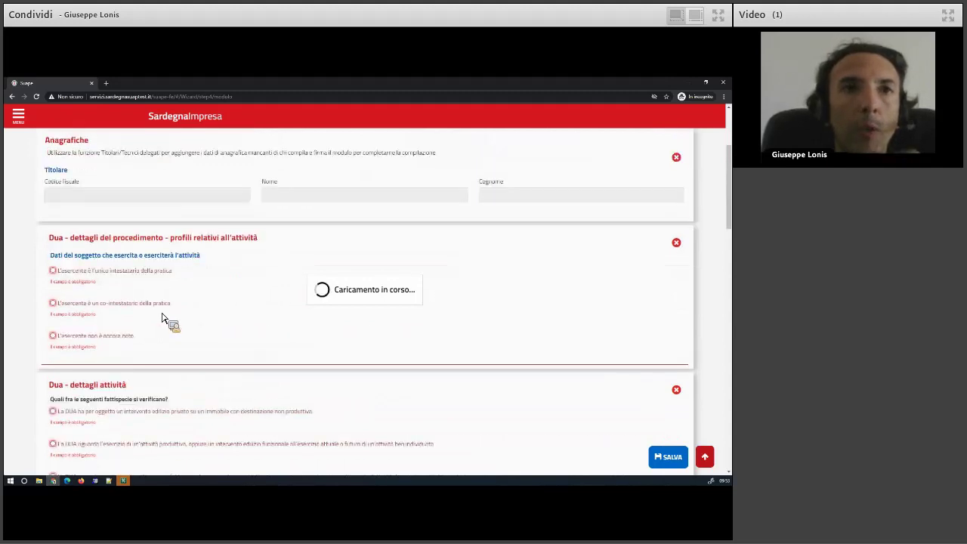
pyautogui.scroll(-4, 152, 300)
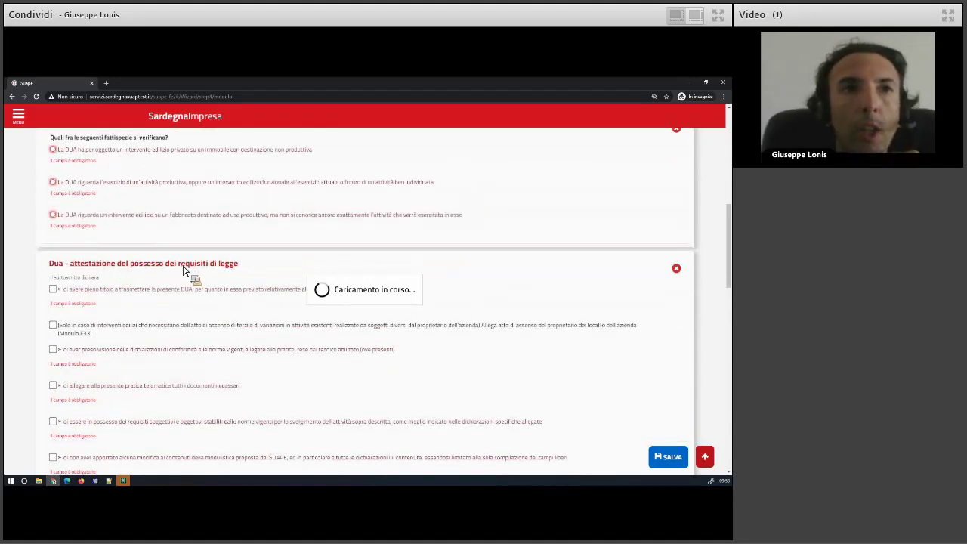
pyautogui.scroll(-4, 182, 280)
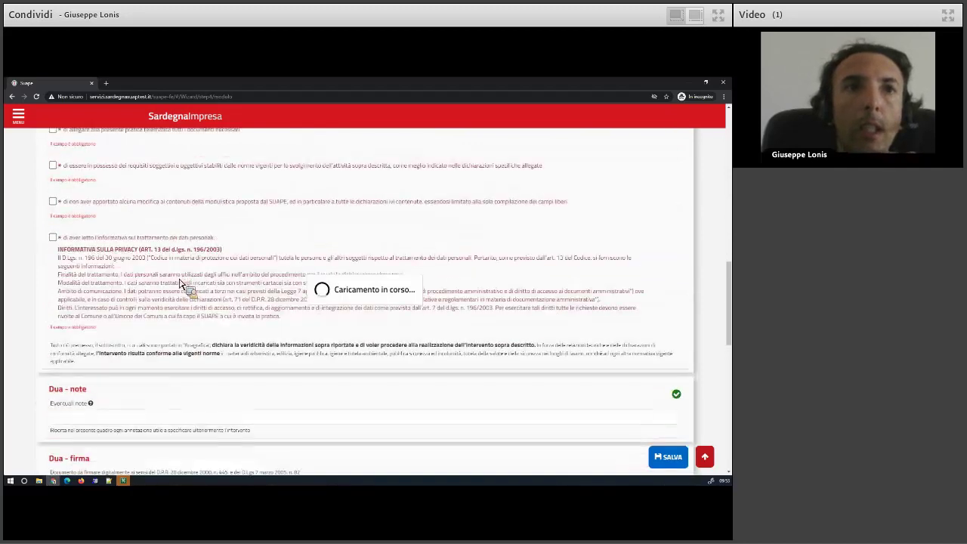
pyautogui.scroll(-3, 142, 366)
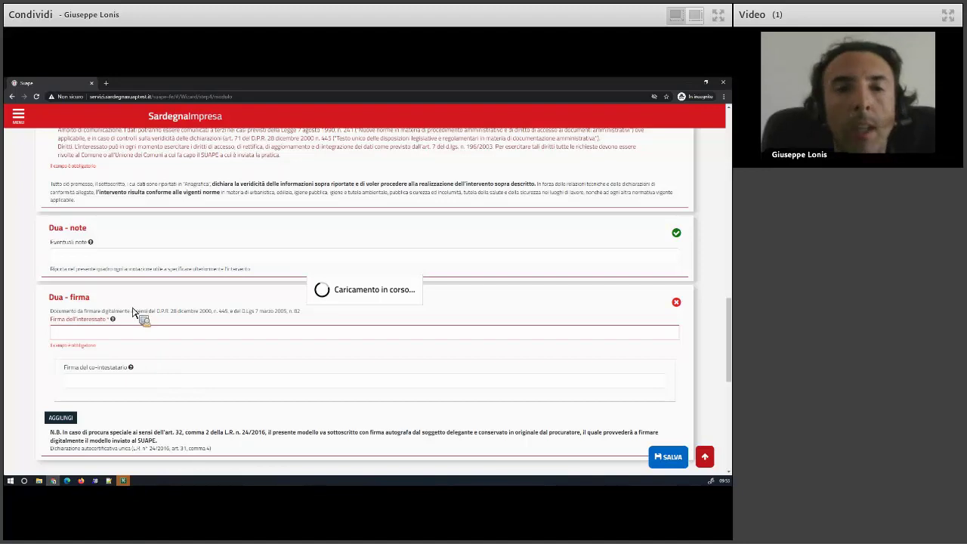
pyautogui.scroll(3, 134, 328)
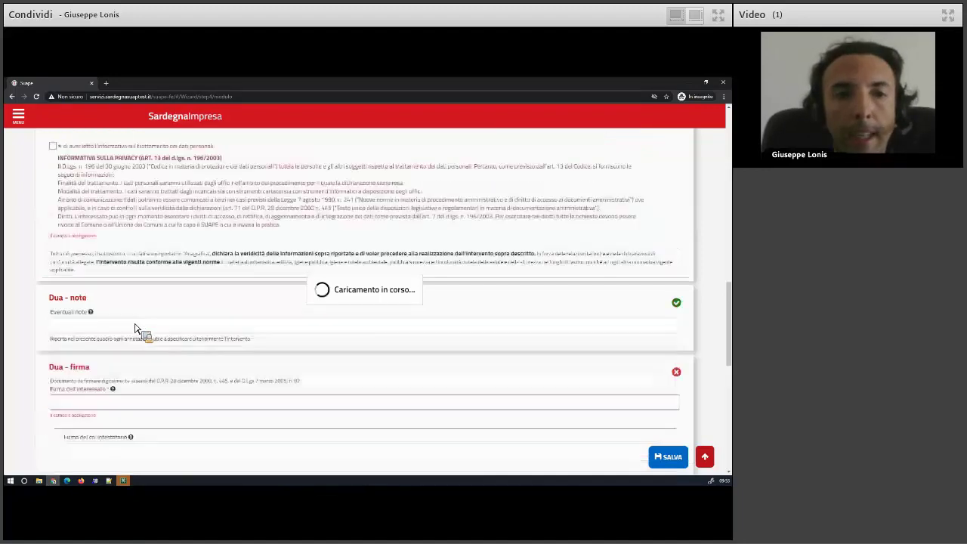
pyautogui.scroll(3, 134, 328)
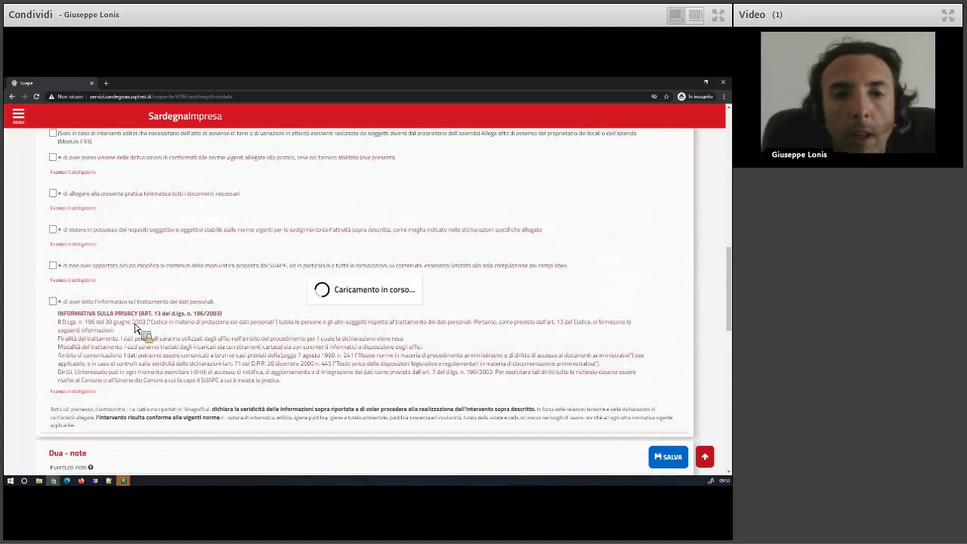
pyautogui.scroll(1, 135, 328)
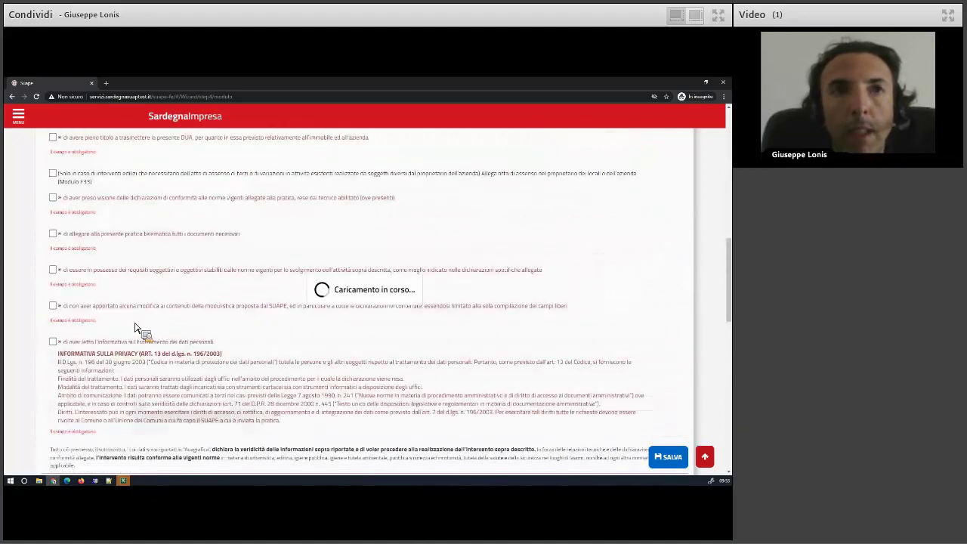
pyautogui.scroll(-5, 143, 327)
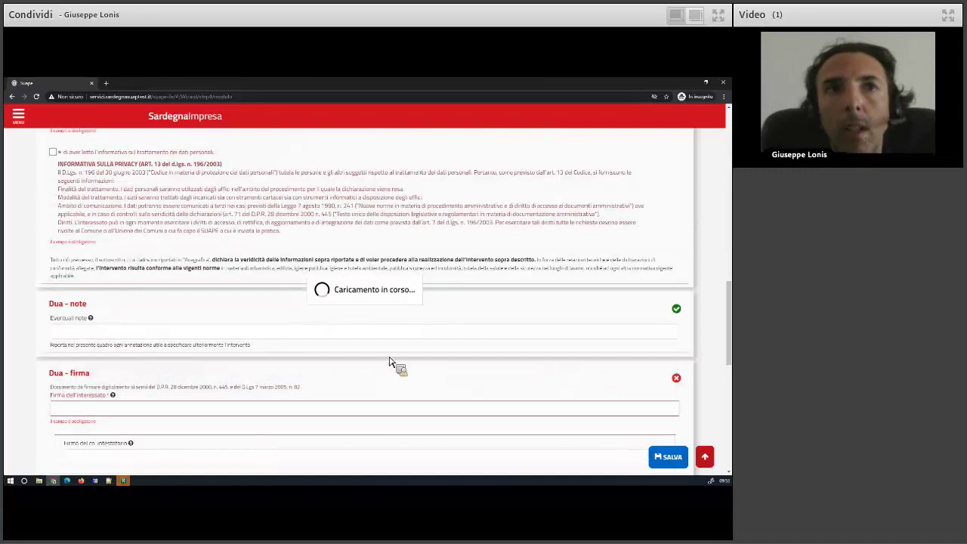
pyautogui.scroll(-10, 293, 369)
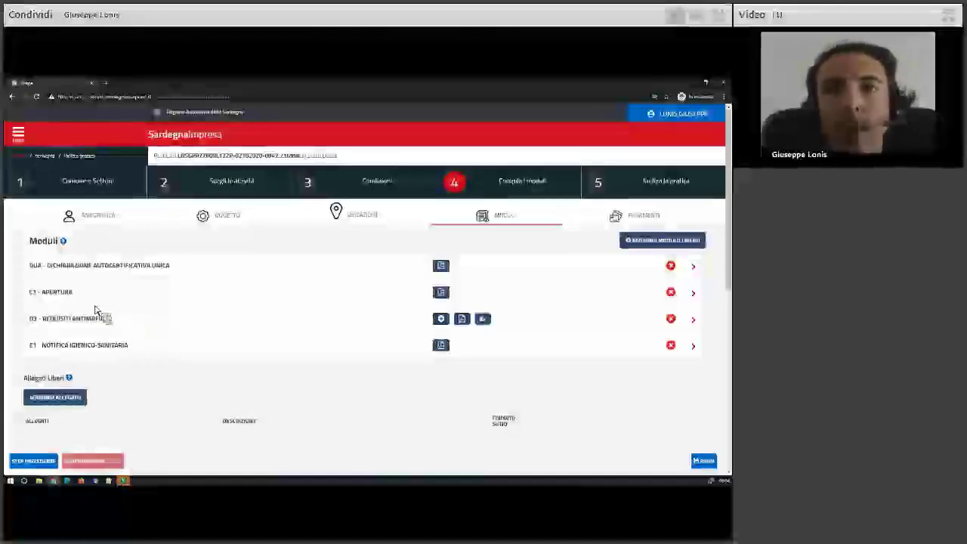
# Return to the Condizioni step and set Cond-3 to SÌ with a valid CPI/SCIA already held.
pyautogui.click(36, 463)
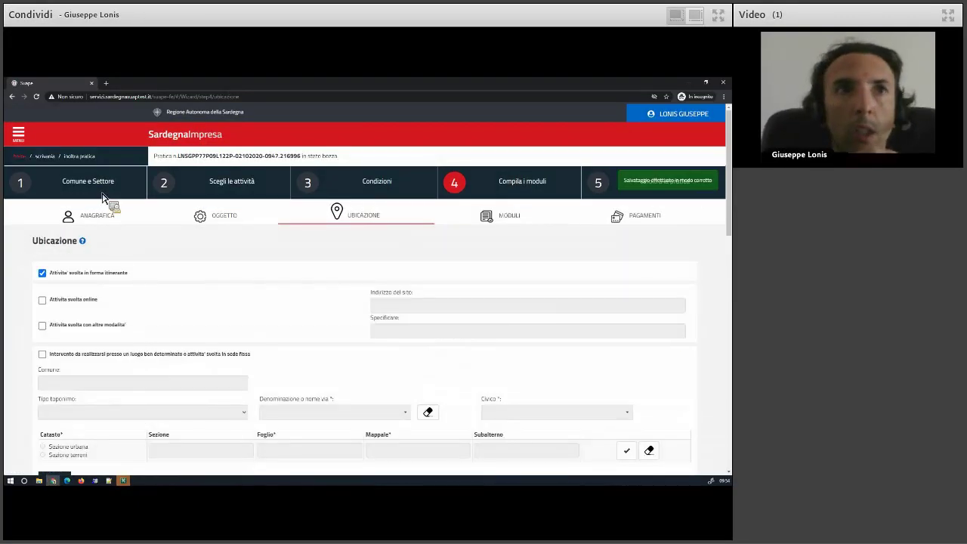
pyautogui.click(376, 191)
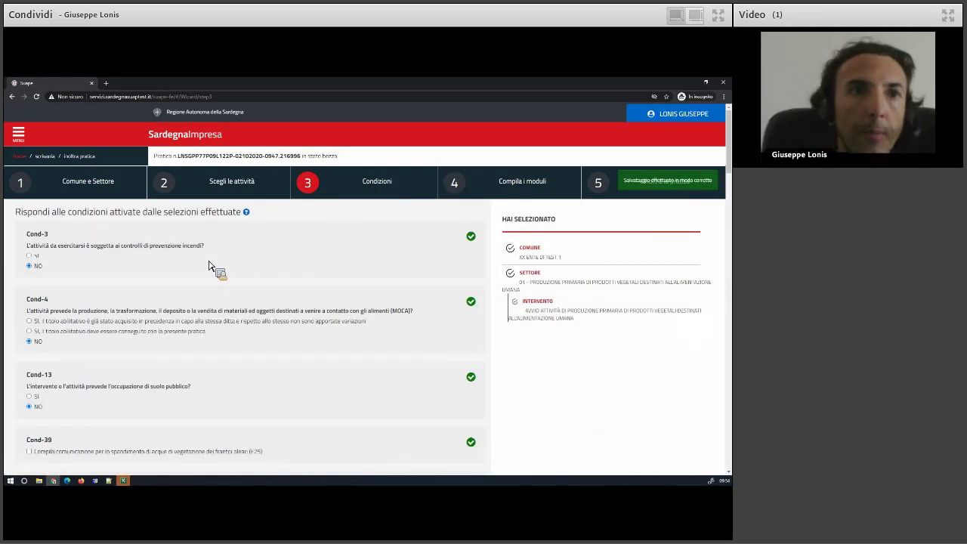
pyautogui.click(29, 256)
pyautogui.click(40, 296)
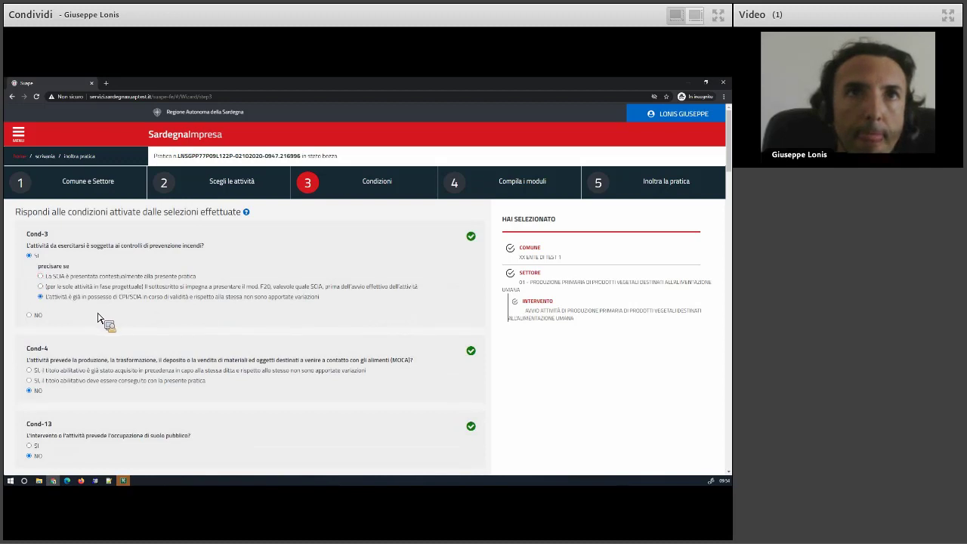
# Save the conditions and advance through Anagrafica and Oggetto to Ubicazione.
pyautogui.scroll(-10, 257, 328)
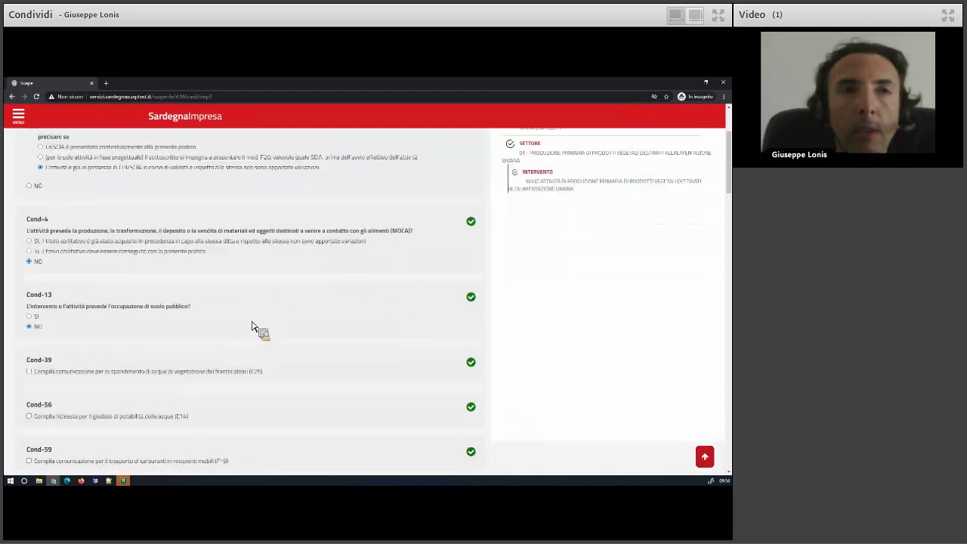
pyautogui.scroll(-10, 124, 344)
pyautogui.scroll(-10, 124, 344)
pyautogui.scroll(-5, 134, 290)
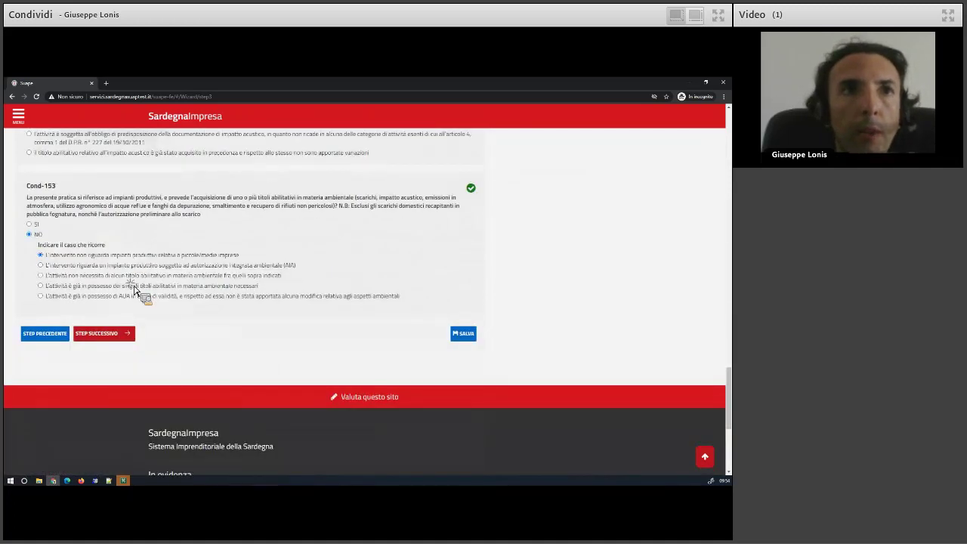
pyautogui.click(123, 335)
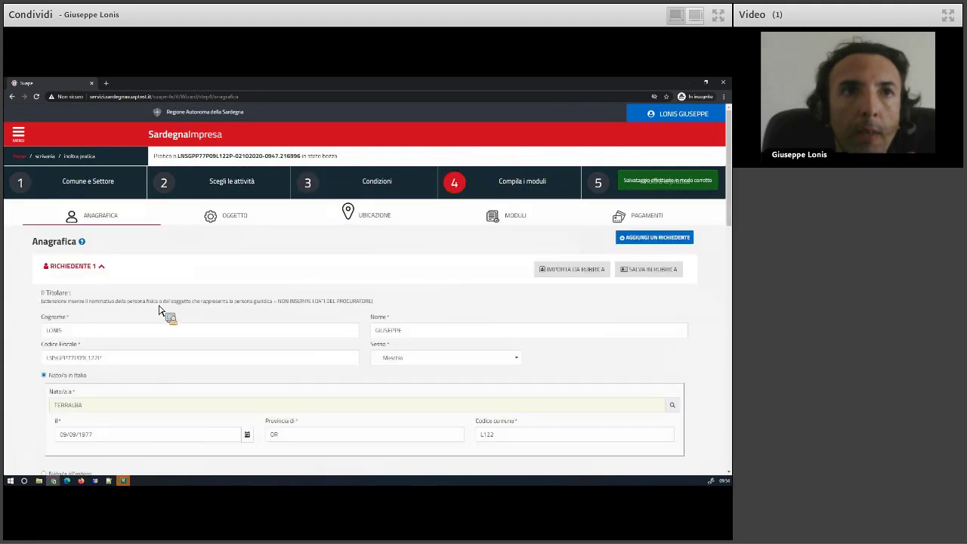
pyautogui.click(83, 269)
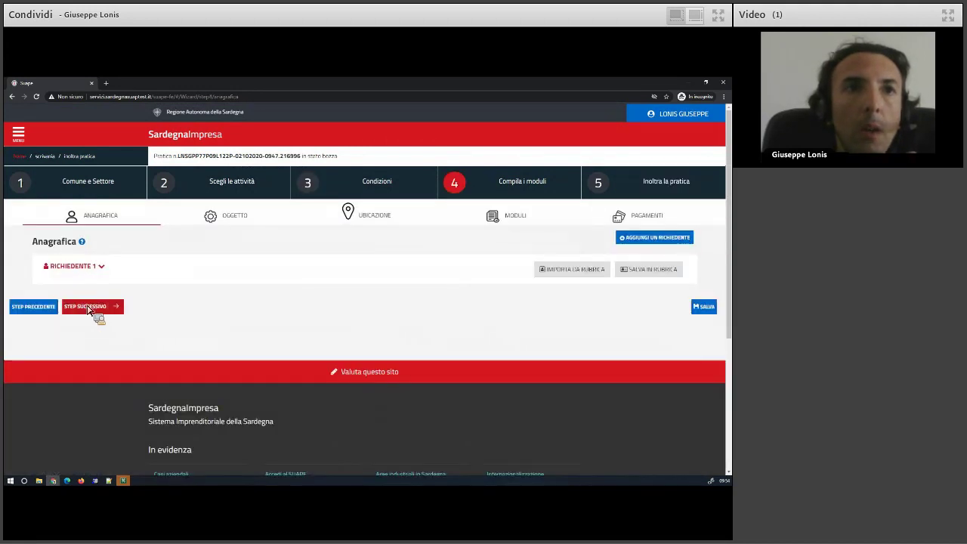
pyautogui.click(87, 307)
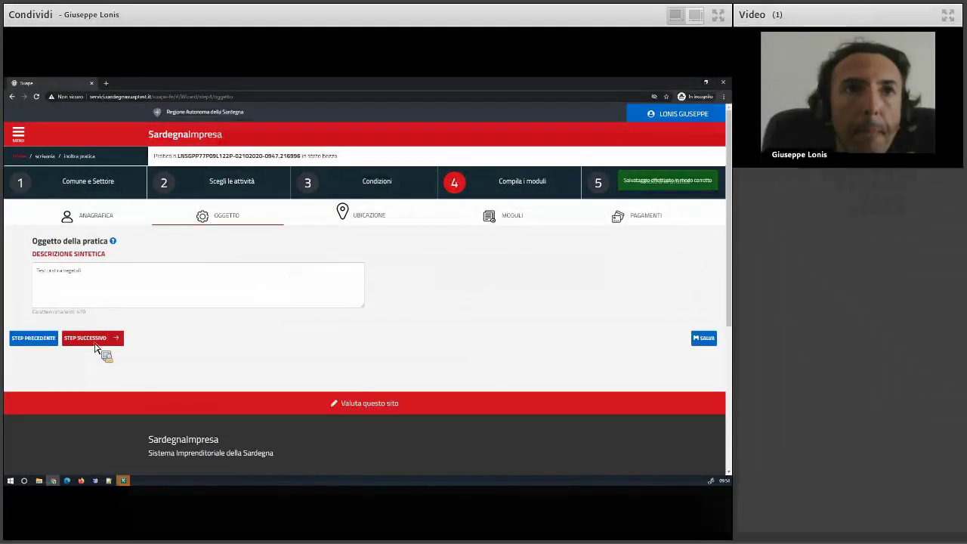
pyautogui.click(104, 342)
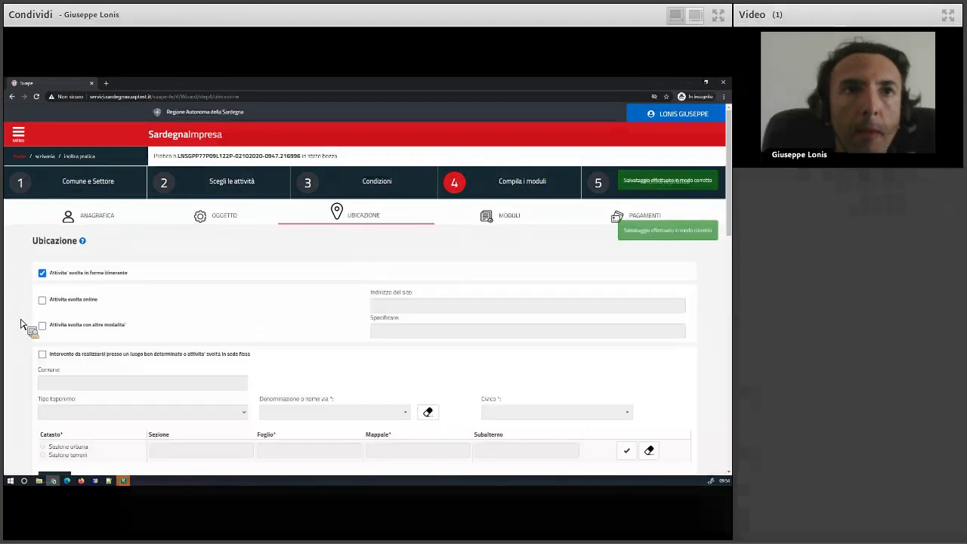
pyautogui.scroll(-10, 21, 325)
# Open the DUA form and go to the Dua - prevenzione incendi field for the CPI/SCIA details.
pyautogui.click(105, 299)
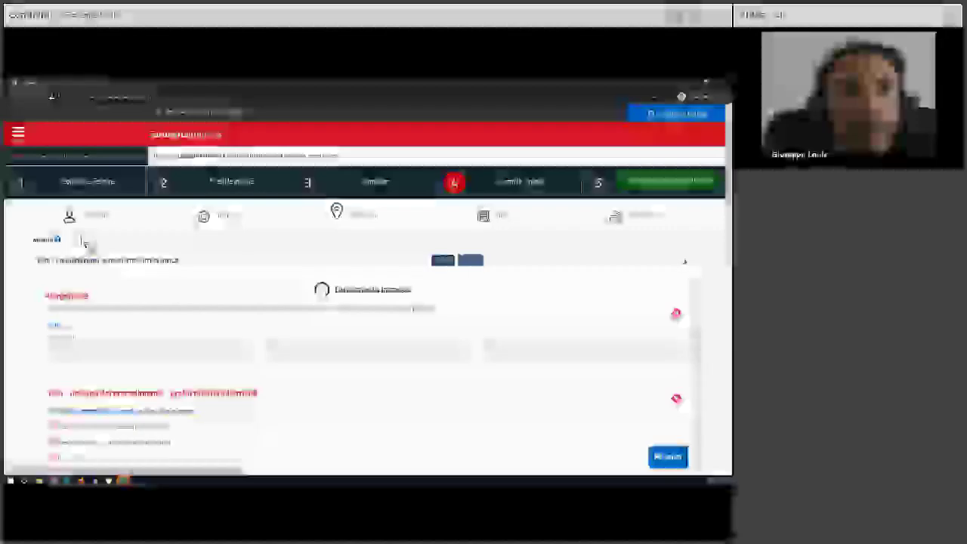
pyautogui.scroll(-3, 97, 287)
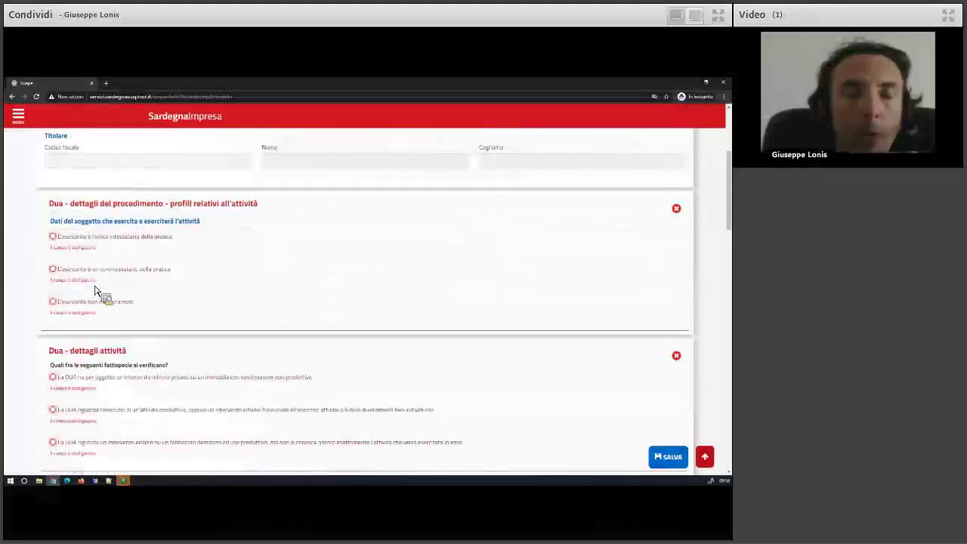
pyautogui.scroll(-4, 97, 290)
pyautogui.scroll(1, 136, 302)
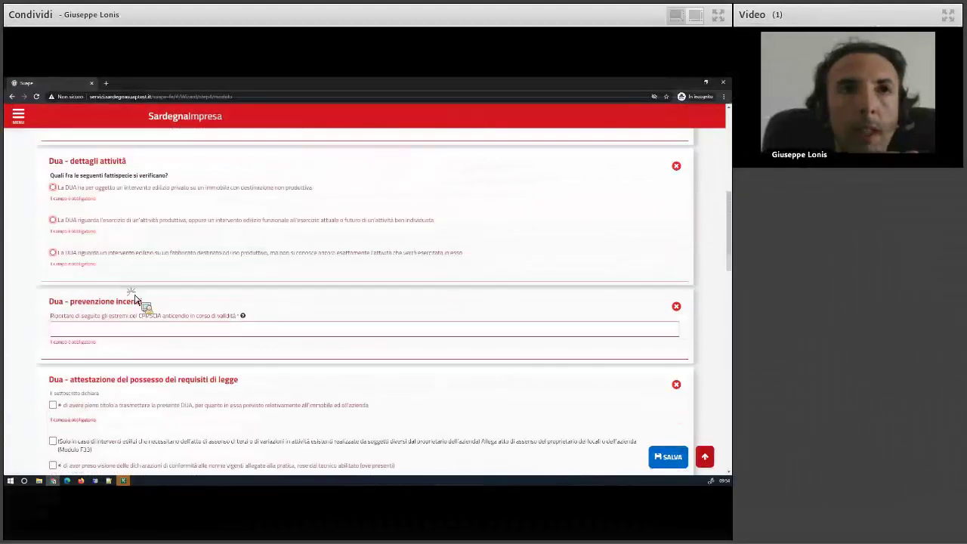
pyautogui.tripleClick(87, 306)
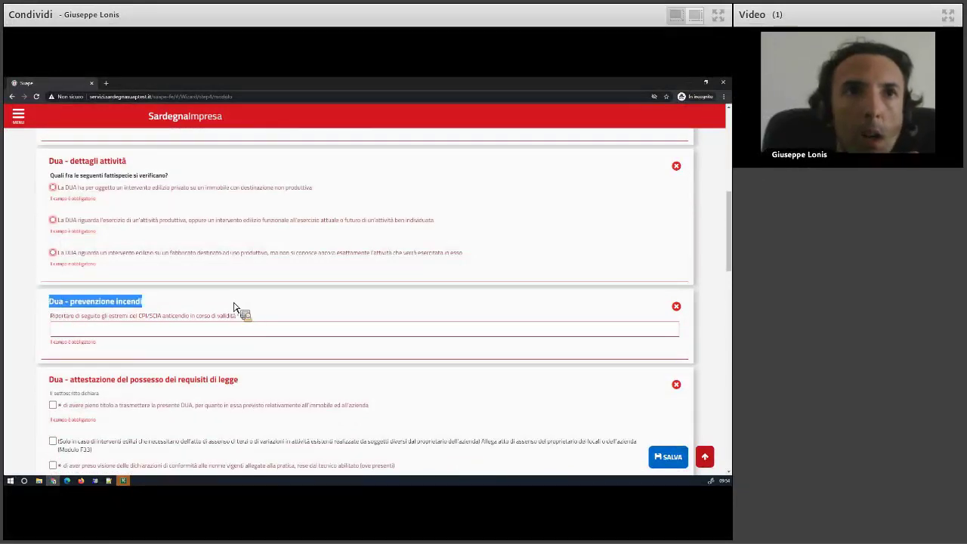
pyautogui.moveTo(244, 318)
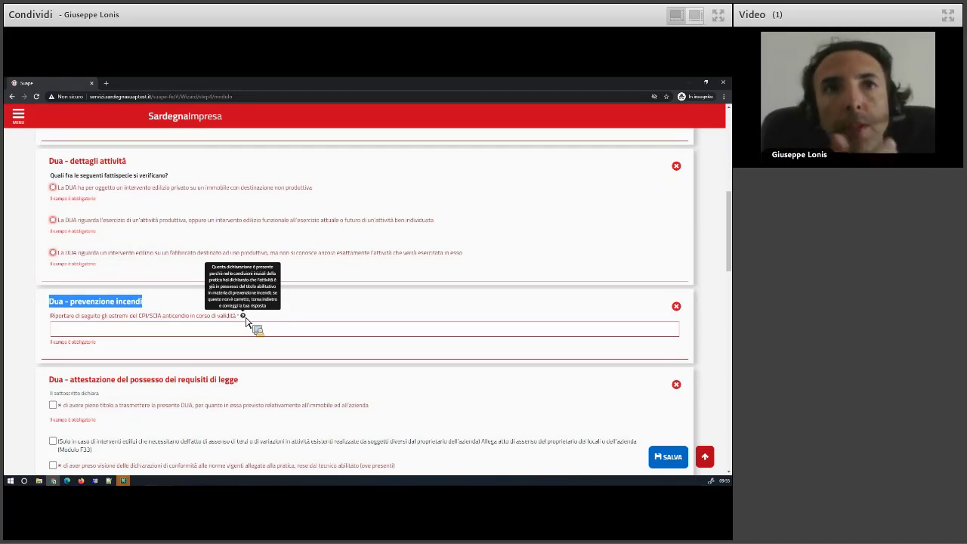
pyautogui.click(82, 334)
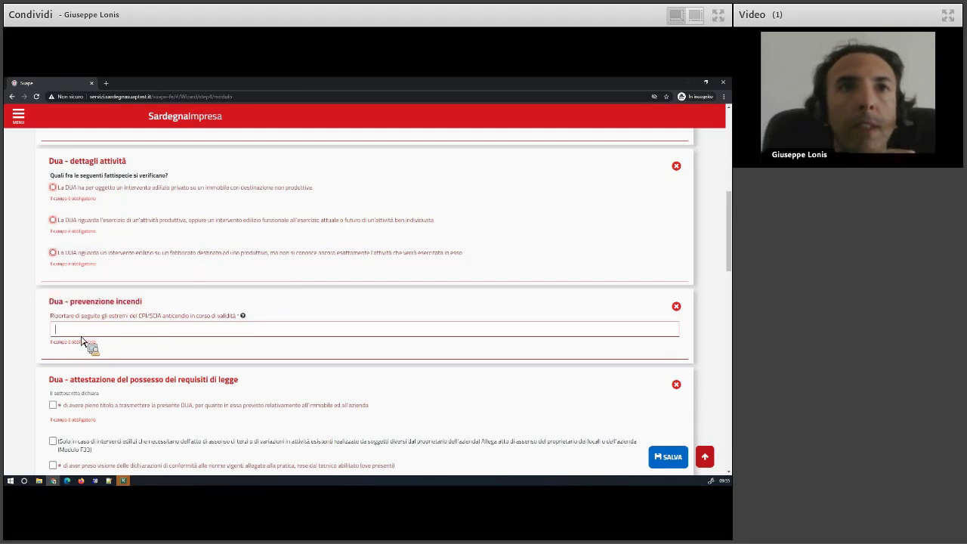
# Enter 'asd' as the CPI/SCIA detail and select the practice holder as sole titolare.
pyautogui.write('asd')
pyautogui.scroll(6, 86, 332)
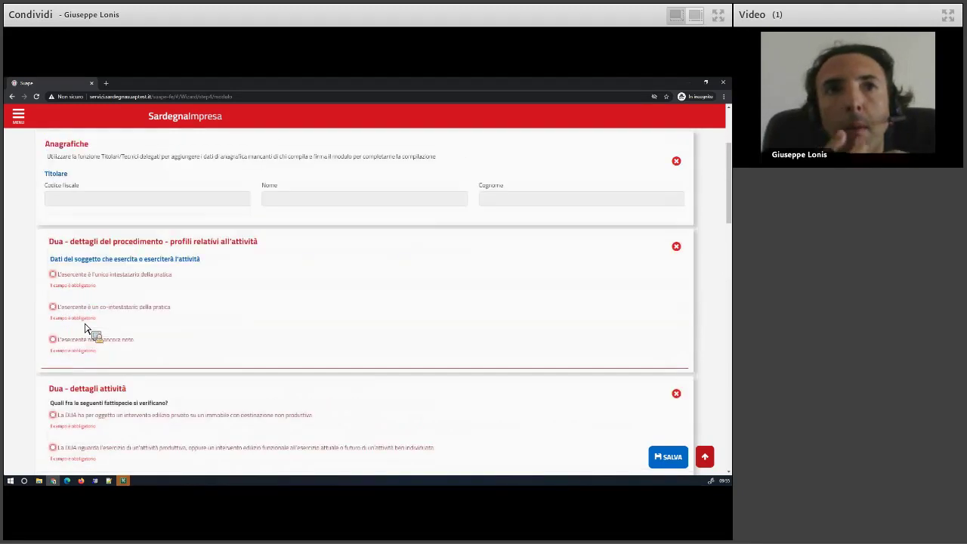
pyautogui.click(472, 224)
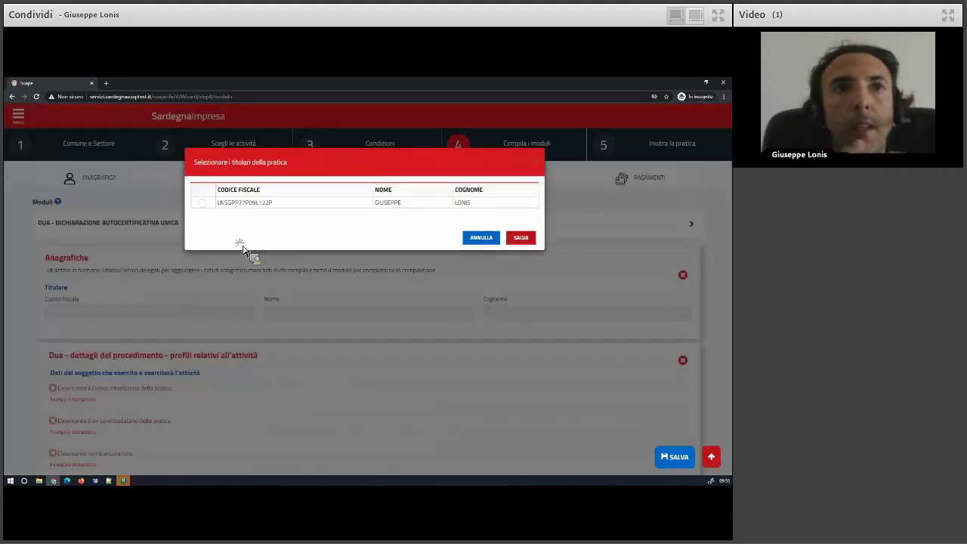
pyautogui.click(202, 202)
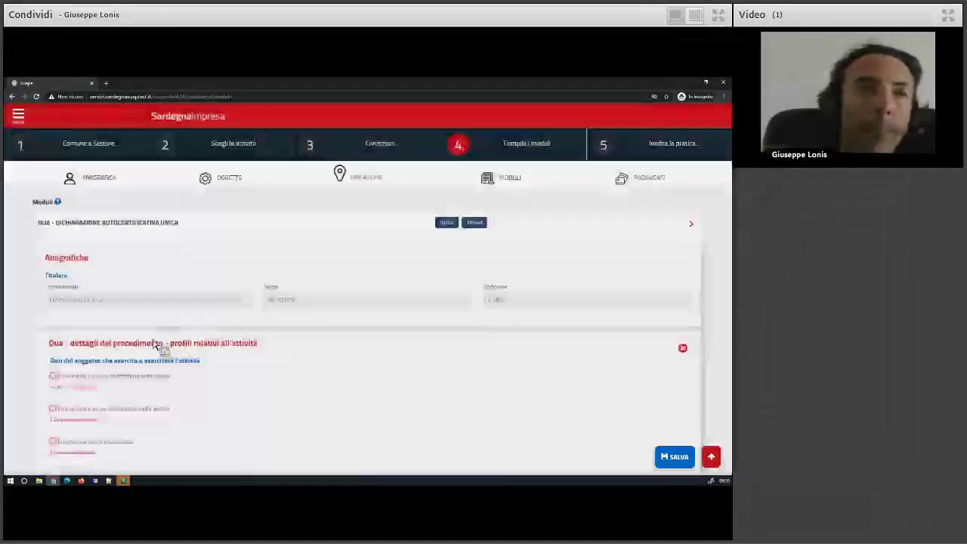
pyautogui.scroll(-2, 69, 365)
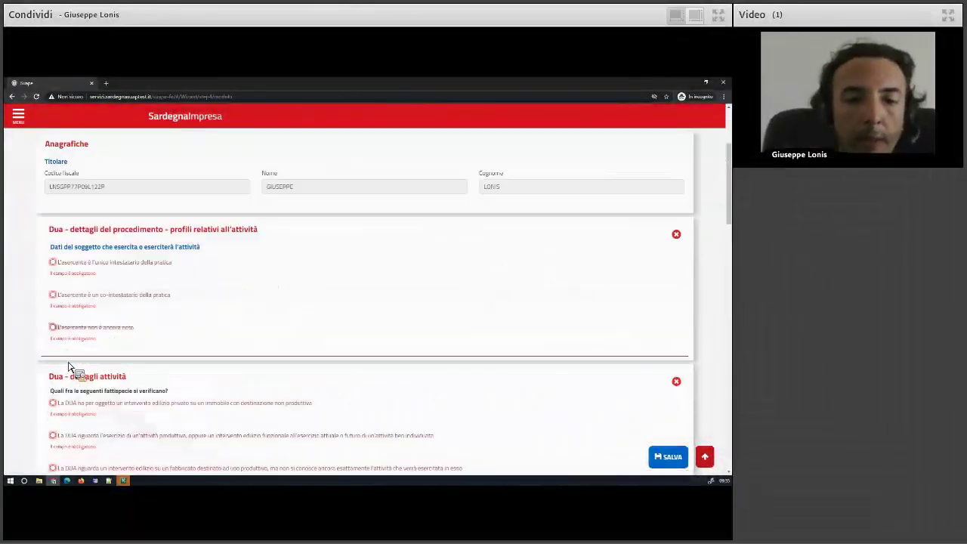
pyautogui.click(78, 333)
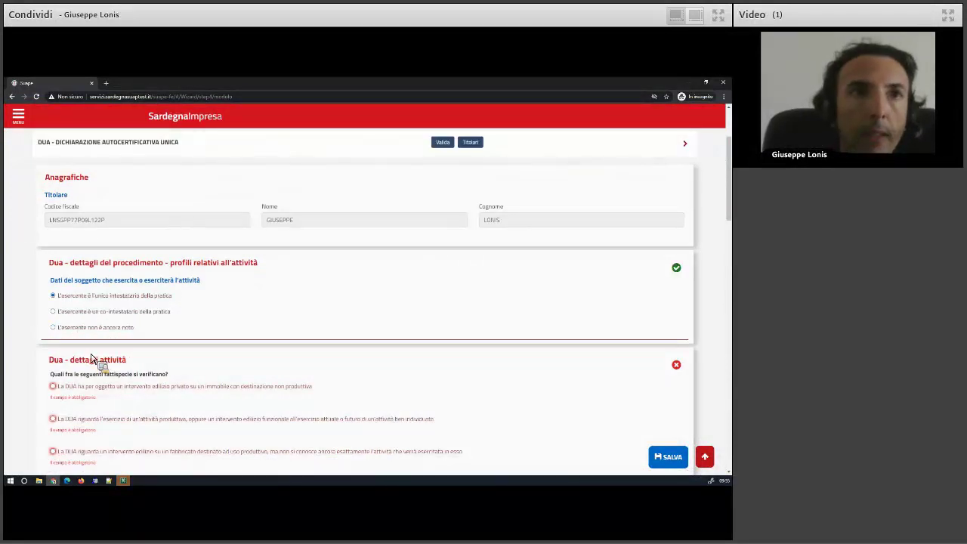
# Declare a private-citizen building intervention on non-productive property with full entitlement to submit.
pyautogui.scroll(-2, 91, 358)
pyautogui.click(75, 274)
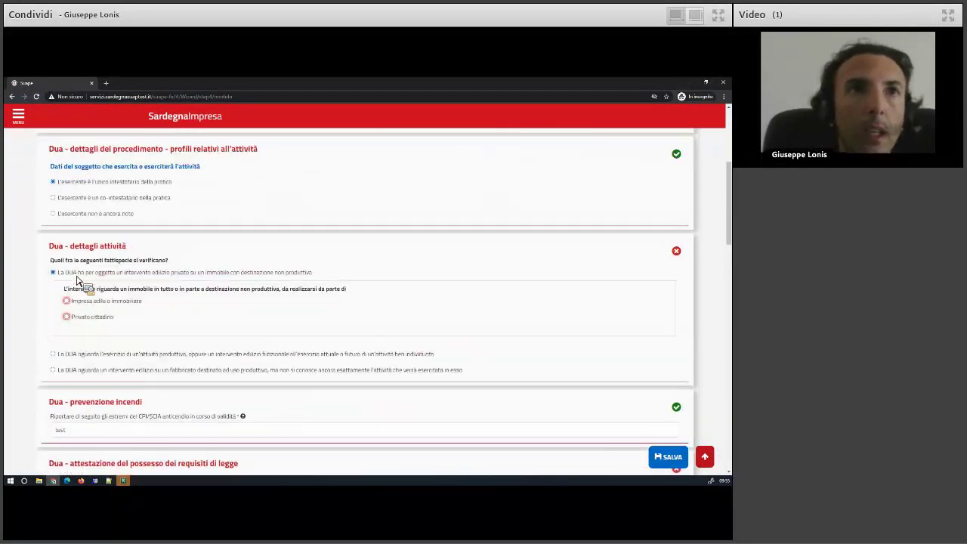
pyautogui.click(85, 316)
pyautogui.scroll(-3, 84, 363)
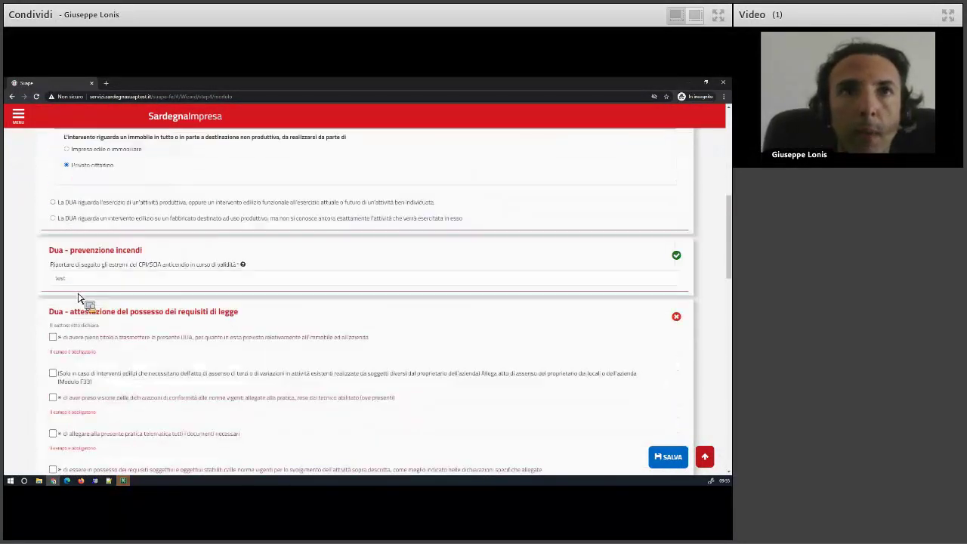
pyautogui.click(73, 343)
# Tick the conformity, attachments, requirements and unchanged-forms declarations, sign with the applicant's name, and save.
pyautogui.click(53, 381)
pyautogui.scroll(-1, 60, 356)
pyautogui.click(53, 324)
pyautogui.click(54, 344)
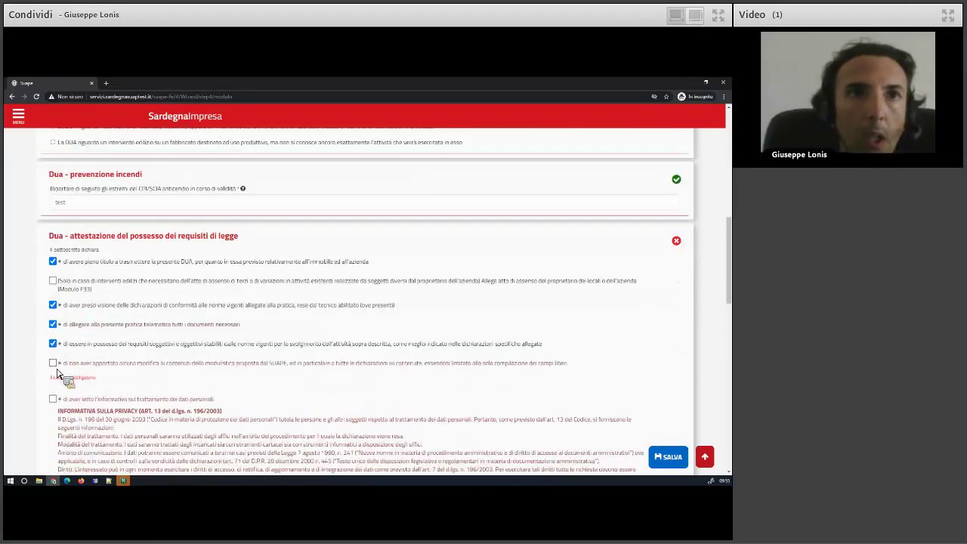
pyautogui.click(53, 363)
pyautogui.scroll(-1, 60, 325)
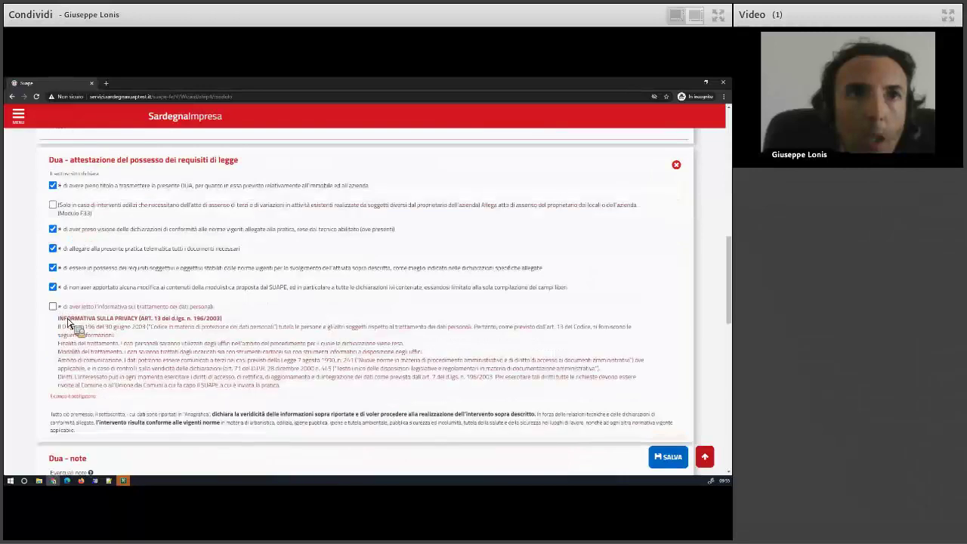
pyautogui.scroll(-2, 72, 333)
pyautogui.click(68, 360)
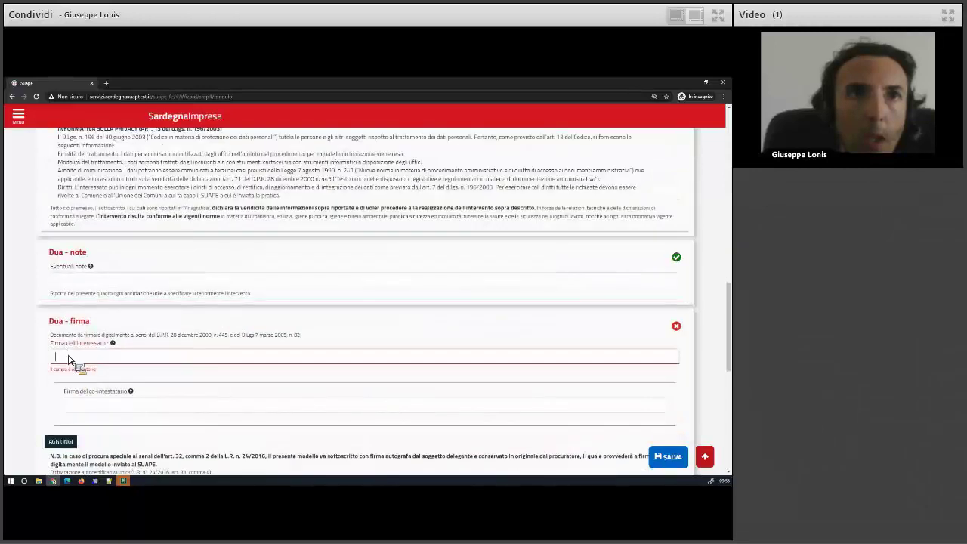
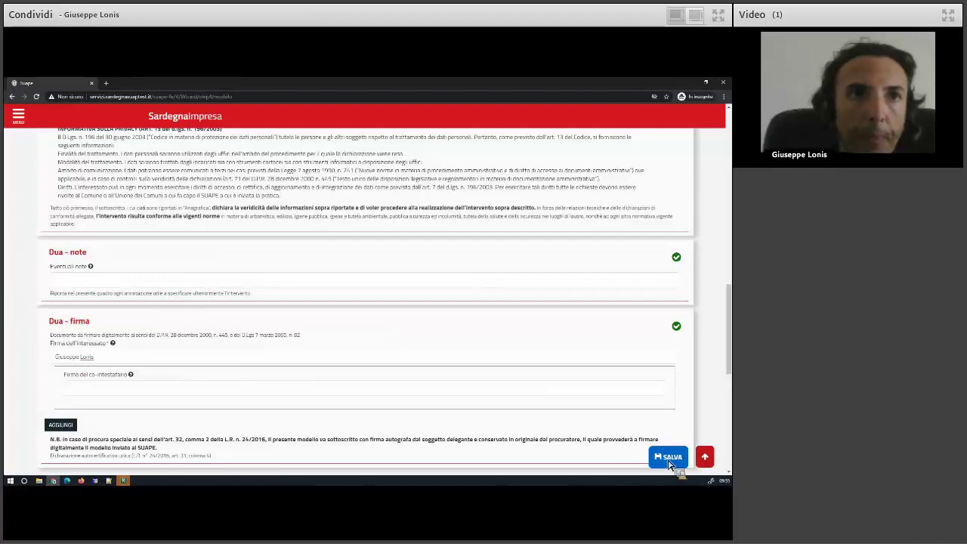
pyautogui.click(668, 459)
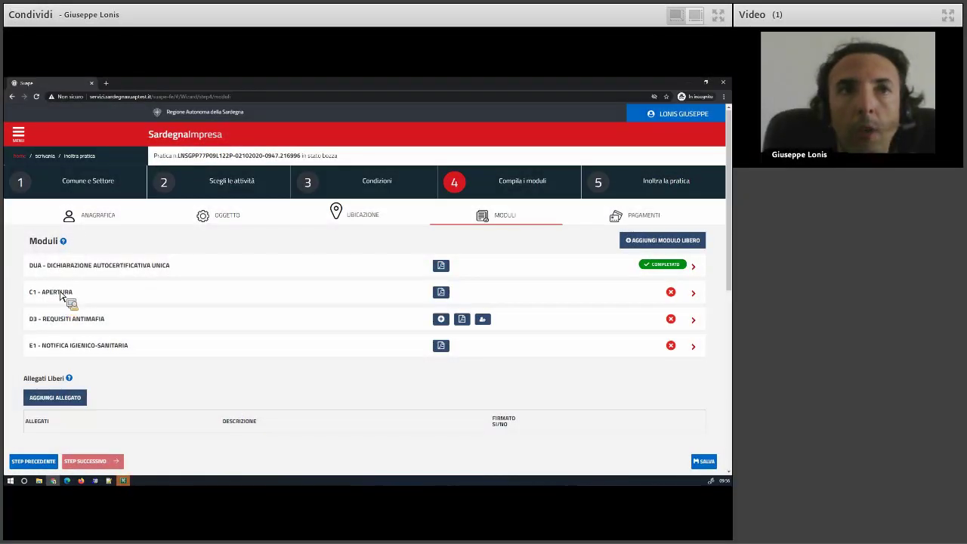
# Open the C1 - Apertura module and assign the practice holder.
pyautogui.click(60, 295)
pyautogui.click(470, 261)
pyautogui.click(203, 204)
pyautogui.click(520, 241)
# Mark the activity not subject to programming and immediately effective, without fixed premises, and save.
pyautogui.scroll(-2, 101, 352)
pyautogui.click(71, 301)
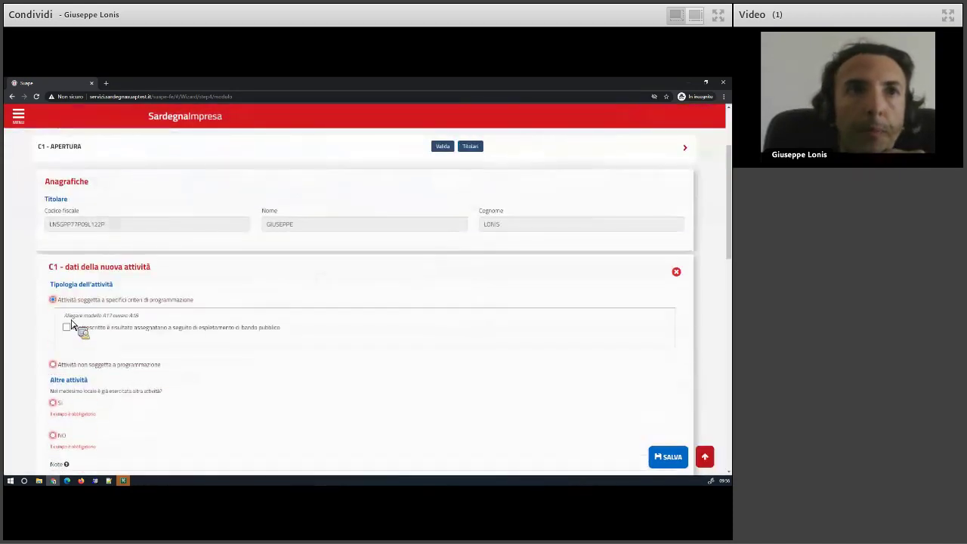
pyautogui.click(79, 369)
pyautogui.scroll(-2, 71, 324)
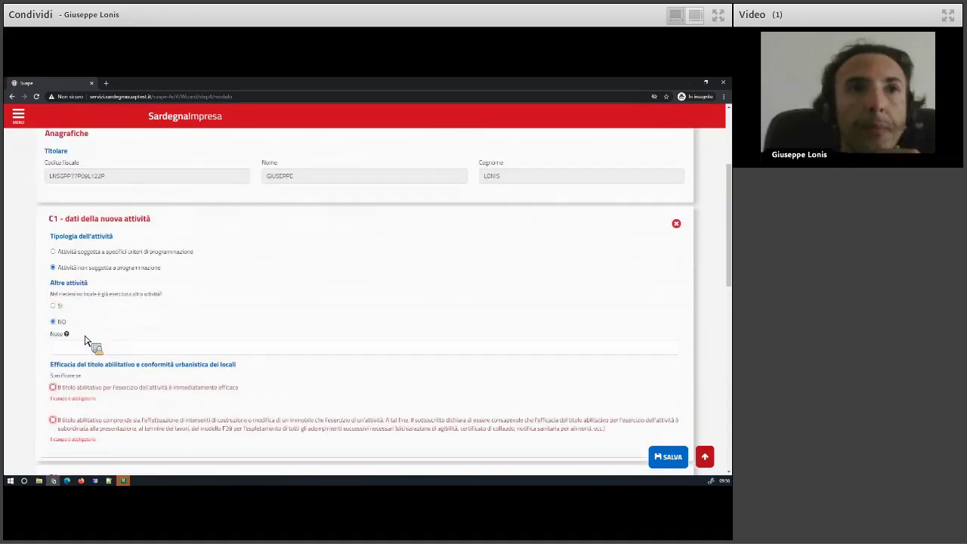
pyautogui.scroll(-3, 85, 342)
pyautogui.click(83, 312)
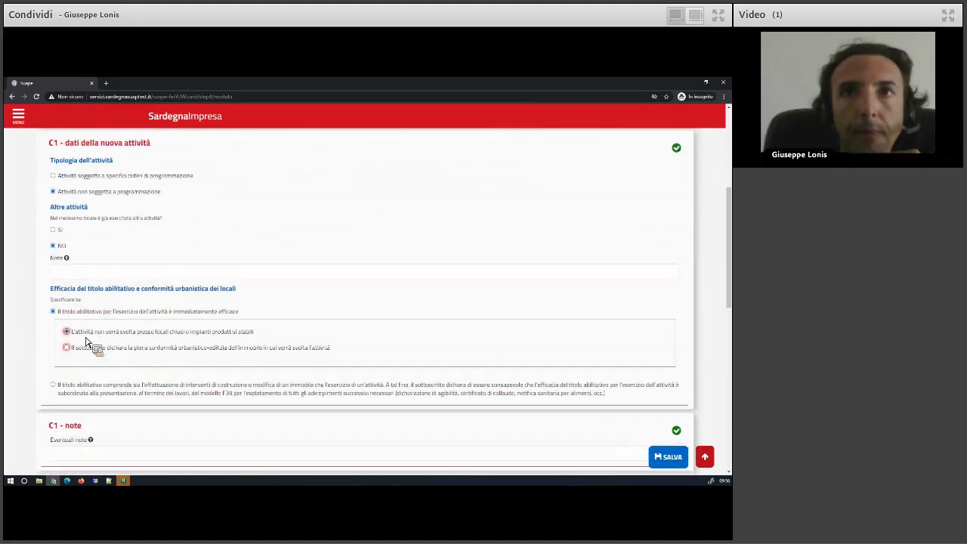
pyautogui.click(85, 338)
pyautogui.scroll(-6, 79, 342)
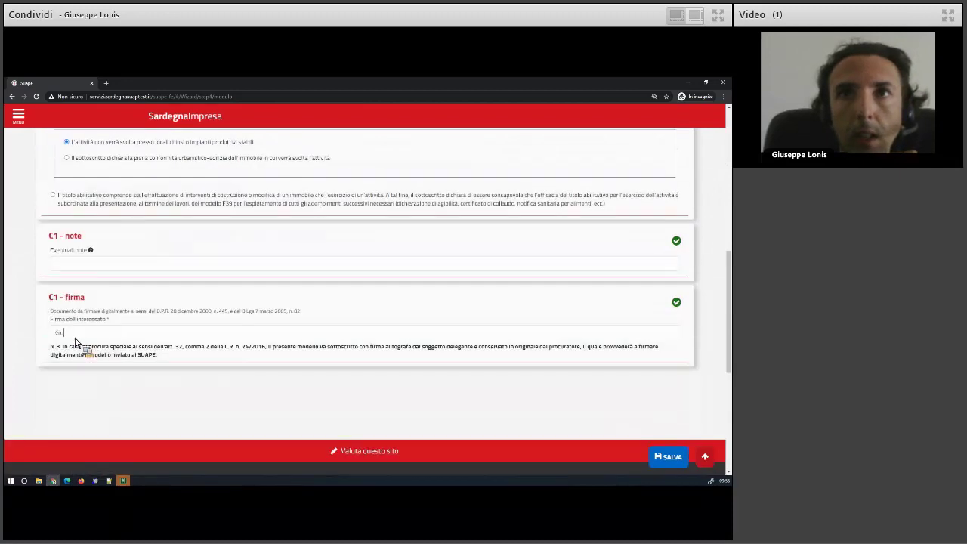
pyautogui.click(663, 457)
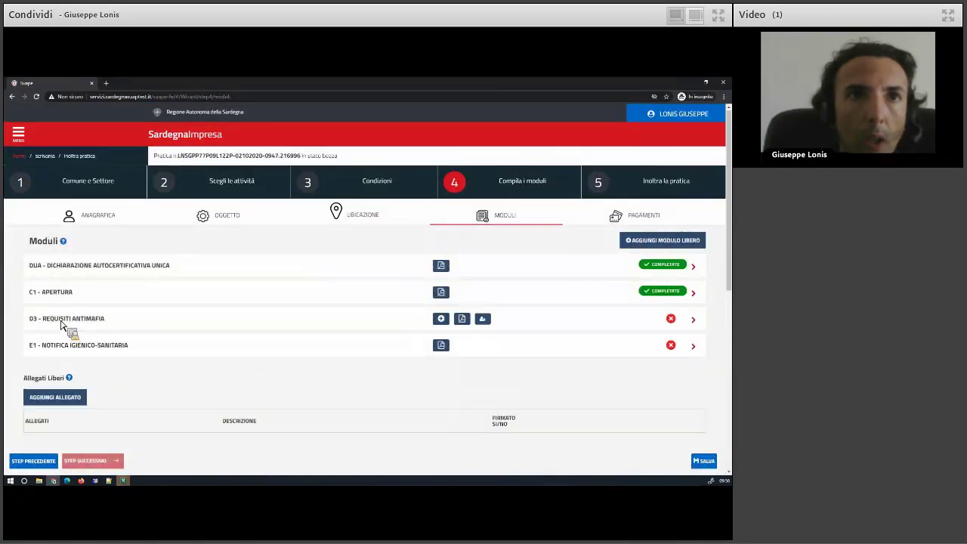
# In D3, declare the declarant as a holder, enter their surname, name and signature, and save.
pyautogui.click(65, 325)
pyautogui.click(76, 319)
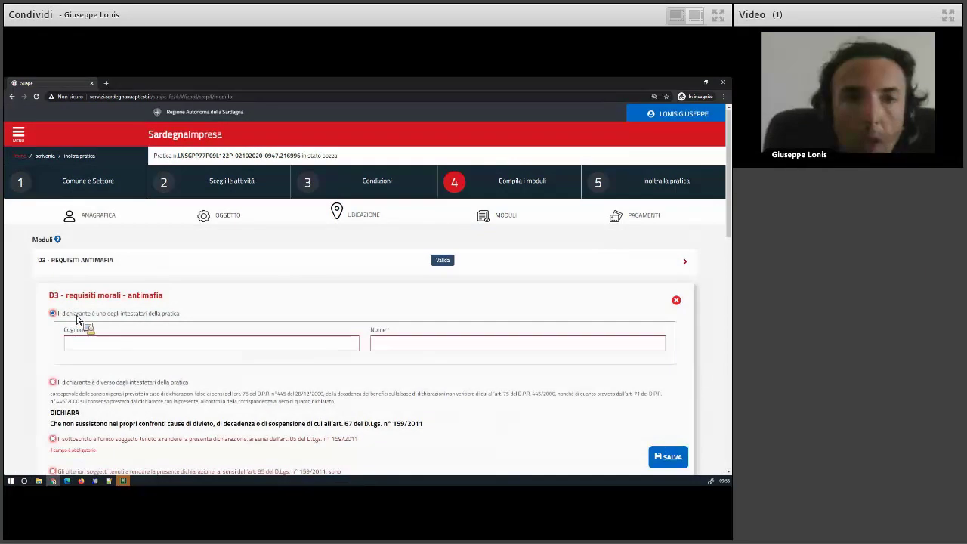
pyautogui.click(95, 345)
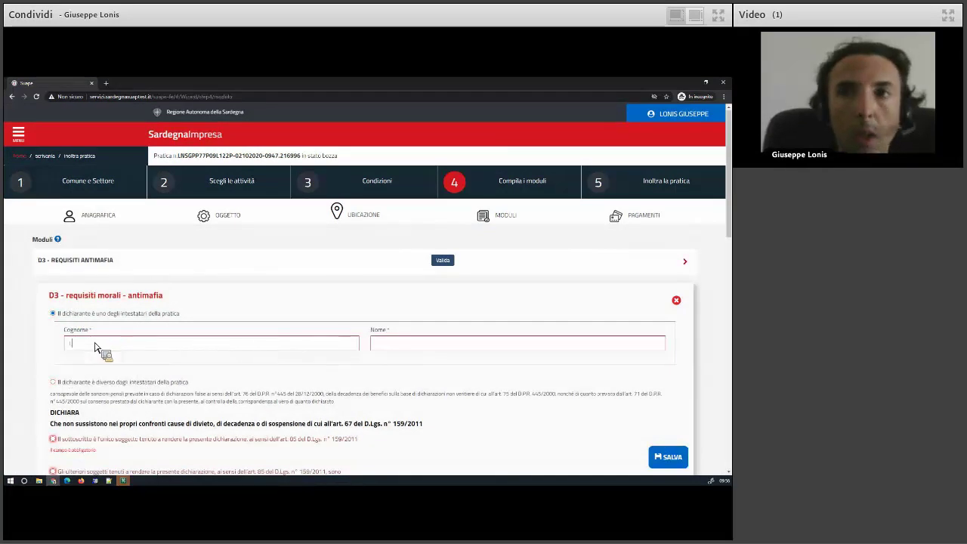
pyautogui.scroll(-2, 97, 344)
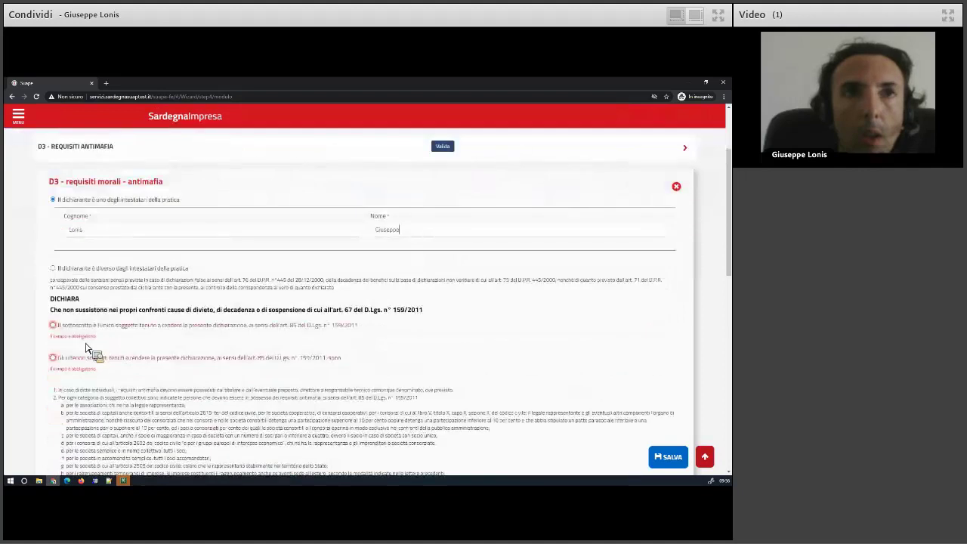
pyautogui.scroll(-3, 95, 402)
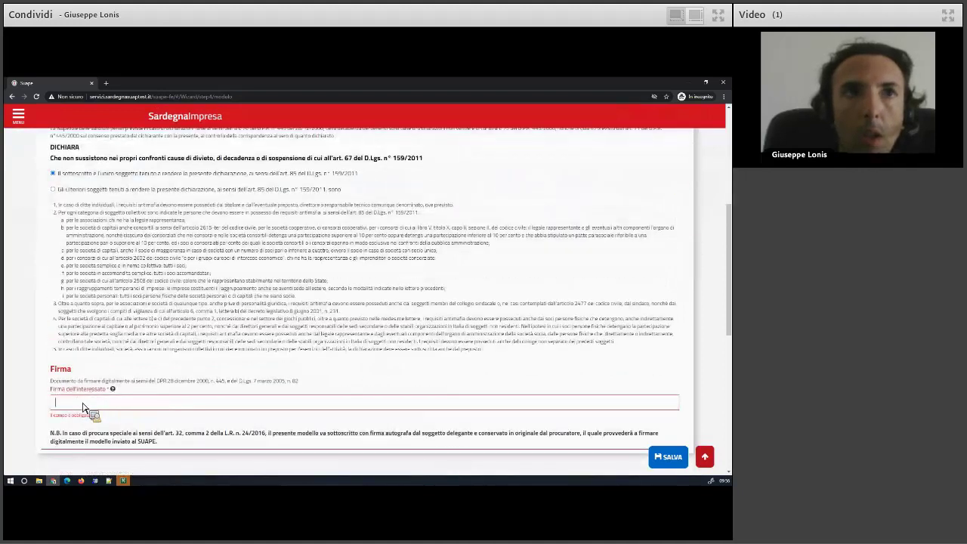
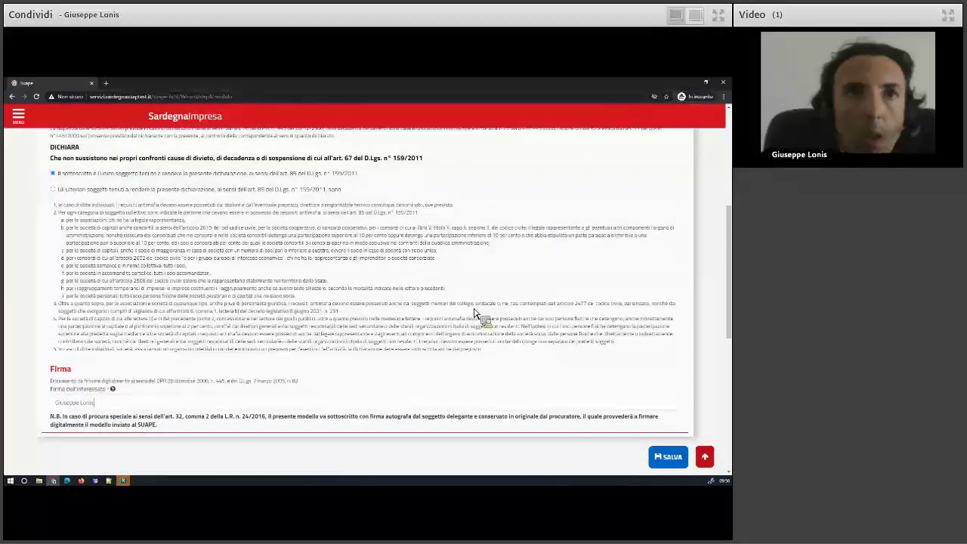
pyautogui.click(669, 457)
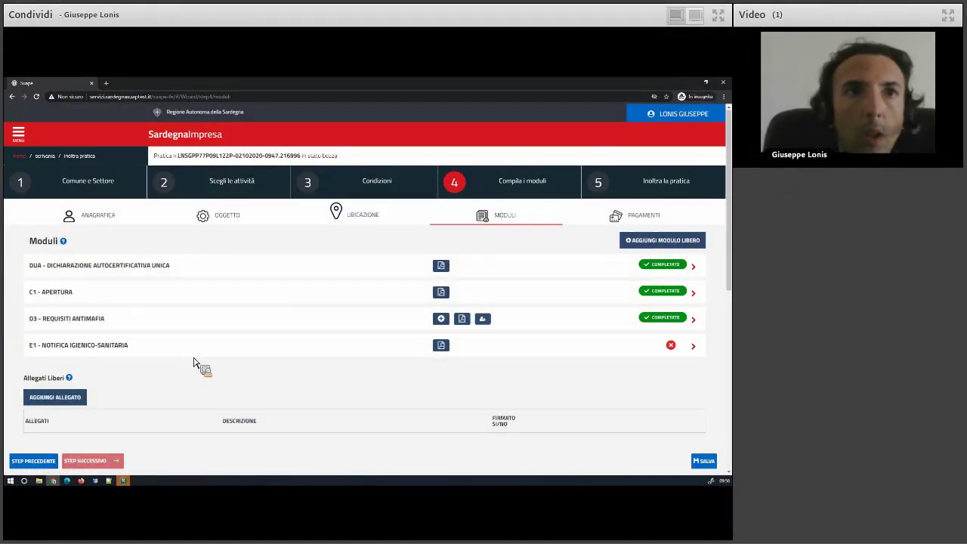
# Open the E1 module, select the Titolari as holders, and answer NO to both food-origin questions.
pyautogui.click(67, 352)
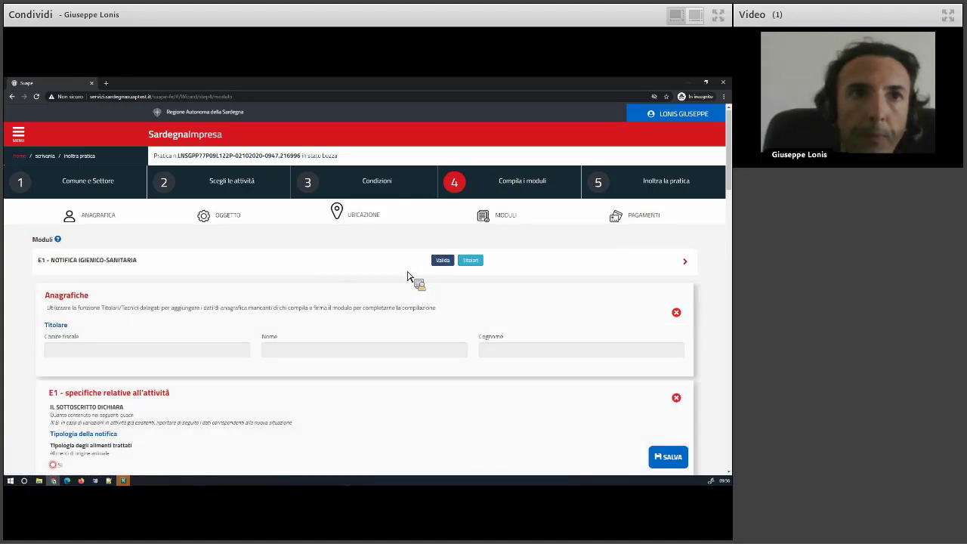
pyautogui.click(470, 261)
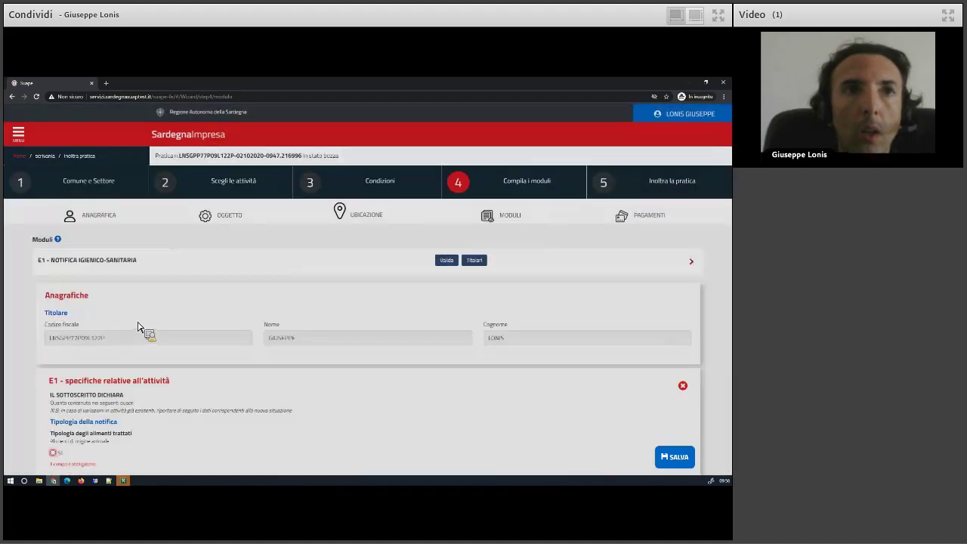
pyautogui.scroll(-3, 86, 395)
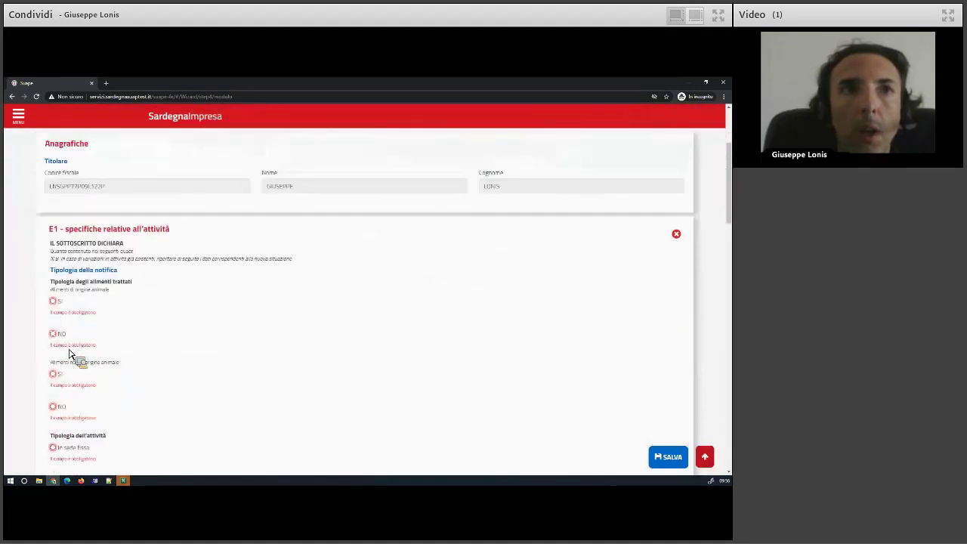
pyautogui.click(54, 333)
pyautogui.click(64, 393)
# Set the activity to In sede fissa, Produzione primaria, with a Permanente period.
pyautogui.scroll(-2, 78, 368)
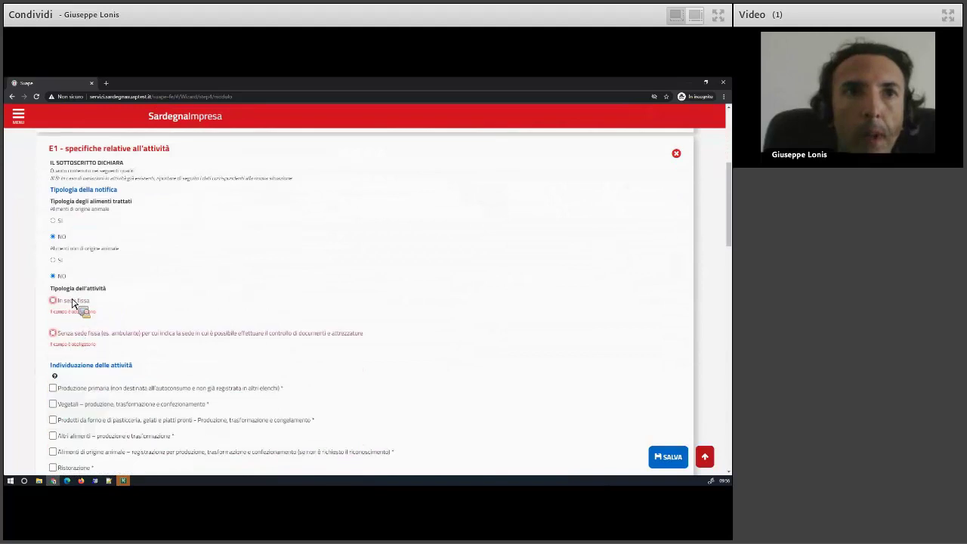
pyautogui.click(75, 303)
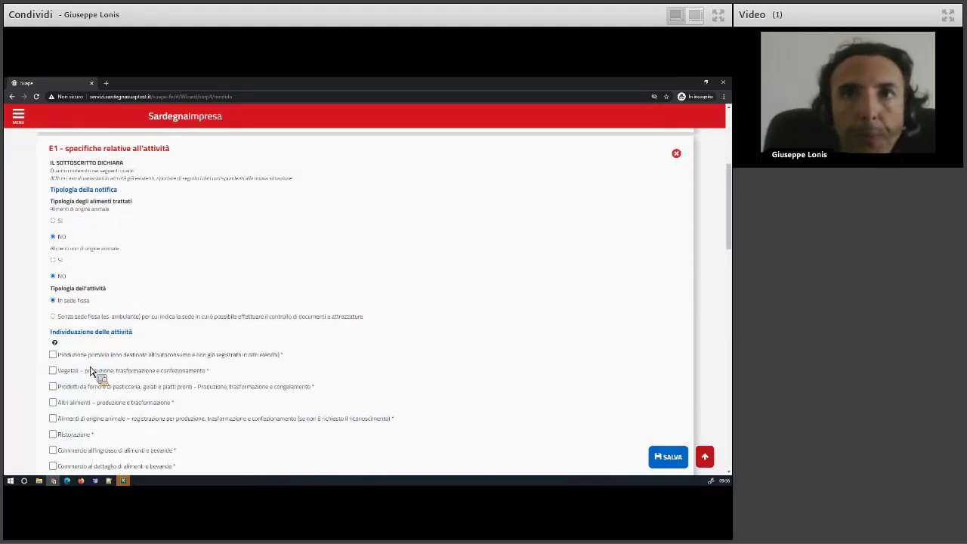
pyautogui.scroll(-2, 89, 371)
pyautogui.click(52, 240)
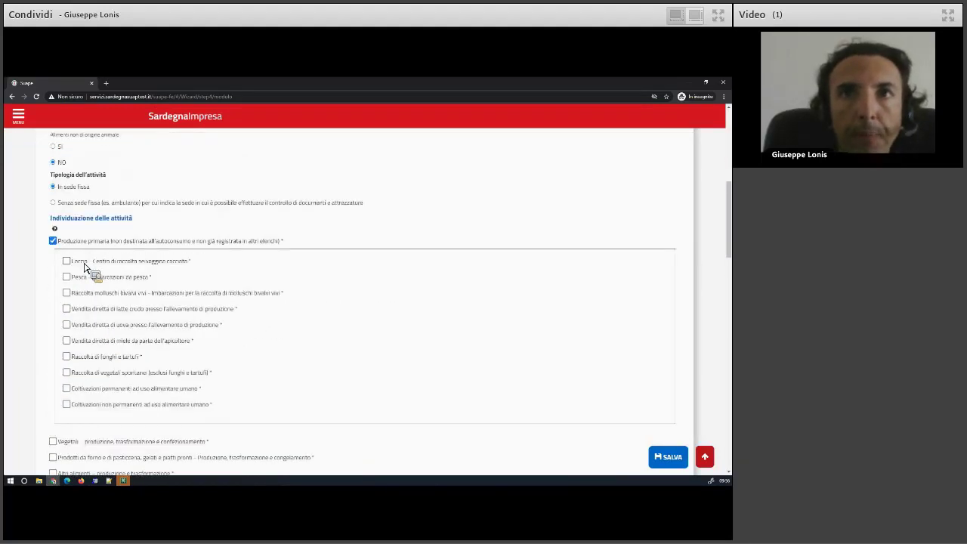
pyautogui.scroll(-5, 108, 287)
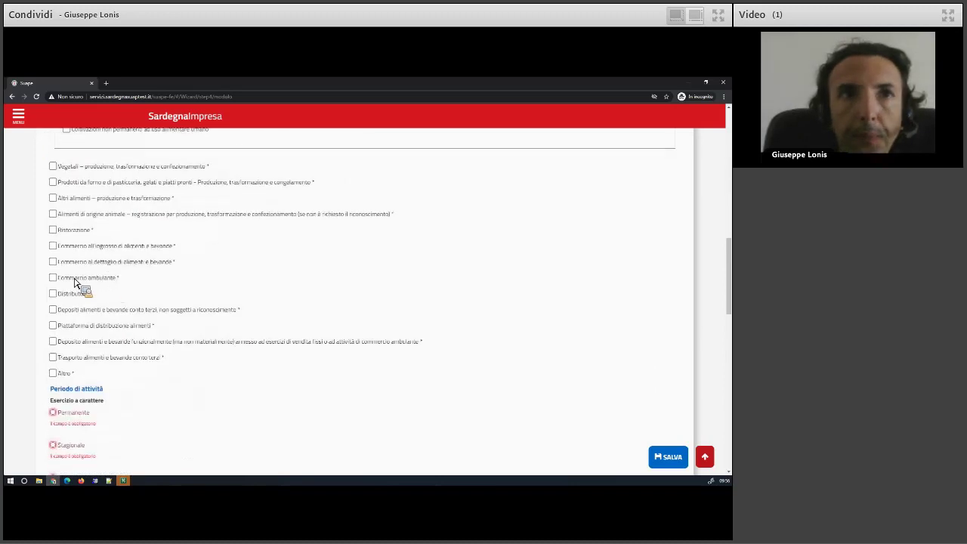
pyautogui.click(83, 283)
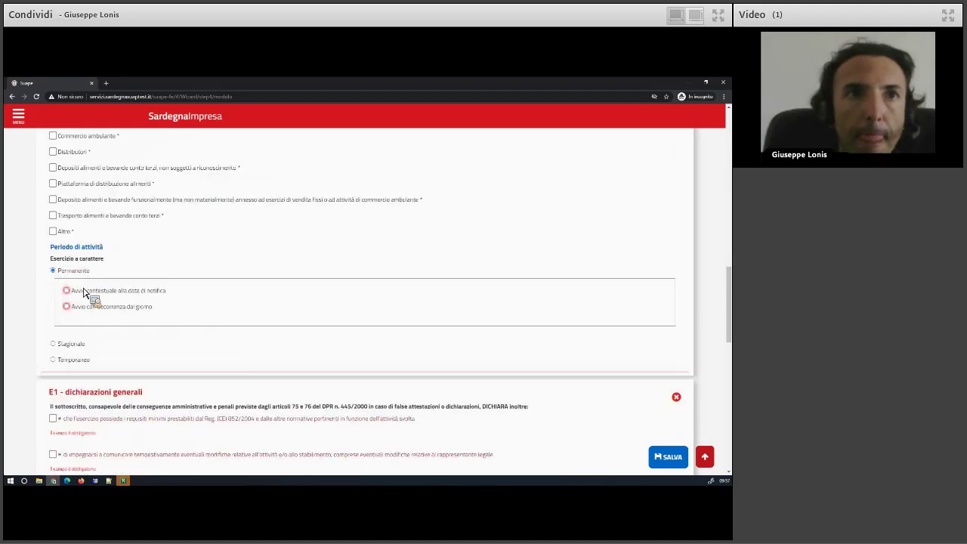
# Accept all three general declarations and enter the holder's name as the signature.
pyautogui.scroll(-3, 83, 332)
pyautogui.click(53, 229)
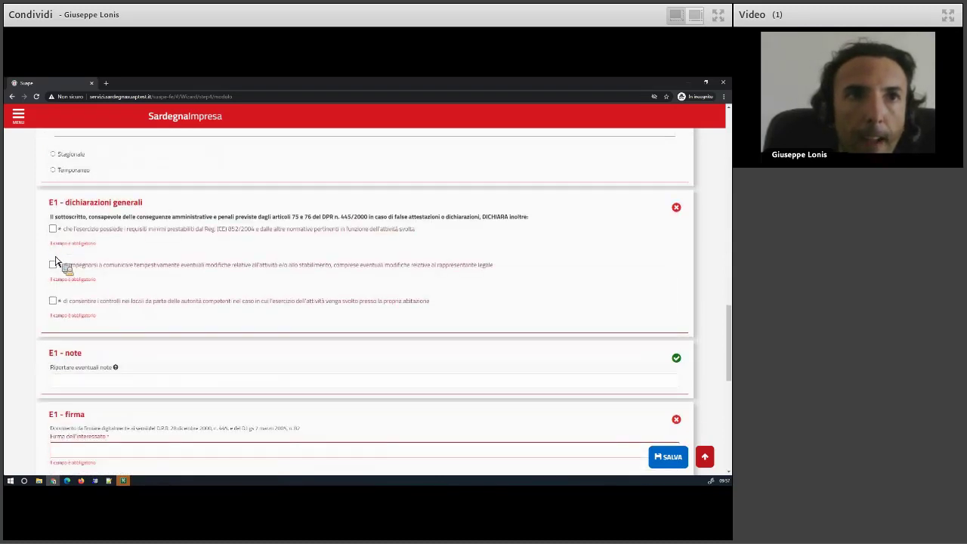
pyautogui.click(53, 250)
pyautogui.click(54, 269)
pyautogui.scroll(-2, 75, 295)
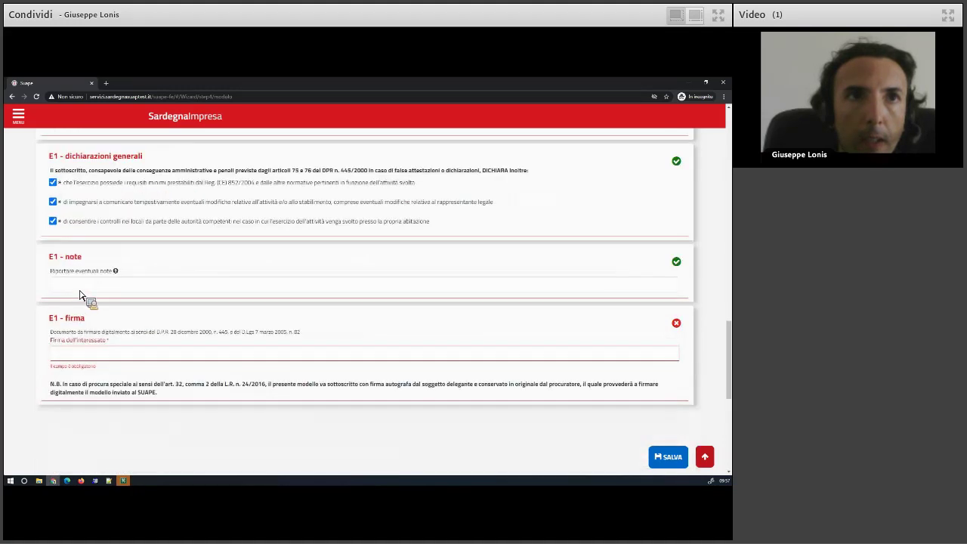
pyautogui.click(78, 295)
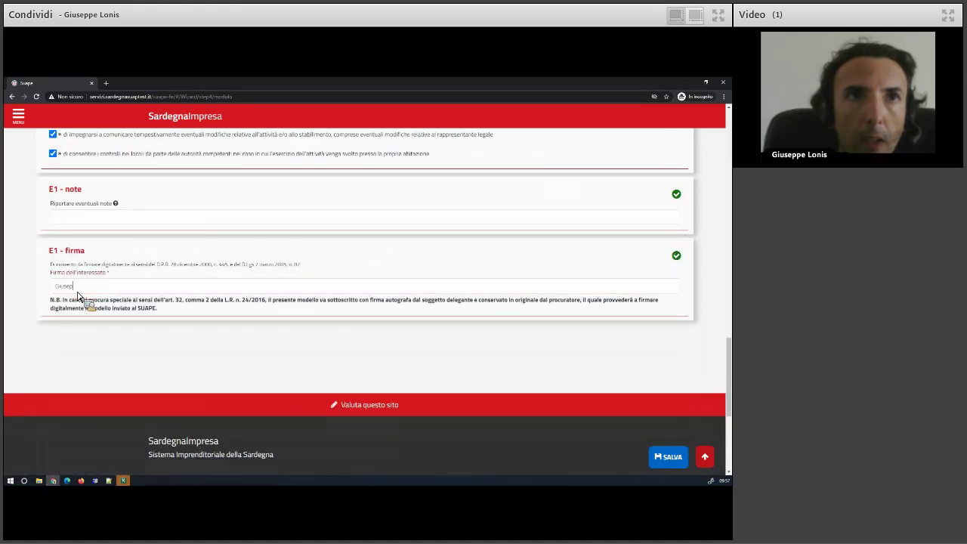
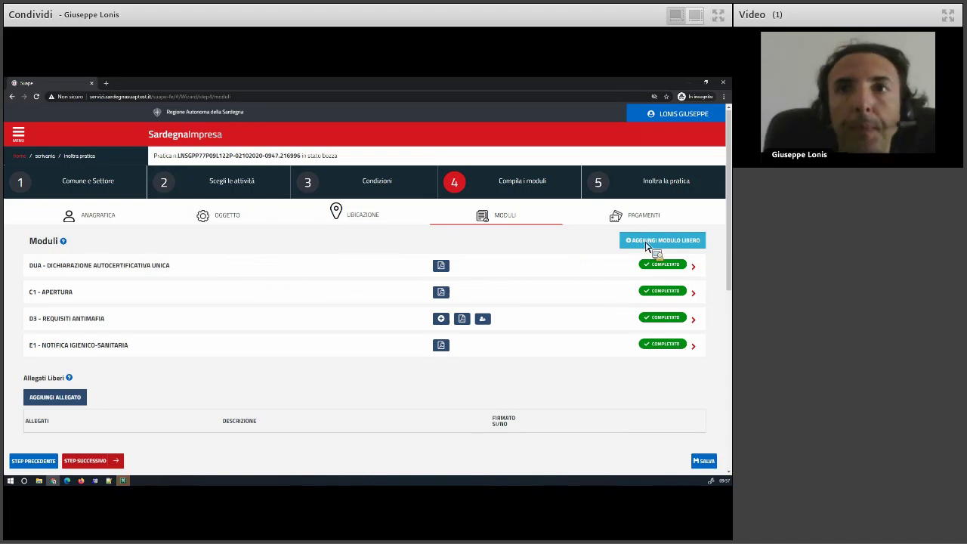
# Add D100 - Dichiarazione sostitutiva di atto notorio as a free module.
pyautogui.click(646, 245)
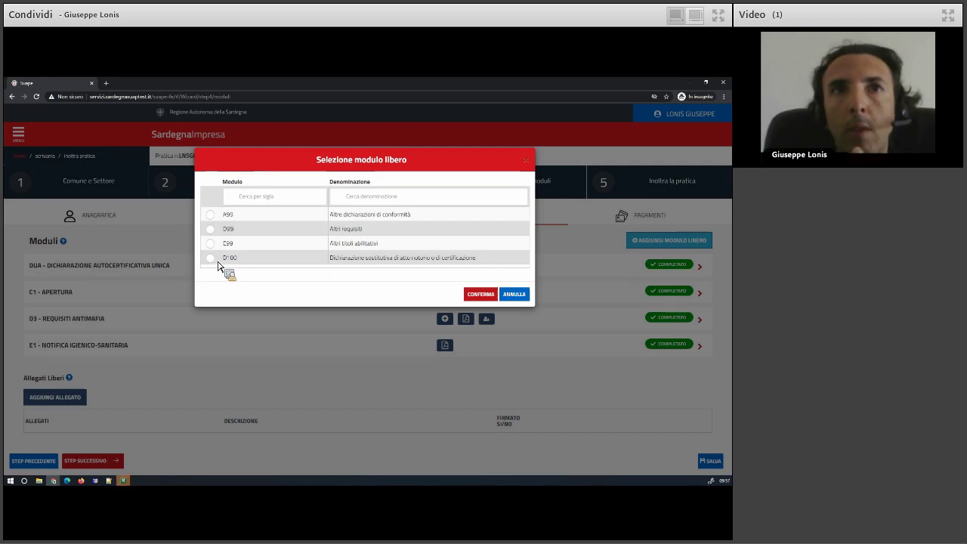
pyautogui.click(212, 261)
pyautogui.click(483, 294)
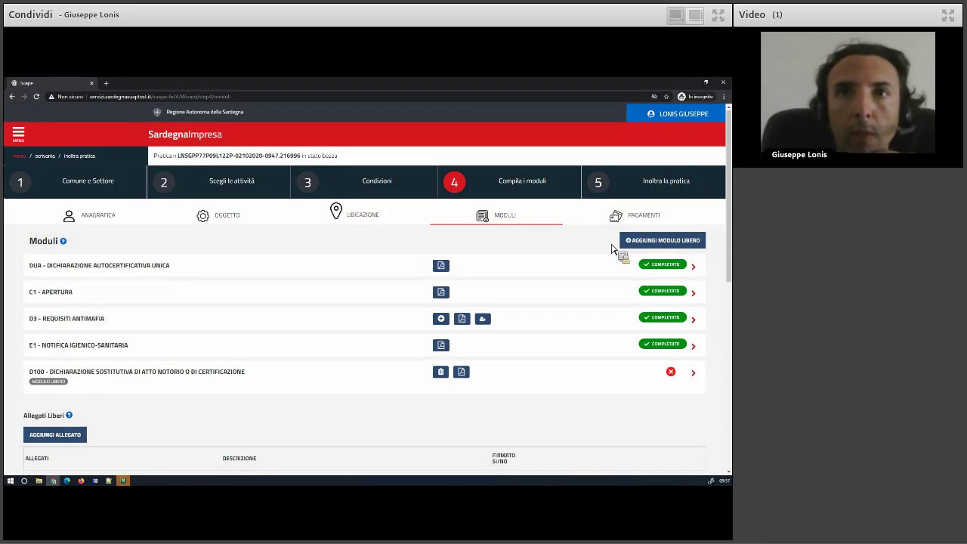
# In the D100 module, enter the declarant's surname, name and date of birth, with birthplace Oristano.
pyautogui.click(648, 249)
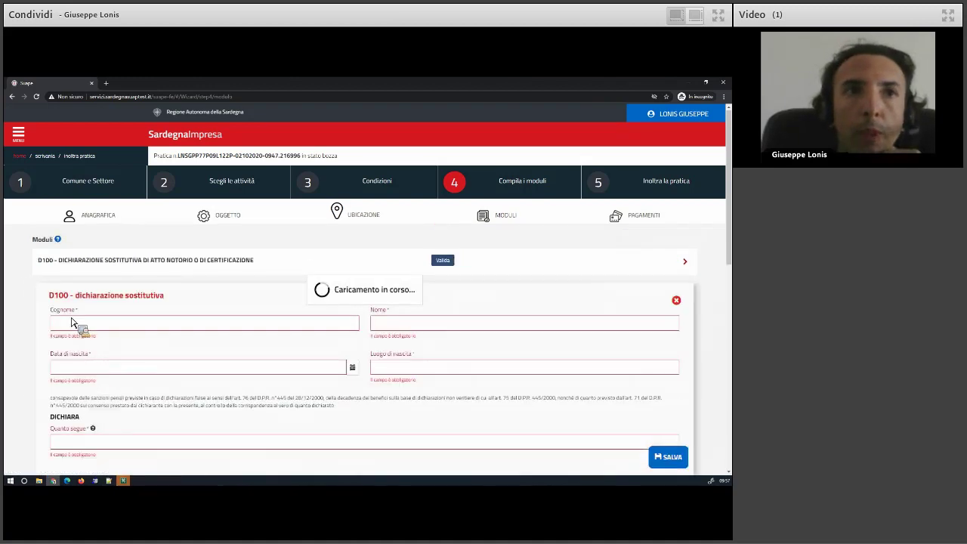
pyautogui.click(83, 328)
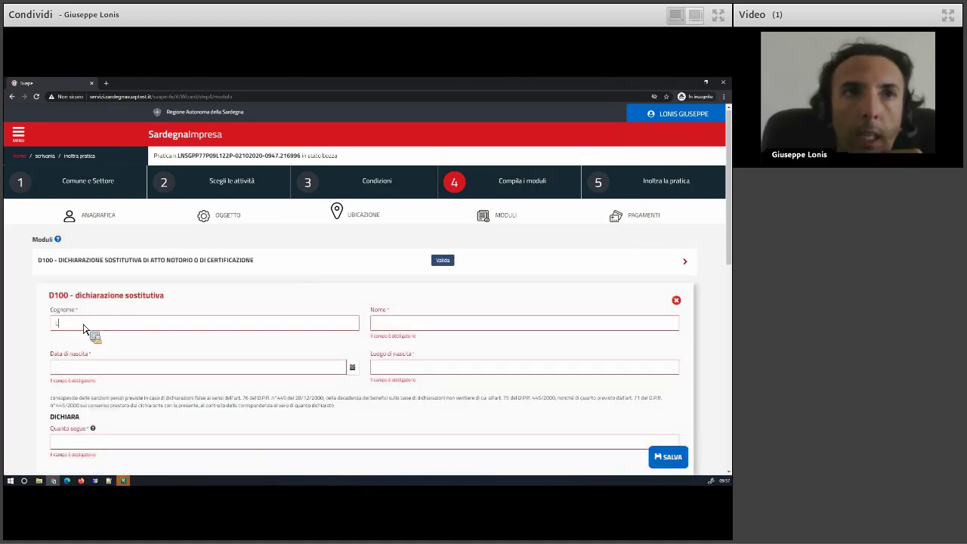
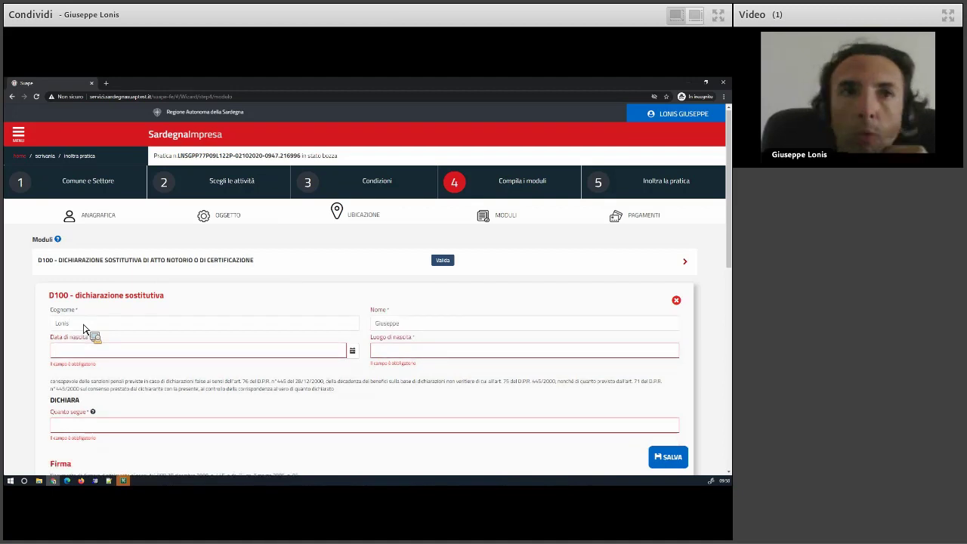
pyautogui.press('Tab')
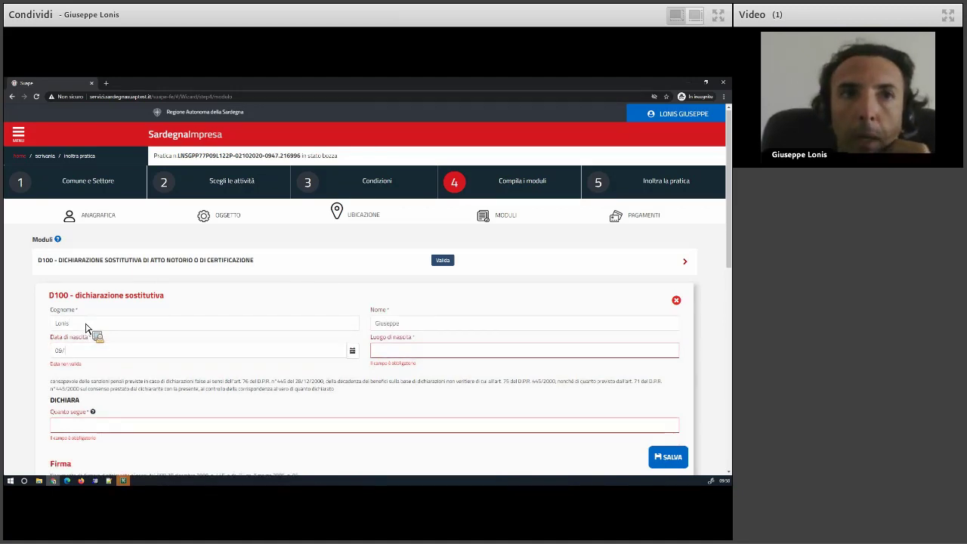
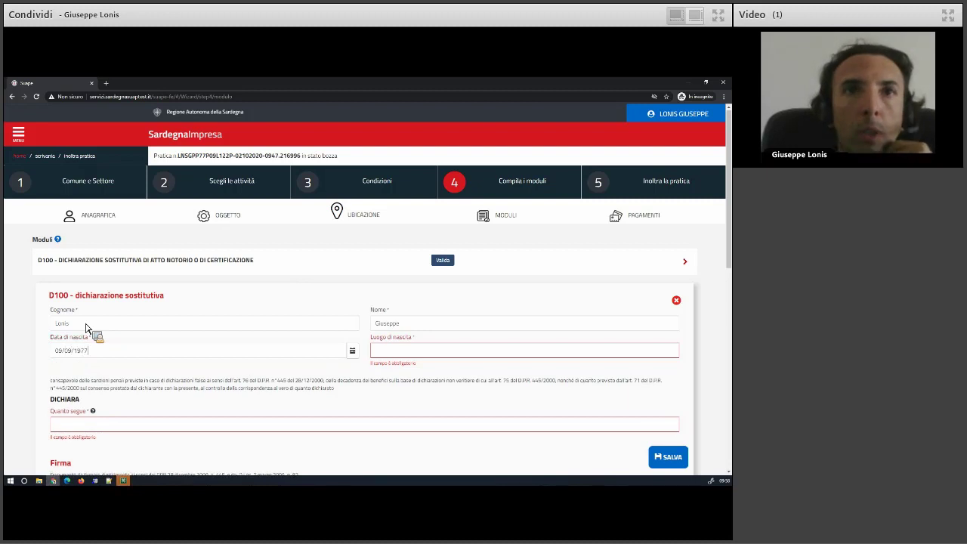
pyautogui.write('Te')
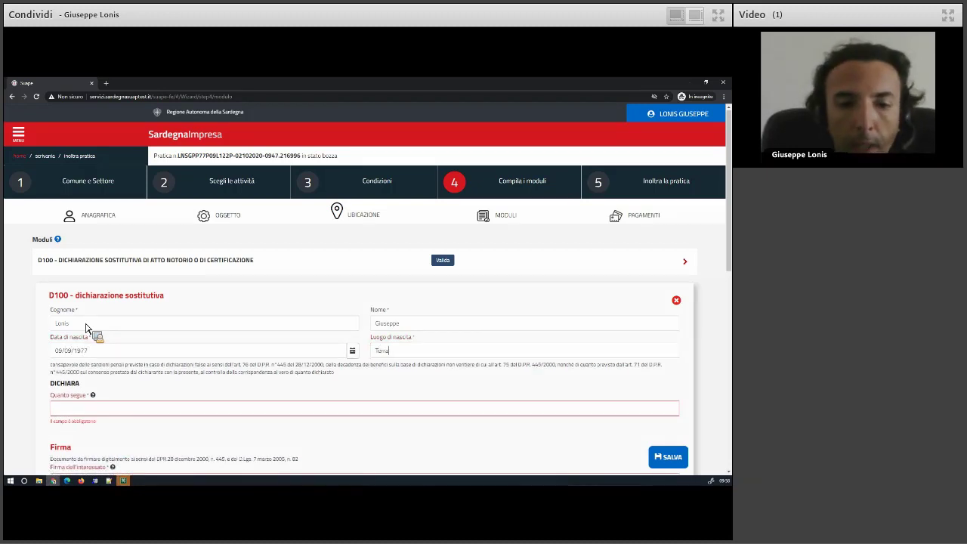
pyautogui.write('rra')
pyautogui.press('BackSpace')
pyautogui.press('BackSpace')
pyautogui.press('BackSpace')
pyautogui.press('BackSpace')
pyautogui.press('BackSpace')
pyautogui.write('Ori')
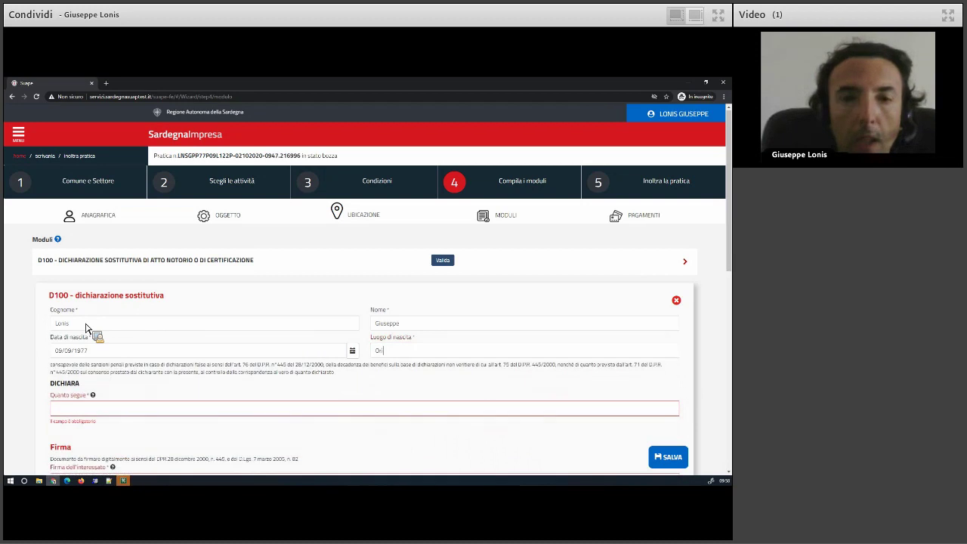
pyautogui.write('stano')
# Fill Quanta segue with 'aaa' and the signature with 'aaaaa', then save the declaration.
pyautogui.click(106, 409)
pyautogui.write('aaa')
pyautogui.press('Tab')
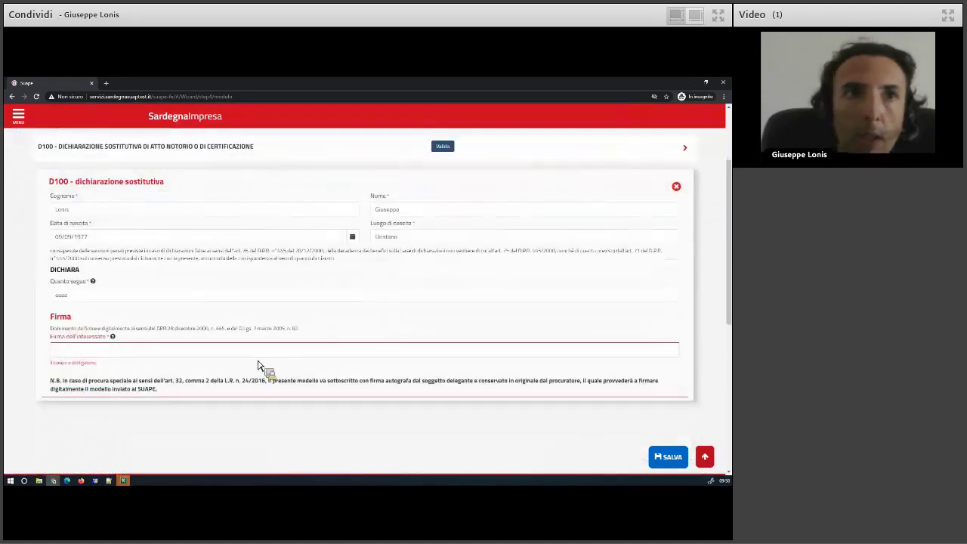
pyautogui.write('aaaaa')
pyautogui.click(667, 458)
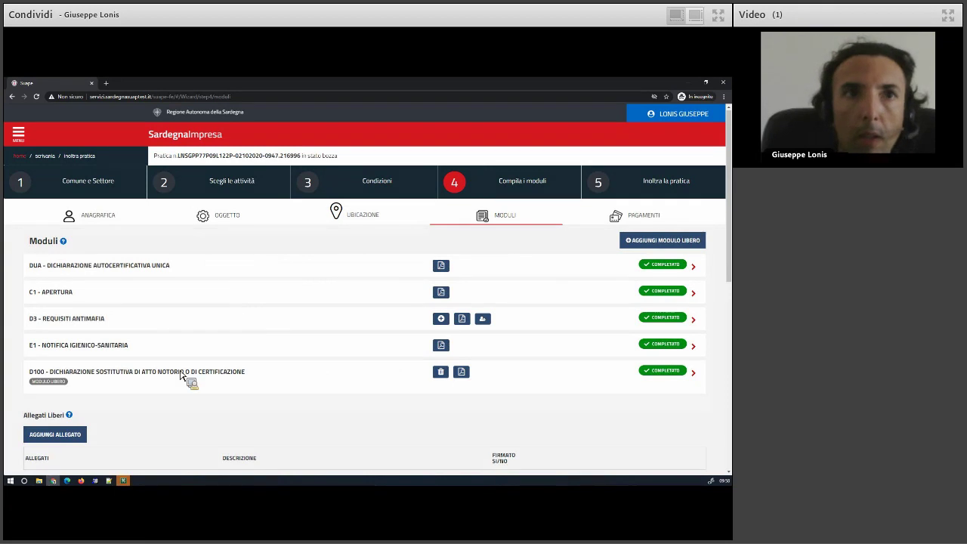
pyautogui.scroll(-1, 185, 380)
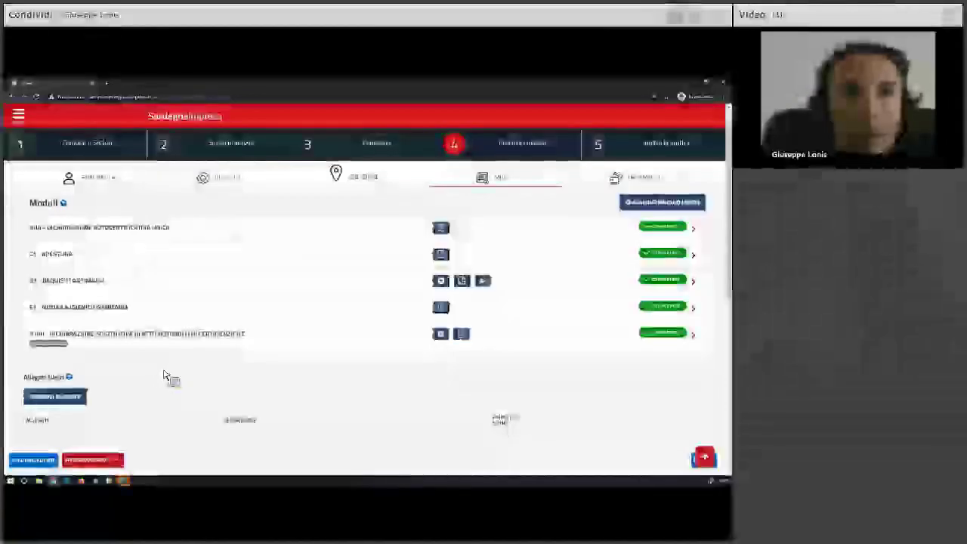
# Add a free attachment row and attach procura.pdf from the Desktop.
pyautogui.scroll(-1, 158, 370)
pyautogui.scroll(-1, 66, 338)
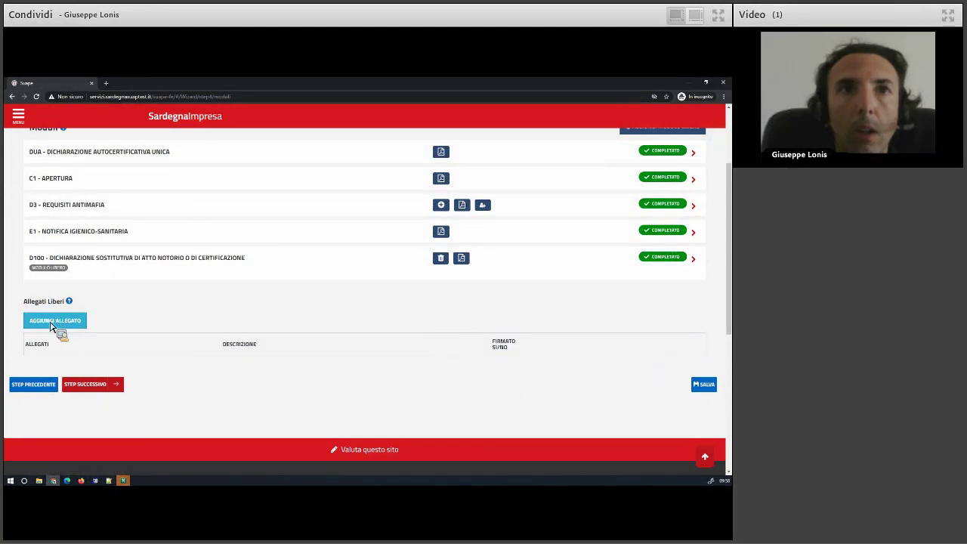
pyautogui.click(51, 323)
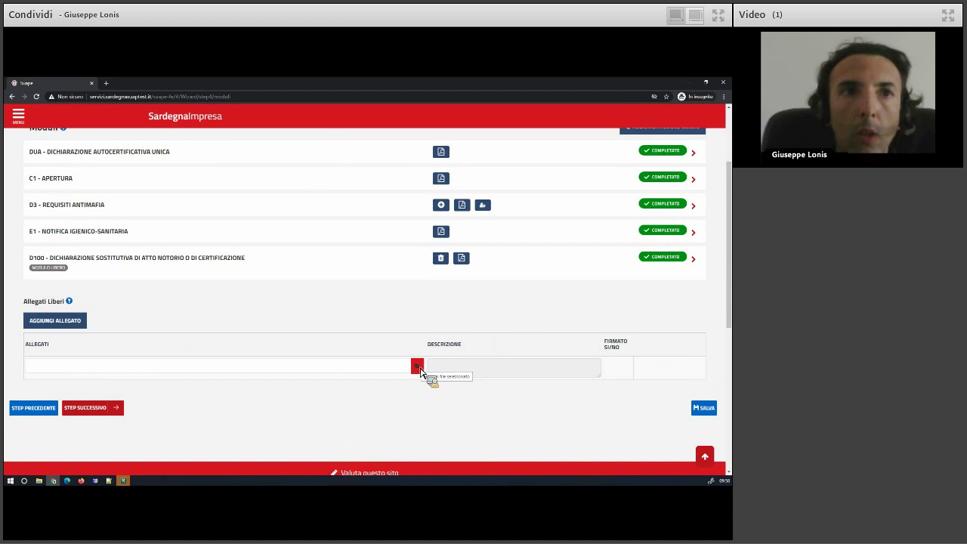
pyautogui.click(420, 369)
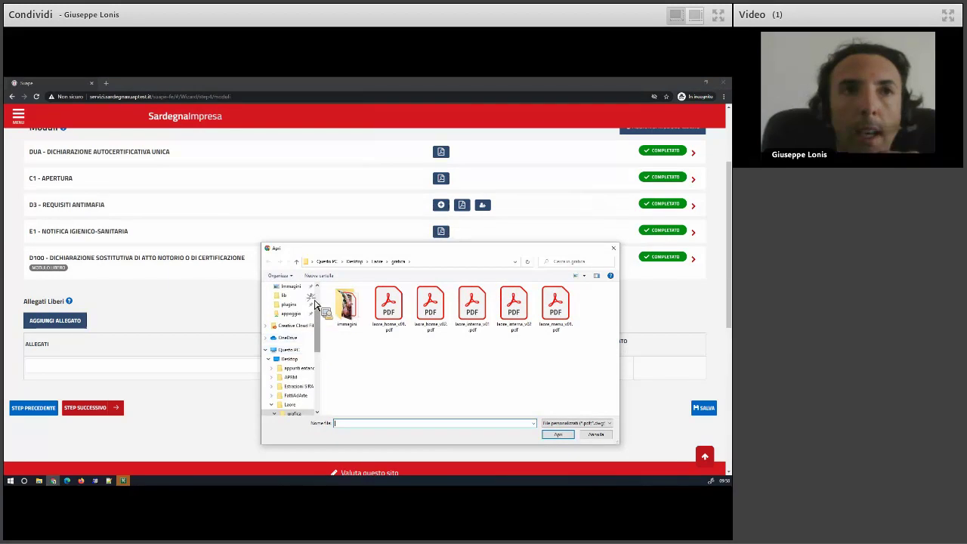
pyautogui.scroll(2, 293, 310)
pyautogui.click(290, 302)
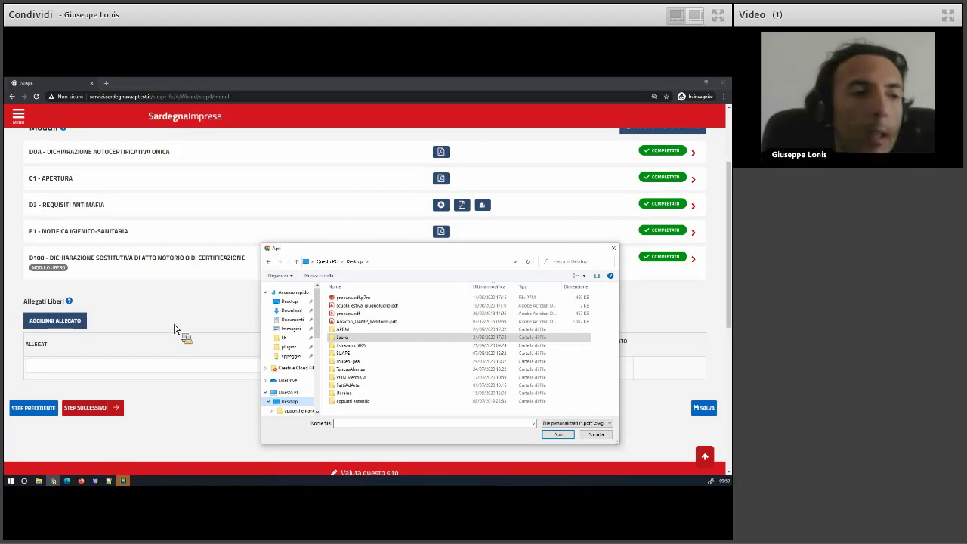
pyautogui.click(357, 314)
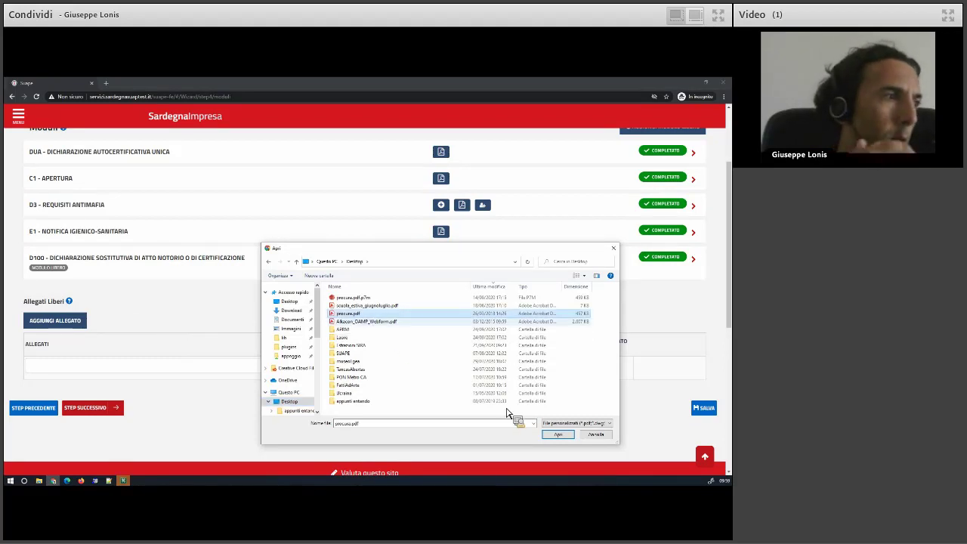
pyautogui.click(559, 435)
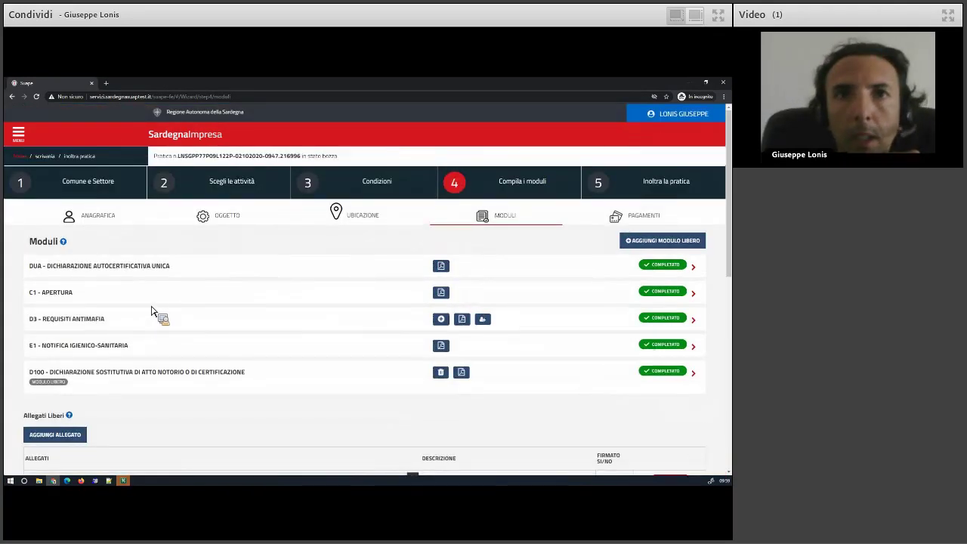
# In Condizioni, answer Cond-13 SI: concession acquired contextually, on state-domain public land.
pyautogui.click(323, 219)
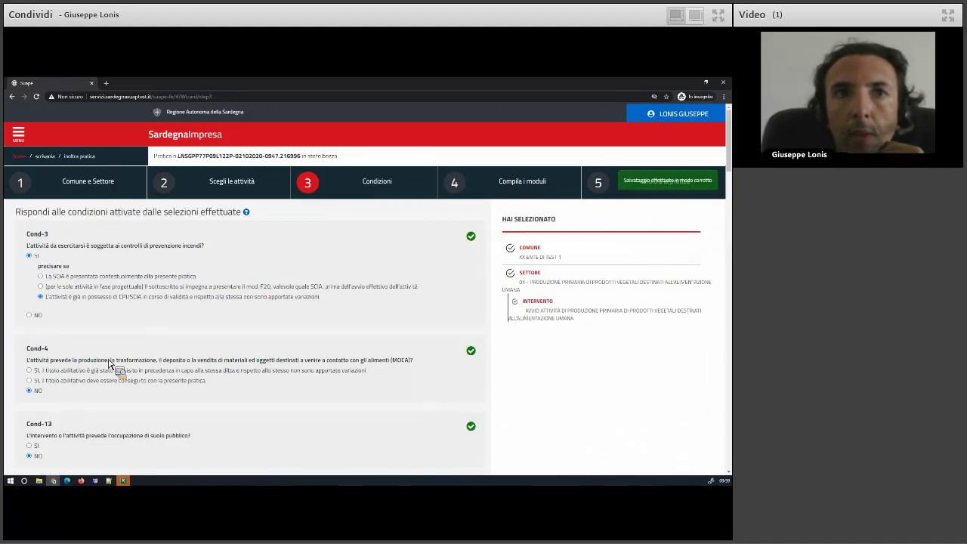
pyautogui.scroll(-3, 102, 369)
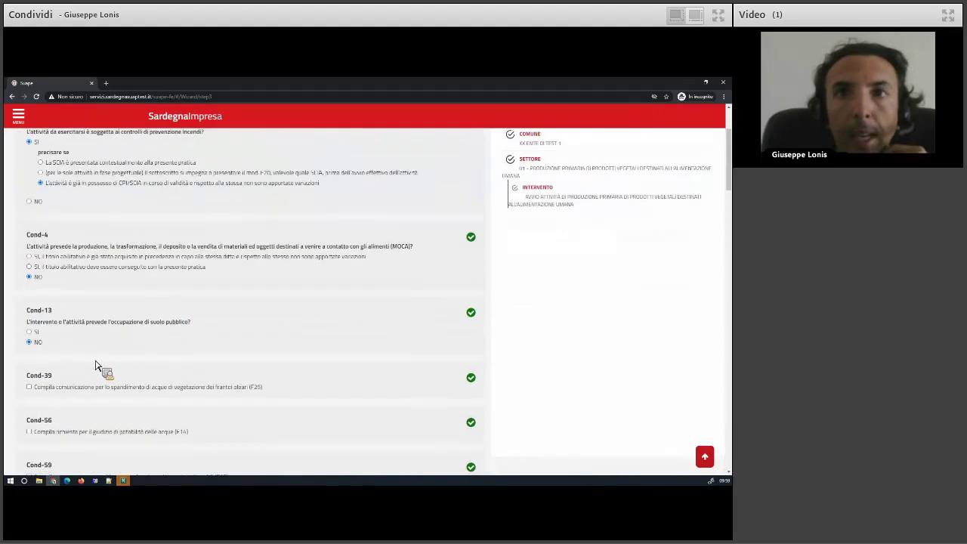
pyautogui.click(33, 332)
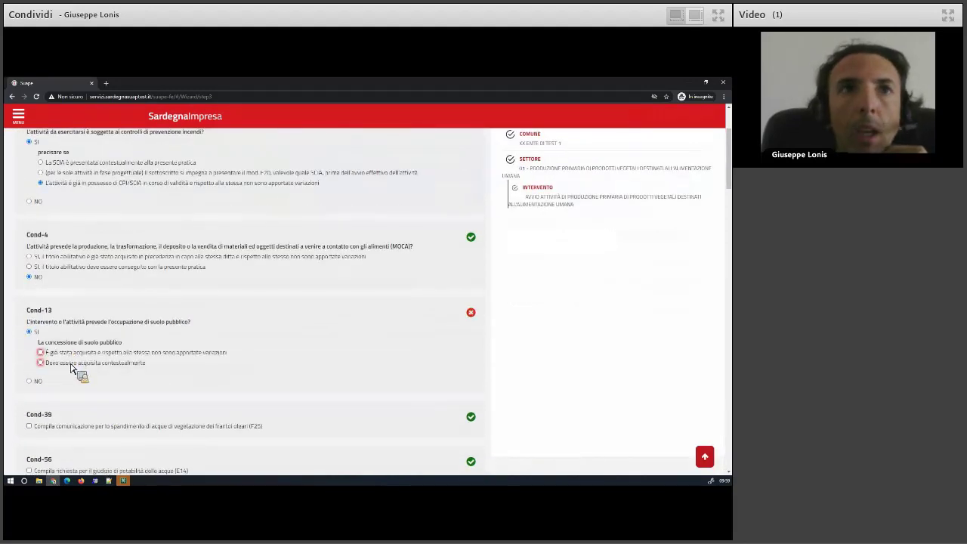
pyautogui.click(72, 366)
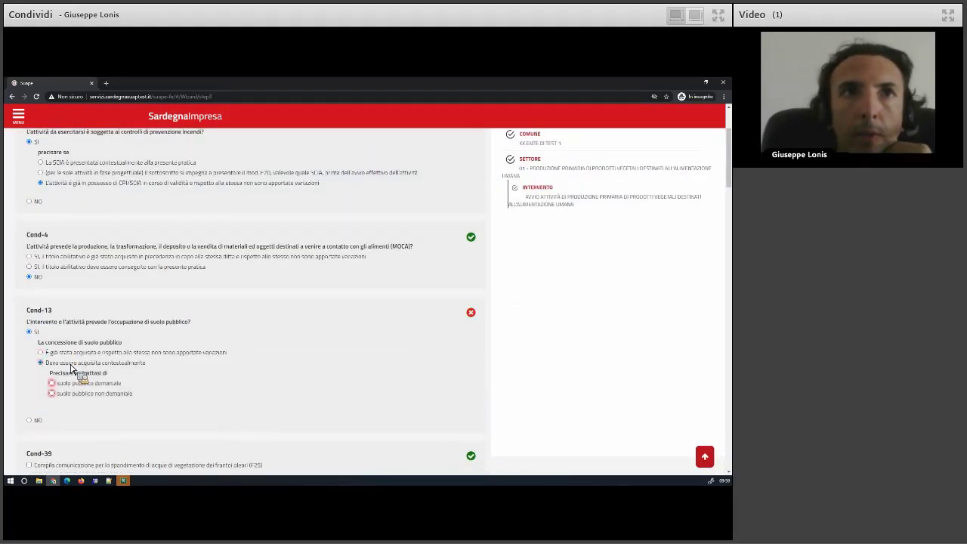
pyautogui.click(76, 383)
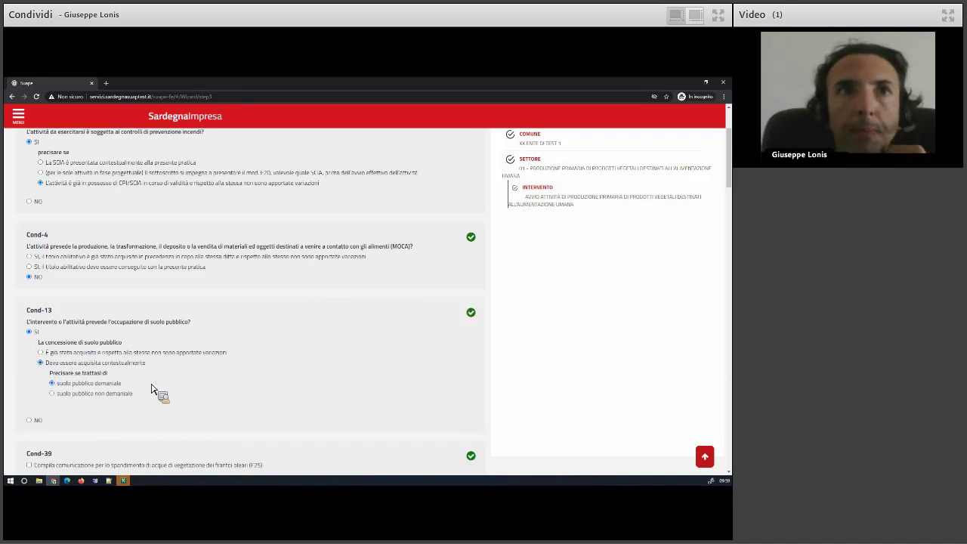
# Save the conditions and advance through Anagrafica, Oggetto and Ubicazione to the modules.
pyautogui.scroll(-2, 155, 391)
pyautogui.scroll(-10, 151, 389)
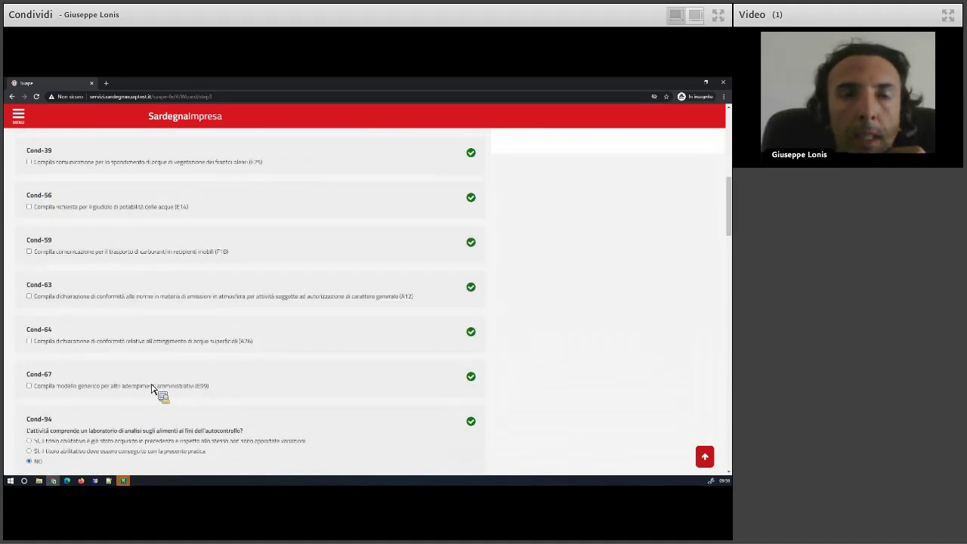
pyautogui.scroll(-10, 155, 391)
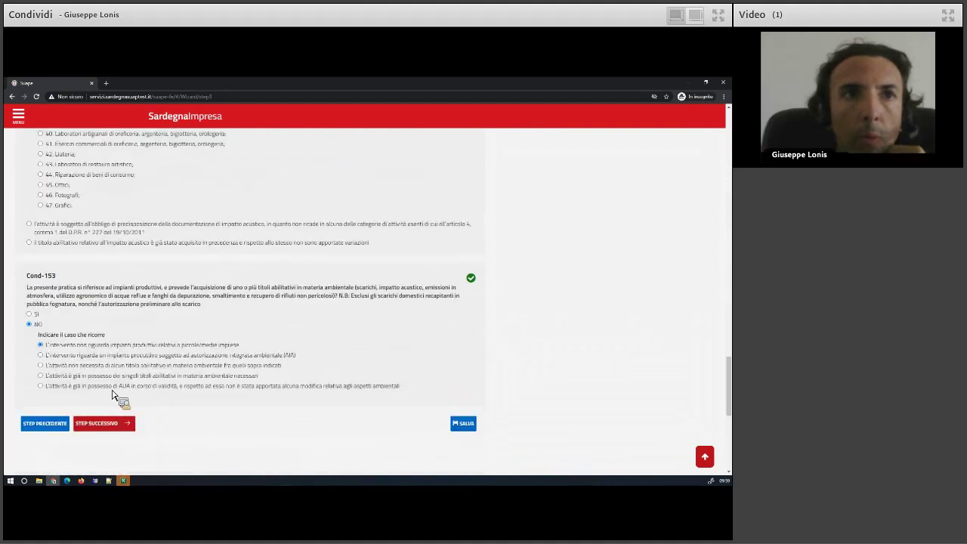
pyautogui.scroll(-1, 118, 396)
pyautogui.click(119, 372)
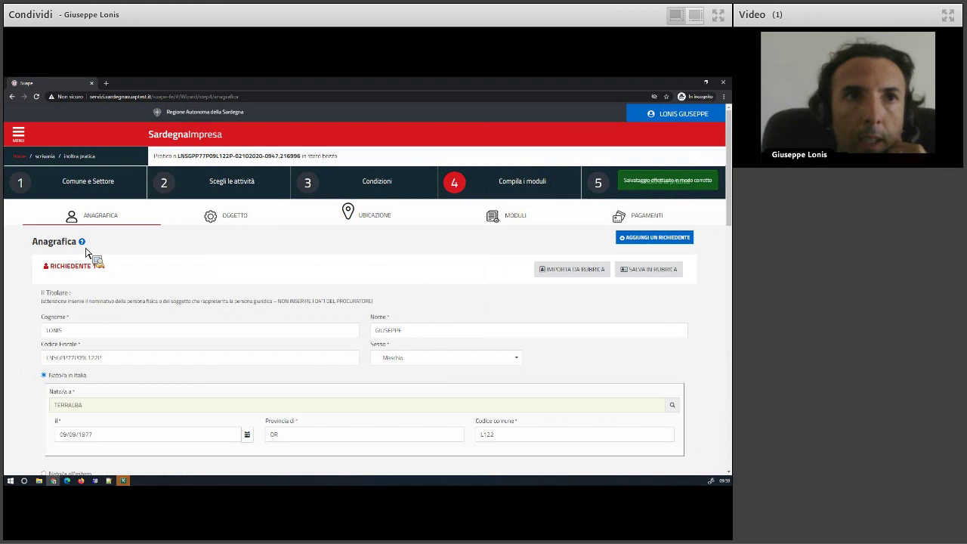
pyautogui.click(87, 272)
pyautogui.click(101, 238)
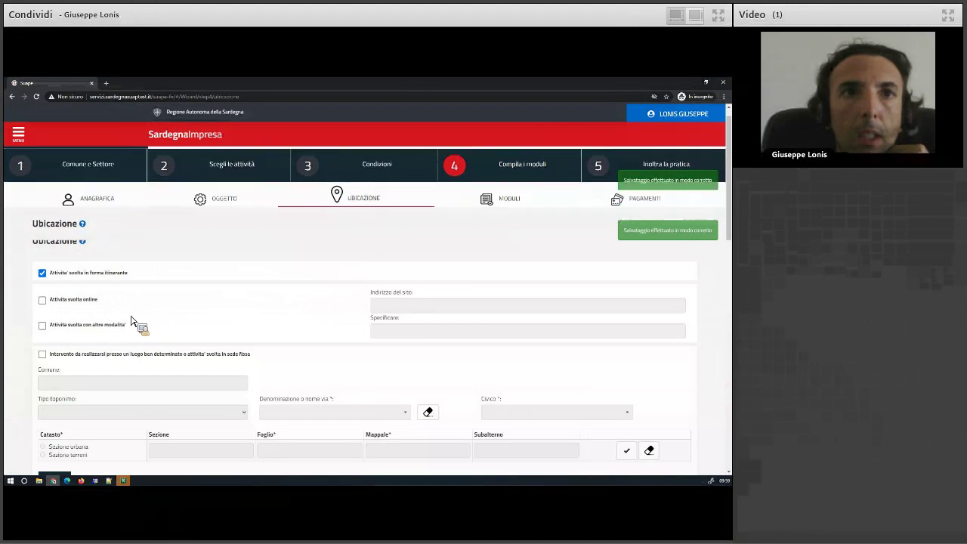
pyautogui.scroll(-5, 125, 323)
pyautogui.scroll(-4, 121, 324)
pyautogui.click(120, 293)
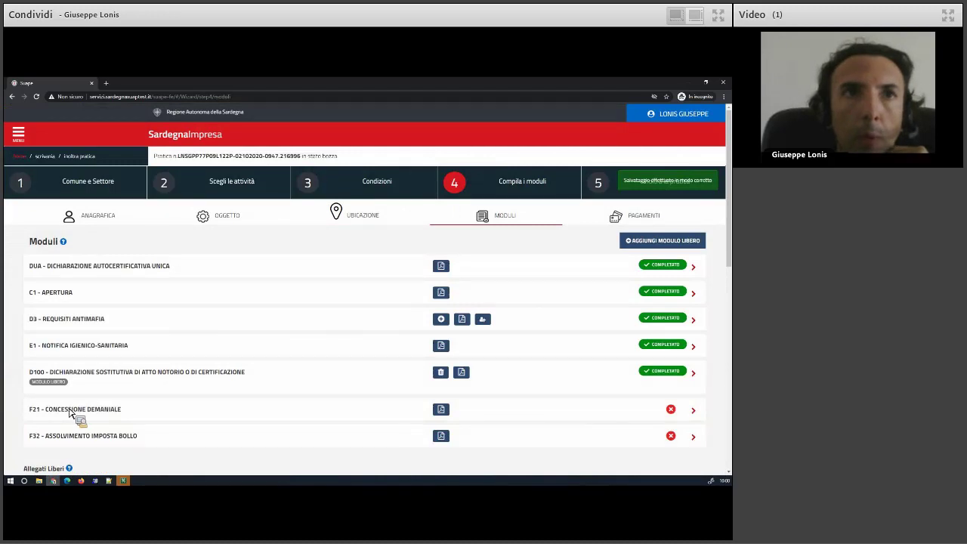
# Open the F21 - Concessione Demaniale row in the Moduli list.
pyautogui.scroll(-2, 146, 415)
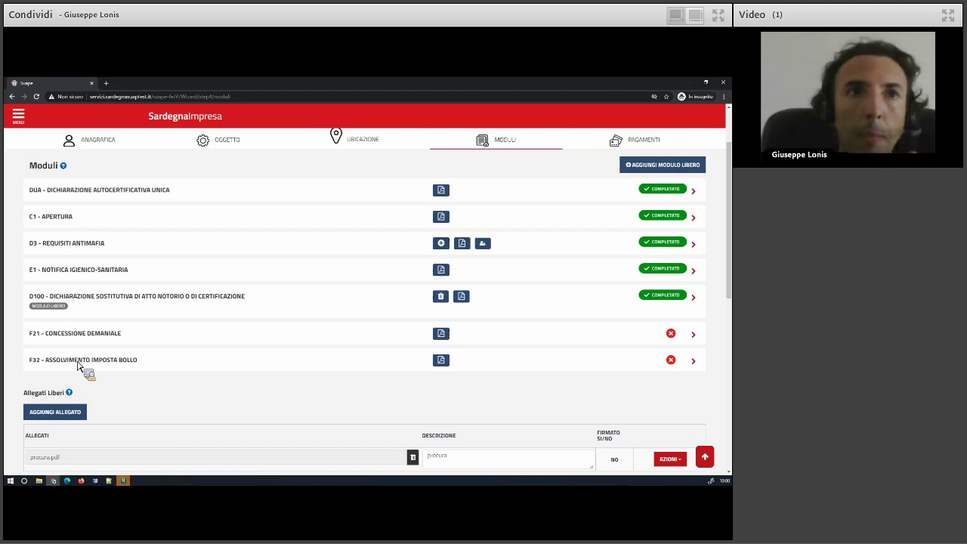
pyautogui.click(67, 334)
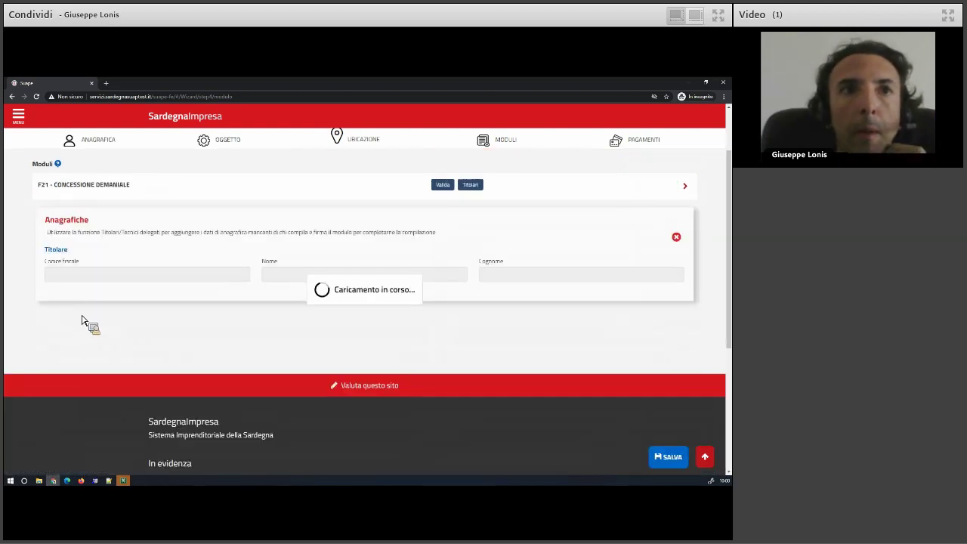
# Set the applicant as F21 holder and choose occupation under a municipal concession.
pyautogui.click(473, 187)
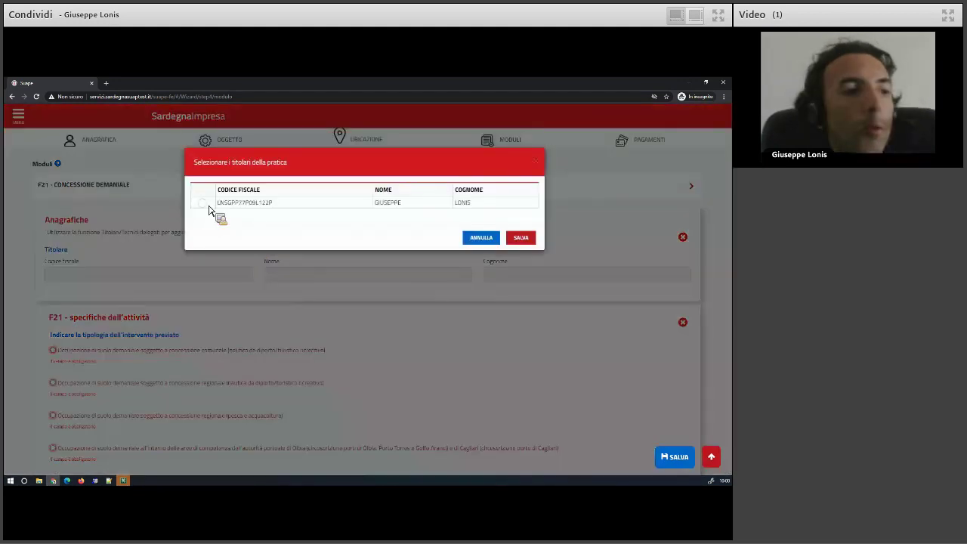
pyautogui.click(203, 207)
pyautogui.click(529, 241)
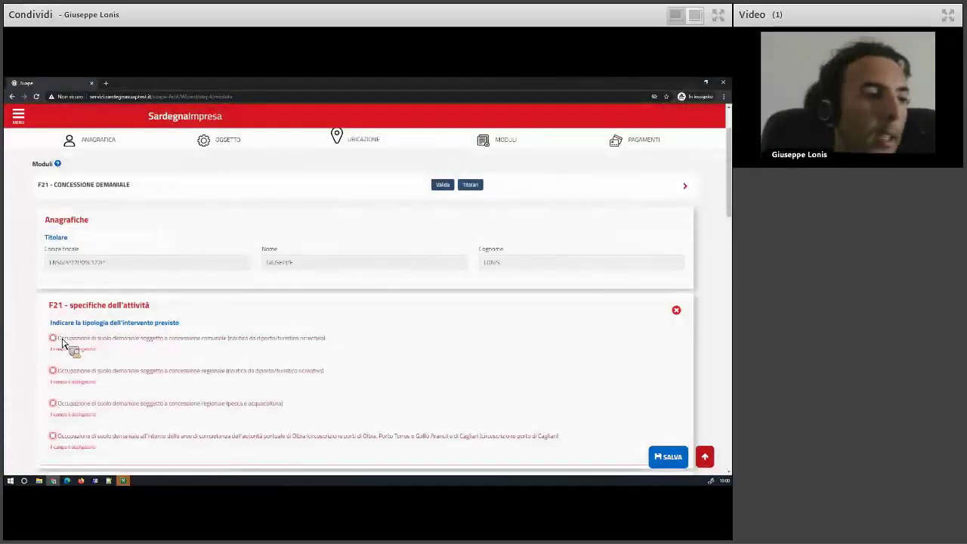
pyautogui.click(63, 338)
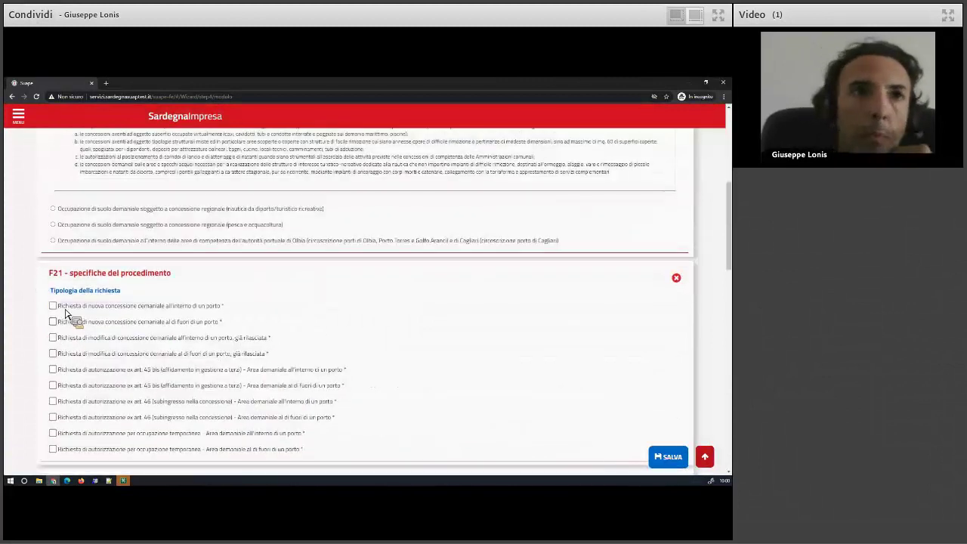
# Request a new port concession awarded by public tender, enter 'asd' details and signature, and save.
pyautogui.click(64, 306)
pyautogui.click(110, 178)
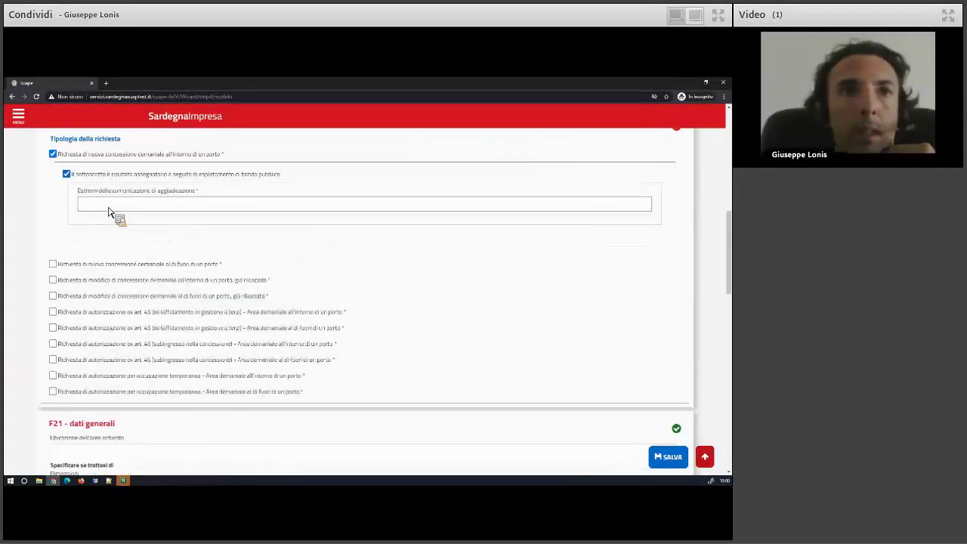
pyautogui.write('asda')
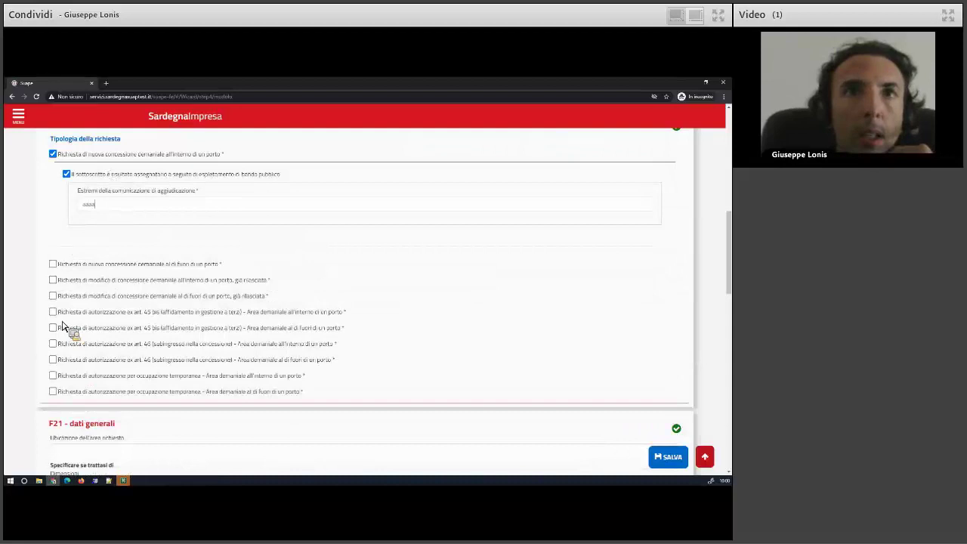
pyautogui.scroll(-3, 67, 324)
pyautogui.scroll(-3, 72, 332)
pyautogui.click(75, 337)
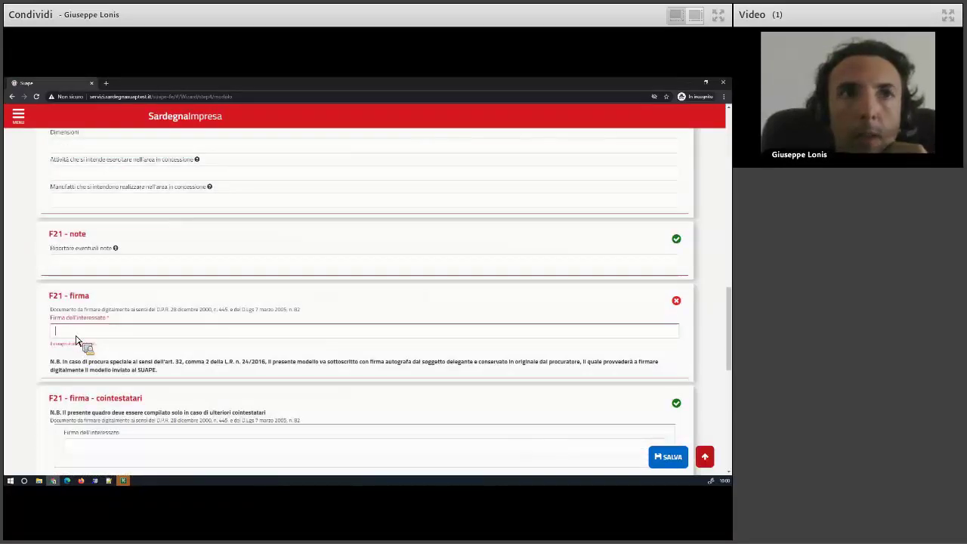
pyautogui.write('asd')
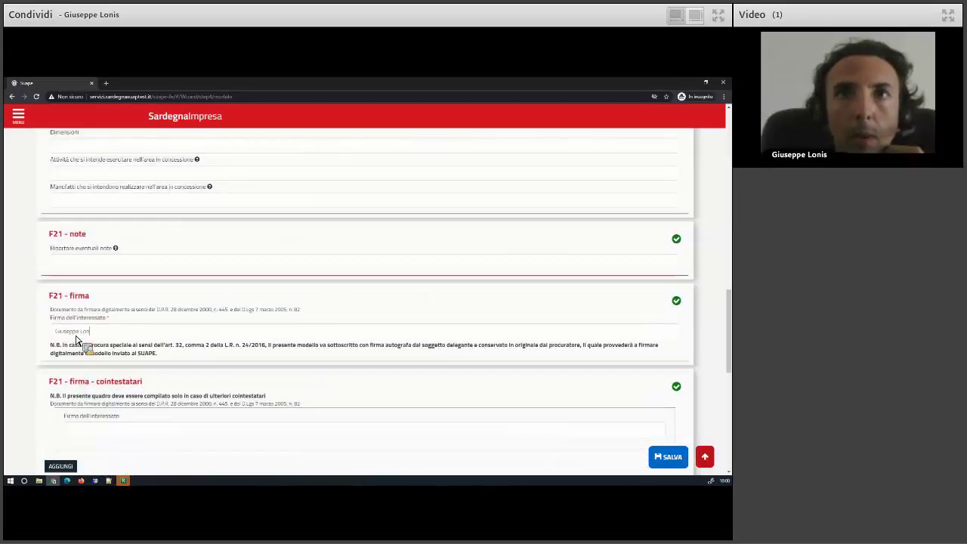
pyautogui.click(669, 457)
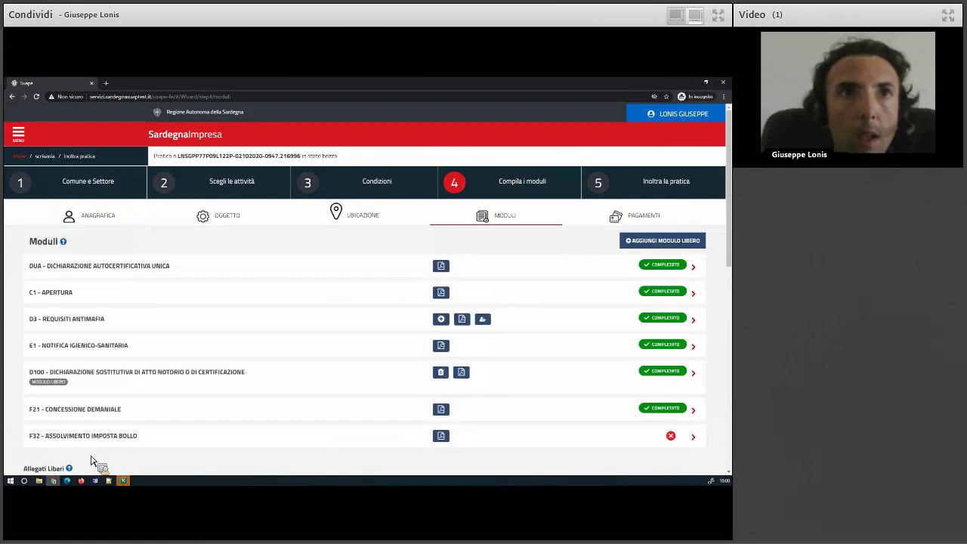
# In F32, declare a revenue stamp by identifier and enter amount 21 with its purpose.
pyautogui.click(69, 442)
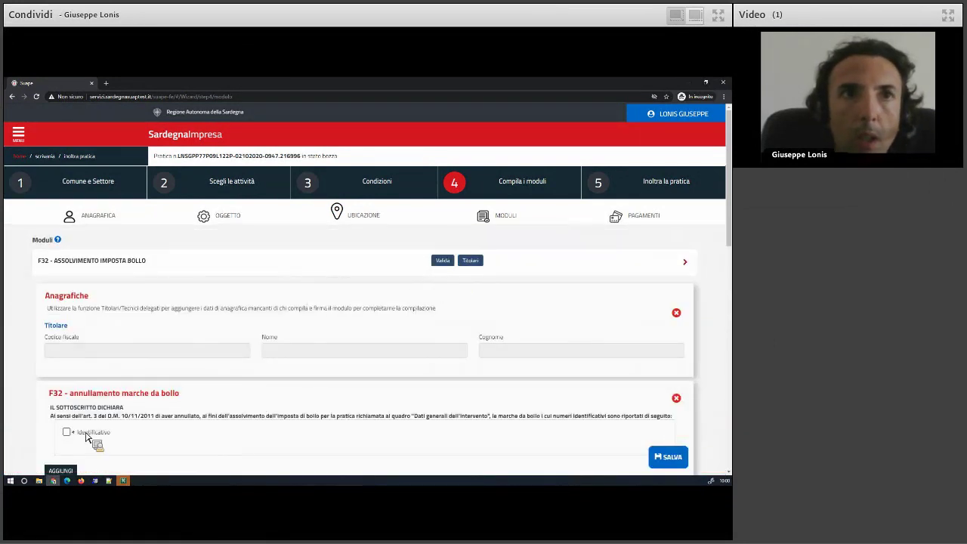
pyautogui.click(66, 432)
pyautogui.scroll(-3, 158, 371)
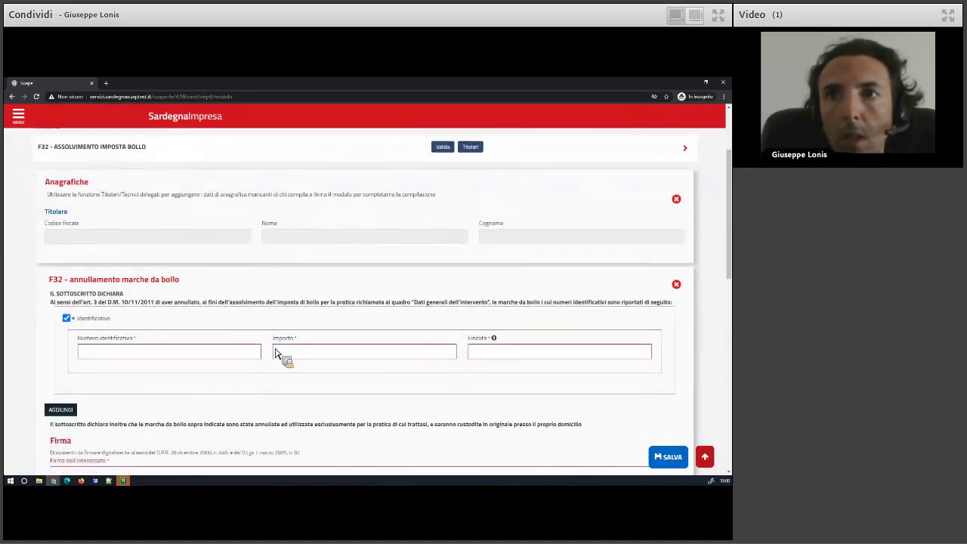
pyautogui.click(488, 358)
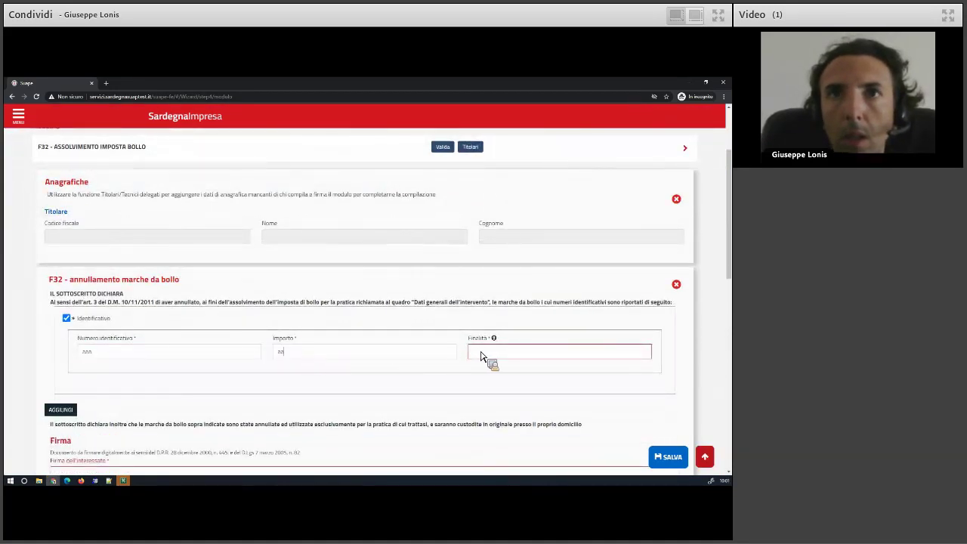
pyautogui.doubleClick(317, 359)
pyautogui.write('21')
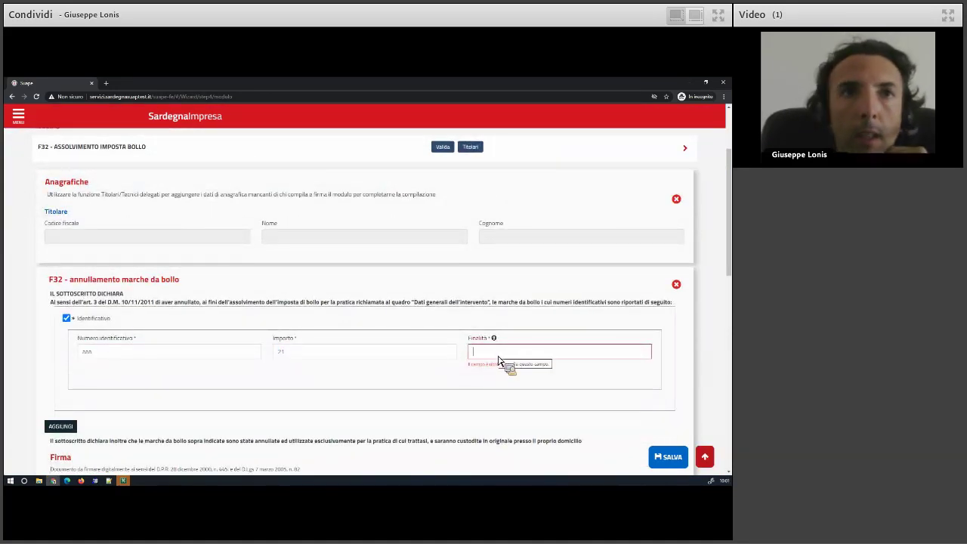
pyautogui.write('leta')
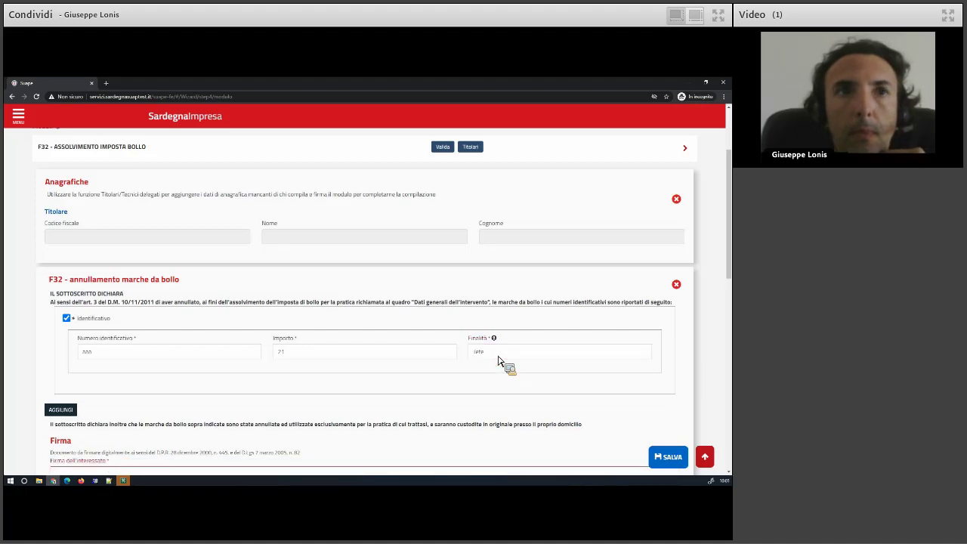
# Sign F32 with the holder's first name, select the practice holder, and save the module.
pyautogui.scroll(-3, 295, 392)
pyautogui.click(139, 368)
pyautogui.write('Giu')
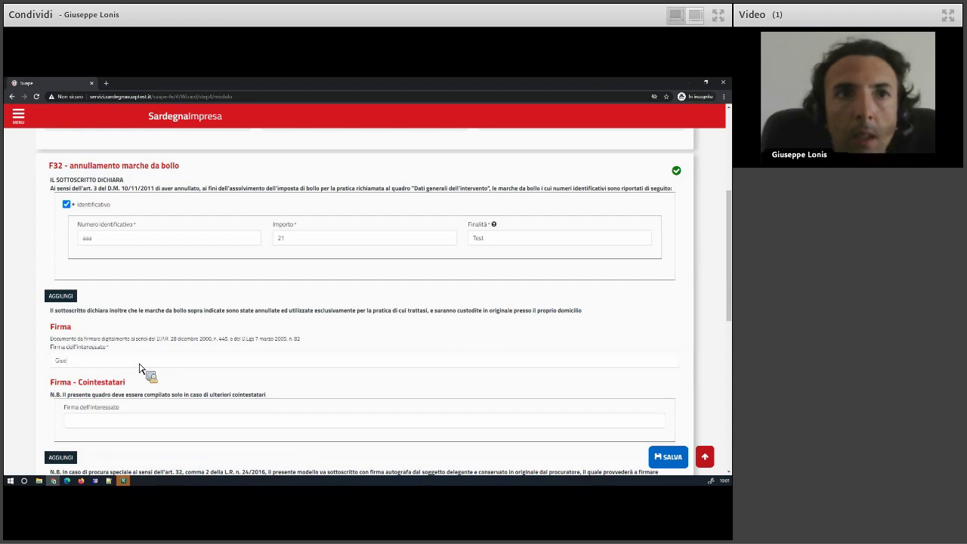
pyautogui.write('seppe')
pyautogui.click(670, 456)
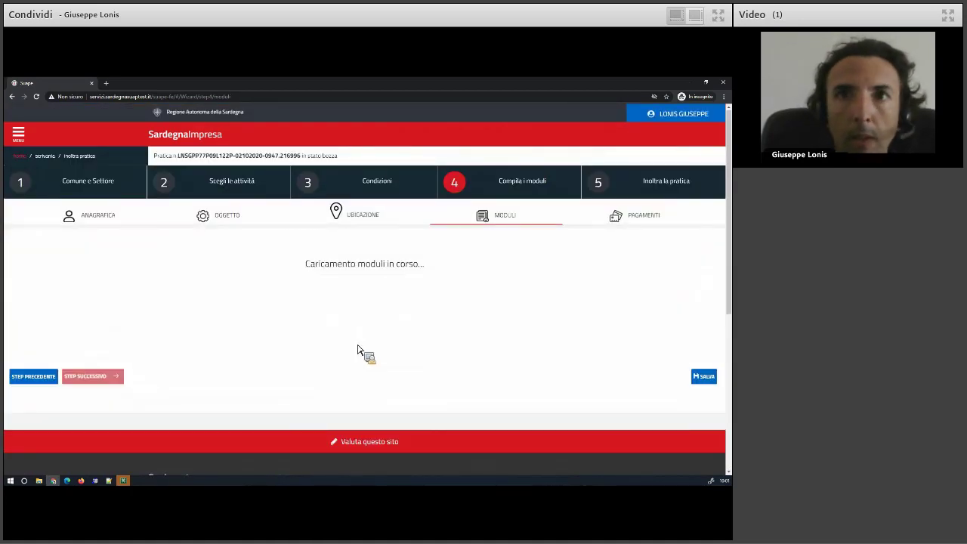
pyautogui.scroll(-1, 253, 374)
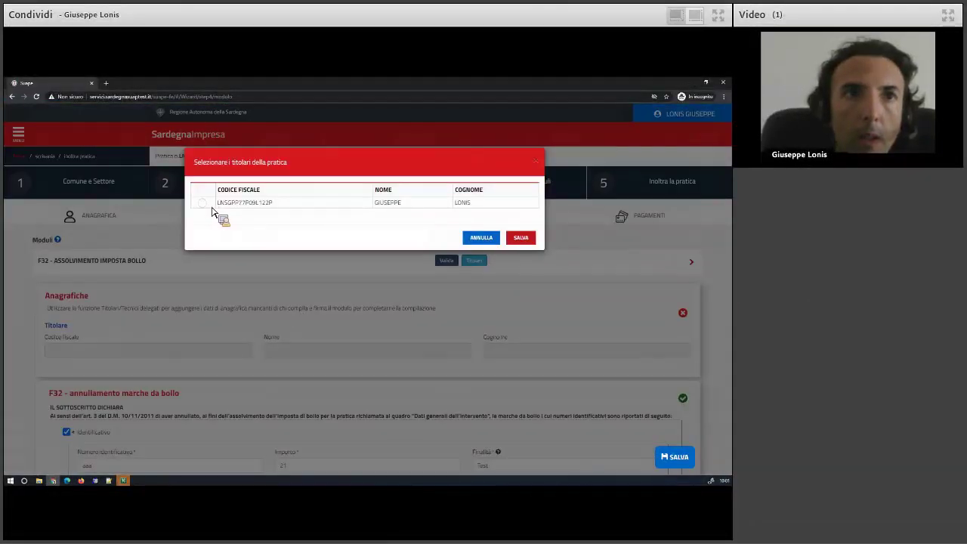
pyautogui.click(202, 203)
pyautogui.click(522, 239)
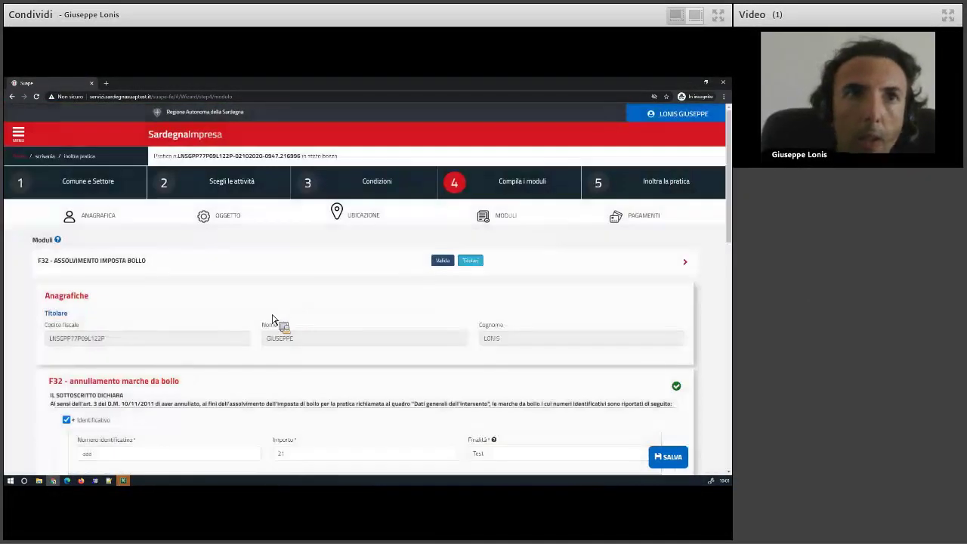
pyautogui.scroll(-1, 254, 330)
pyautogui.scroll(-4, 254, 330)
pyautogui.click(675, 461)
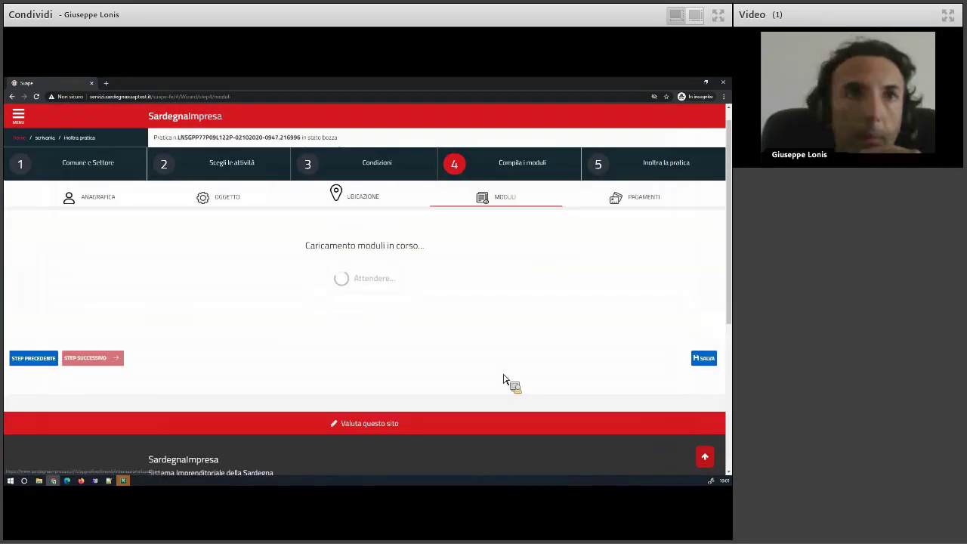
pyautogui.scroll(-4, 504, 379)
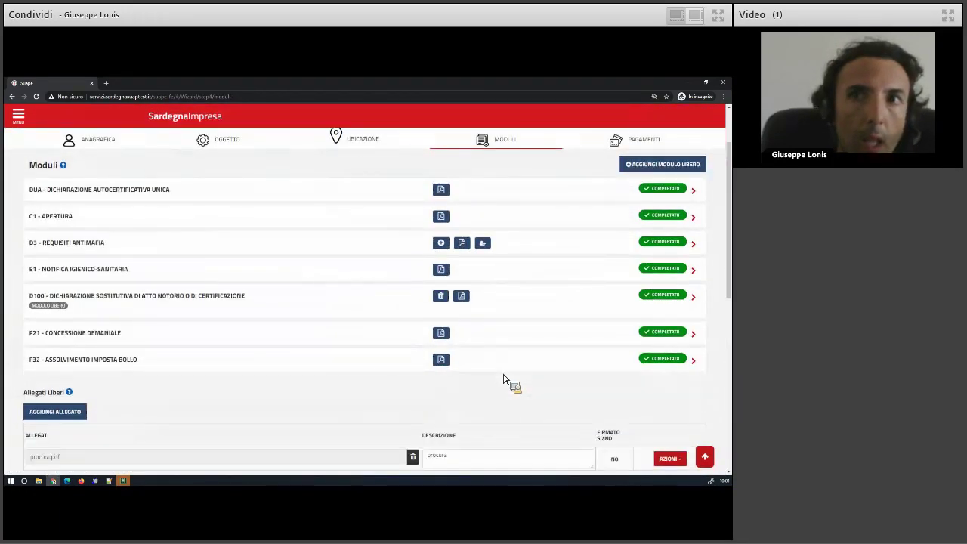
# Advance to step 5 and scroll through the RIEPILOGO of activity, conditions and modules.
pyautogui.click(107, 429)
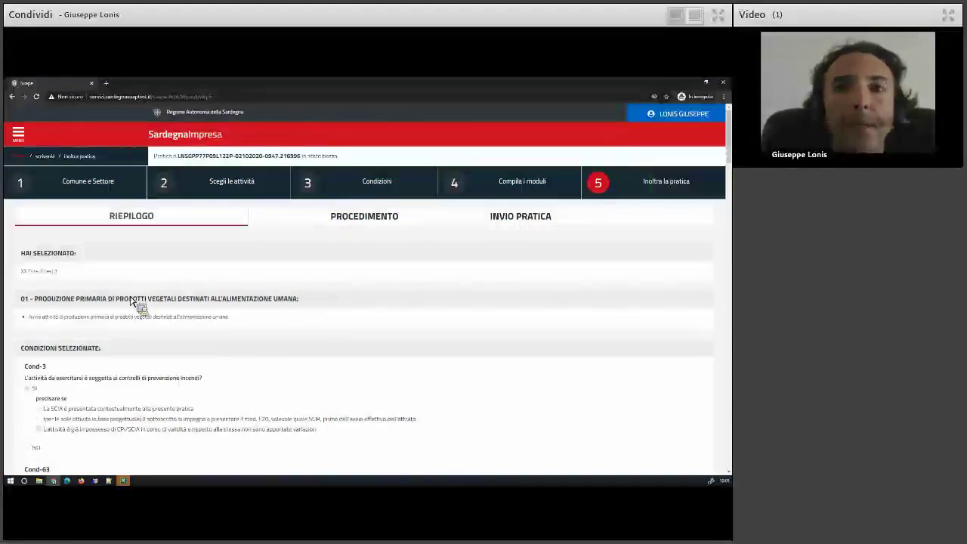
pyautogui.scroll(-3, 130, 301)
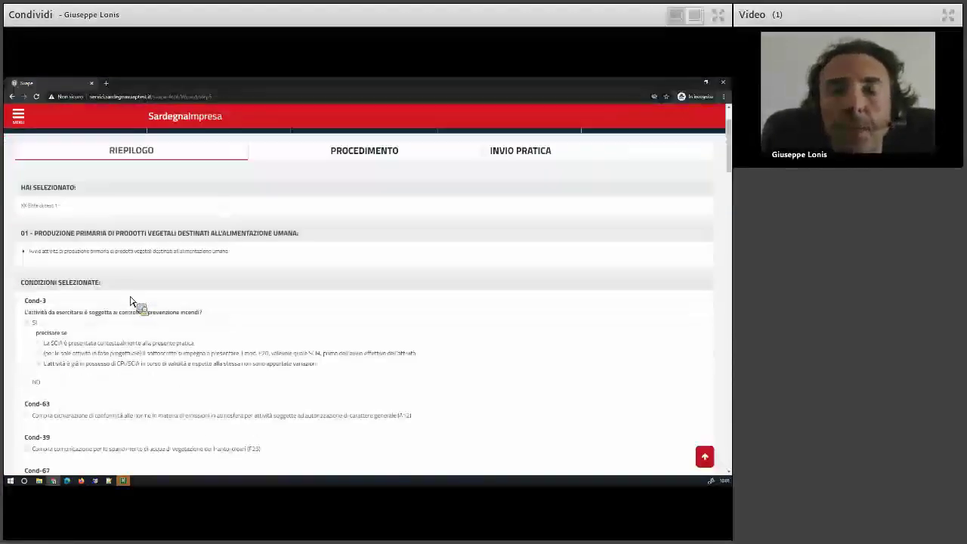
pyautogui.scroll(3, 130, 301)
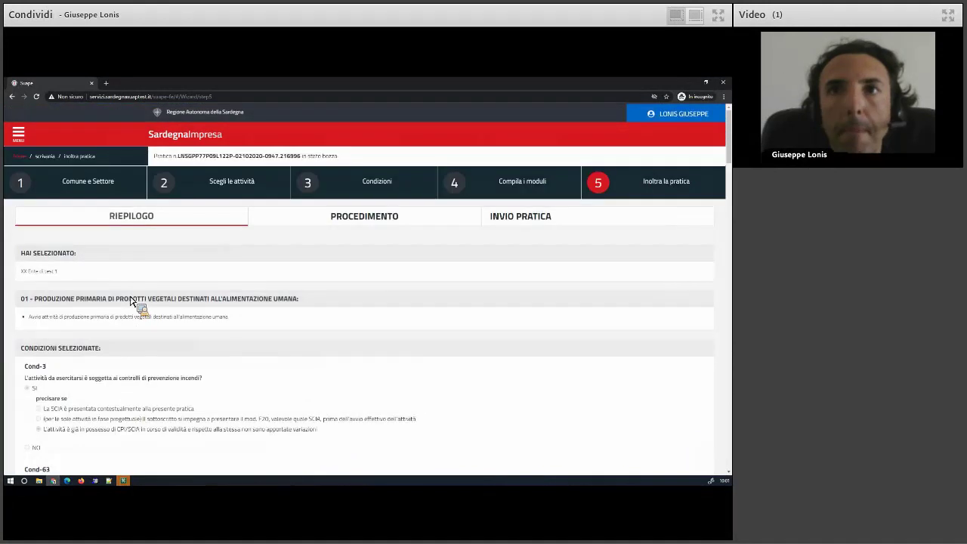
pyautogui.scroll(-3, 130, 300)
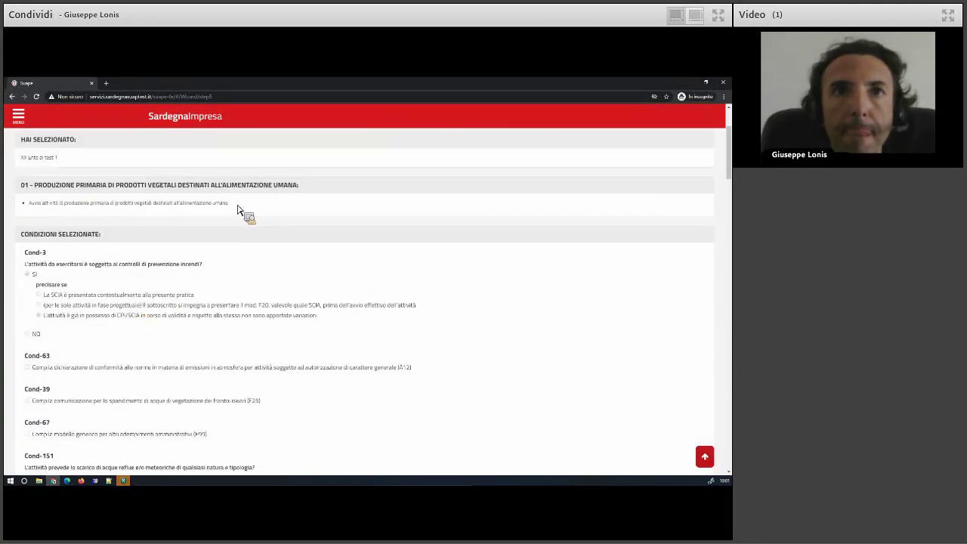
pyautogui.moveTo(230, 202); pyautogui.dragTo(17, 216)
pyautogui.moveTo(106, 210); pyautogui.dragTo(105, 300)
pyautogui.scroll(2, 114, 254)
pyautogui.scroll(-3, 105, 299)
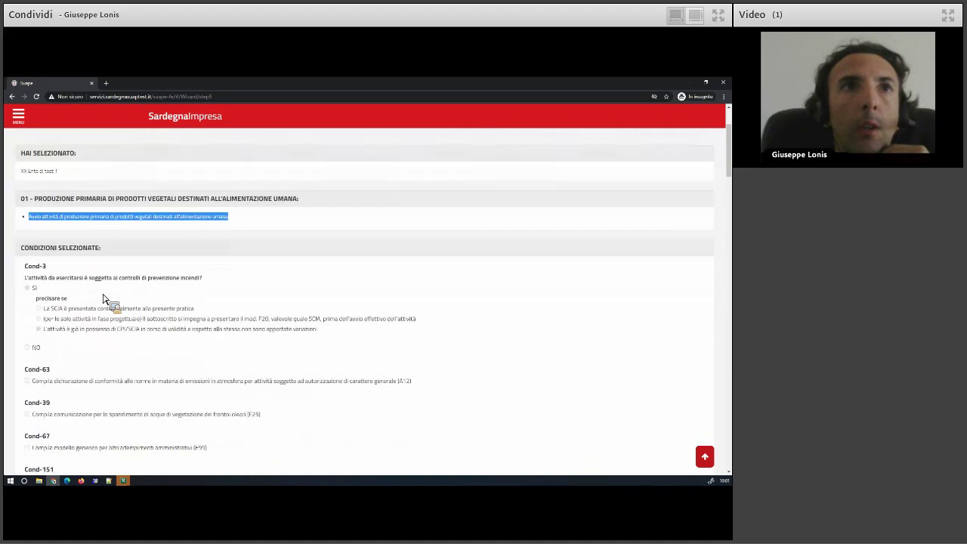
pyautogui.scroll(-8, 104, 300)
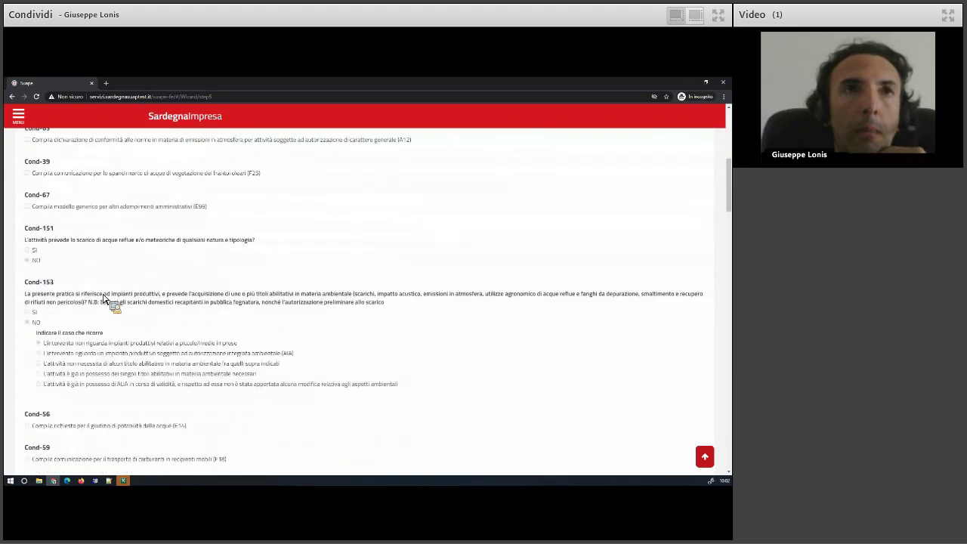
pyautogui.scroll(-4, 104, 299)
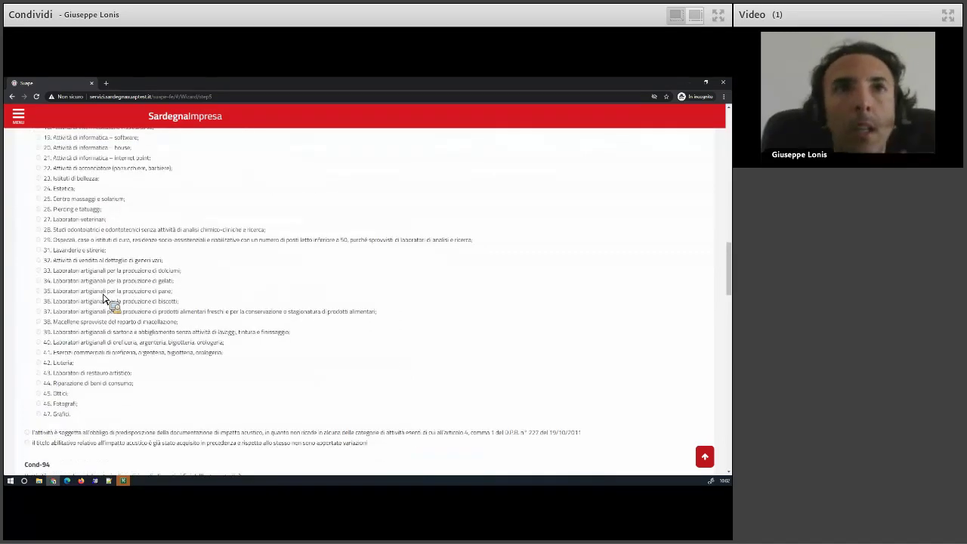
pyautogui.scroll(-6, 105, 299)
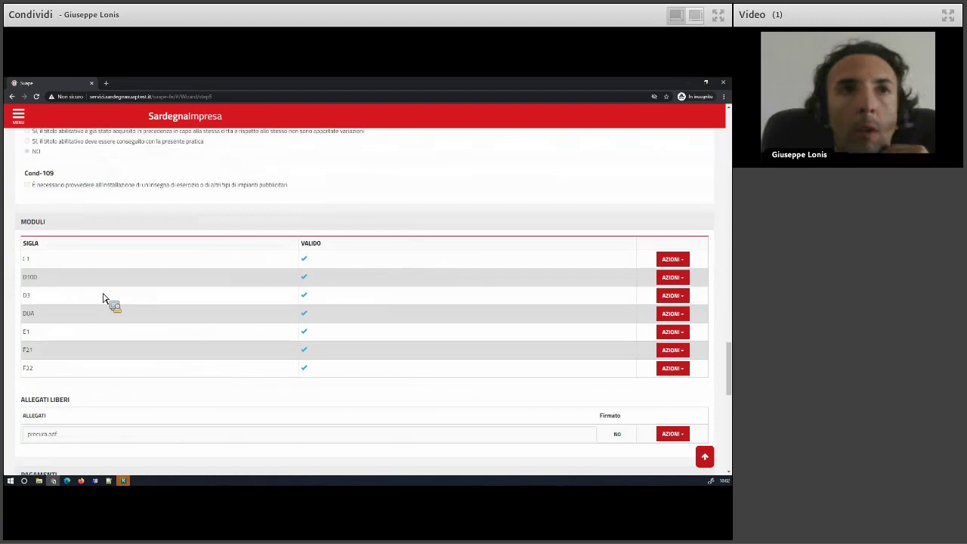
pyautogui.scroll(-3, 168, 334)
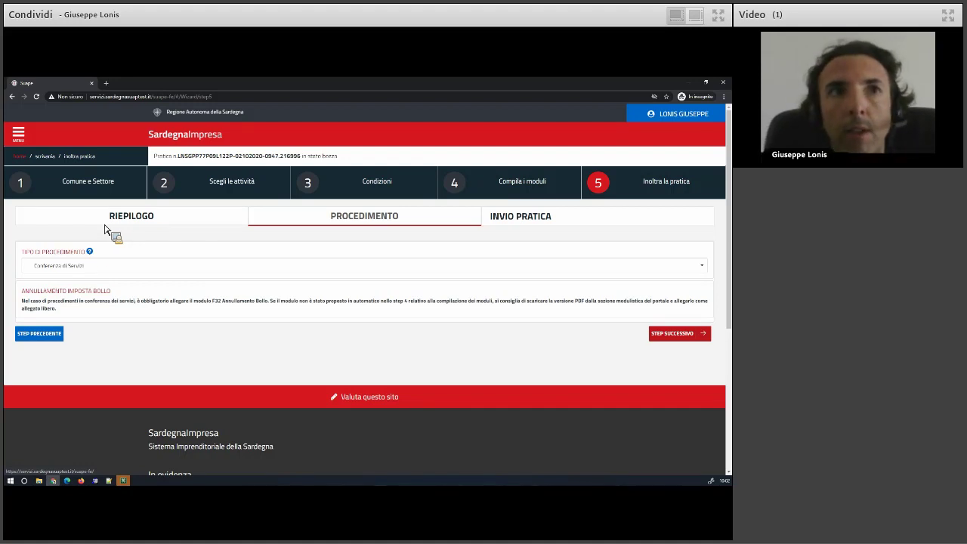
# Choose Autocertificazione a 0 giorni as procedure type and continue to Invio pratica.
pyautogui.click(69, 273)
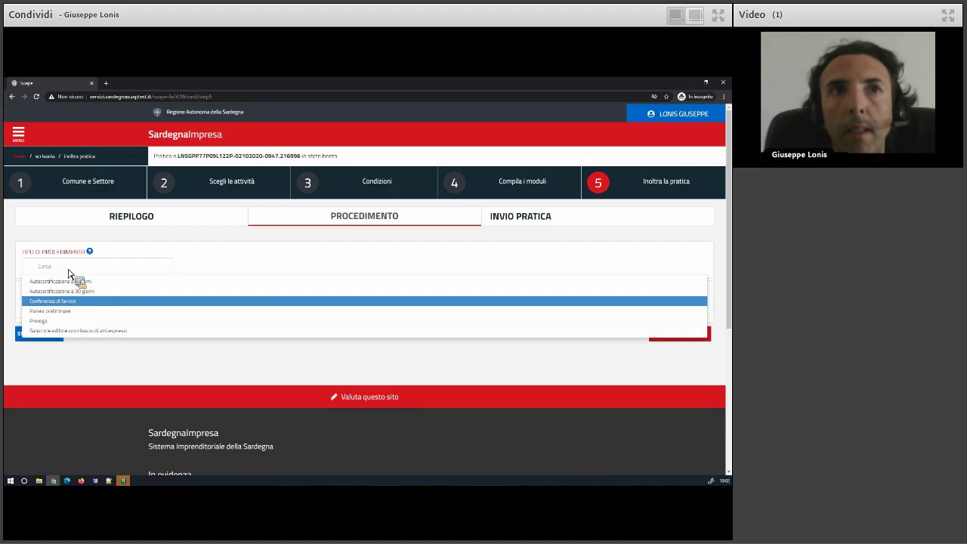
pyautogui.click(69, 284)
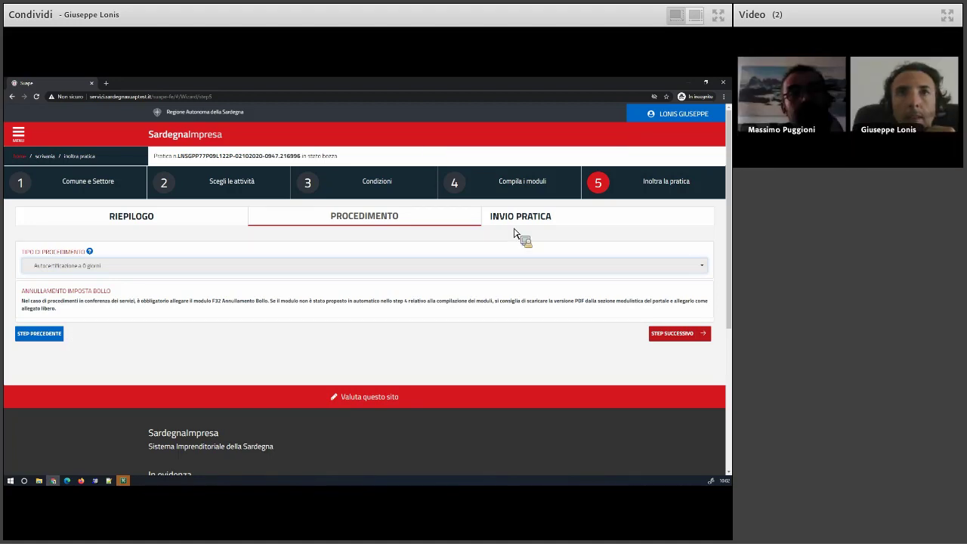
pyautogui.click(674, 335)
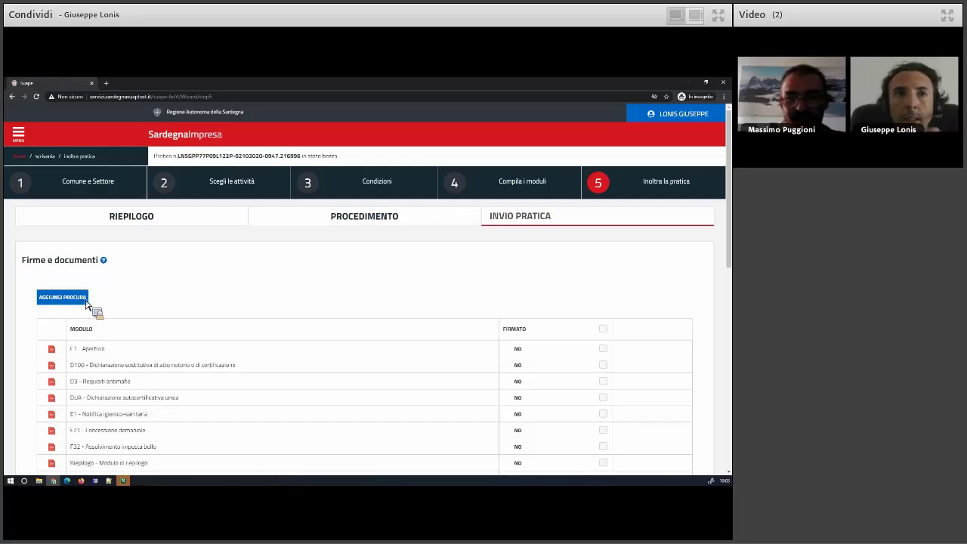
# Return from the Firme e documenti list to the Procedimento tab and reopen the Tipo di procedimento choices.
pyautogui.scroll(-3, 180, 299)
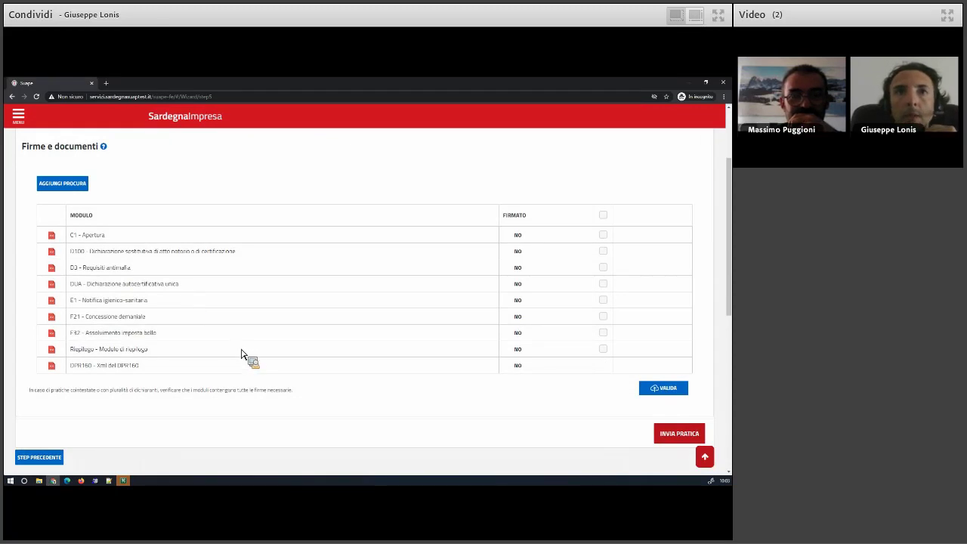
pyautogui.scroll(1, 241, 351)
pyautogui.scroll(1, 243, 347)
pyautogui.scroll(-1, 251, 328)
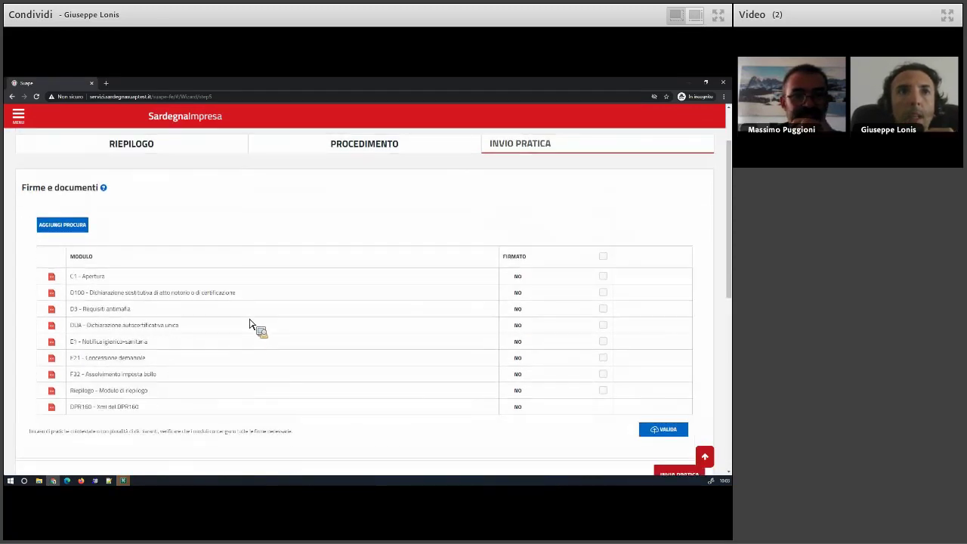
pyautogui.scroll(-1, 249, 321)
pyautogui.scroll(-1, 250, 321)
pyautogui.click(48, 420)
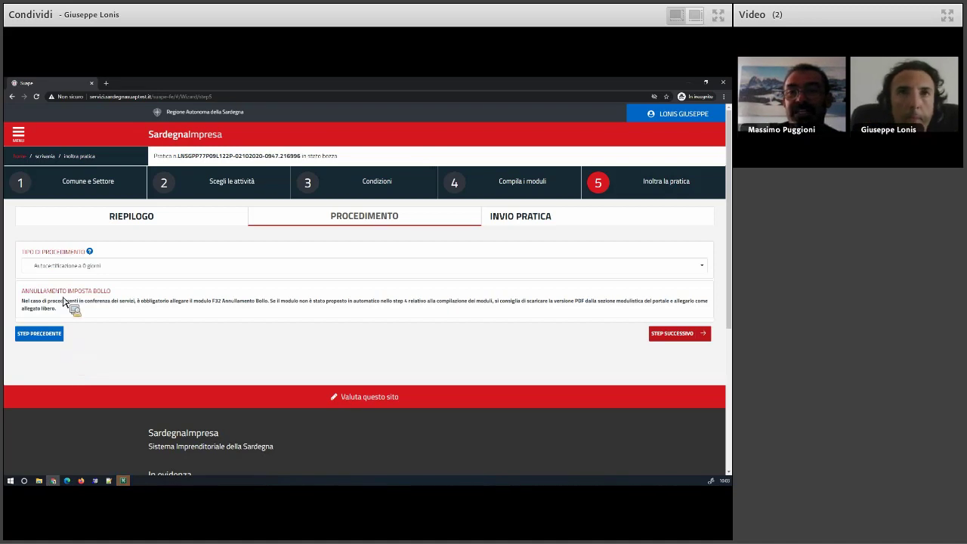
pyautogui.click(66, 269)
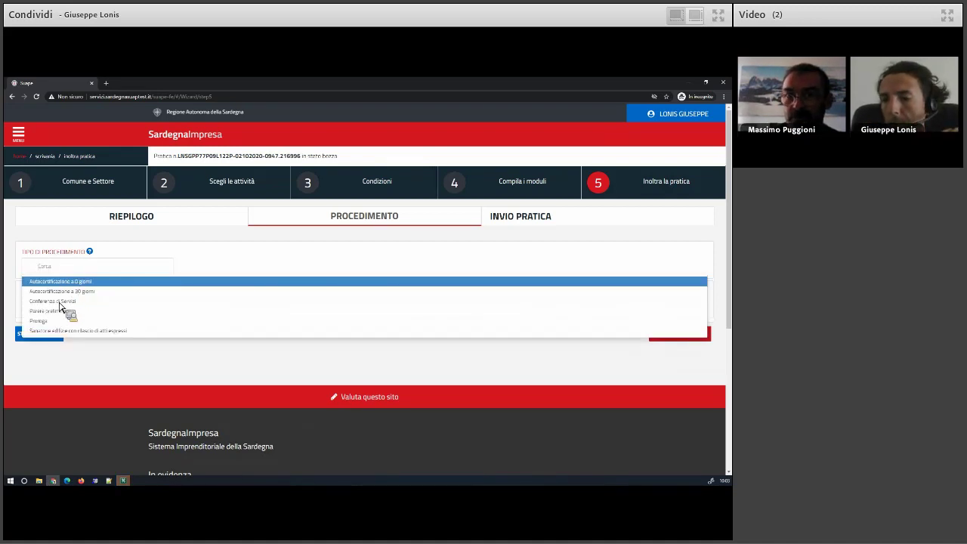
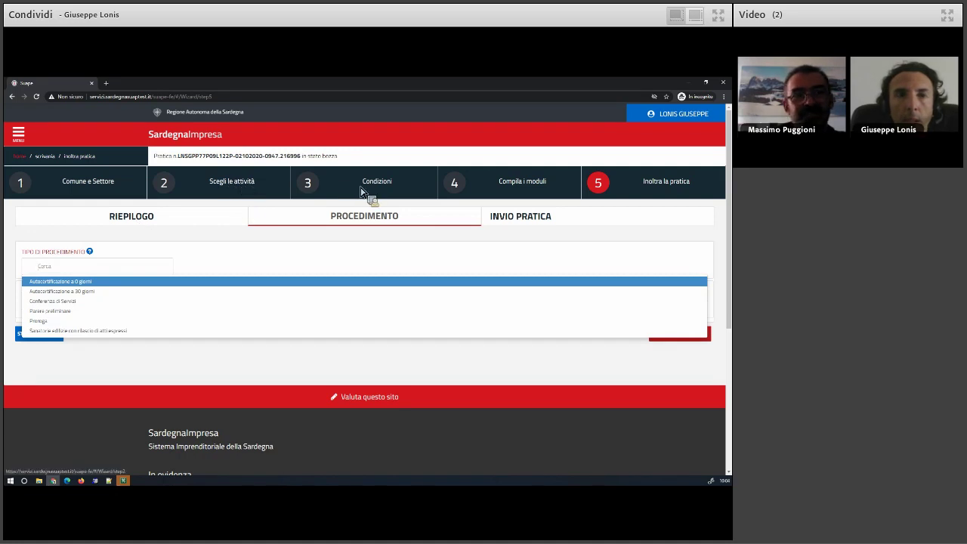
# Set the procedure type to Autocertificazione a 0 giorni, then go back to the Scrivania desk.
pyautogui.press('Return')
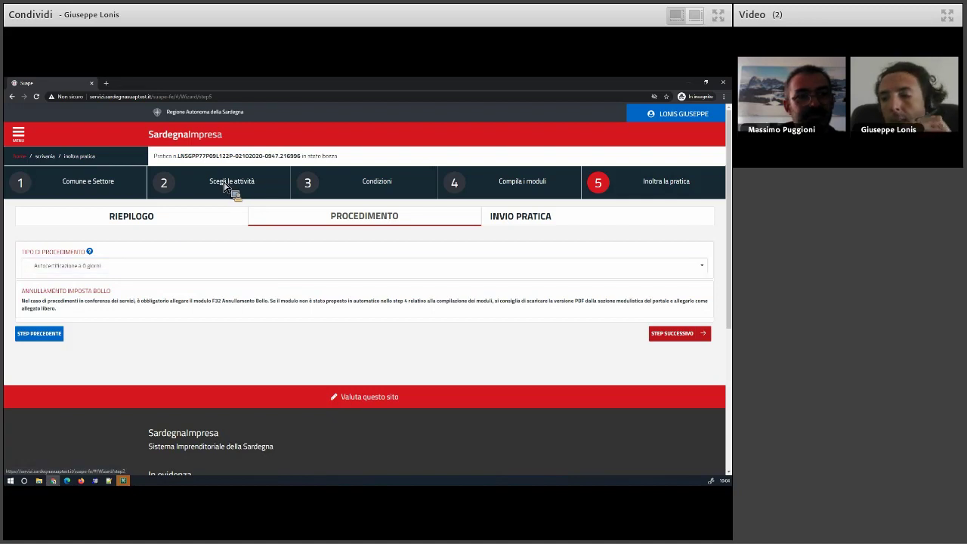
pyautogui.click(57, 334)
pyautogui.scroll(-10, 65, 363)
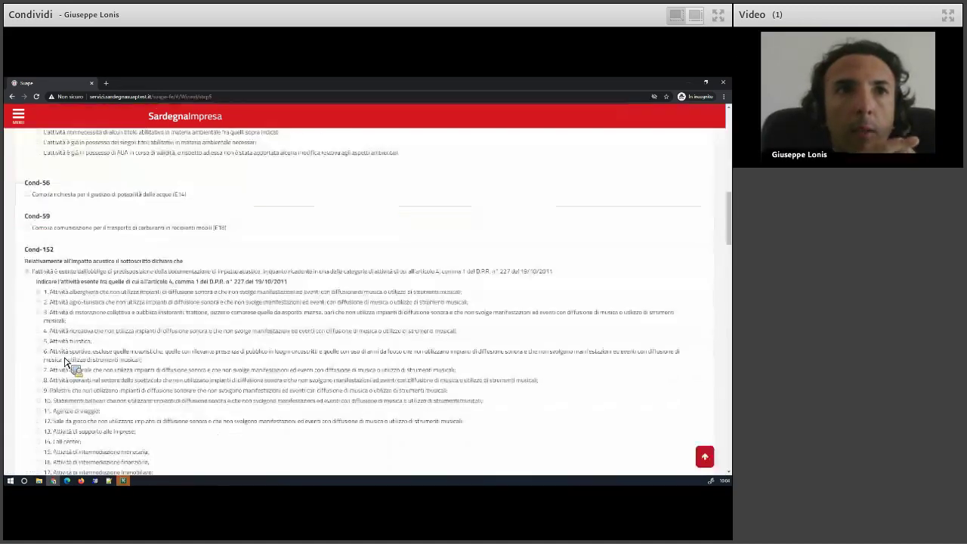
pyautogui.scroll(-5, 65, 362)
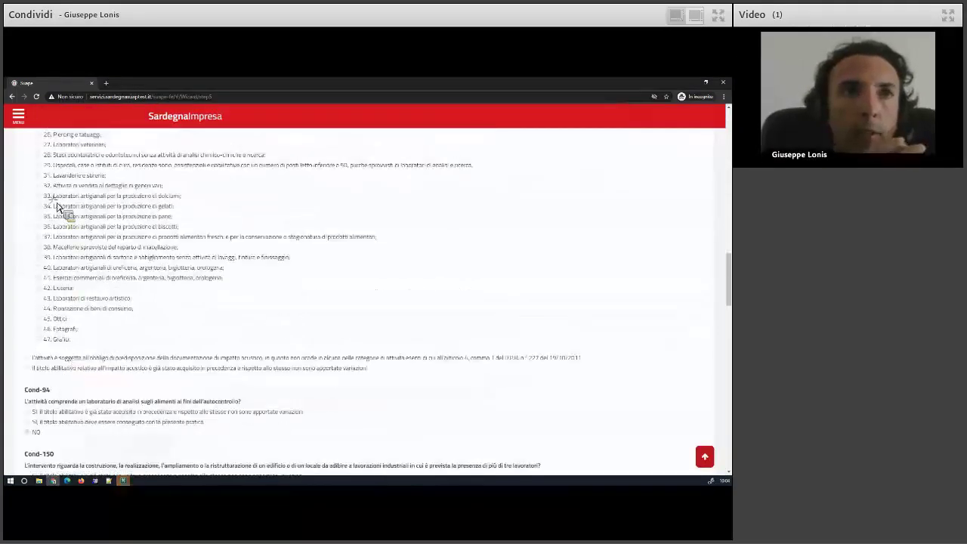
pyautogui.scroll(15, 60, 216)
pyautogui.click(47, 156)
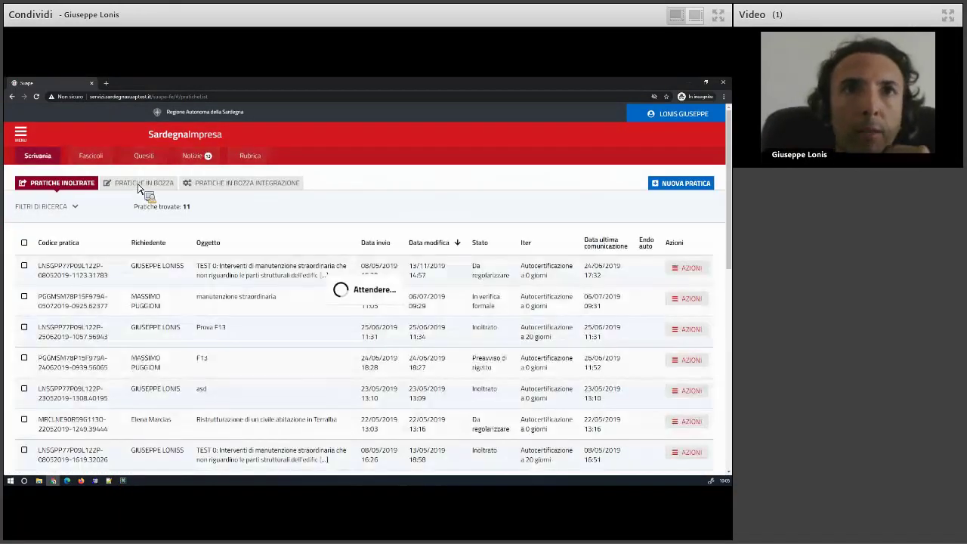
# Switch to PRATICHE IN BOZZA and inspect the actions of the 'Test pratica vegetali' draft.
pyautogui.click(125, 186)
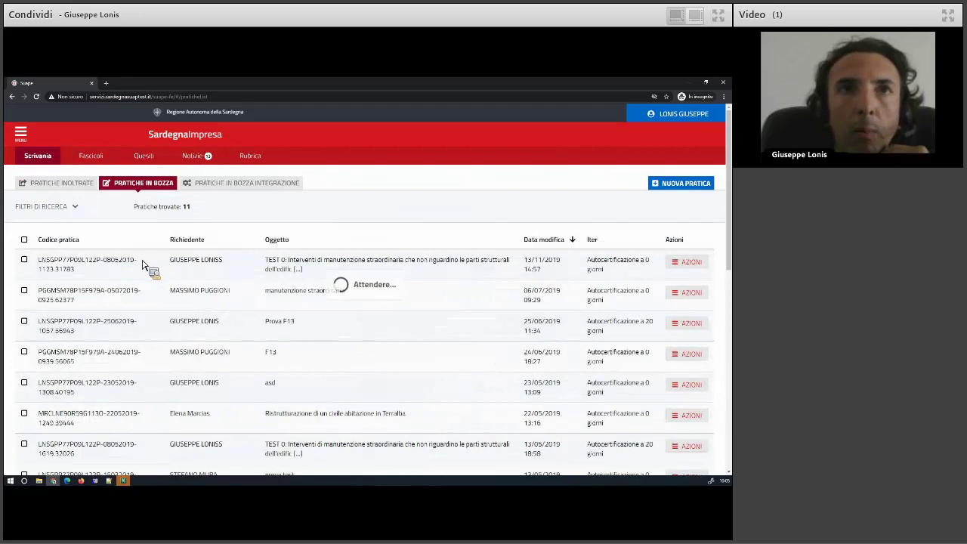
pyautogui.tripleClick(346, 265)
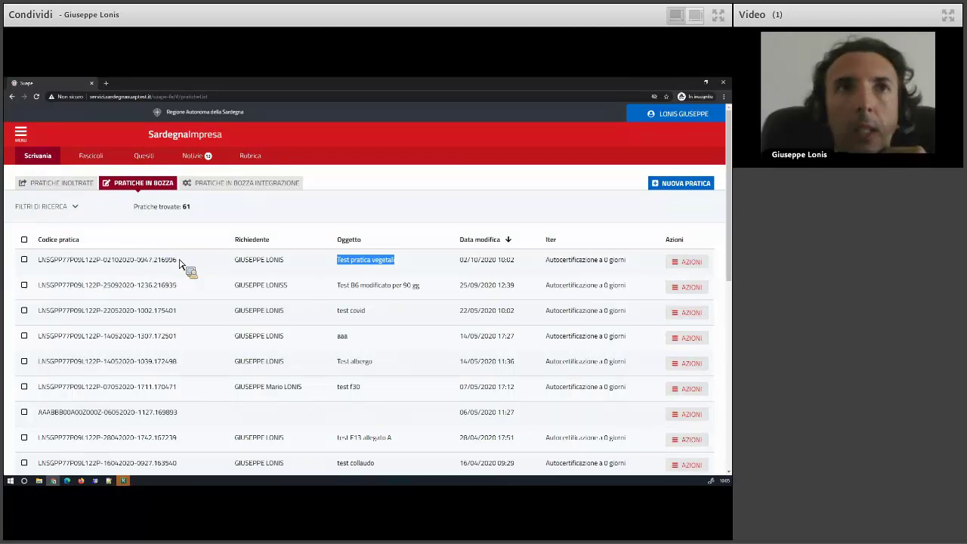
pyautogui.click(692, 264)
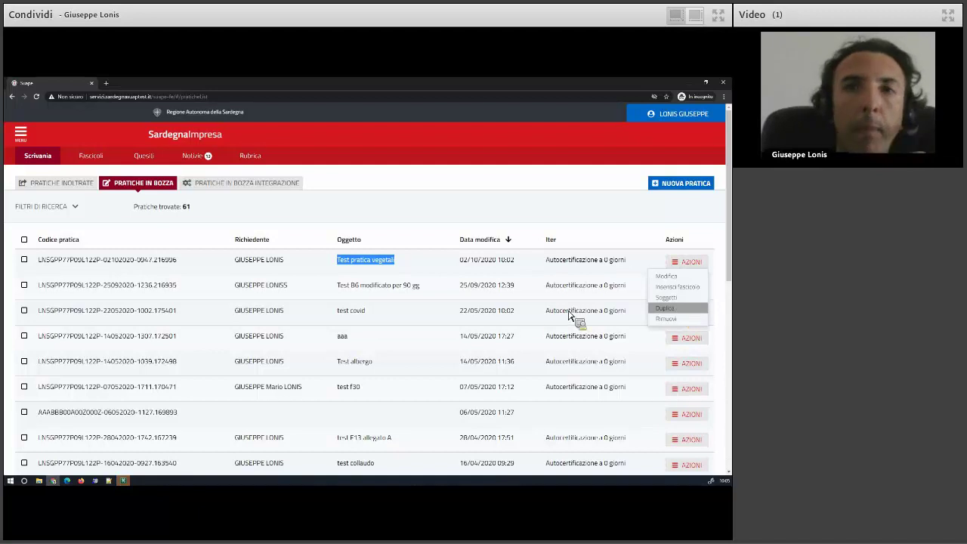
pyautogui.click(502, 318)
pyautogui.scroll(-3, 499, 316)
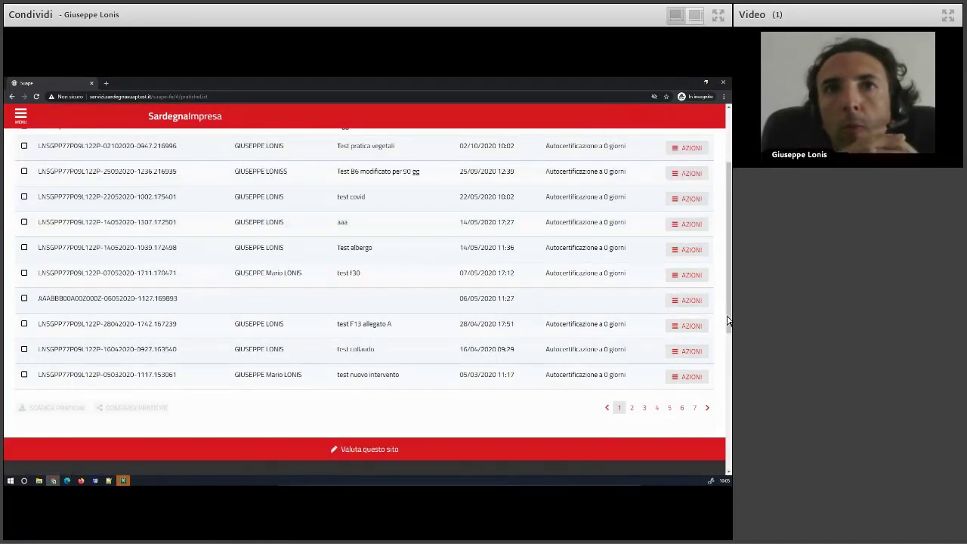
# Show the AZIONI menu for the 06/05/2020 draft with no applicant or subject.
pyautogui.click(693, 302)
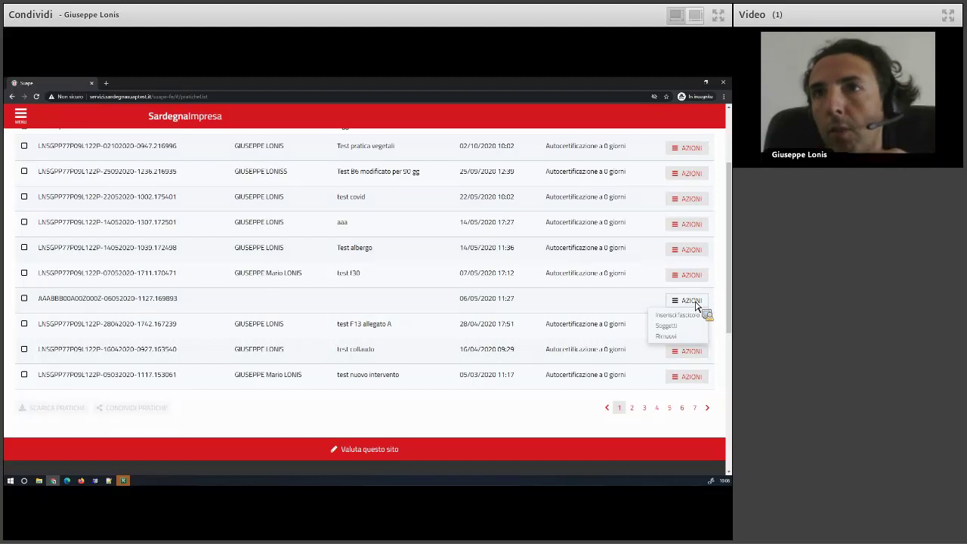
pyautogui.scroll(3, 105, 290)
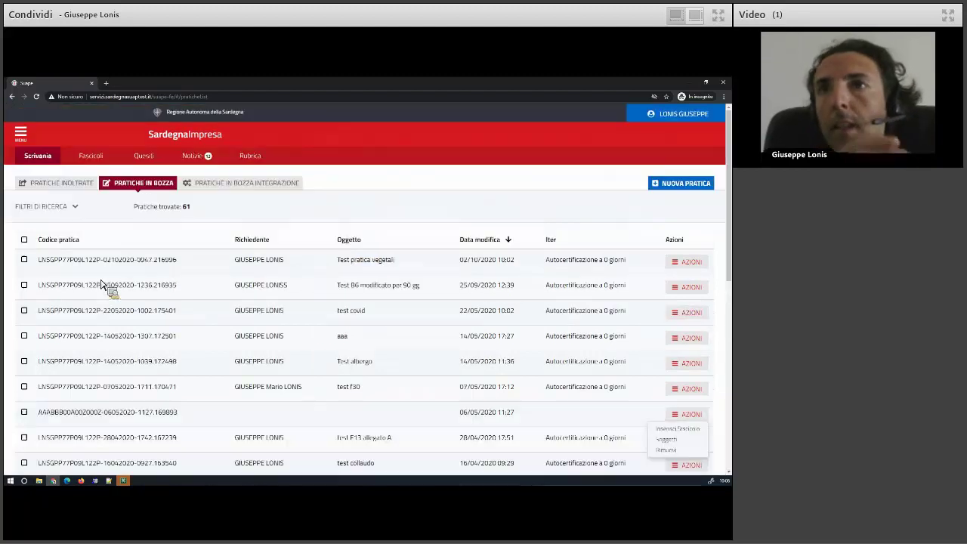
# Check a submitted practice's AZIONI menu under PRATICHE INOLTRATE, then start a new practice.
pyautogui.click(66, 185)
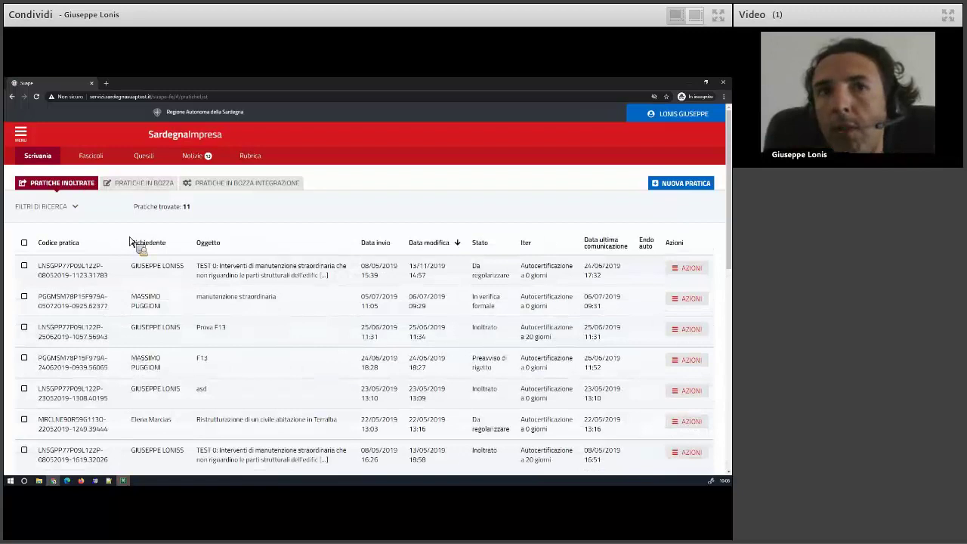
pyautogui.click(688, 272)
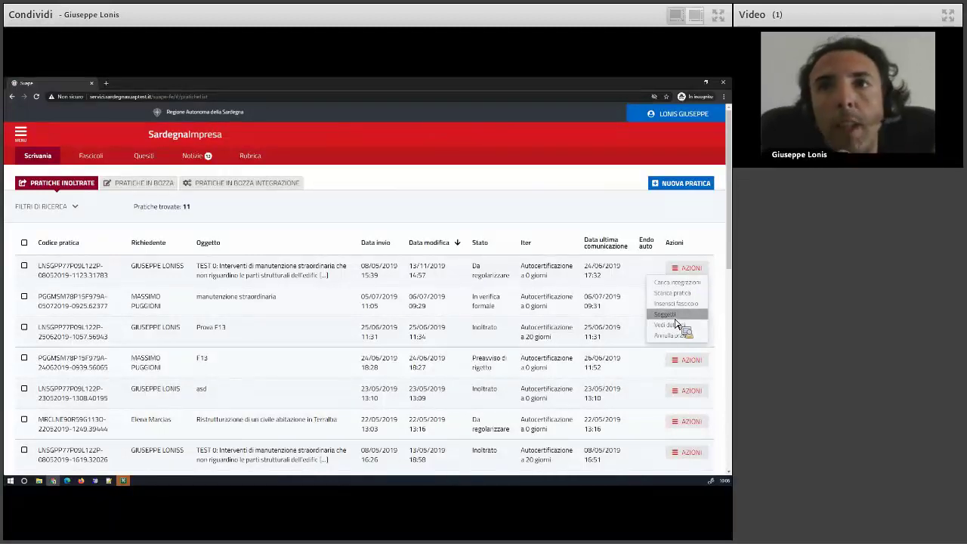
pyautogui.click(98, 229)
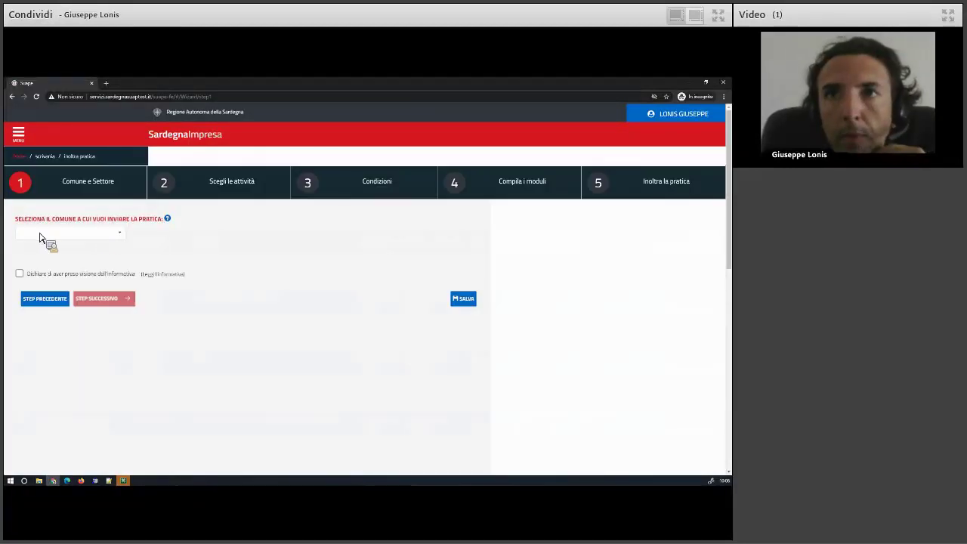
# Choose XX Ente di test 1 as the municipality for the new practice.
pyautogui.click(122, 235)
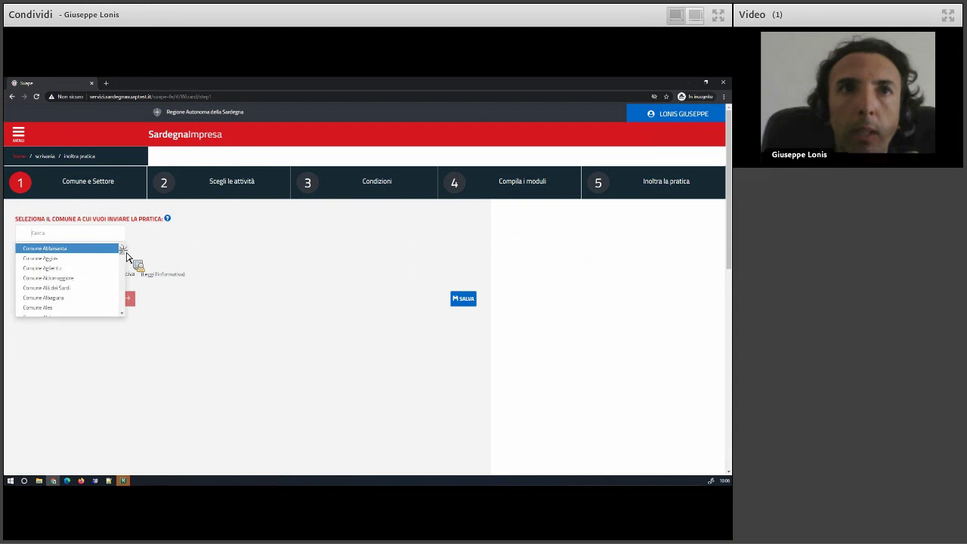
pyautogui.scroll(-10, 52, 306)
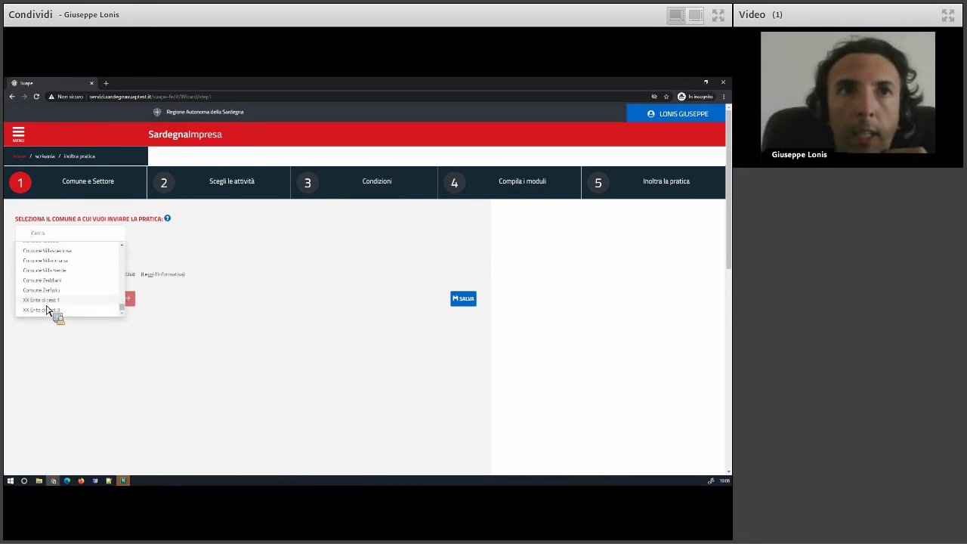
pyautogui.click(47, 302)
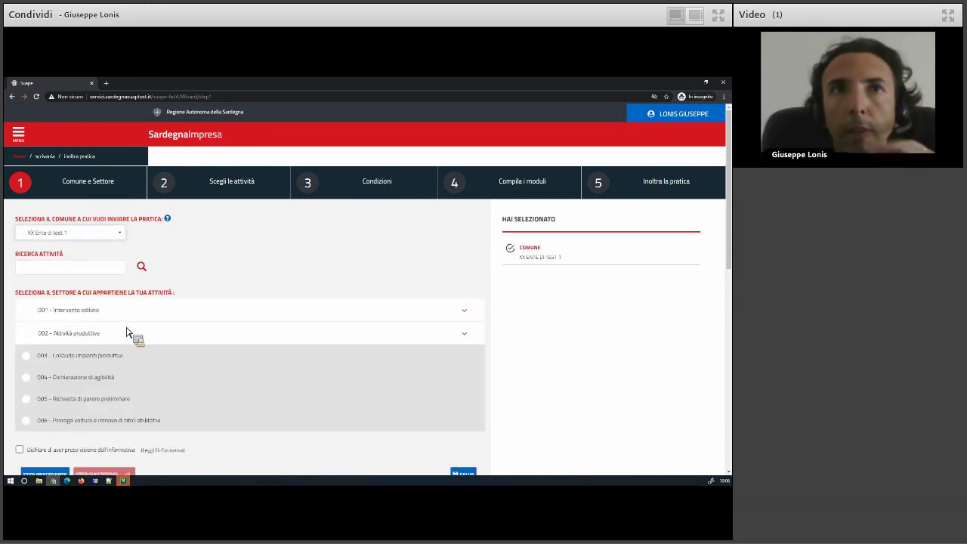
# Select sector Esercizio di vicinato, accept privacy, and choose intervention Avvio attività di esercizio di vicinato.
pyautogui.click(126, 332)
pyautogui.scroll(-3, 113, 325)
pyautogui.click(84, 298)
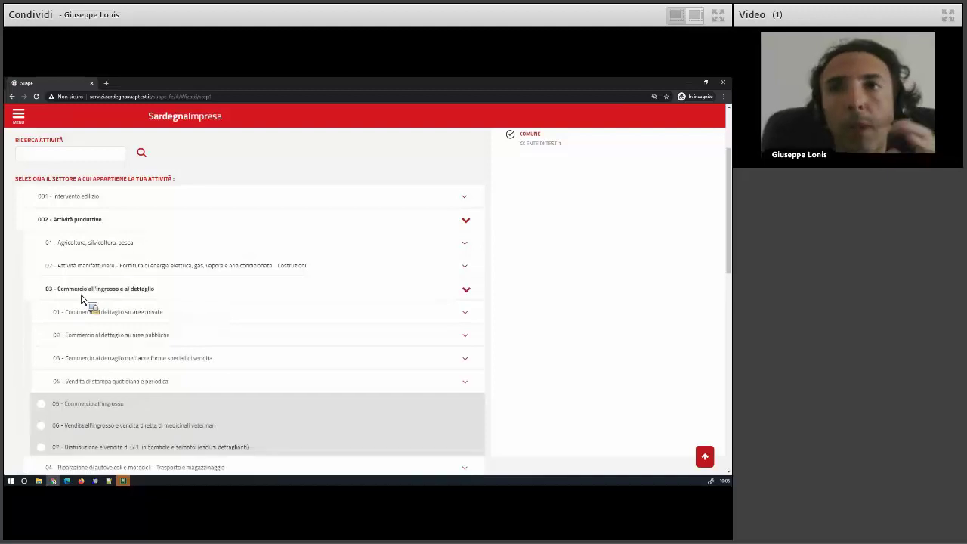
pyautogui.click(179, 314)
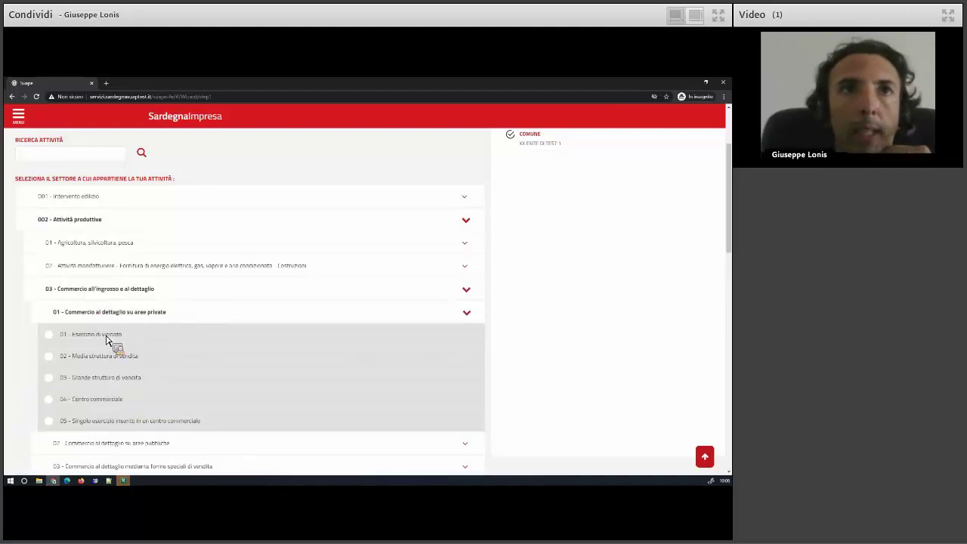
pyautogui.click(115, 336)
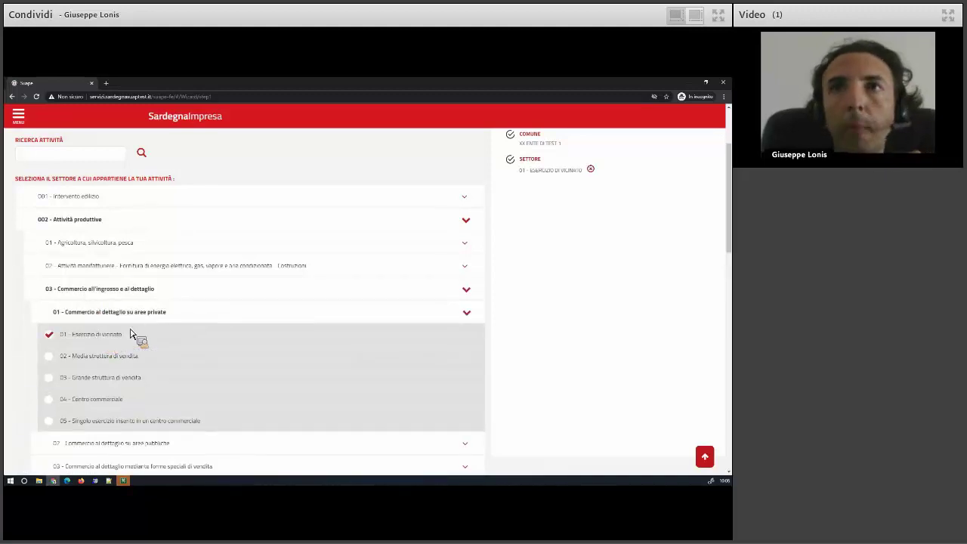
pyautogui.scroll(-8, 151, 334)
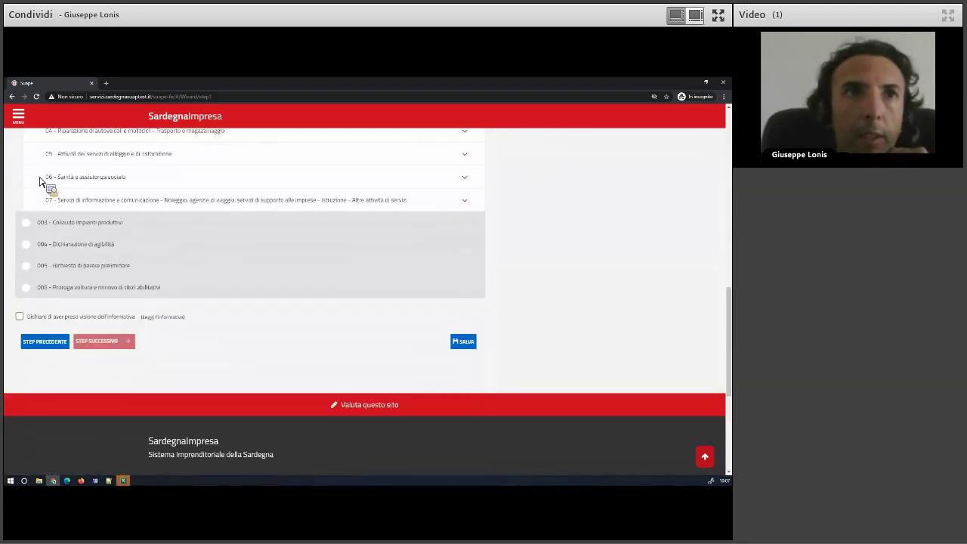
pyautogui.scroll(-2, 39, 181)
pyautogui.click(22, 162)
pyautogui.click(103, 185)
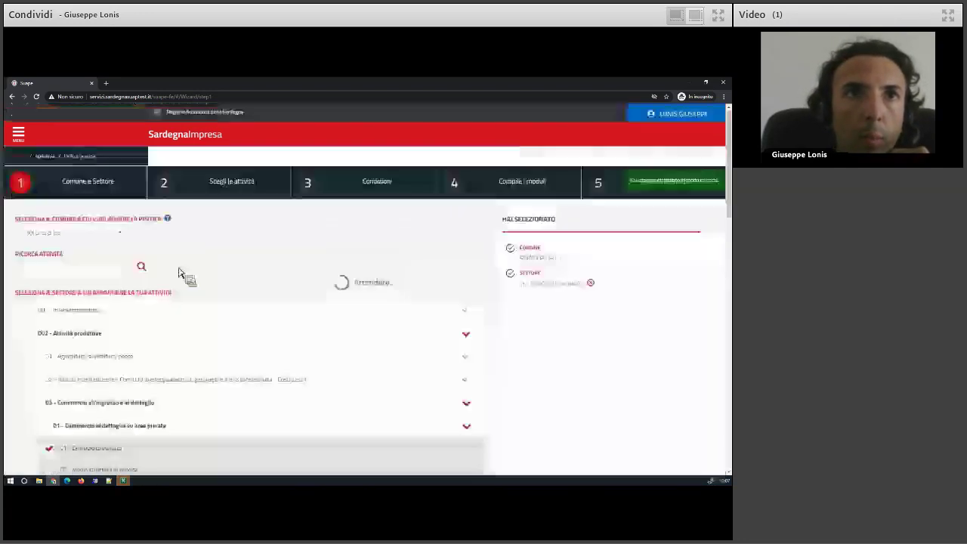
pyautogui.click(61, 318)
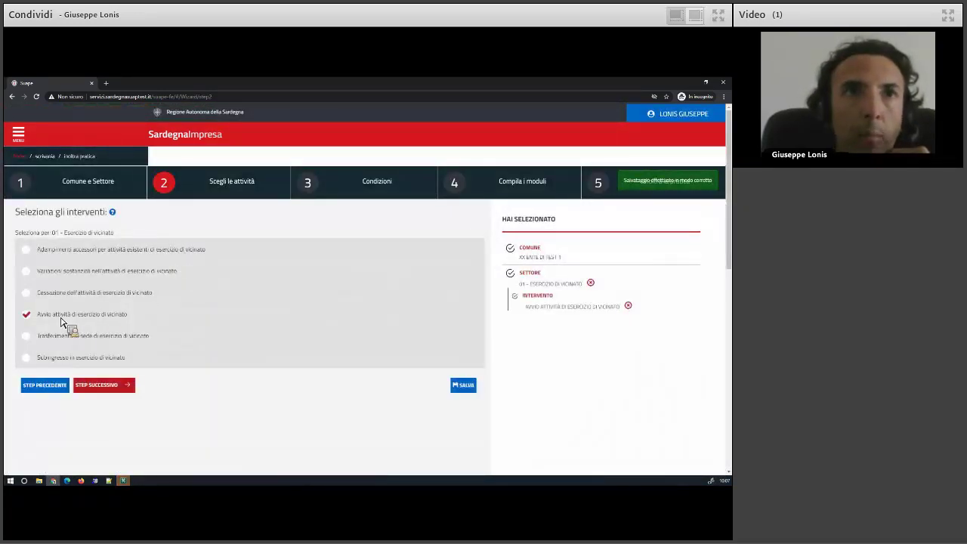
pyautogui.click(107, 386)
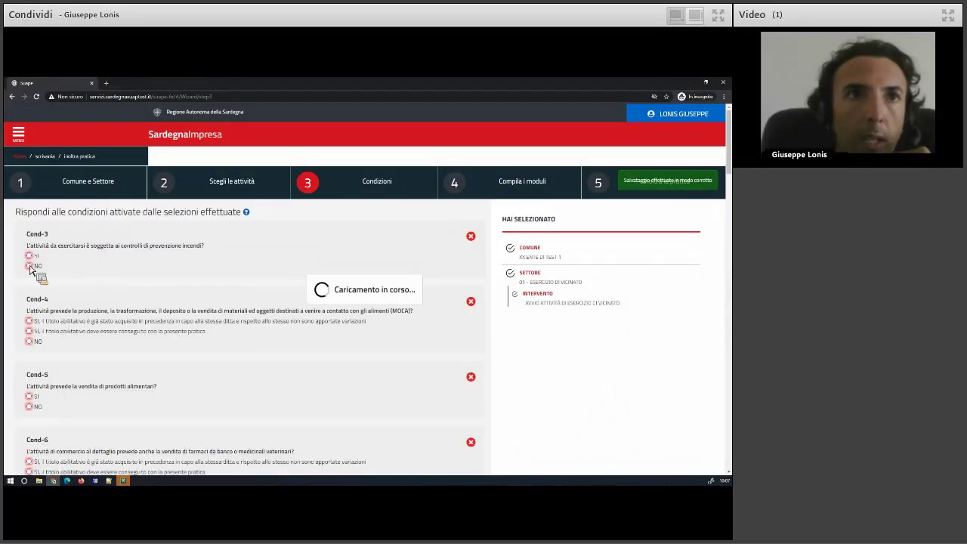
# Answer NO to conditions Cond-4 through Cond-31, then review the Cond-8 GPL cylinder question.
pyautogui.click(47, 339)
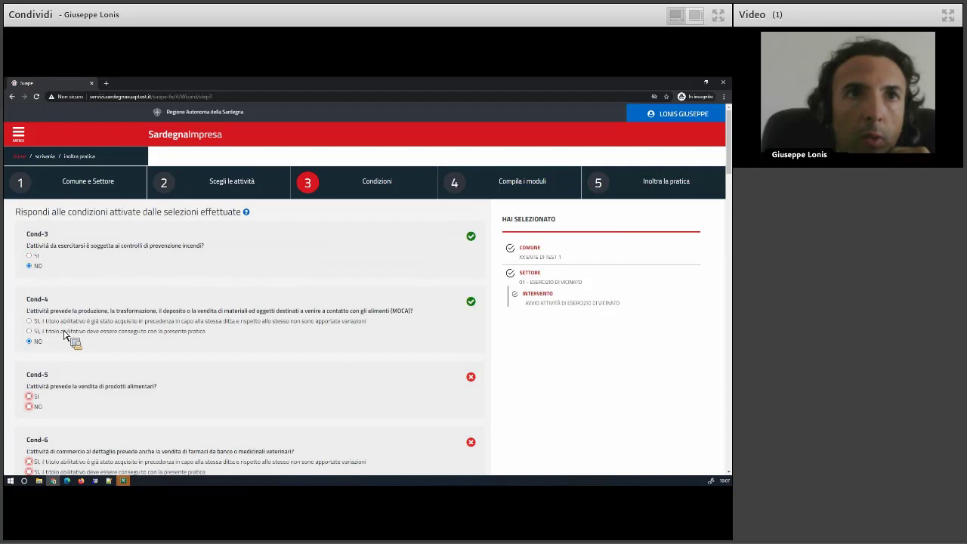
pyautogui.scroll(-2, 53, 333)
pyautogui.click(34, 293)
pyautogui.scroll(-1, 46, 302)
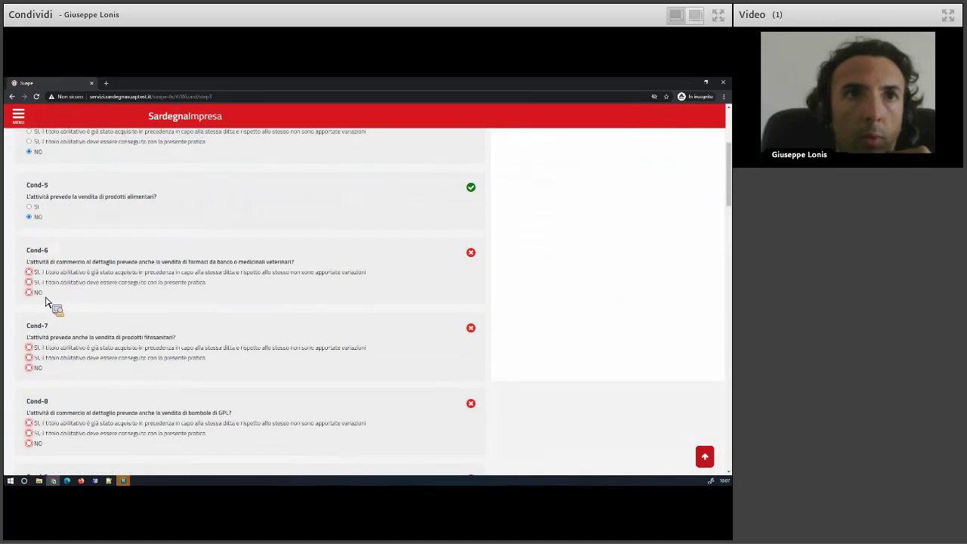
pyautogui.click(35, 293)
pyautogui.scroll(-2, 49, 302)
pyautogui.click(38, 232)
pyautogui.scroll(-1, 54, 240)
pyautogui.click(36, 292)
pyautogui.click(36, 368)
pyautogui.scroll(-1, 46, 374)
pyautogui.click(38, 368)
pyautogui.scroll(-2, 45, 370)
pyautogui.click(39, 291)
pyautogui.click(40, 357)
pyautogui.click(41, 422)
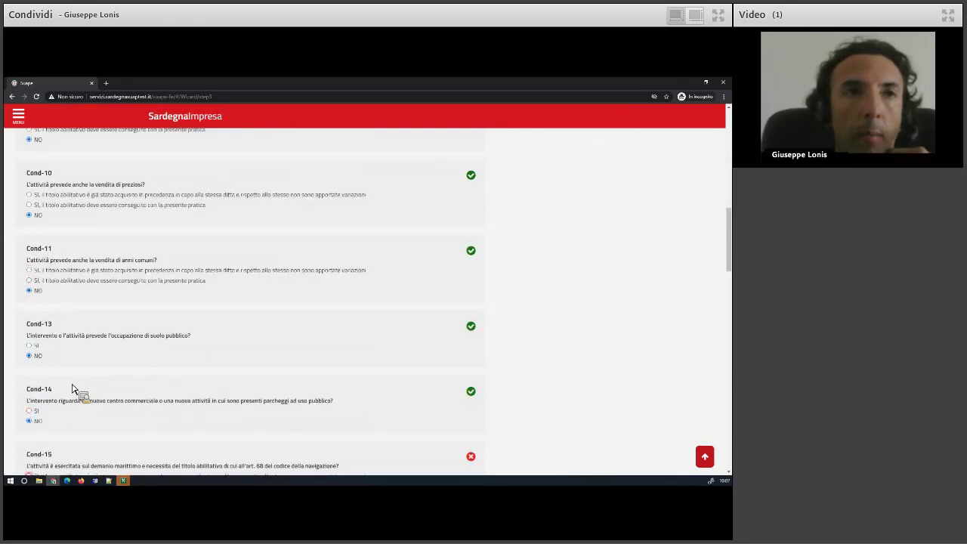
pyautogui.scroll(-2, 72, 388)
pyautogui.click(39, 346)
pyautogui.click(41, 428)
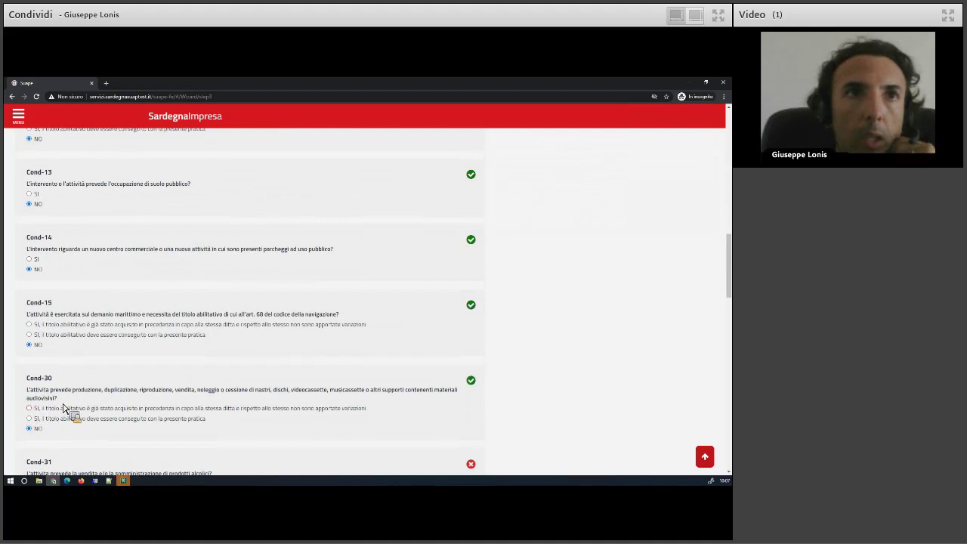
pyautogui.scroll(-5, 53, 363)
pyautogui.click(42, 317)
pyautogui.scroll(7, 204, 375)
pyautogui.scroll(5, 204, 376)
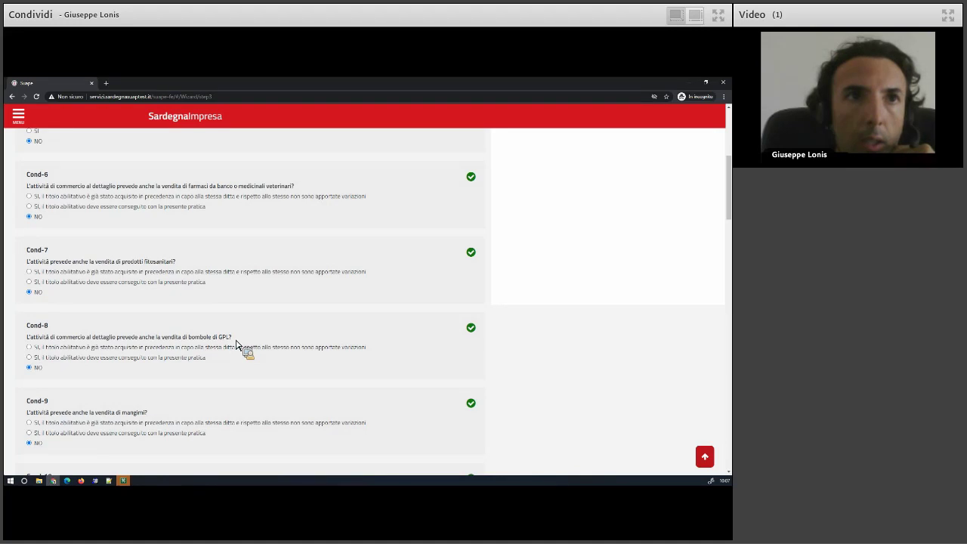
pyautogui.moveTo(237, 344); pyautogui.dragTo(114, 343)
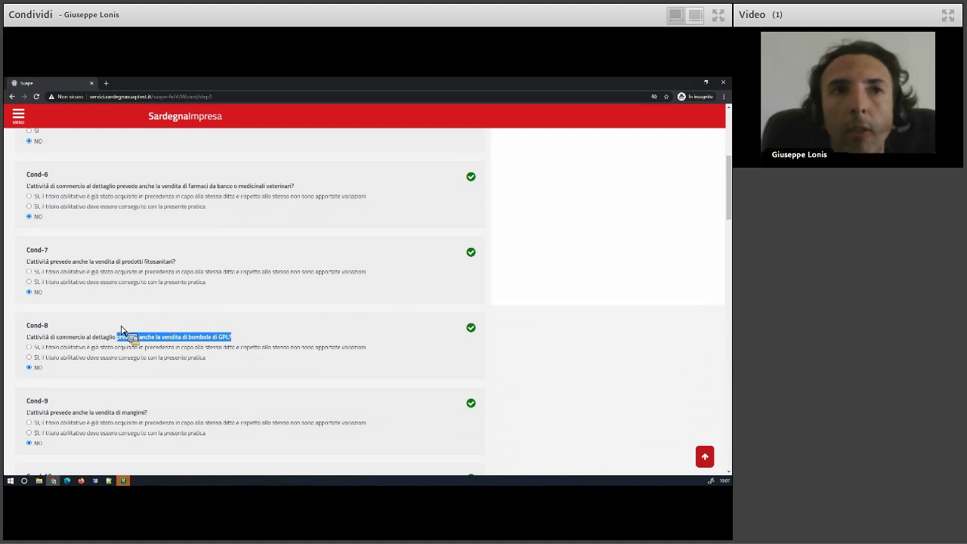
# Answer NO for Cond-150 and Cond-151 and declare the activity exempt from acoustic documentation.
pyautogui.scroll(-3, 121, 330)
pyautogui.scroll(-3, 121, 330)
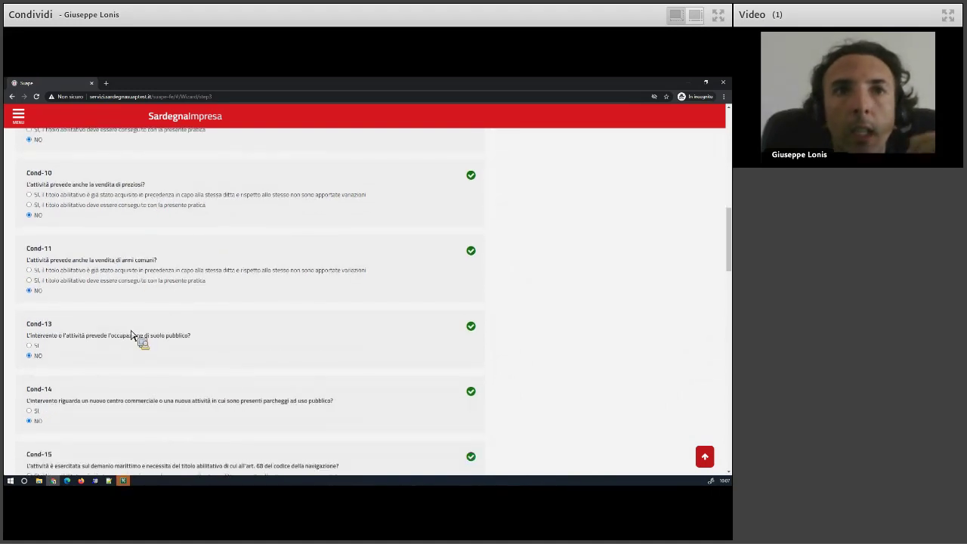
pyautogui.scroll(-3, 113, 352)
pyautogui.scroll(-3, 54, 381)
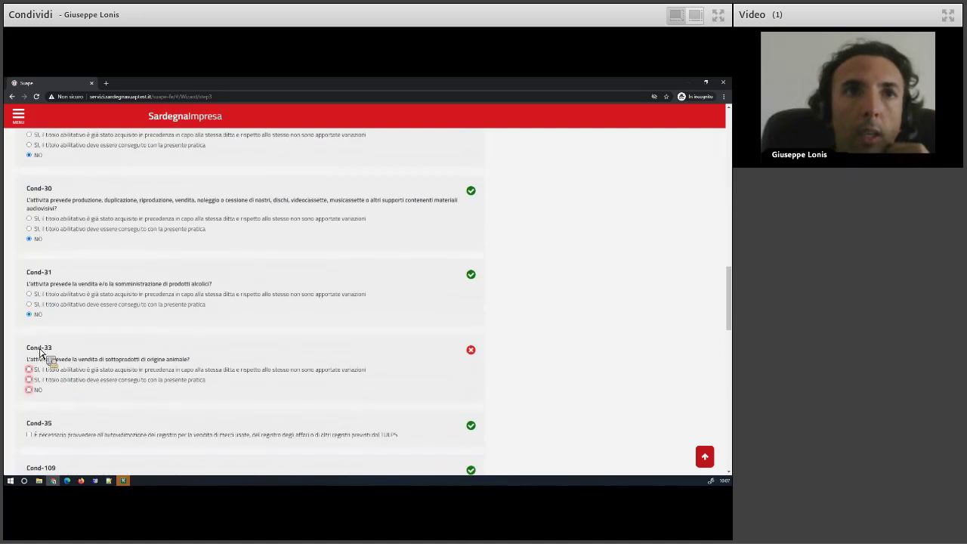
pyautogui.scroll(-3, 49, 356)
pyautogui.scroll(-3, 53, 375)
pyautogui.click(53, 376)
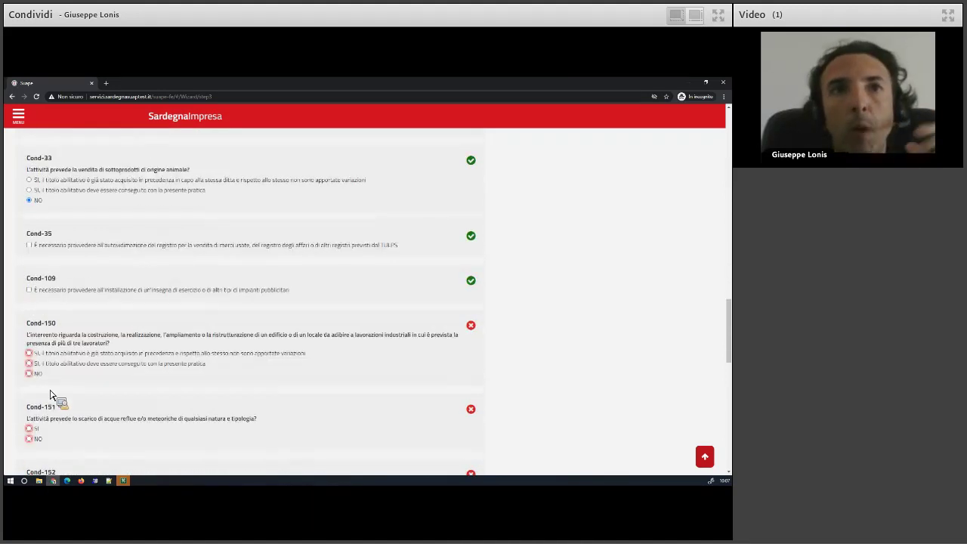
pyautogui.click(42, 441)
pyautogui.scroll(-4, 69, 422)
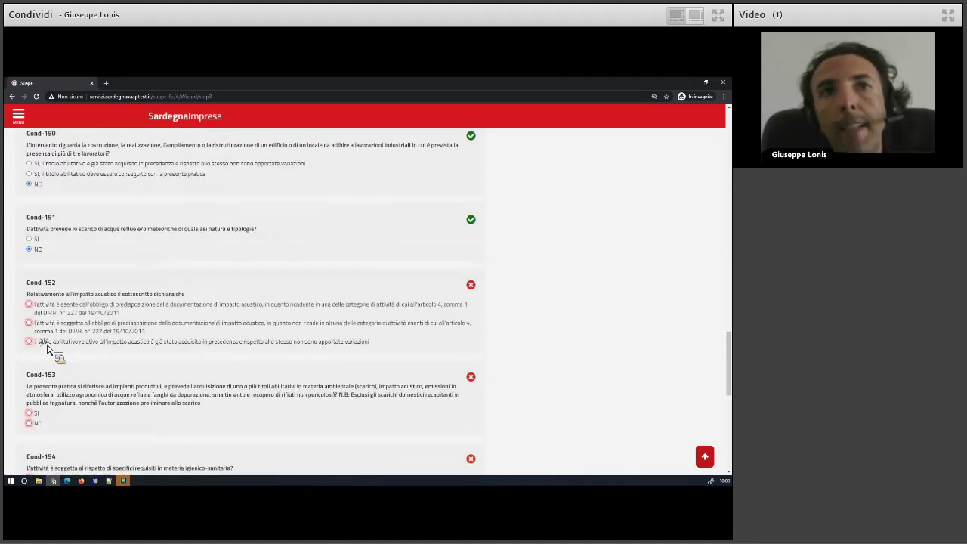
pyautogui.click(43, 308)
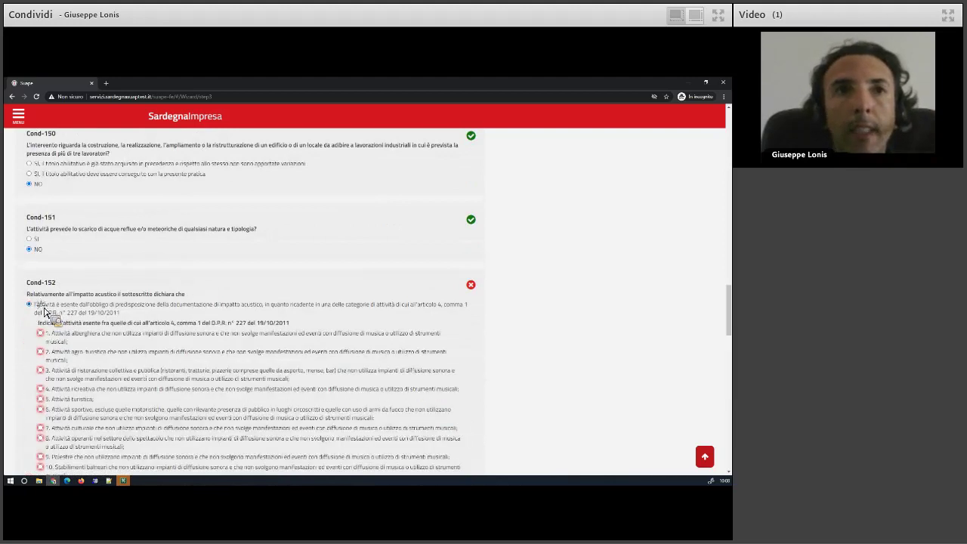
# Answer NO for Cond-153, choose its first applicable case, and advance to module filling.
pyautogui.scroll(-5, 52, 360)
pyautogui.scroll(-4, 53, 361)
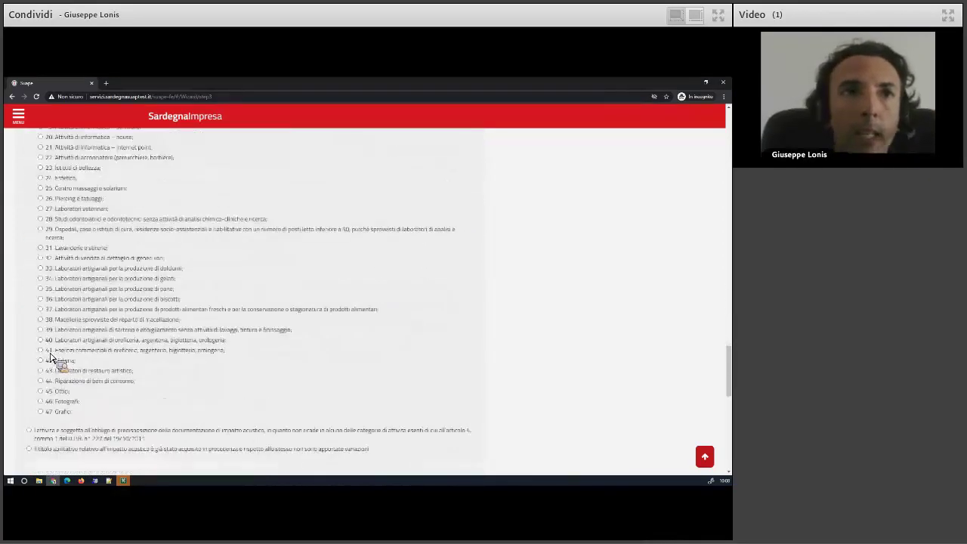
pyautogui.scroll(-5, 95, 370)
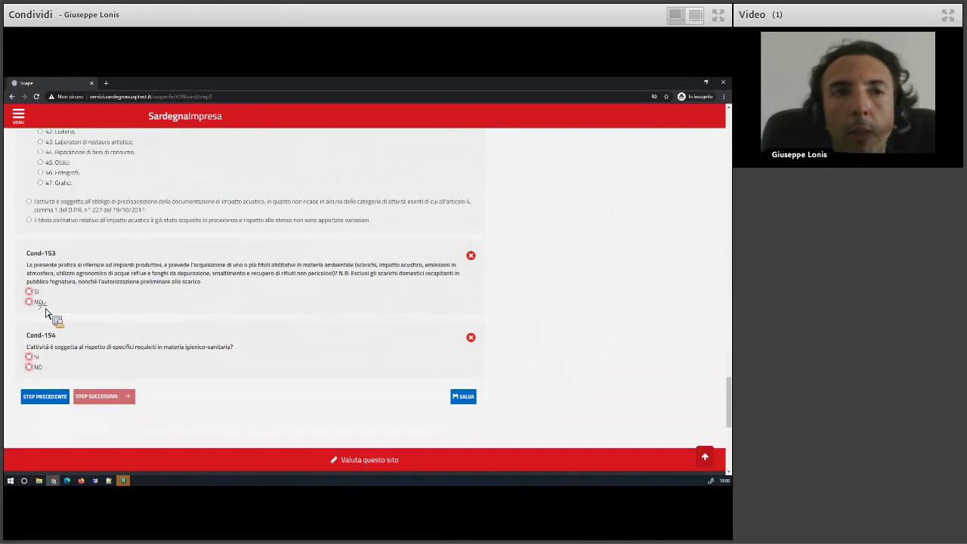
pyautogui.click(39, 302)
pyautogui.click(57, 323)
pyautogui.scroll(-1, 65, 396)
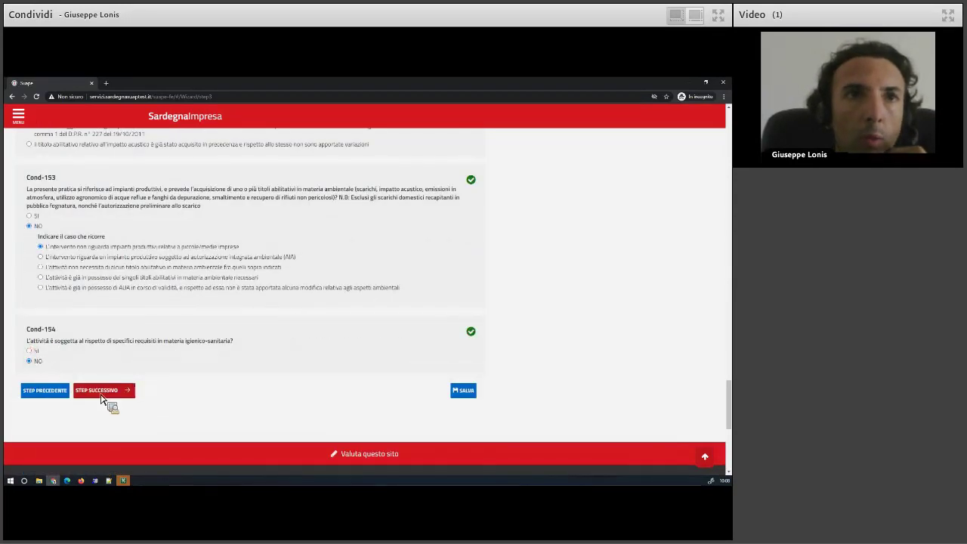
pyautogui.click(102, 392)
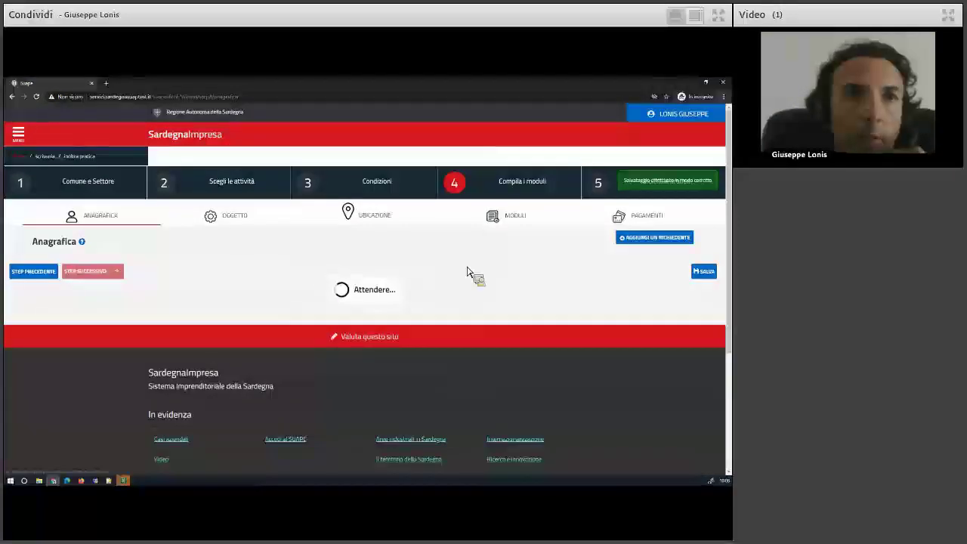
# Import Richiedente 1's details from the user's own Rubrica contact and save them.
pyautogui.click(572, 269)
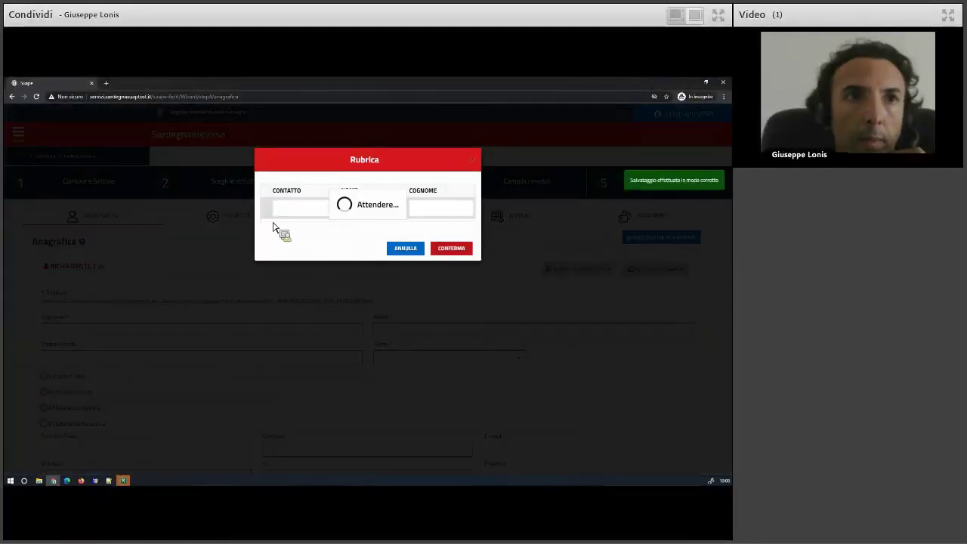
pyautogui.click(273, 224)
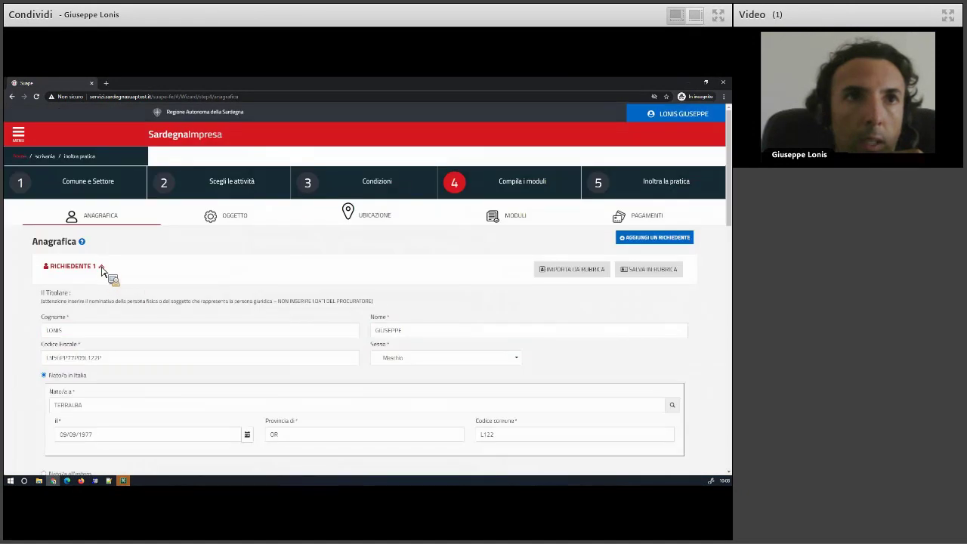
pyautogui.click(101, 270)
pyautogui.click(100, 310)
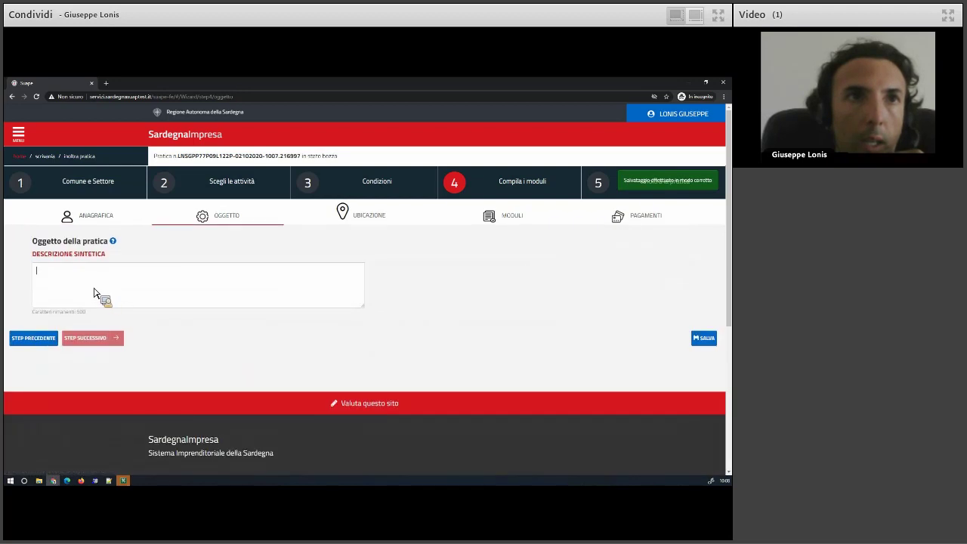
# Enter 'Test esercizio di vicinato' as the Descrizione sintetica and continue to Ubicazione.
pyautogui.write('Test es')
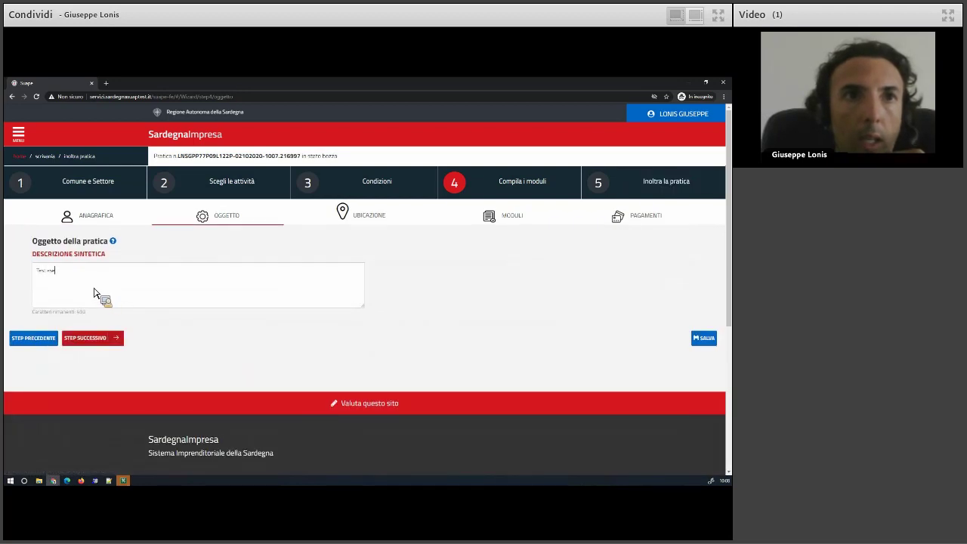
pyautogui.write('ercizio di vicinato')
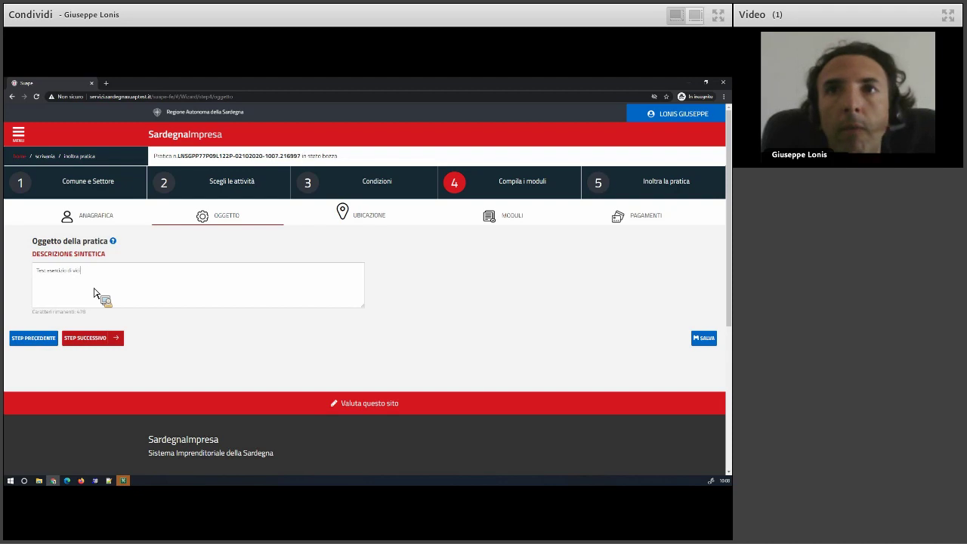
pyautogui.click(97, 346)
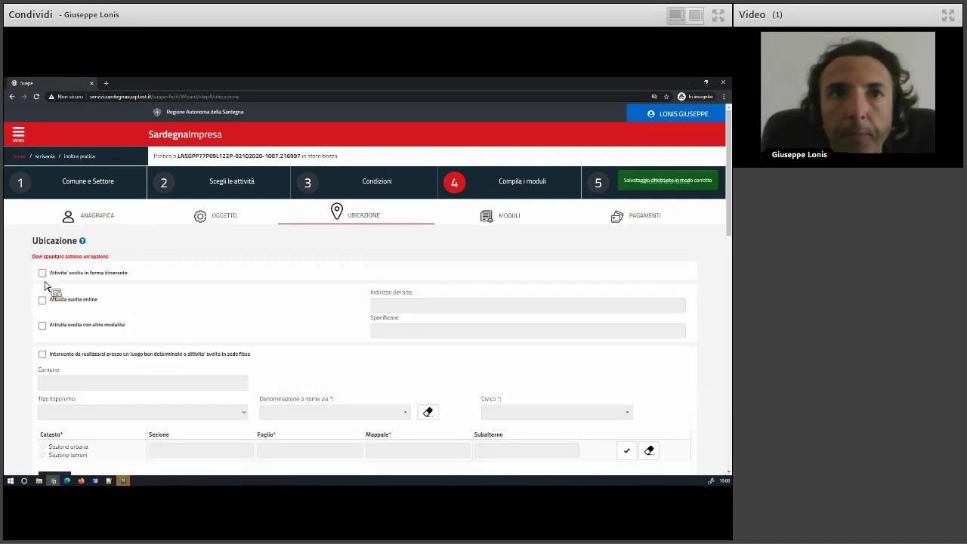
# Tick "Attivita' svolta in forma itinerante" in Ubicazione and continue to the B1 module.
pyautogui.click(42, 273)
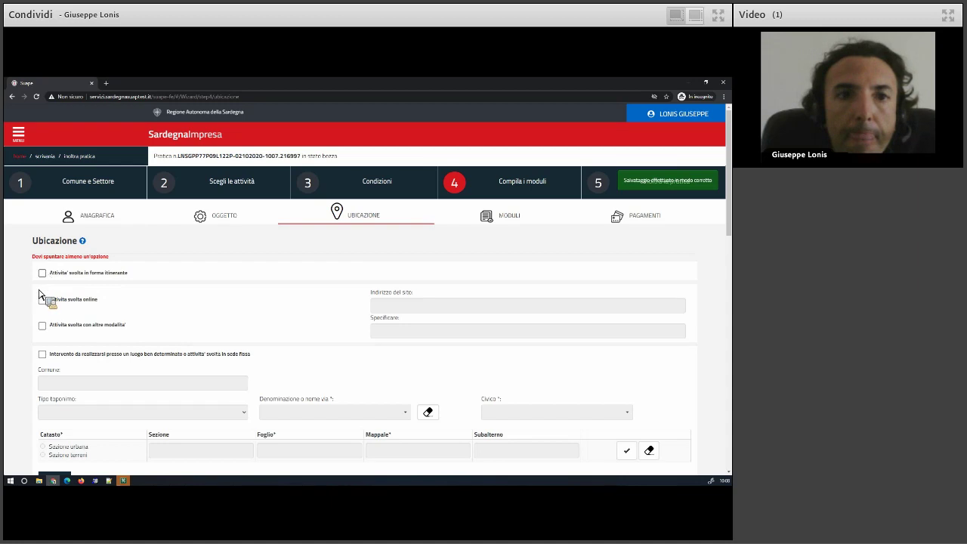
pyautogui.scroll(-2, 9, 321)
pyautogui.scroll(-6, 14, 324)
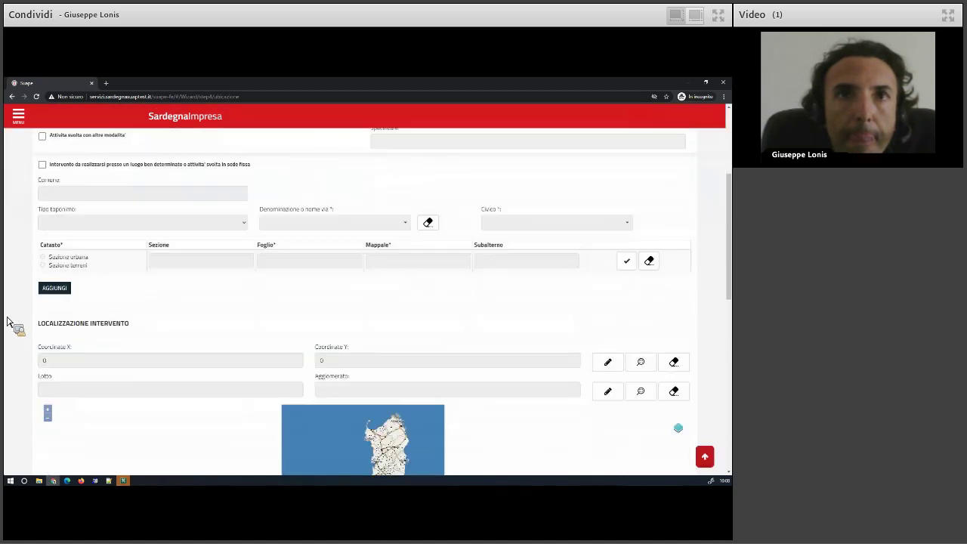
pyautogui.scroll(1, 108, 307)
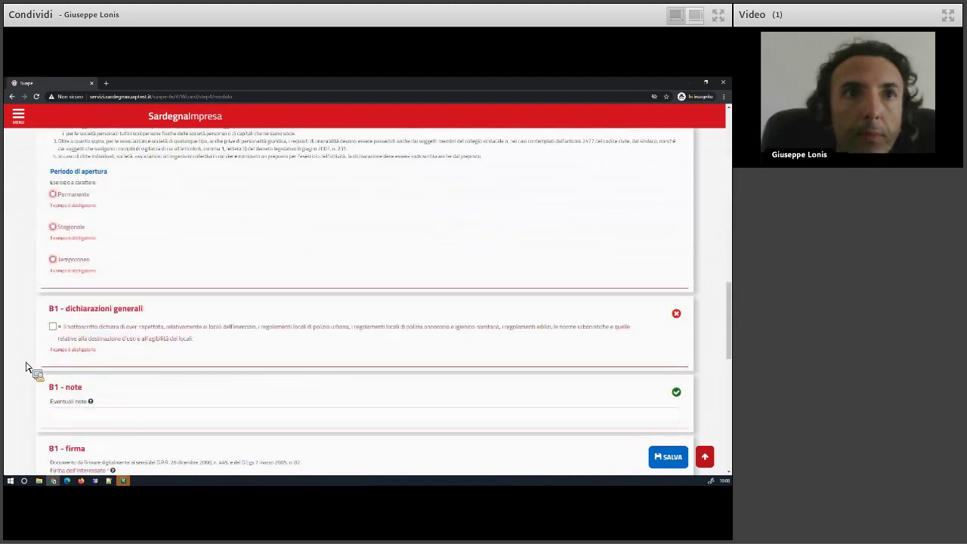
# Upload the signed procura.pdf.p7m as the B1 Planimetria QUOTATA attachment, then add a second Planimetria row.
pyautogui.scroll(-5, 25, 368)
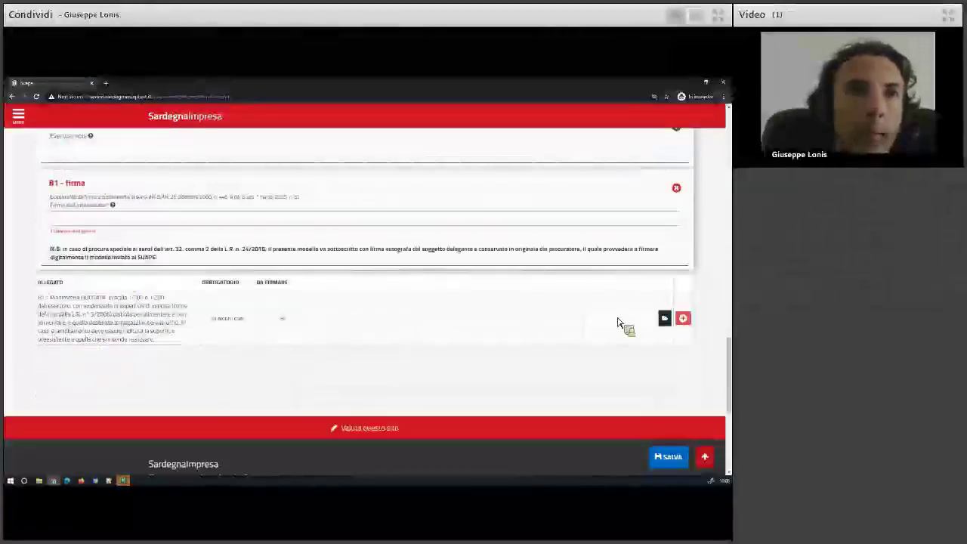
pyautogui.click(665, 319)
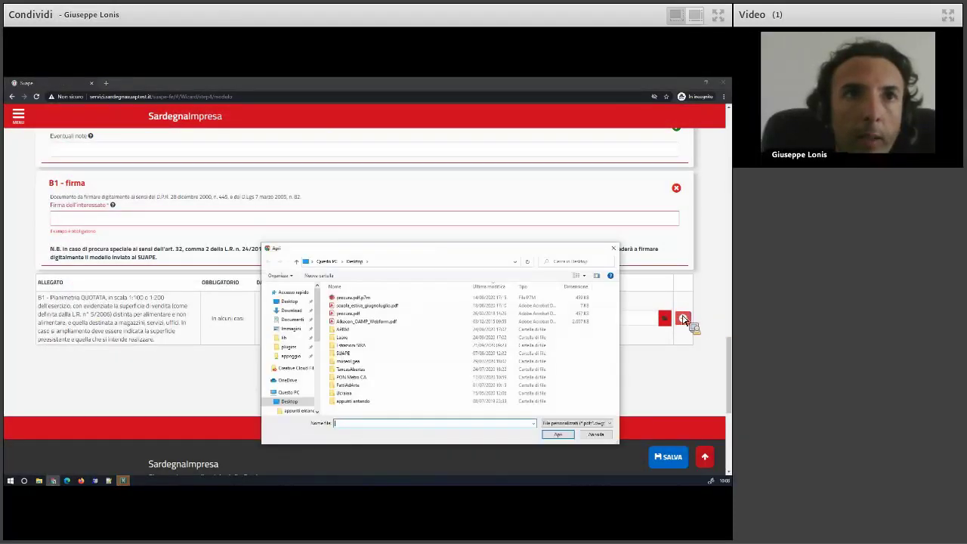
pyautogui.click(364, 314)
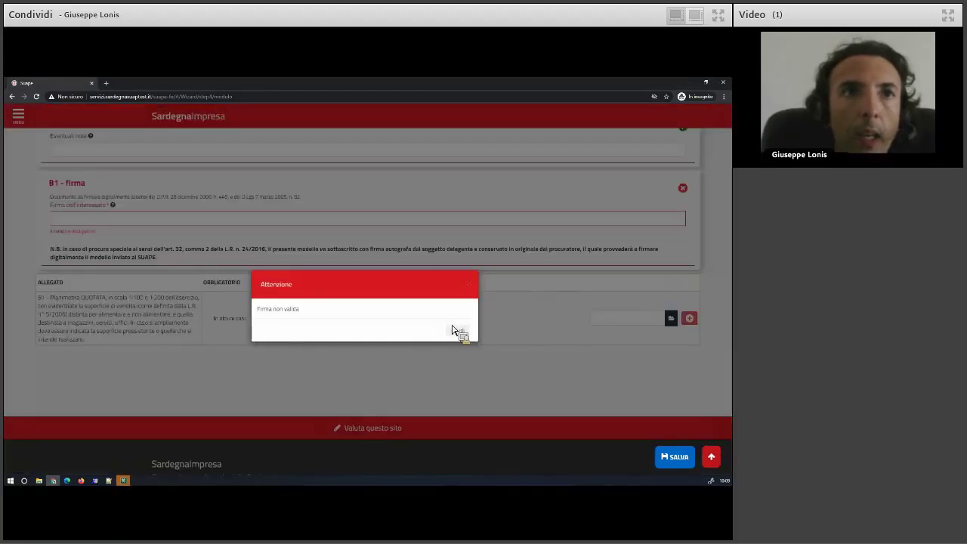
pyautogui.click(458, 332)
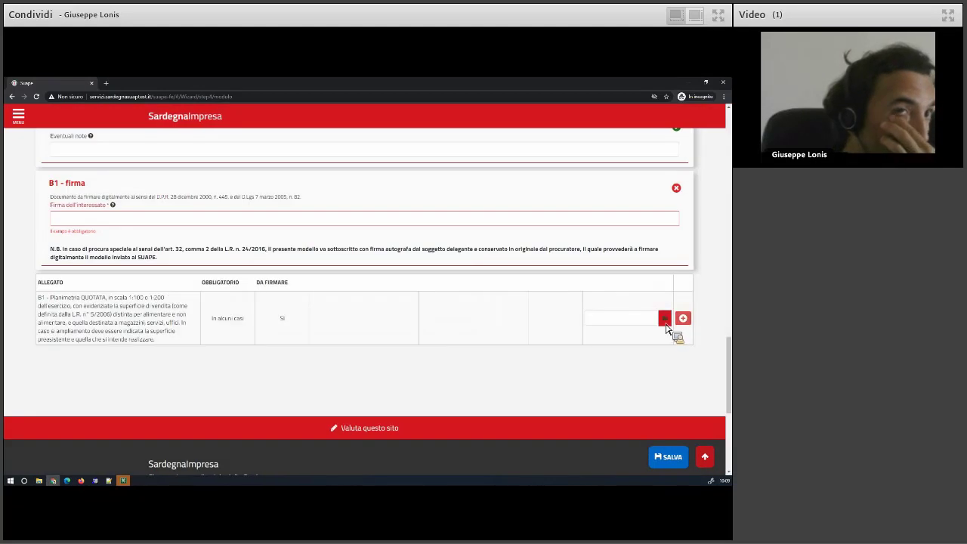
pyautogui.click(278, 305)
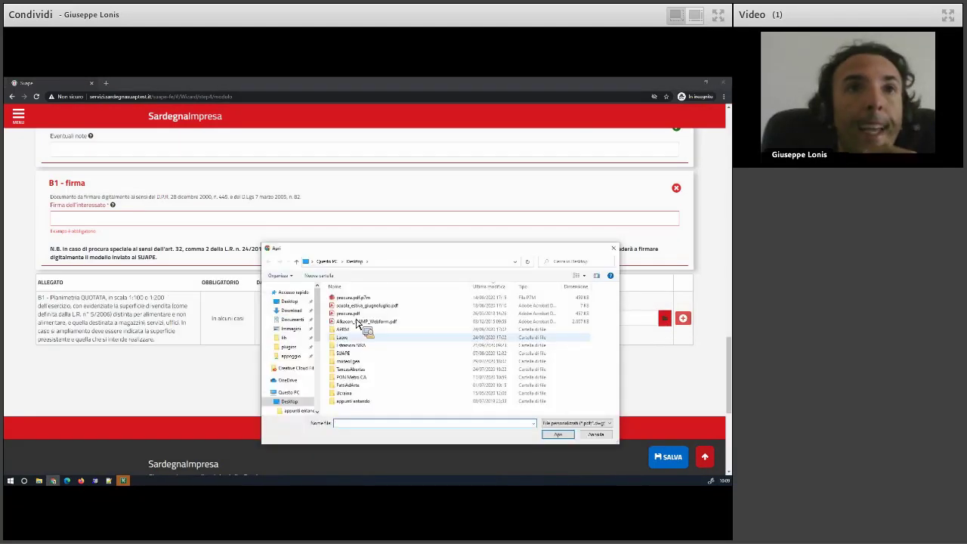
pyautogui.click(354, 313)
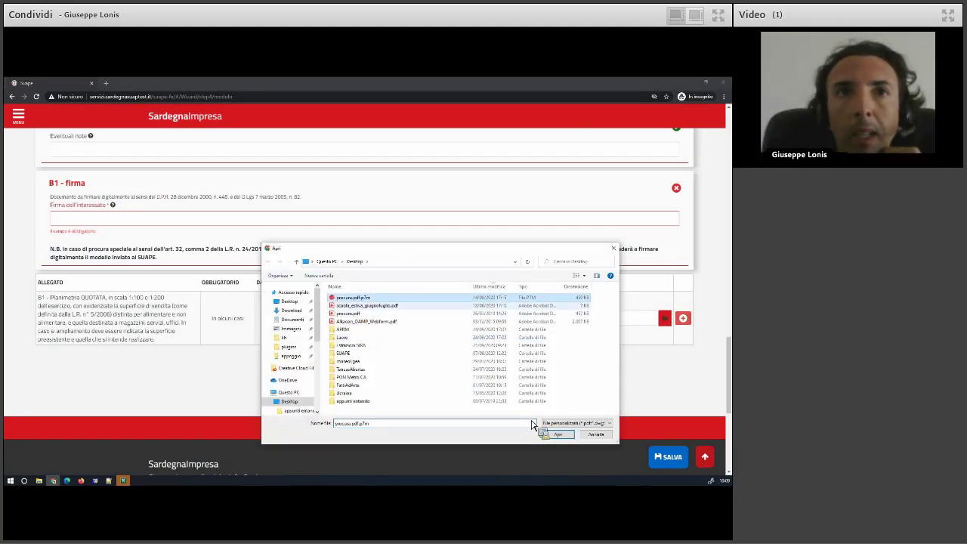
pyautogui.click(557, 434)
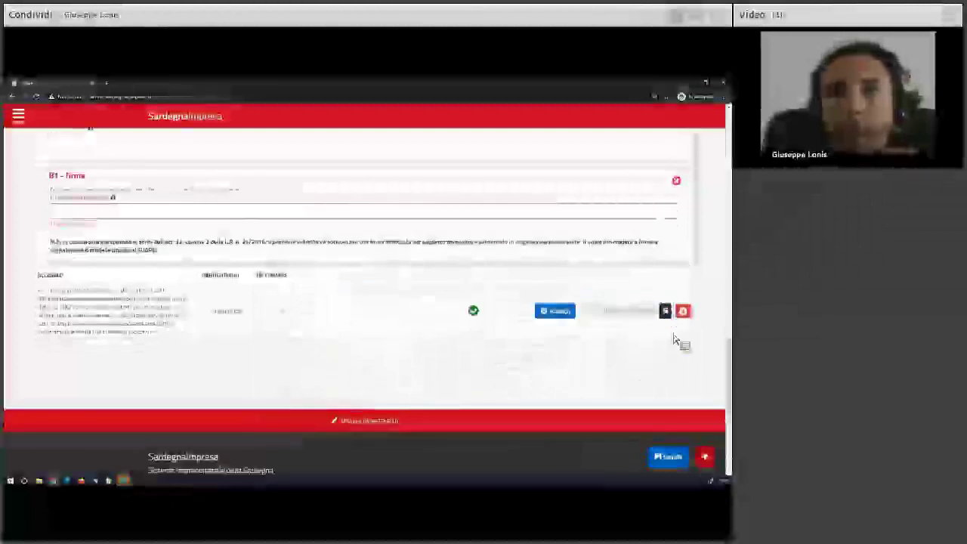
pyautogui.click(683, 312)
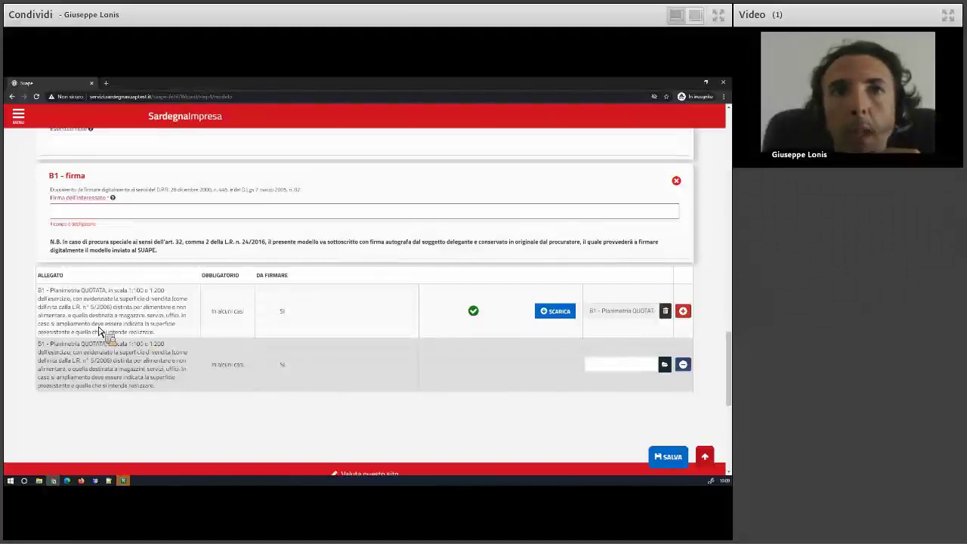
# Add a row and retry uploading procura.pdf.p7m, then delete the empty rows after the duplicate-name alert.
pyautogui.click(683, 312)
pyautogui.scroll(-2, 253, 391)
pyautogui.scroll(3, 253, 391)
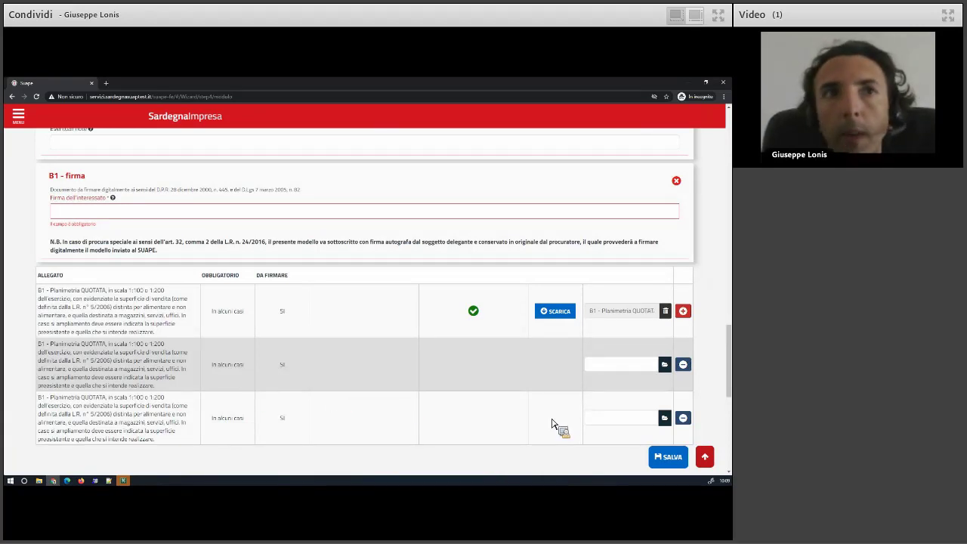
pyautogui.click(665, 364)
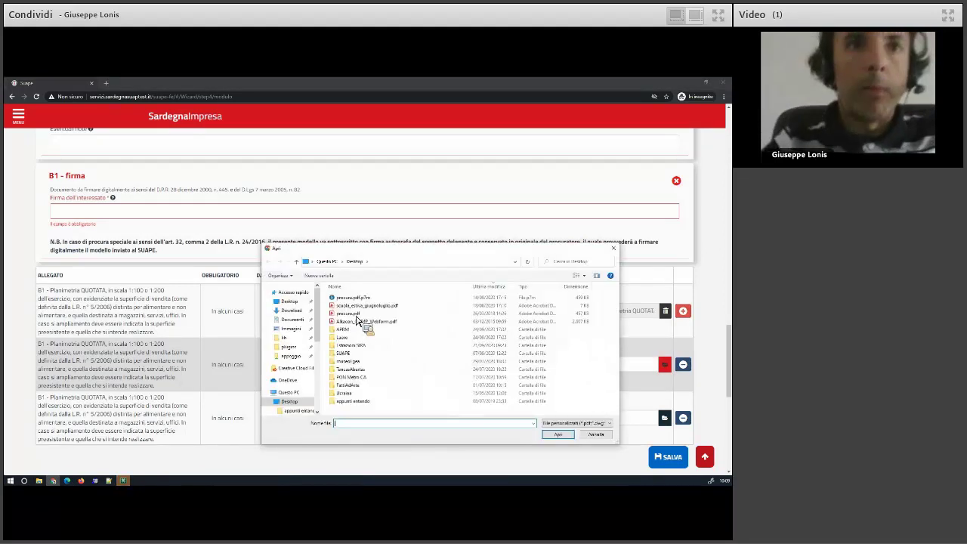
pyautogui.click(355, 299)
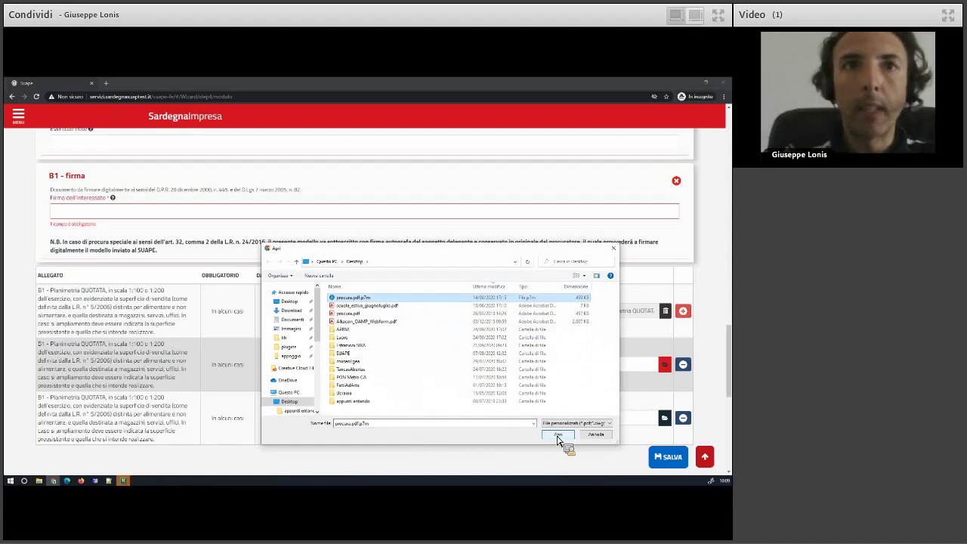
pyautogui.click(558, 436)
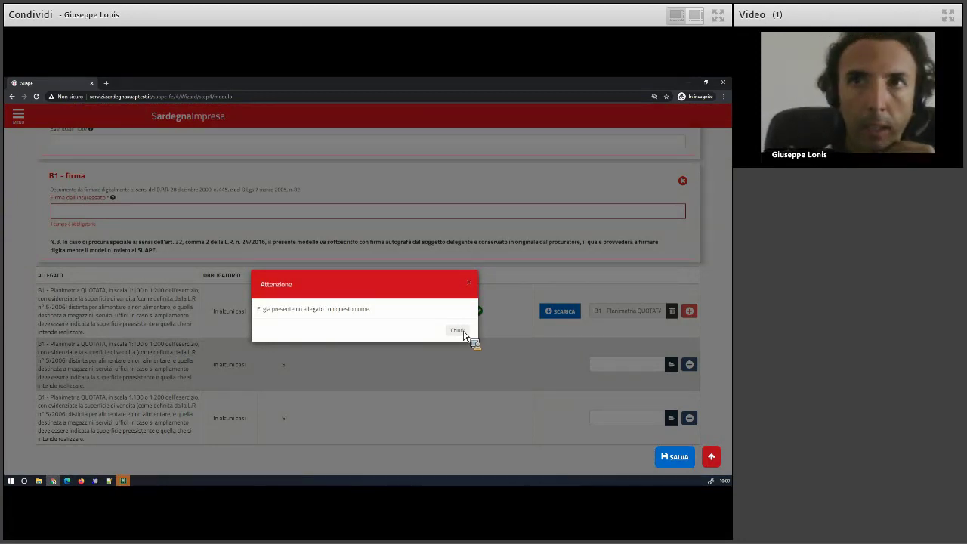
pyautogui.click(460, 331)
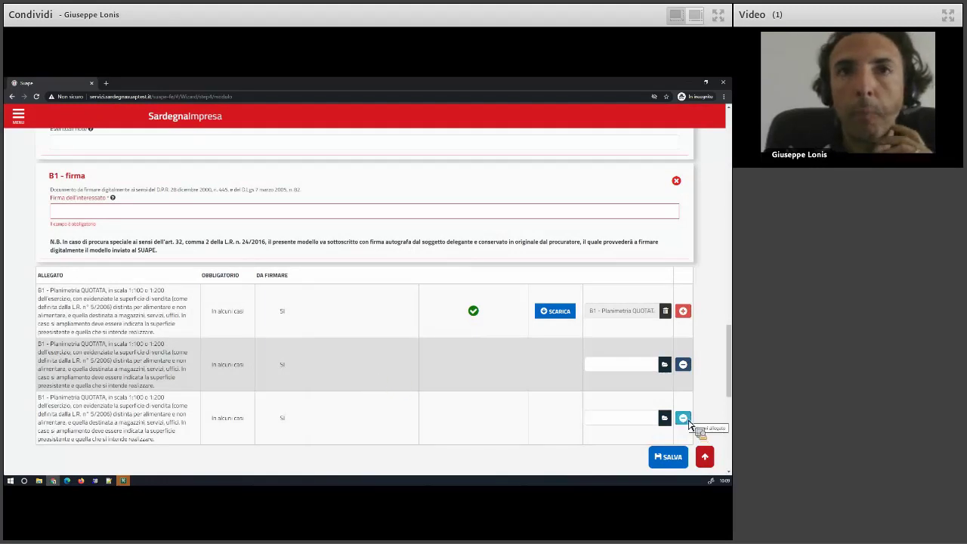
pyautogui.click(685, 370)
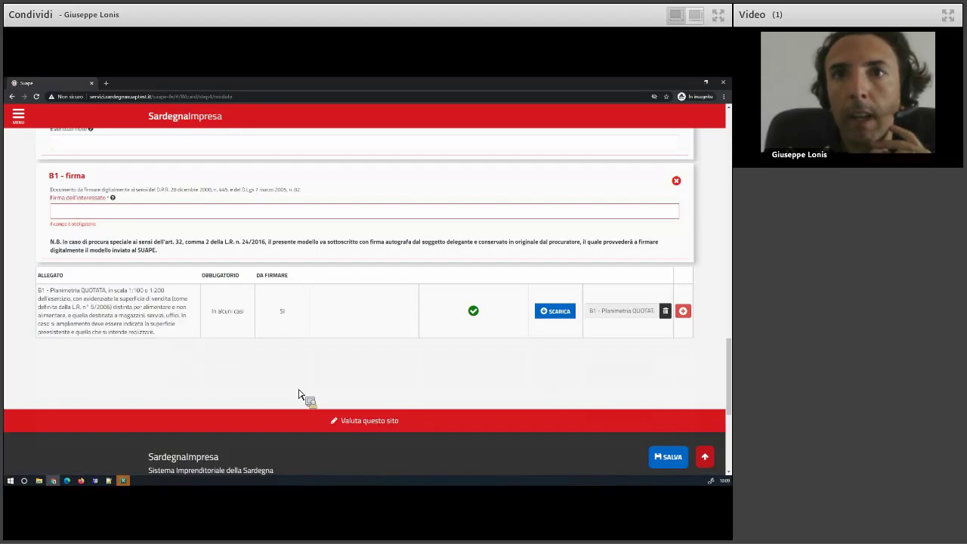
# Save the B1 floor-plan module and return to the step 4 Moduli list.
pyautogui.scroll(3, 301, 394)
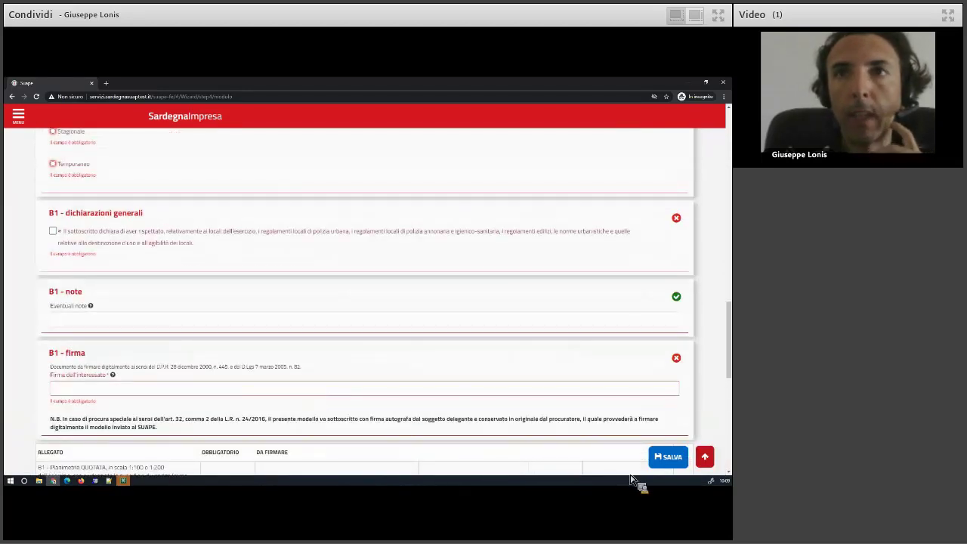
pyautogui.scroll(2, 679, 467)
pyautogui.click(677, 462)
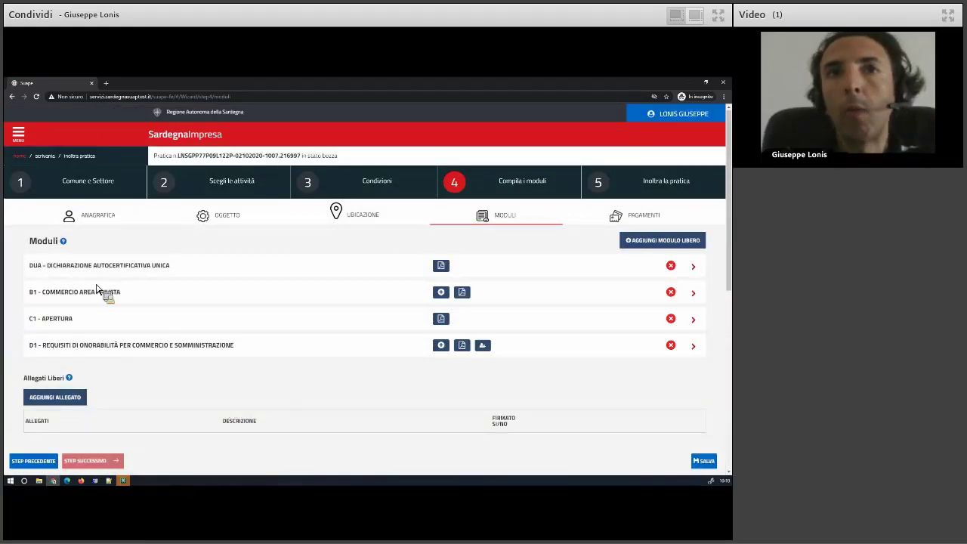
pyautogui.click(371, 194)
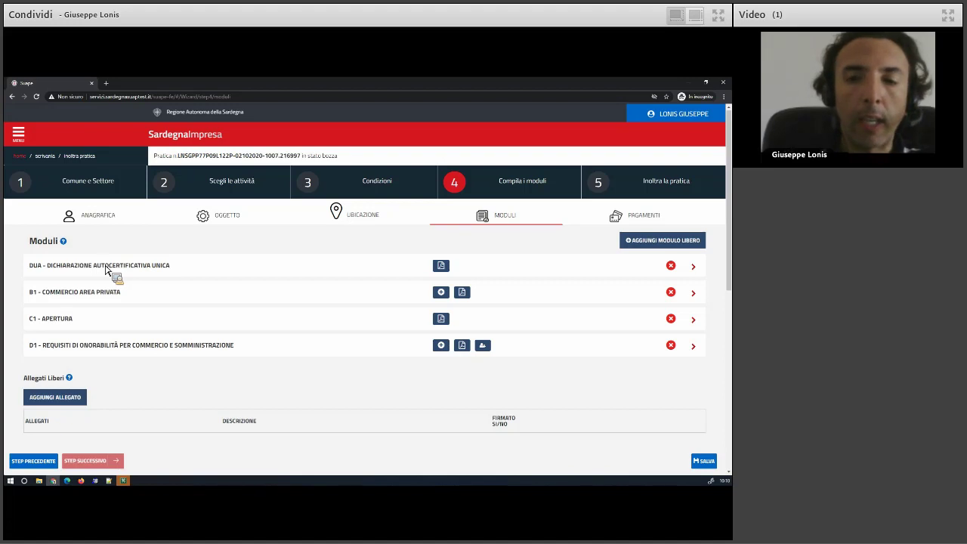
# Swap the Avvio attività intervention for Adempimenti accessori, then step back toward the sector choice.
pyautogui.click(229, 187)
pyautogui.click(27, 313)
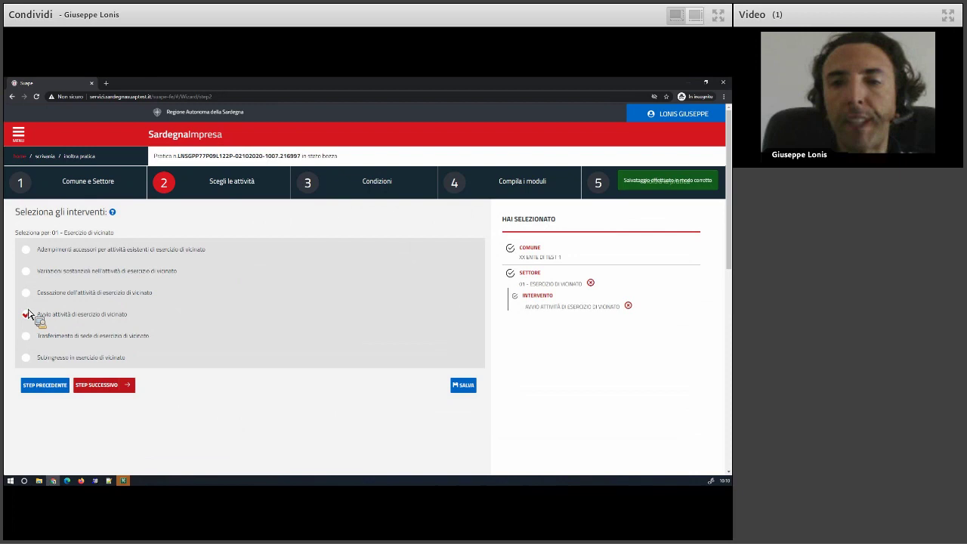
pyautogui.click(65, 250)
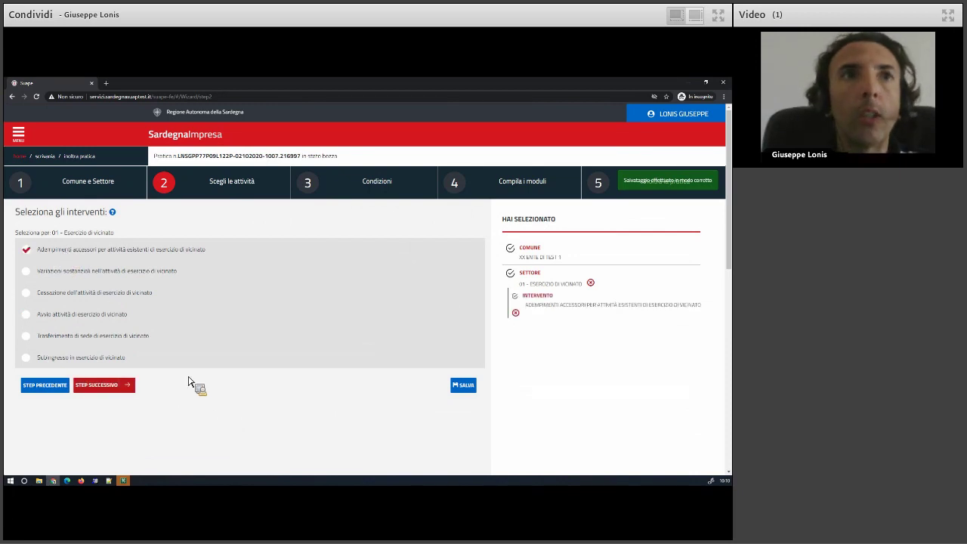
pyautogui.click(107, 387)
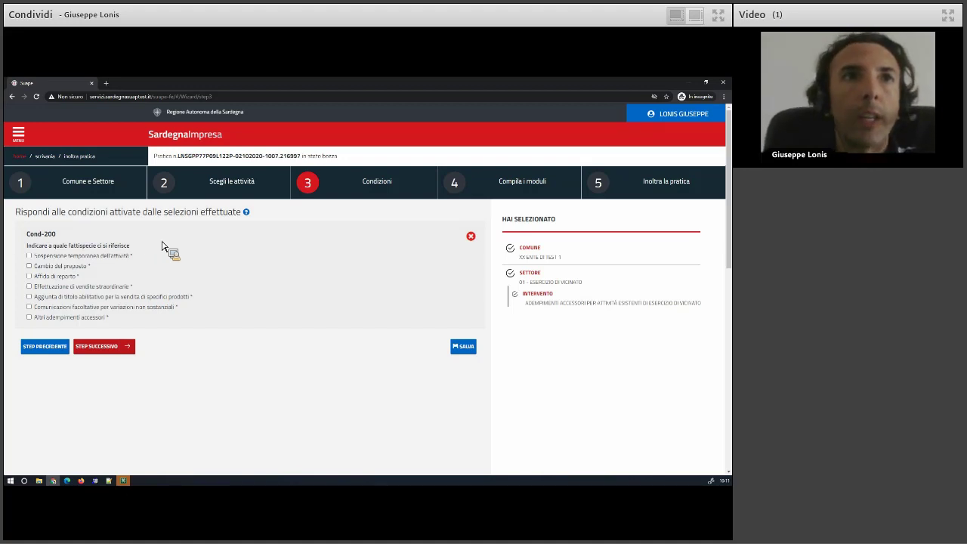
pyautogui.click(47, 349)
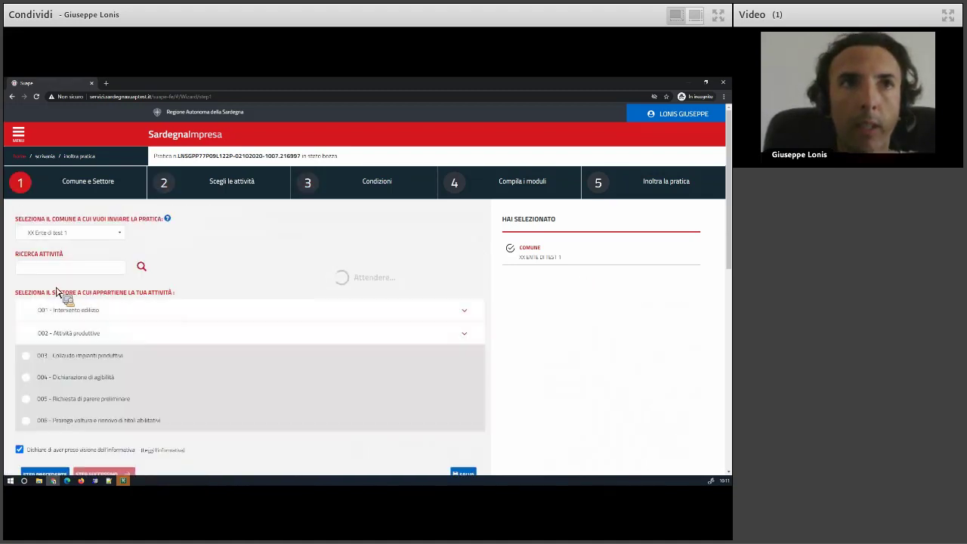
# Choose sector 01 - Taxi under 002 Attività produttive > Taxi e NCC and continue to conditions.
pyautogui.click(69, 340)
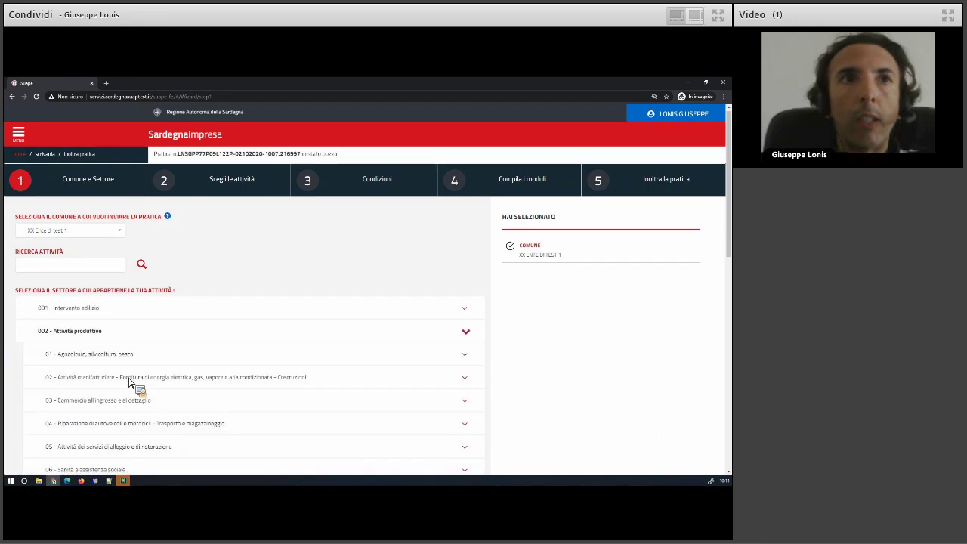
pyautogui.scroll(-2, 113, 378)
pyautogui.click(93, 338)
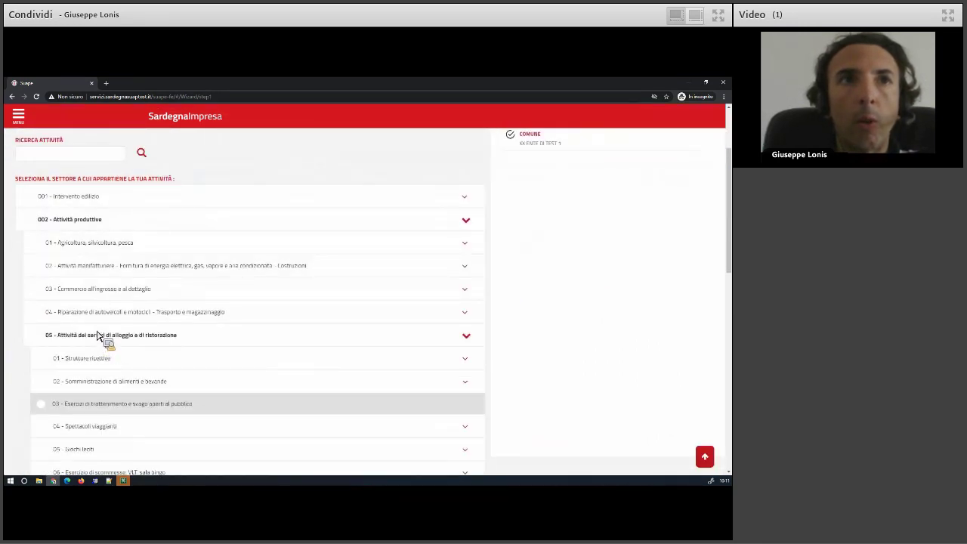
pyautogui.click(113, 313)
pyautogui.click(123, 358)
pyautogui.scroll(-2, 113, 336)
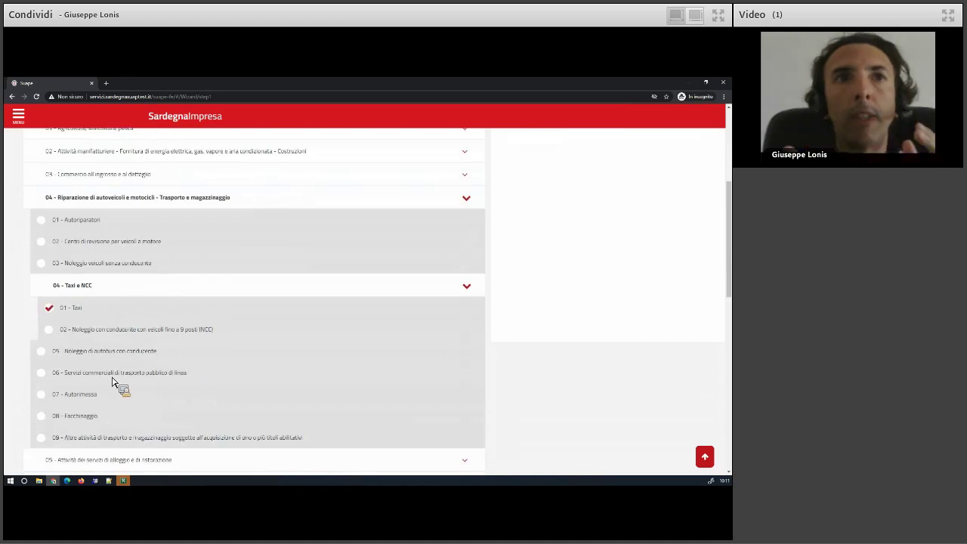
pyautogui.scroll(-5, 106, 389)
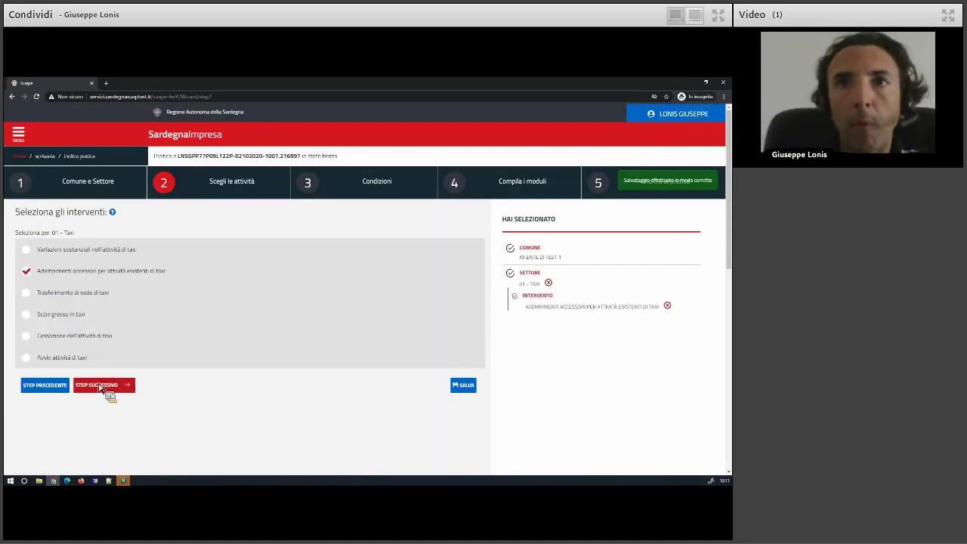
pyautogui.click(101, 387)
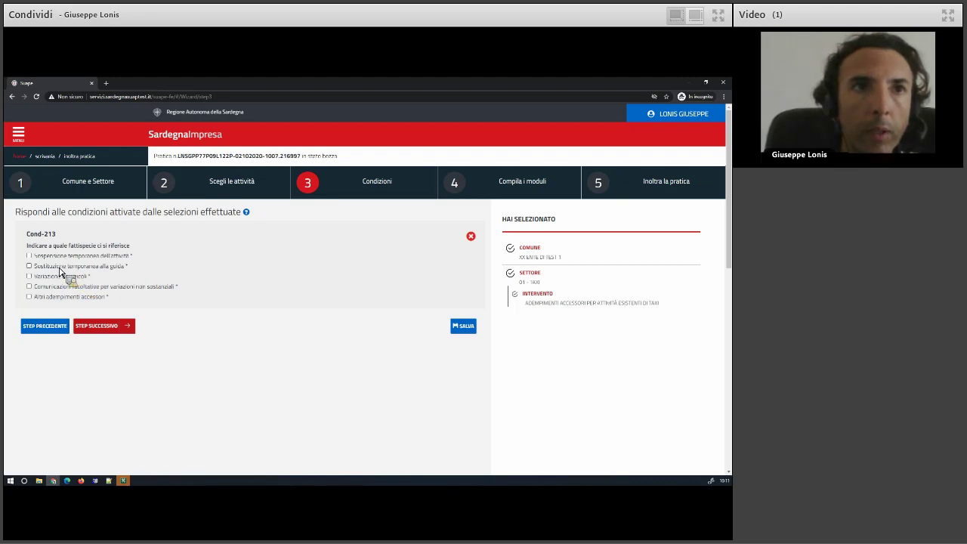
# Answer Cond-213 with Variazione dei veicoli instead of Sostituzione temporanea, then return to step 2.
pyautogui.click(121, 271)
pyautogui.click(104, 281)
pyautogui.click(86, 269)
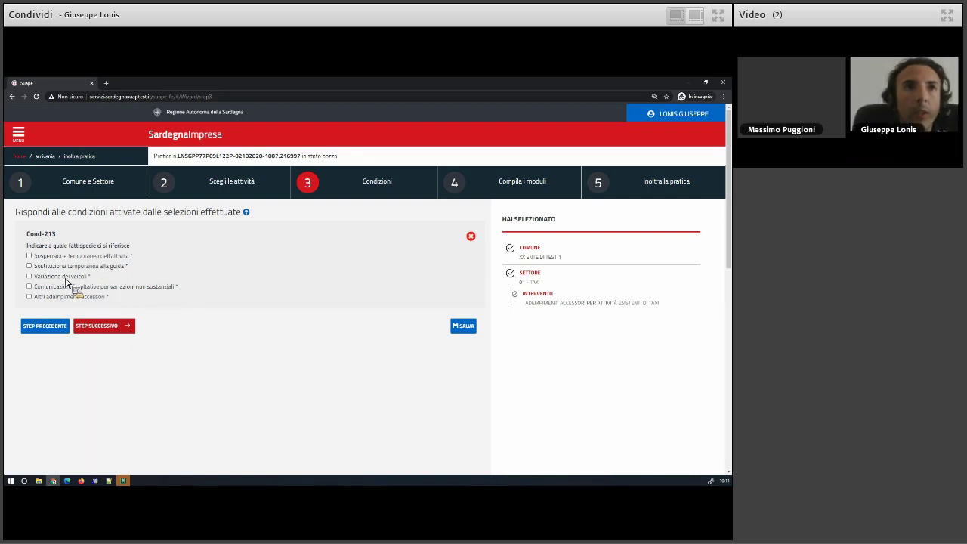
pyautogui.click(87, 278)
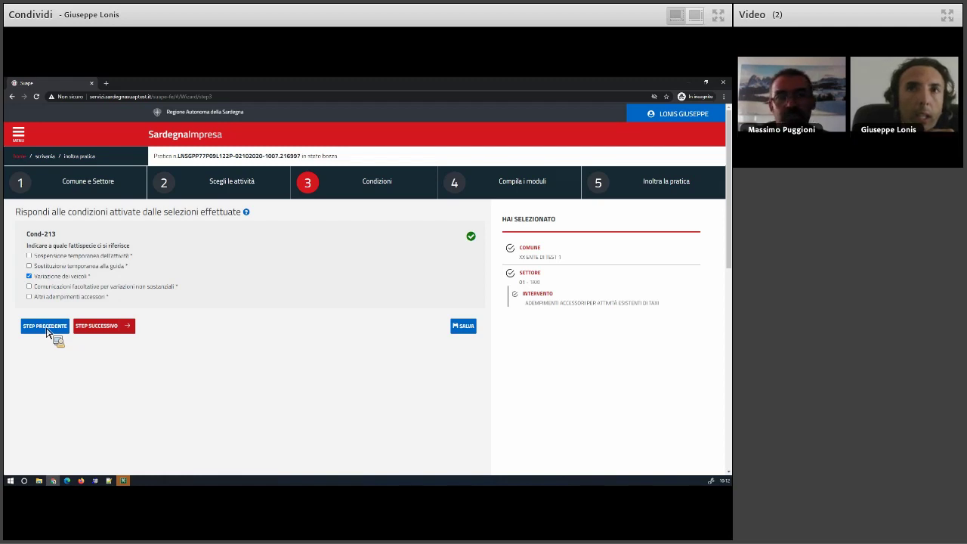
pyautogui.click(47, 332)
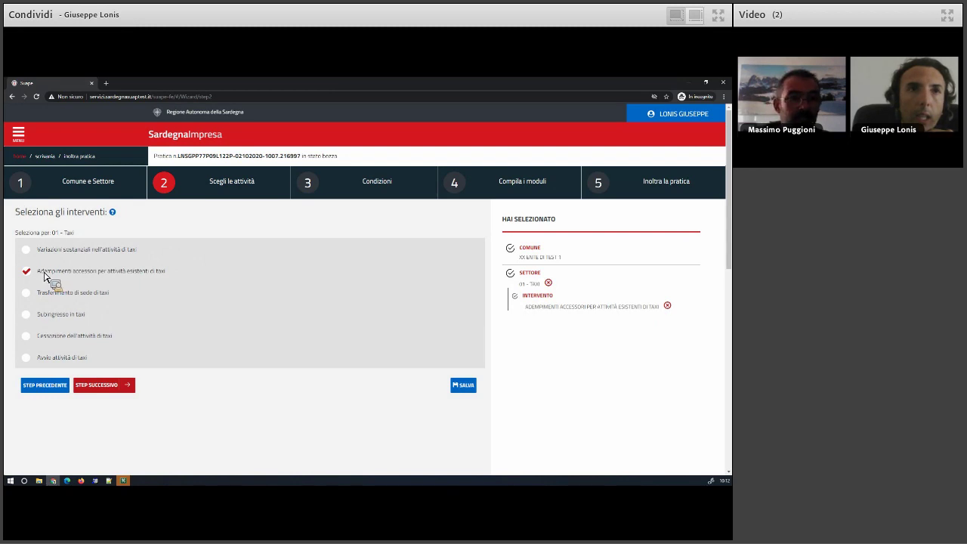
# Clear the taxi intervention and add sector 01 - Esercizio di vicinato under Commercio al dettaglio su aree private.
pyautogui.click(43, 274)
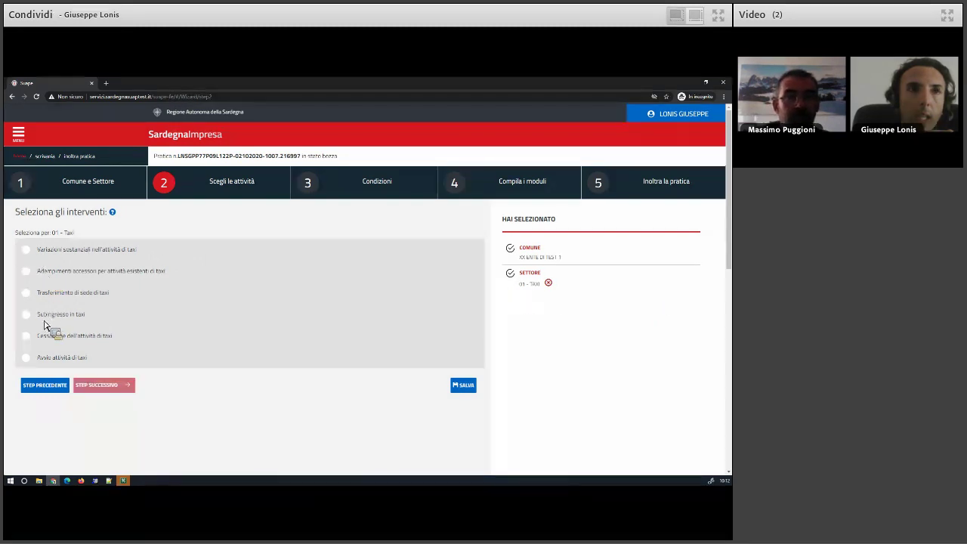
pyautogui.click(44, 386)
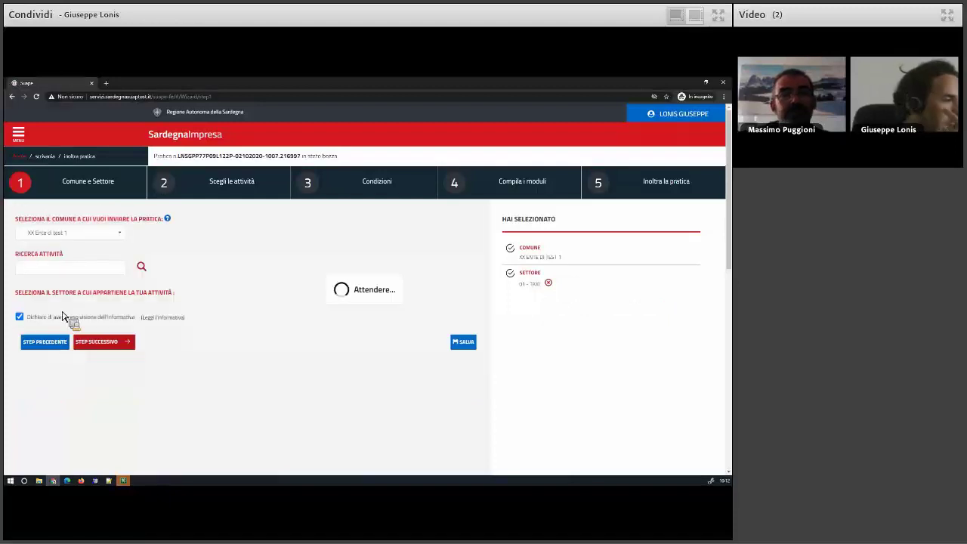
pyautogui.click(69, 336)
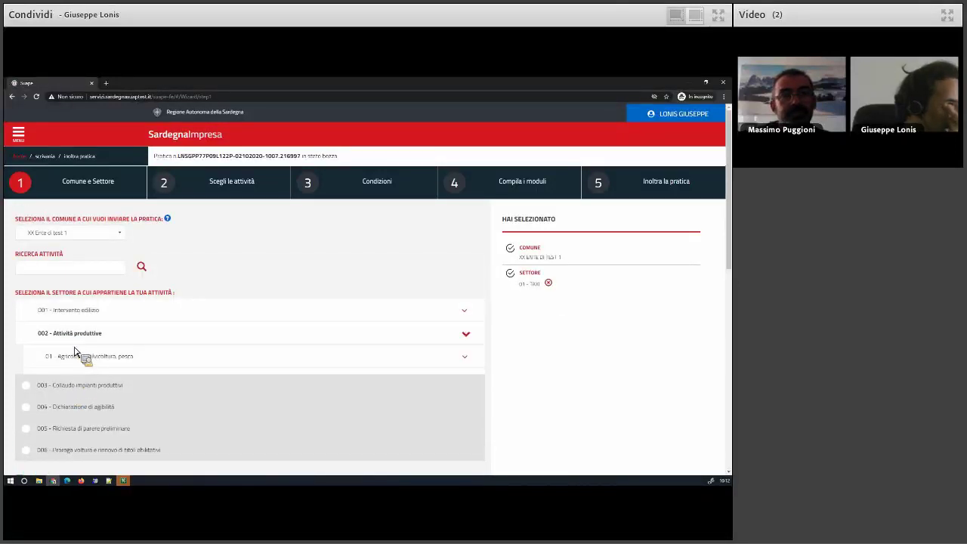
pyautogui.scroll(-1, 81, 358)
pyautogui.scroll(-1, 81, 358)
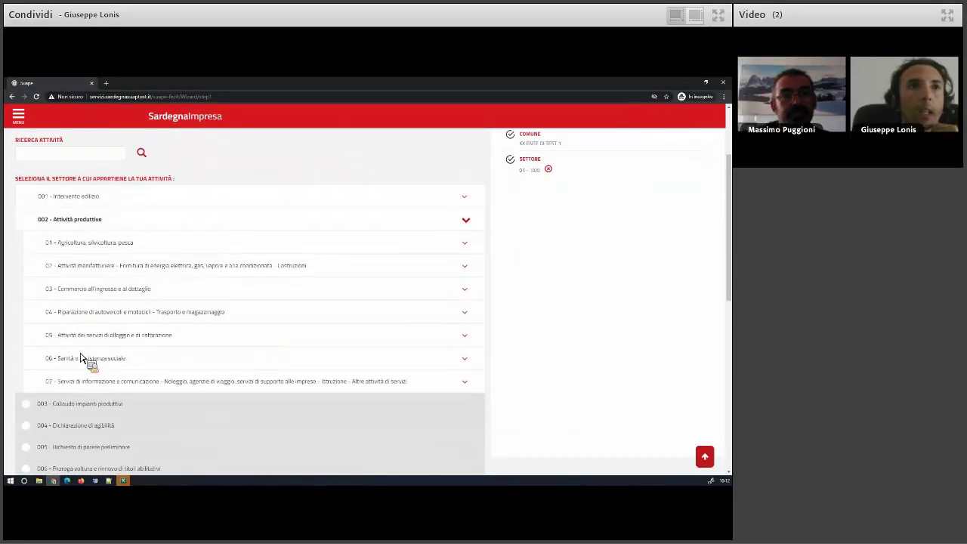
pyautogui.click(81, 295)
pyautogui.click(87, 324)
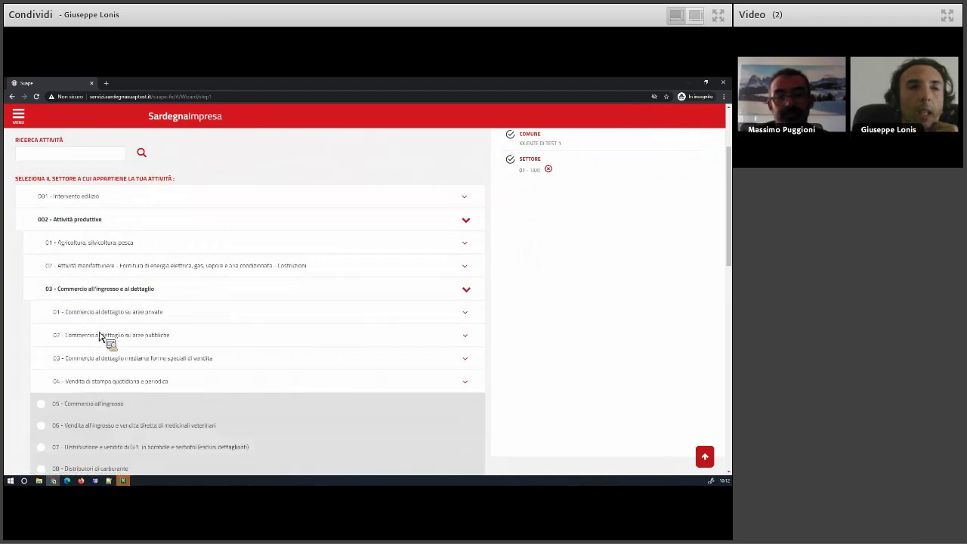
pyautogui.click(103, 339)
pyautogui.scroll(-10, 99, 378)
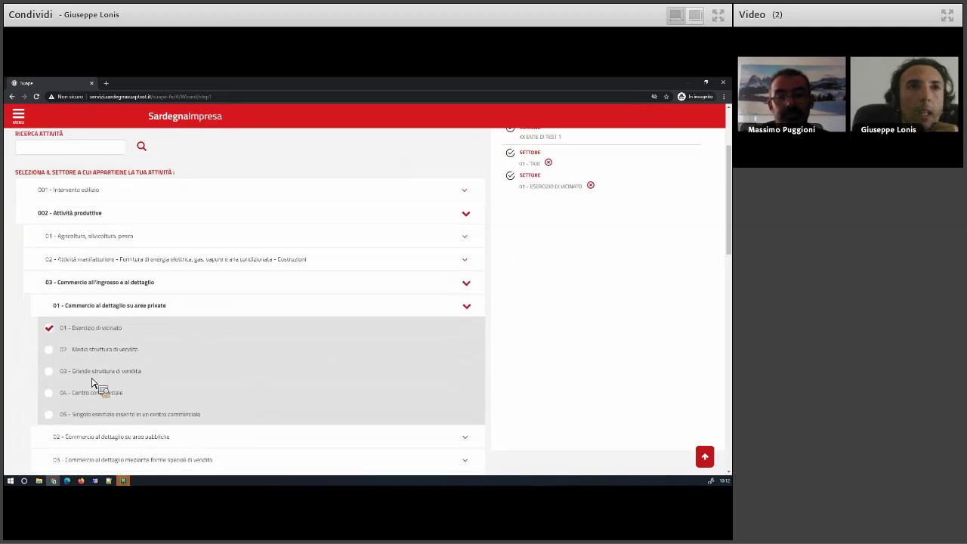
pyautogui.scroll(-1, 89, 385)
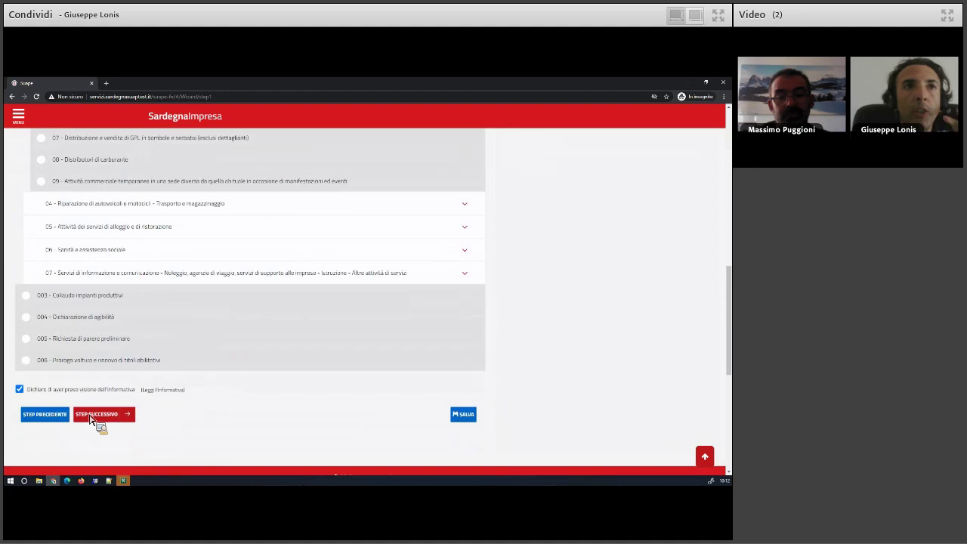
# Remove the TAXI sector and pick Cessazione dell'attività as the intervention.
pyautogui.click(95, 412)
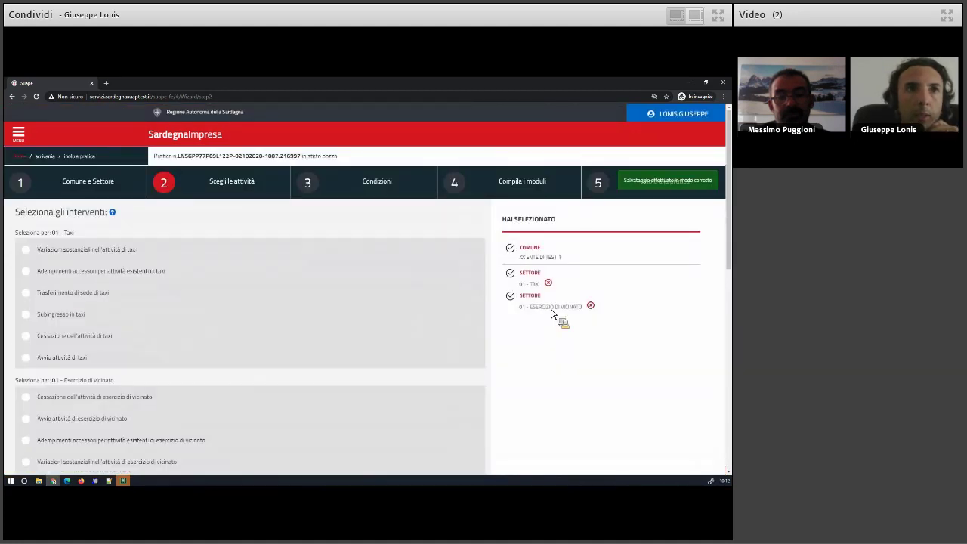
pyautogui.click(548, 283)
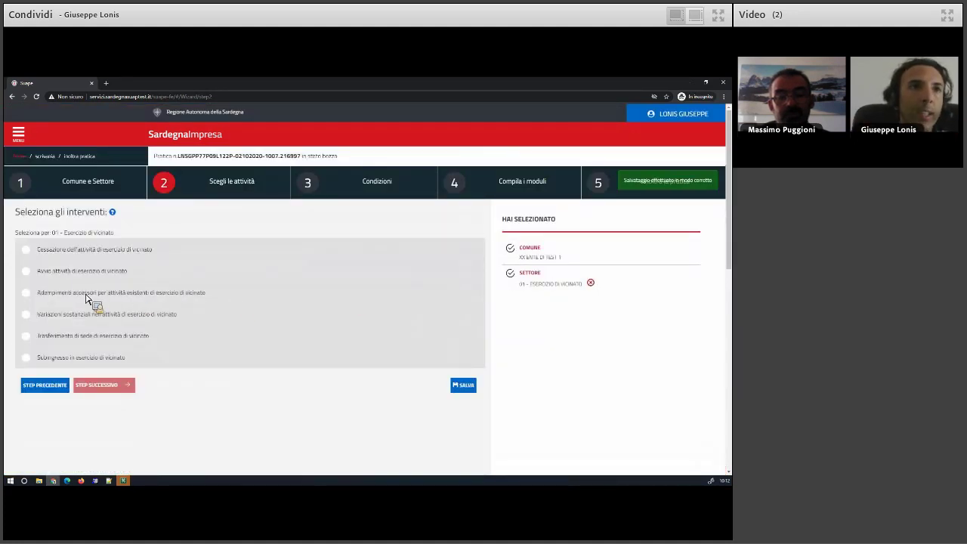
pyautogui.click(68, 253)
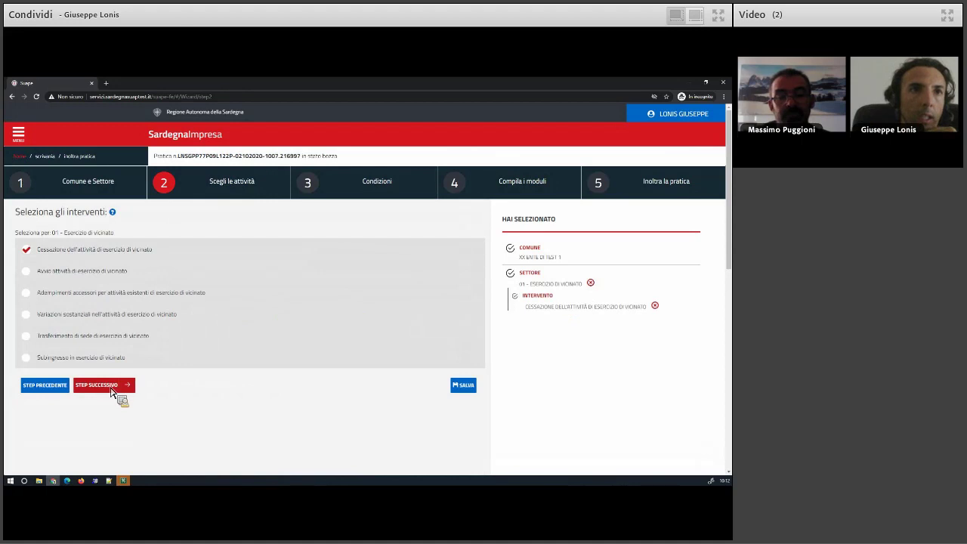
pyautogui.click(116, 384)
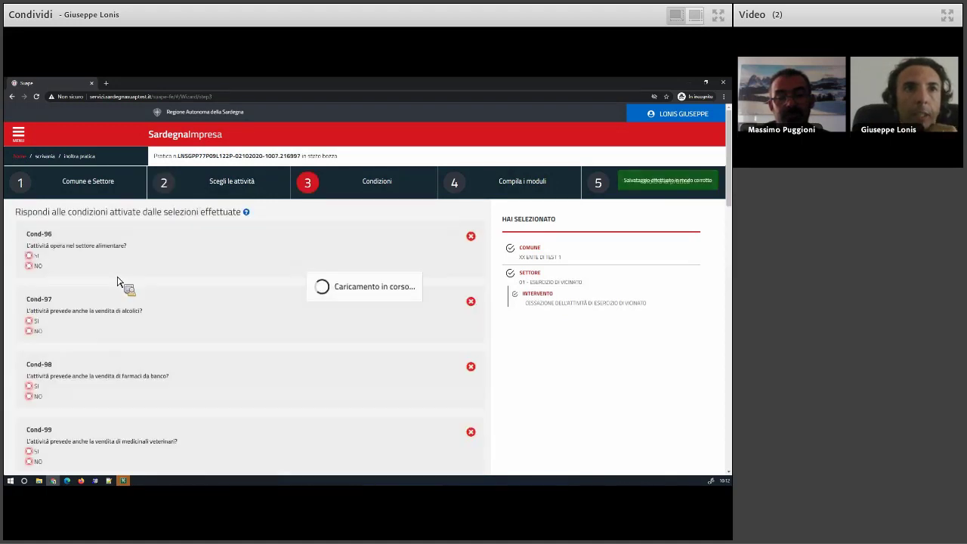
# Answer NO to conditions Cond-96 through Cond-102.
pyautogui.click(37, 265)
pyautogui.click(35, 331)
pyautogui.click(36, 396)
pyautogui.scroll(-4, 70, 336)
pyautogui.click(36, 308)
pyautogui.click(54, 367)
pyautogui.scroll(-3, 48, 335)
pyautogui.click(36, 328)
pyautogui.click(33, 404)
# Answer NO to Cond-103 through Cond-111 and continue to the Anagrafica.
pyautogui.scroll(-3, 43, 294)
pyautogui.click(42, 291)
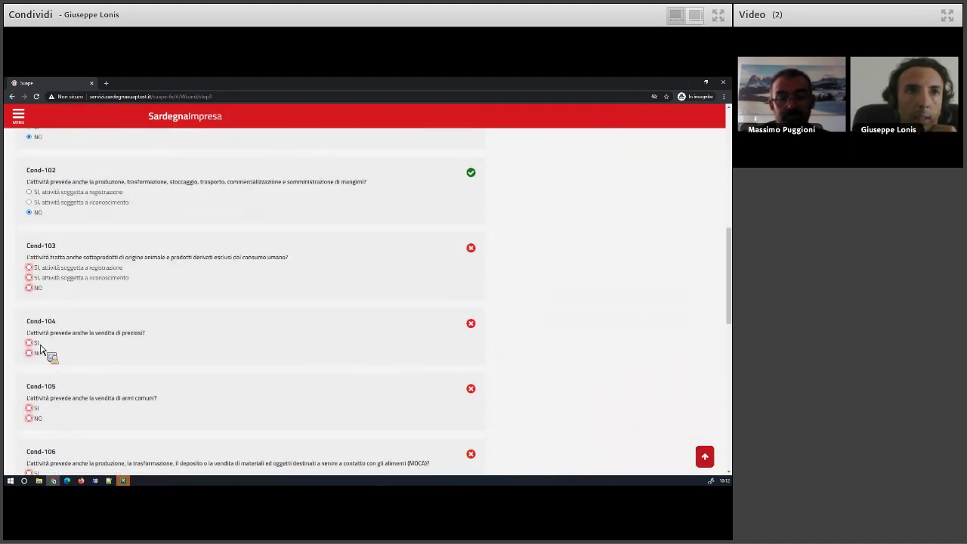
pyautogui.click(42, 356)
pyautogui.click(38, 419)
pyautogui.scroll(-3, 43, 270)
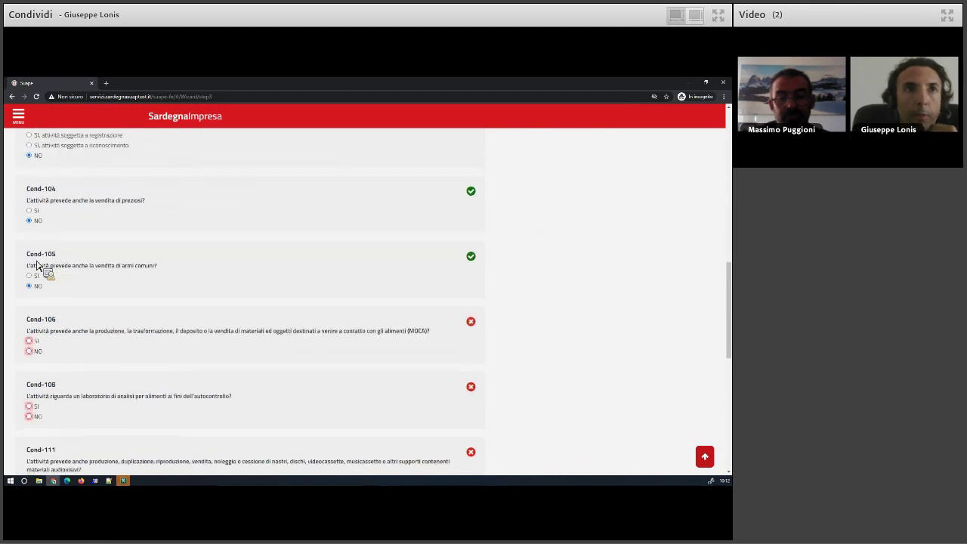
pyautogui.click(41, 260)
pyautogui.click(38, 394)
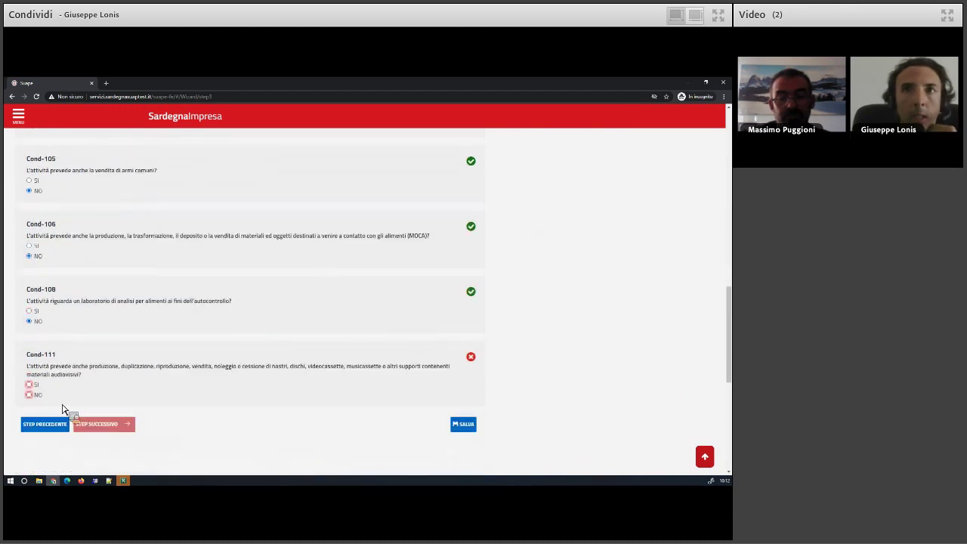
pyautogui.click(98, 425)
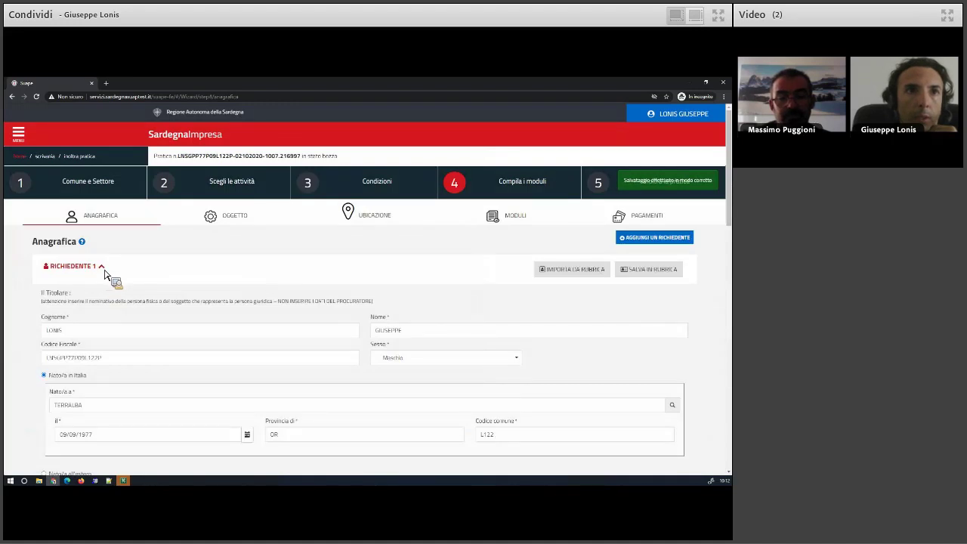
# Collapse applicant 1 and advance the draft practice through OGGETTO to the modules step.
pyautogui.click(102, 270)
pyautogui.click(102, 310)
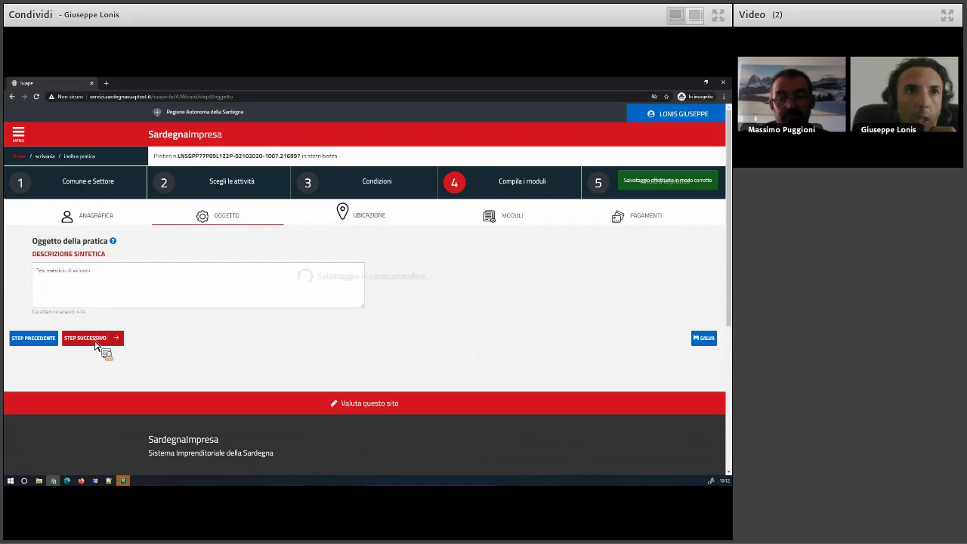
pyautogui.scroll(-10, 47, 351)
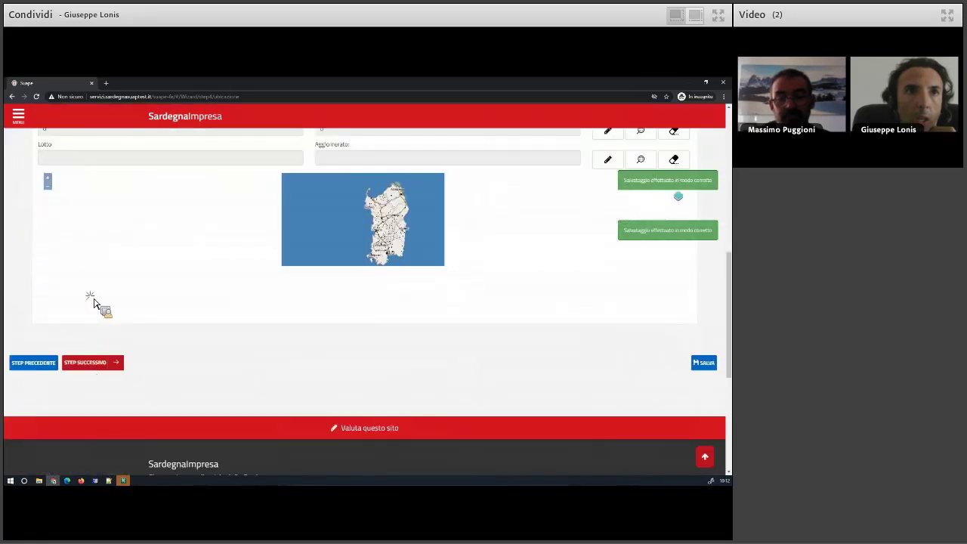
pyautogui.click(97, 302)
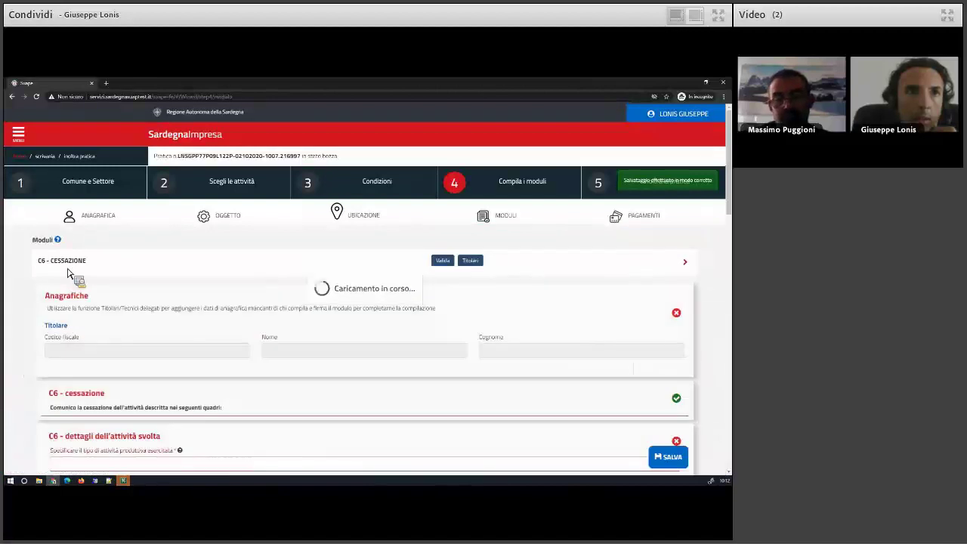
# Review the C6 - Cessazione form and save it.
pyautogui.scroll(-2, 102, 326)
pyautogui.scroll(-3, 100, 325)
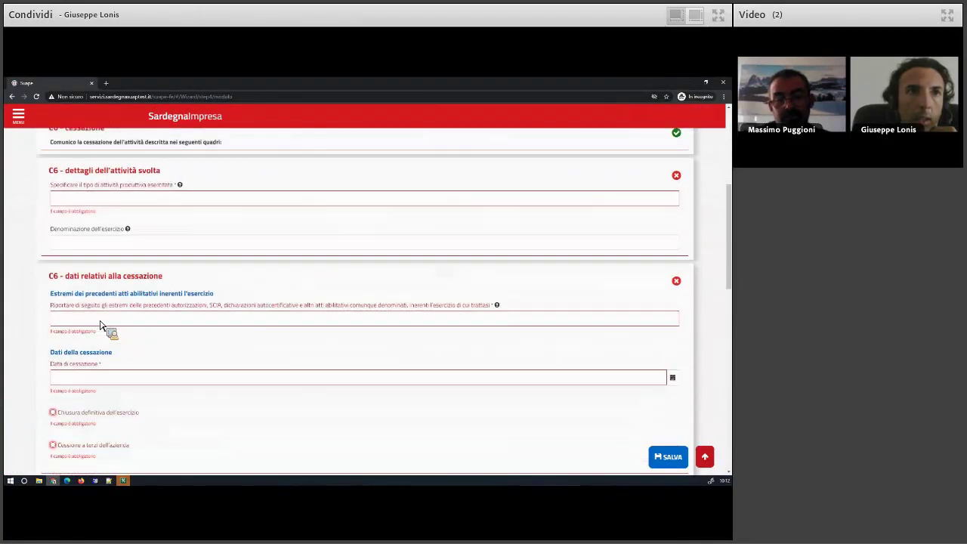
pyautogui.scroll(-4, 100, 324)
pyautogui.scroll(3, 101, 325)
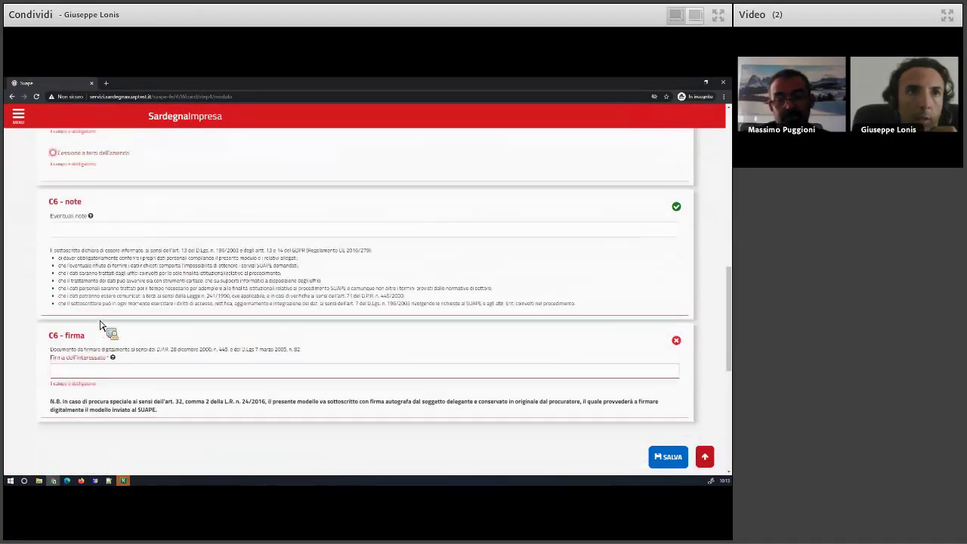
pyautogui.scroll(4, 100, 326)
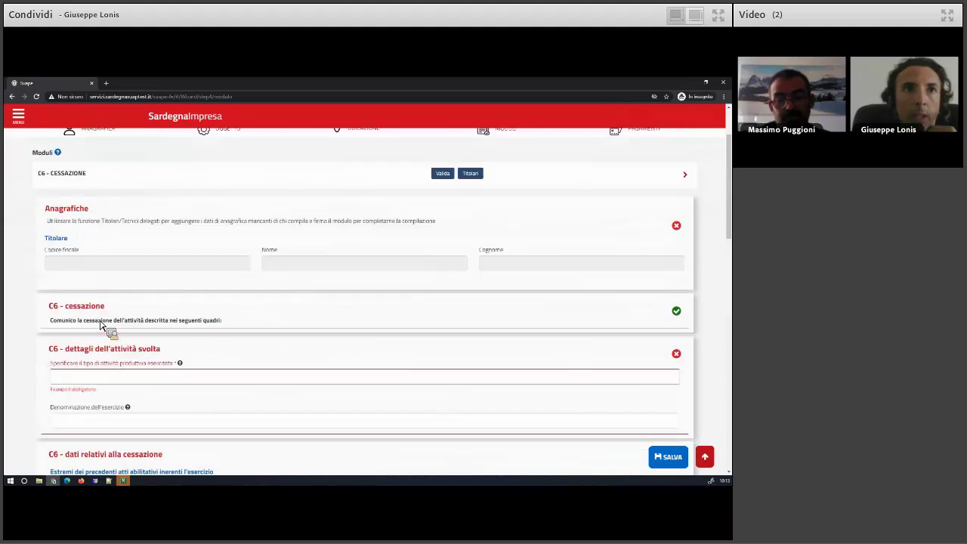
pyautogui.scroll(1, 101, 325)
pyautogui.scroll(1, 100, 325)
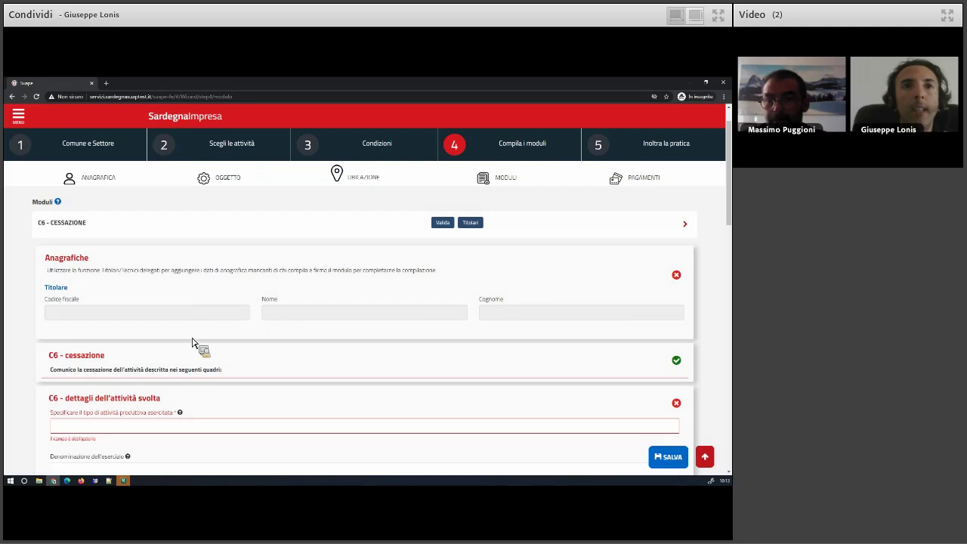
pyautogui.scroll(-5, 194, 342)
pyautogui.scroll(-5, 195, 342)
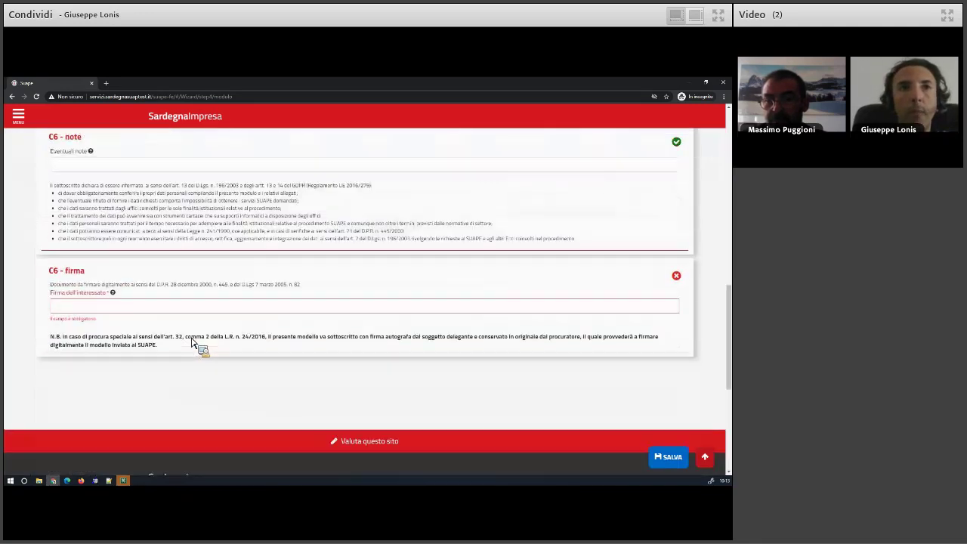
pyautogui.scroll(-1, 635, 462)
pyautogui.click(666, 456)
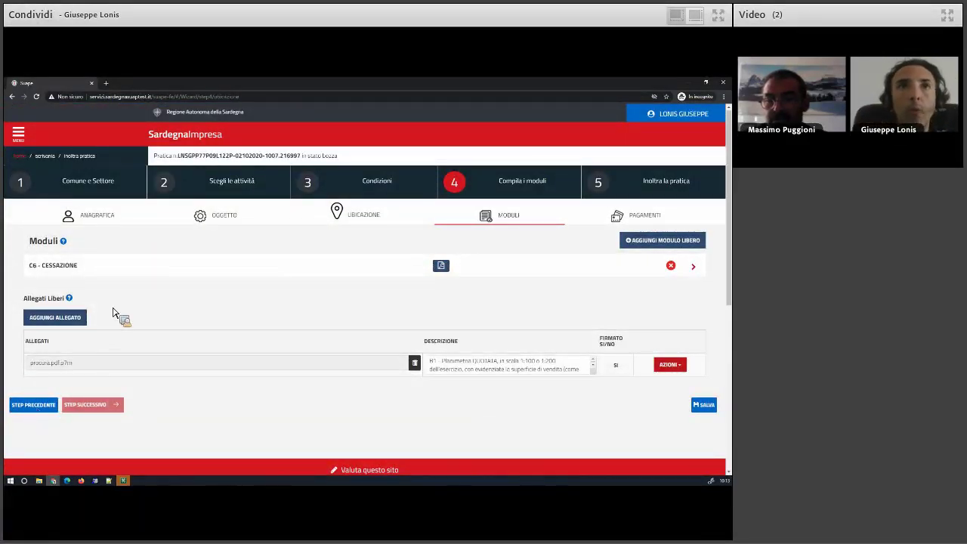
# Step back twice out of the practice wizard toward the Scrivania desk.
pyautogui.click(233, 186)
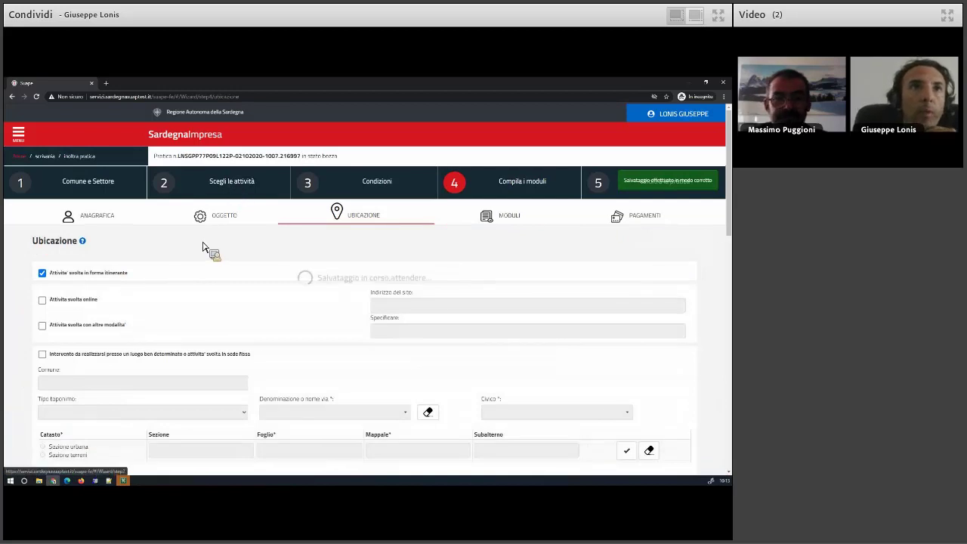
pyautogui.click(53, 386)
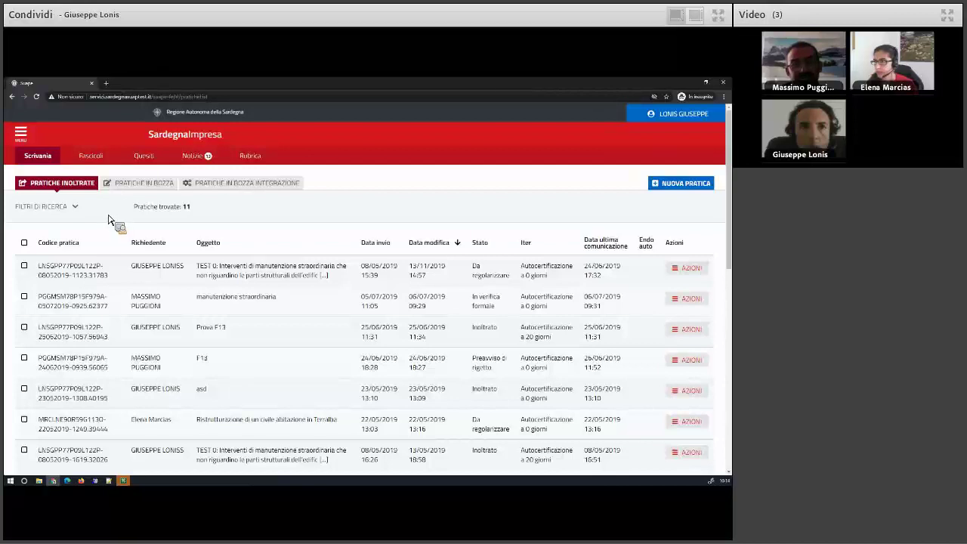
# Check the draft and integration tabs, then choose Carica integrazione on the first submitted practice.
pyautogui.click(146, 185)
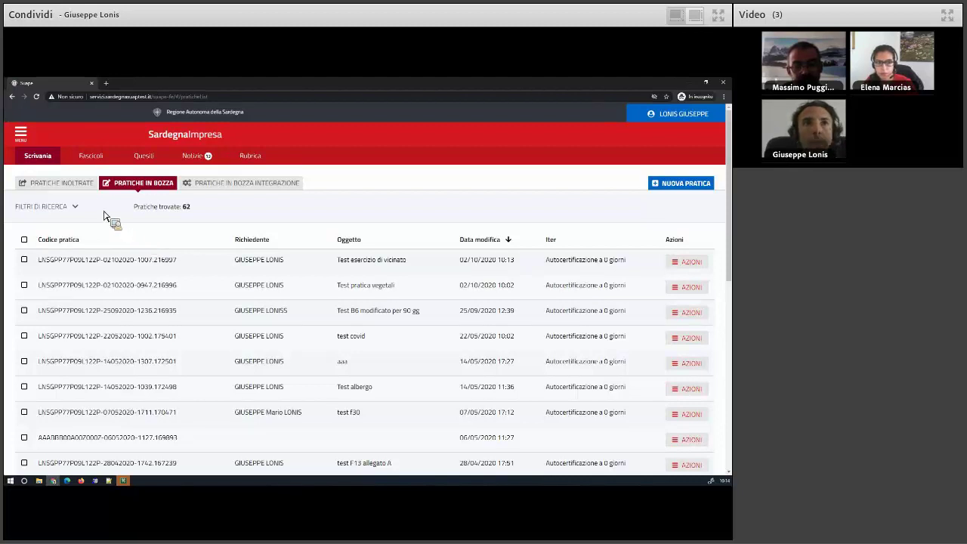
pyautogui.click(84, 188)
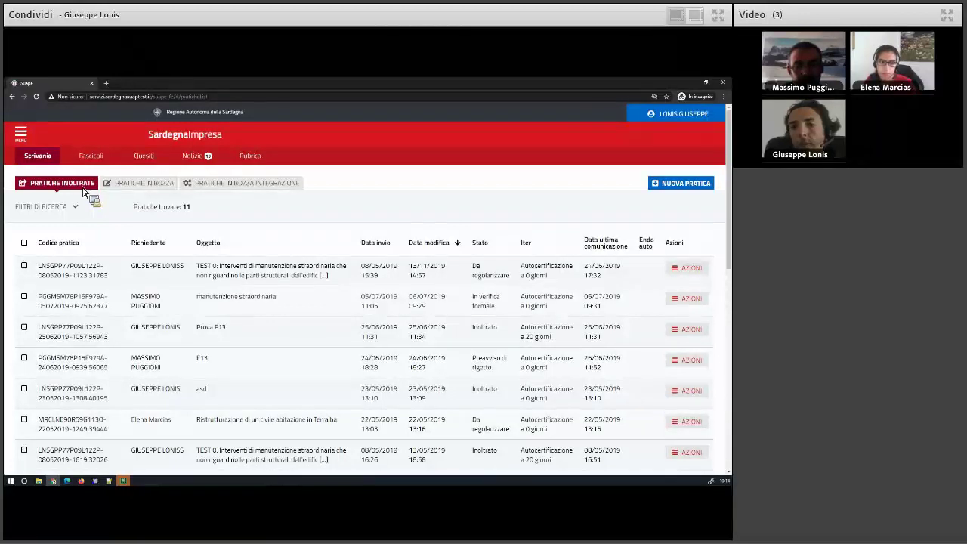
pyautogui.click(238, 186)
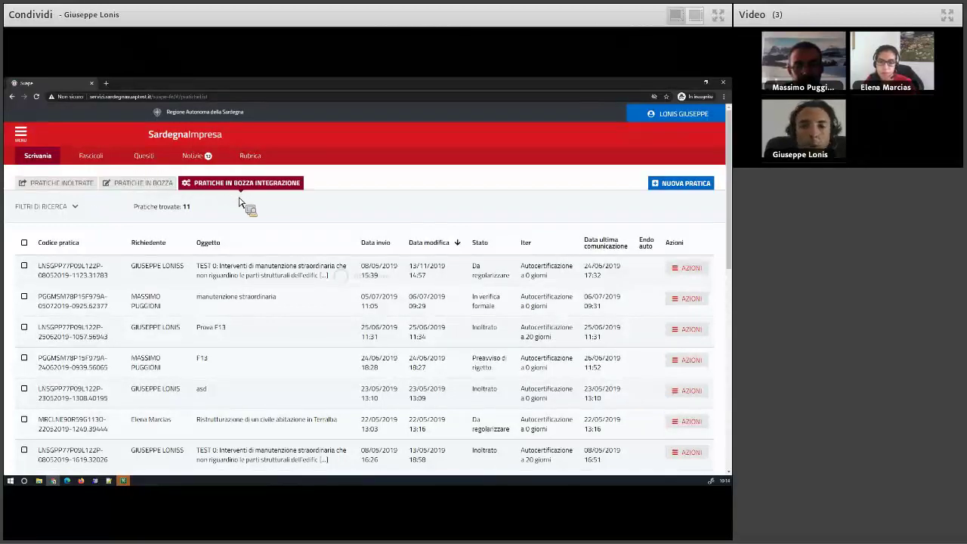
pyautogui.click(62, 186)
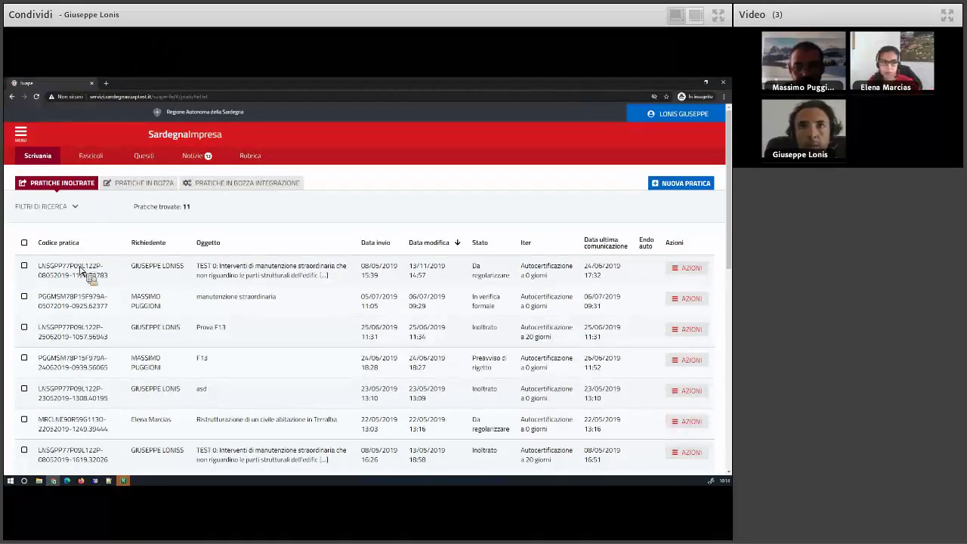
pyautogui.click(687, 269)
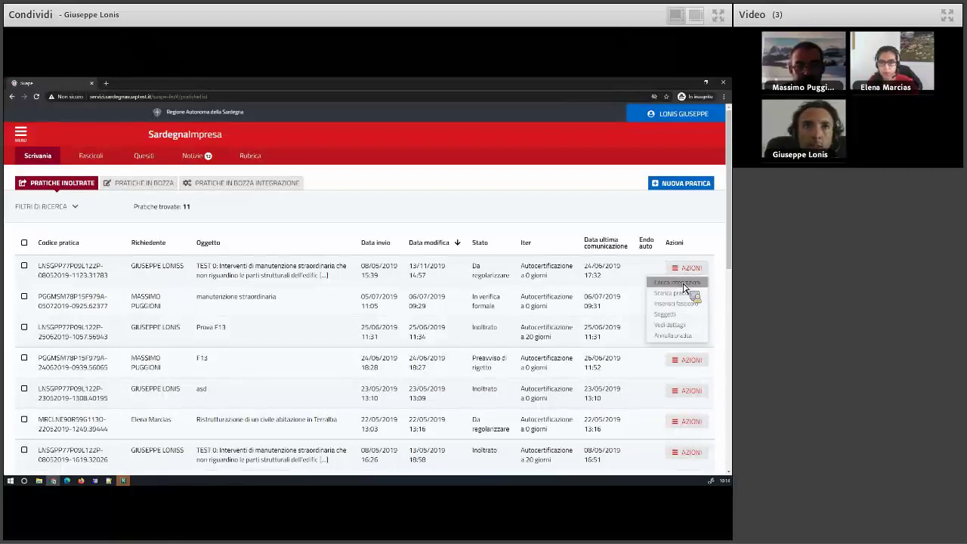
pyautogui.click(683, 284)
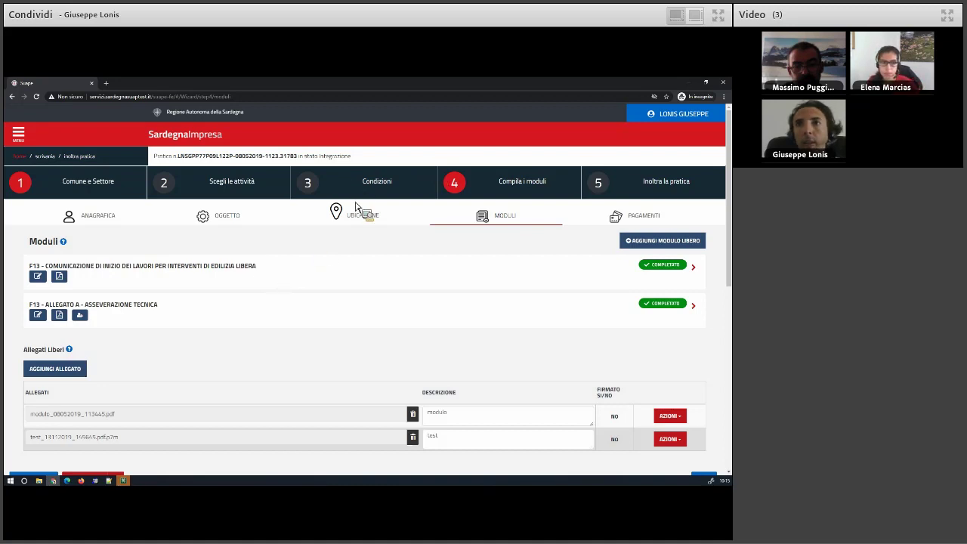
# Go back to the Oggetto step, save the description ending in MODIFICATO, and return to the desk.
pyautogui.scroll(-3, 177, 336)
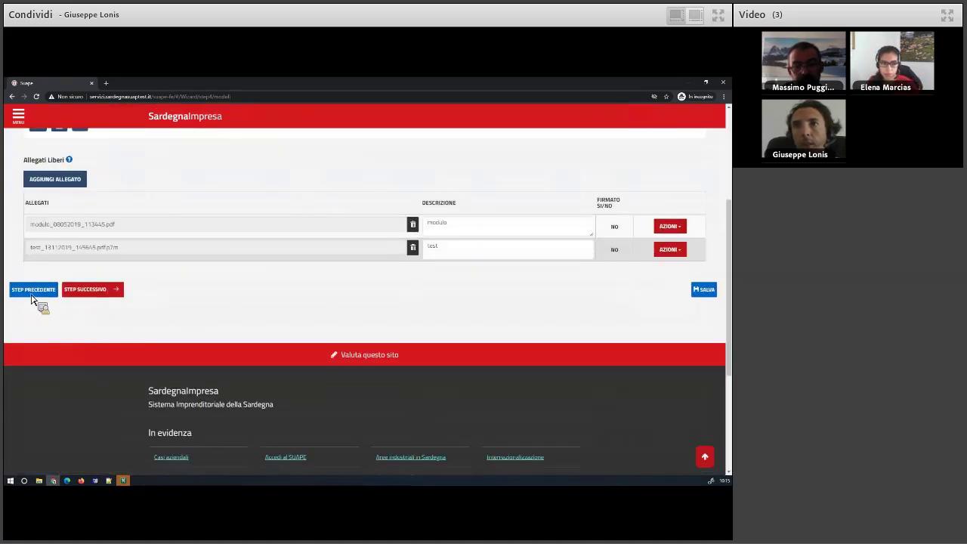
pyautogui.click(41, 291)
pyautogui.scroll(-3, 35, 392)
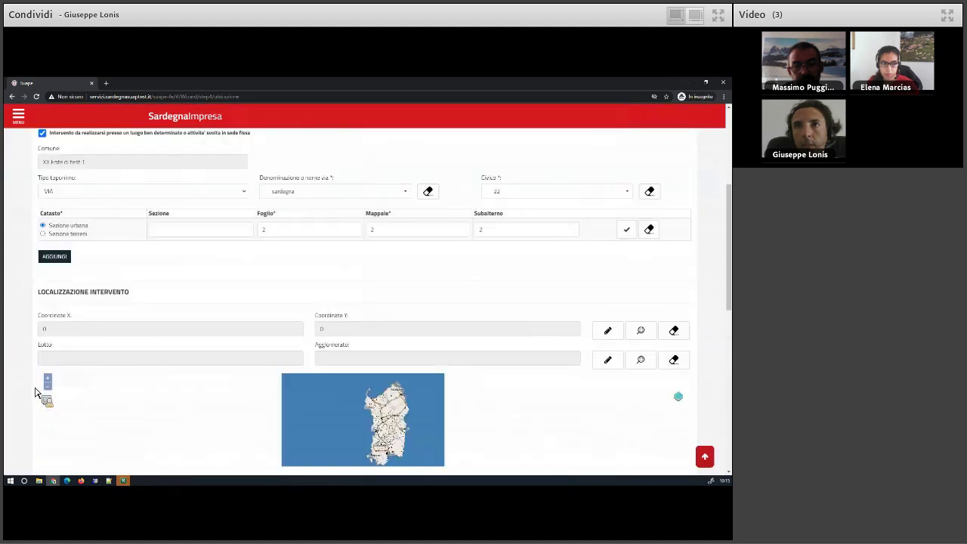
pyautogui.scroll(-3, 35, 394)
pyautogui.click(44, 337)
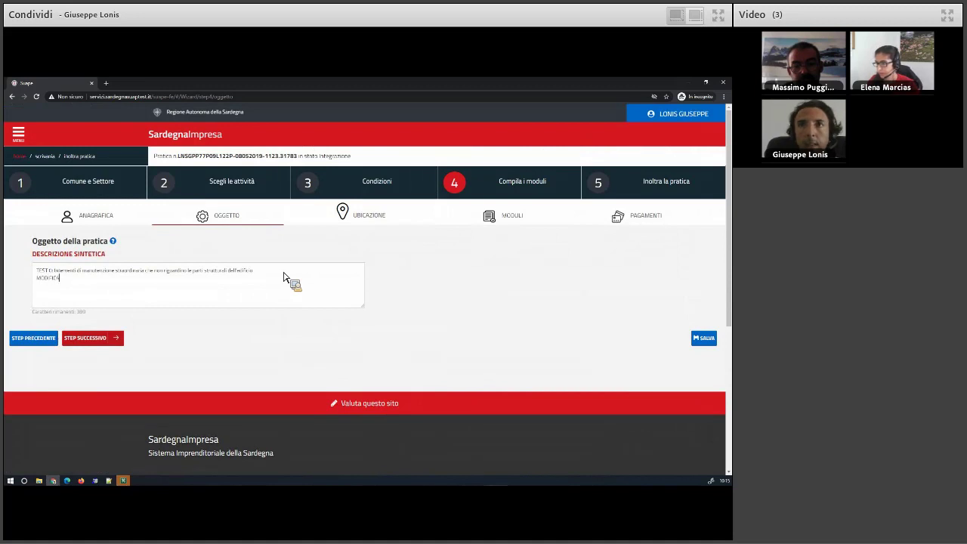
pyautogui.click(712, 338)
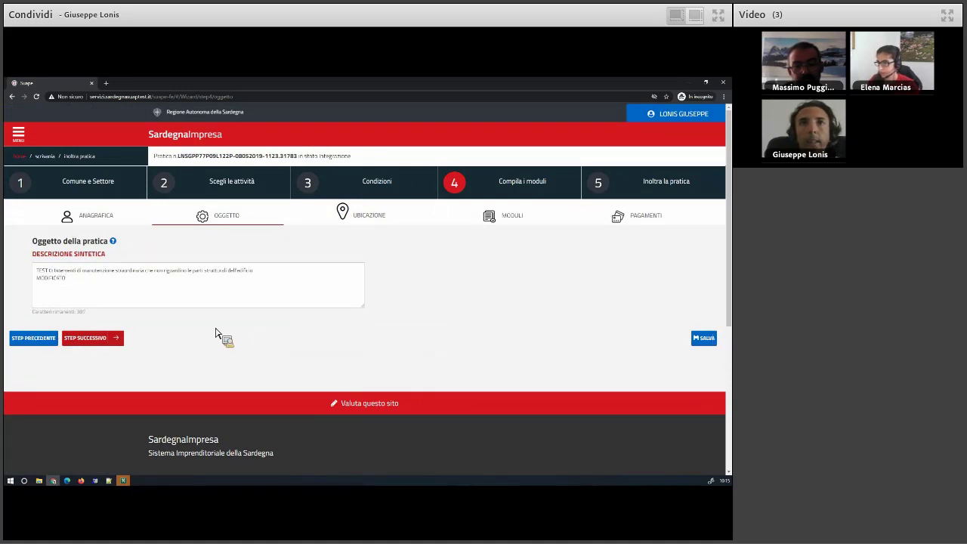
pyautogui.click(52, 156)
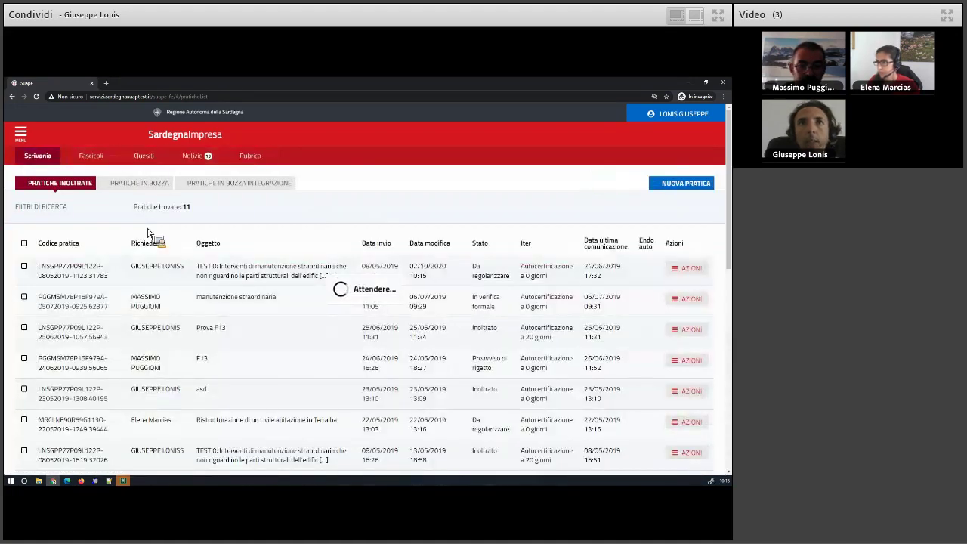
# Browse the draft integrations and their AZIONI menu, plus the draft and submitted practices, ending on draft integrations.
pyautogui.click(250, 186)
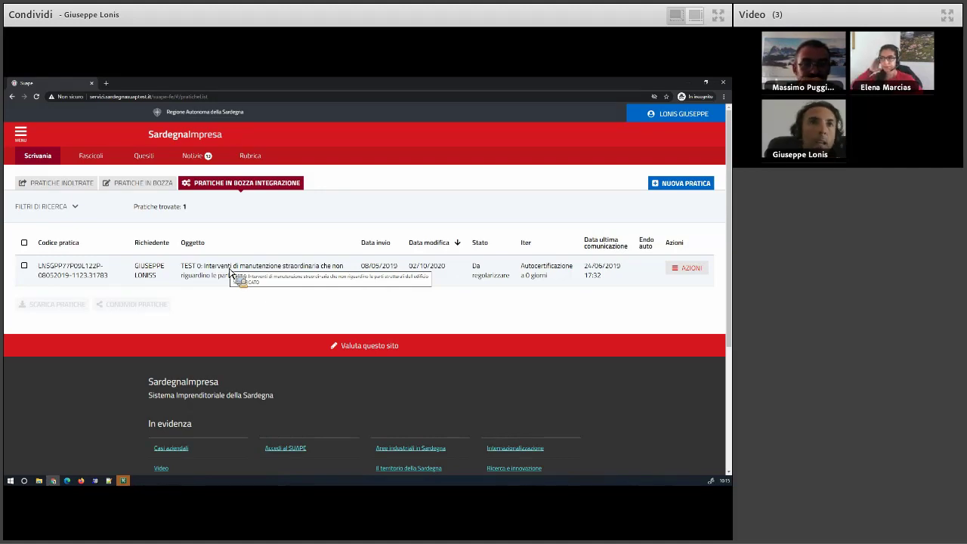
pyautogui.click(684, 268)
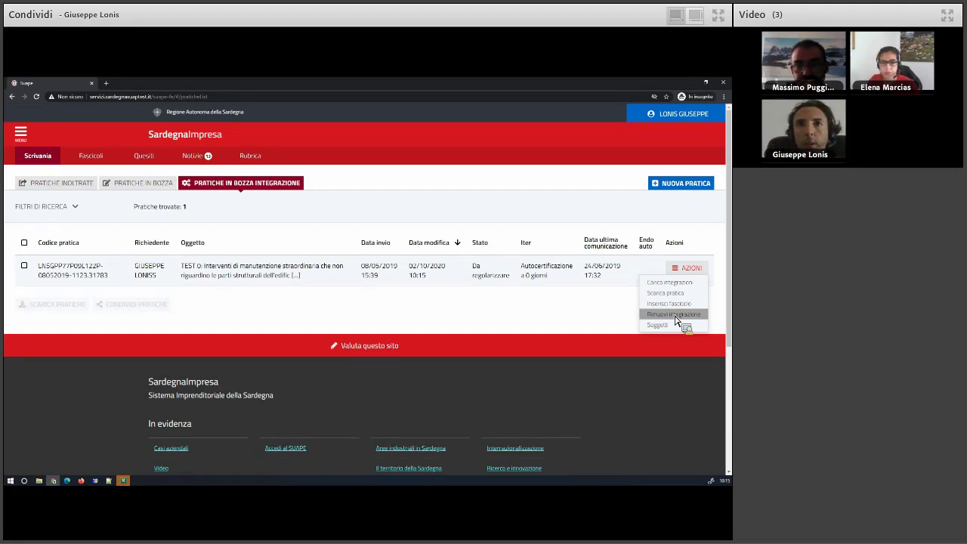
pyautogui.click(128, 188)
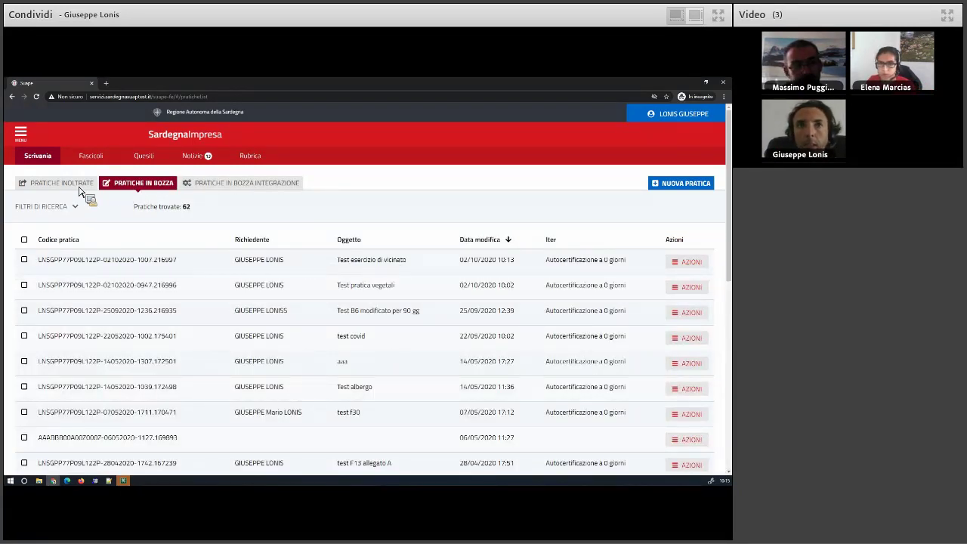
pyautogui.click(80, 188)
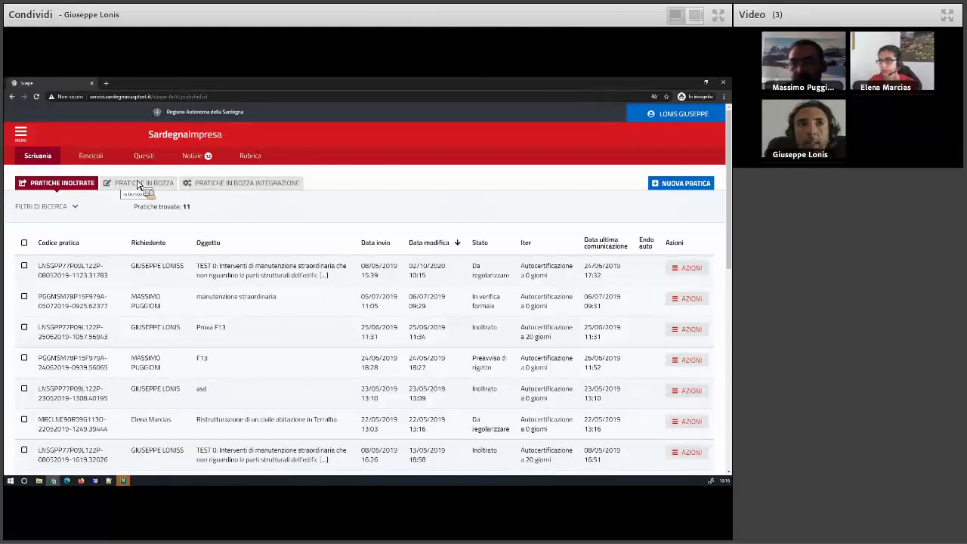
pyautogui.click(219, 186)
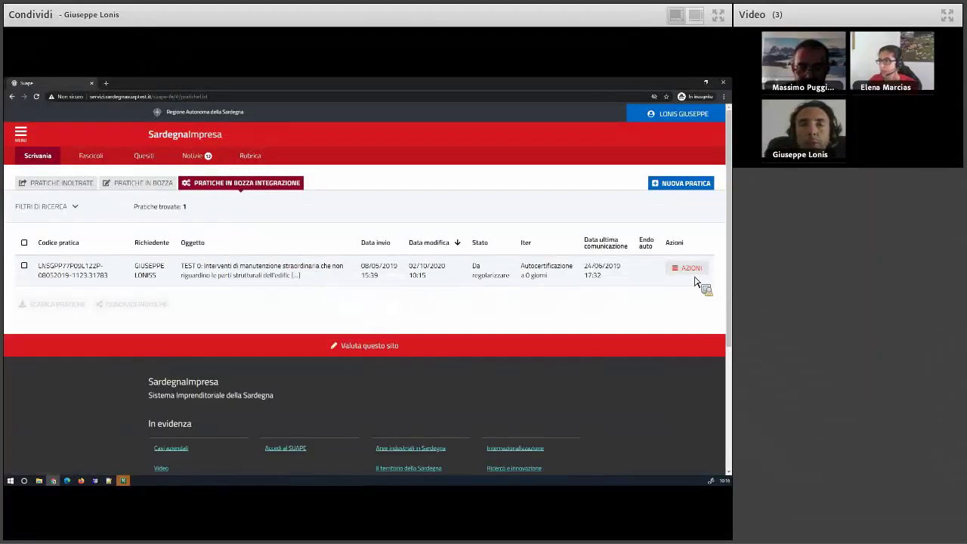
# Reopen the TEST 0 integration draft for editing and save its subject step.
pyautogui.click(694, 272)
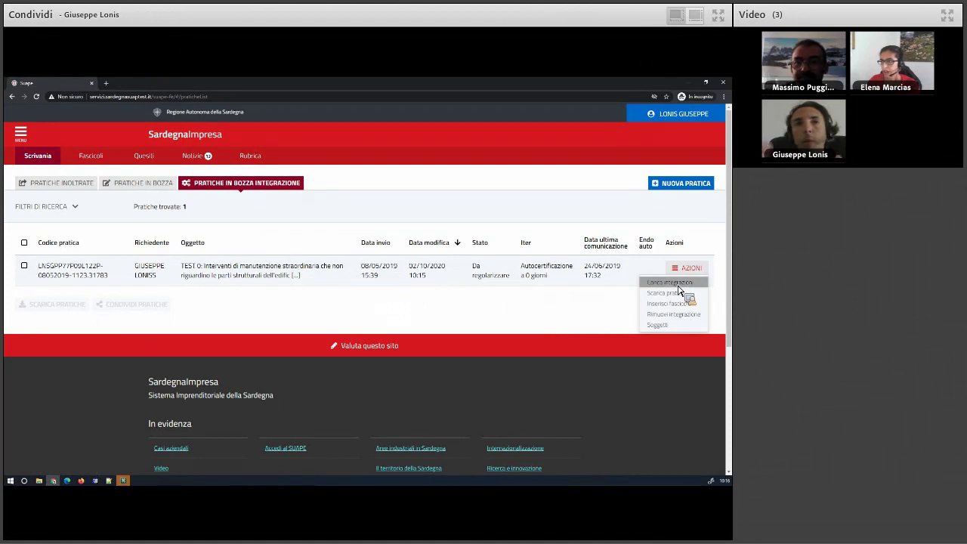
pyautogui.click(674, 284)
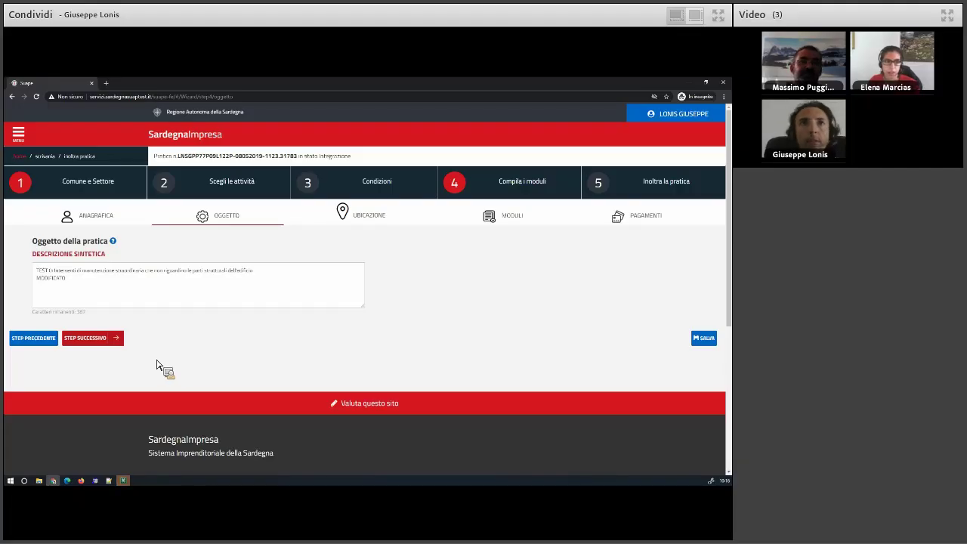
pyautogui.click(93, 341)
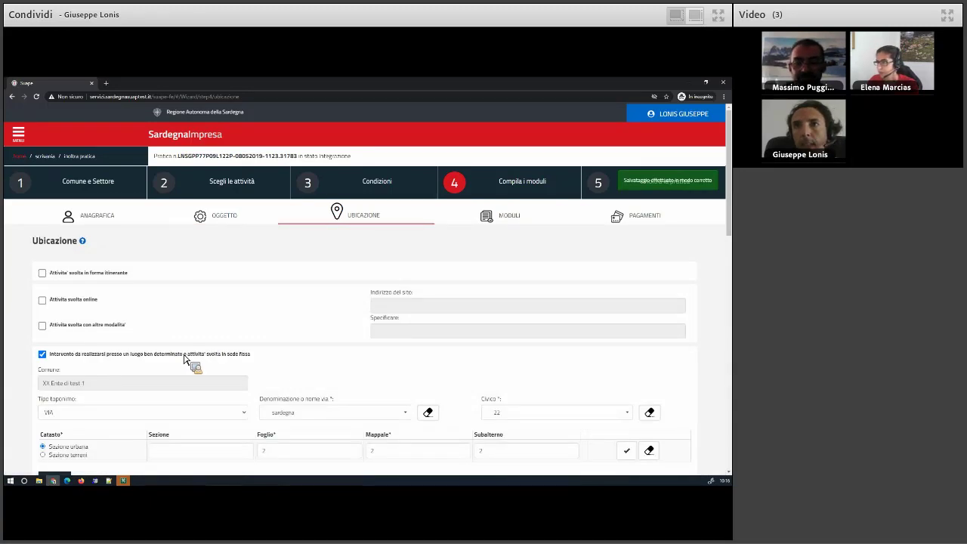
# Advance past the location step and select the practice code in the Pratica header.
pyautogui.scroll(-10, 117, 386)
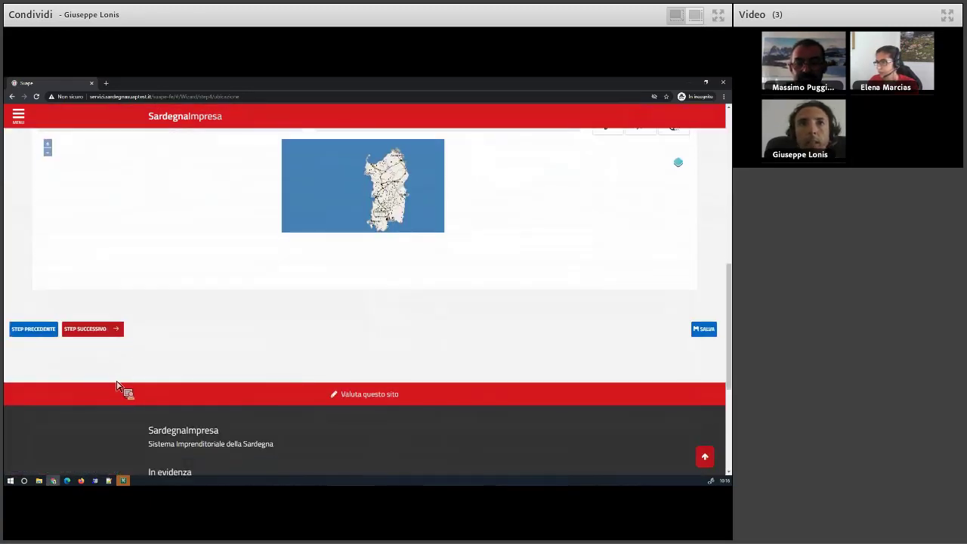
pyautogui.click(96, 338)
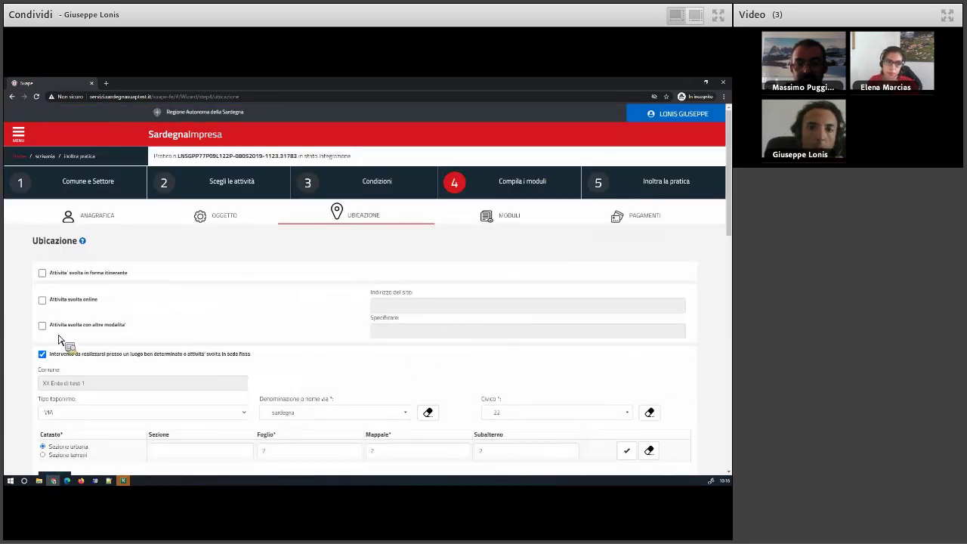
pyautogui.scroll(-5, 26, 344)
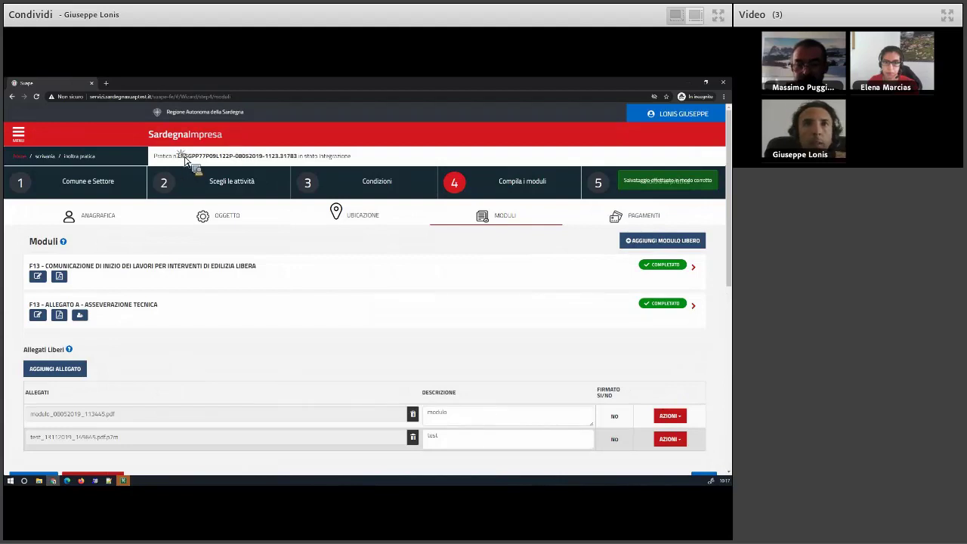
pyautogui.moveTo(178, 155); pyautogui.dragTo(233, 155)
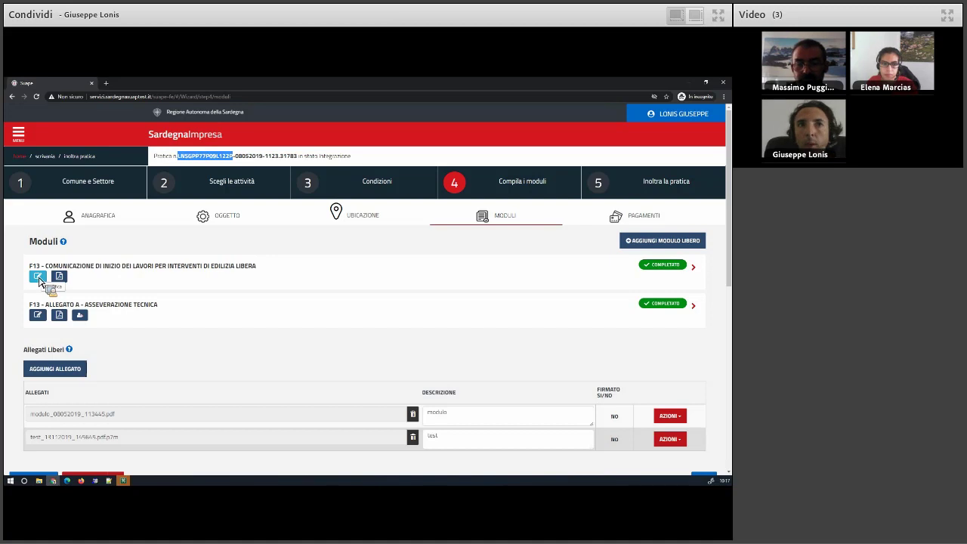
# Reopen the F13 start-of-works module and save the practice's holder chosen from Titolari.
pyautogui.click(39, 278)
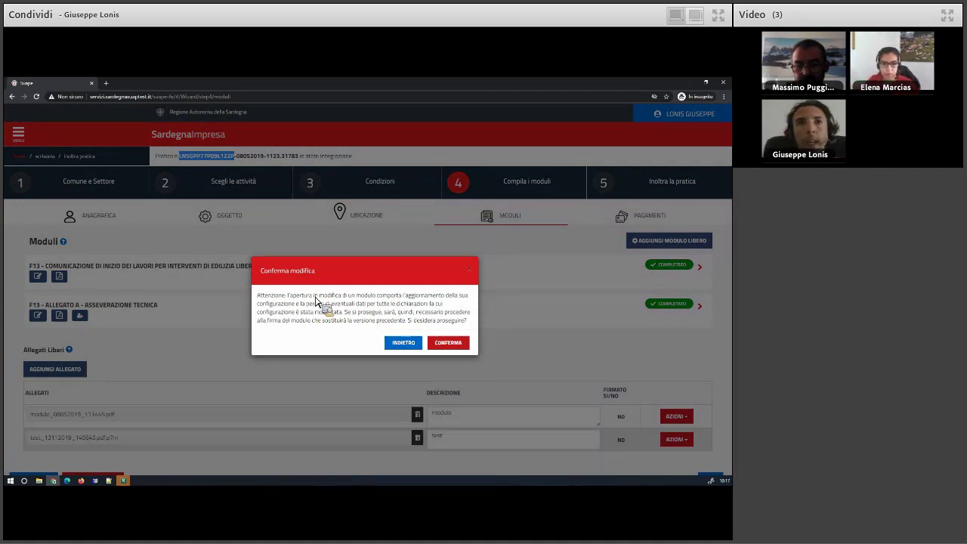
pyautogui.click(448, 343)
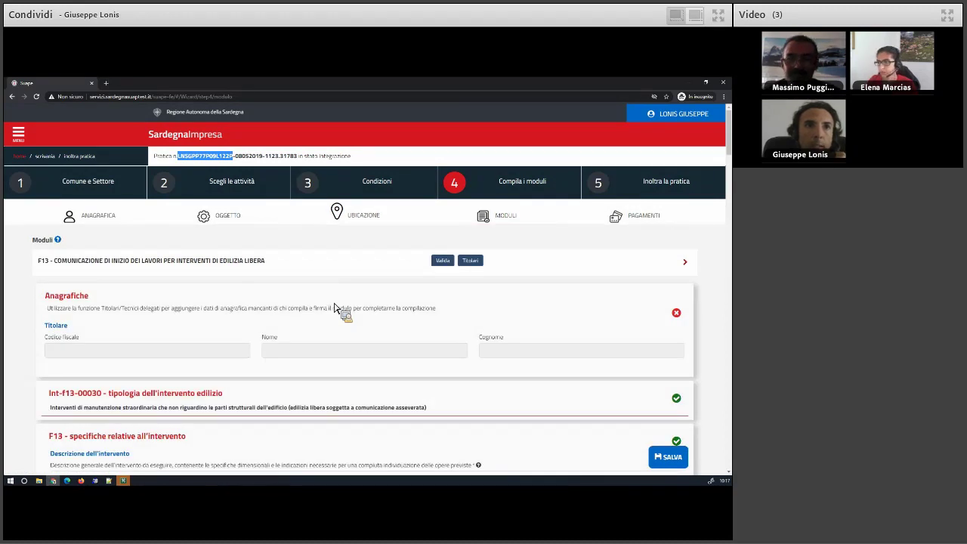
pyautogui.scroll(-2, 302, 369)
pyautogui.scroll(2, 378, 302)
pyautogui.click(470, 224)
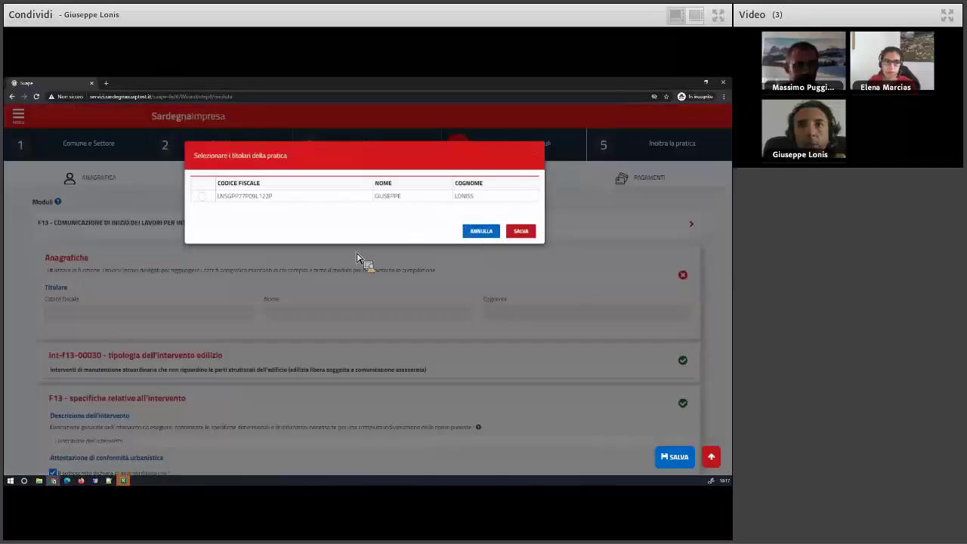
pyautogui.click(203, 203)
pyautogui.click(522, 238)
# Scroll through the F13 form showing start date 08/05/2019 and exemption A.1.
pyautogui.scroll(-4, 382, 333)
pyautogui.scroll(-3, 372, 338)
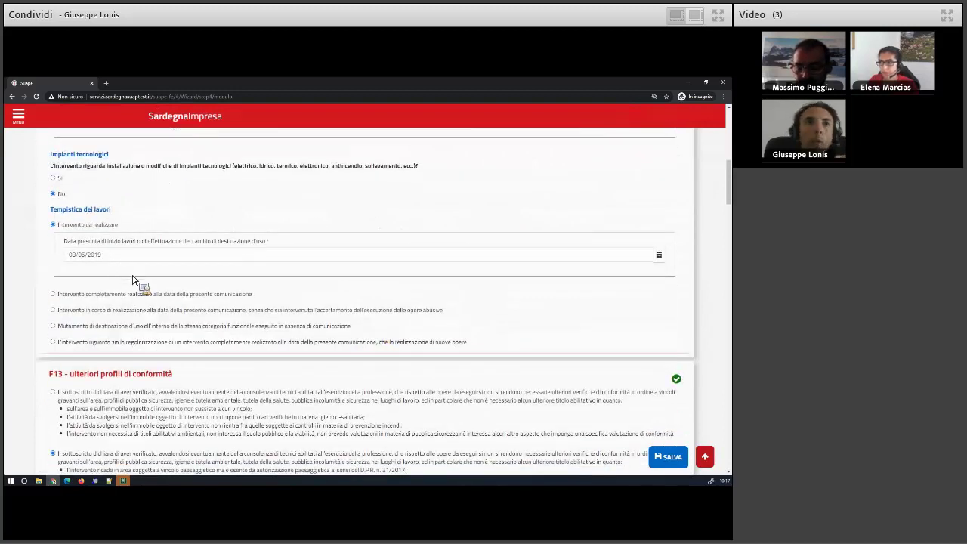
pyautogui.scroll(1, 146, 273)
pyautogui.scroll(2, 148, 274)
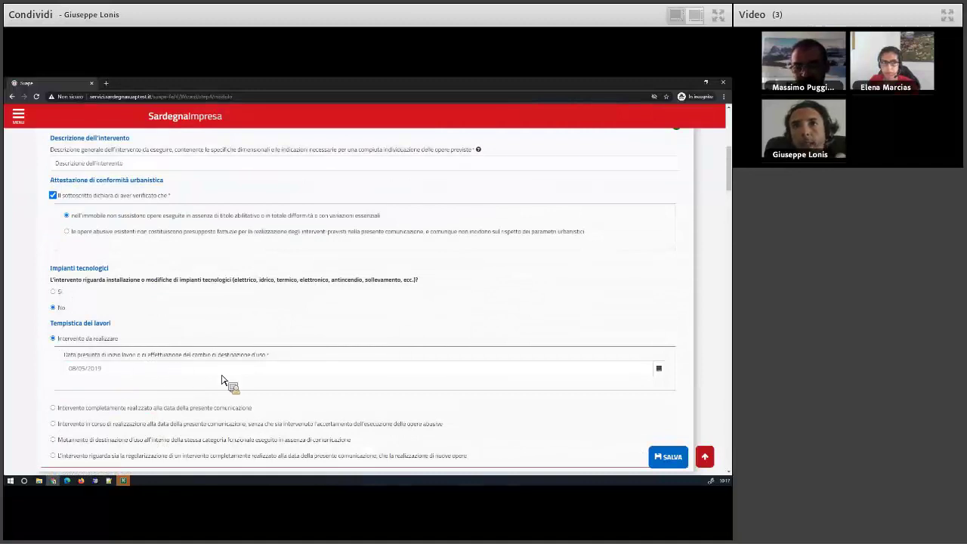
pyautogui.scroll(-3, 215, 384)
pyautogui.scroll(-6, 205, 387)
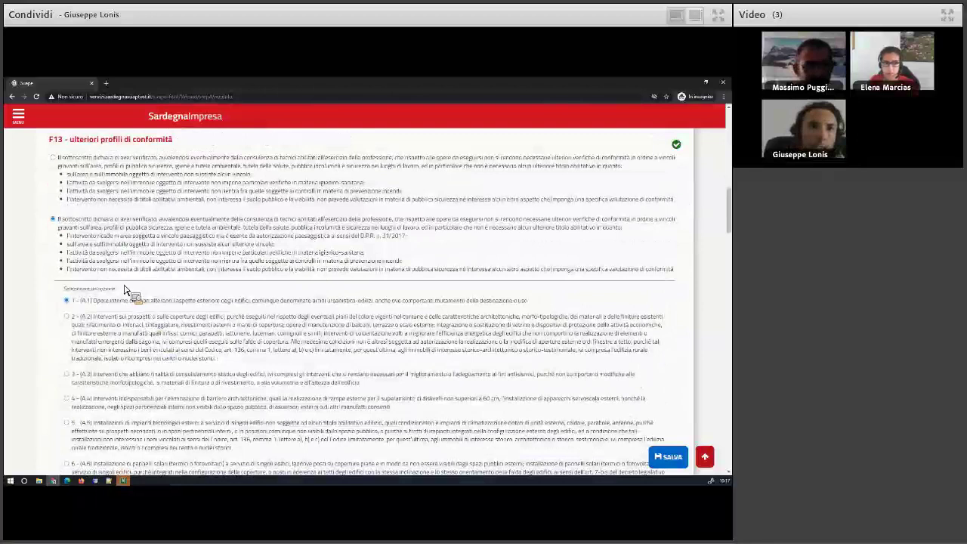
pyautogui.scroll(-2, 84, 231)
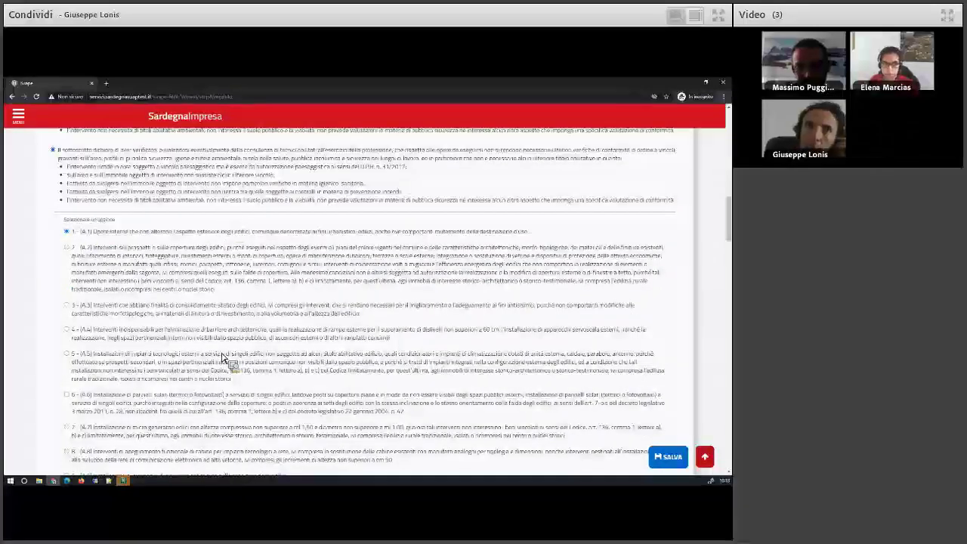
pyautogui.scroll(-5, 224, 356)
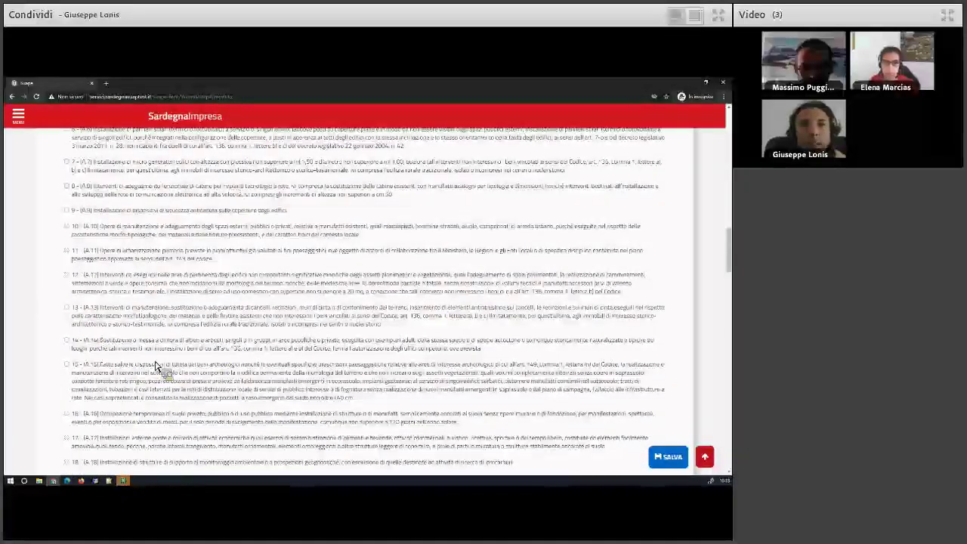
pyautogui.scroll(-10, 156, 366)
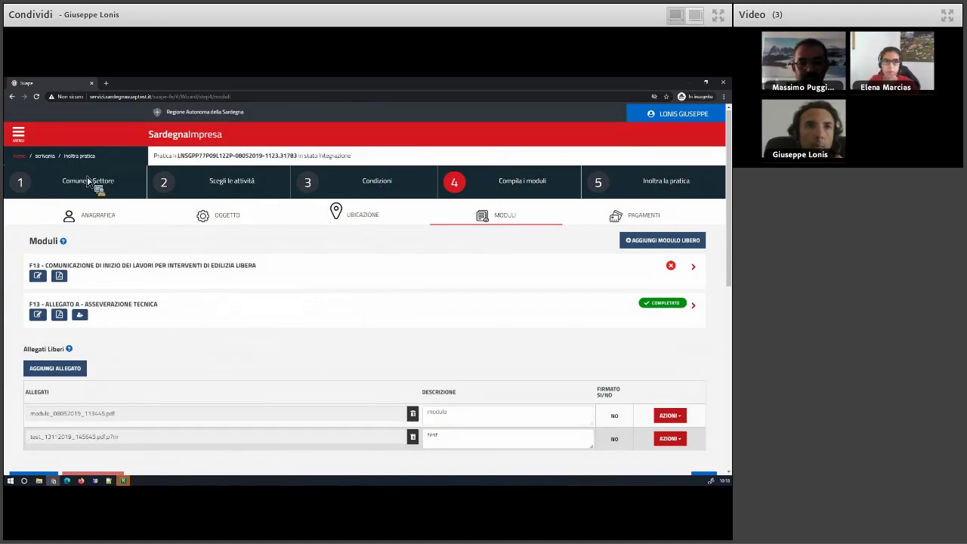
# Return via the scrivania breadcrumb to the draft integrations list showing the TEST 0 practice.
pyautogui.click(45, 155)
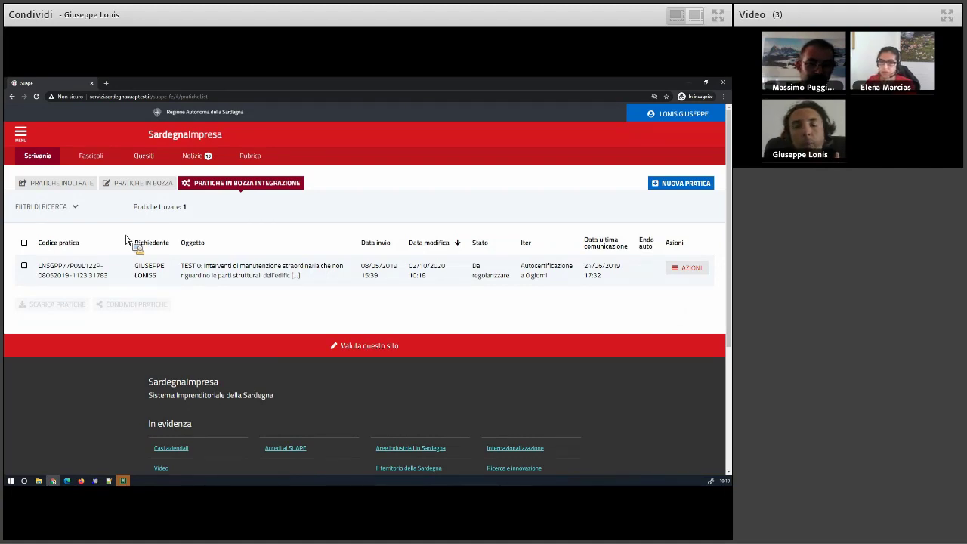
# Open the forwarded TEST 0 practice's details and list its 9 sent communications.
pyautogui.click(53, 190)
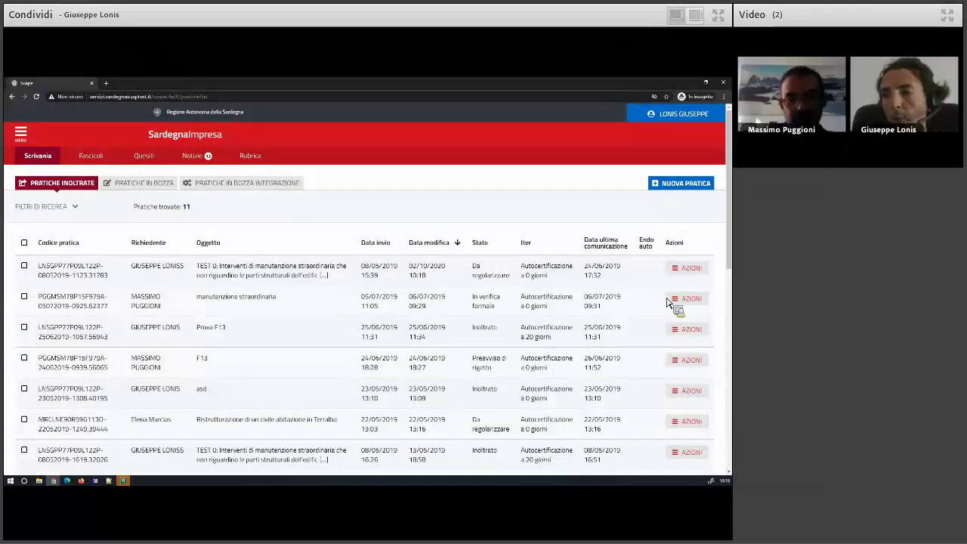
pyautogui.click(689, 268)
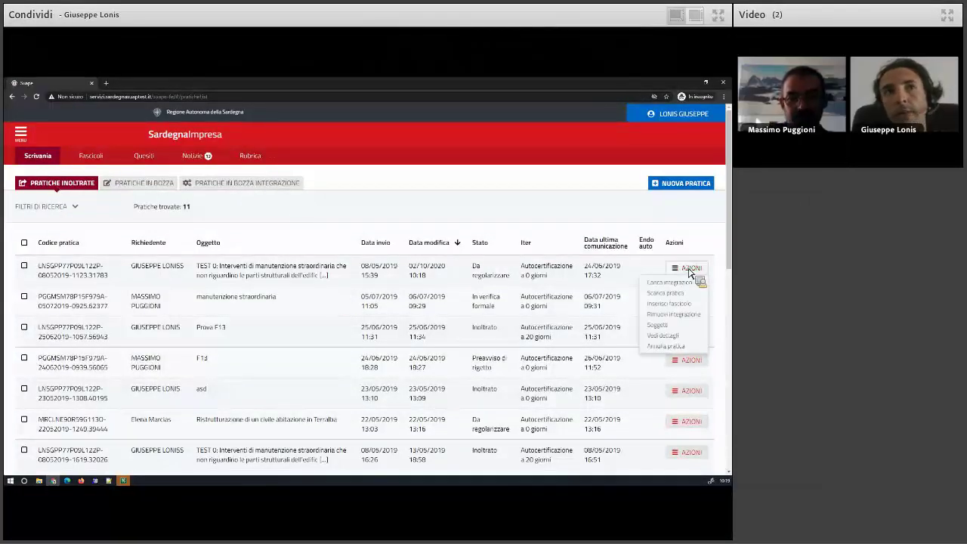
pyautogui.click(675, 337)
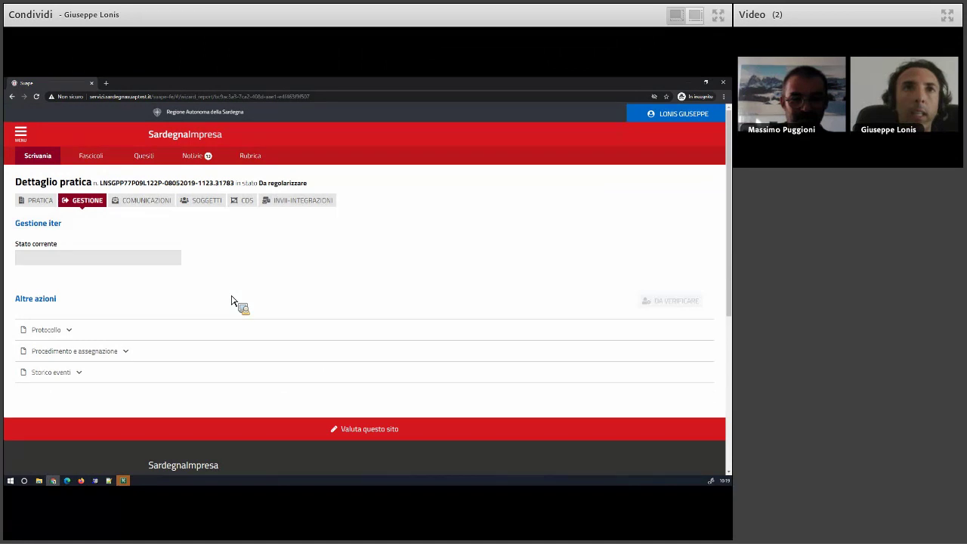
pyautogui.click(160, 207)
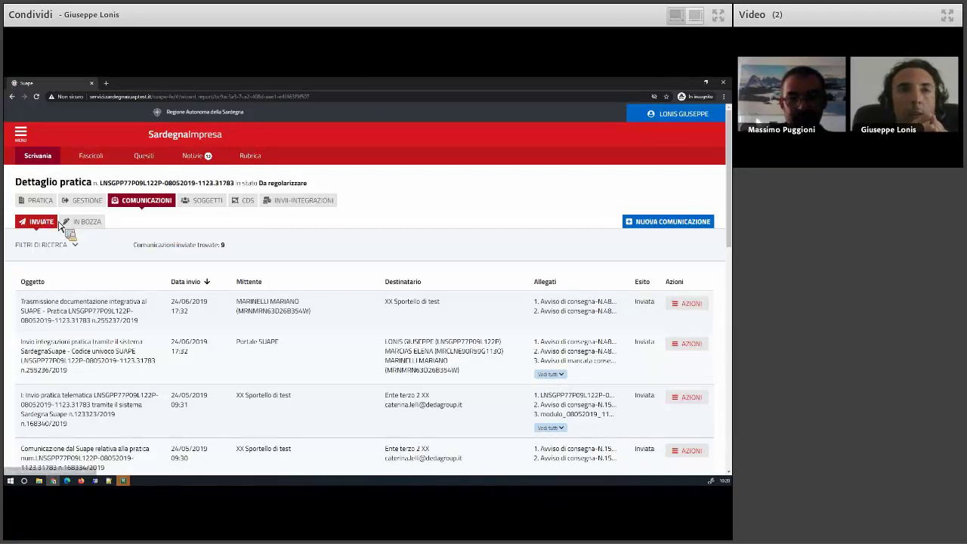
# Show the practice's draft communications, which are empty, and start a new communication.
pyautogui.click(85, 222)
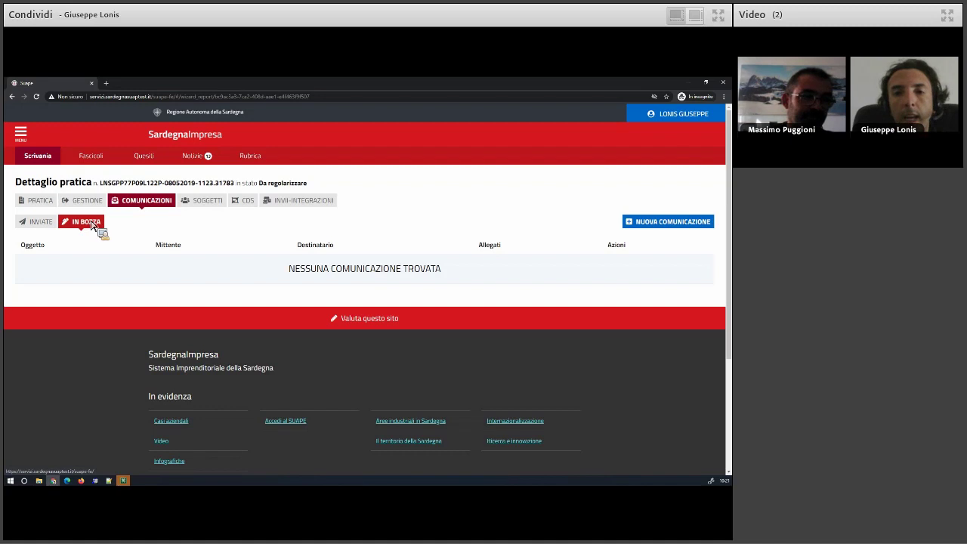
pyautogui.click(673, 223)
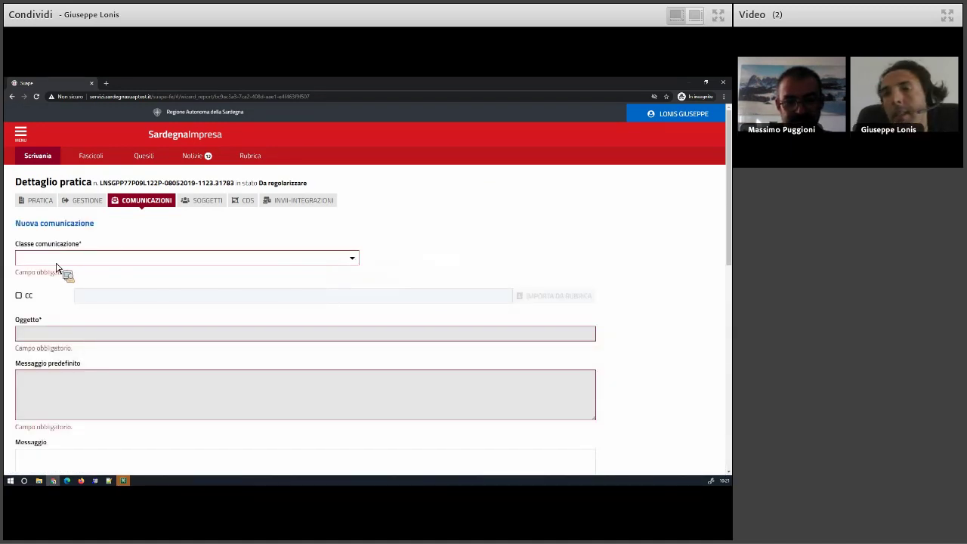
# Choose Deposito collaudo statico as communication class and expand its F14 COLLAUDO module.
pyautogui.click(51, 263)
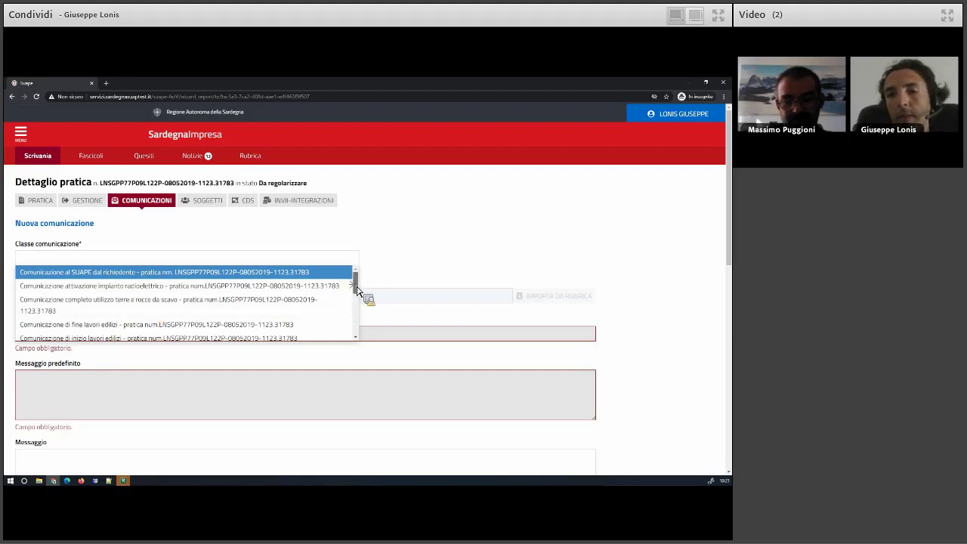
pyautogui.scroll(-1, 358, 291)
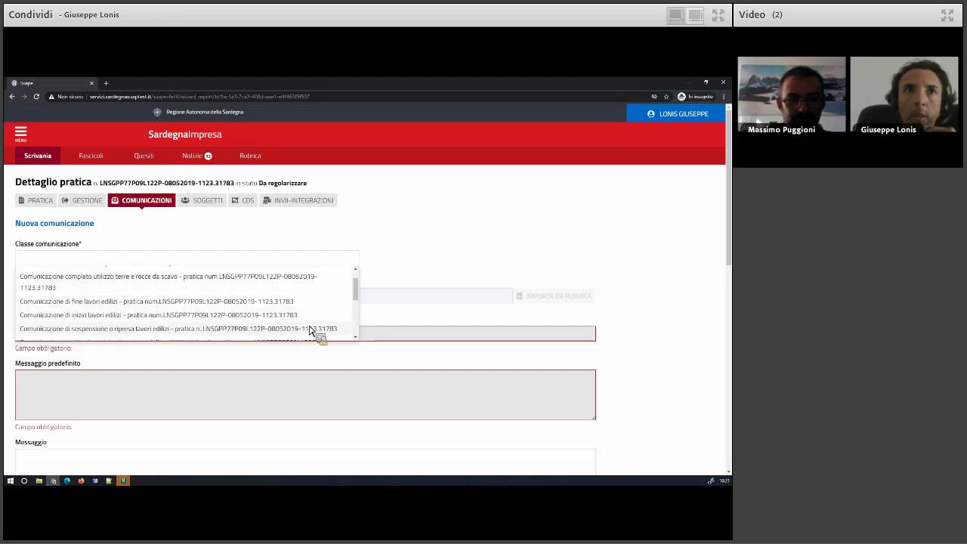
pyautogui.moveTo(357, 296); pyautogui.dragTo(356, 332)
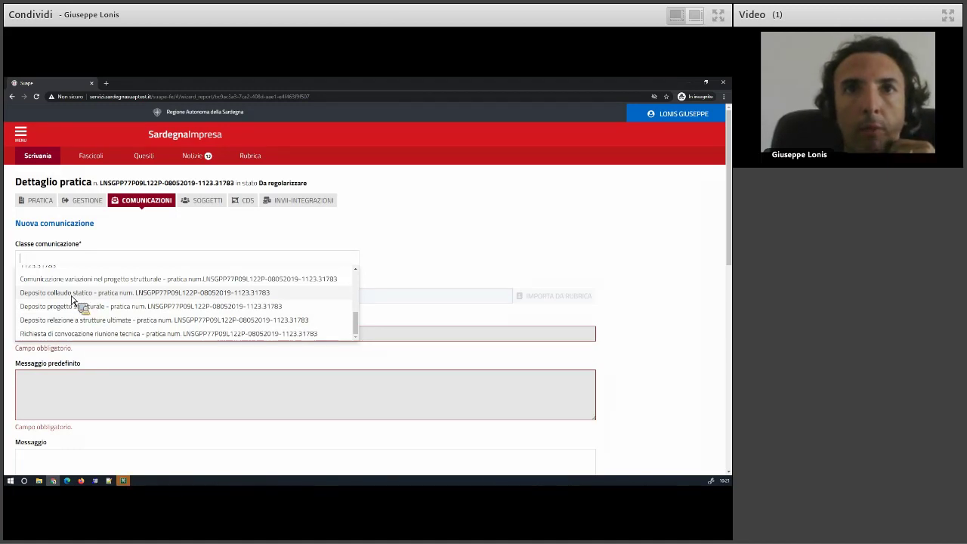
pyautogui.click(72, 296)
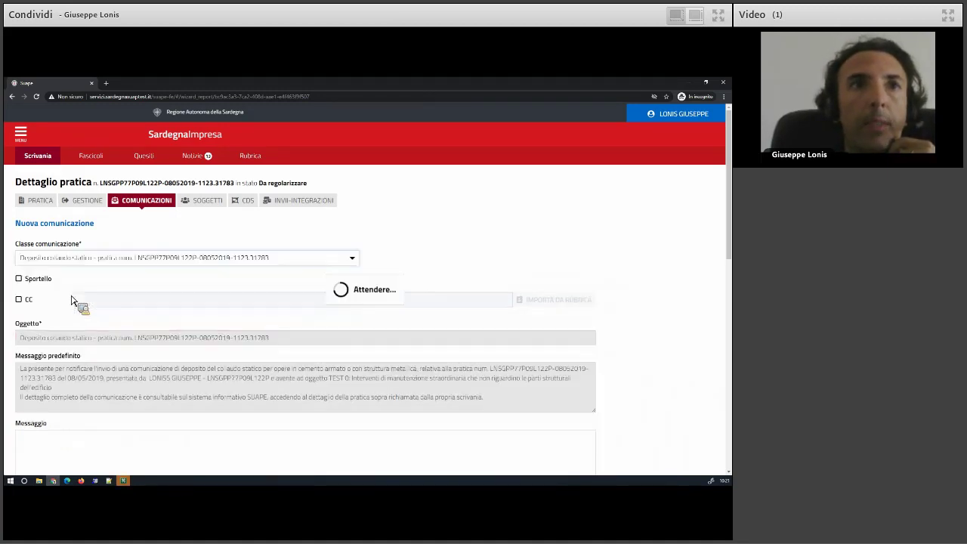
pyautogui.scroll(-5, 73, 300)
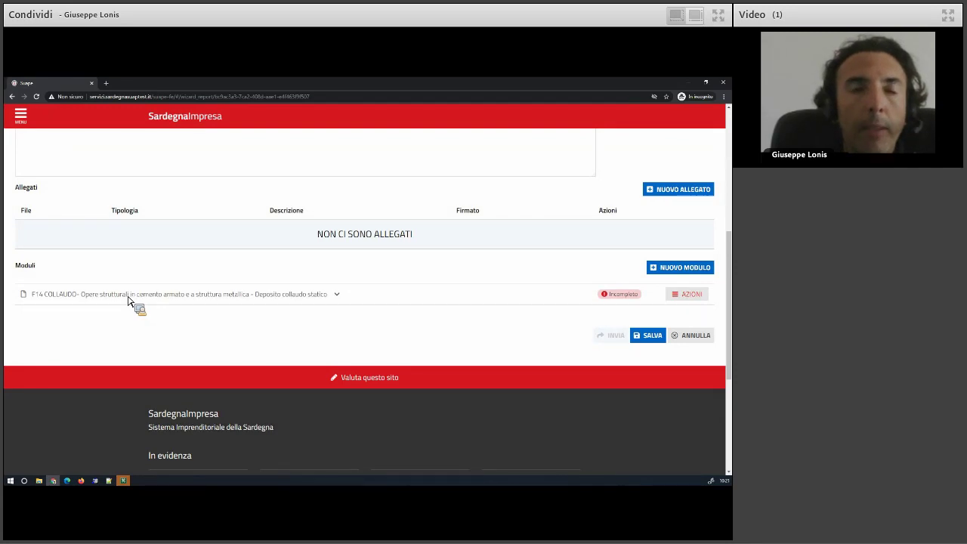
pyautogui.click(127, 299)
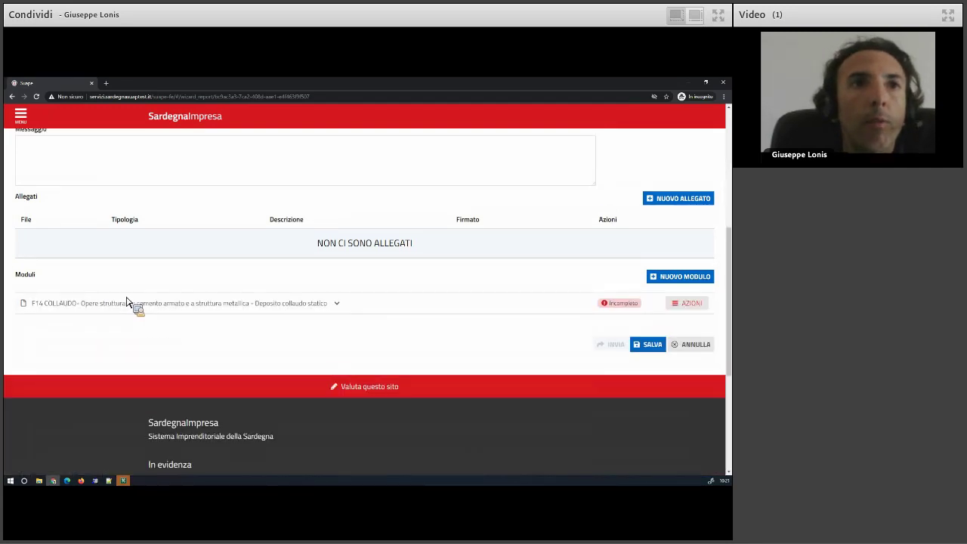
pyautogui.click(74, 263)
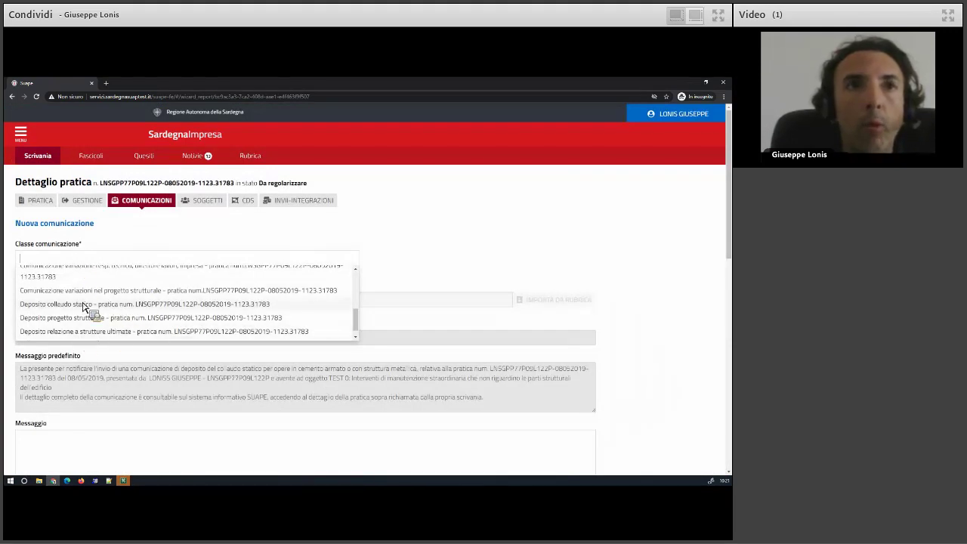
pyautogui.scroll(2, 85, 316)
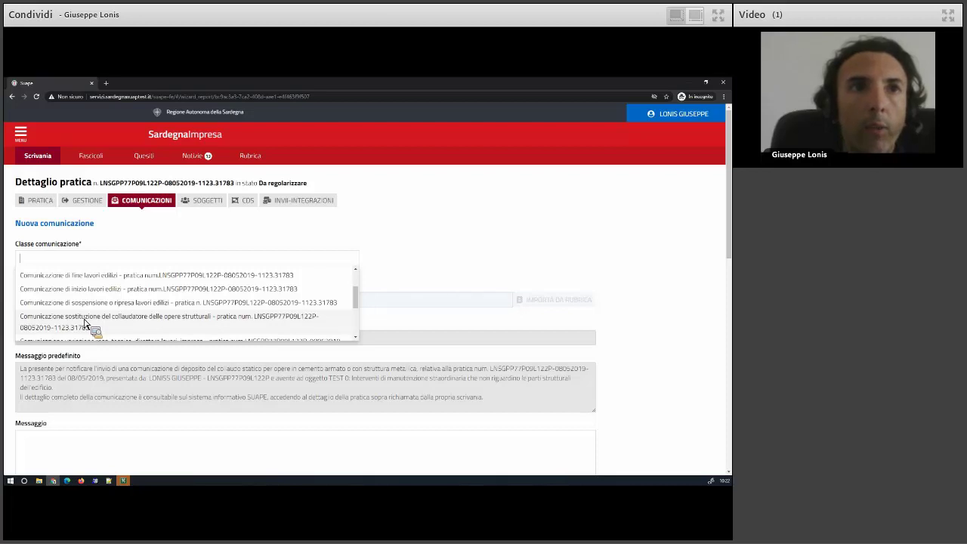
pyautogui.scroll(-1, 85, 323)
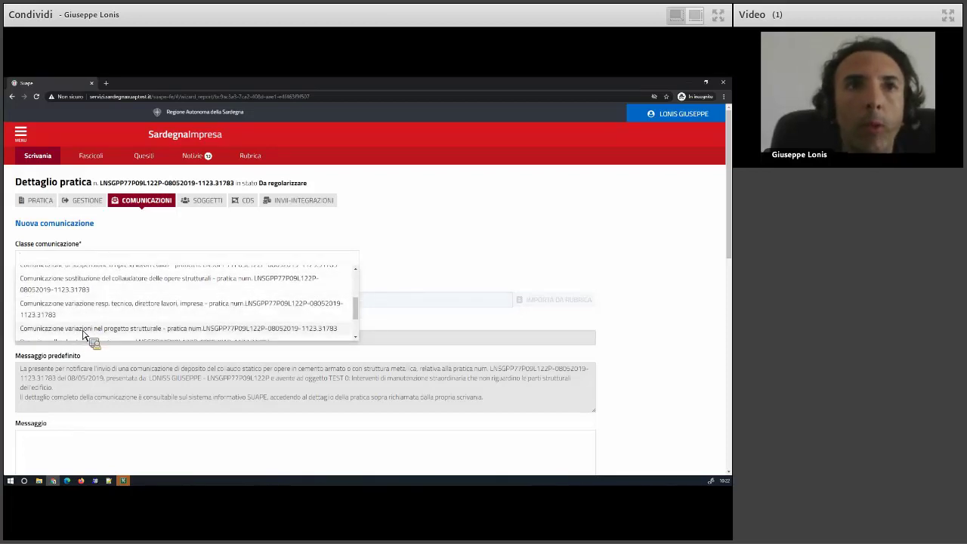
# Switch the class to Comunicazione variazioni nel progetto strutturale and preview its F14 VARIAZIONI module.
pyautogui.click(111, 328)
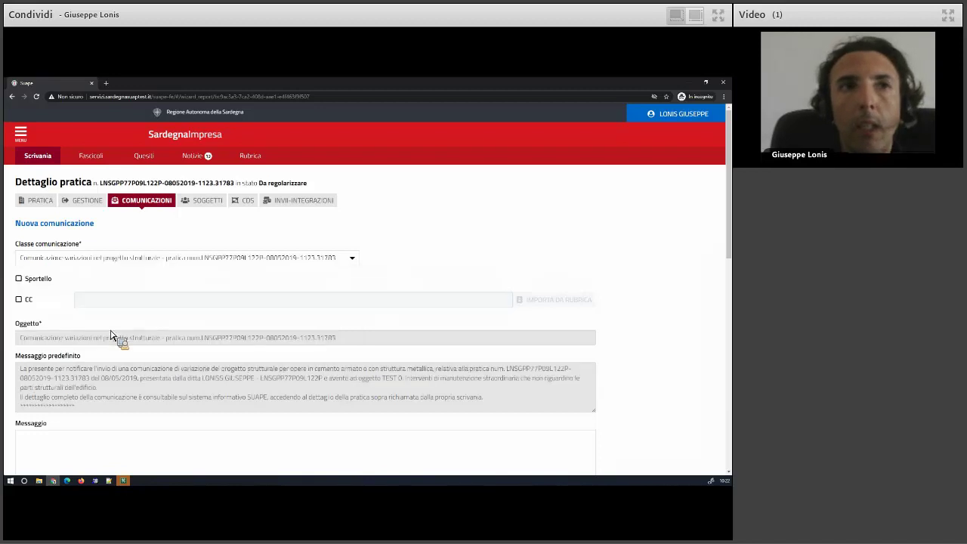
pyautogui.scroll(-5, 110, 340)
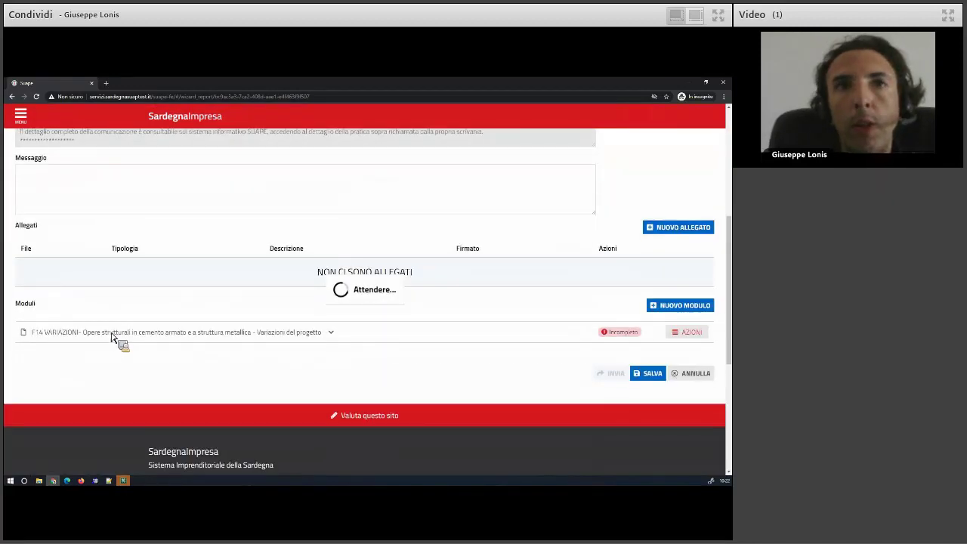
pyautogui.click(98, 338)
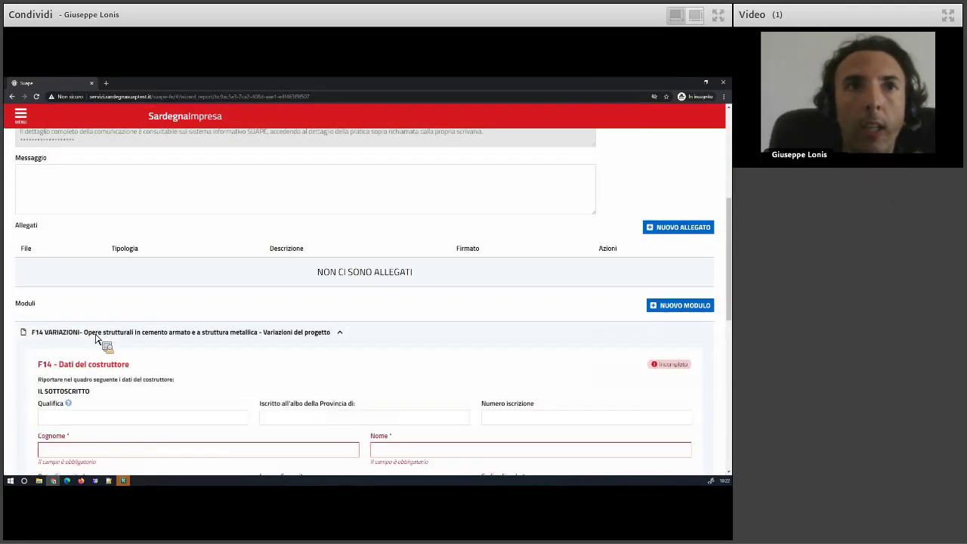
pyautogui.click(99, 338)
pyautogui.scroll(5, 103, 315)
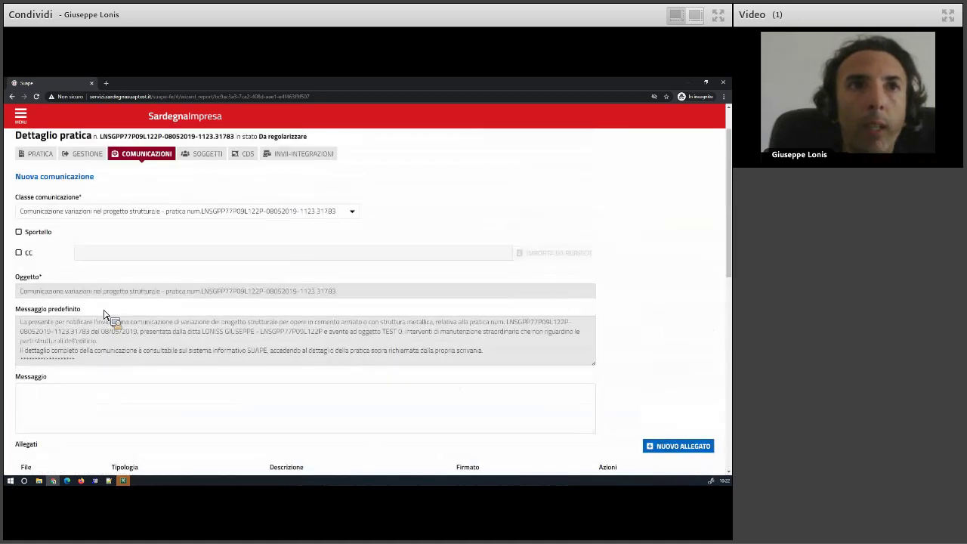
pyautogui.click(73, 262)
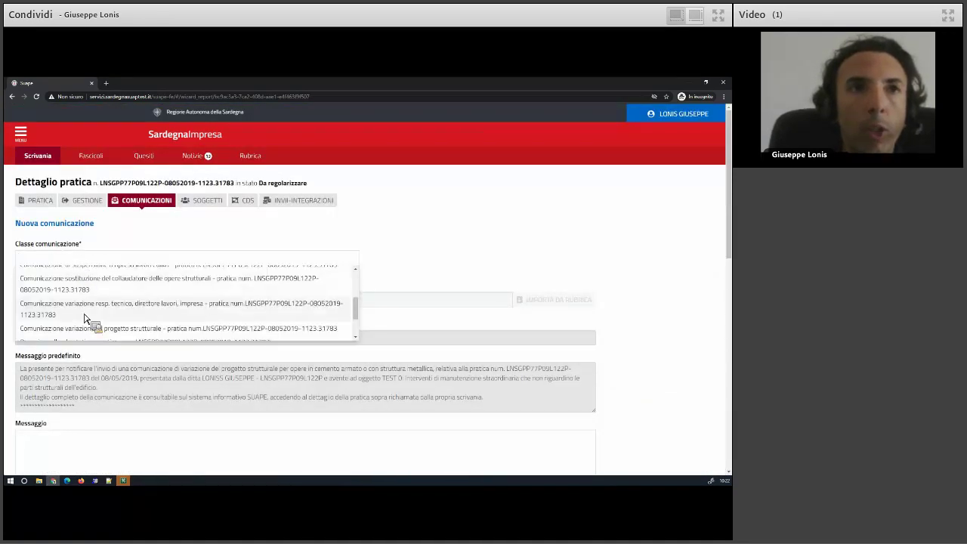
pyautogui.scroll(3, 91, 320)
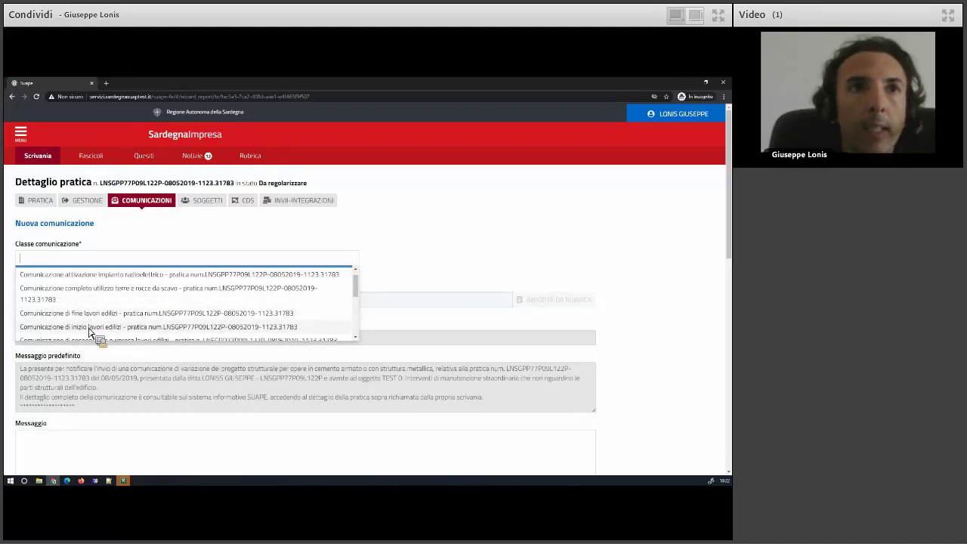
# Select Comunicazione di inizio lavori edilizi, tick the F3 declarations and set start date 05/10/2020.
pyautogui.click(90, 326)
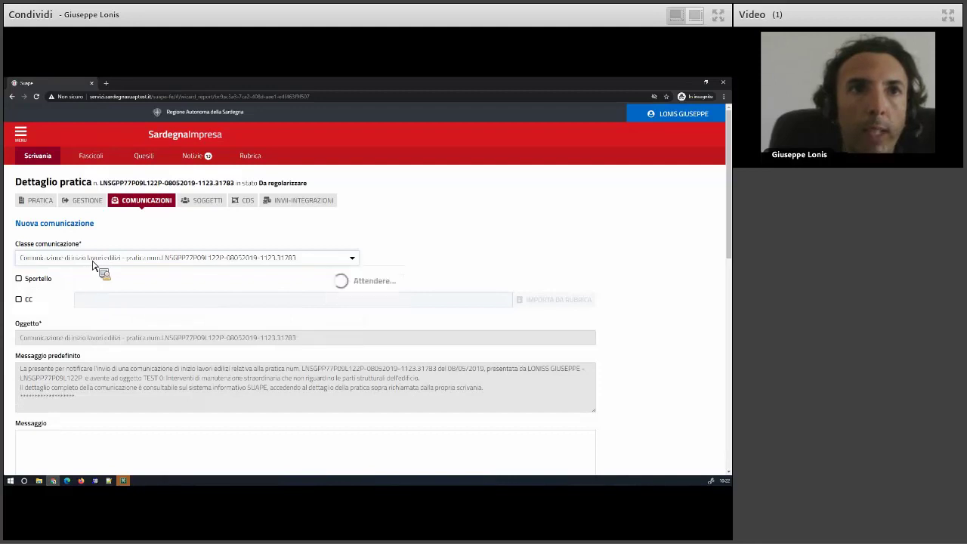
pyautogui.scroll(-5, 68, 313)
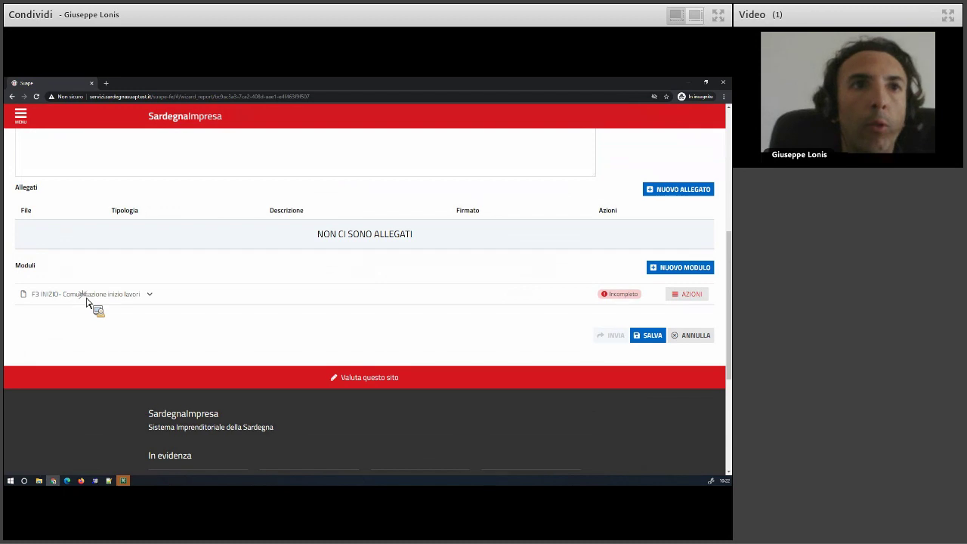
pyautogui.click(86, 299)
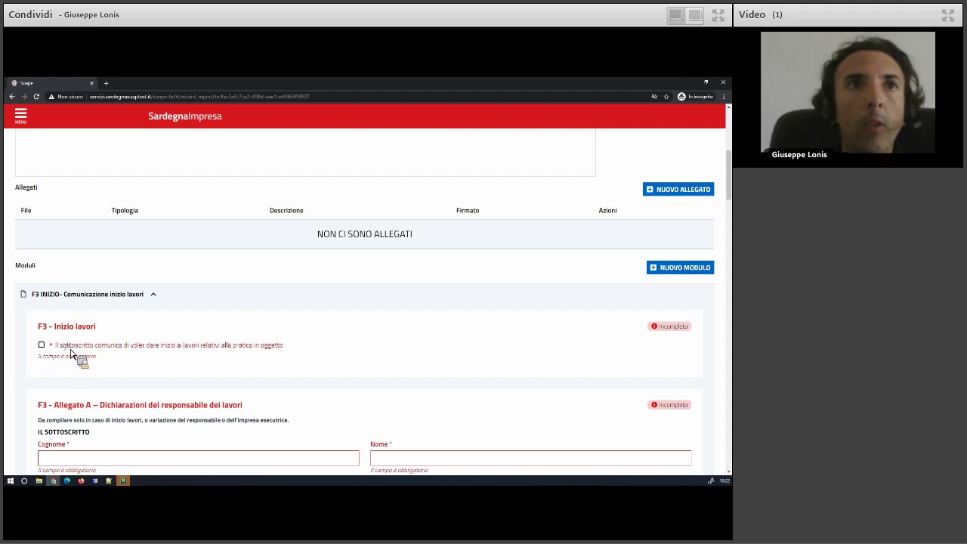
pyautogui.click(74, 347)
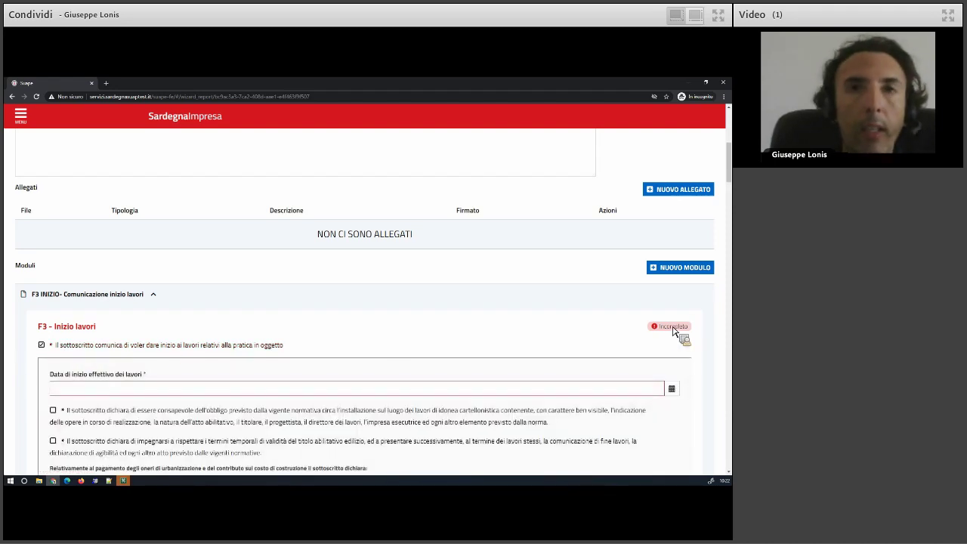
pyautogui.scroll(-3, 289, 331)
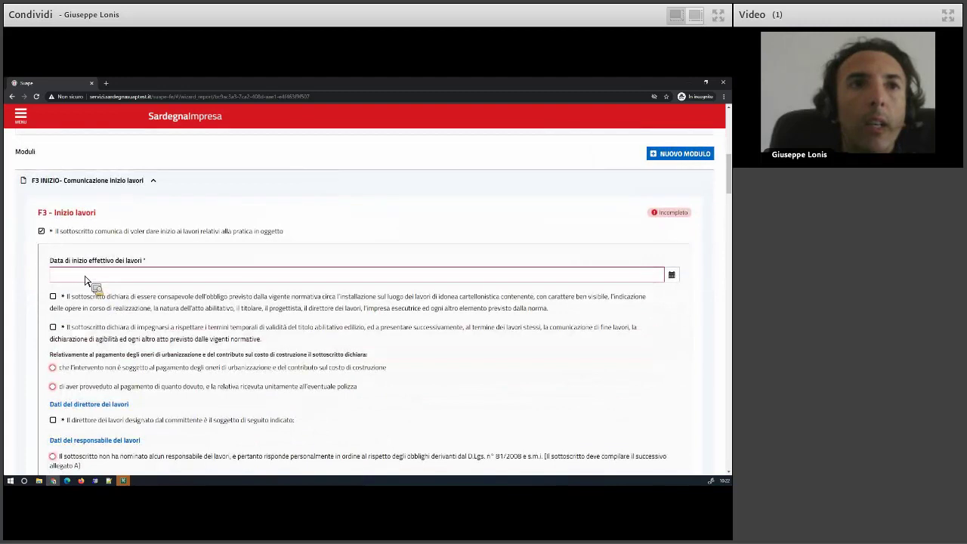
pyautogui.click(88, 277)
pyautogui.click(84, 322)
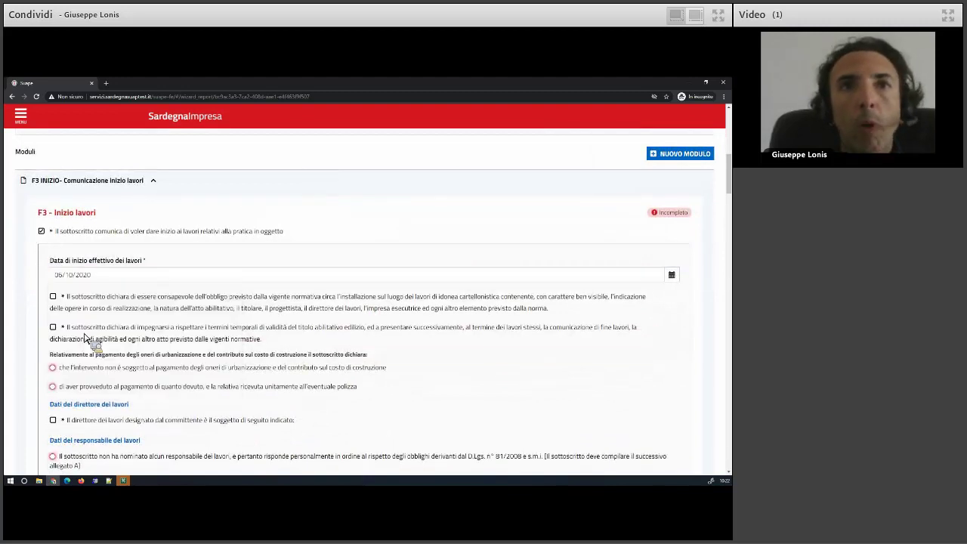
pyautogui.click(53, 296)
pyautogui.click(53, 326)
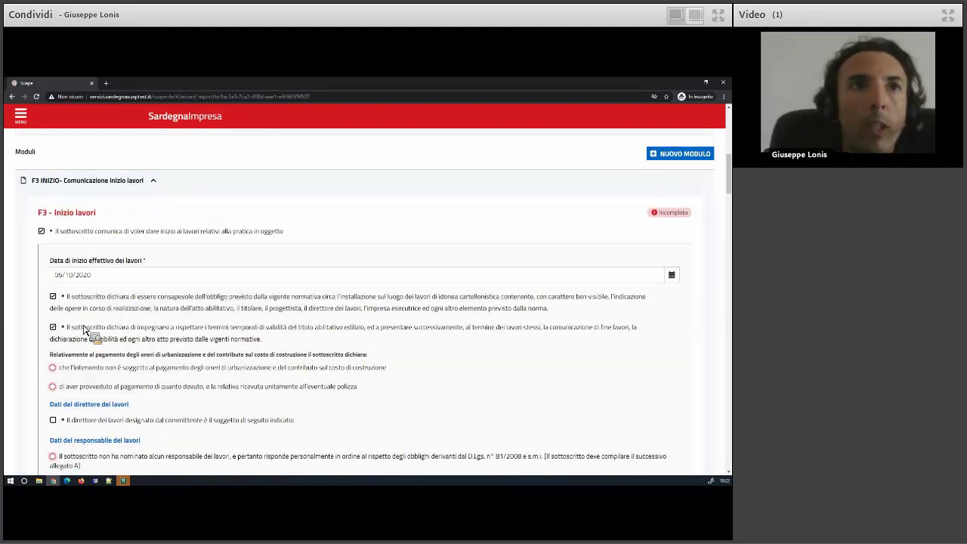
pyautogui.scroll(-2, 83, 325)
pyautogui.click(75, 313)
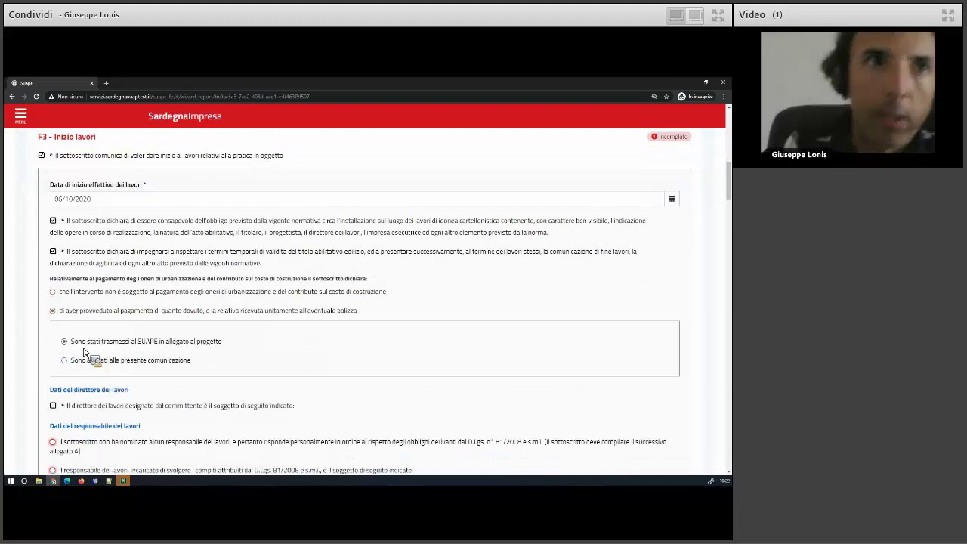
pyautogui.scroll(-3, 68, 363)
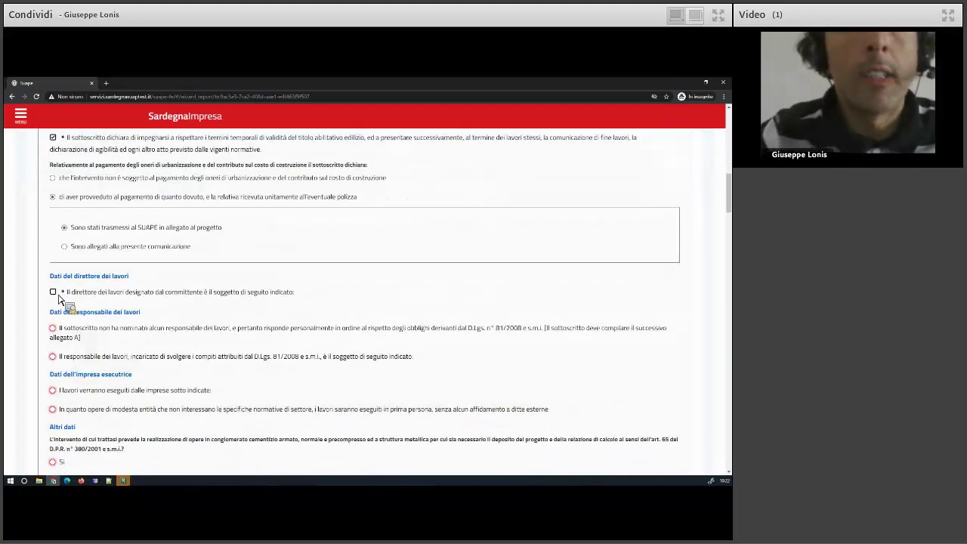
# Enter the works director's name, declare no works manager, and name contractor firm 'sssss'.
pyautogui.click(54, 293)
pyautogui.click(84, 340)
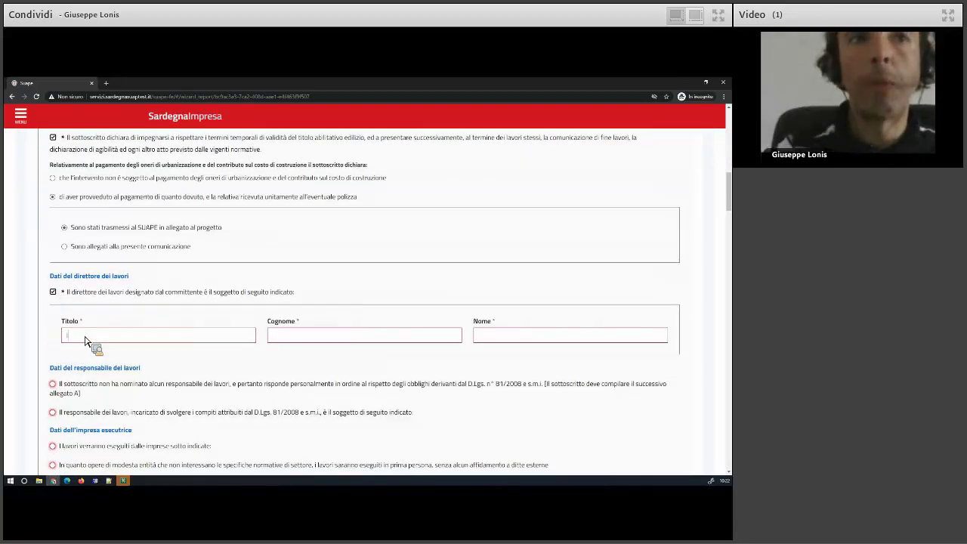
pyautogui.write('MarRossi')
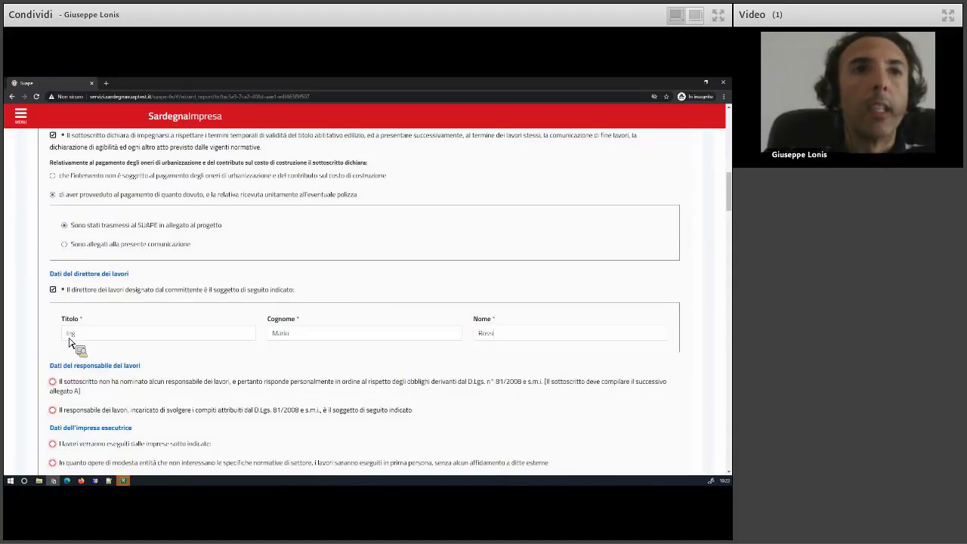
pyautogui.scroll(-3, 71, 344)
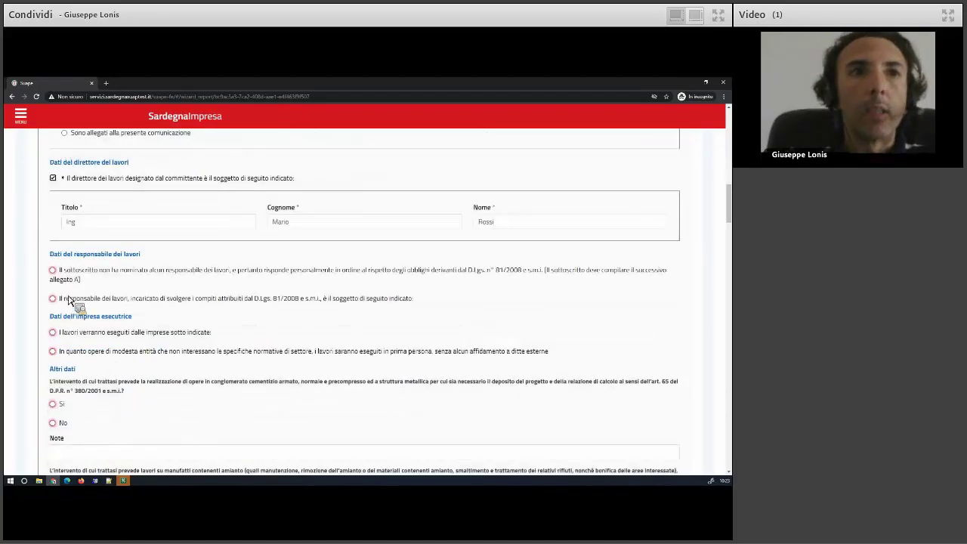
pyautogui.click(74, 280)
pyautogui.click(72, 333)
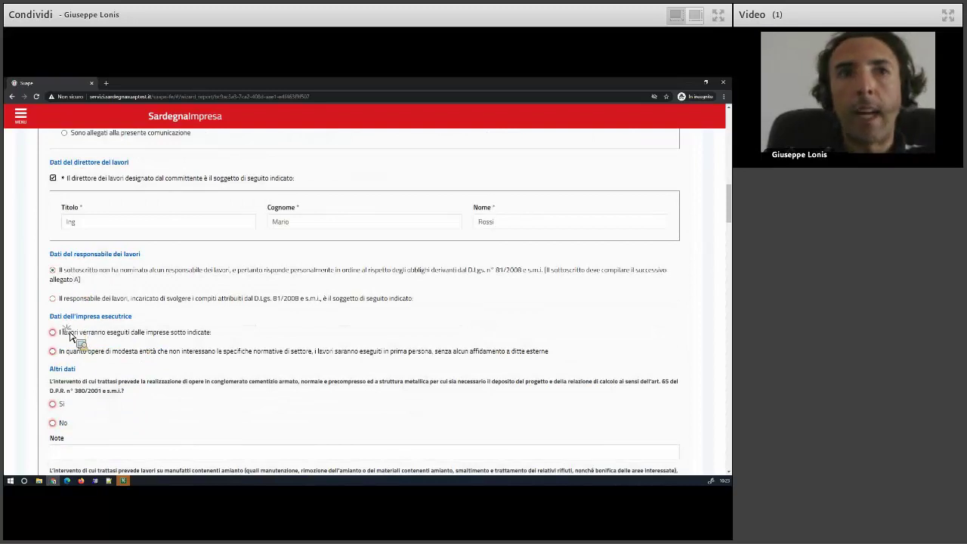
pyautogui.click(80, 374)
pyautogui.write('sssss')
# Answer No to the reinforced concrete, asbestos and project deposit questions under Altri dati.
pyautogui.scroll(-4, 80, 378)
pyautogui.click(68, 368)
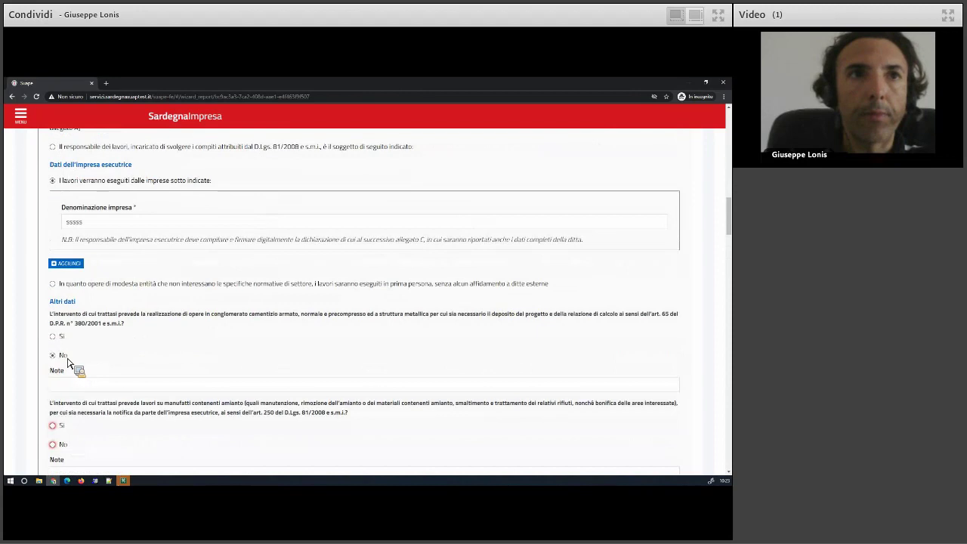
pyautogui.scroll(-1, 73, 399)
pyautogui.click(67, 369)
pyautogui.scroll(-2, 61, 381)
pyautogui.click(63, 310)
pyautogui.click(62, 385)
pyautogui.scroll(-1, 139, 376)
pyautogui.scroll(-3, 138, 375)
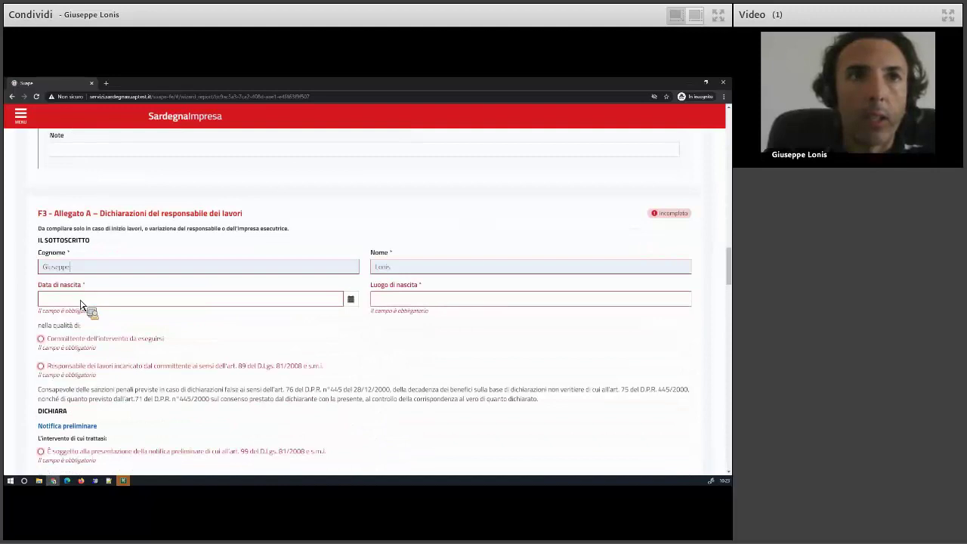
# Set the declarant's date of birth to 29/09/2020 and enter the birthplace.
pyautogui.click(114, 299)
pyautogui.click(427, 300)
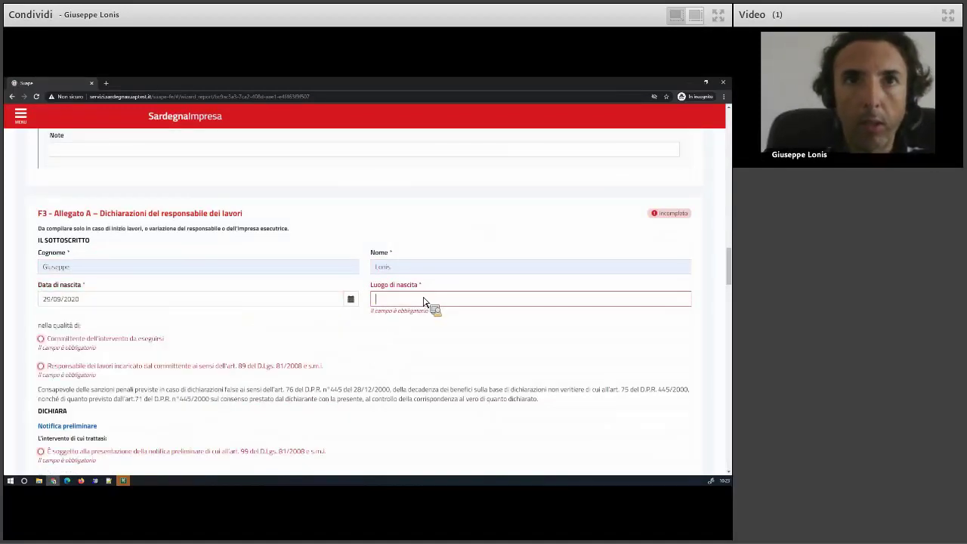
pyautogui.write('Or')
pyautogui.scroll(-1, 242, 350)
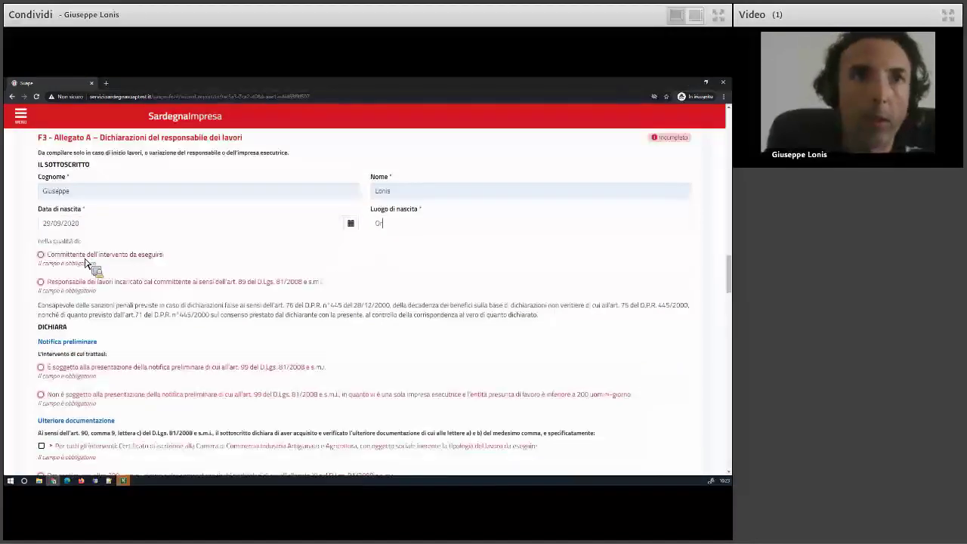
# Declare the signer as client, works subject to preliminary notification, already sent to authorities.
pyautogui.click(86, 257)
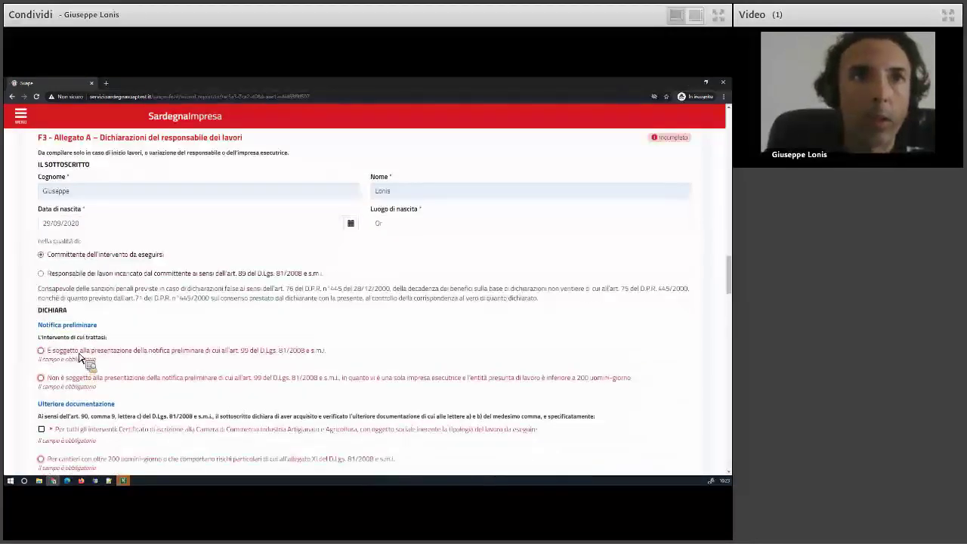
pyautogui.click(80, 356)
pyautogui.scroll(-1, 87, 307)
pyautogui.click(86, 307)
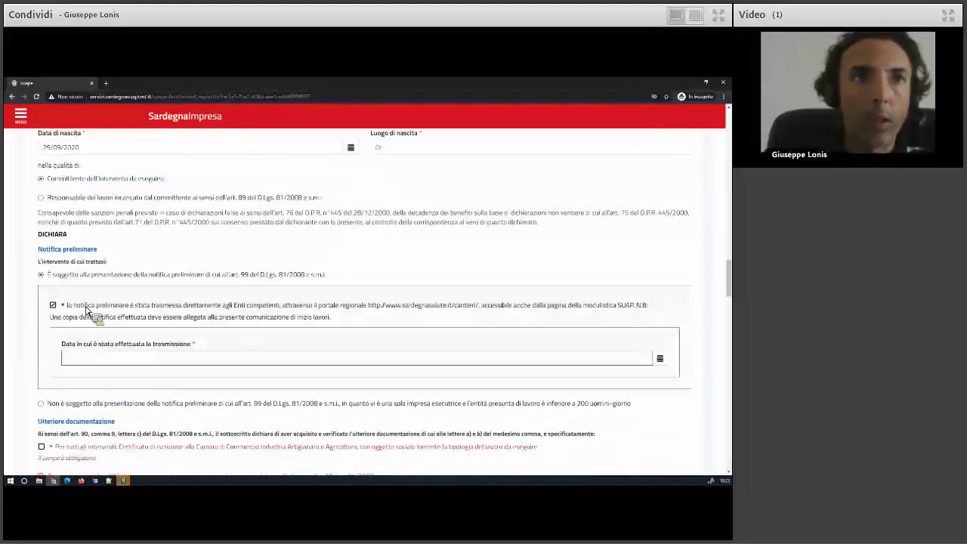
pyautogui.click(106, 359)
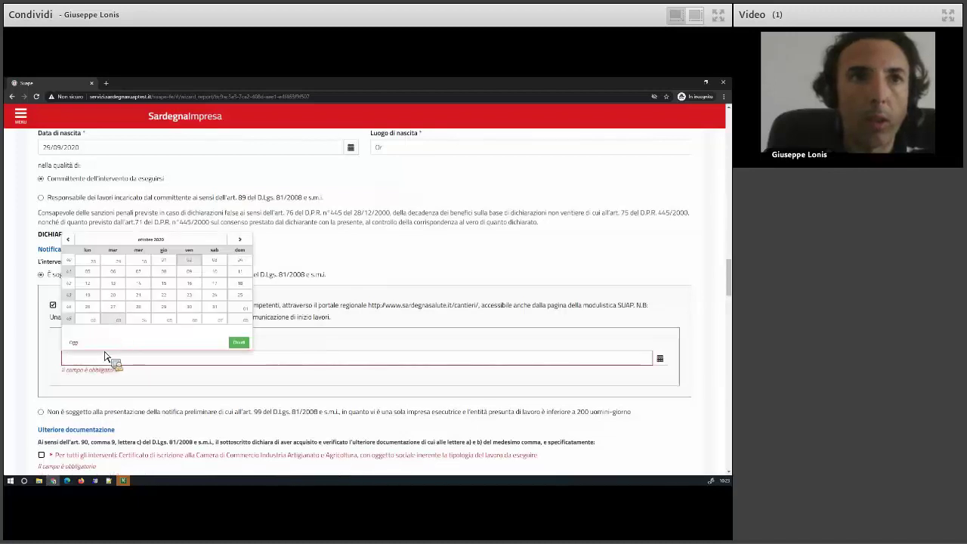
pyautogui.scroll(-2, 113, 361)
# Choose sites over 200 man-days, workforce, labour-contract and executing-firms declarations.
pyautogui.click(72, 302)
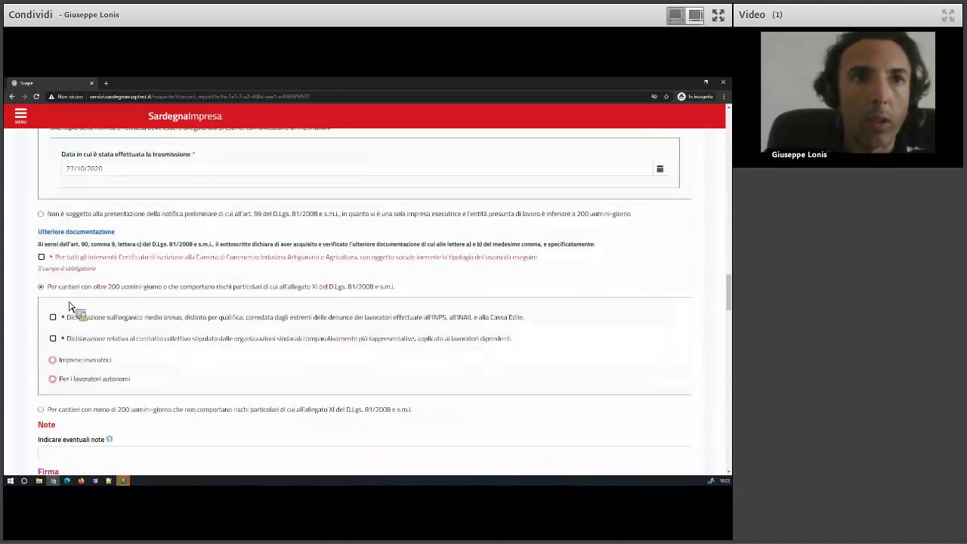
pyautogui.click(83, 318)
pyautogui.click(82, 339)
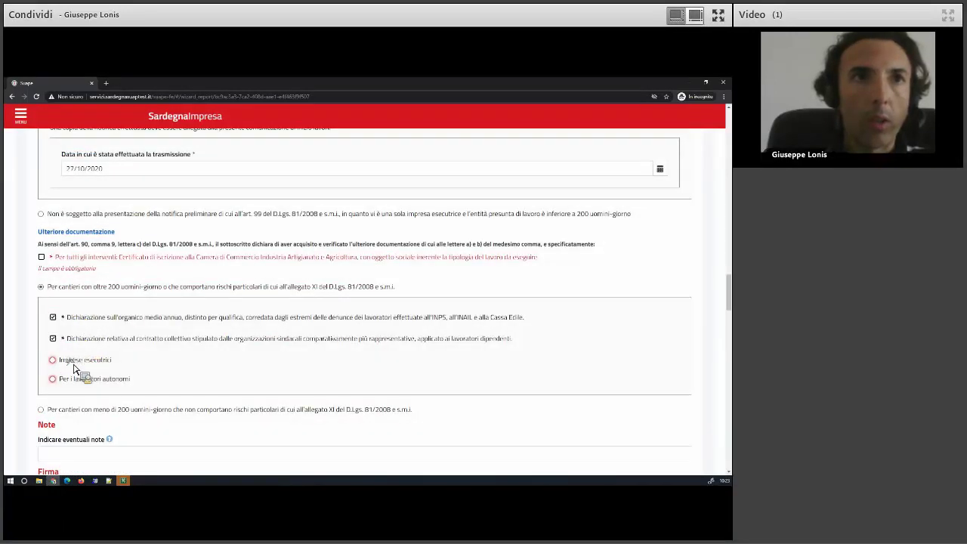
pyautogui.click(75, 361)
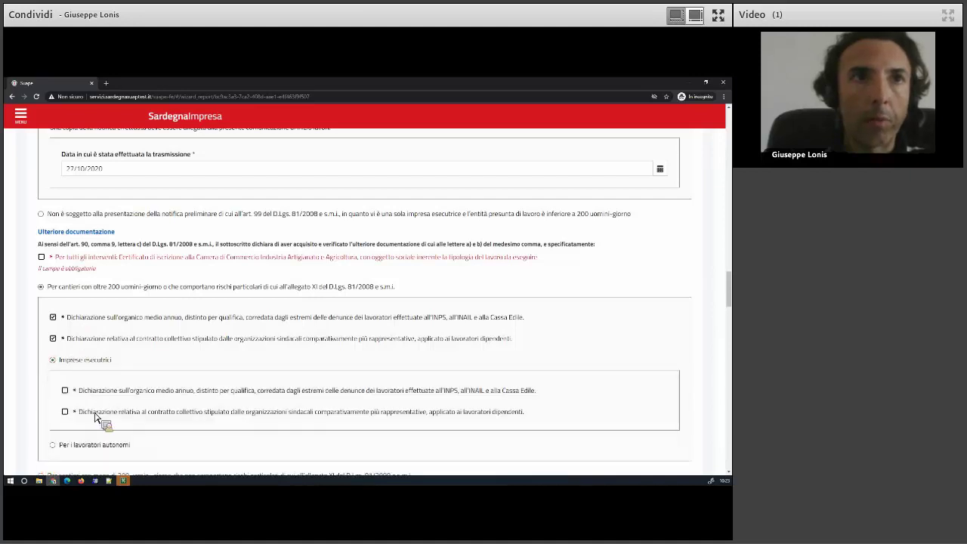
pyautogui.scroll(-4, 98, 419)
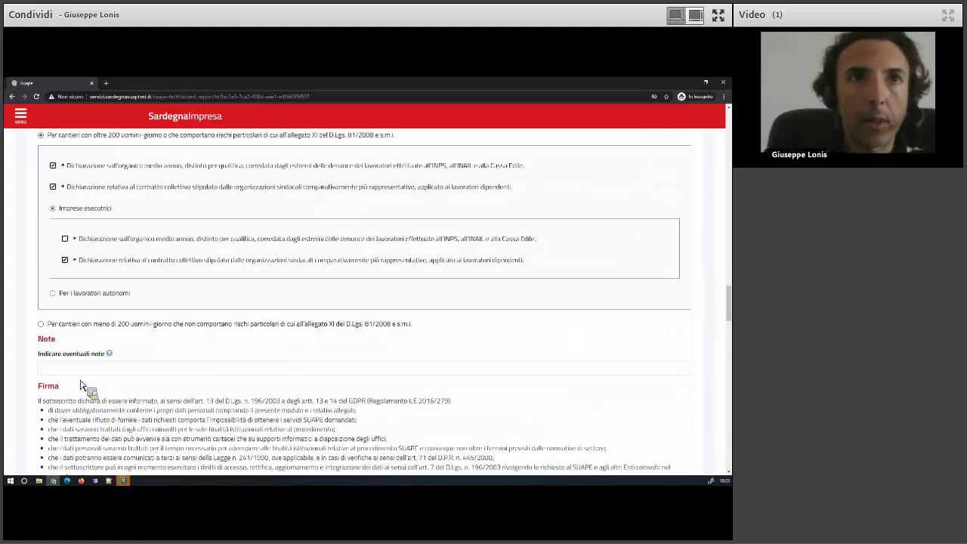
# Type the declarant's name into the Firma del dichiarante field.
pyautogui.click(85, 384)
pyautogui.write('Giuseppe')
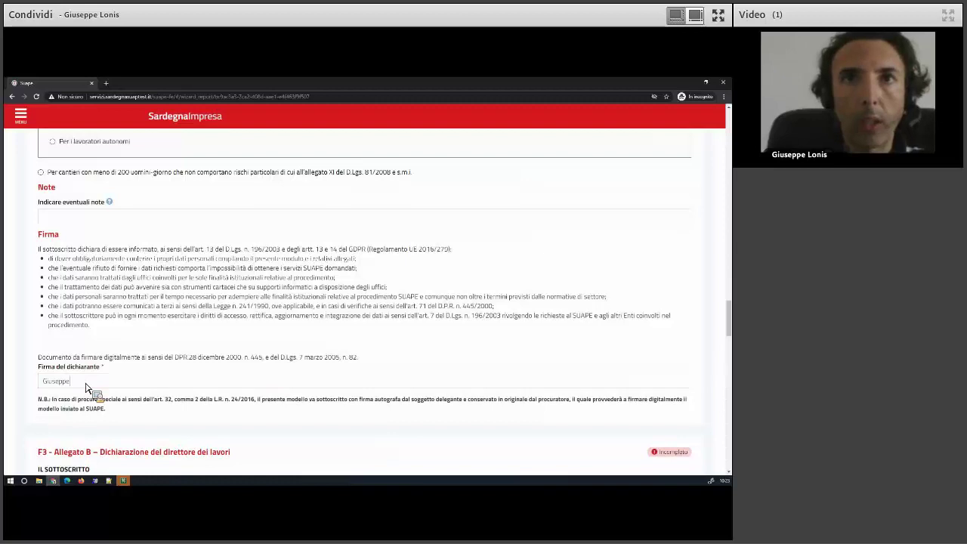
pyautogui.scroll(-2, 85, 388)
pyautogui.scroll(-1, 85, 388)
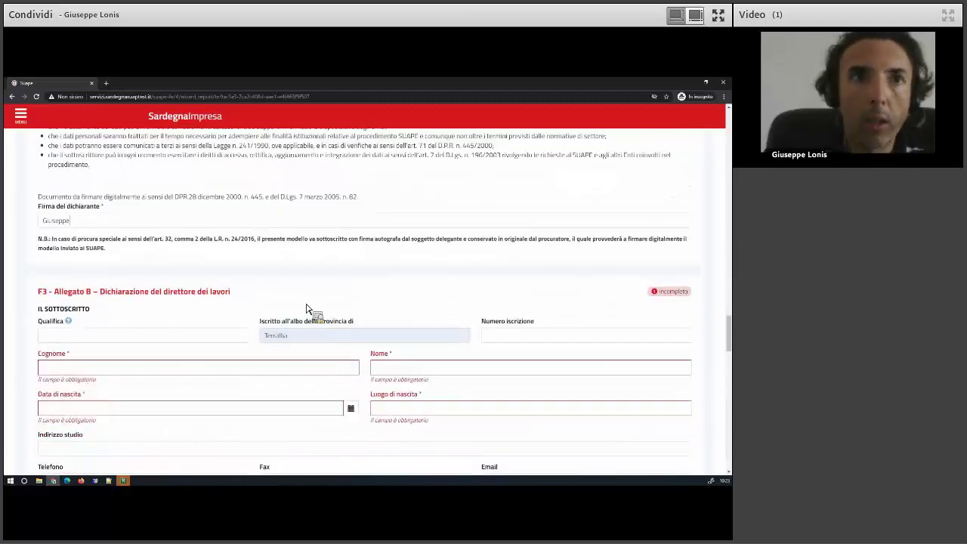
pyautogui.scroll(-1, 69, 309)
# Fill the works director's details from saved data, birth date 30/09/2020 and birthplace.
pyautogui.click(84, 301)
pyautogui.click(76, 323)
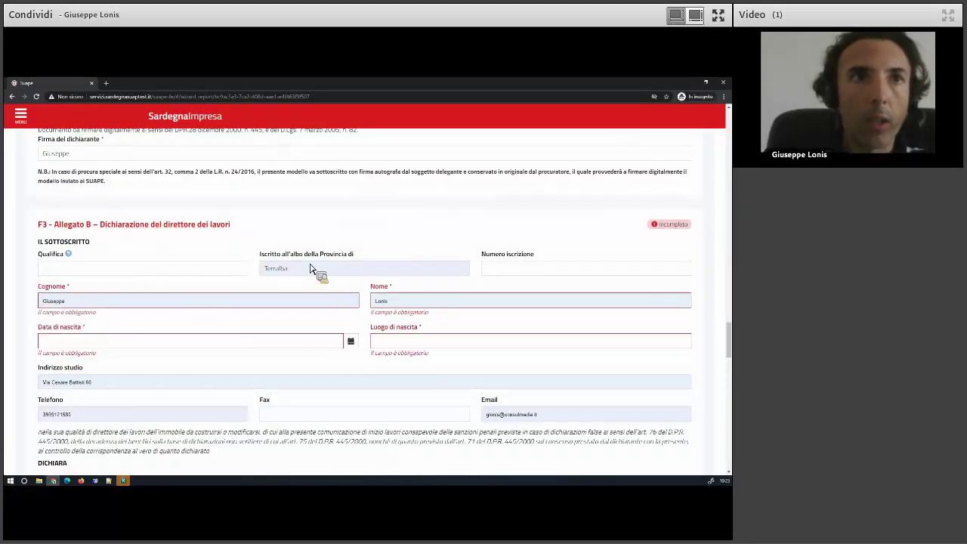
pyautogui.click(128, 337)
pyautogui.click(415, 335)
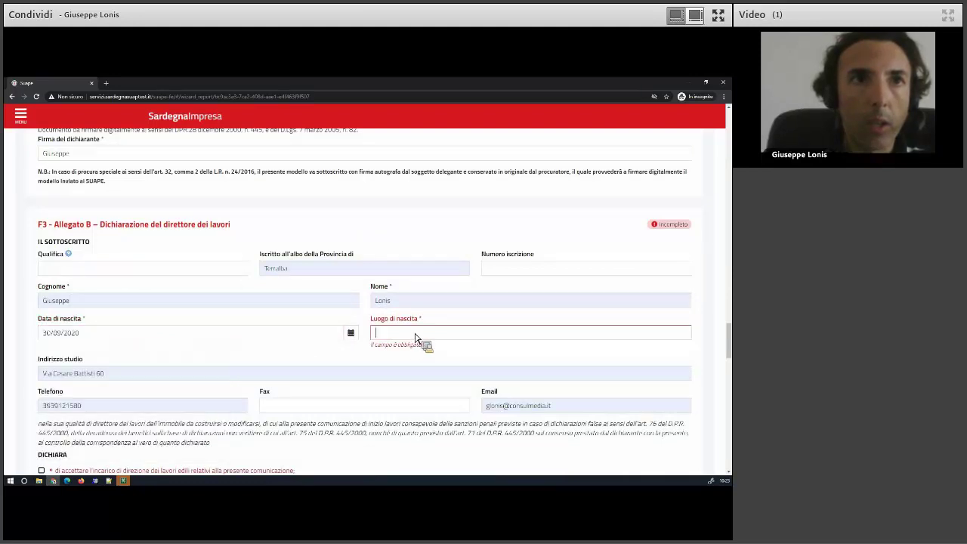
pyautogui.write('OR')
pyautogui.scroll(-5, 219, 298)
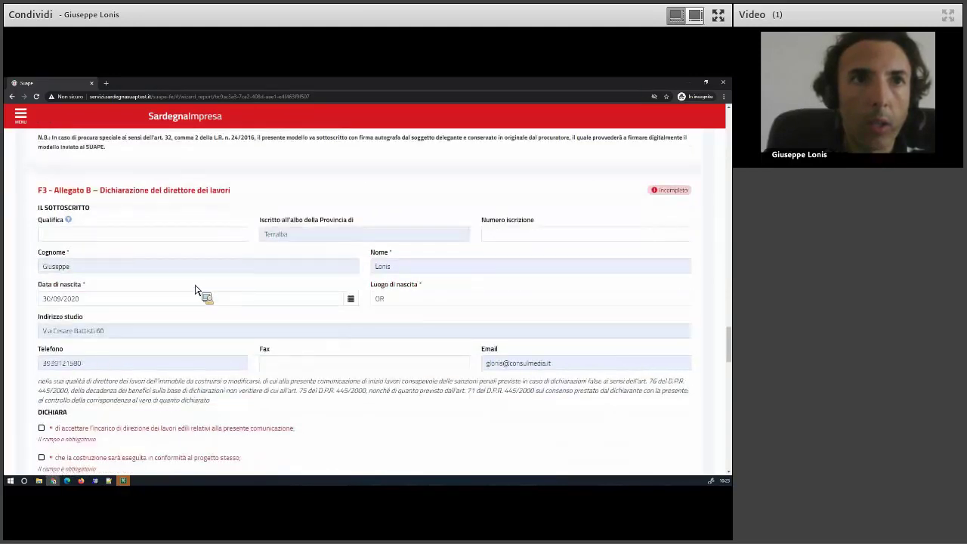
# Tick the three director DICHIARA declarations and sign with the declarant's name.
pyautogui.click(55, 272)
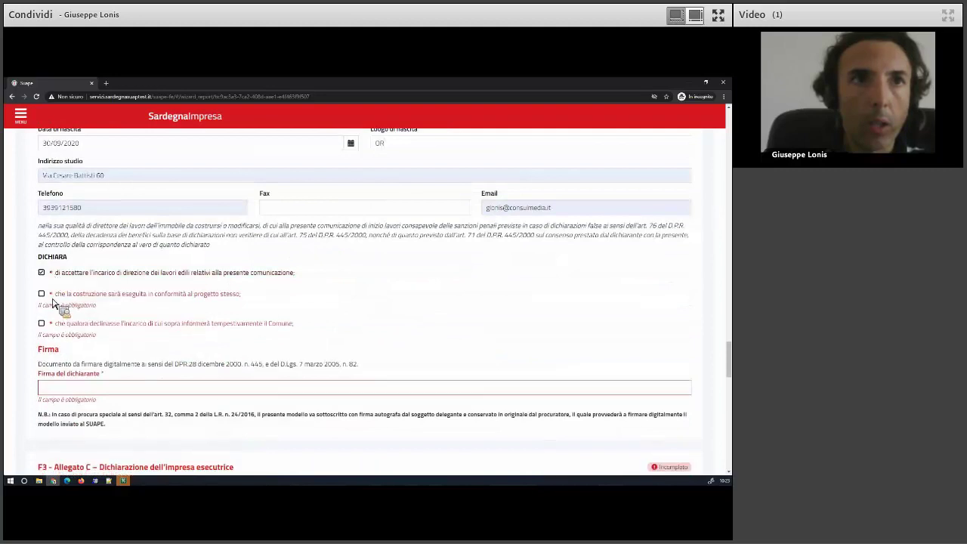
pyautogui.click(55, 295)
pyautogui.click(61, 315)
pyautogui.scroll(-3, 68, 294)
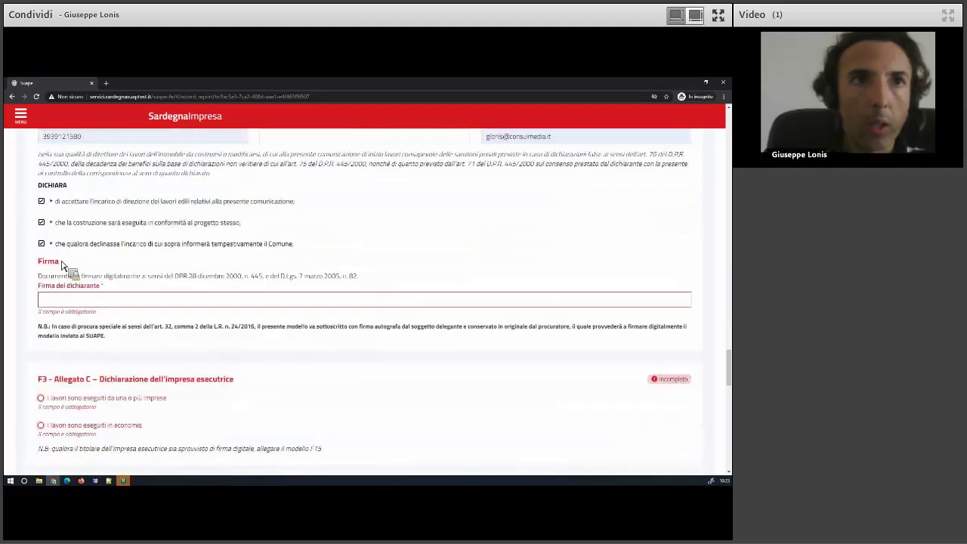
pyautogui.click(63, 261)
pyautogui.write('Giuseppe')
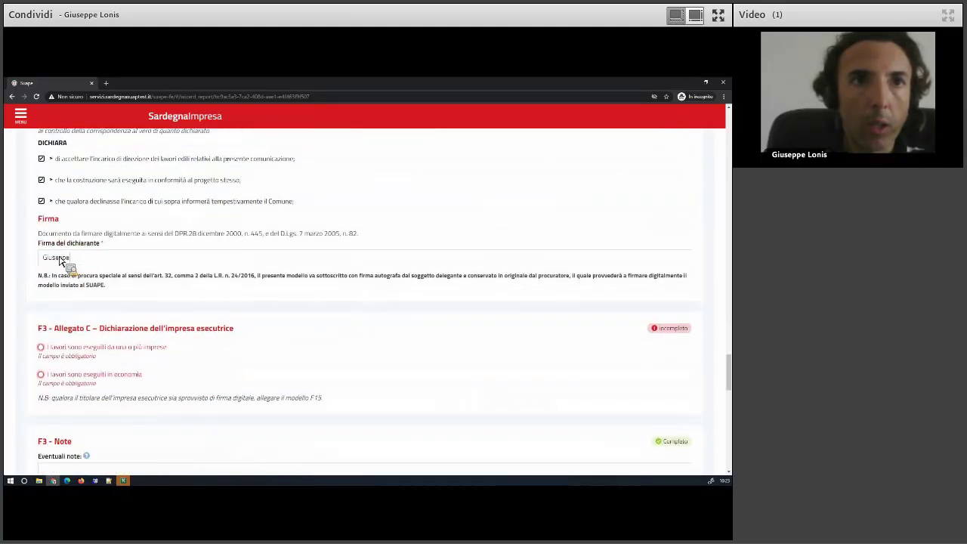
pyautogui.scroll(-3, 68, 272)
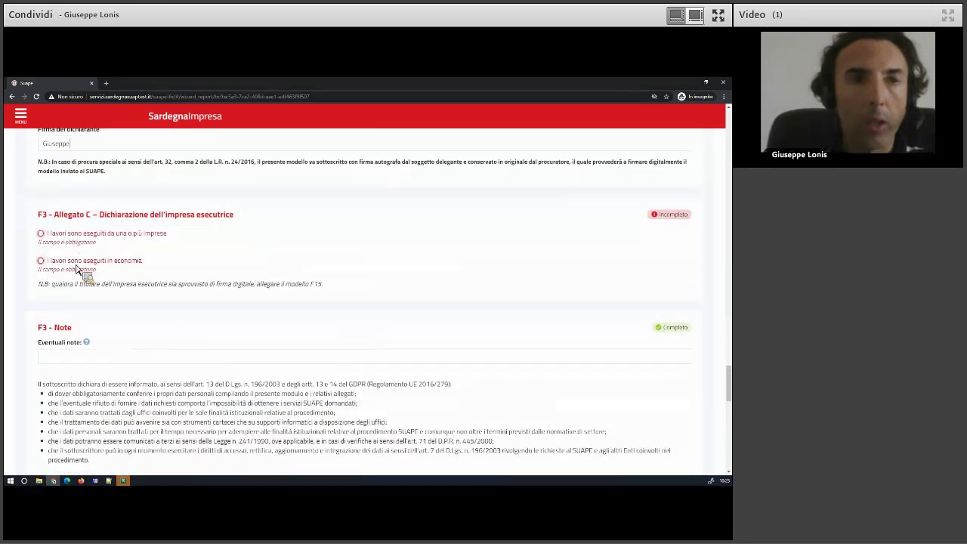
# Select 'I lavori sono eseguiti in economia' and fill both signature fields with names.
pyautogui.click(79, 261)
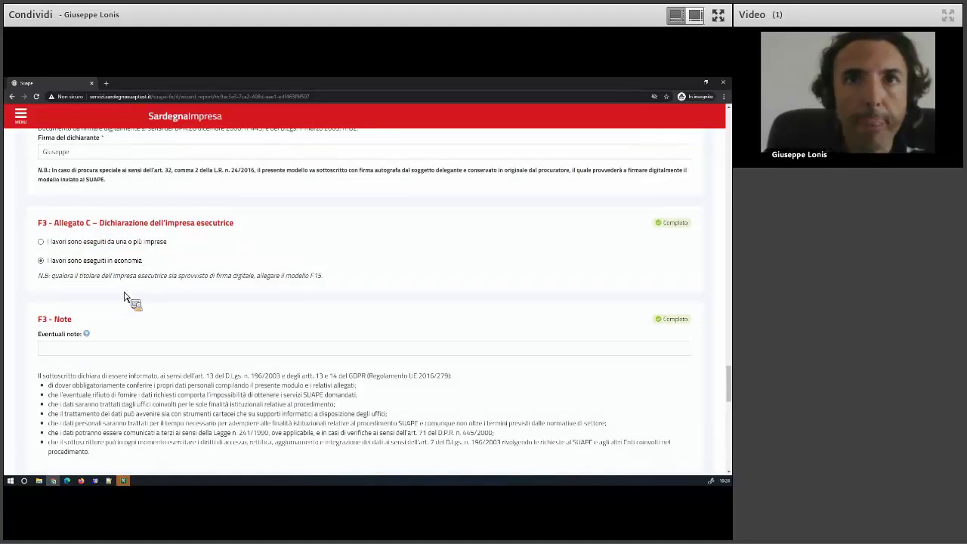
pyautogui.scroll(-6, 78, 317)
pyautogui.click(67, 315)
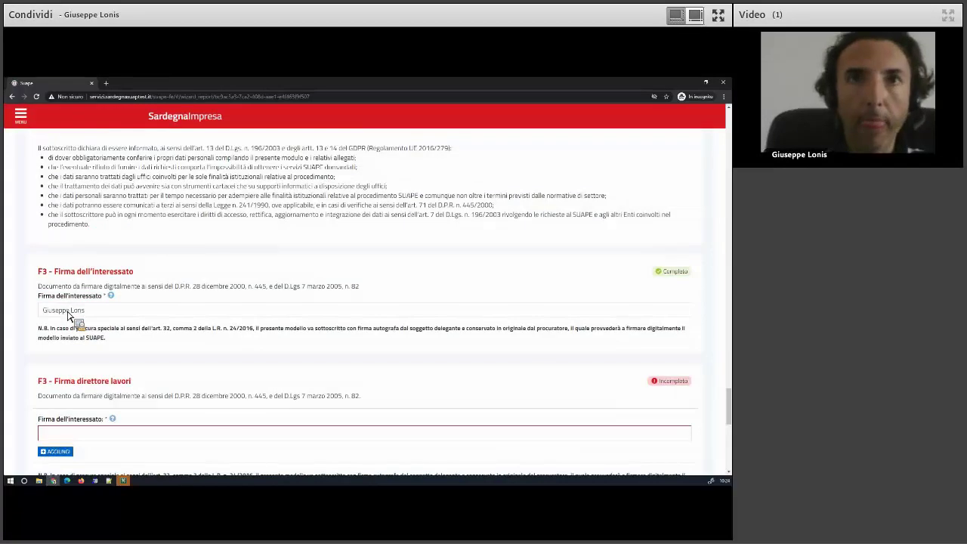
pyautogui.scroll(-5, 65, 267)
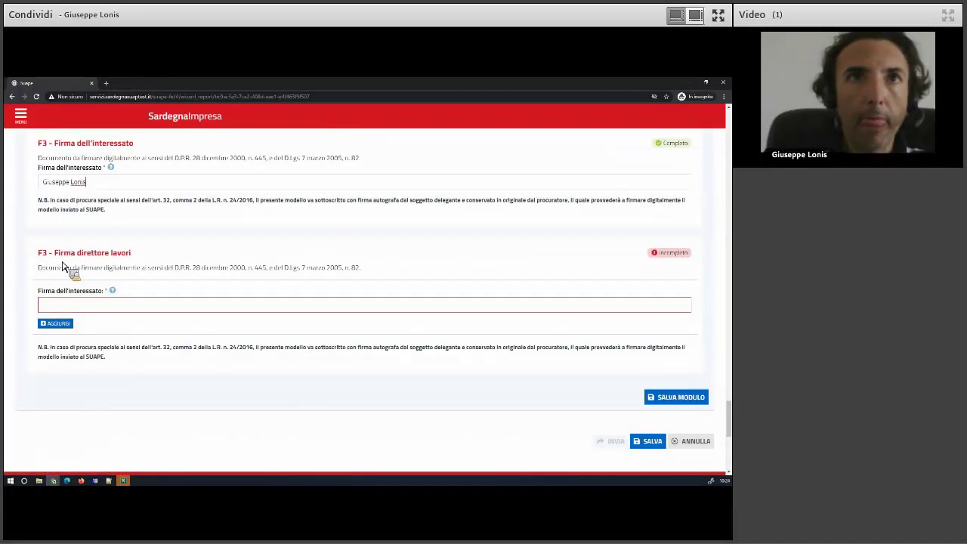
pyautogui.click(62, 247)
pyautogui.write('Mario Rossi')
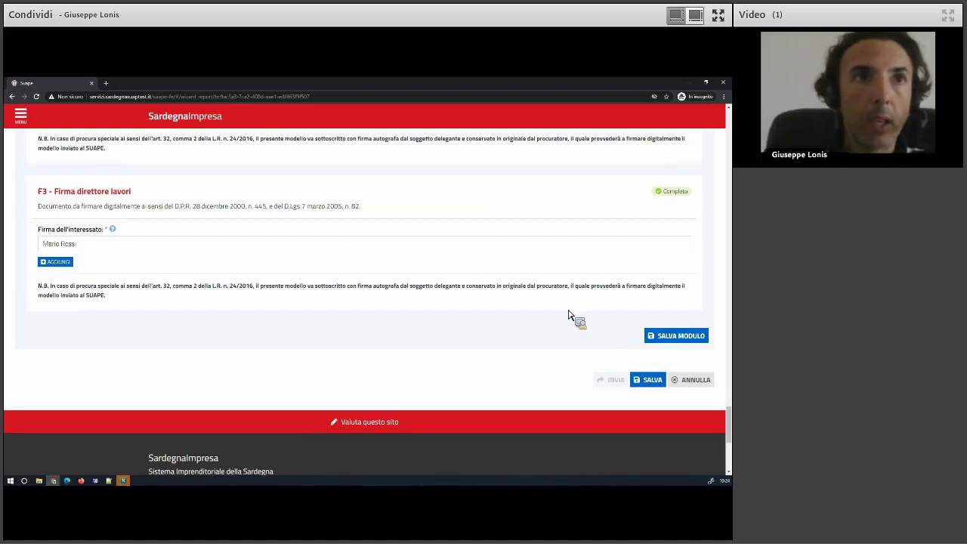
# Review the form and save the F3 module with SALVA MODULO.
pyautogui.scroll(4, 568, 316)
pyautogui.scroll(3, 568, 316)
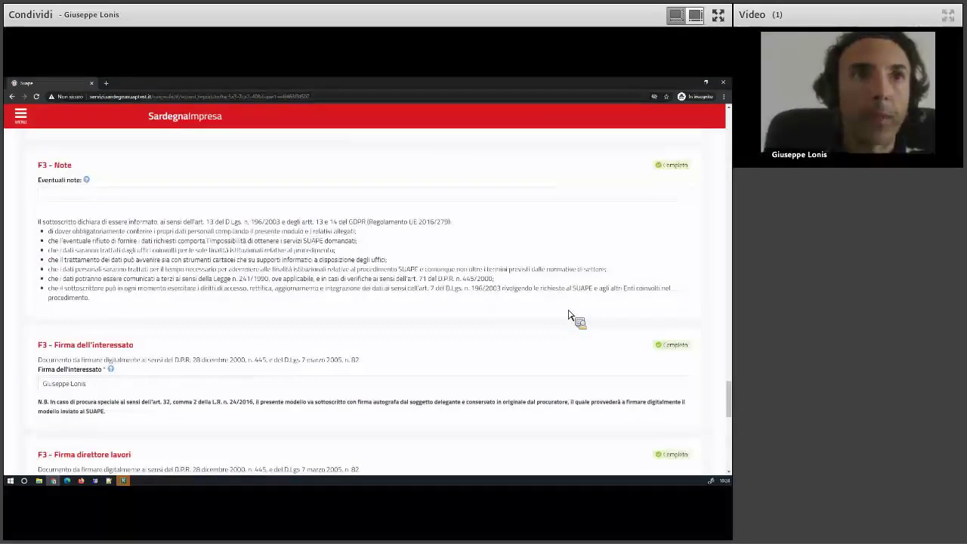
pyautogui.scroll(-7, 568, 315)
pyautogui.scroll(-2, 568, 316)
pyautogui.scroll(8, 571, 317)
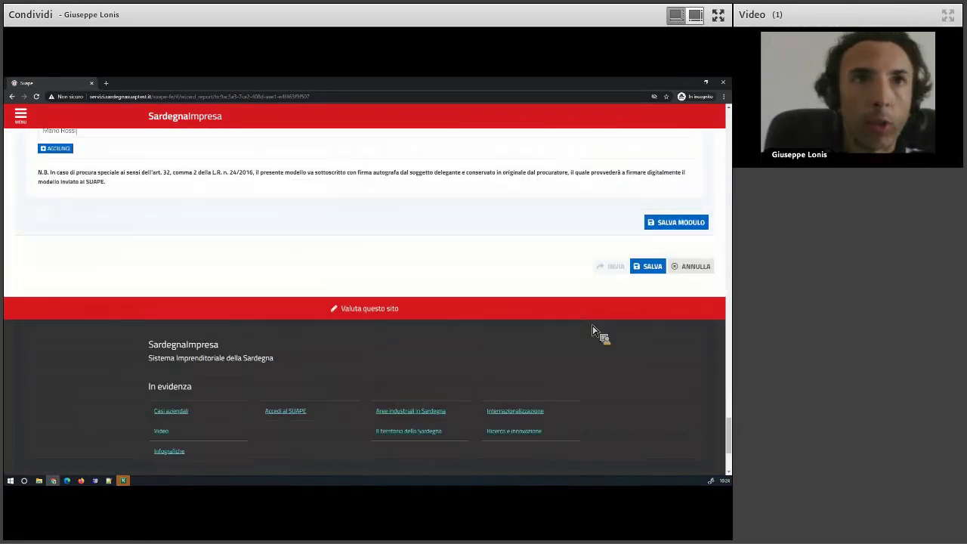
pyautogui.click(670, 375)
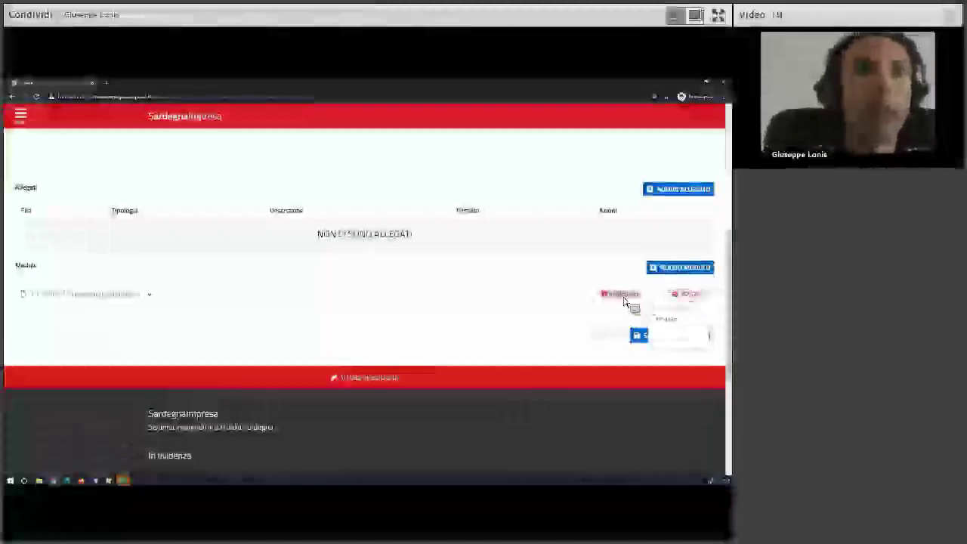
# Reopen the F3 INIZIO form and re-enter the surname in Allegato A.
pyautogui.click(138, 296)
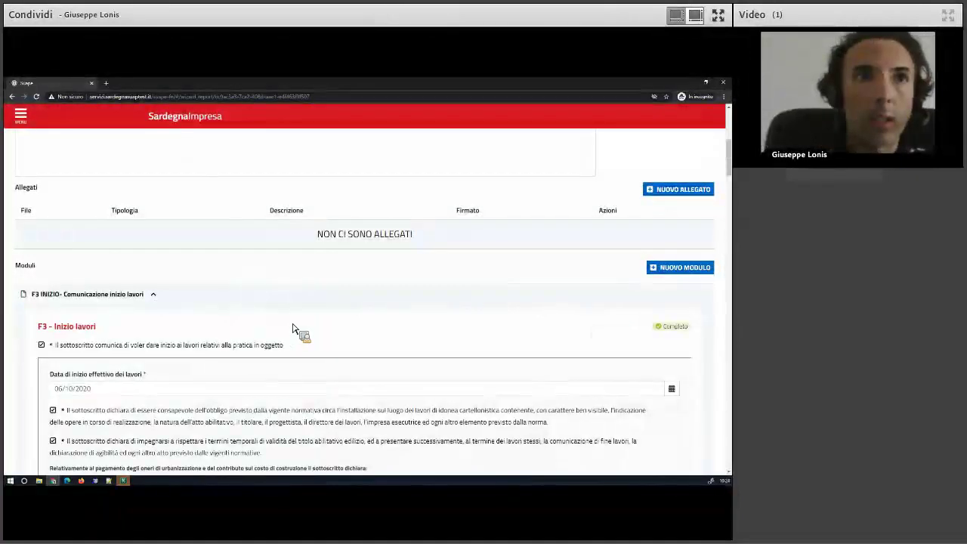
pyautogui.scroll(-5, 300, 333)
pyautogui.scroll(-10, 295, 329)
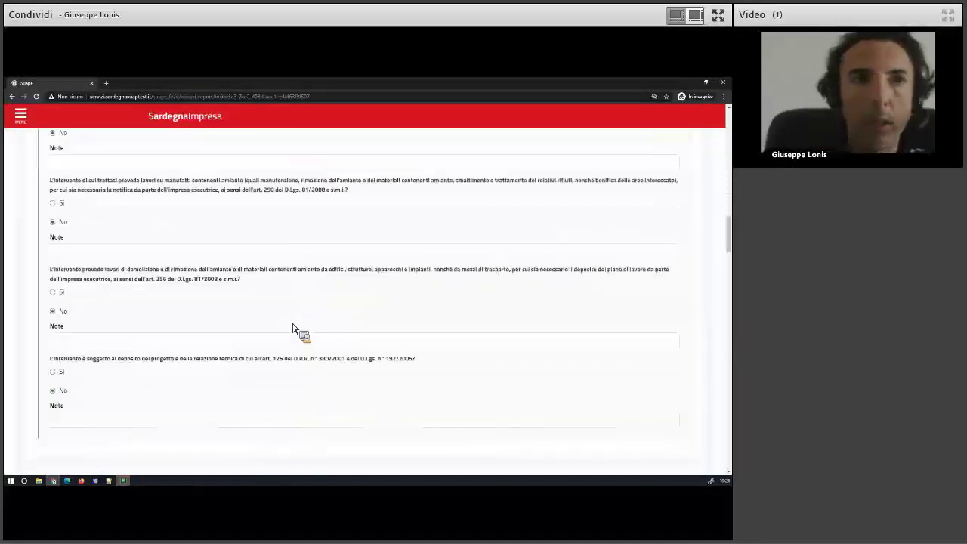
pyautogui.scroll(-3, 294, 330)
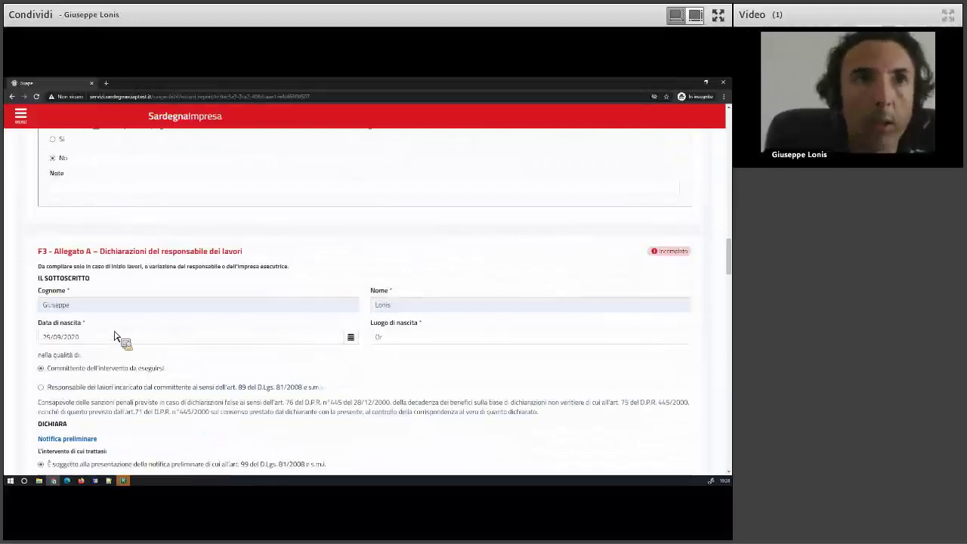
pyautogui.scroll(-2, 115, 331)
pyautogui.scroll(-3, 115, 330)
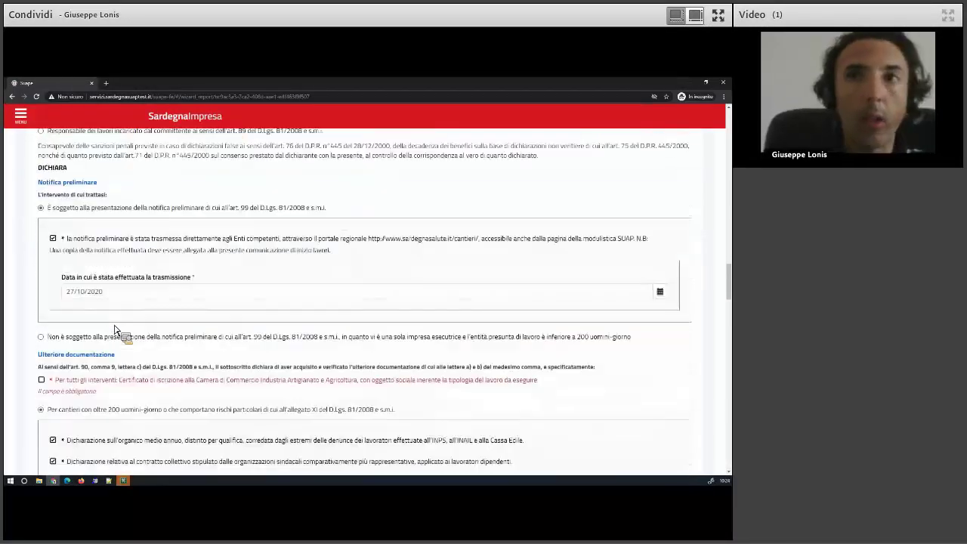
pyautogui.scroll(-1, 79, 328)
pyautogui.scroll(4, 96, 320)
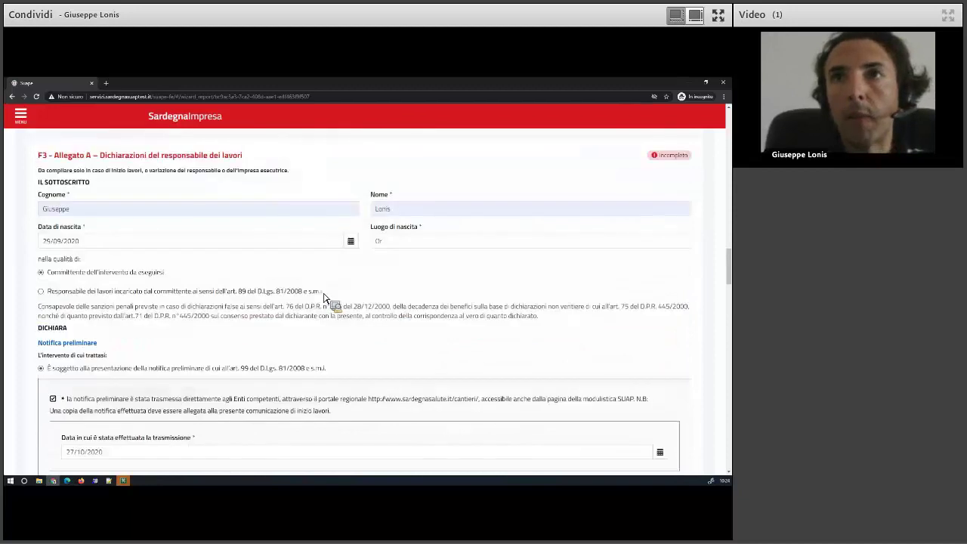
pyautogui.scroll(1, 323, 297)
pyautogui.scroll(-10, 226, 287)
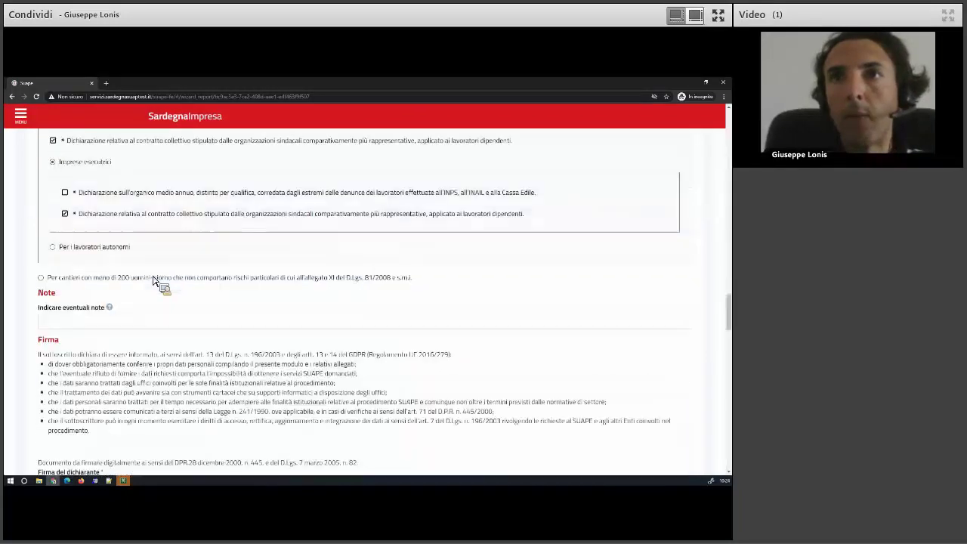
pyautogui.scroll(-2, 153, 280)
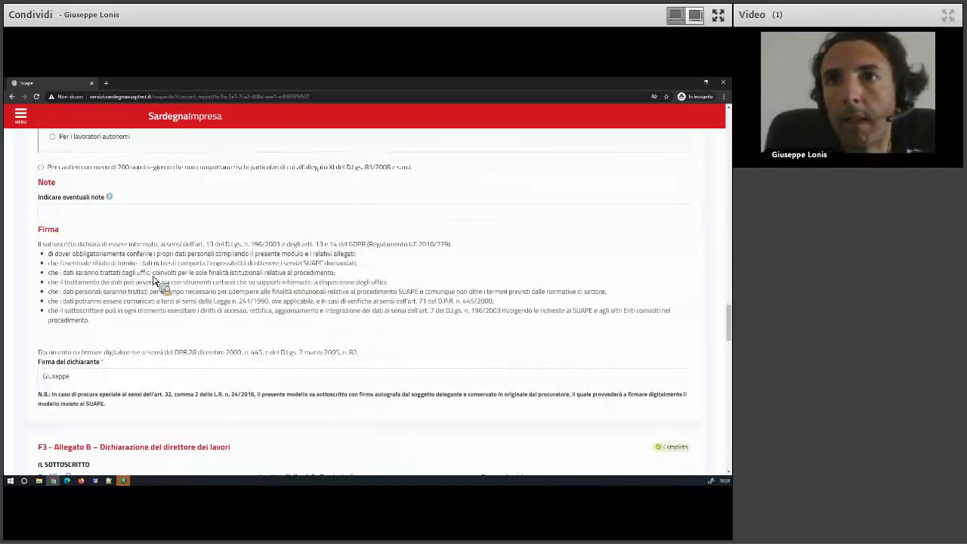
pyautogui.scroll(4, 153, 280)
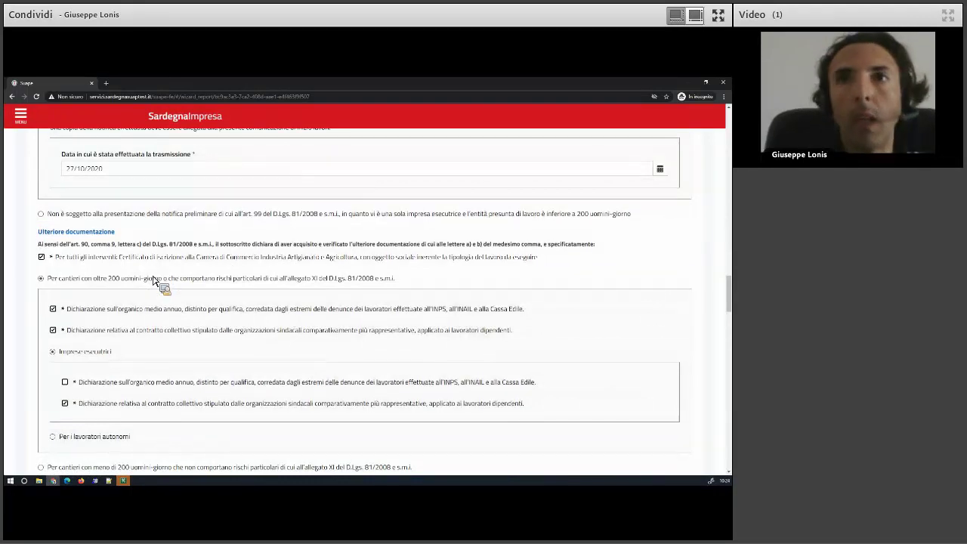
pyautogui.scroll(2, 153, 281)
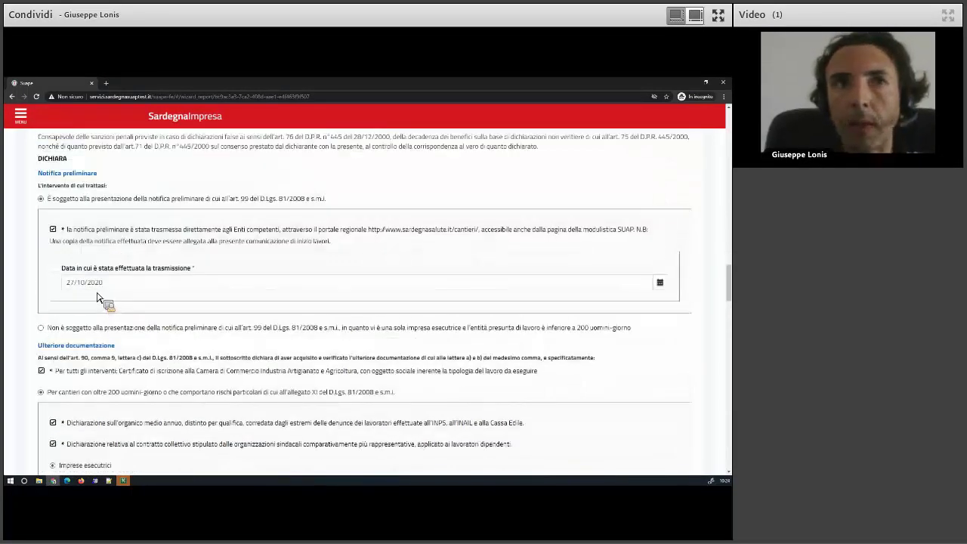
pyautogui.scroll(1, 97, 301)
pyautogui.scroll(2, 96, 250)
pyautogui.click(87, 233)
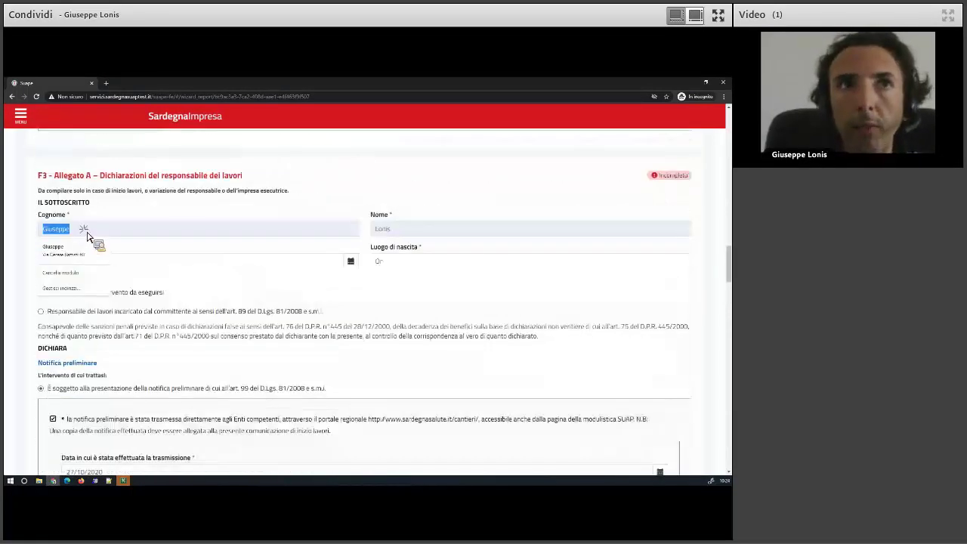
pyautogui.write('Gius')
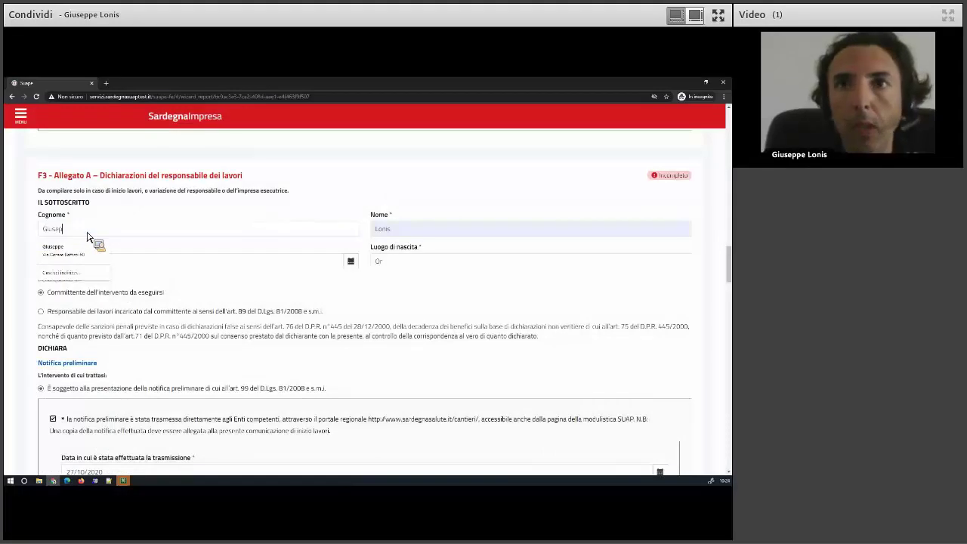
pyautogui.click(87, 237)
pyautogui.press('Tab')
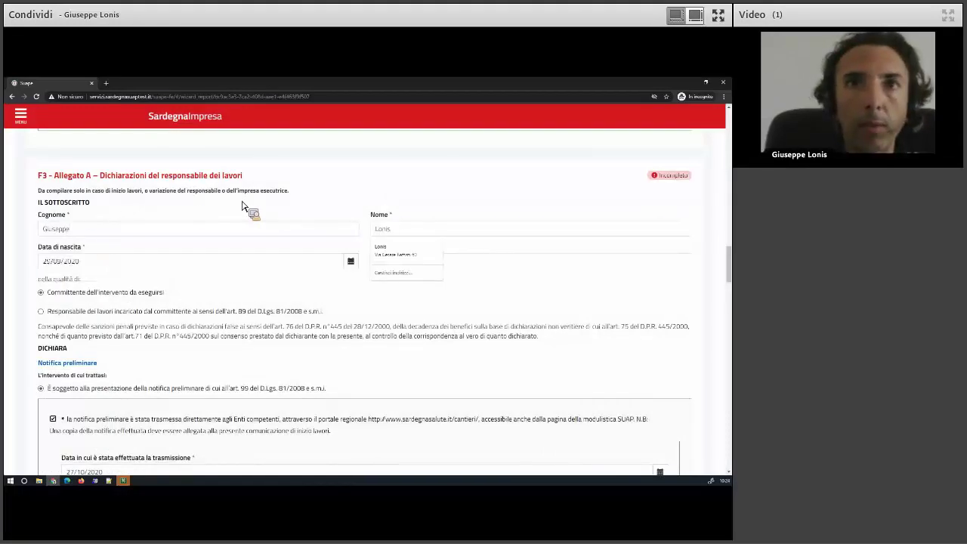
pyautogui.click(414, 229)
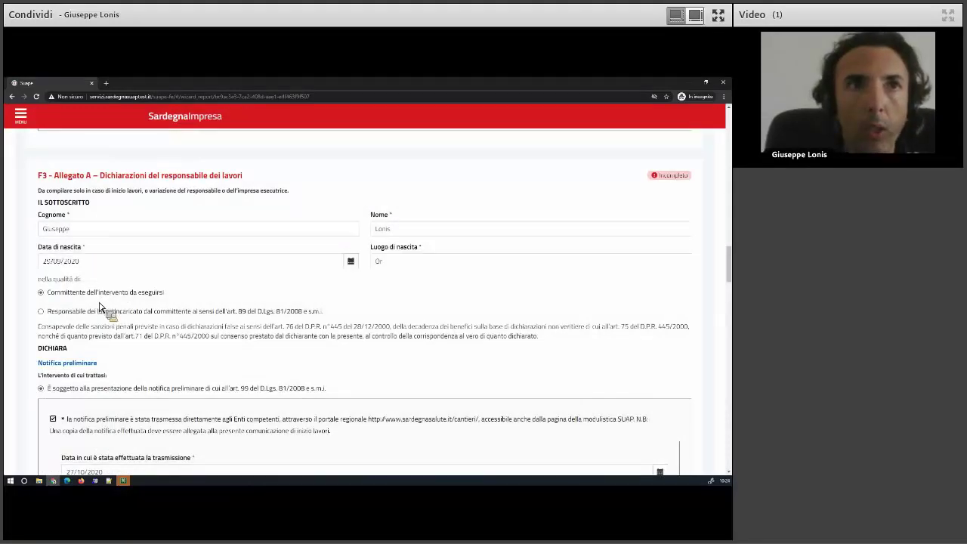
# Select 'Non è soggetto' and tick the first Imprese esecutrici declaration.
pyautogui.scroll(-1, 95, 279)
pyautogui.scroll(-1, 76, 285)
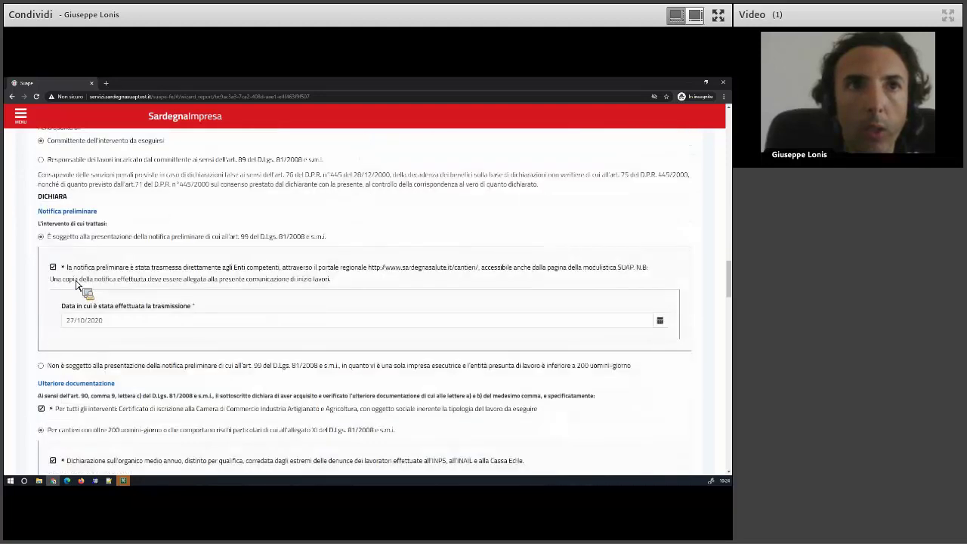
pyautogui.scroll(-1, 75, 313)
pyautogui.click(77, 330)
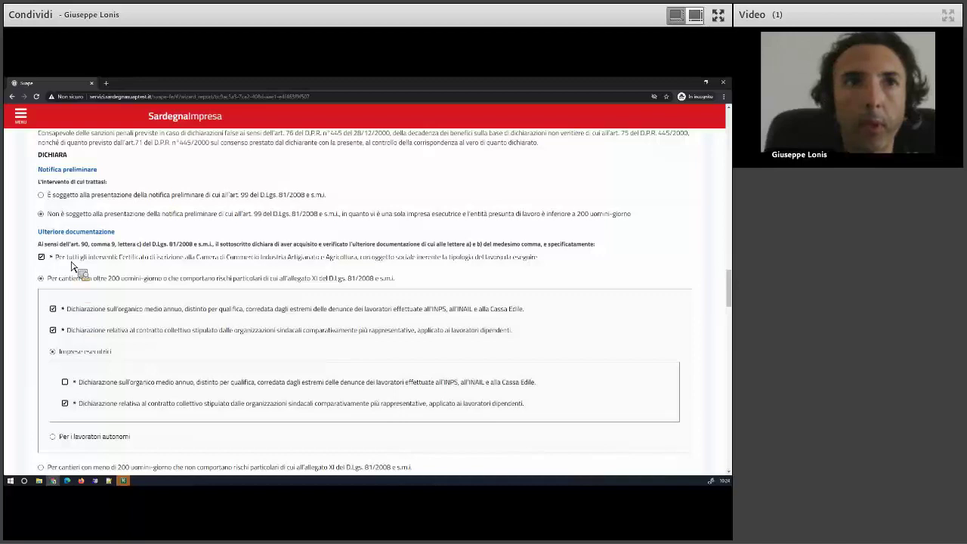
pyautogui.scroll(-3, 75, 269)
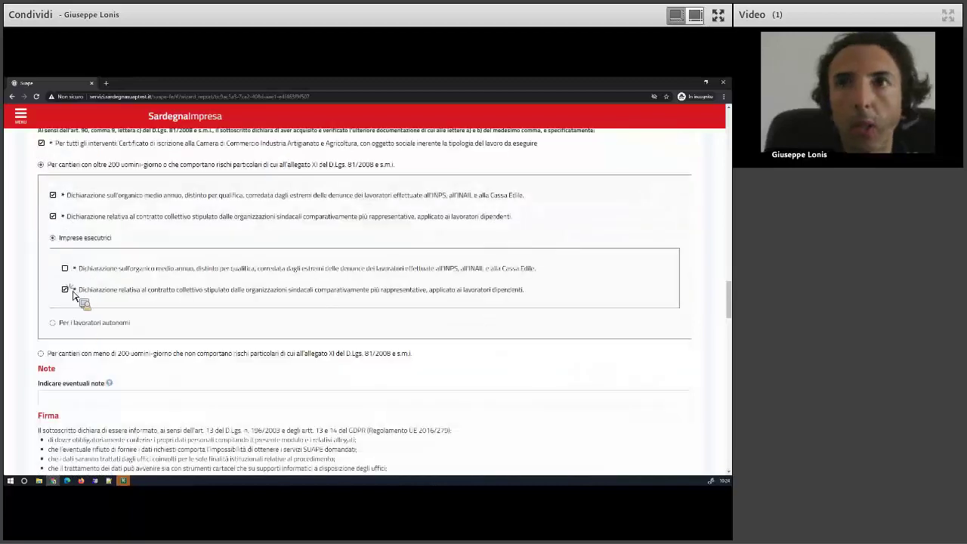
pyautogui.click(65, 268)
# Save the revised F3 module with SALVA MODULO.
pyautogui.scroll(-3, 67, 271)
pyautogui.scroll(-5, 83, 316)
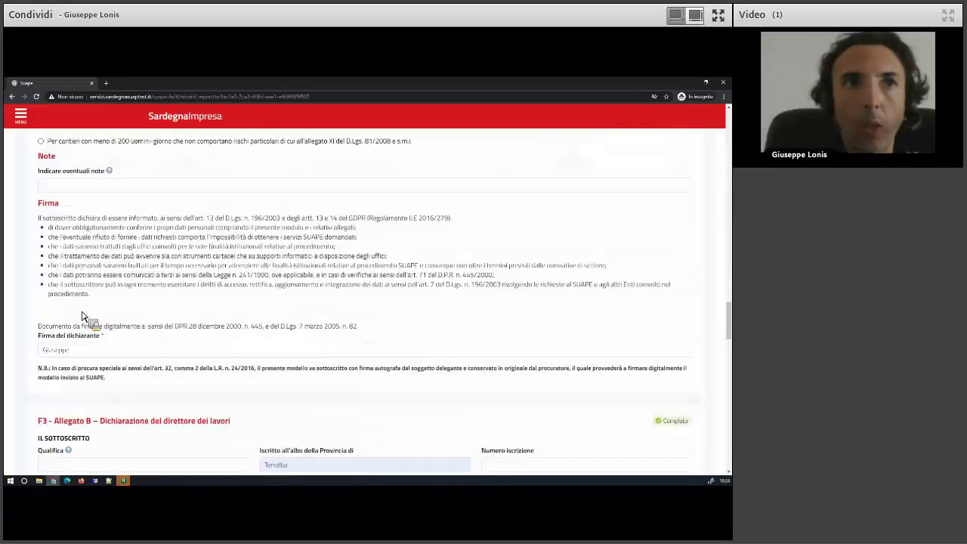
pyautogui.scroll(-10, 83, 316)
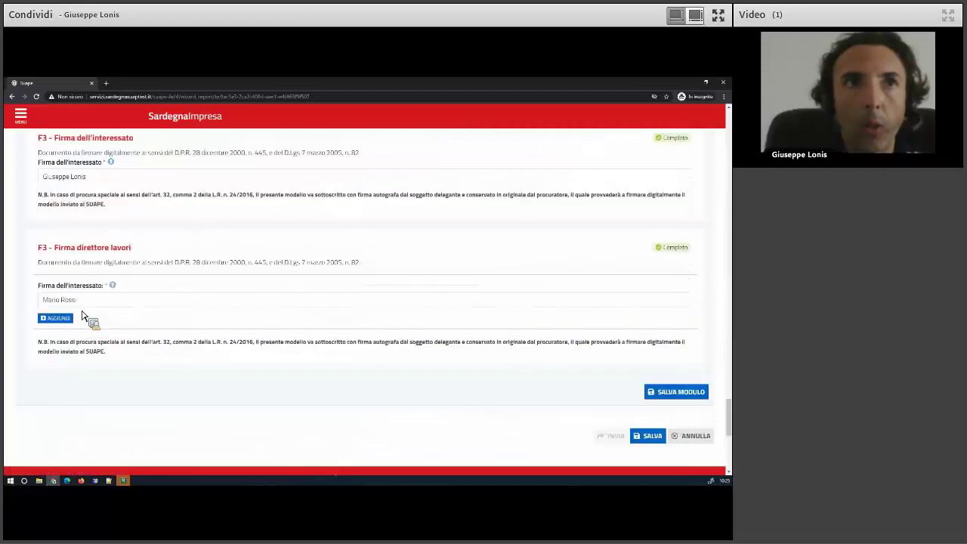
pyautogui.scroll(-2, 690, 292)
pyautogui.click(690, 284)
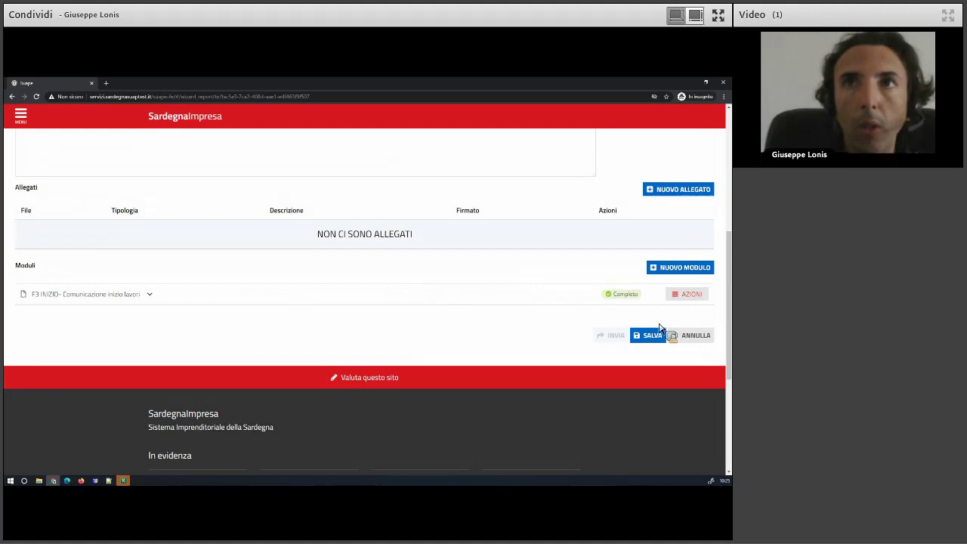
# Generate the F3 INIZIO PDF from AZIONI and inspect the new Da firmare attachment.
pyautogui.scroll(1, 597, 352)
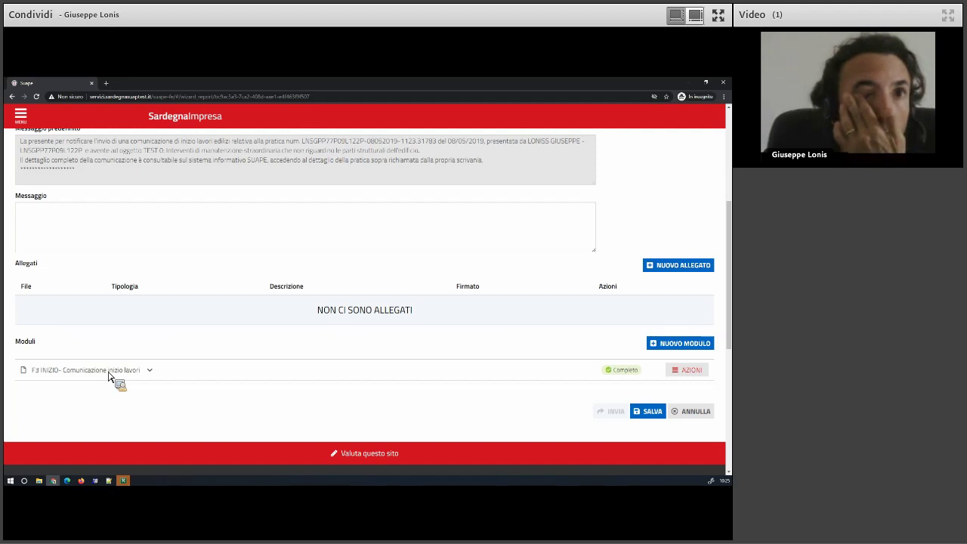
pyautogui.click(689, 371)
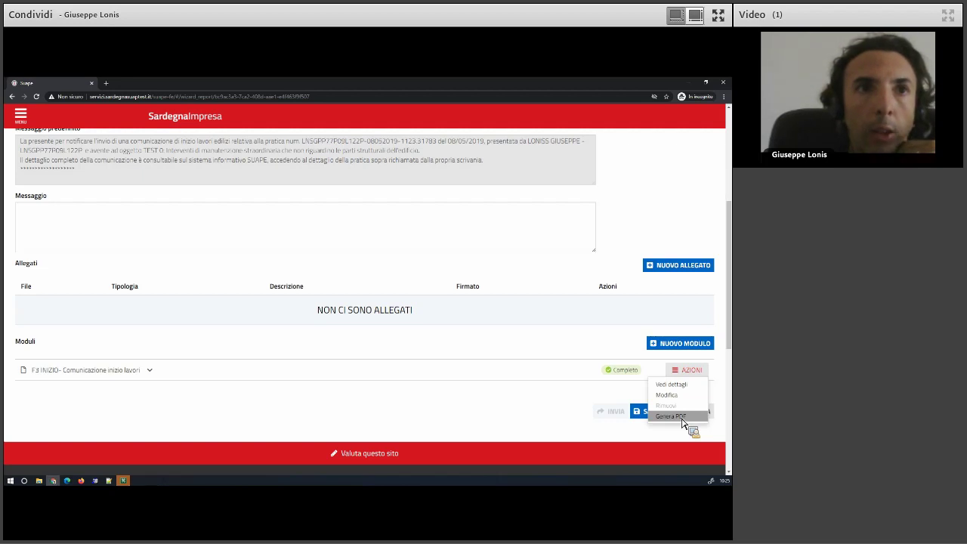
pyautogui.click(682, 417)
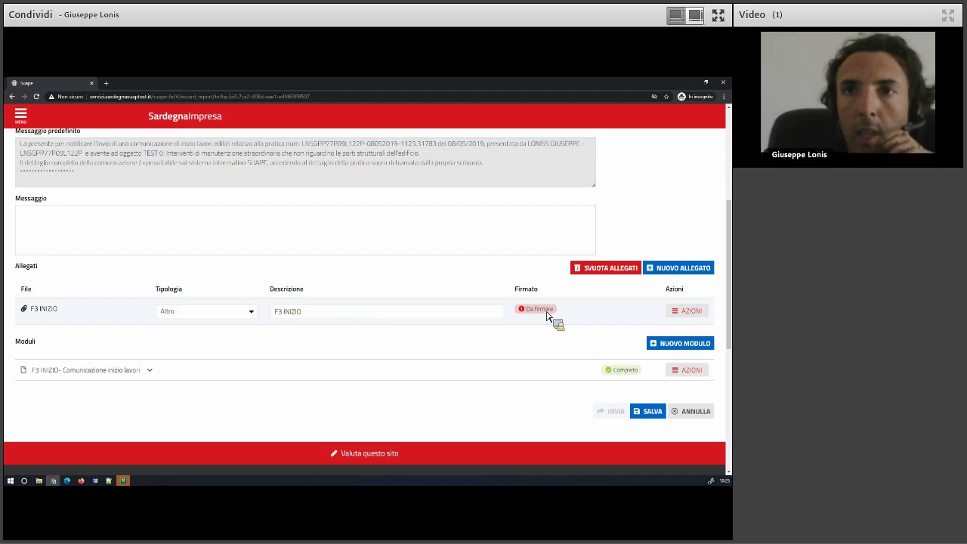
pyautogui.click(689, 312)
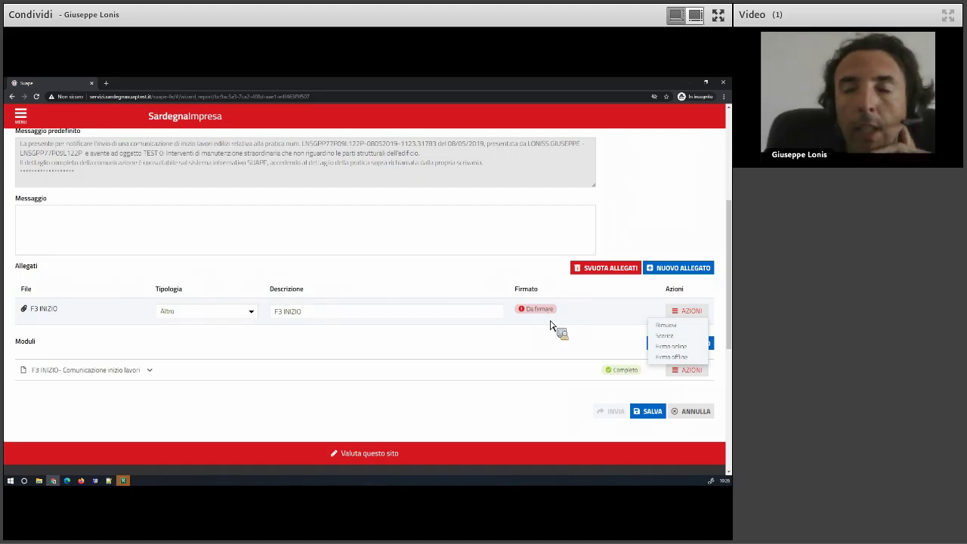
pyautogui.moveTo(548, 312); pyautogui.dragTo(679, 275)
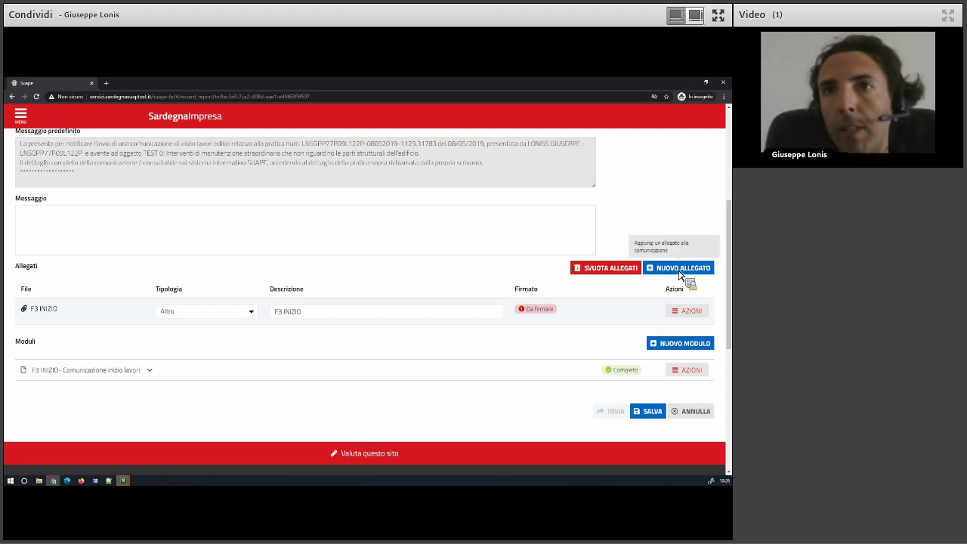
# Add the F34 excavated soil and rock module via NUOVO MODULO.
pyautogui.click(679, 275)
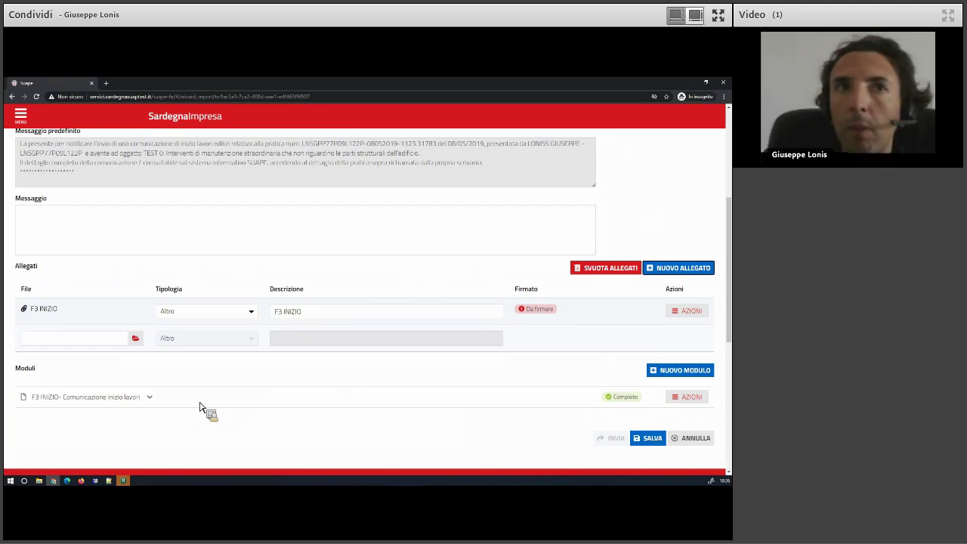
pyautogui.click(125, 406)
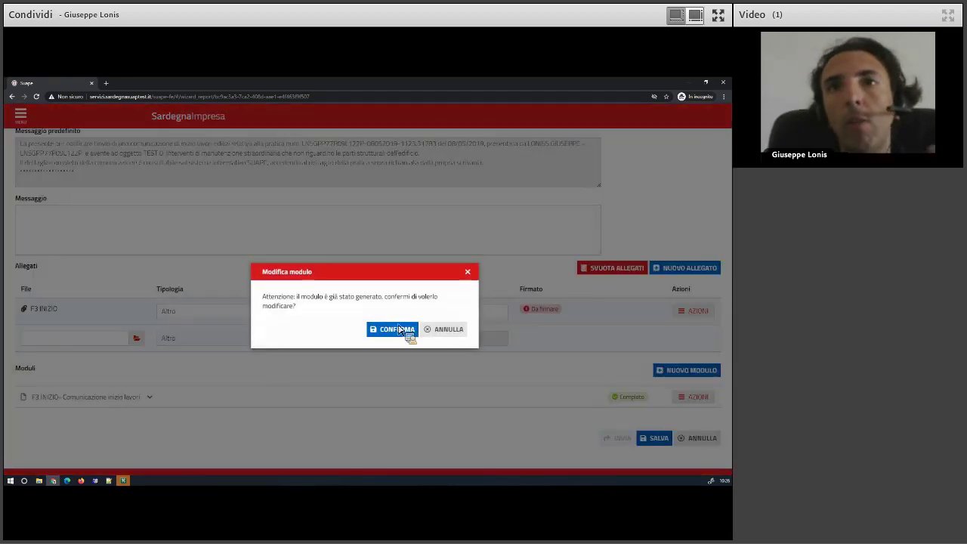
pyautogui.click(449, 333)
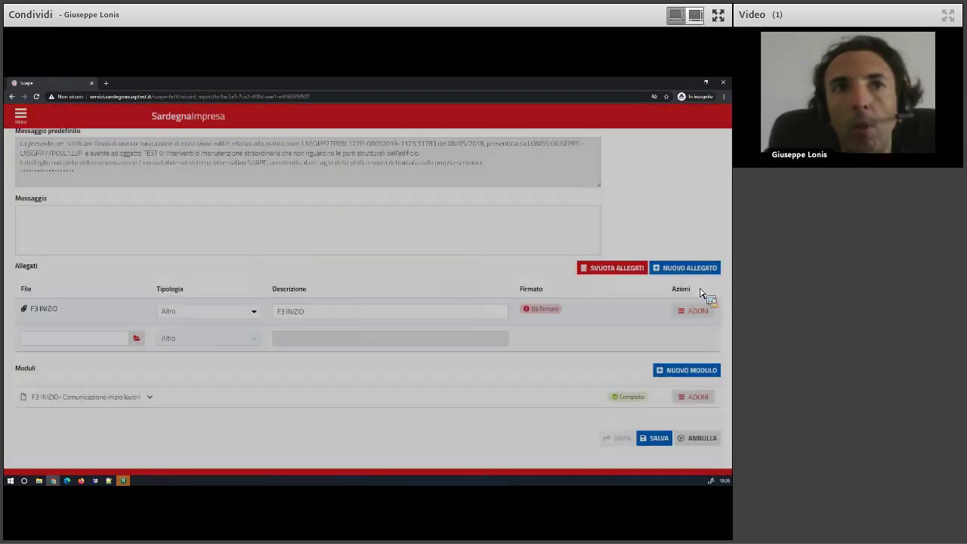
pyautogui.click(689, 374)
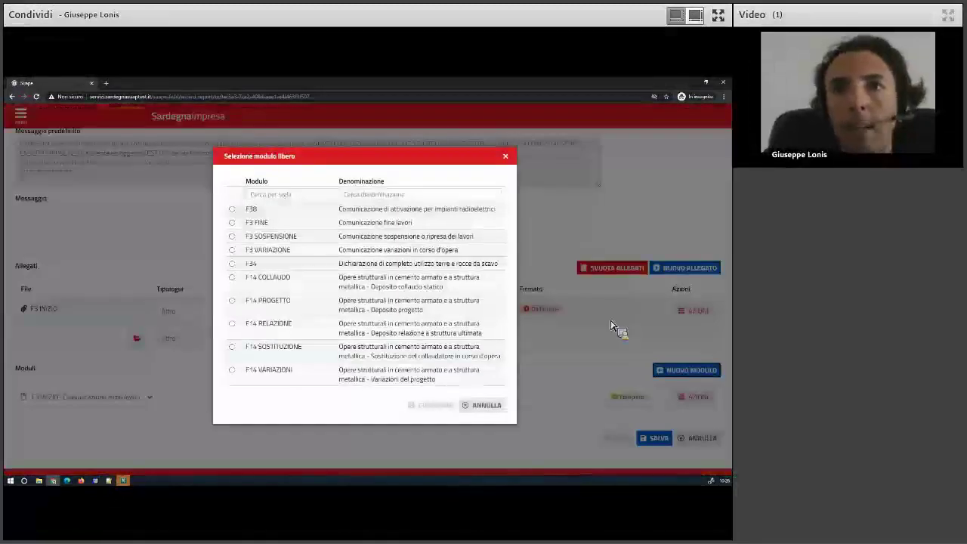
pyautogui.click(261, 263)
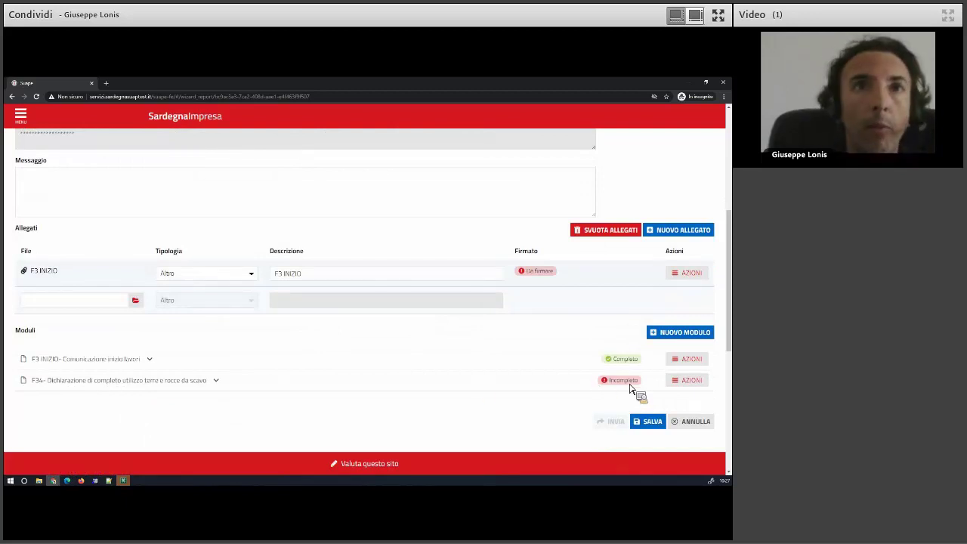
pyautogui.click(697, 383)
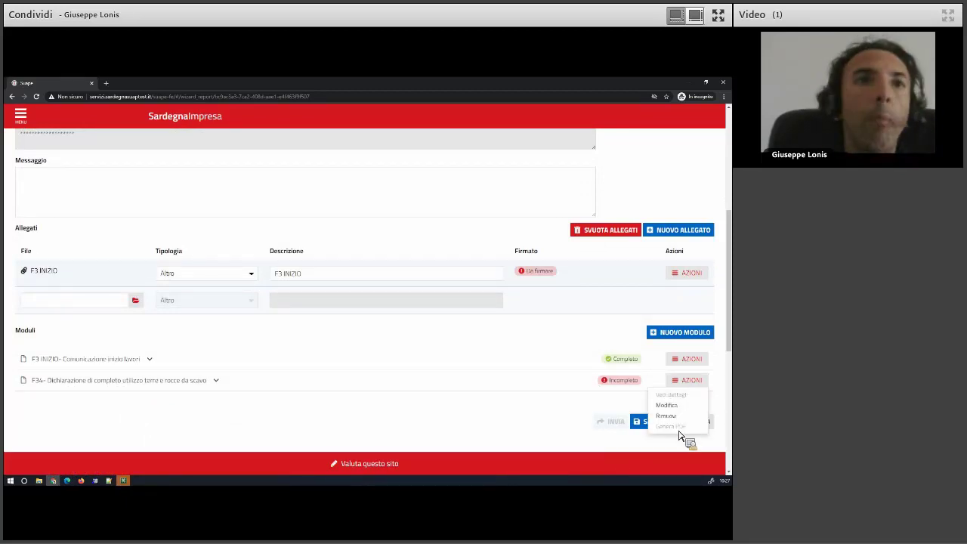
pyautogui.click(466, 381)
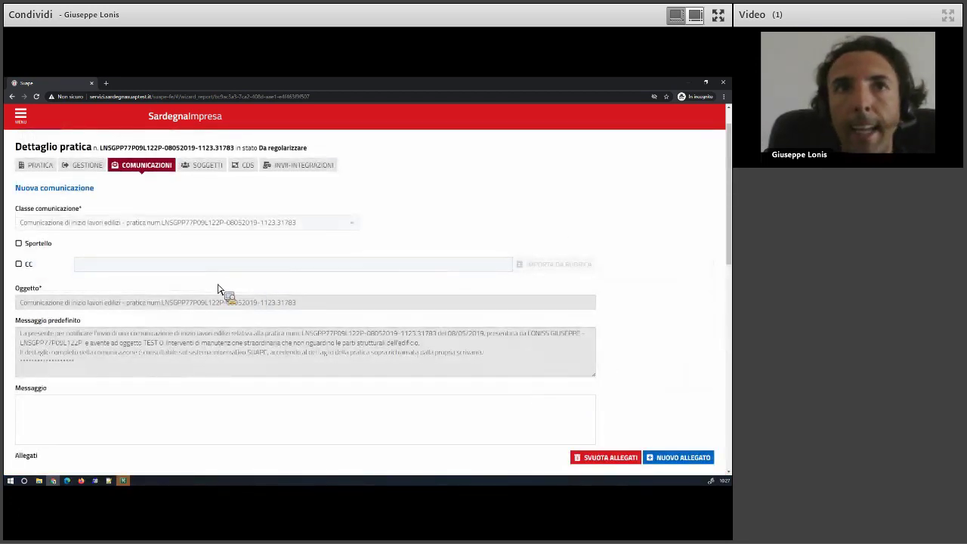
# Save the communication as a draft and close the success message.
pyautogui.scroll(-1, 218, 288)
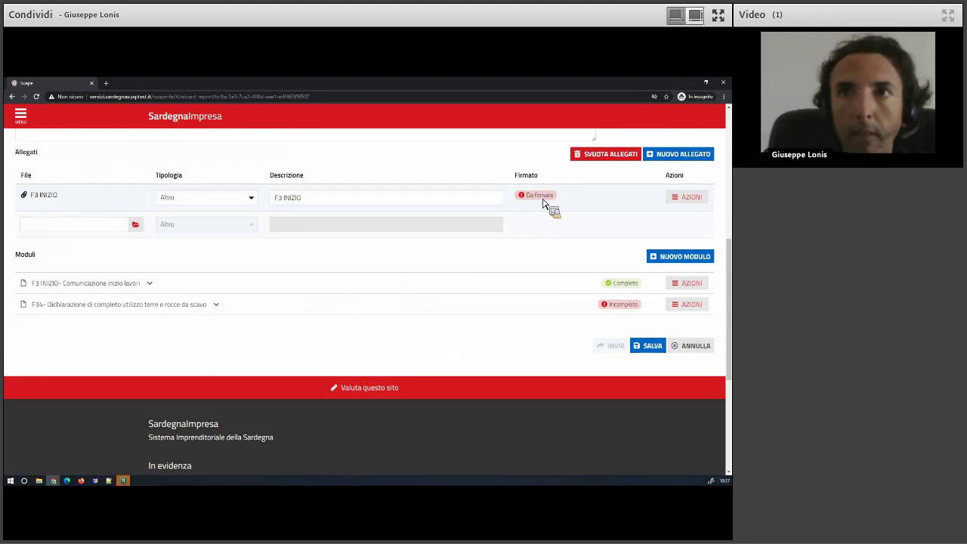
pyautogui.scroll(2, 410, 302)
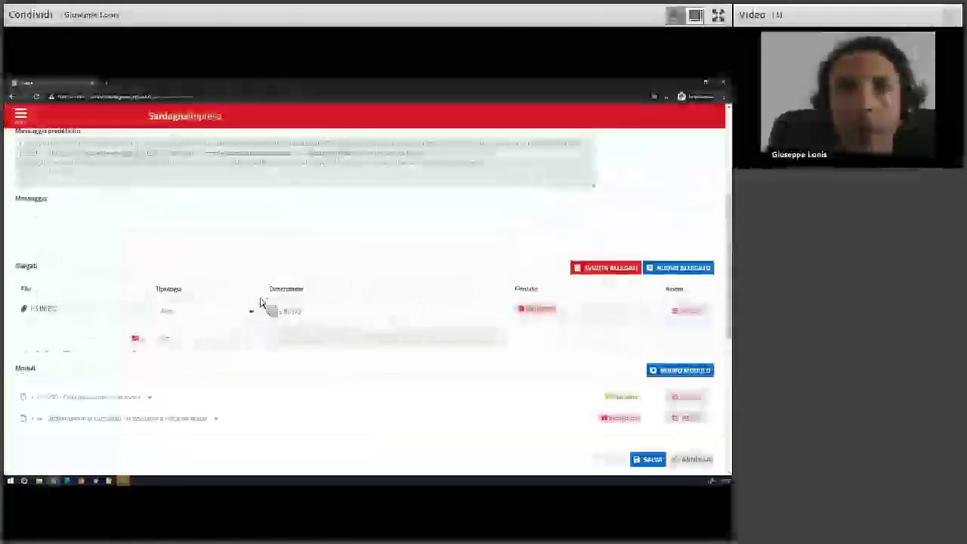
pyautogui.click(644, 460)
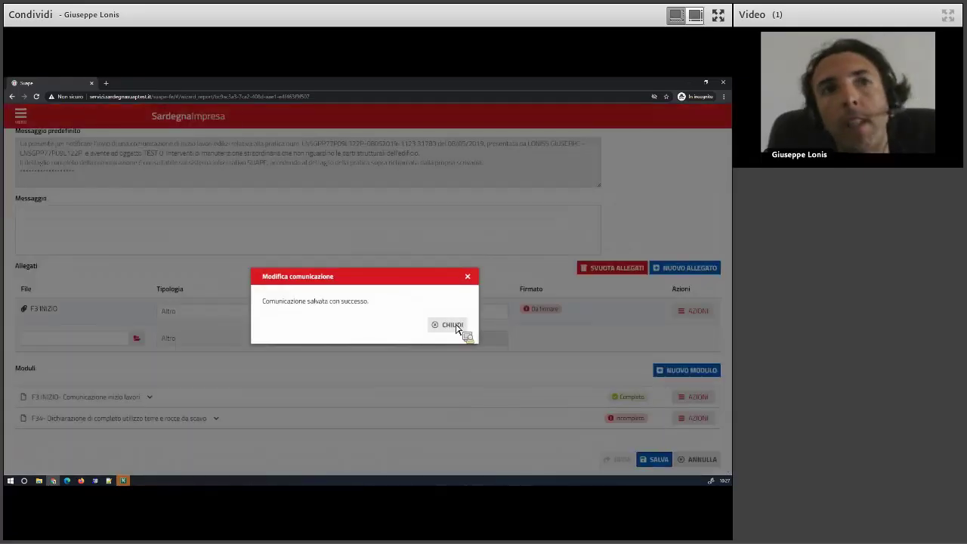
pyautogui.click(454, 326)
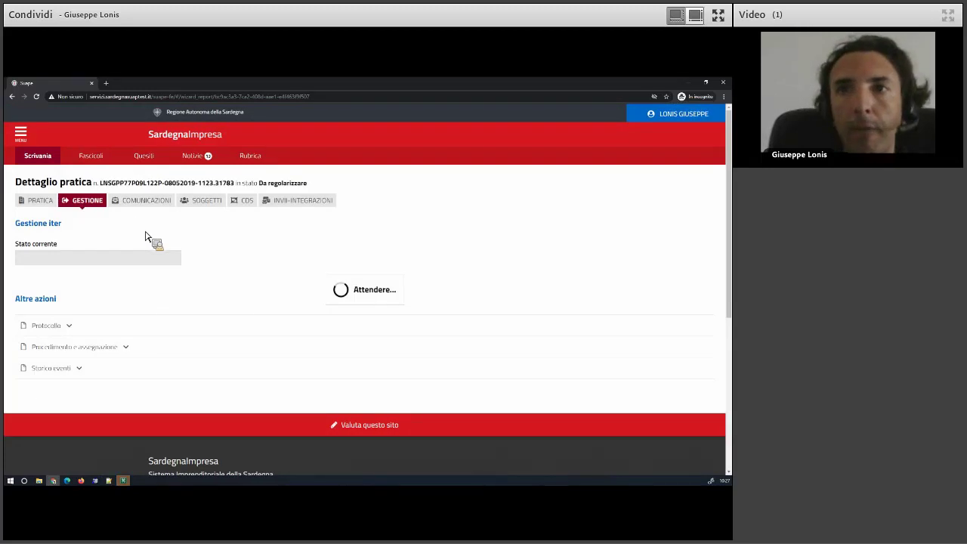
# Open COMUNICAZIONI, compare the INVIATE and IN BOZZA lists, ending on IN BOZZA.
pyautogui.click(149, 207)
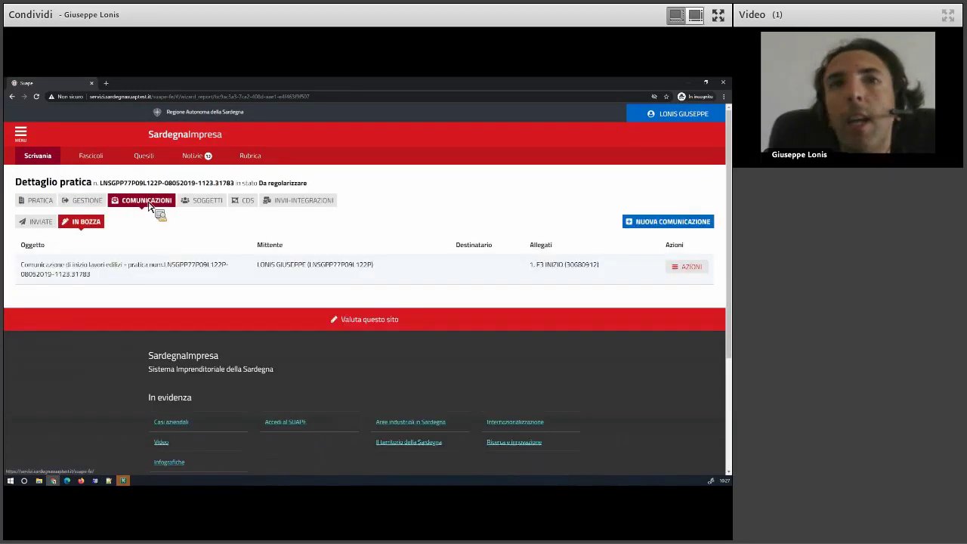
pyautogui.tripleClick(23, 268)
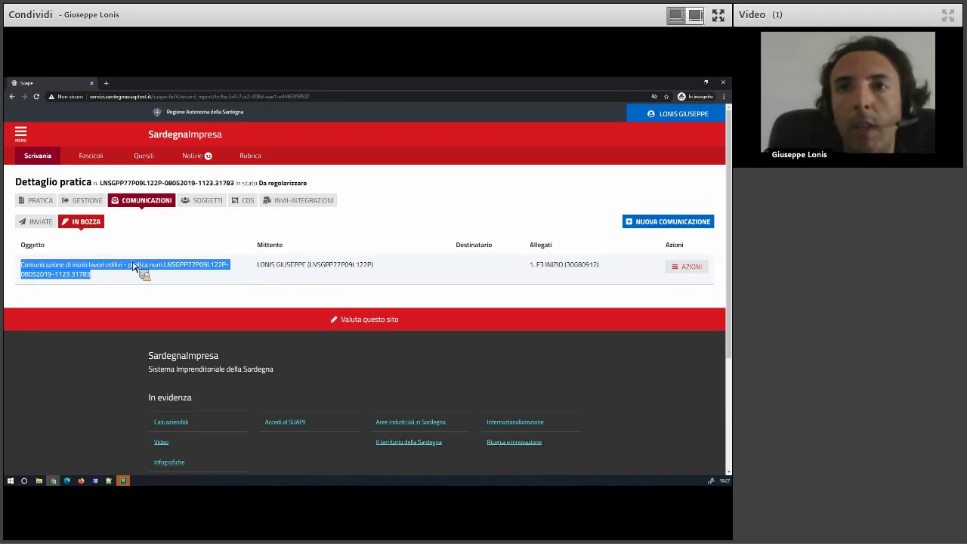
pyautogui.click(30, 223)
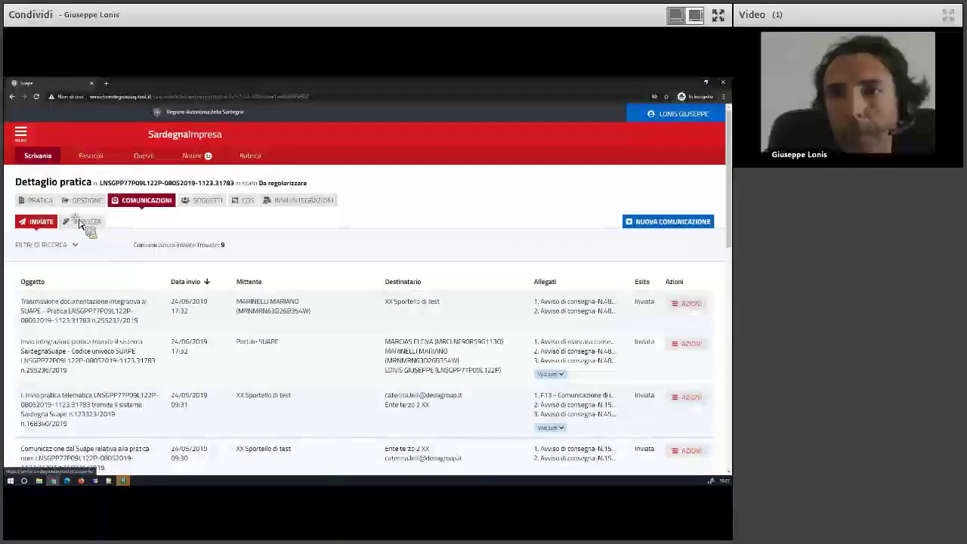
pyautogui.click(81, 221)
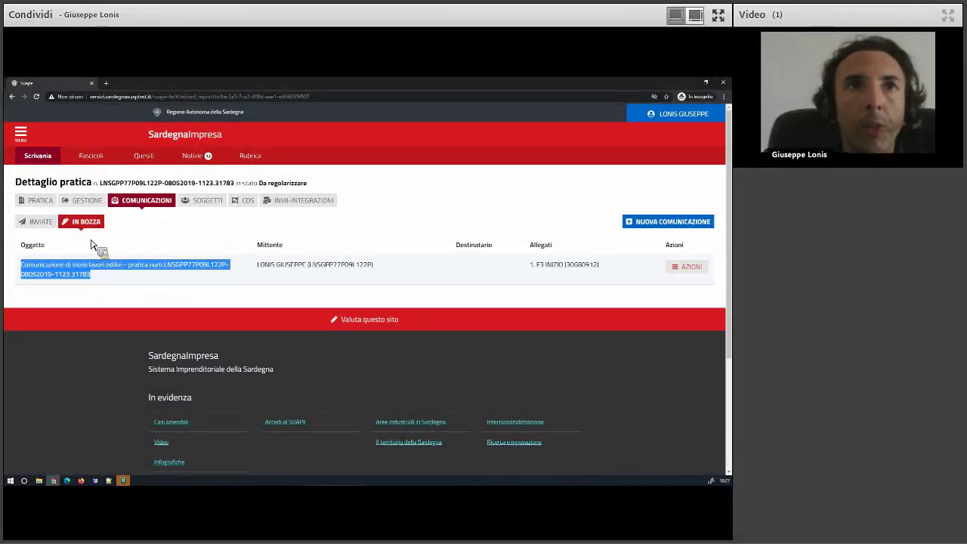
pyautogui.click(42, 225)
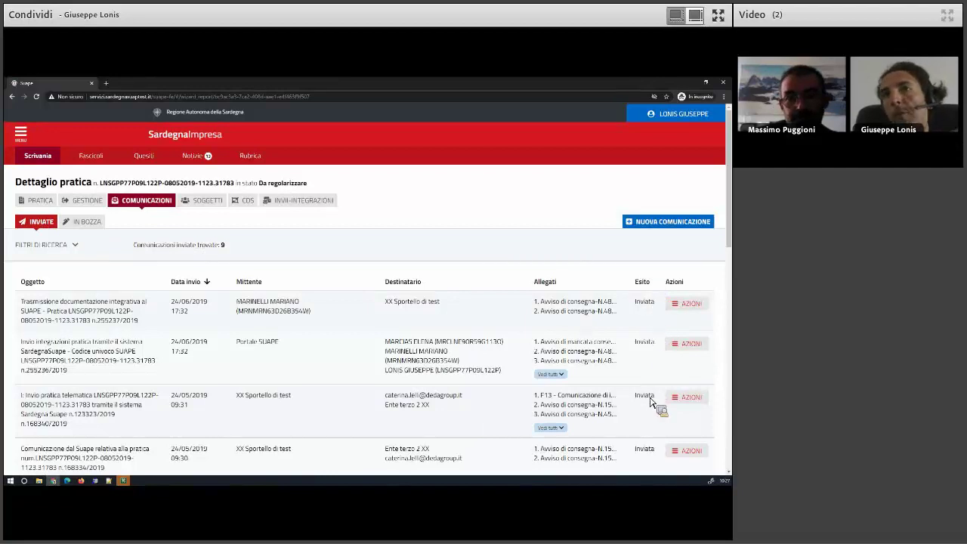
pyautogui.scroll(-3, 651, 402)
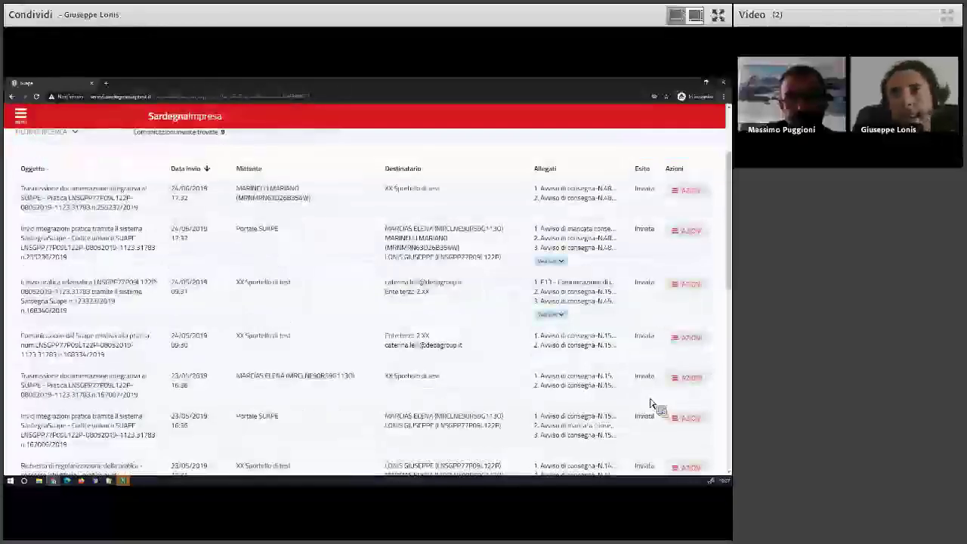
pyautogui.scroll(3, 651, 403)
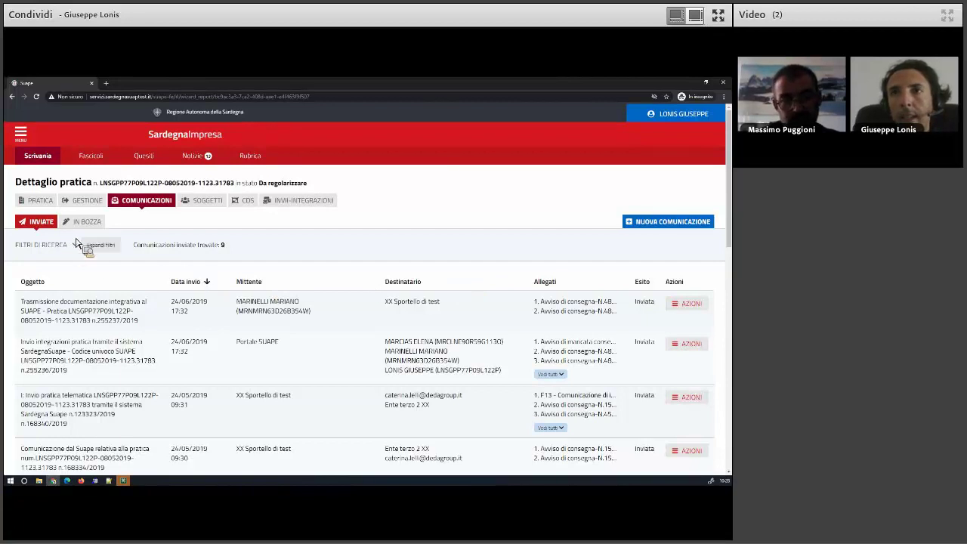
pyautogui.click(94, 225)
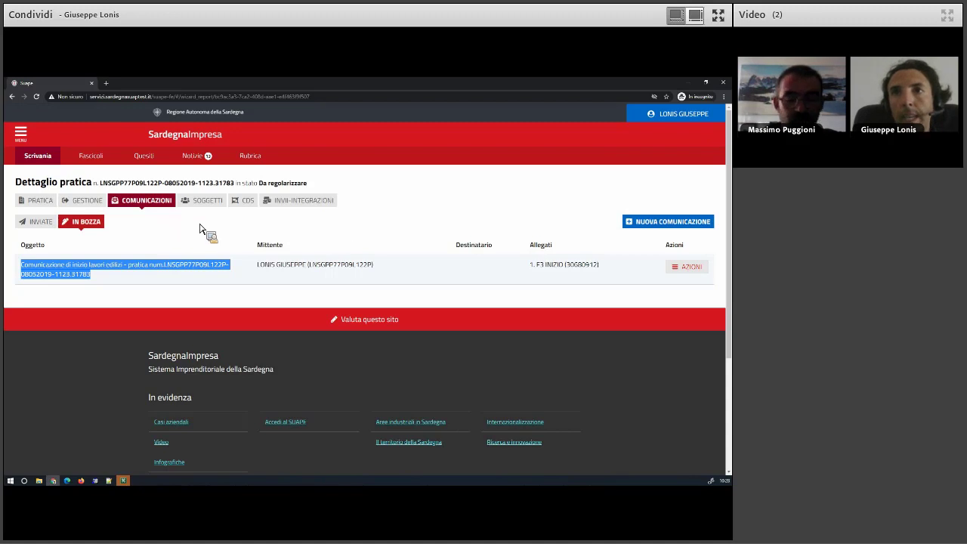
# Create a new communication with class 'Comunicazione di inizio lavori edilizi'.
pyautogui.click(667, 223)
pyautogui.click(64, 263)
pyautogui.scroll(-3, 86, 313)
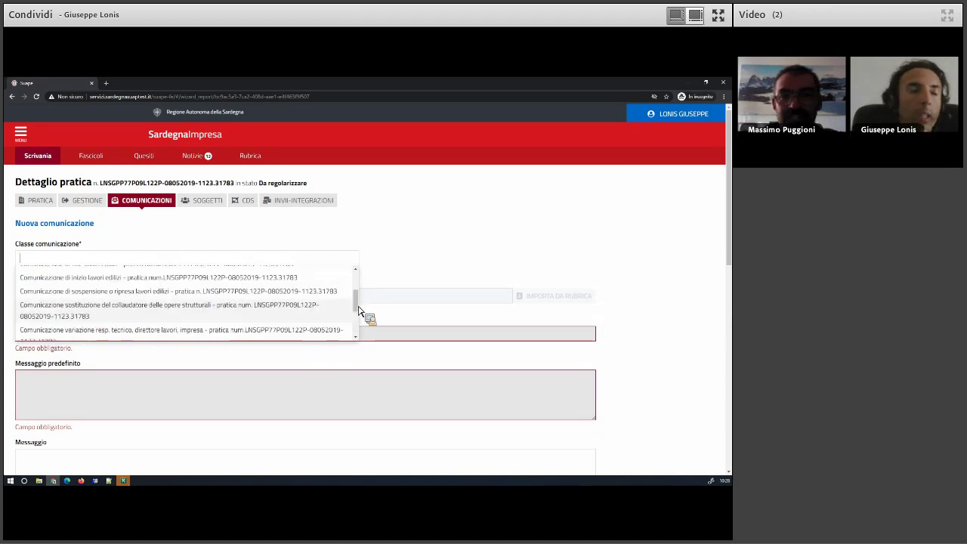
pyautogui.scroll(1, 359, 301)
pyautogui.scroll(-5, 359, 320)
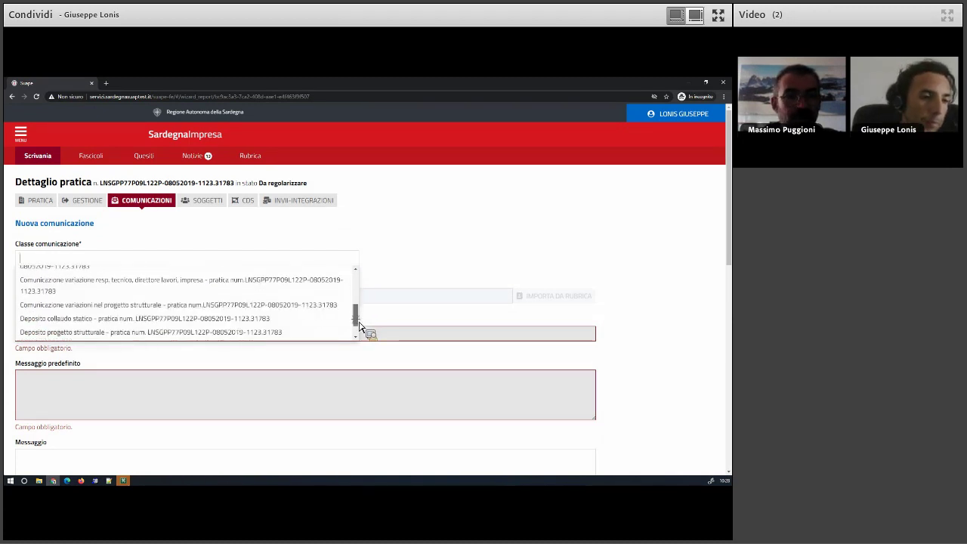
pyautogui.scroll(5, 359, 313)
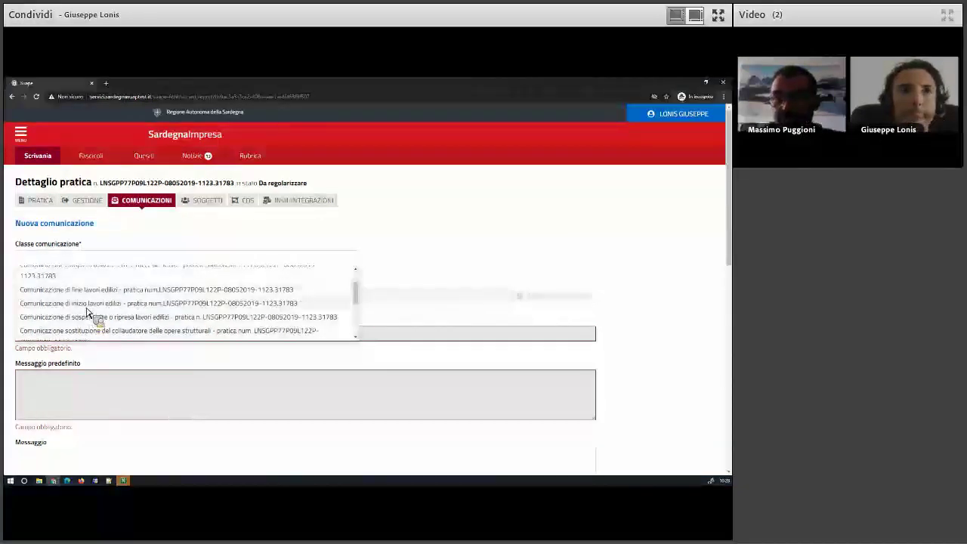
pyautogui.click(87, 305)
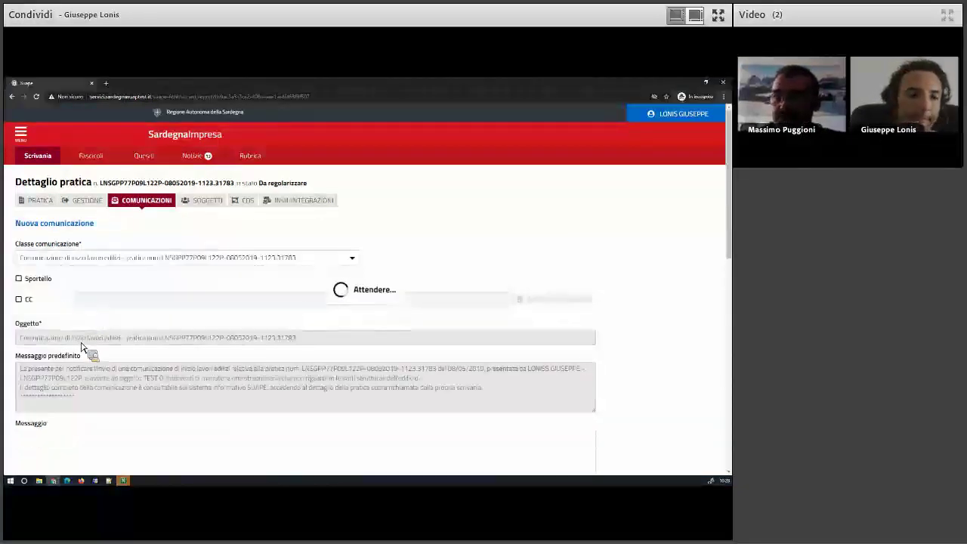
pyautogui.scroll(-5, 81, 346)
pyautogui.scroll(-2, 84, 349)
pyautogui.scroll(-1, 637, 320)
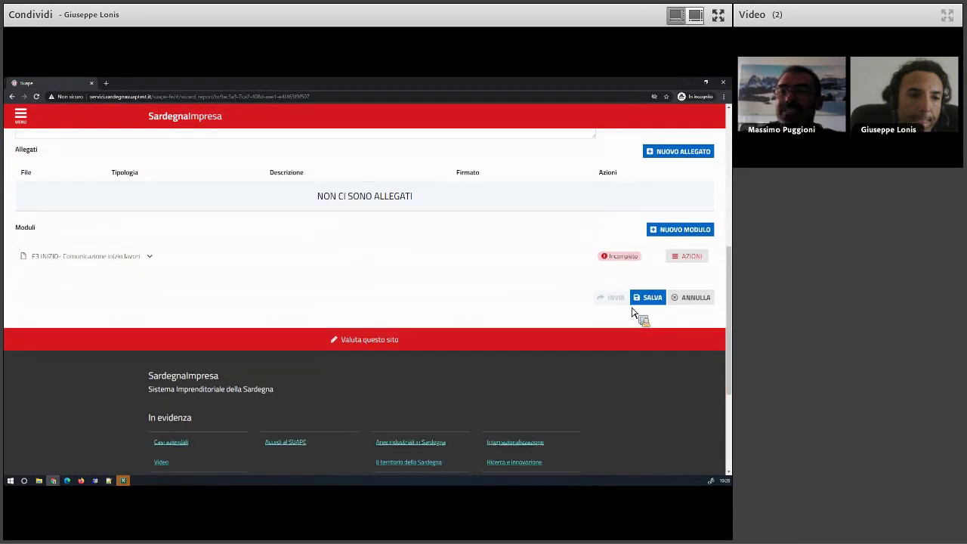
pyautogui.scroll(2, 403, 323)
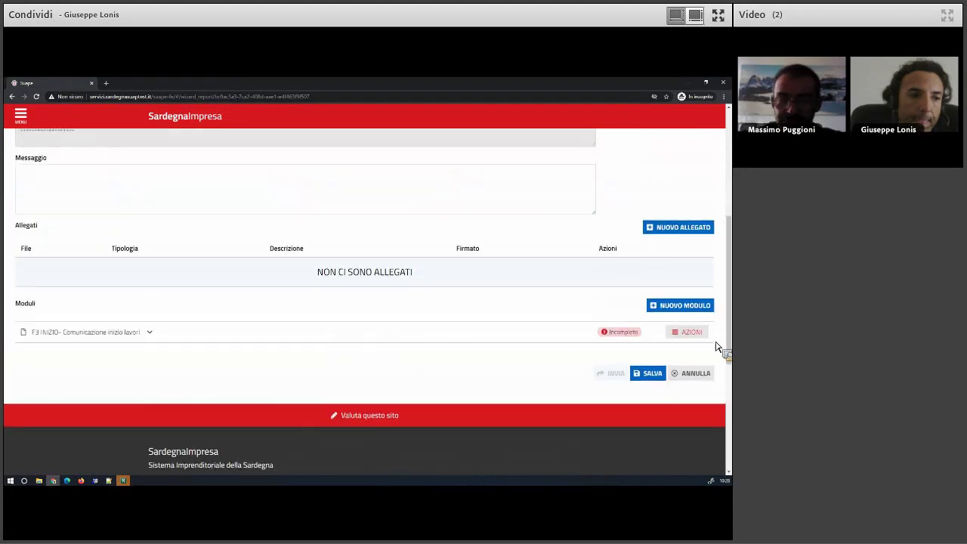
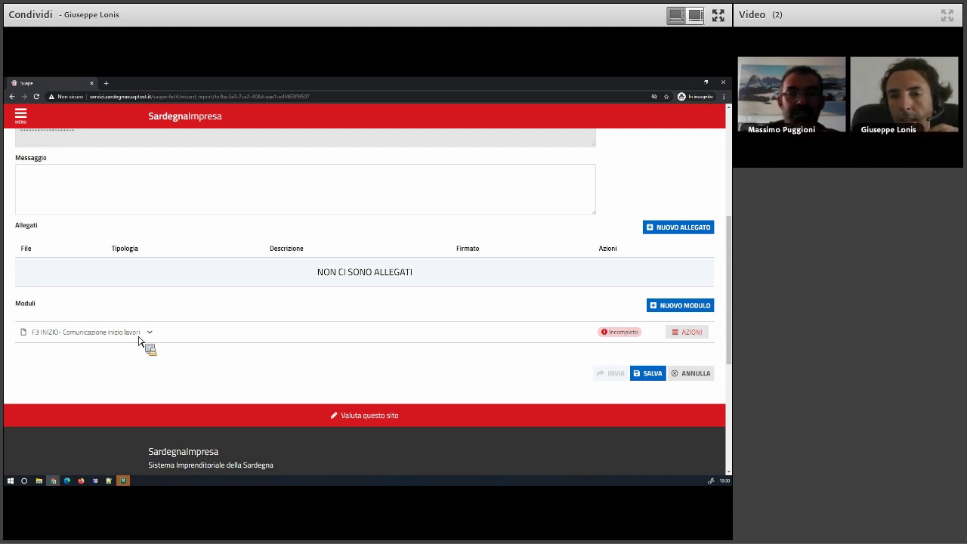
# Glance at the F3 INIZIO module's actions without choosing one.
pyautogui.click(692, 337)
pyautogui.click(391, 289)
pyautogui.scroll(5, 30, 253)
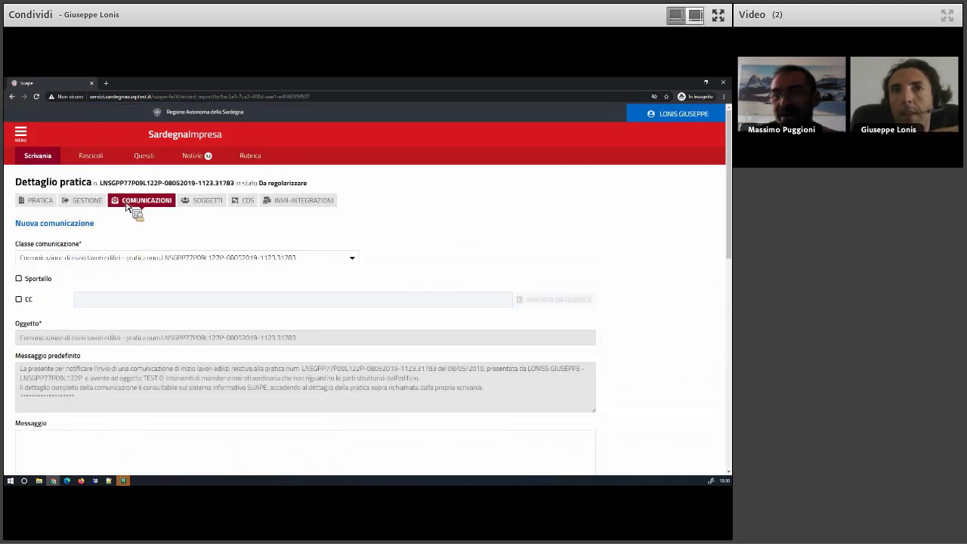
pyautogui.scroll(-2, 346, 368)
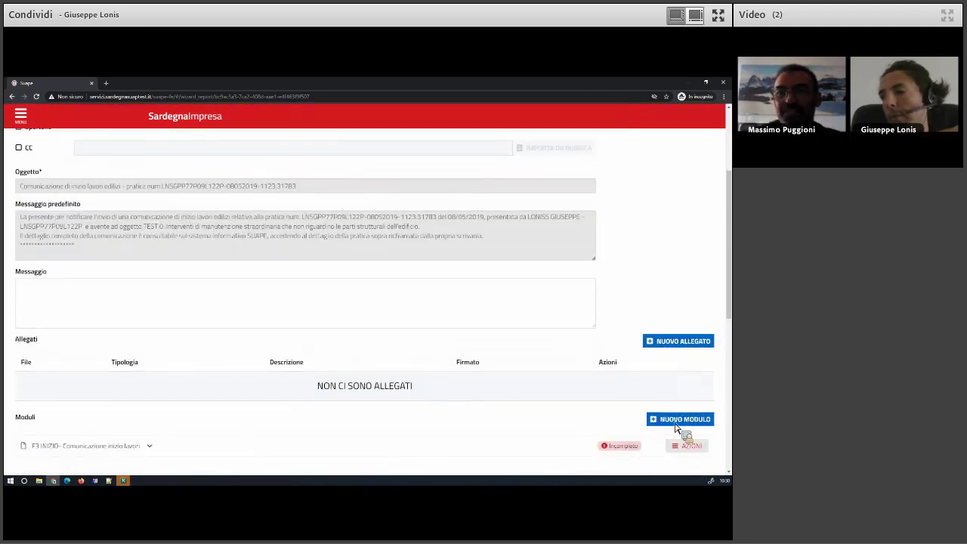
pyautogui.scroll(-3, 665, 403)
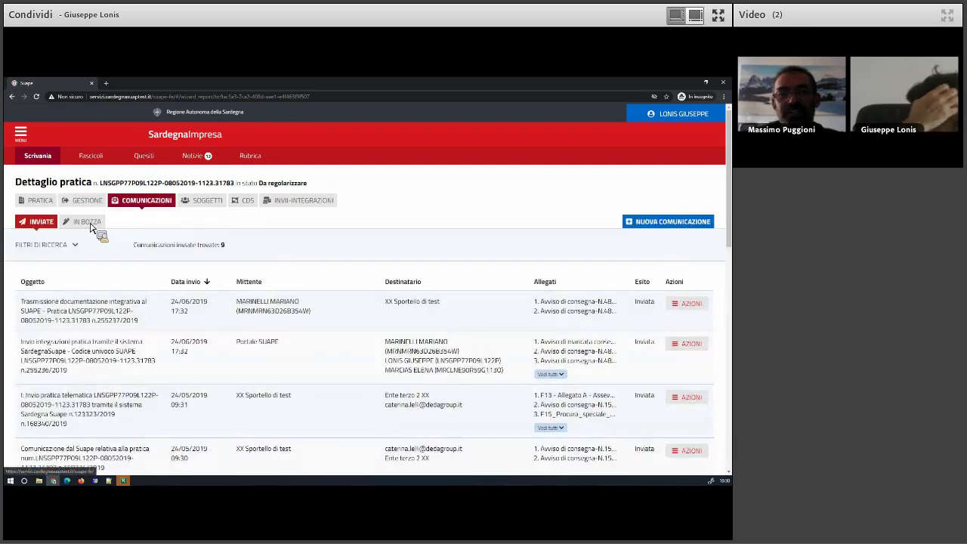
# Start a new communication, cancel it, and return to the IN BOZZA draft list.
pyautogui.click(87, 221)
pyautogui.click(709, 224)
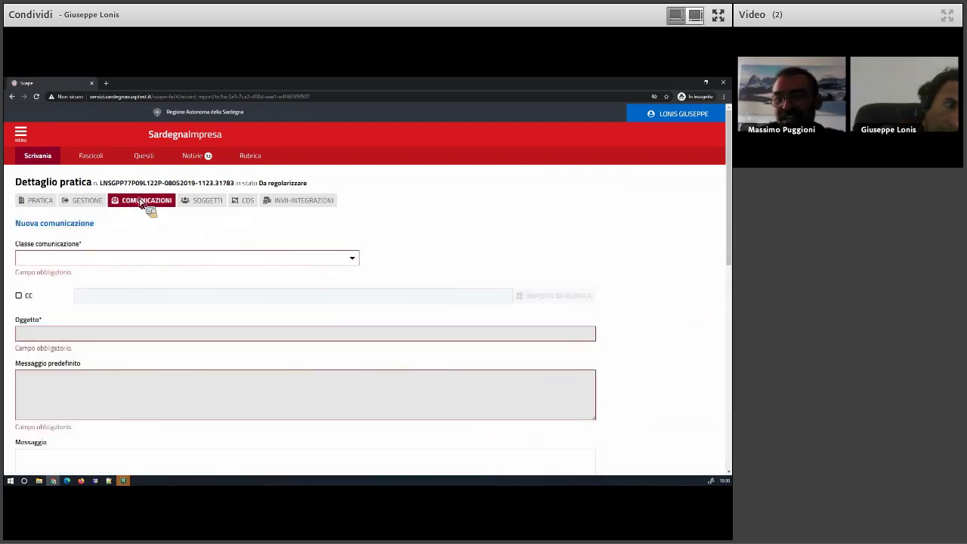
pyautogui.scroll(-5, 680, 431)
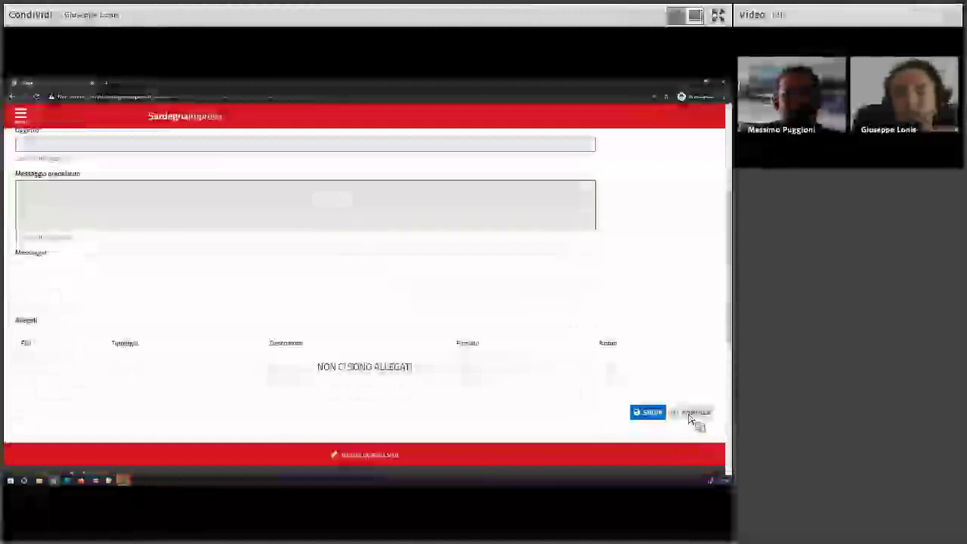
pyautogui.click(689, 414)
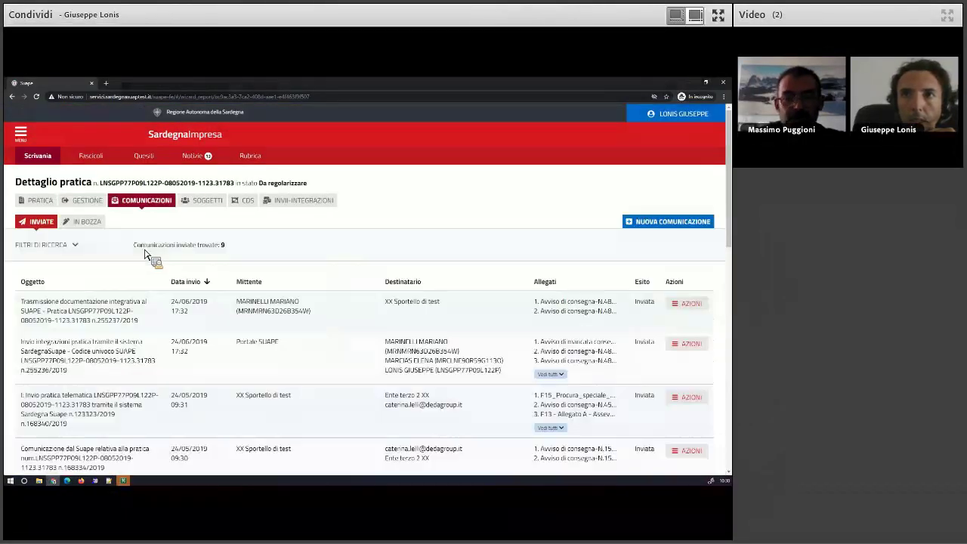
pyautogui.click(80, 224)
# Edit the draft communication via AZIONI > Modifica and download the F3 INIZIO attachment (Scarica).
pyautogui.click(689, 268)
pyautogui.click(675, 289)
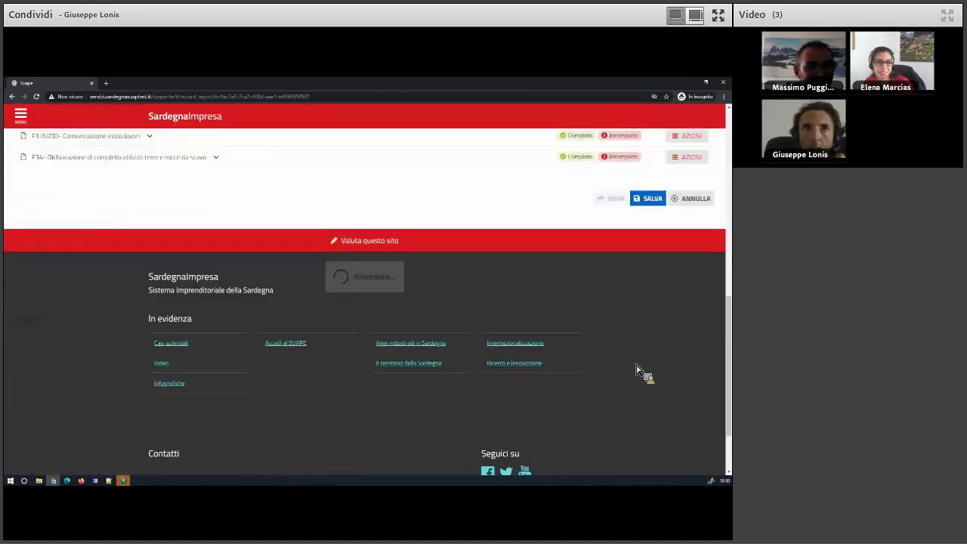
pyautogui.scroll(-3, 656, 370)
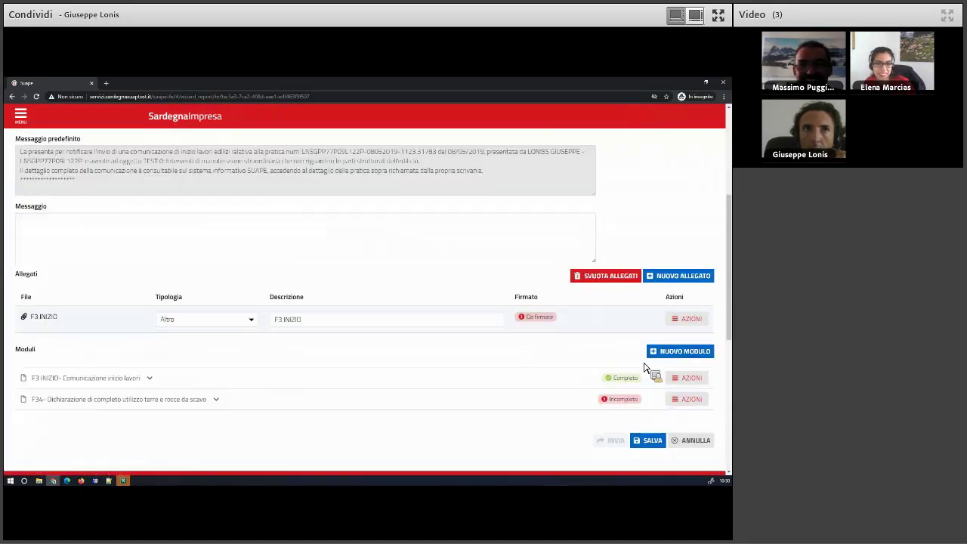
pyautogui.click(703, 346)
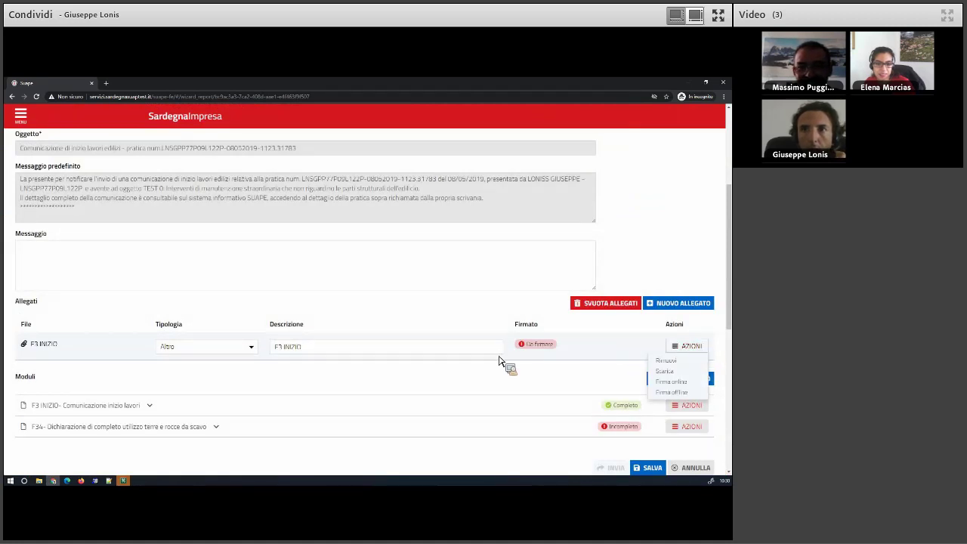
pyautogui.click(668, 372)
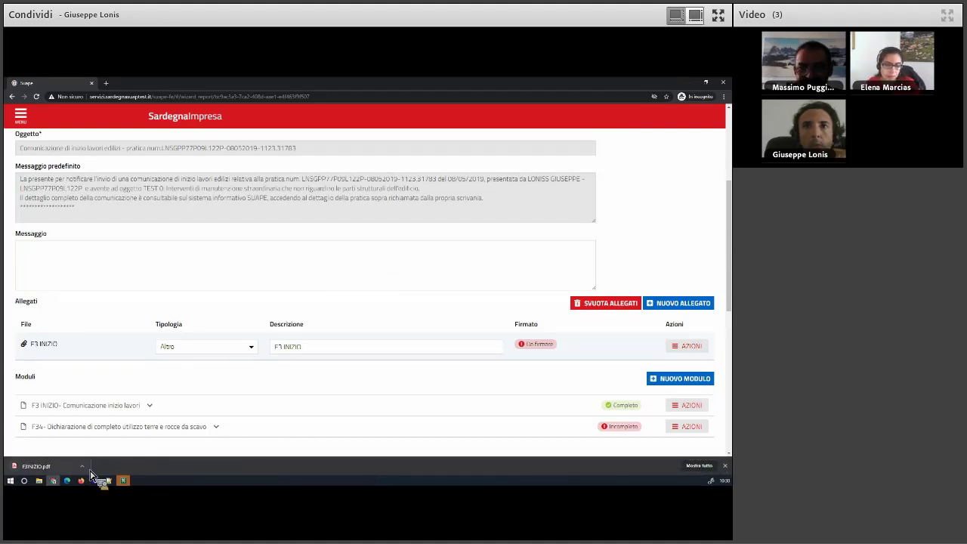
pyautogui.click(83, 467)
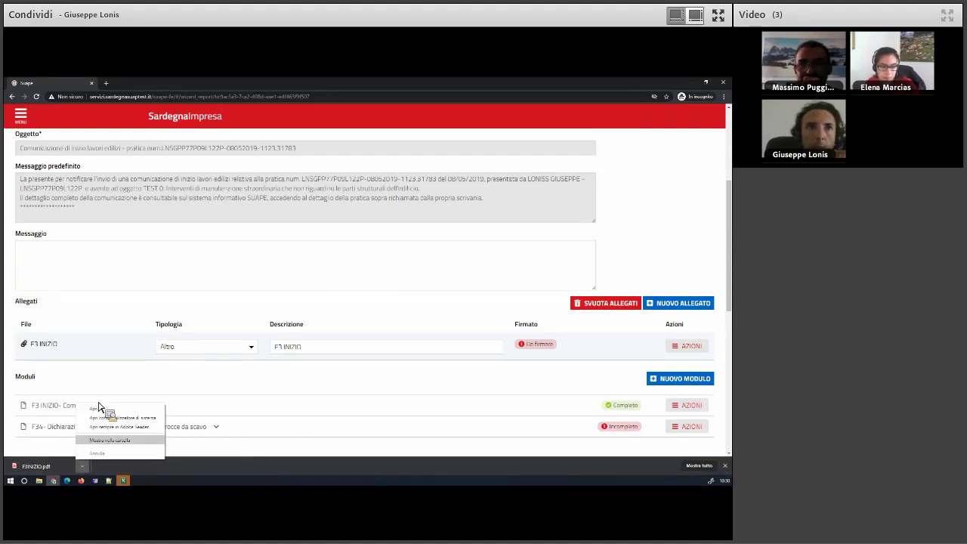
pyautogui.click(98, 410)
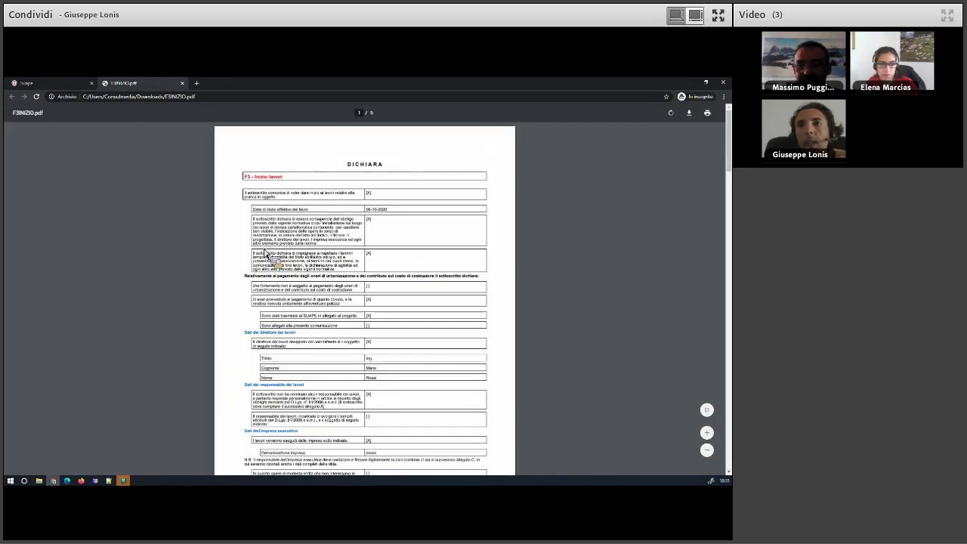
pyautogui.click(183, 84)
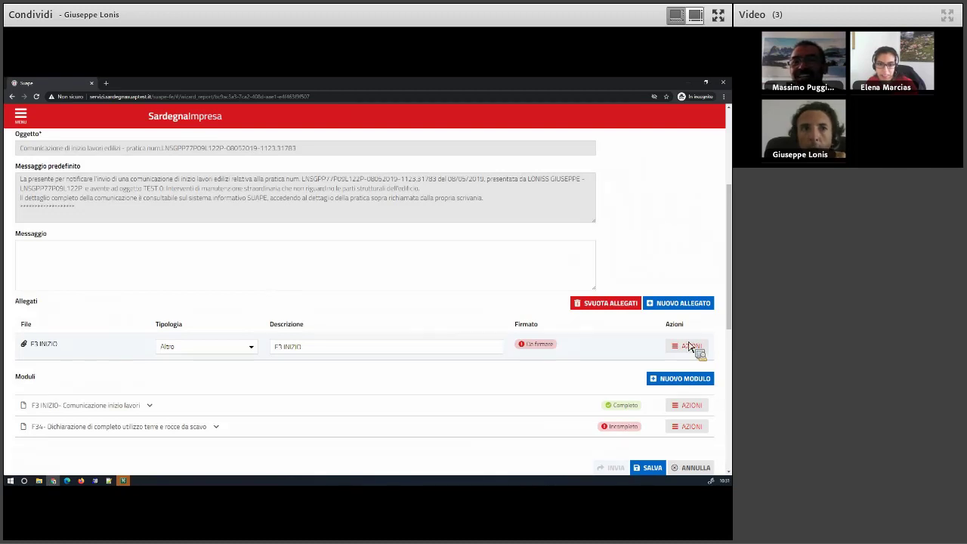
# Remove the F3 INIZIO attachment marked Da firmare from the communication.
pyautogui.tripleClick(549, 351)
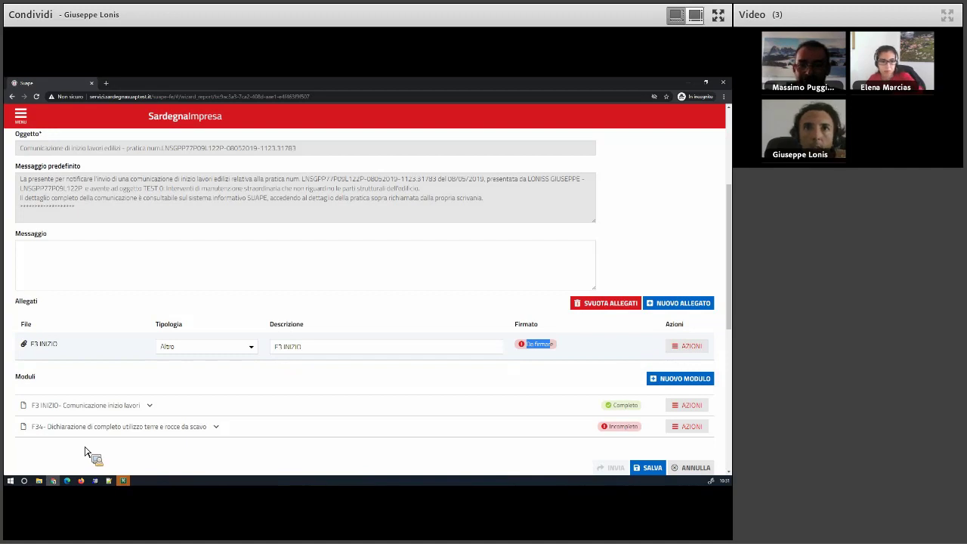
pyautogui.click(684, 349)
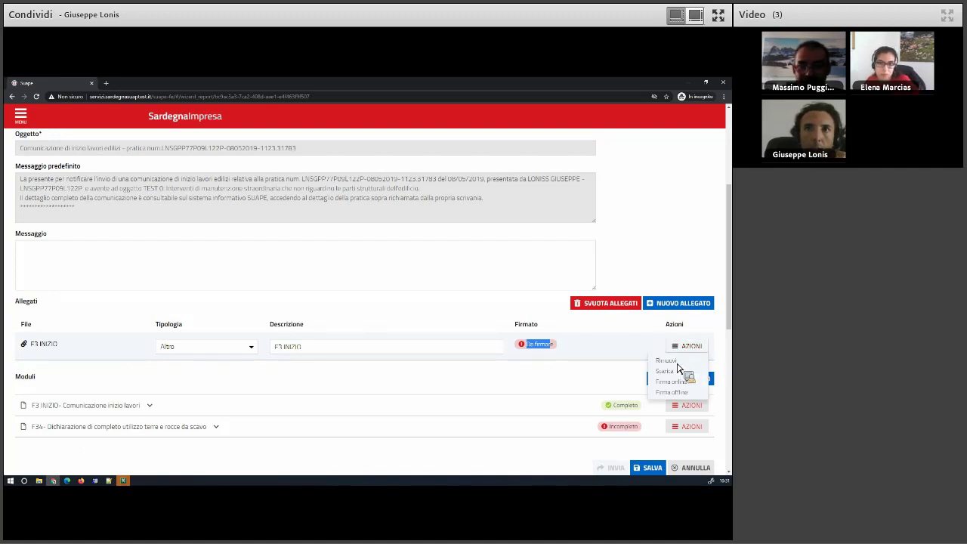
pyautogui.click(676, 362)
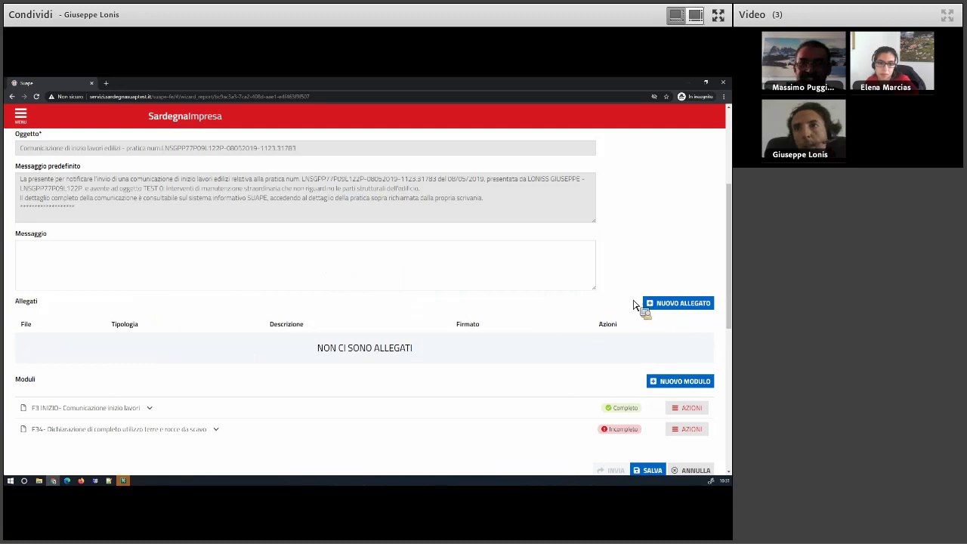
# Add a new attachment row and upload the signed procura.pdf.p7m file from the Desktop.
pyautogui.click(692, 308)
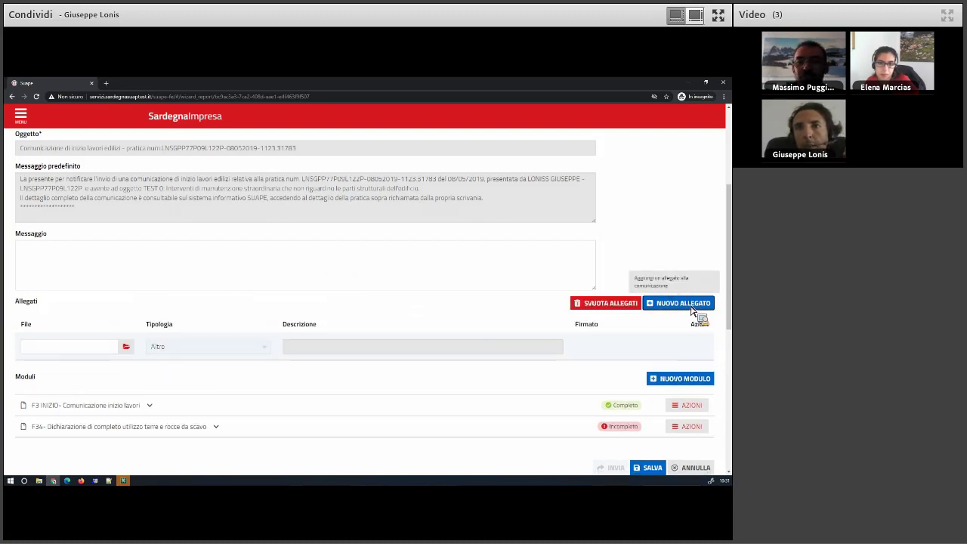
pyautogui.click(127, 347)
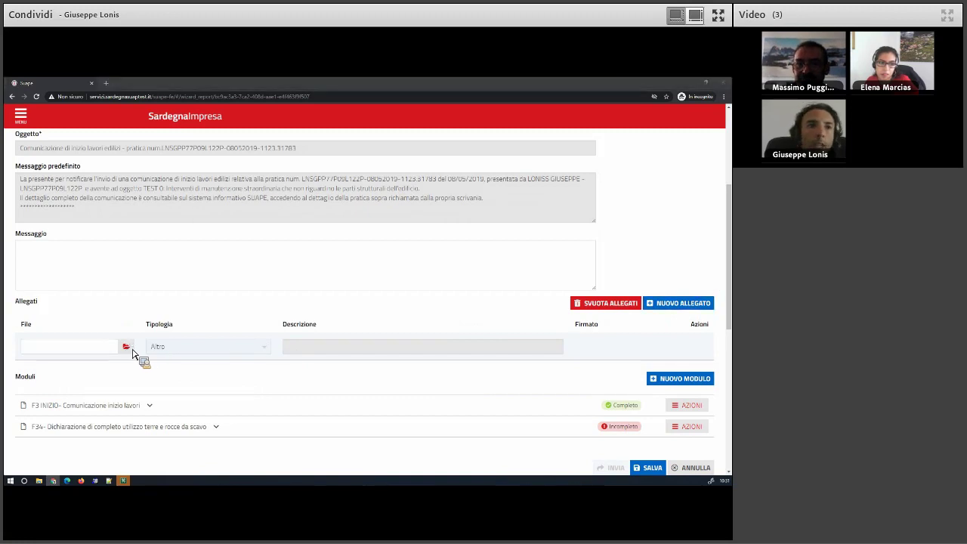
pyautogui.click(597, 433)
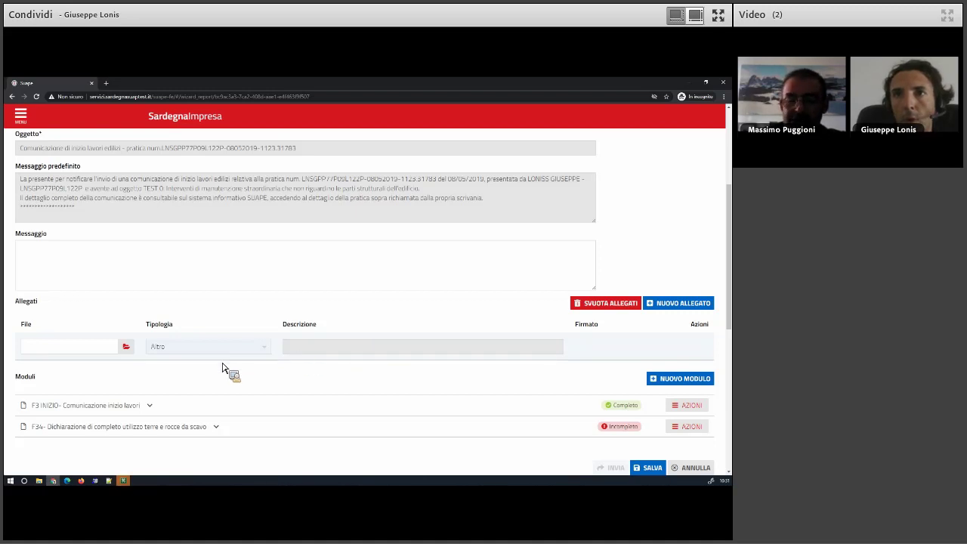
pyautogui.click(130, 349)
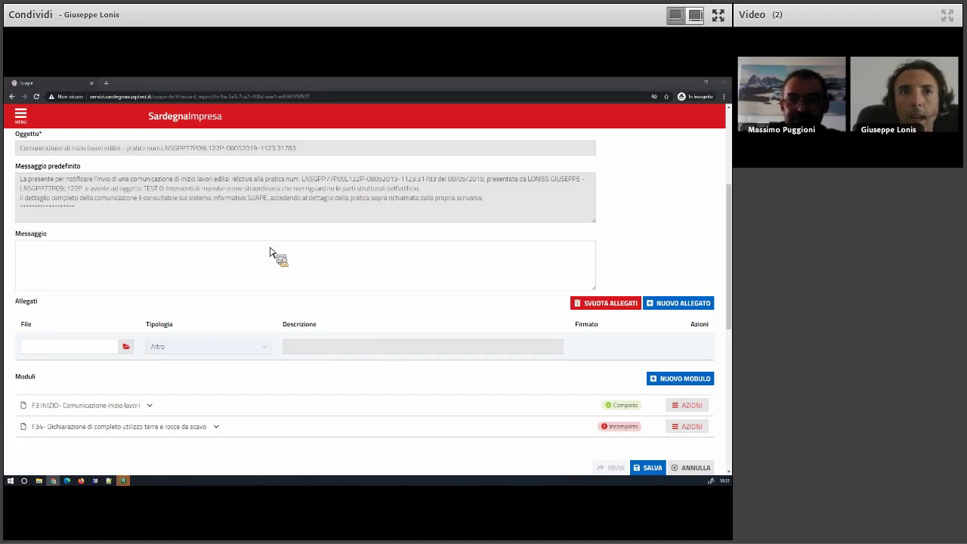
pyautogui.click(352, 314)
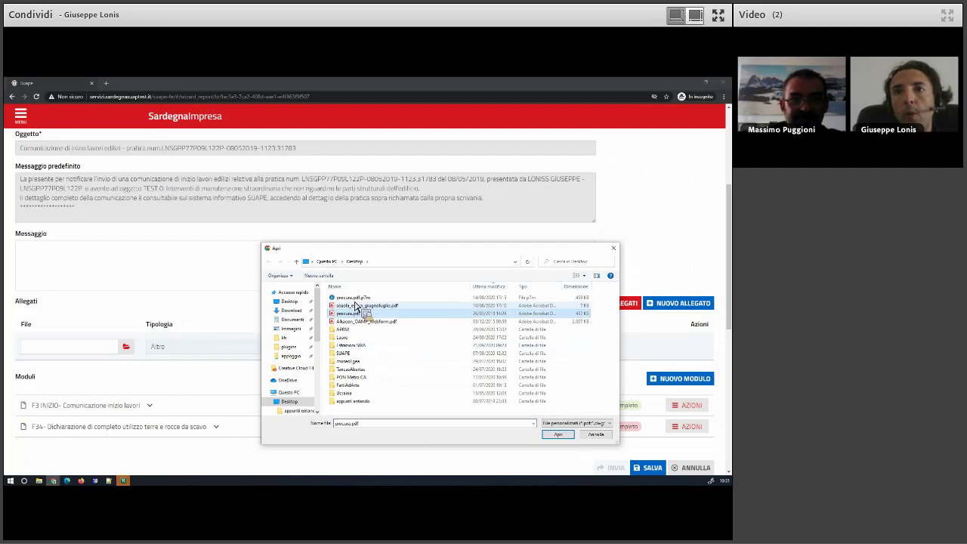
pyautogui.click(381, 298)
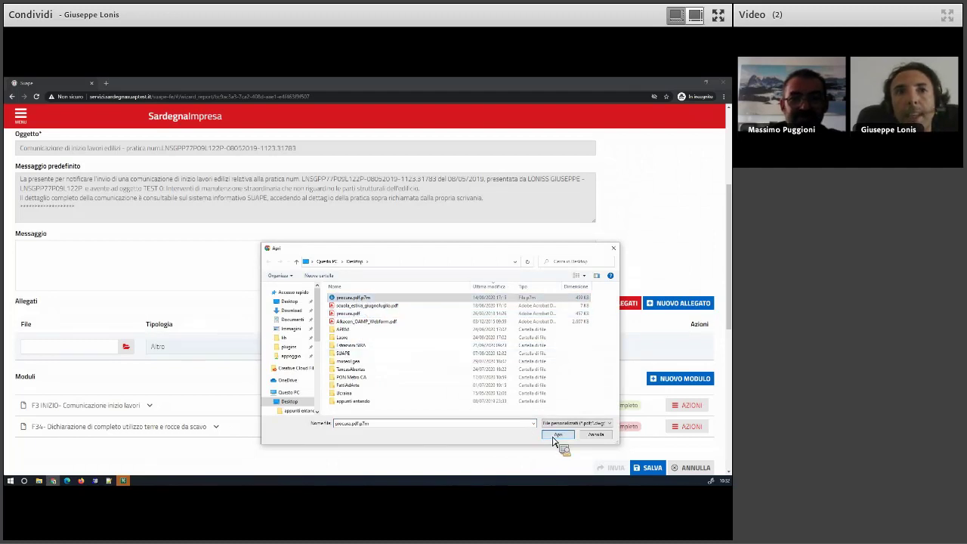
pyautogui.click(556, 436)
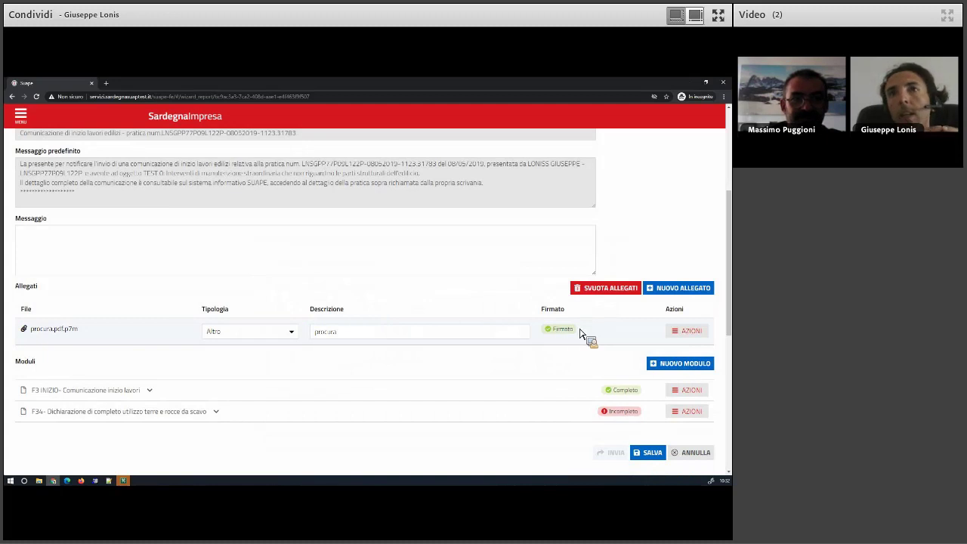
# Remove the F34 module from the communication, keeping only F3 INIZIO.
pyautogui.click(692, 414)
pyautogui.click(678, 447)
pyautogui.click(689, 392)
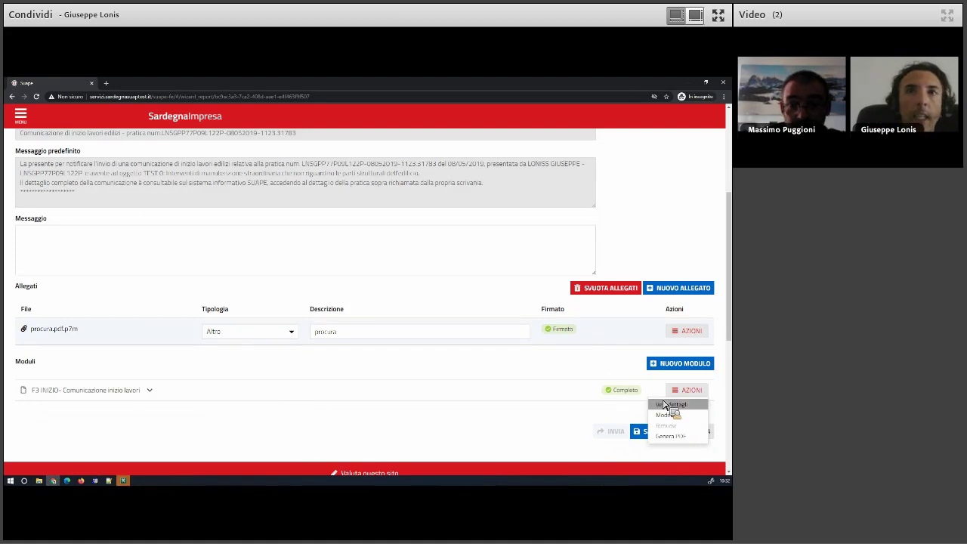
pyautogui.click(604, 378)
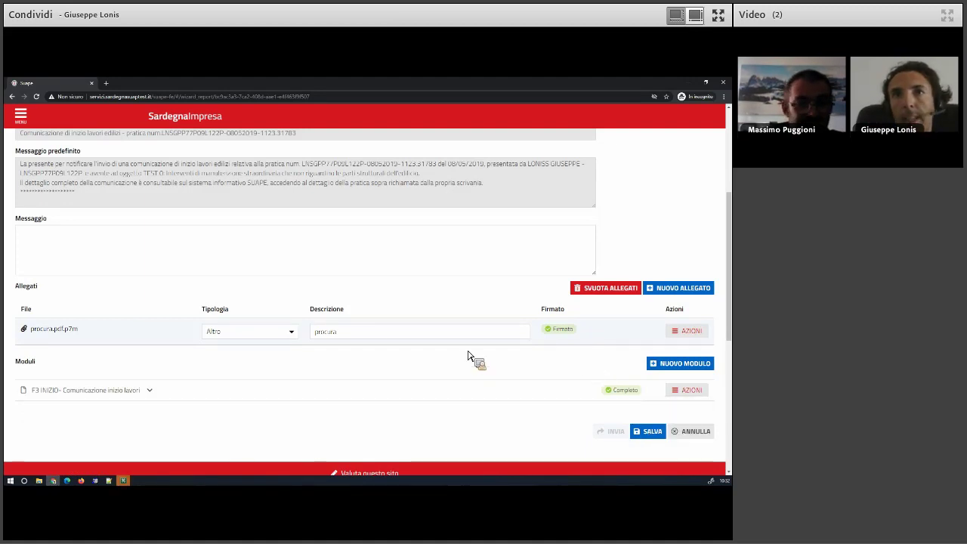
# Enter the message 'sdfadsfas', save the draft, and close the Comunicazione salvata confirmation.
pyautogui.scroll(3, 50, 408)
pyautogui.write('sdfadsfas')
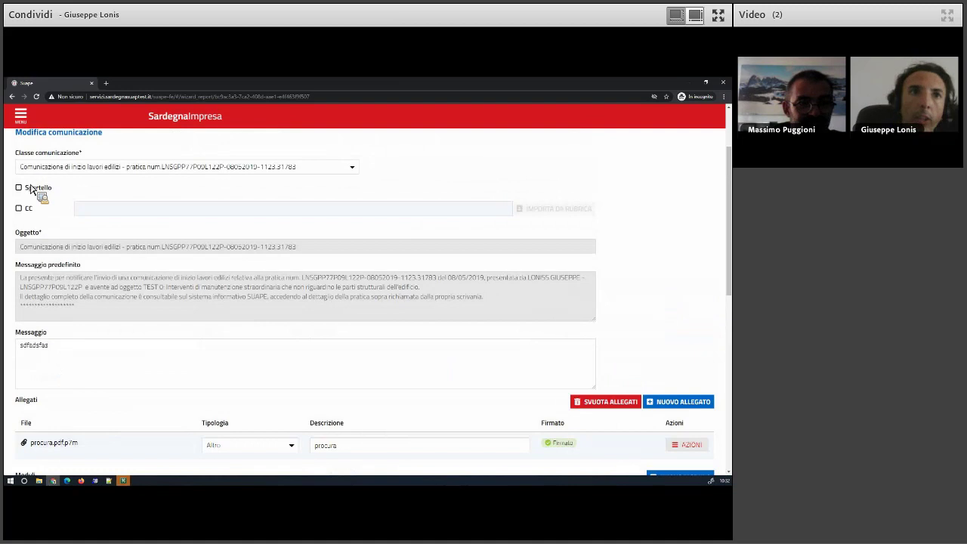
pyautogui.scroll(-5, 424, 370)
pyautogui.click(637, 356)
pyautogui.scroll(4, 289, 306)
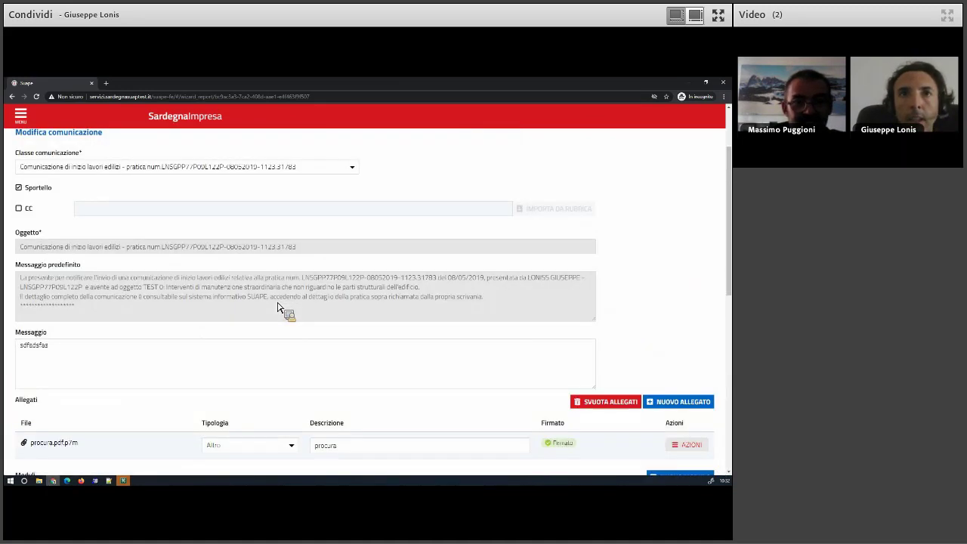
pyautogui.scroll(3, 145, 287)
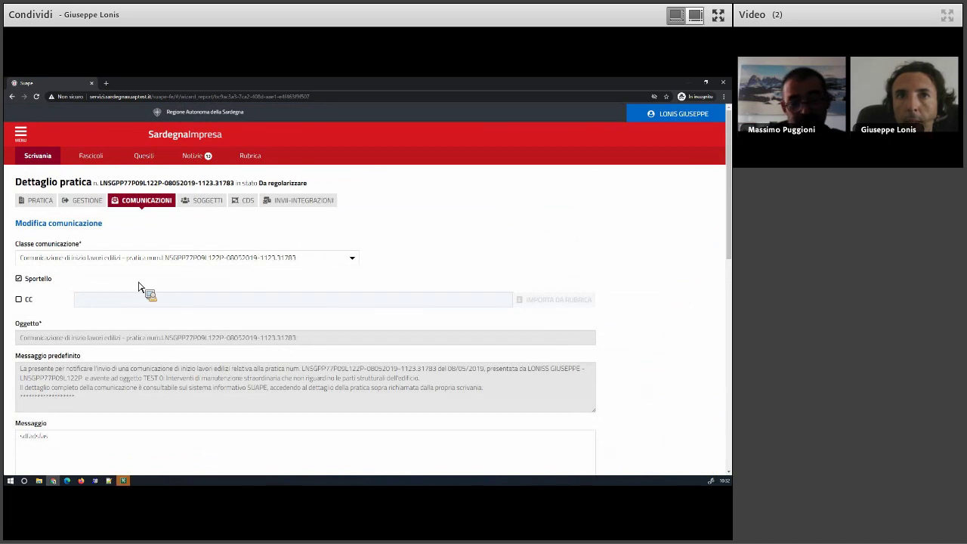
pyautogui.scroll(-4, 138, 287)
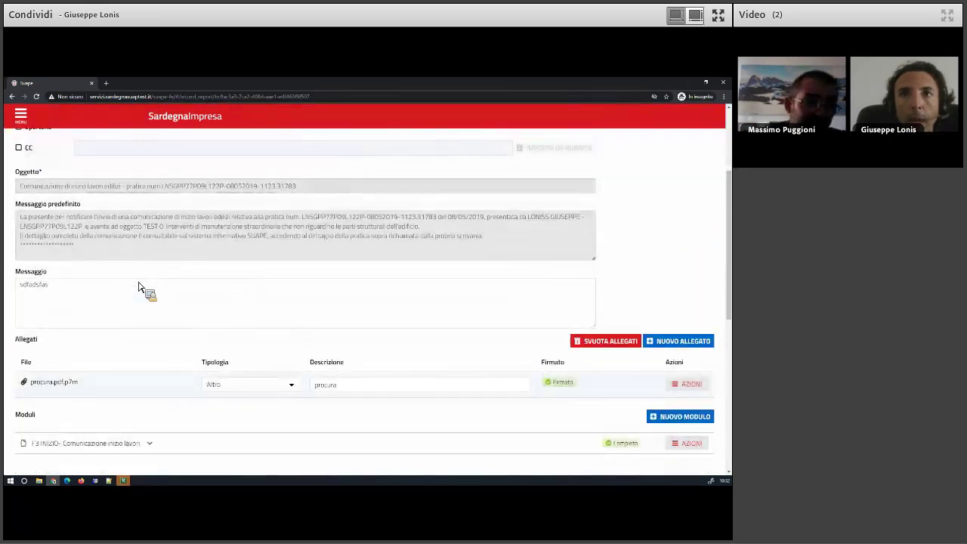
pyautogui.scroll(-1, 260, 321)
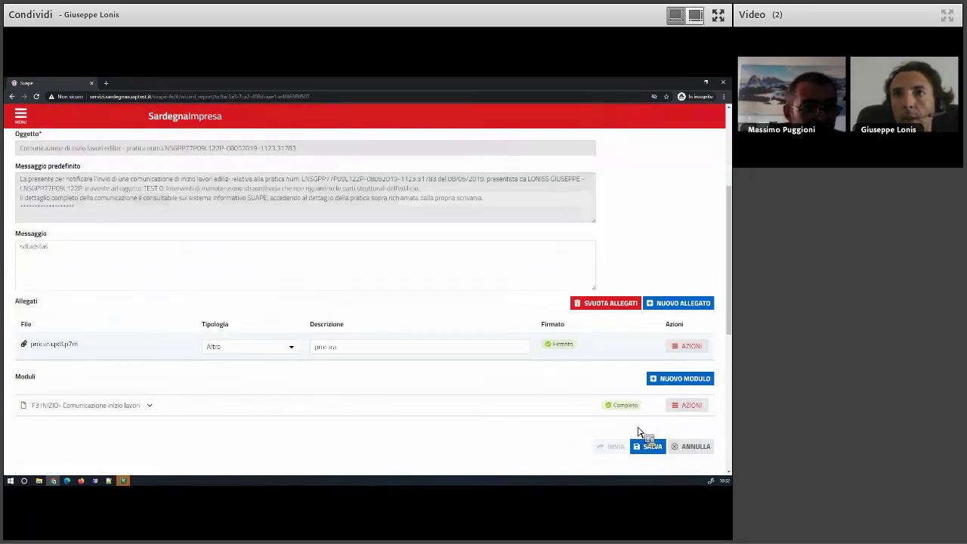
pyautogui.click(651, 447)
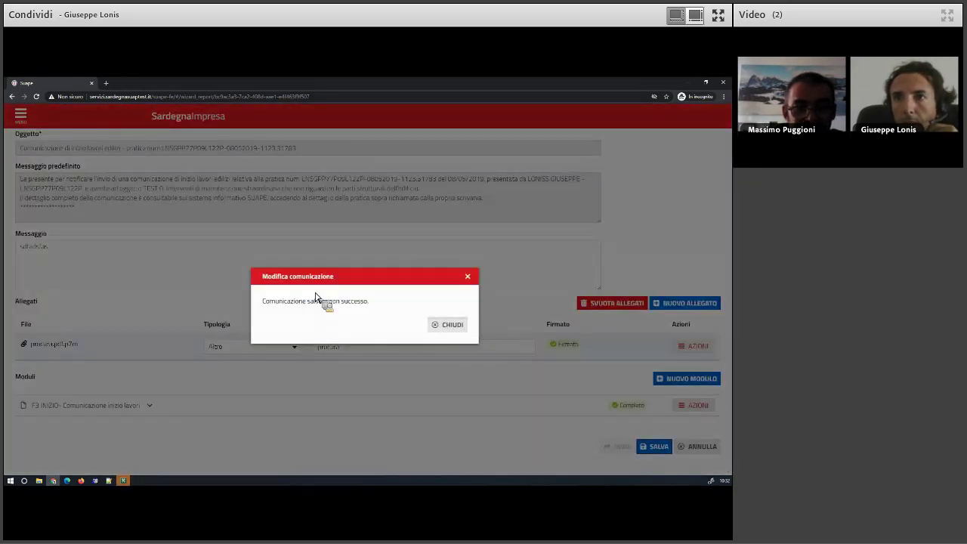
pyautogui.click(157, 254)
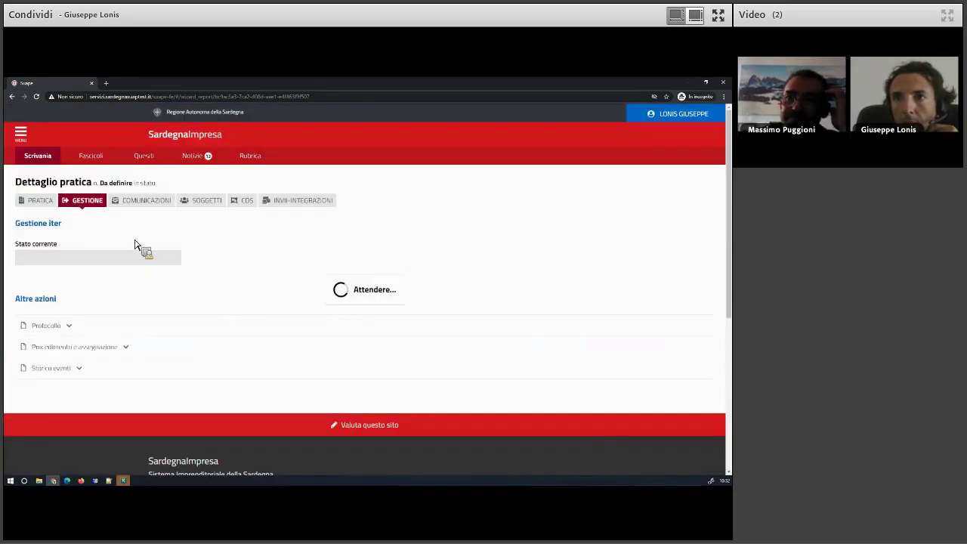
# List sent then draft communications, open the draft's actions, and bring File Explorer forward.
pyautogui.click(145, 201)
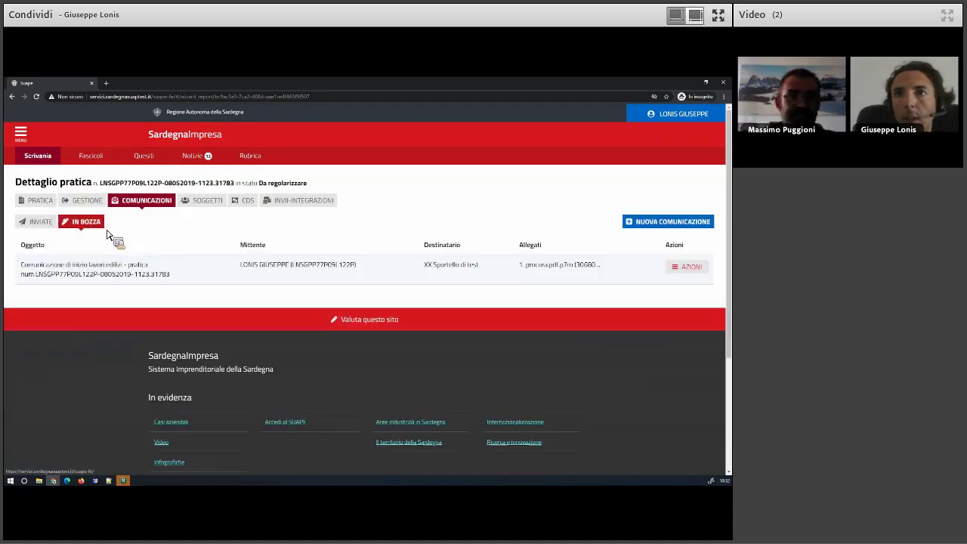
pyautogui.click(39, 223)
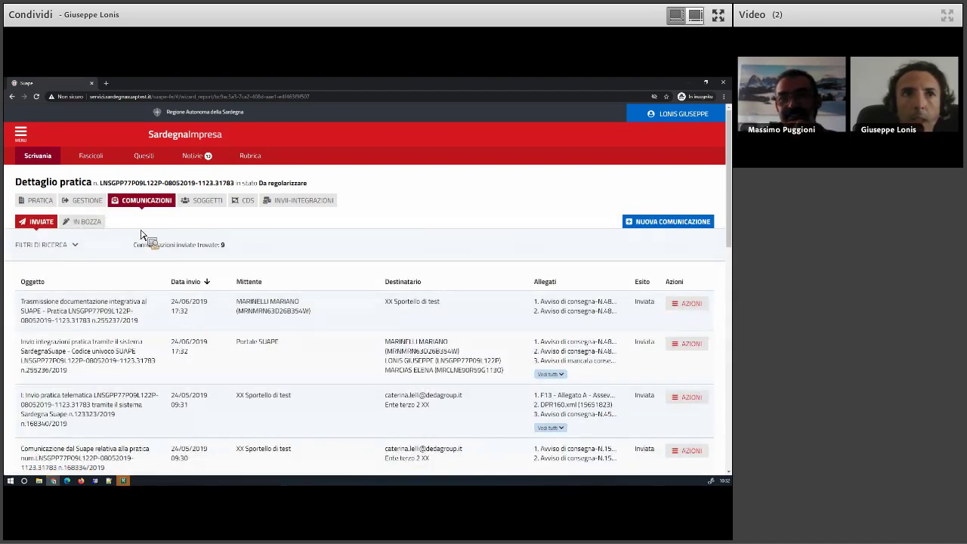
pyautogui.click(88, 223)
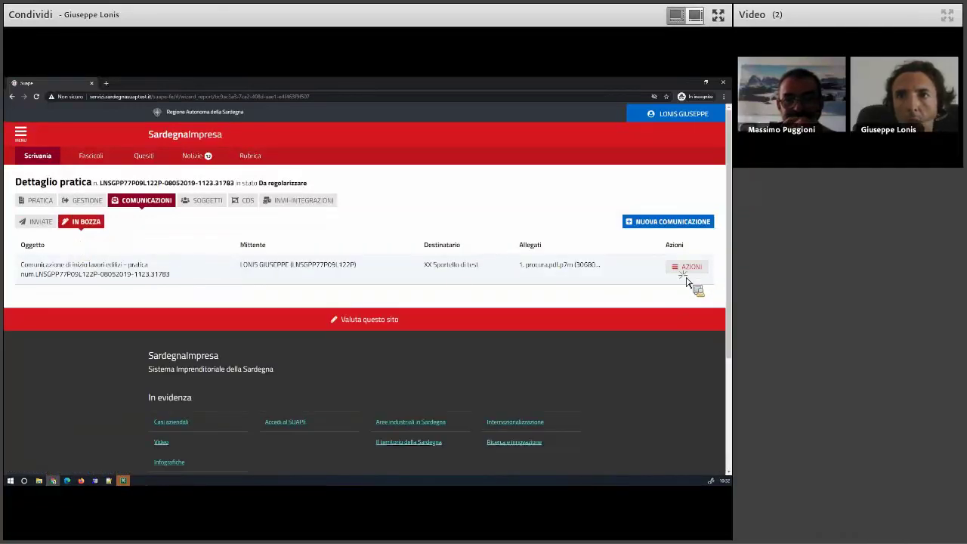
pyautogui.click(688, 270)
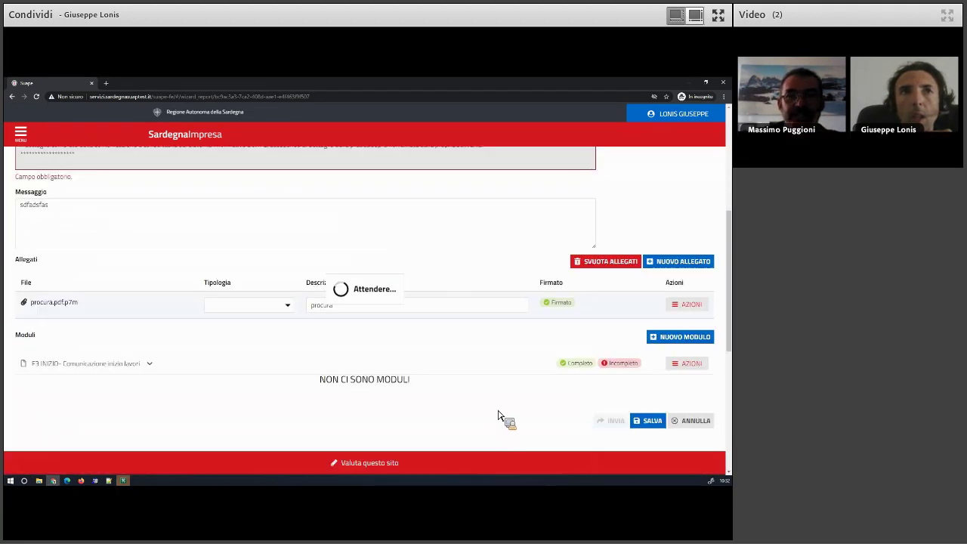
pyautogui.scroll(-5, 194, 370)
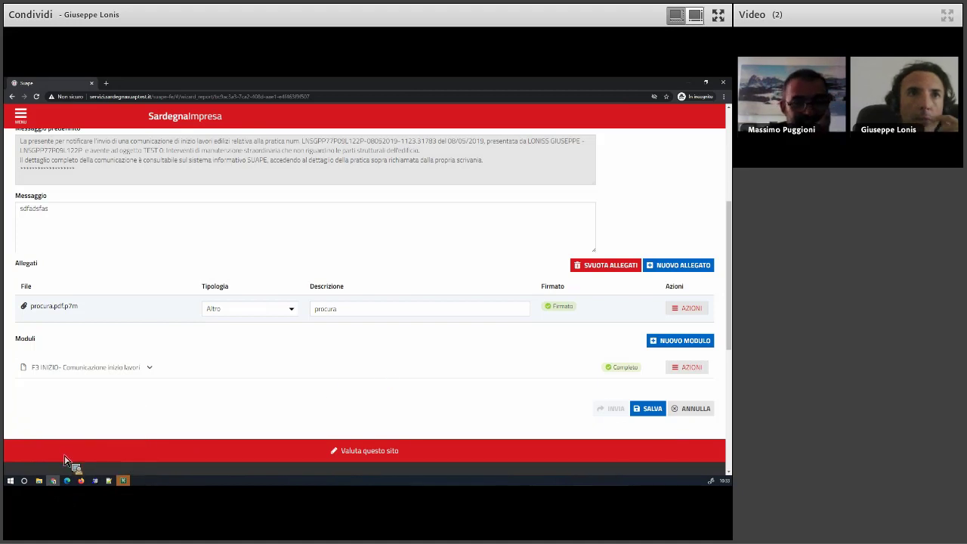
pyautogui.moveTo(48, 492); pyautogui.dragTo(452, 299)
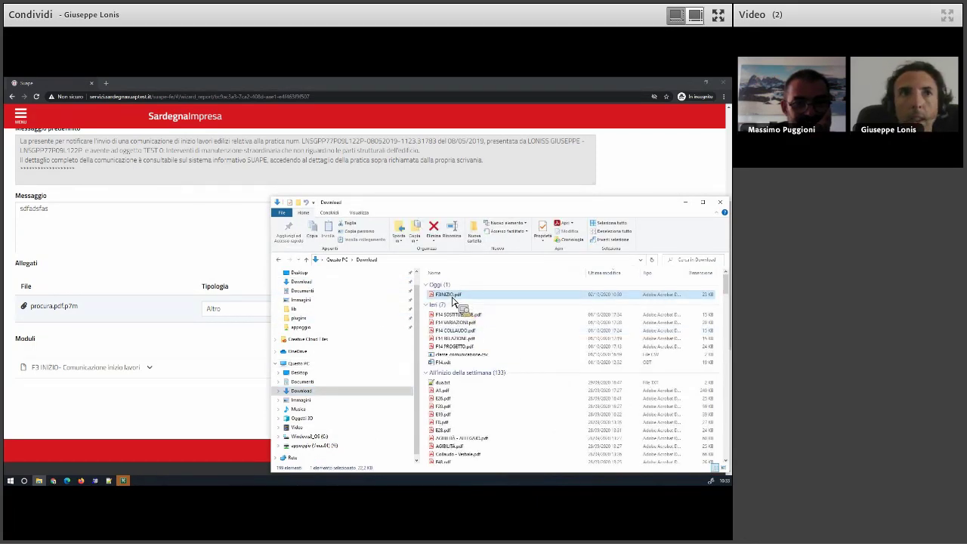
# Copy F3INIZIO.pdf from Downloads and paste it into the appoggio (Y:) drive.
pyautogui.rightClick(452, 297)
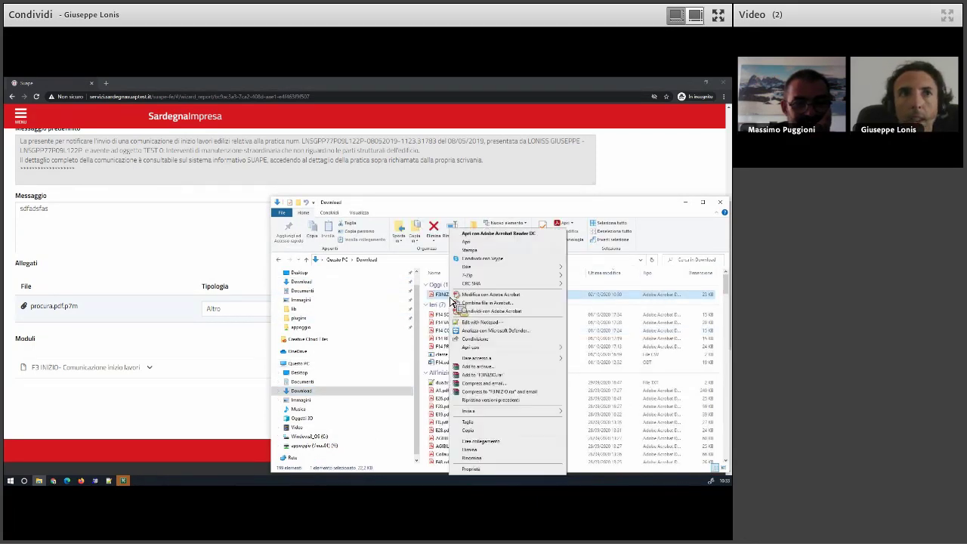
pyautogui.click(477, 431)
pyautogui.scroll(-1, 313, 414)
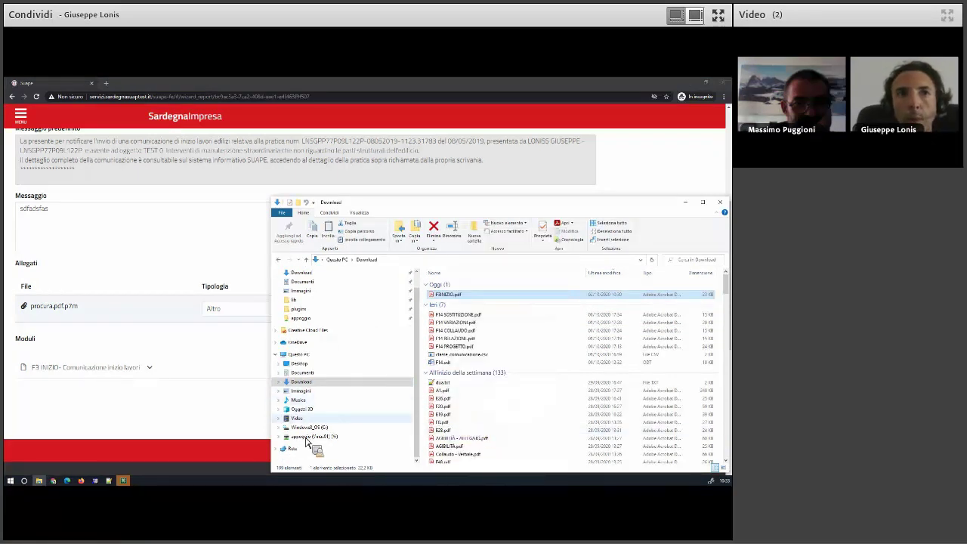
pyautogui.click(385, 436)
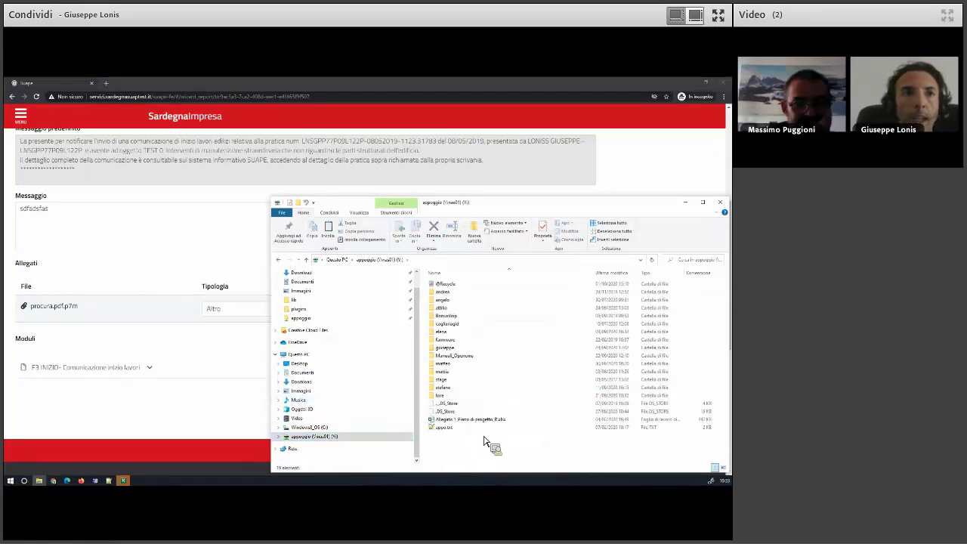
pyautogui.rightClick(490, 443)
pyautogui.click(476, 393)
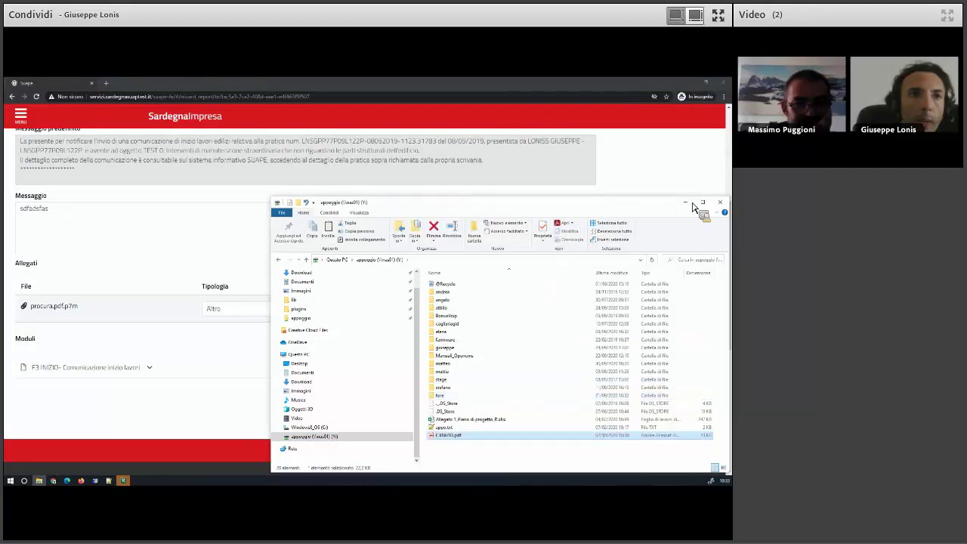
# Minimize Explorer, remove the procura.pdf.p7m attachment, then reopen File Explorer with Win+E.
pyautogui.click(686, 204)
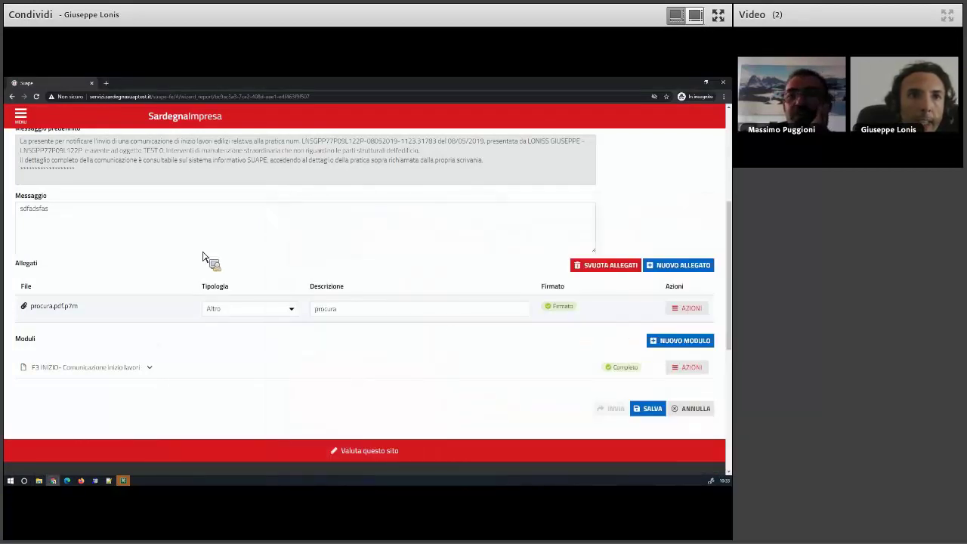
pyautogui.click(689, 309)
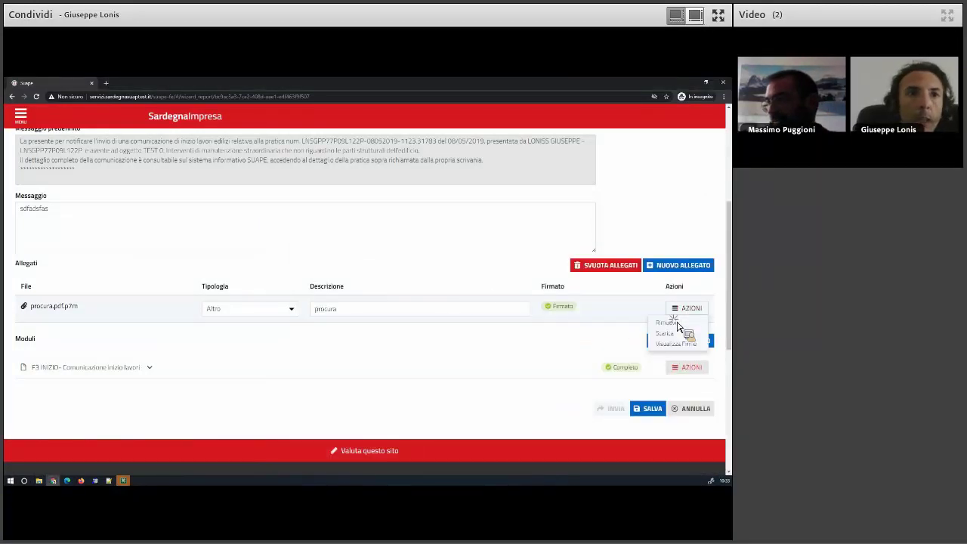
pyautogui.click(666, 323)
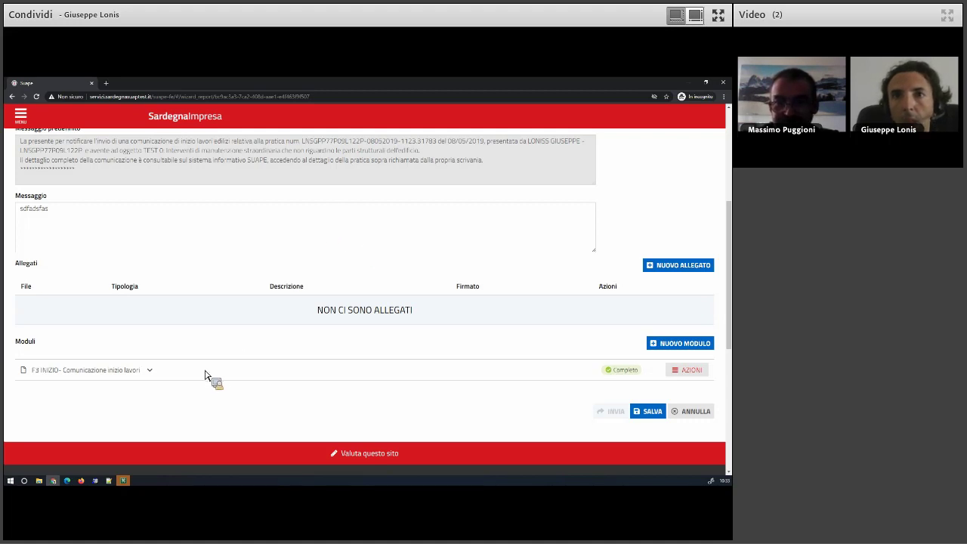
pyautogui.press('super+e')
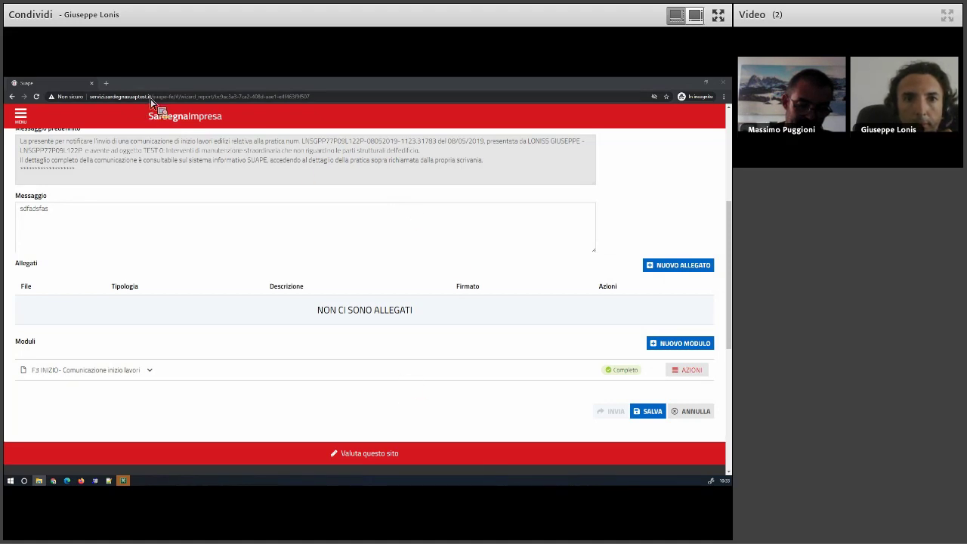
pyautogui.moveTo(129, 99); pyautogui.dragTo(102, 98)
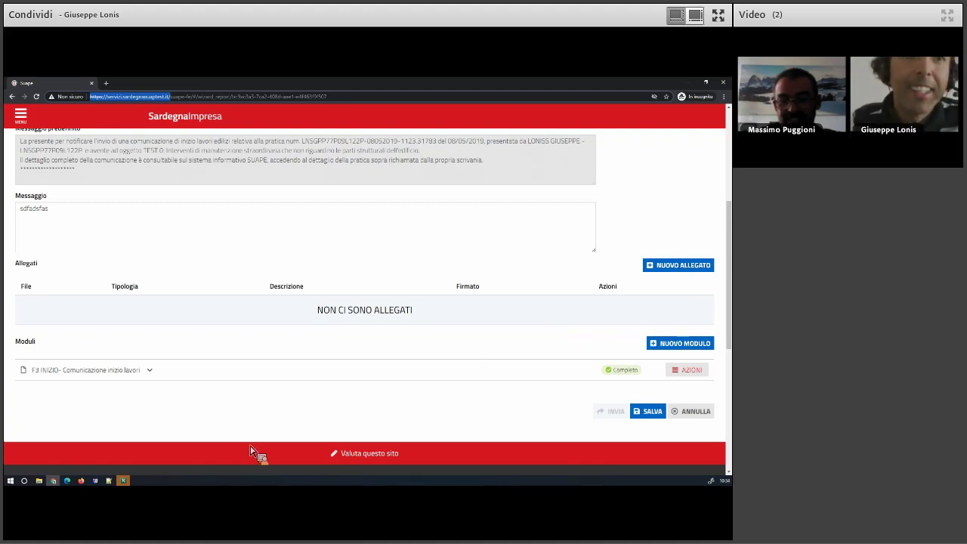
pyautogui.scroll(5, 108, 296)
pyautogui.scroll(1, 94, 235)
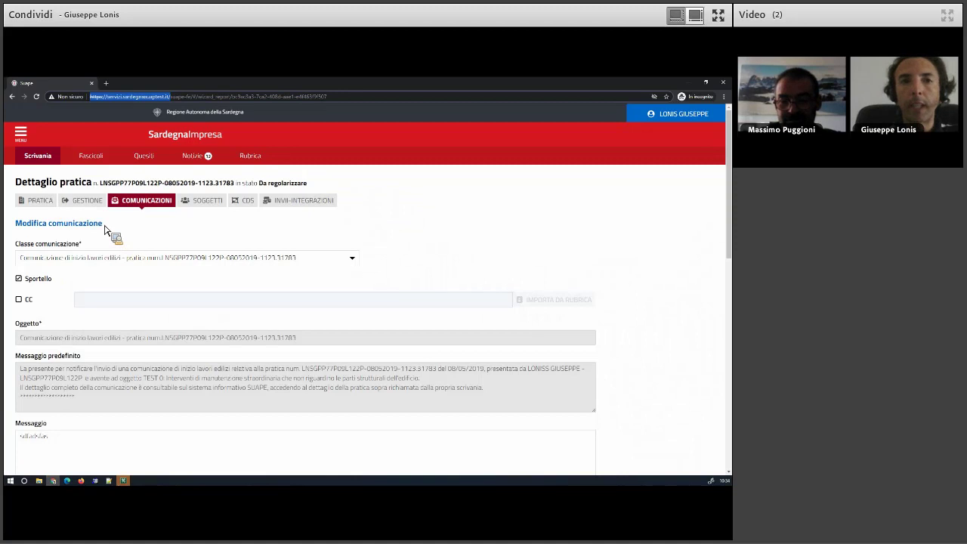
pyautogui.click(80, 260)
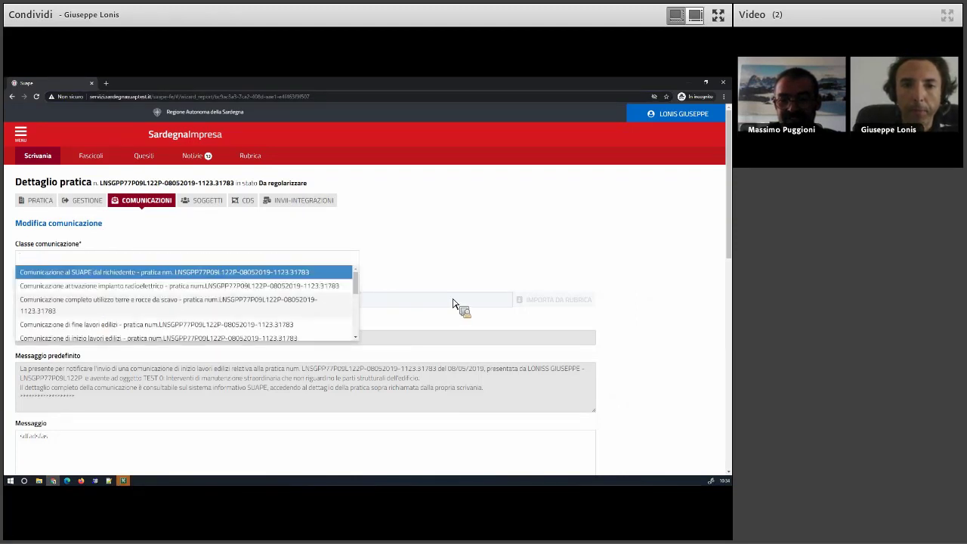
pyautogui.moveTo(356, 290); pyautogui.dragTo(361, 333)
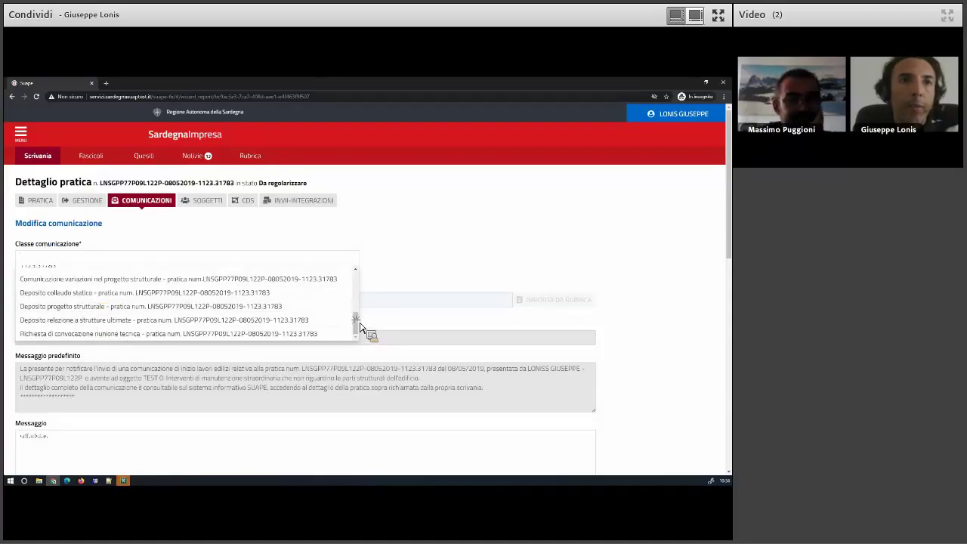
pyautogui.moveTo(356, 322); pyautogui.dragTo(357, 306)
pyautogui.scroll(5, 357, 306)
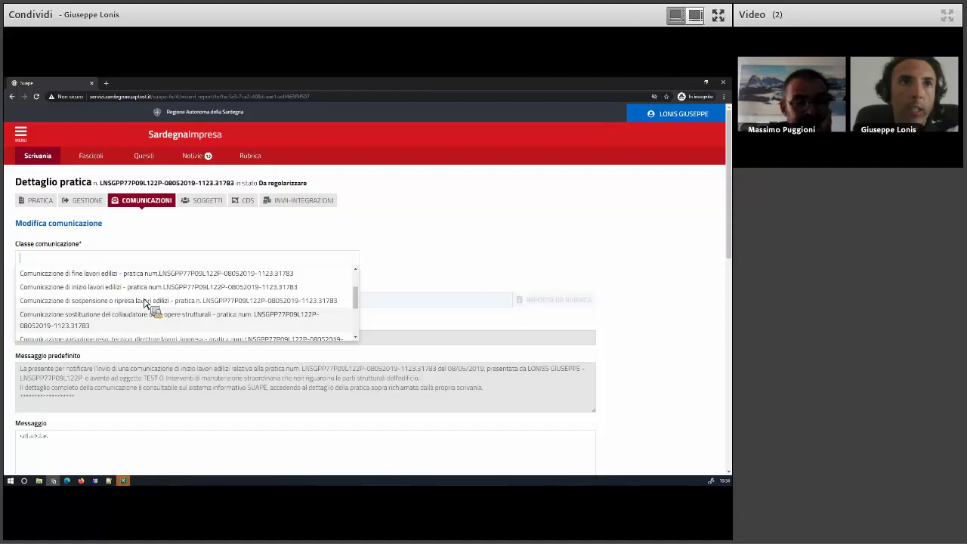
pyautogui.click(138, 243)
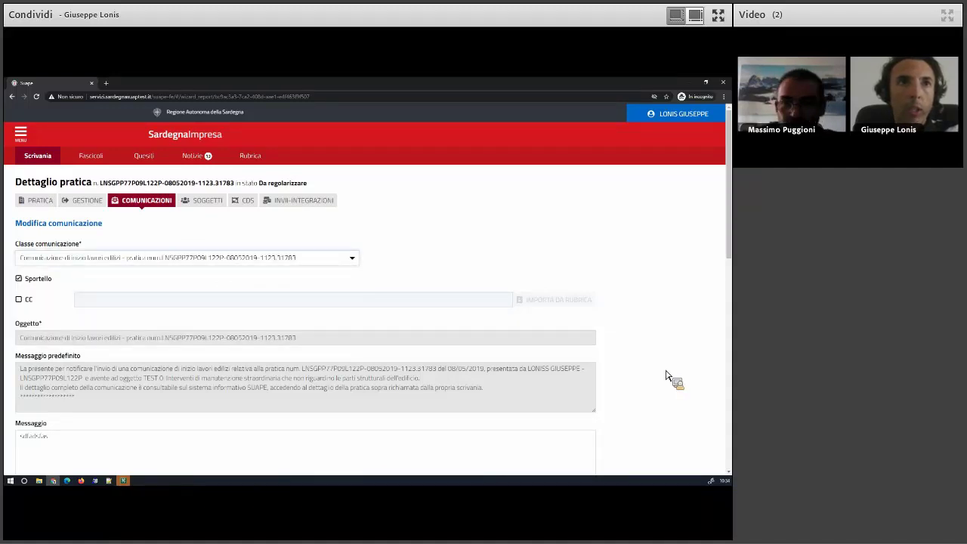
pyautogui.scroll(-2, 668, 377)
pyautogui.scroll(-1, 665, 375)
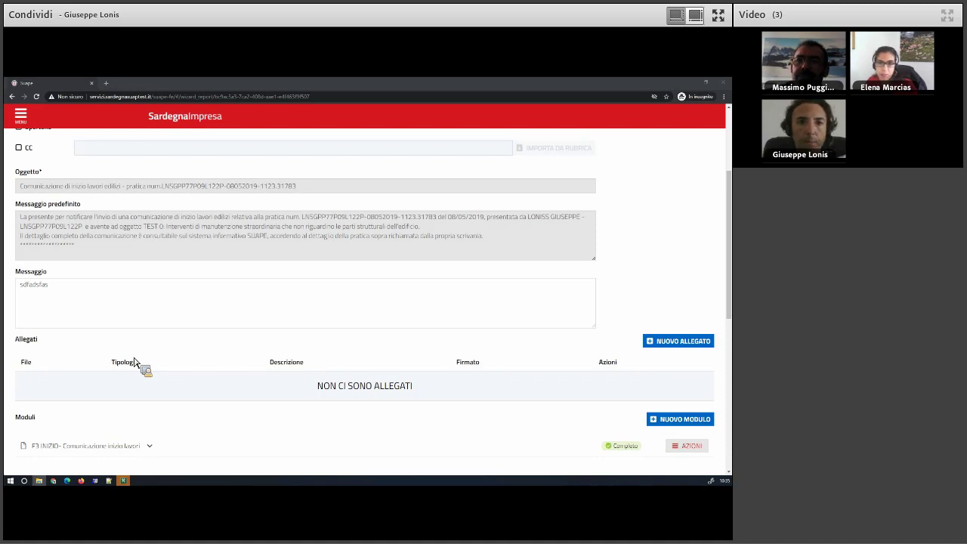
pyautogui.scroll(3, 133, 363)
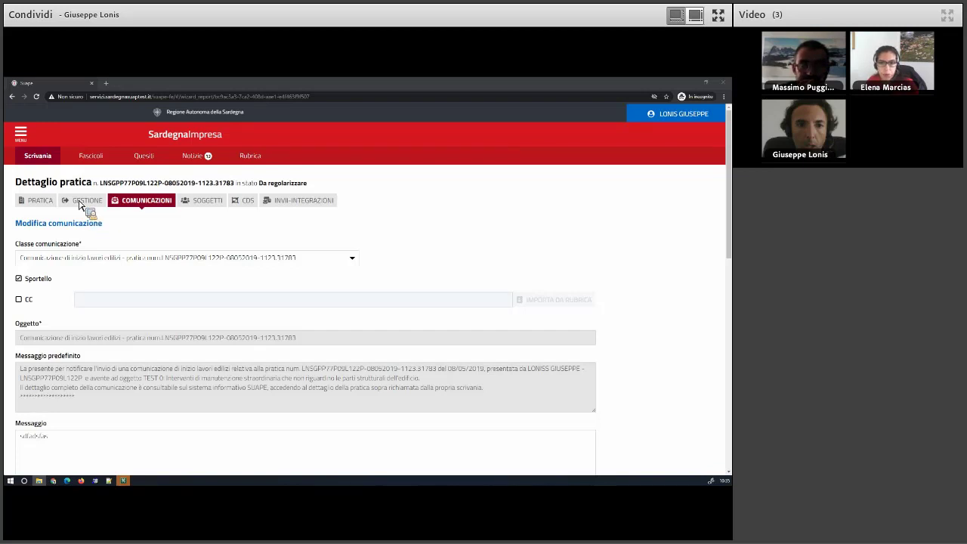
# Open Scrivania in a new tab and dismiss the test-platform ATTENZIONE warning.
pyautogui.rightClick(44, 157)
pyautogui.click(54, 165)
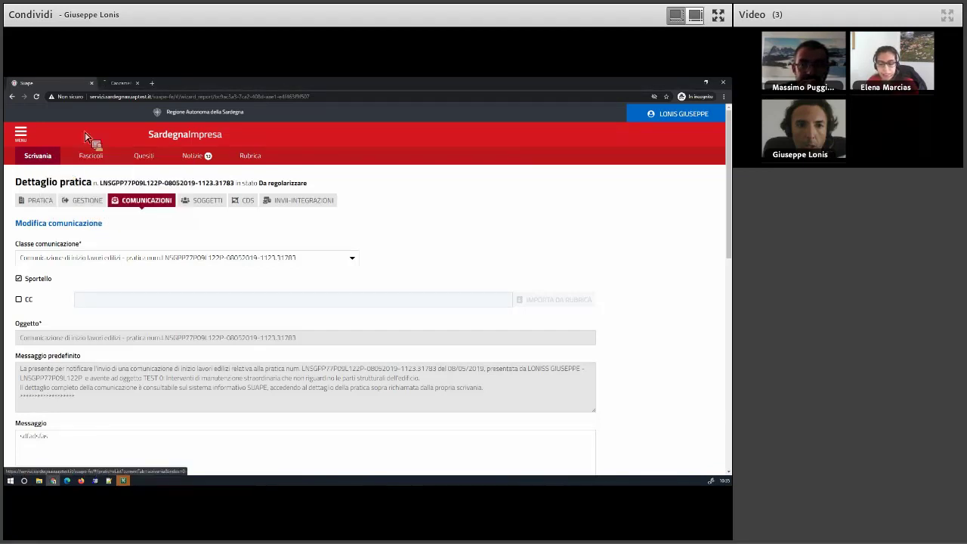
pyautogui.click(136, 84)
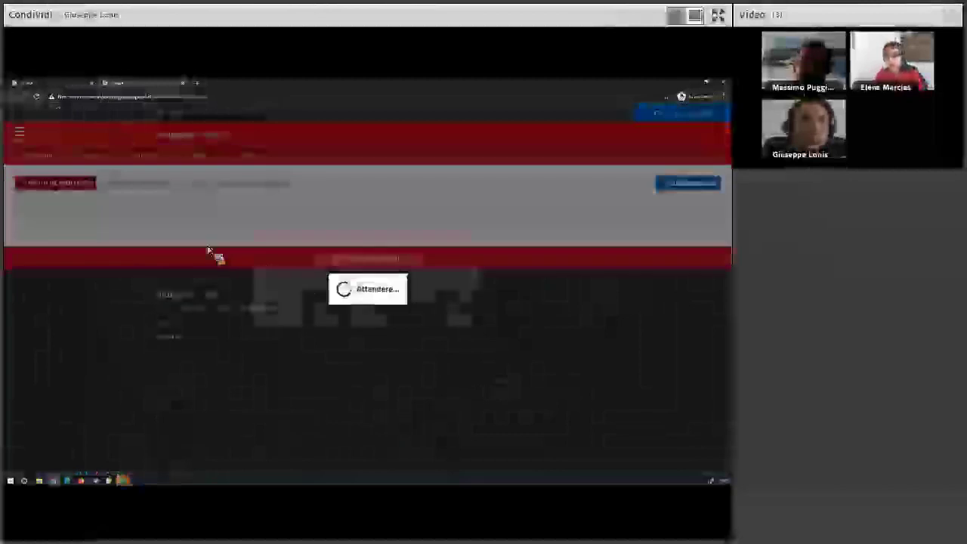
pyautogui.click(447, 334)
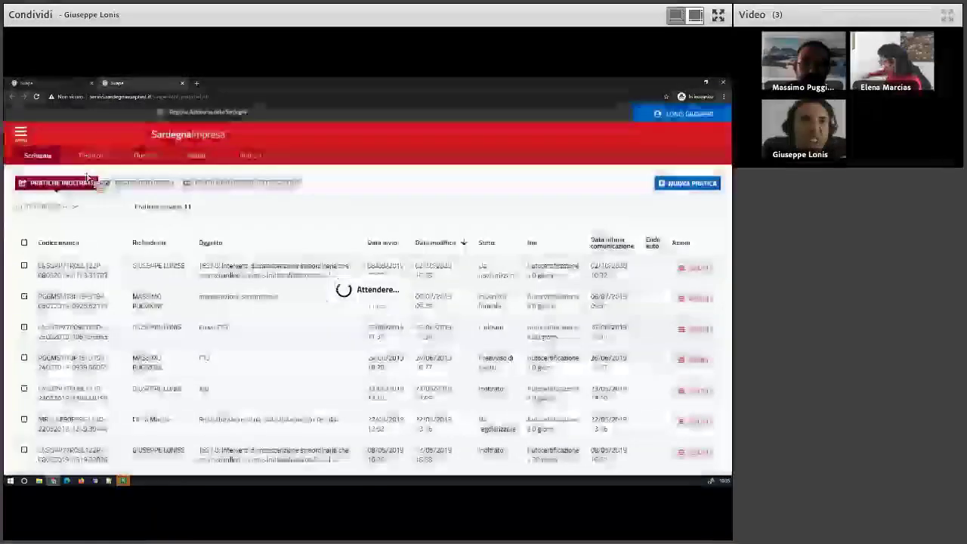
# Start a NUOVA PRATICA and browse the Comune dropdown list.
pyautogui.click(668, 185)
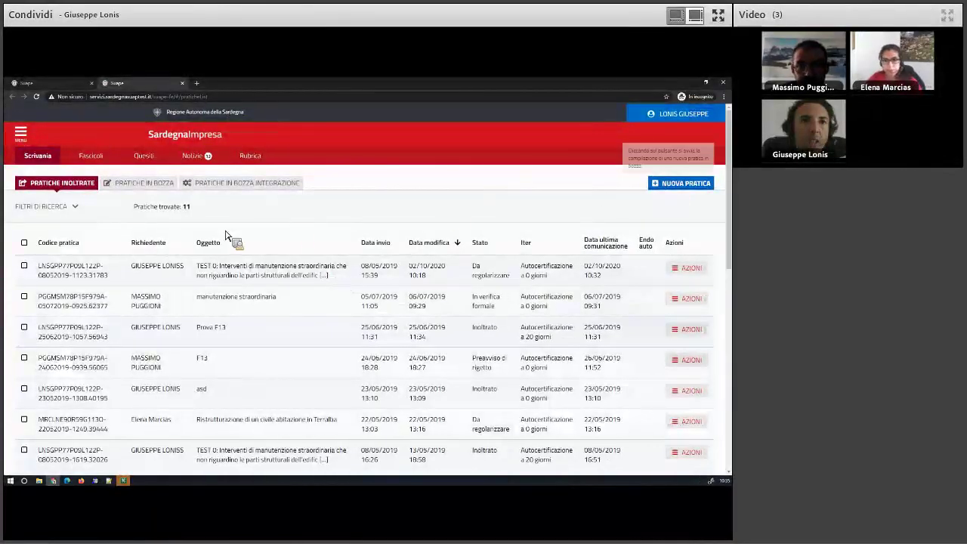
pyautogui.click(48, 237)
pyautogui.moveTo(123, 252); pyautogui.dragTo(123, 332)
# Pick XX Ente di test 1, save the first 01 Agricoltura activity, and select its intervention.
pyautogui.click(55, 302)
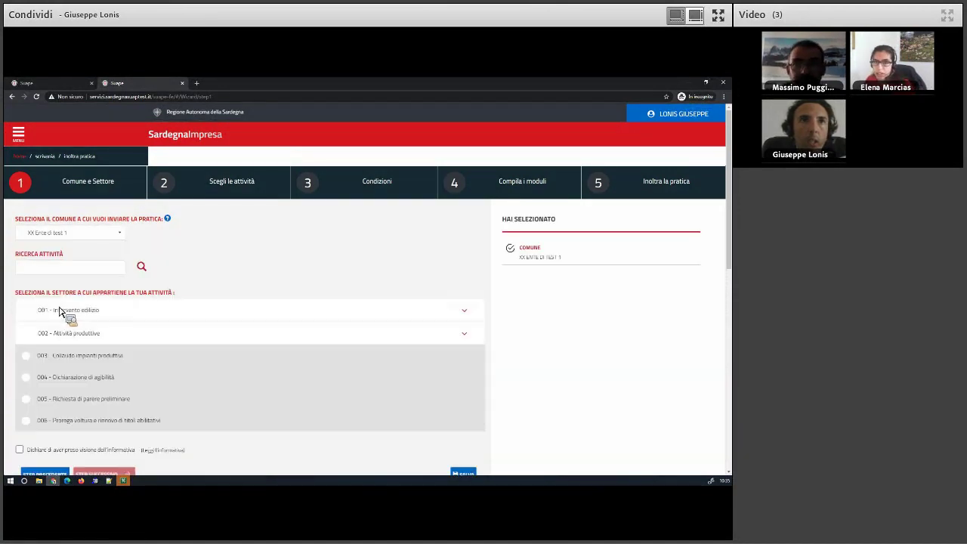
pyautogui.click(87, 366)
pyautogui.click(110, 386)
pyautogui.scroll(-5, 113, 385)
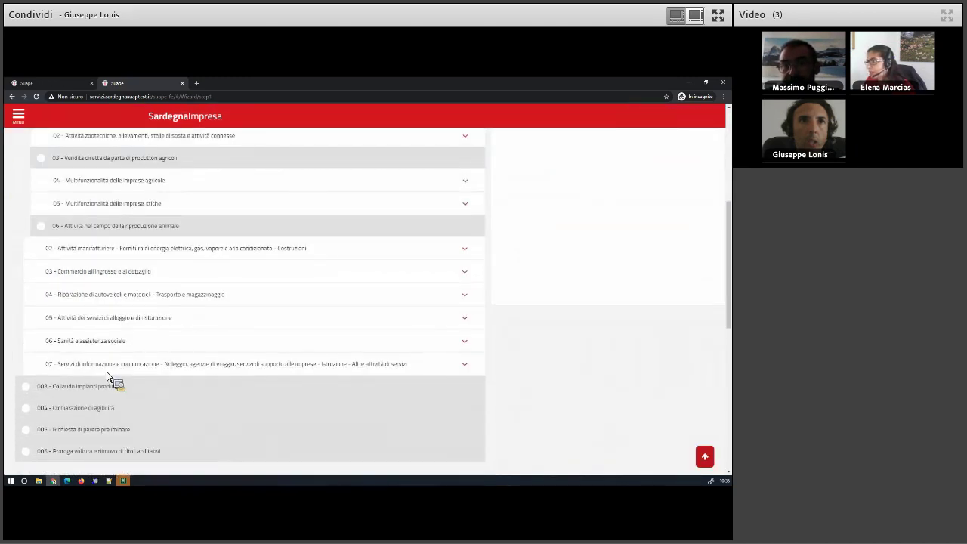
pyautogui.scroll(-5, 106, 378)
pyautogui.click(51, 293)
pyautogui.click(98, 317)
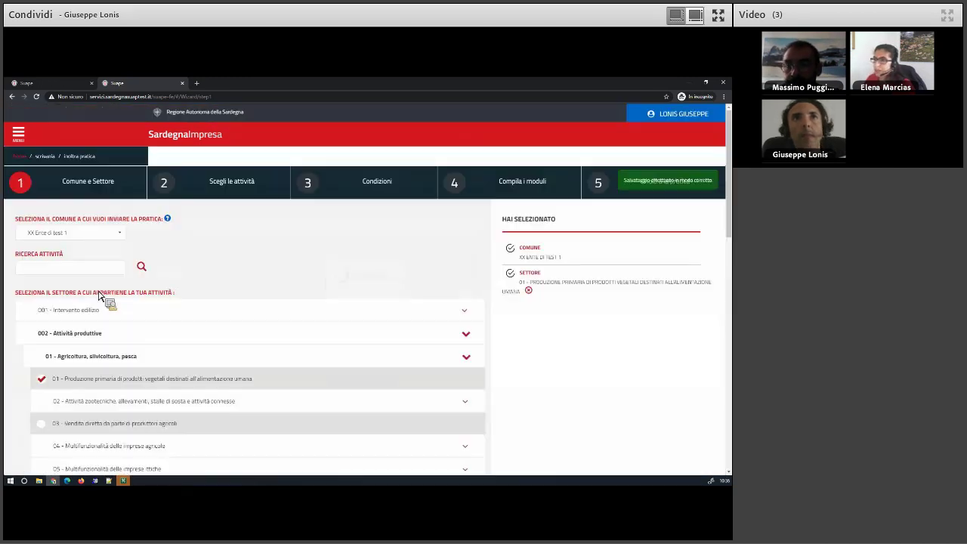
pyautogui.click(65, 274)
pyautogui.click(99, 386)
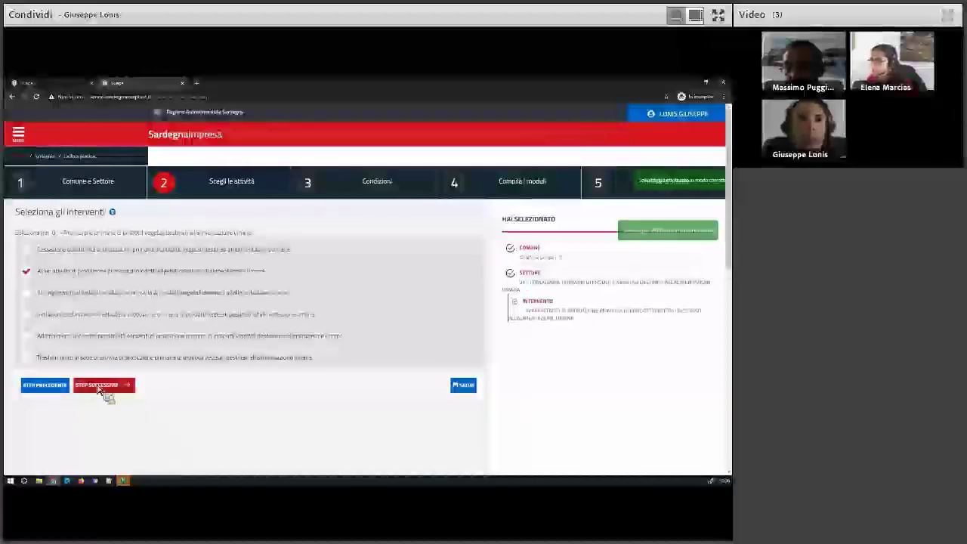
# Answer NO to the fire-prevention, MOCA materials, Cond-94 and Cond-112 conditions.
pyautogui.click(33, 266)
pyautogui.click(31, 341)
pyautogui.scroll(-2, 43, 332)
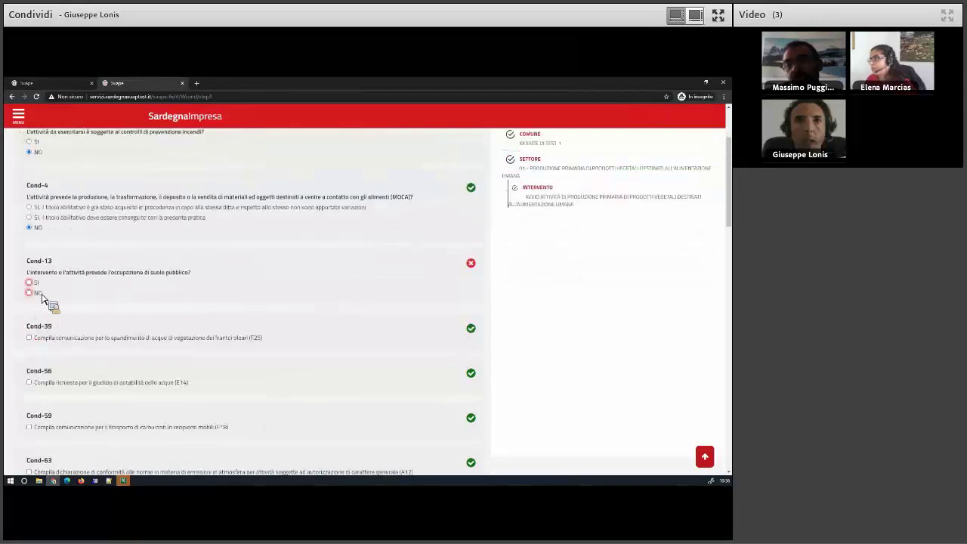
pyautogui.scroll(-5, 43, 300)
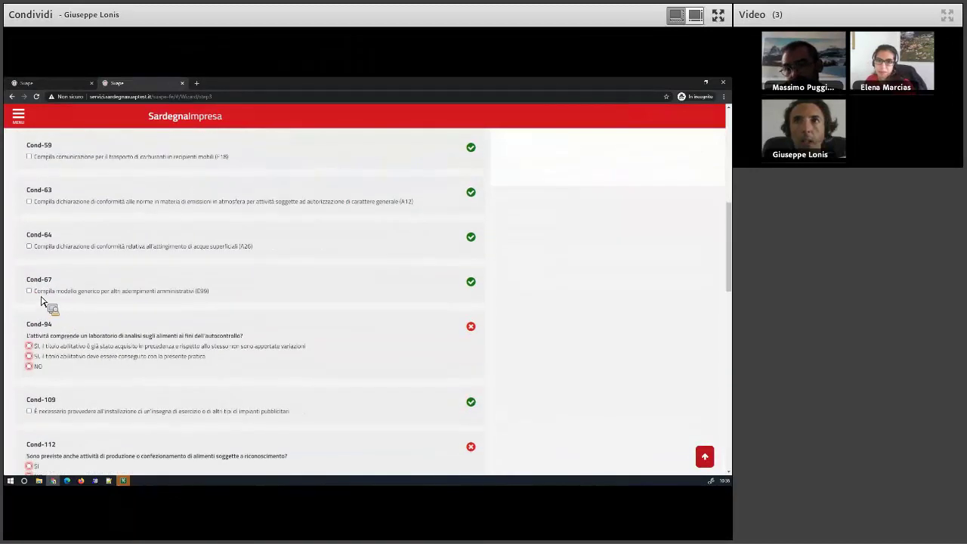
pyautogui.scroll(-1, 41, 300)
pyautogui.click(33, 295)
pyautogui.click(31, 401)
pyautogui.scroll(-3, 42, 318)
# Answer NO to Cond-150, Cond-151 and Cond-153 (small/medium enterprise), claim acoustic exemption, and save.
pyautogui.click(40, 301)
pyautogui.click(44, 368)
pyautogui.scroll(-3, 43, 325)
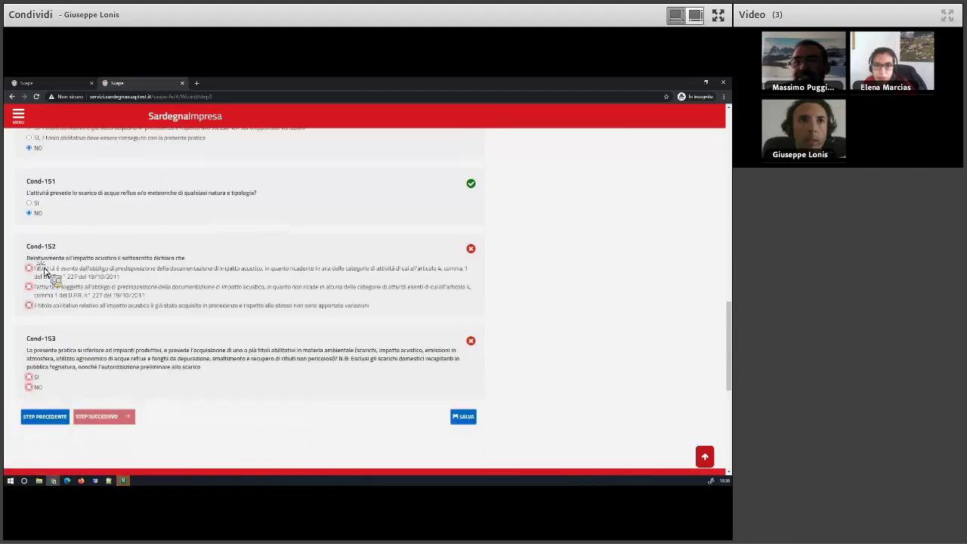
pyautogui.click(44, 275)
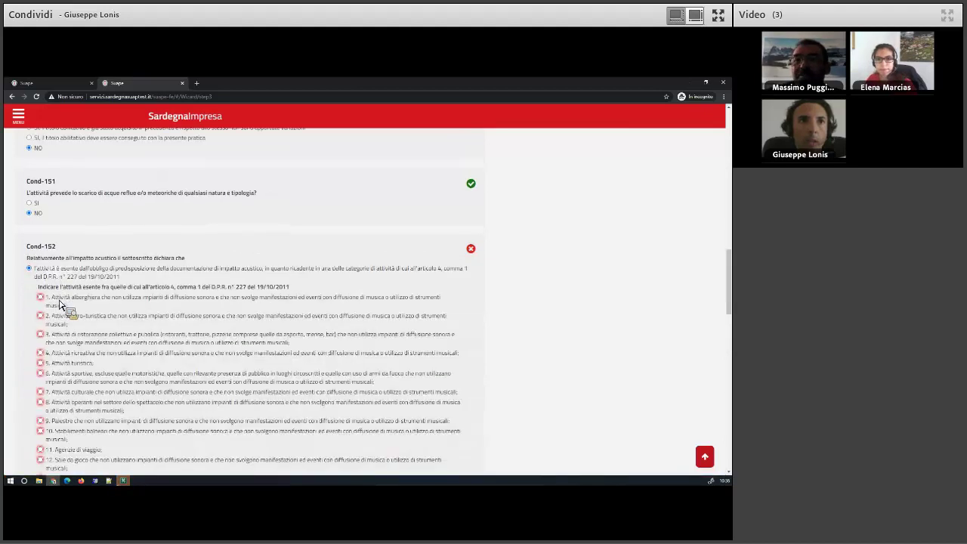
pyautogui.scroll(-10, 31, 317)
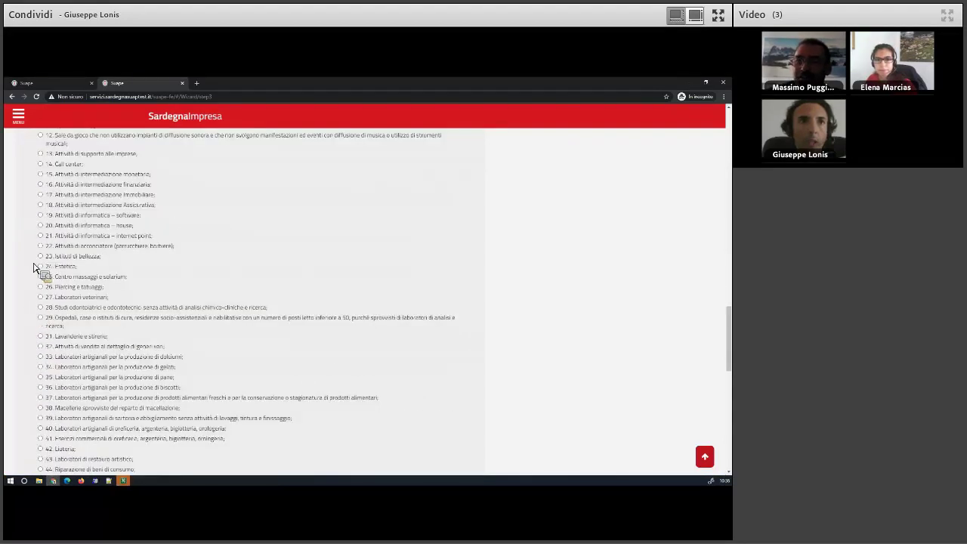
pyautogui.click(29, 222)
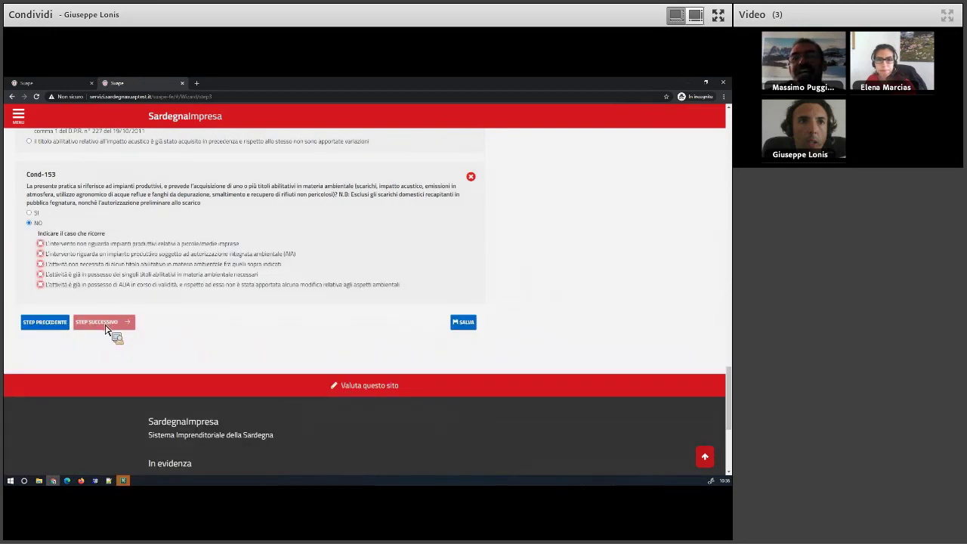
pyautogui.click(54, 245)
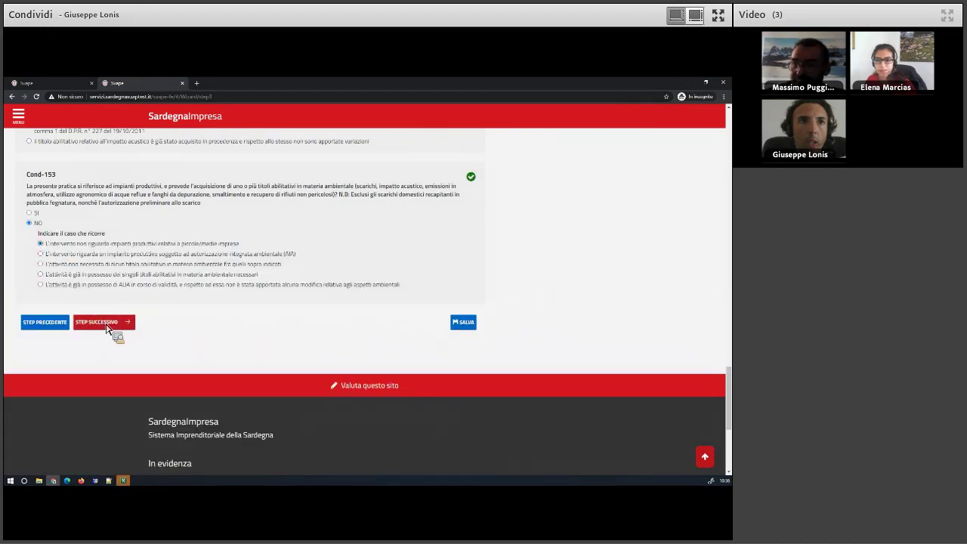
pyautogui.click(107, 323)
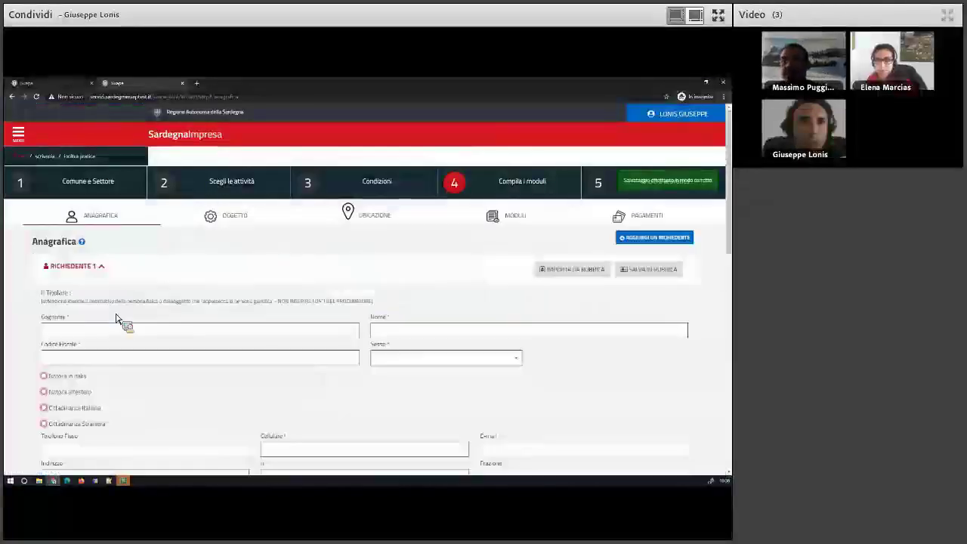
# Import the IO contact from the address book as the first applicant.
pyautogui.click(559, 272)
pyautogui.click(285, 228)
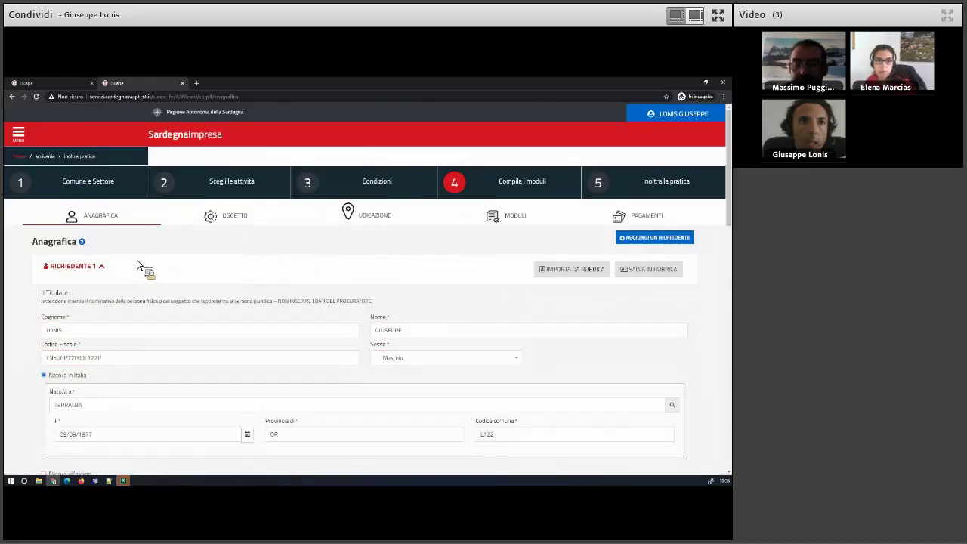
pyautogui.click(106, 272)
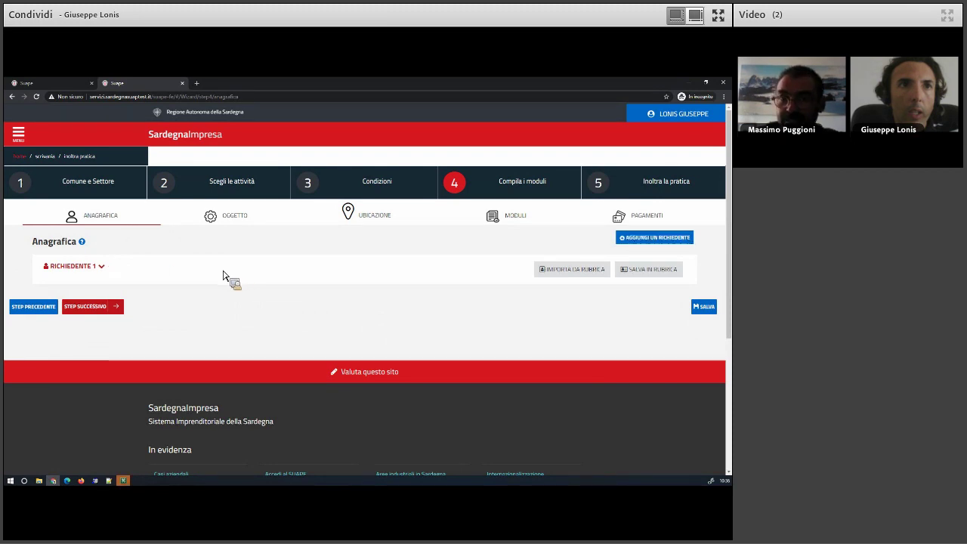
# Add a second applicant imported from the second address-book contact.
pyautogui.click(643, 239)
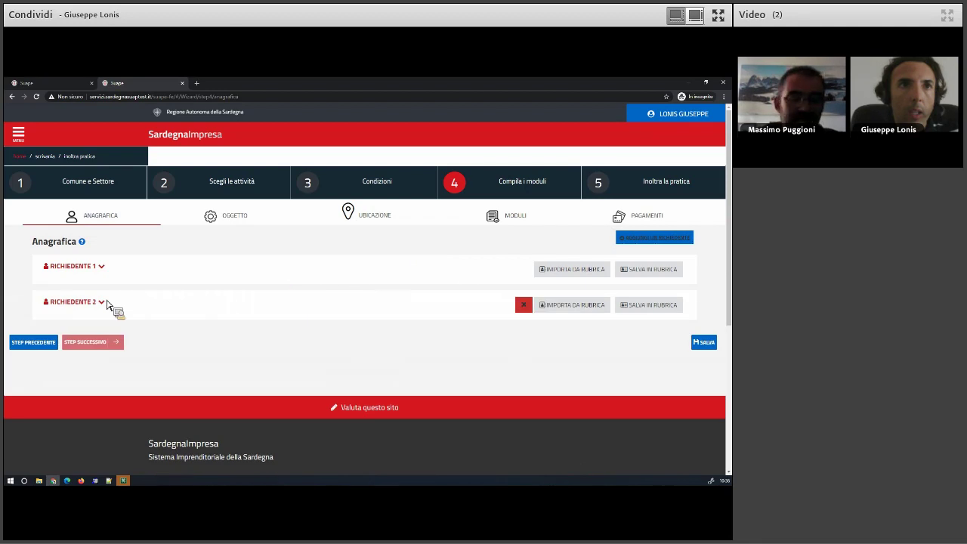
pyautogui.click(525, 304)
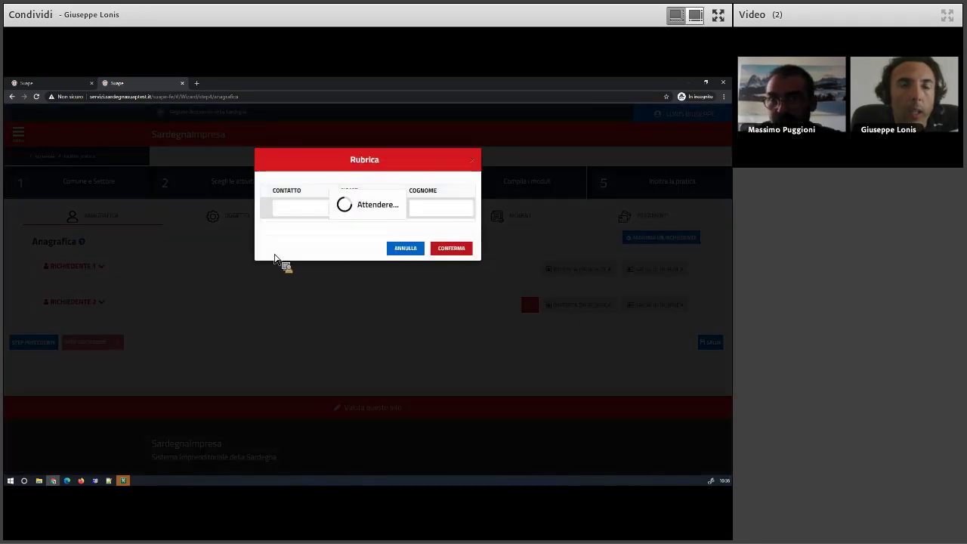
pyautogui.click(278, 243)
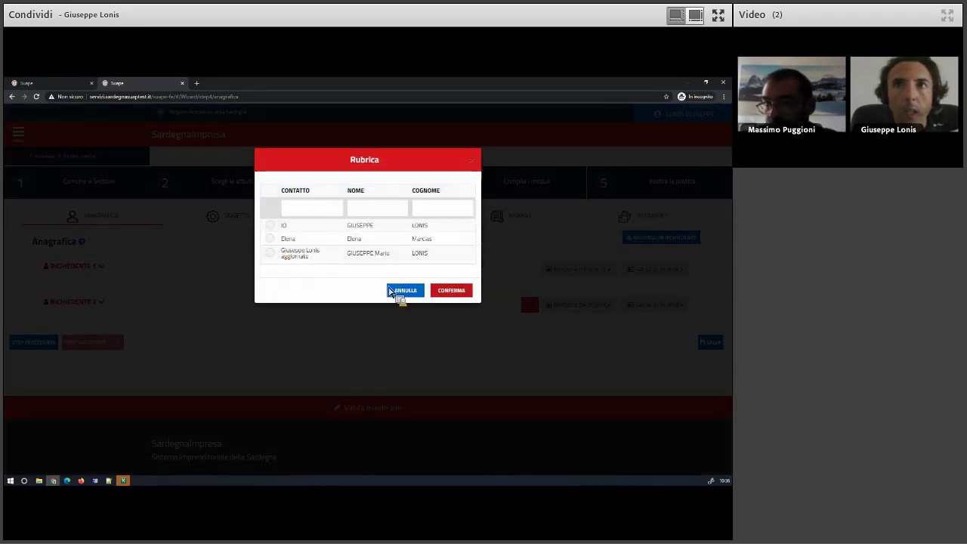
pyautogui.click(207, 294)
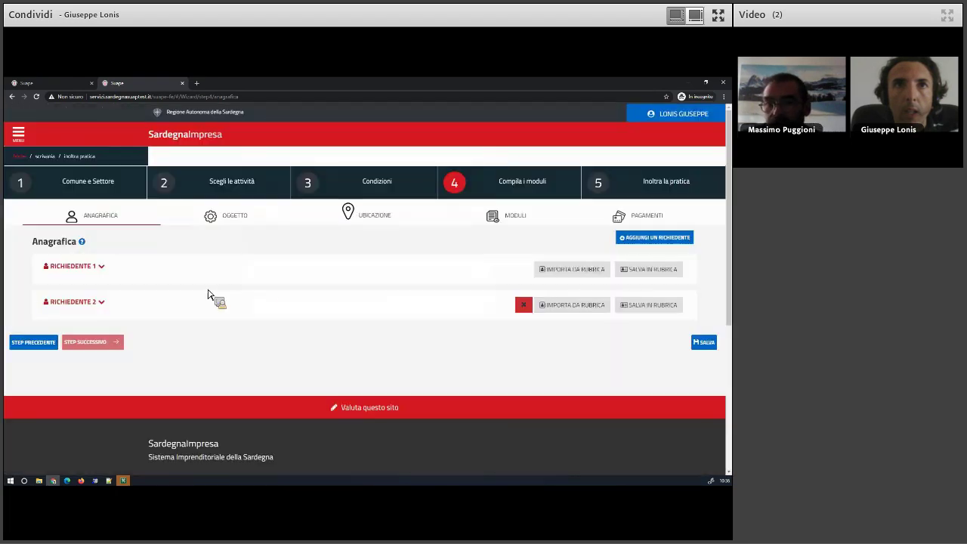
pyautogui.click(106, 308)
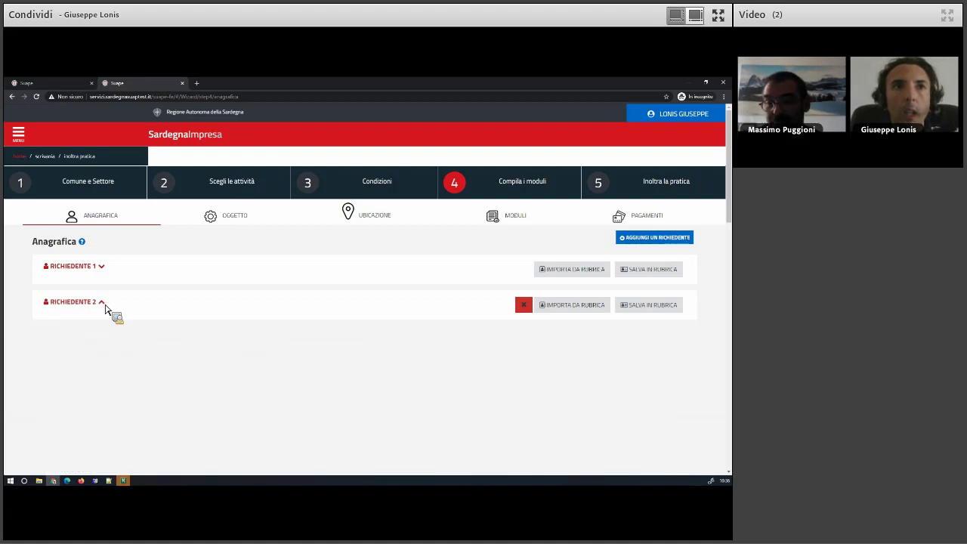
pyautogui.click(106, 308)
# Add three more applicant rows and import the updated third contact into the fourth.
pyautogui.click(644, 240)
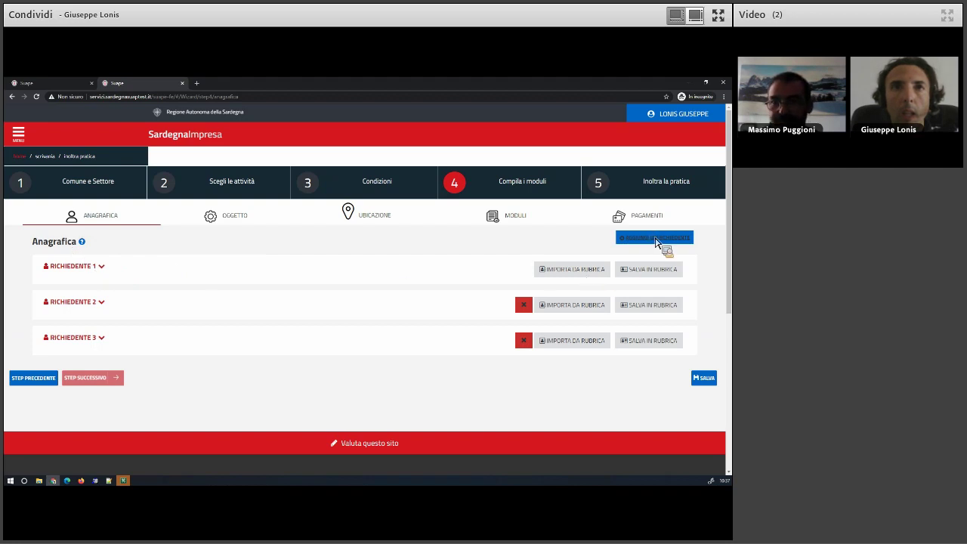
pyautogui.click(655, 238)
pyautogui.click(655, 238)
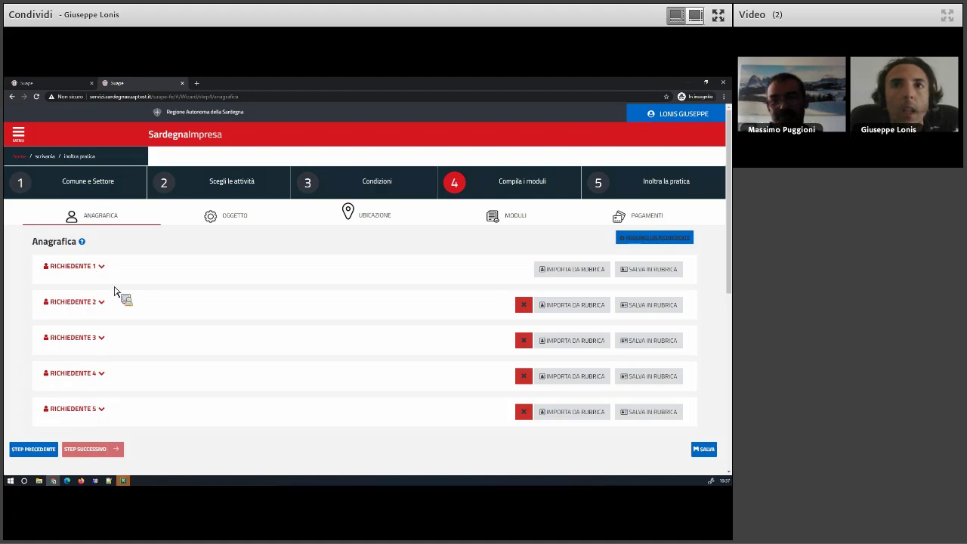
pyautogui.click(562, 383)
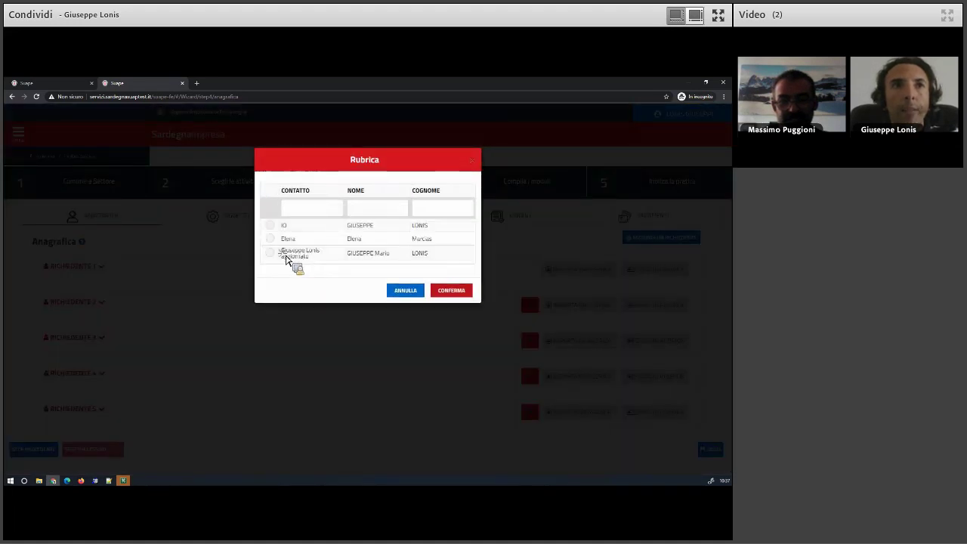
pyautogui.click(284, 255)
pyautogui.click(440, 292)
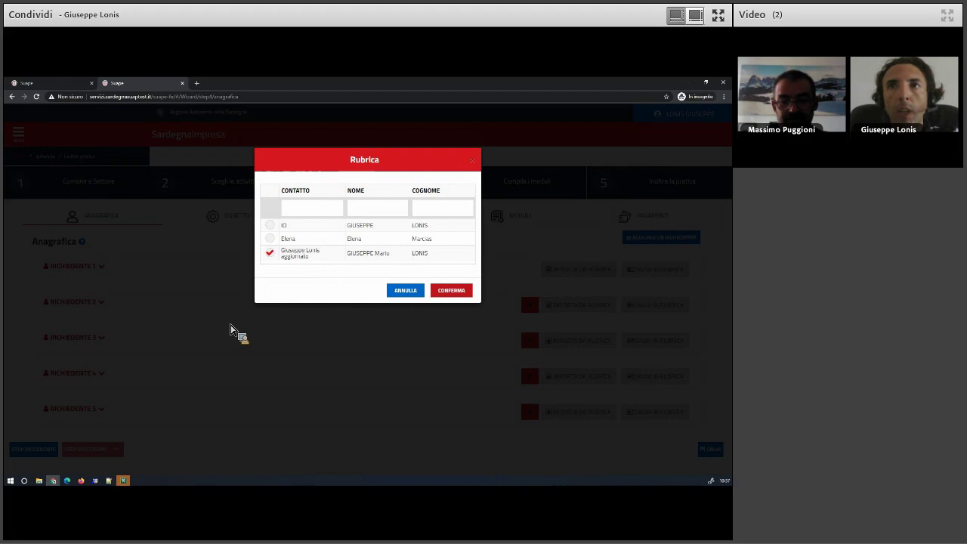
# Expand and review the first three applicants' imported details.
pyautogui.click(99, 339)
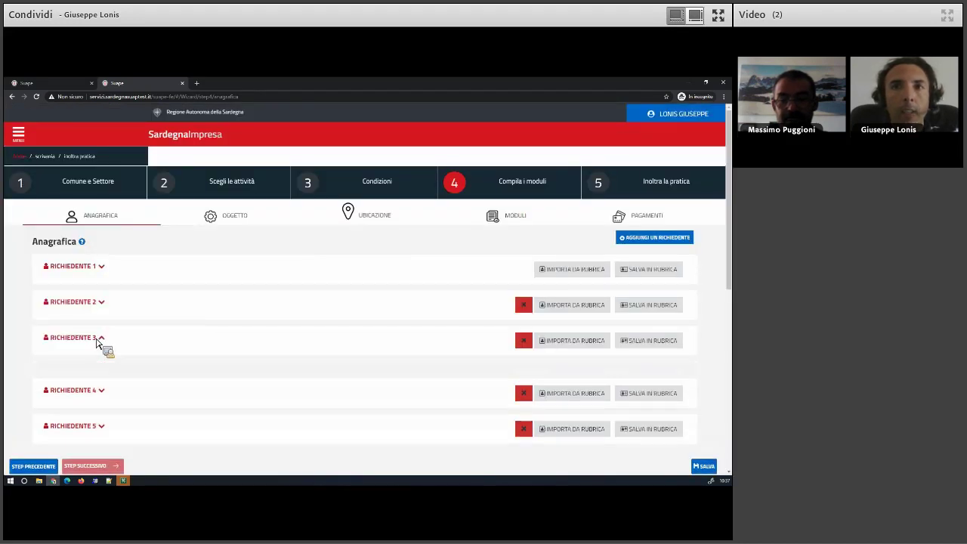
pyautogui.click(93, 302)
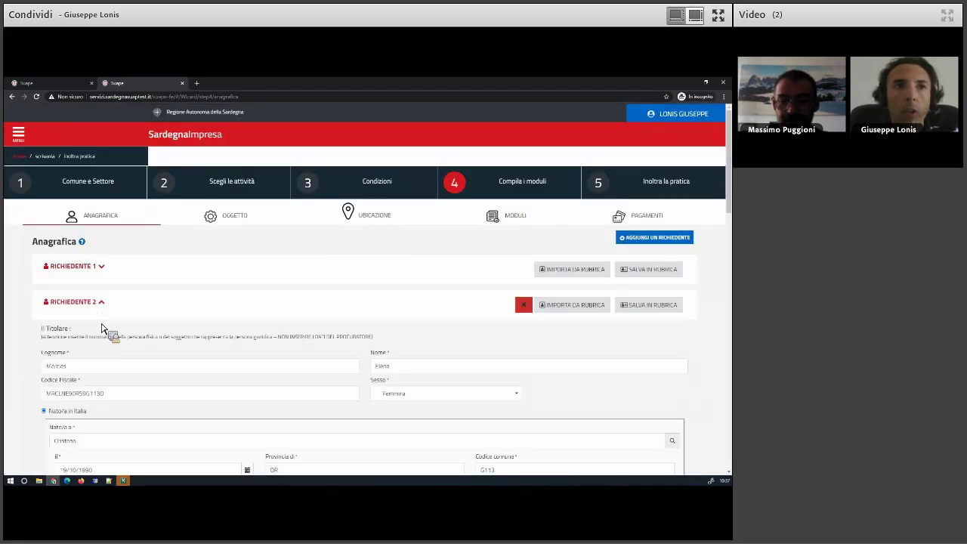
pyautogui.scroll(-2, 121, 387)
pyautogui.scroll(-1, 123, 388)
pyautogui.scroll(5, 123, 388)
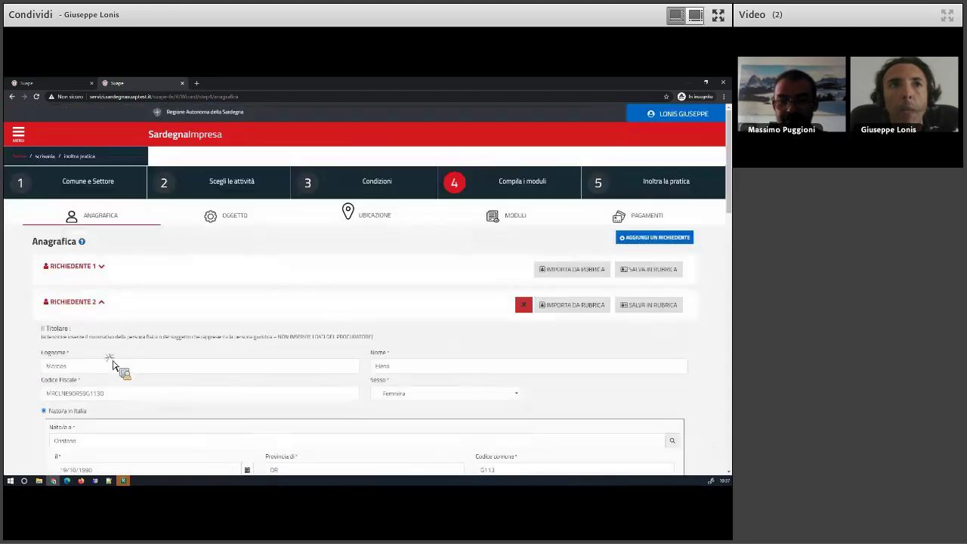
pyautogui.click(92, 302)
pyautogui.click(97, 269)
pyautogui.scroll(-2, 146, 344)
pyautogui.scroll(-3, 146, 344)
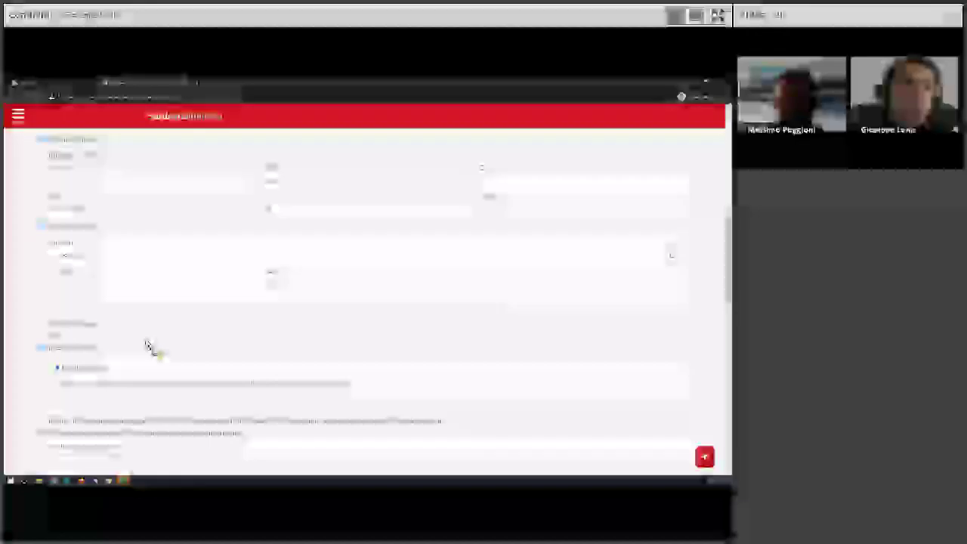
pyautogui.scroll(3, 146, 343)
pyautogui.scroll(2, 66, 291)
pyautogui.click(80, 270)
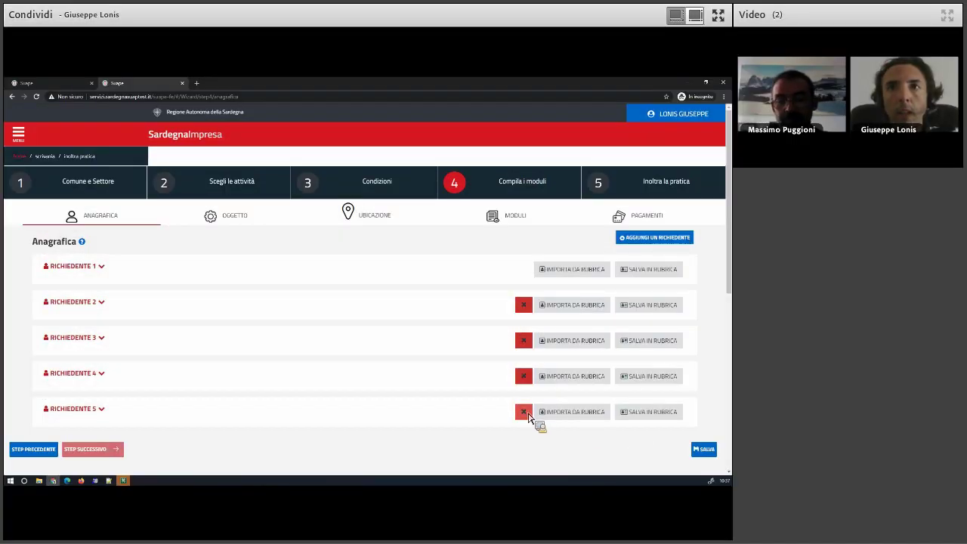
# Remove the fifth, fourth and third applicants.
pyautogui.click(526, 382)
pyautogui.click(525, 377)
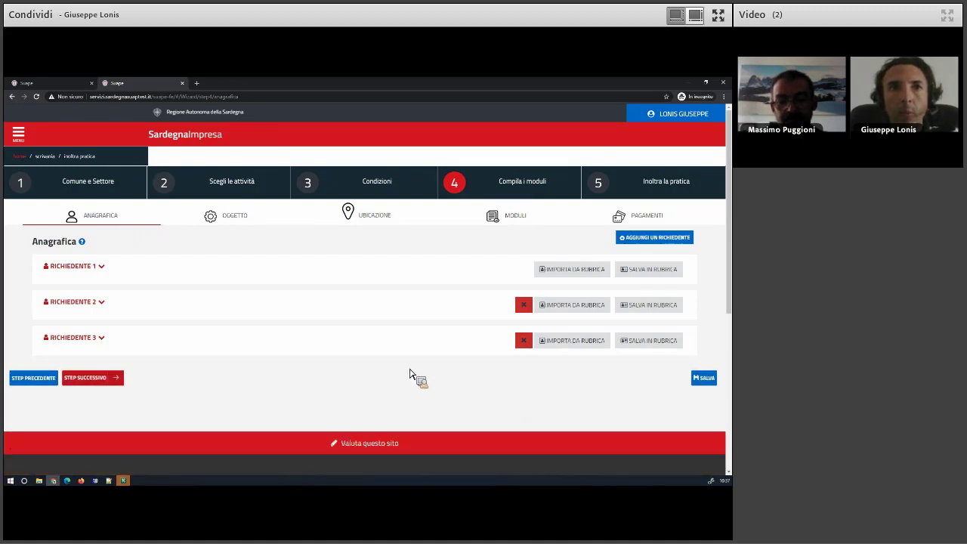
pyautogui.click(524, 340)
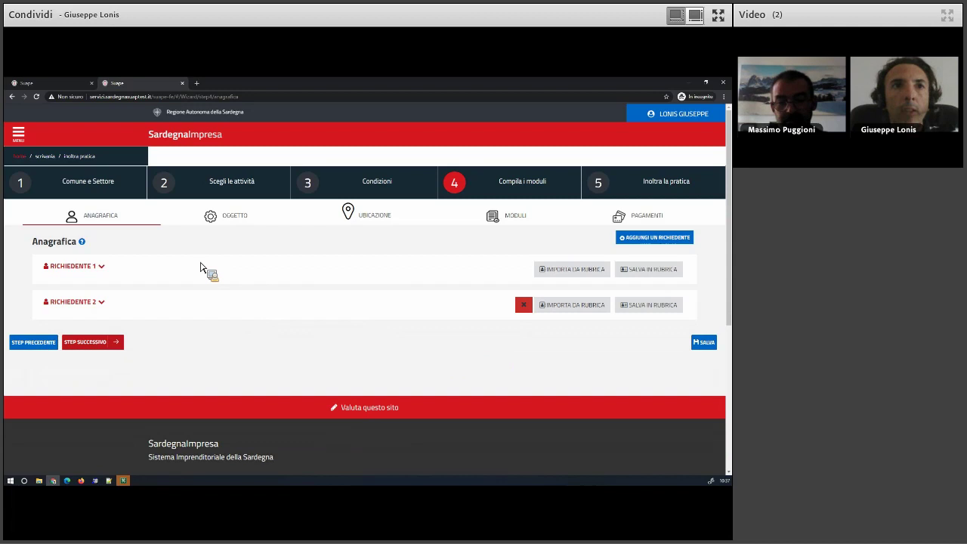
# Reload the step-4 wizard page with F5 and go to the submitted pratica's detail tab.
pyautogui.click(55, 83)
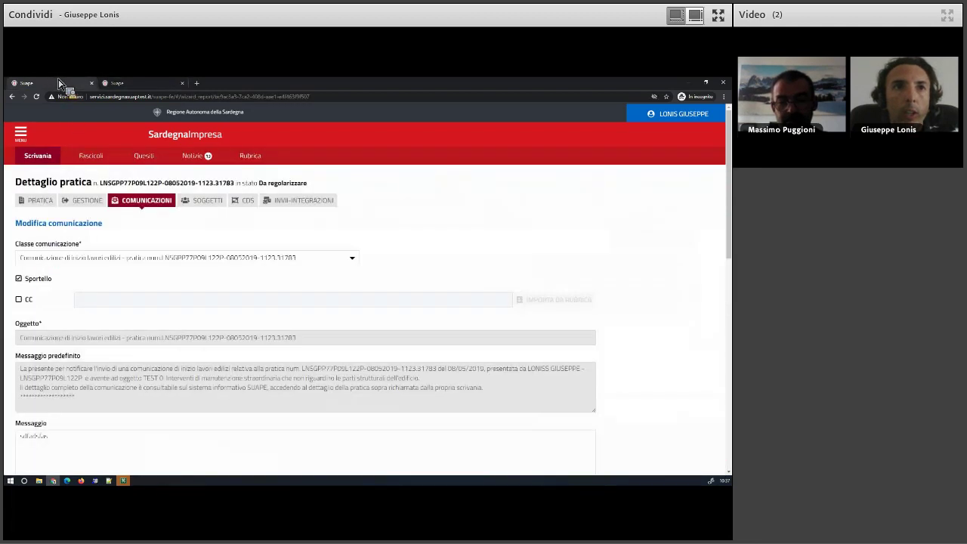
pyautogui.click(106, 83)
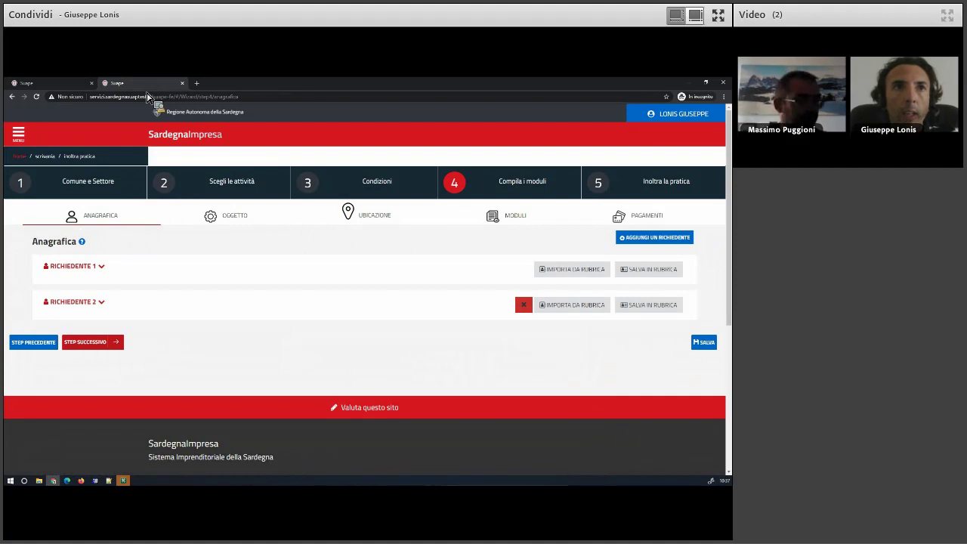
pyautogui.press('F5')
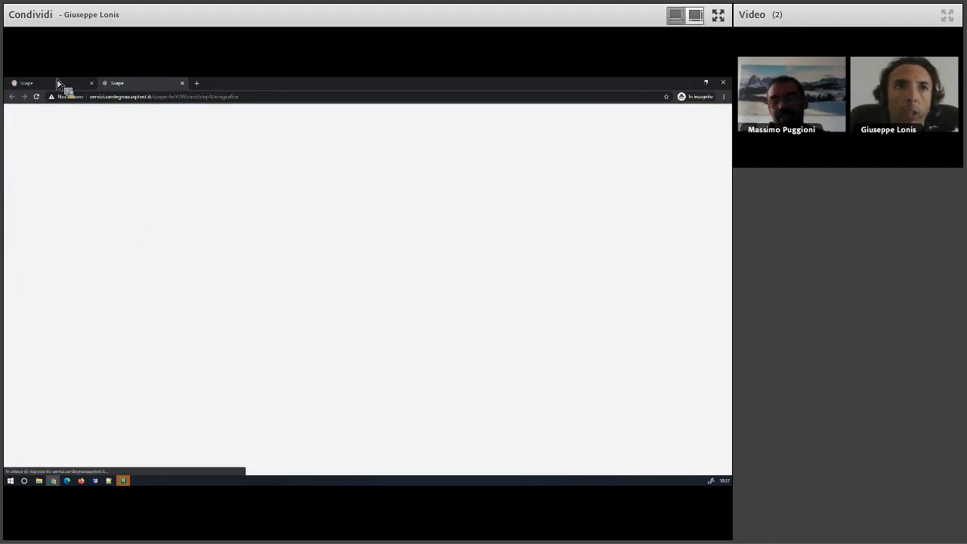
pyautogui.click(66, 85)
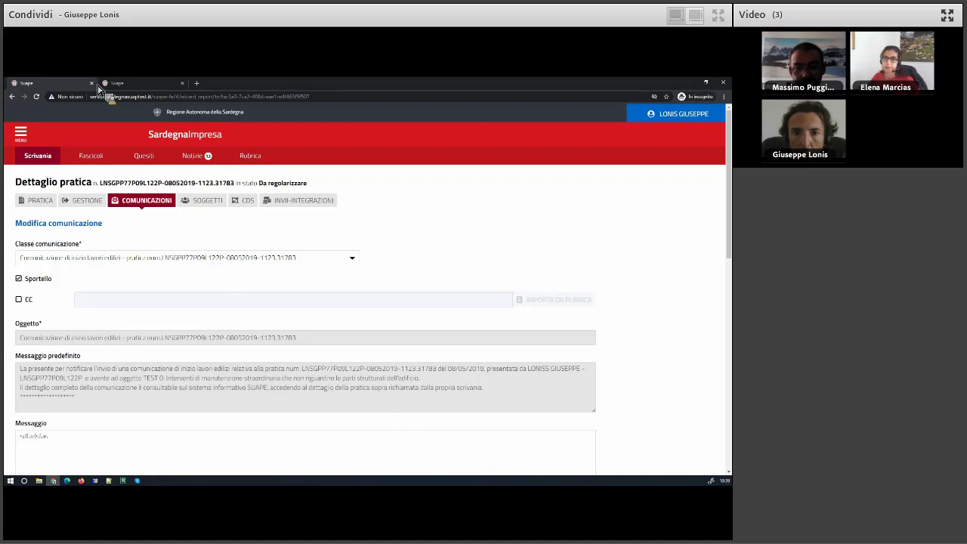
# Add a new attachment row and select F3INIZIO.pdf for it.
pyautogui.scroll(-3, 227, 282)
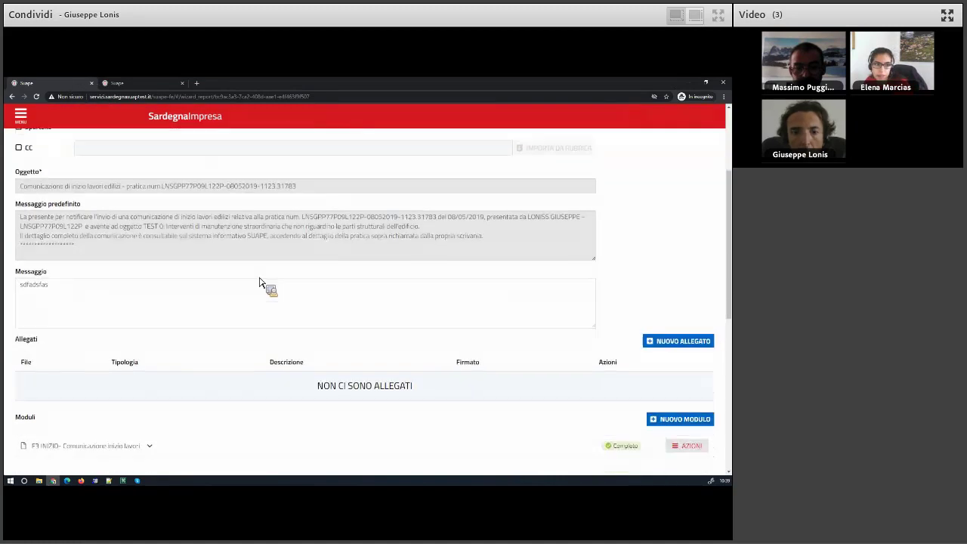
pyautogui.scroll(-1, 672, 238)
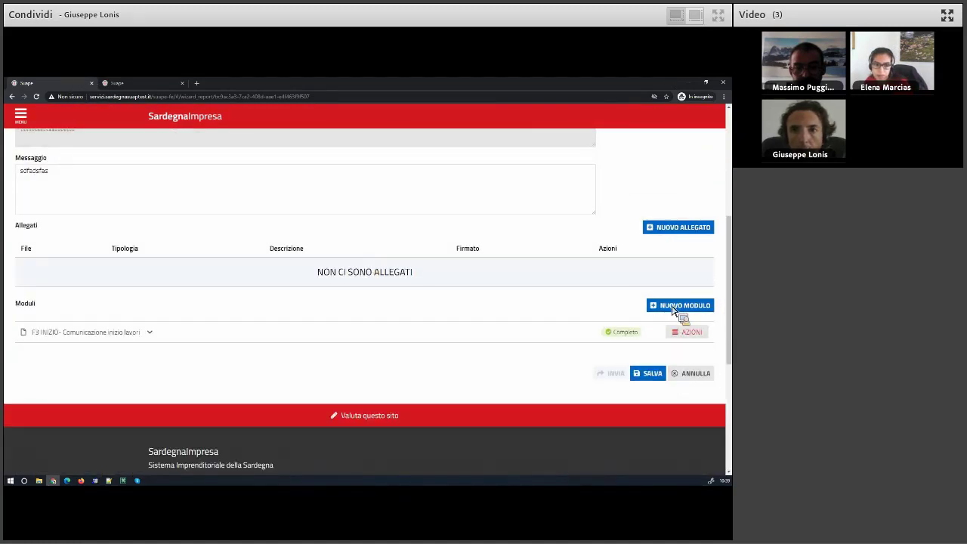
pyautogui.click(691, 332)
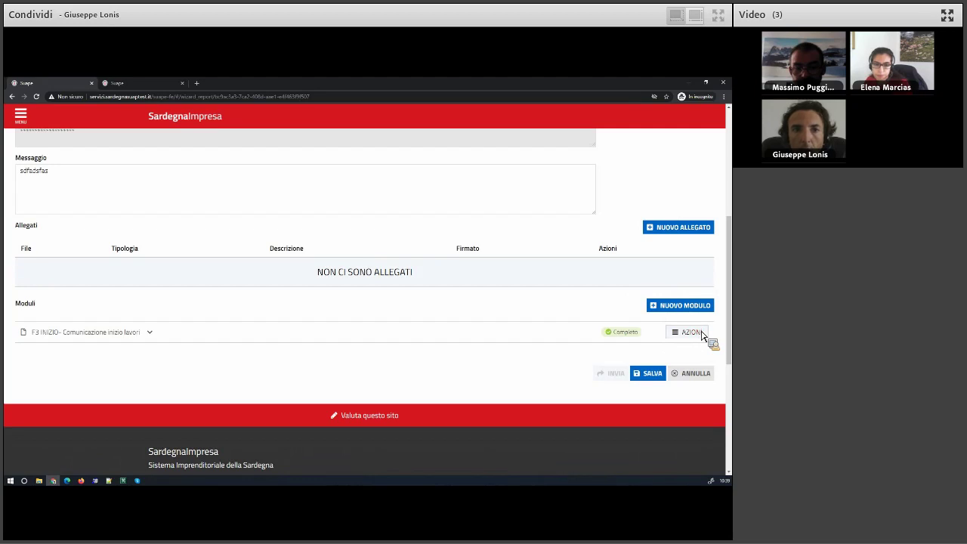
pyautogui.click(689, 231)
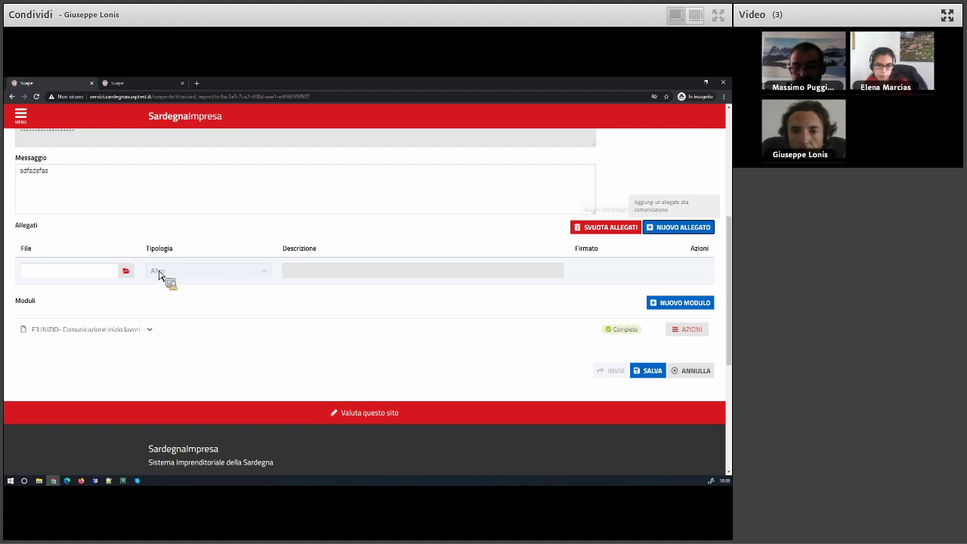
pyautogui.click(132, 273)
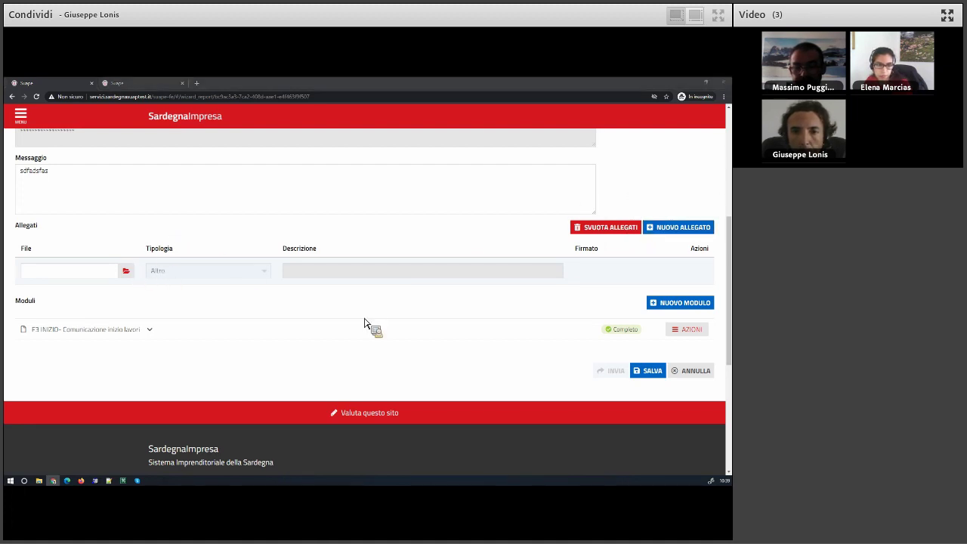
pyautogui.moveTo(366, 325); pyautogui.dragTo(361, 421)
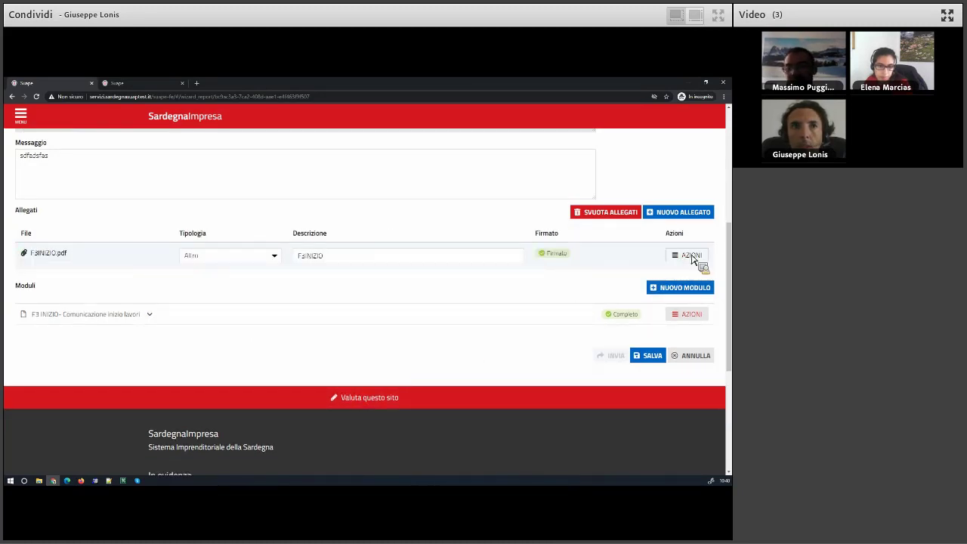
# Save the communication as a draft and dismiss the confirmation.
pyautogui.click(689, 315)
pyautogui.click(588, 306)
pyautogui.scroll(-1, 605, 321)
pyautogui.click(648, 318)
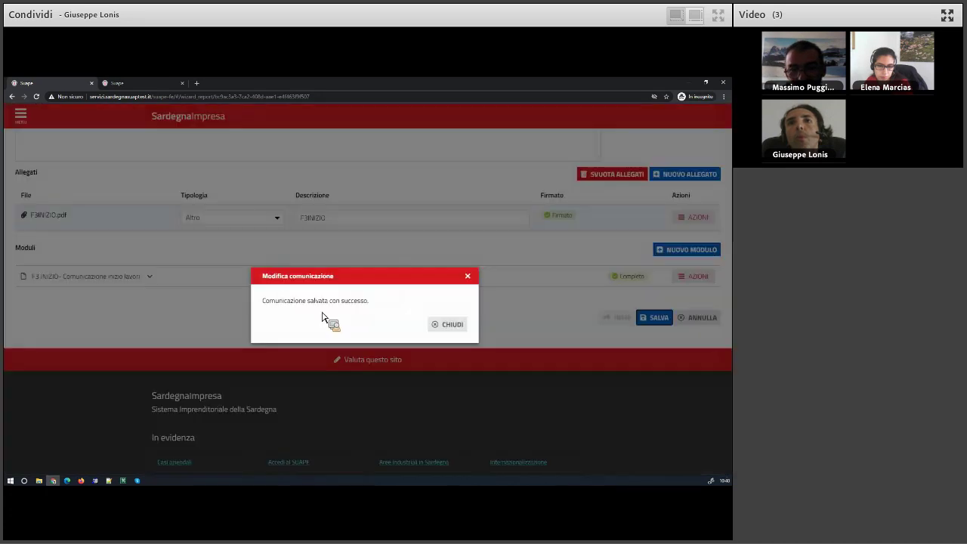
pyautogui.click(452, 325)
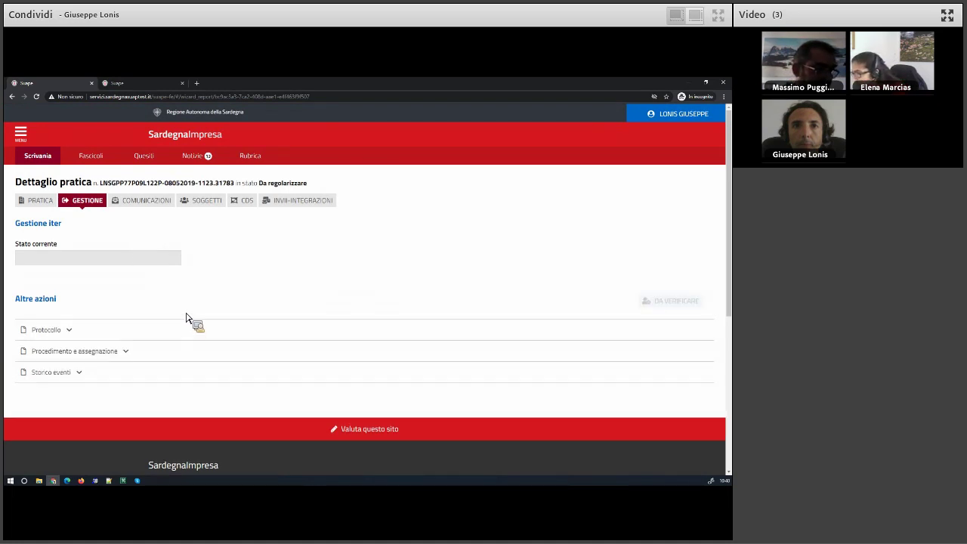
# From COMUNICAZIONI, open the draft communication with Modifica/Invia and review it.
pyautogui.click(145, 204)
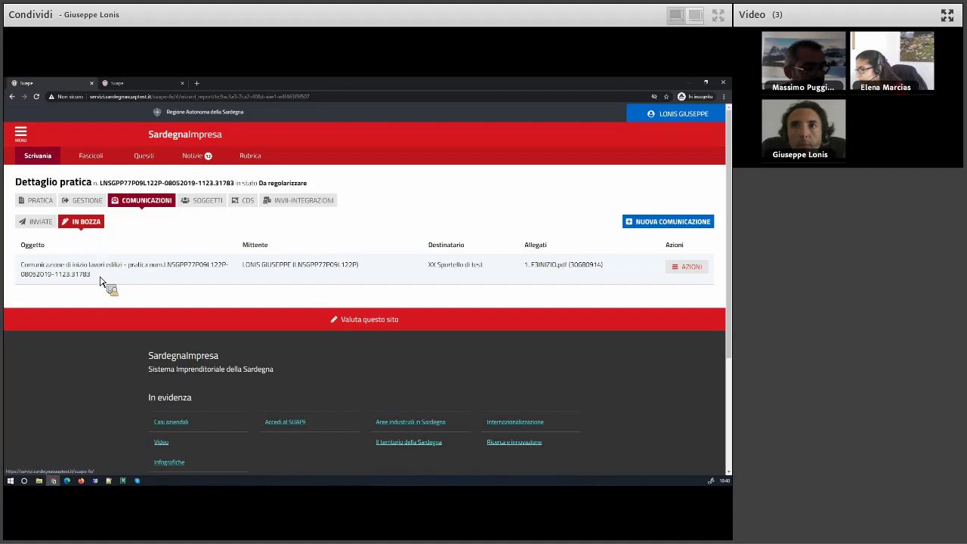
pyautogui.click(689, 269)
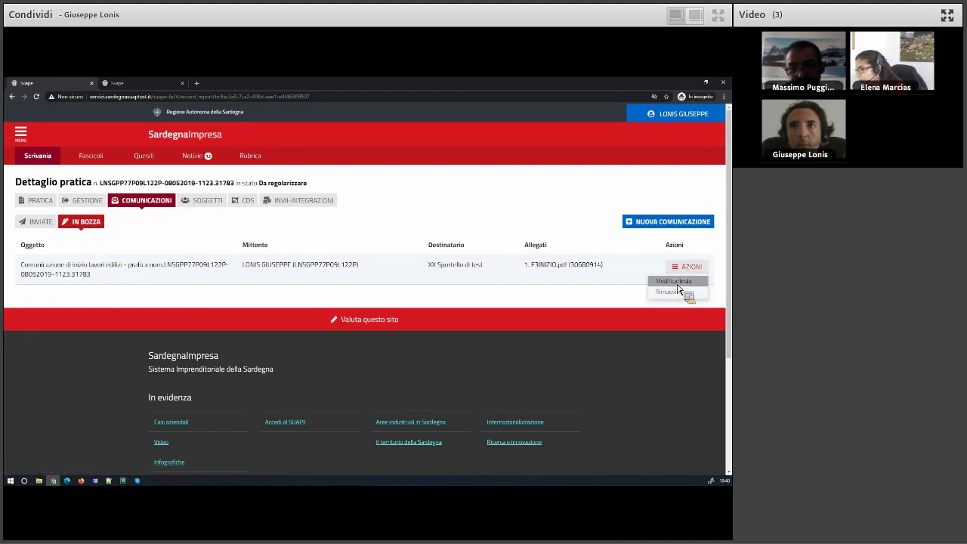
pyautogui.click(677, 284)
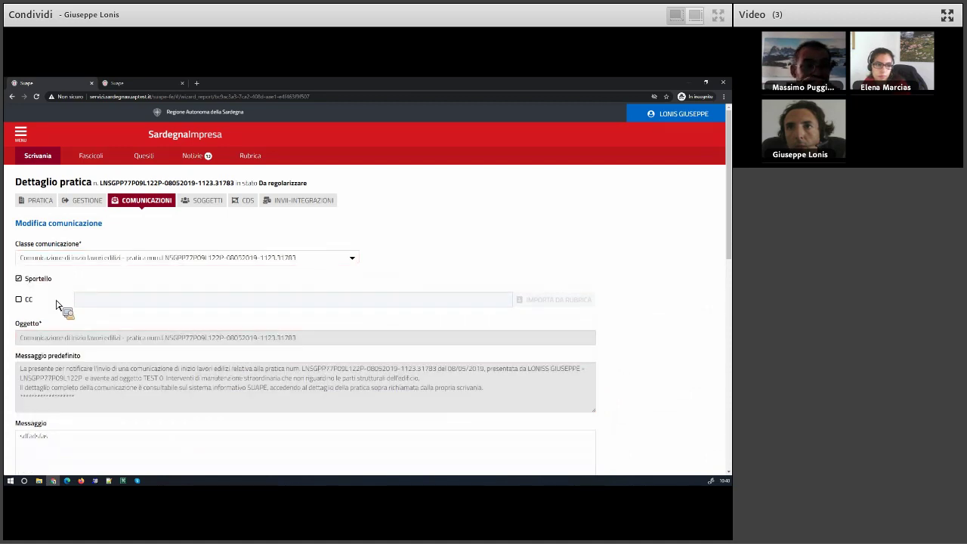
pyautogui.scroll(-2, 63, 308)
pyautogui.scroll(-1, 302, 333)
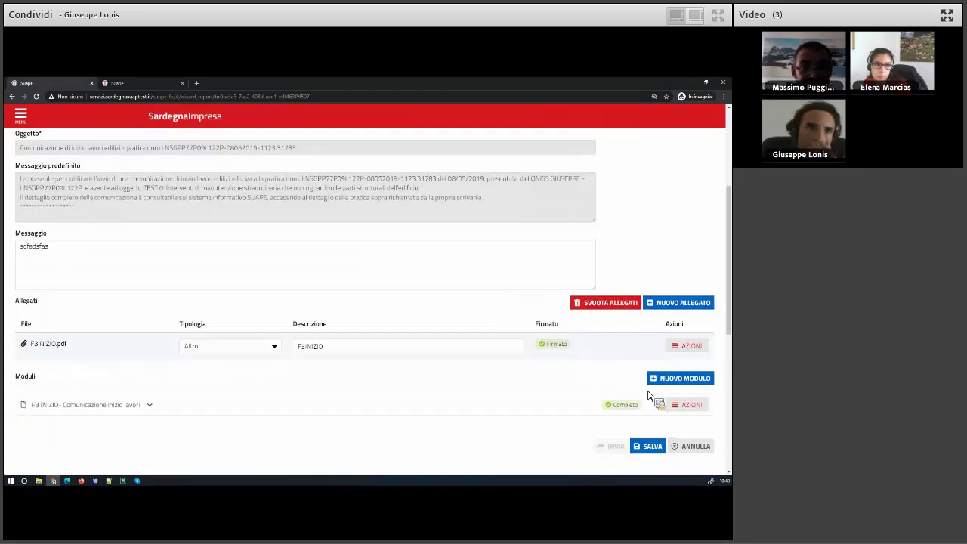
pyautogui.scroll(-1, 655, 380)
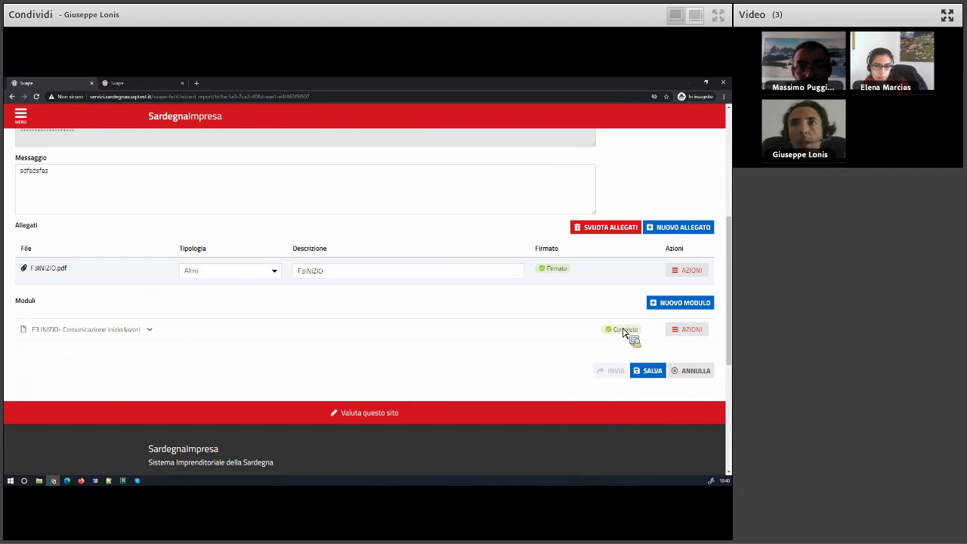
pyautogui.scroll(3, 186, 123)
# Check the page address and the PRATICA tab, then return to the communication form.
pyautogui.moveTo(149, 98); pyautogui.dragTo(90, 97)
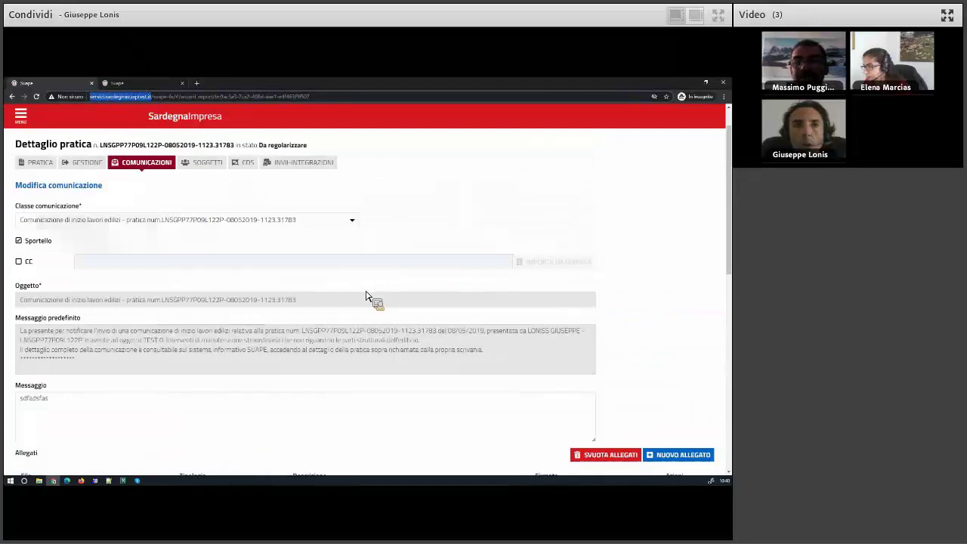
pyautogui.scroll(-1, 281, 390)
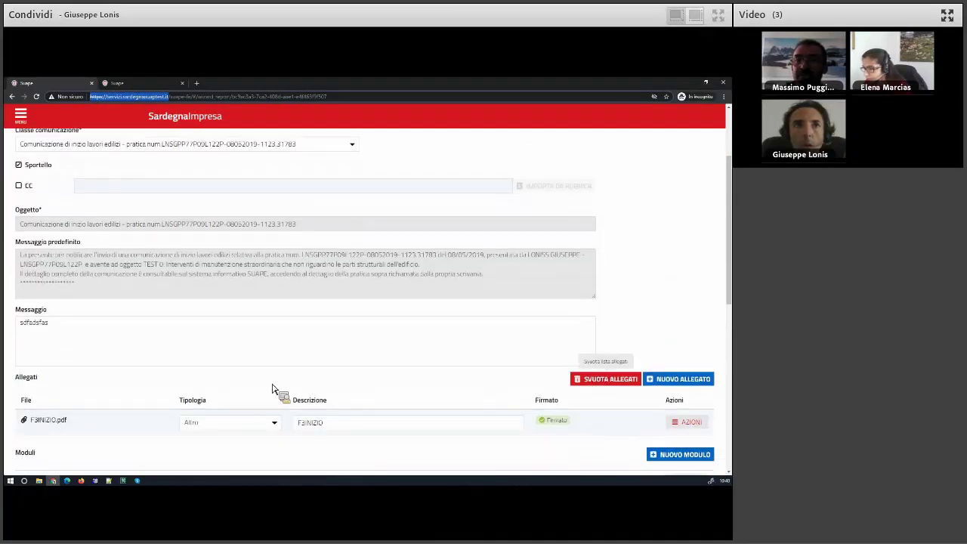
pyautogui.scroll(-2, 275, 390)
pyautogui.scroll(5, 273, 390)
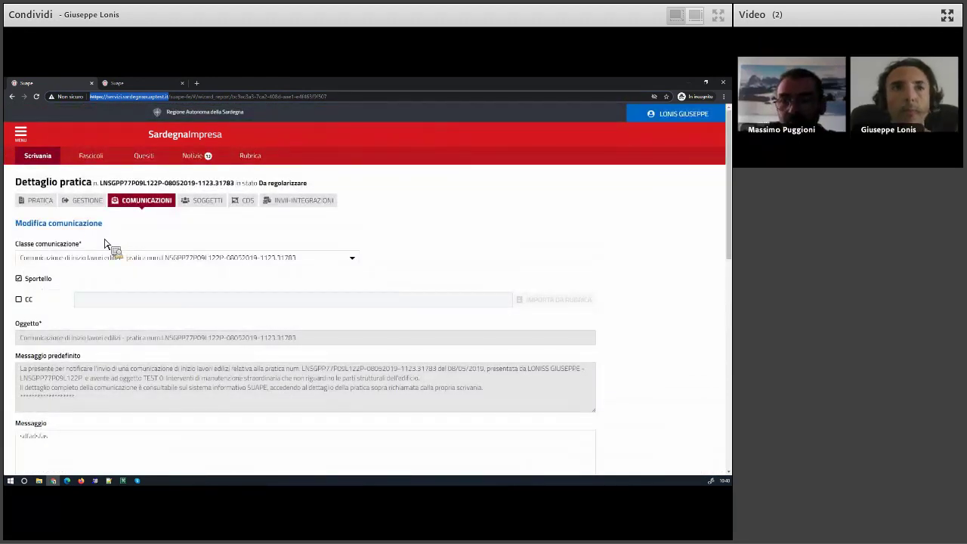
pyautogui.click(38, 200)
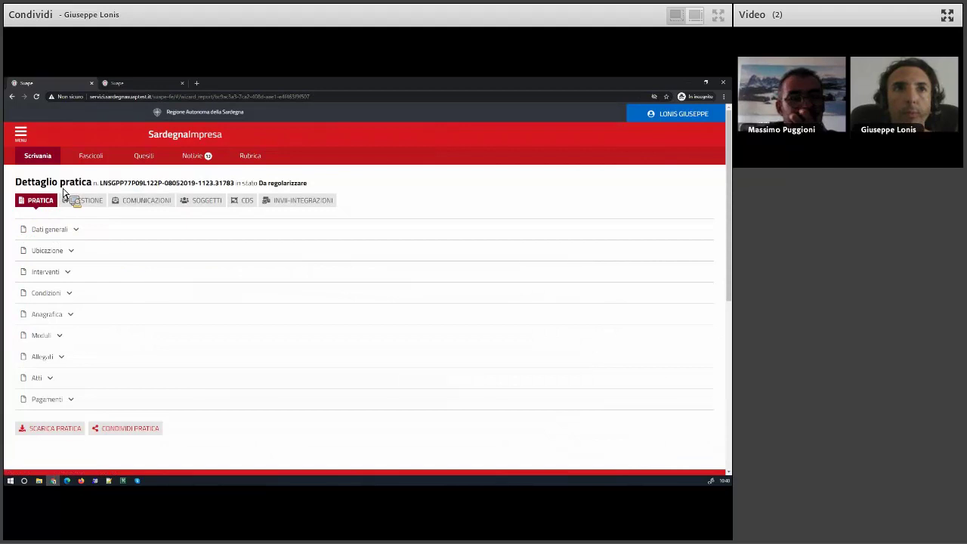
pyautogui.click(133, 205)
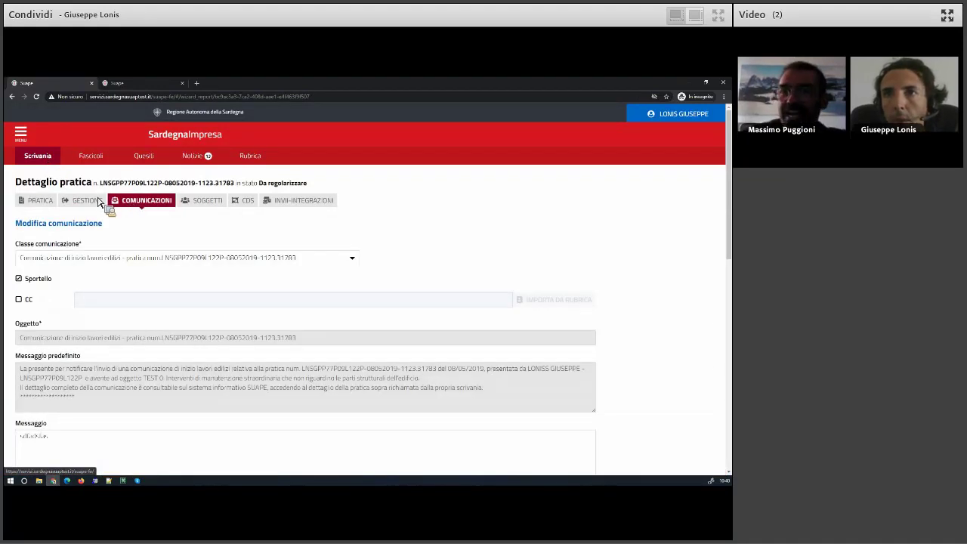
# Return to the desk's pratiche list and start drafting a new pratica.
pyautogui.click(45, 160)
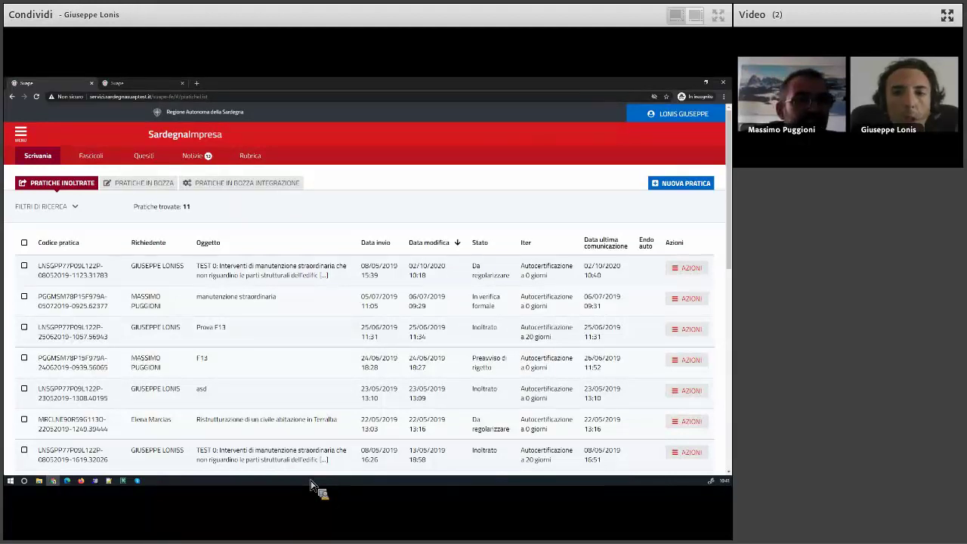
pyautogui.press('super+e')
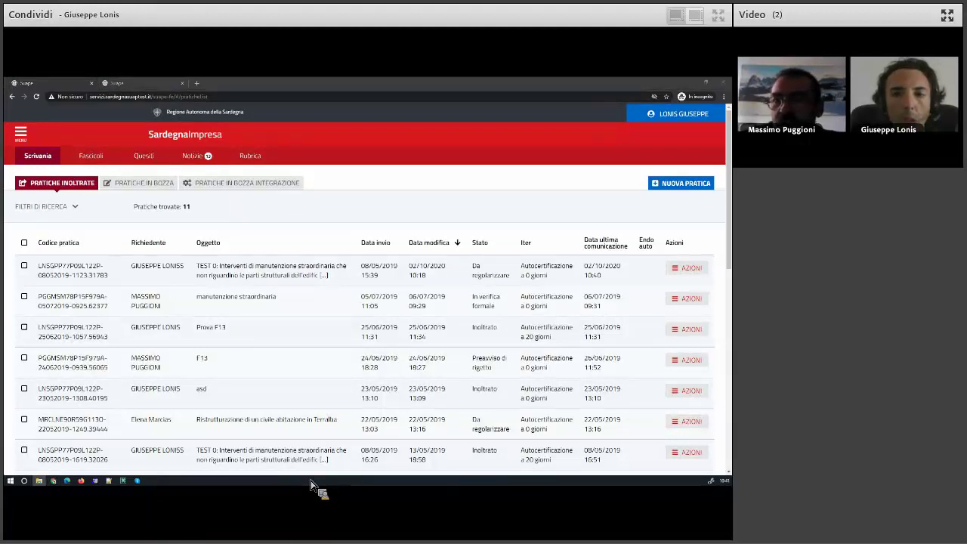
pyautogui.hotkey('alt', 'Tab')
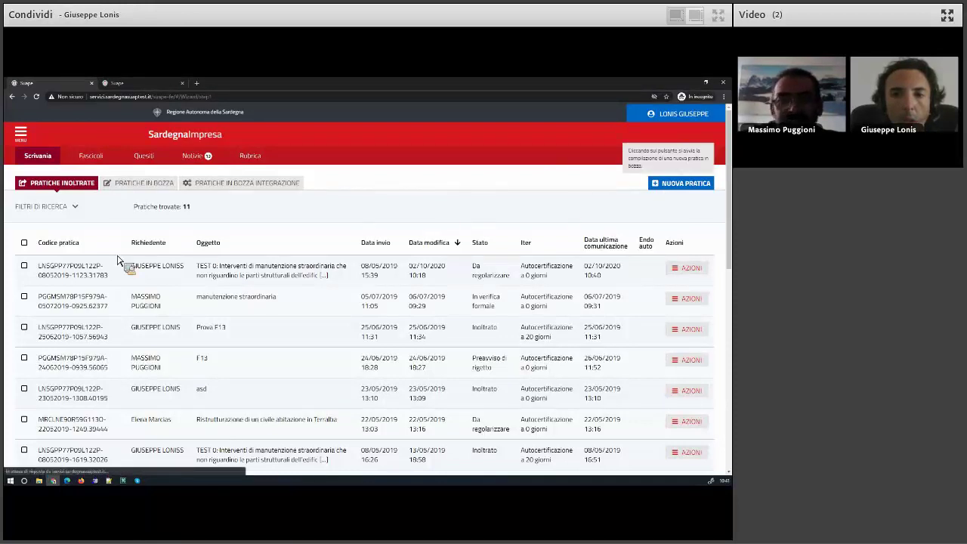
pyautogui.click(680, 184)
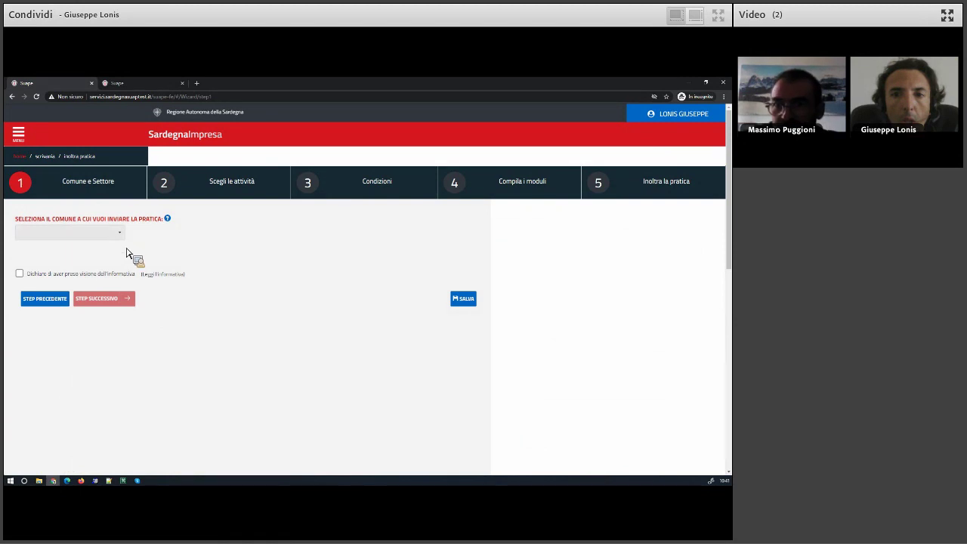
# Pick XX Ente di test 1, tick 13 - Altri interventi under 01, and accept the privacy declaration.
pyautogui.scroll(-10, 60, 302)
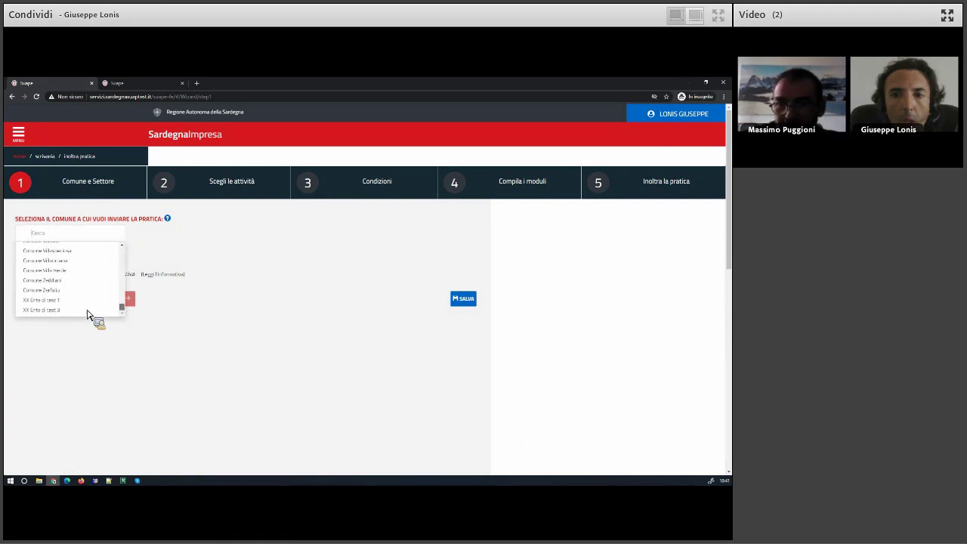
pyautogui.click(65, 305)
pyautogui.click(68, 313)
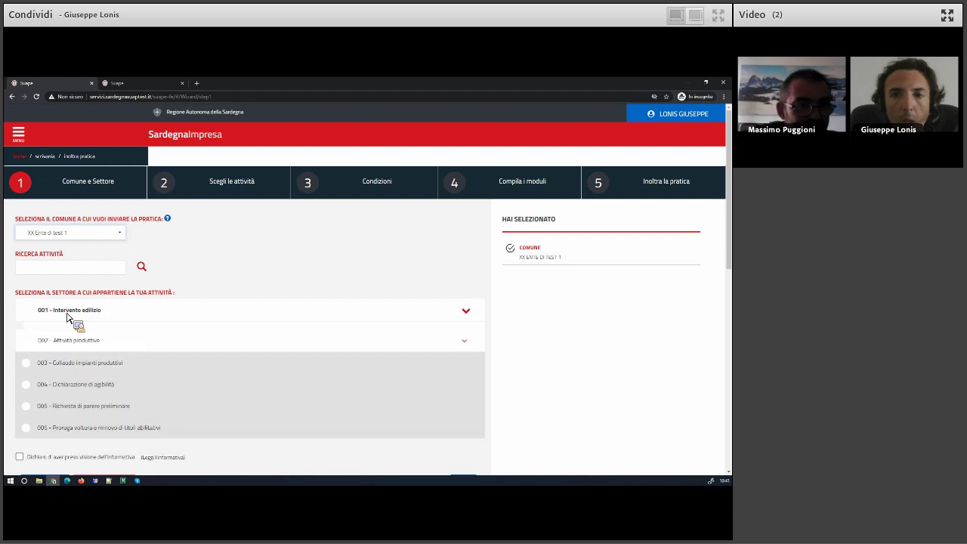
pyautogui.click(177, 326)
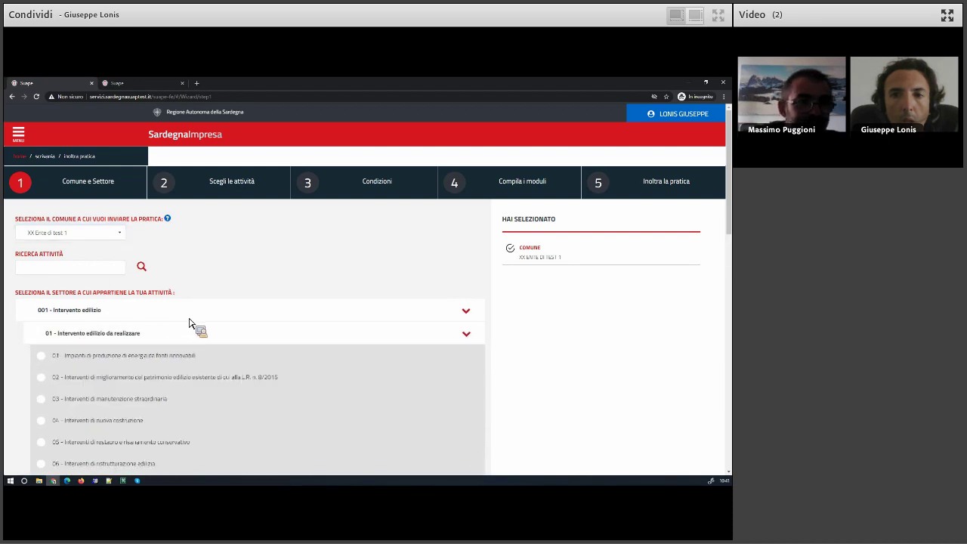
pyautogui.scroll(-2, 197, 326)
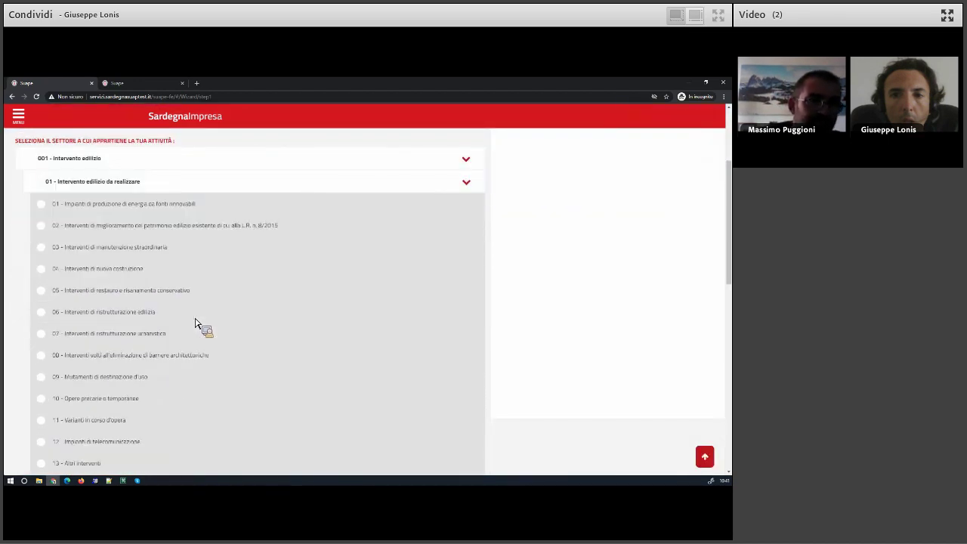
pyautogui.scroll(-1, 195, 325)
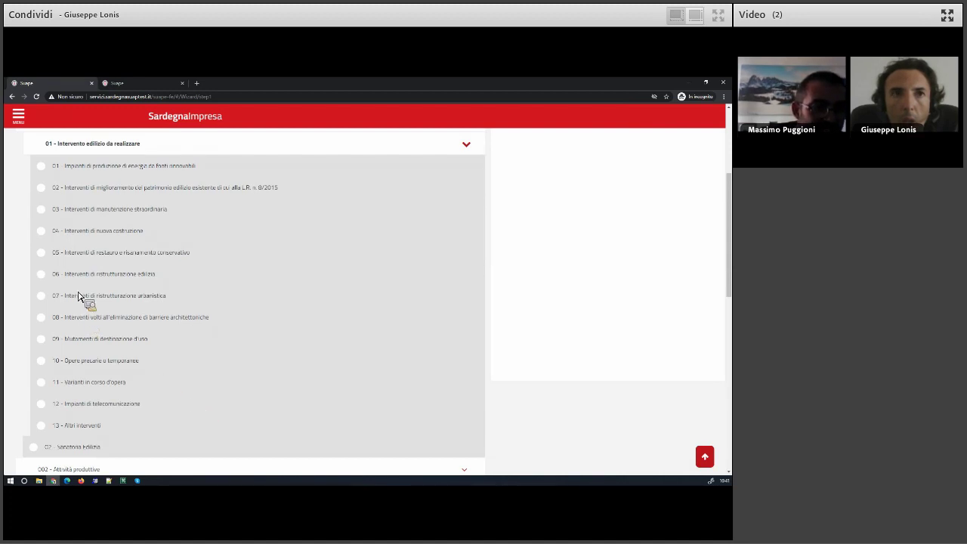
pyautogui.click(121, 424)
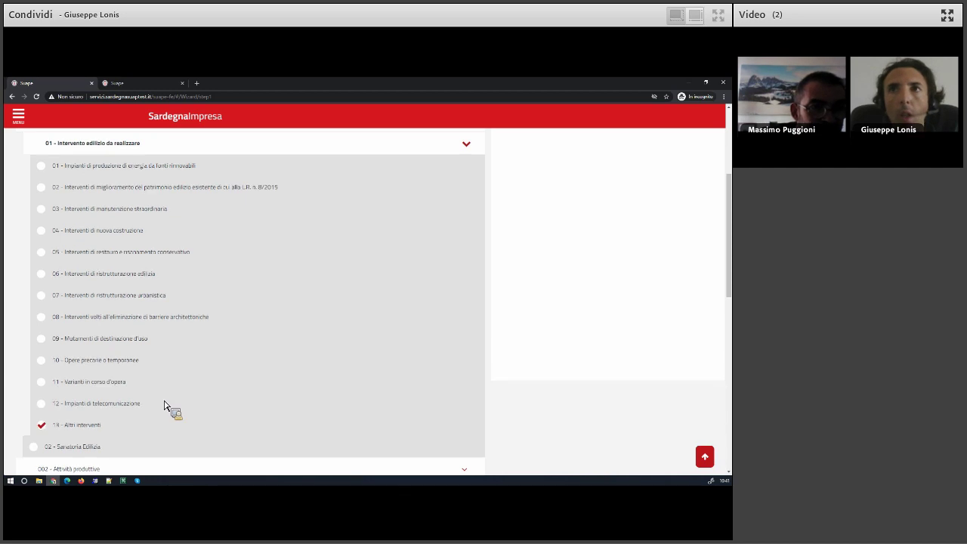
pyautogui.scroll(-3, 134, 403)
pyautogui.click(54, 401)
# Search 'ordi', select the ordinary maintenance intervention, and move to the Condizioni step.
pyautogui.click(106, 423)
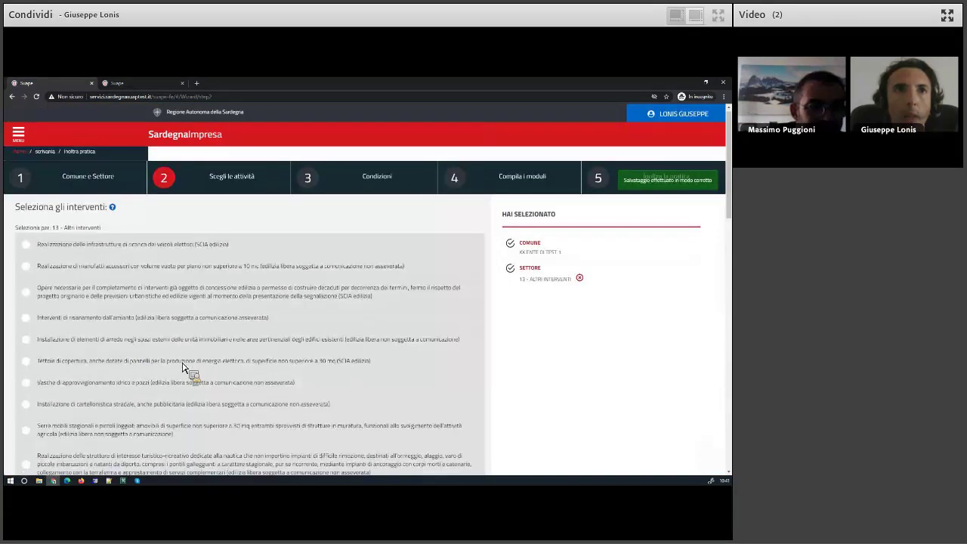
pyautogui.scroll(-2, 189, 370)
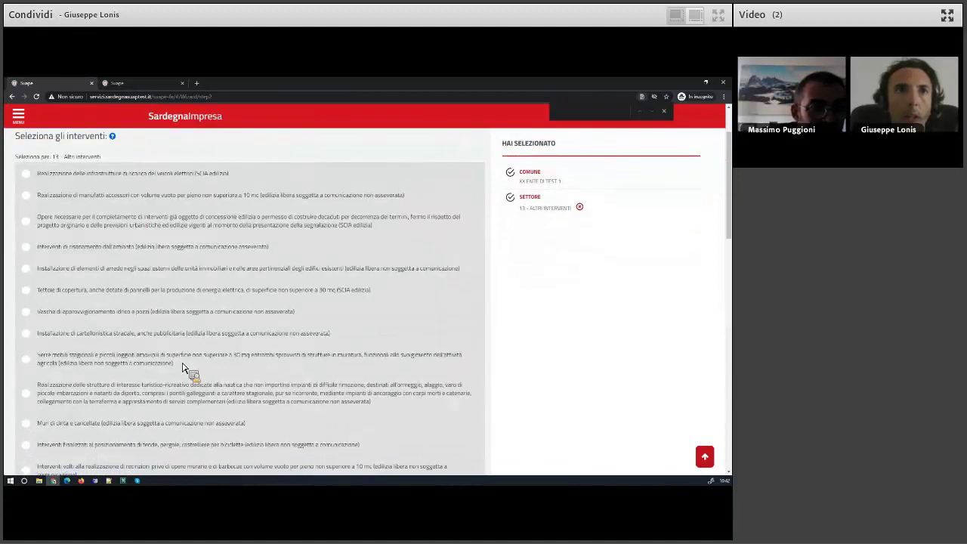
pyautogui.write('ordina')
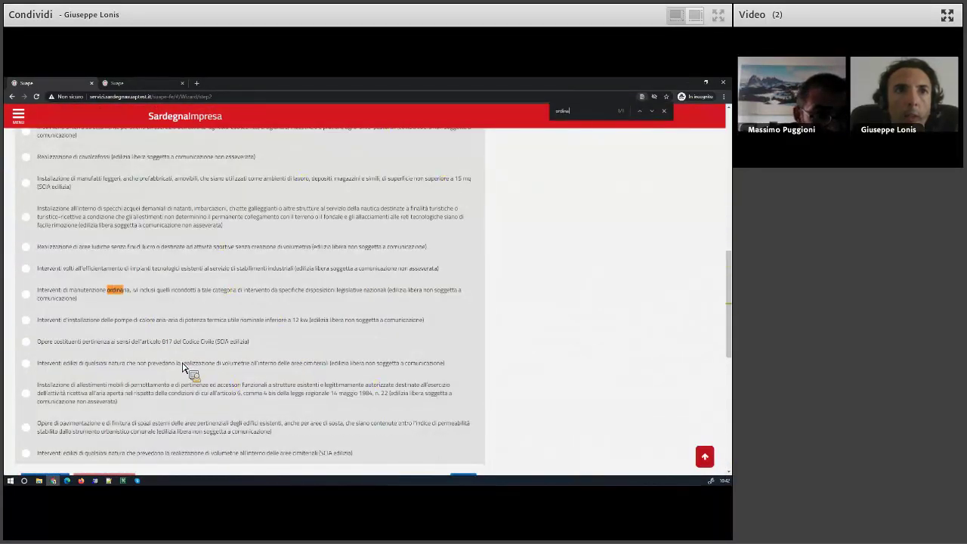
pyautogui.click(43, 299)
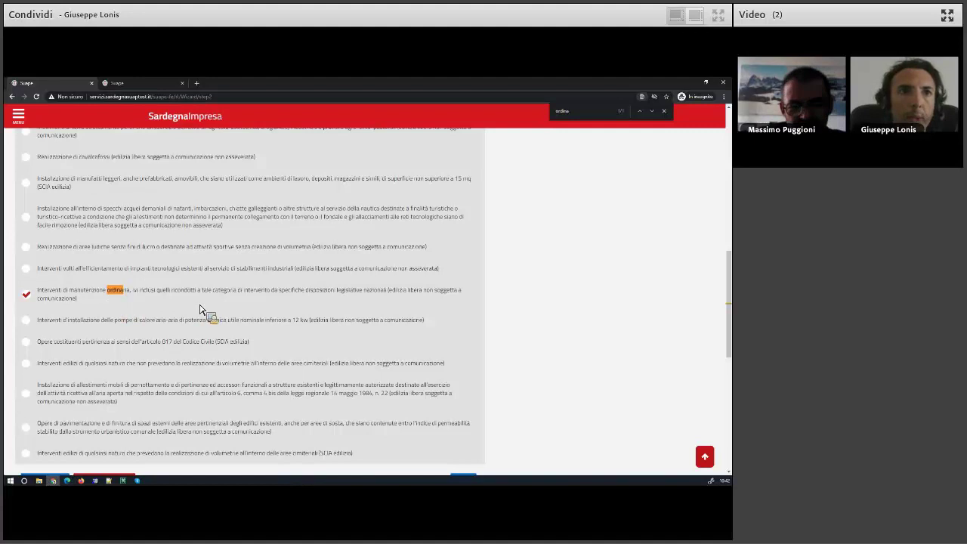
pyautogui.scroll(-5, 151, 287)
pyautogui.click(104, 300)
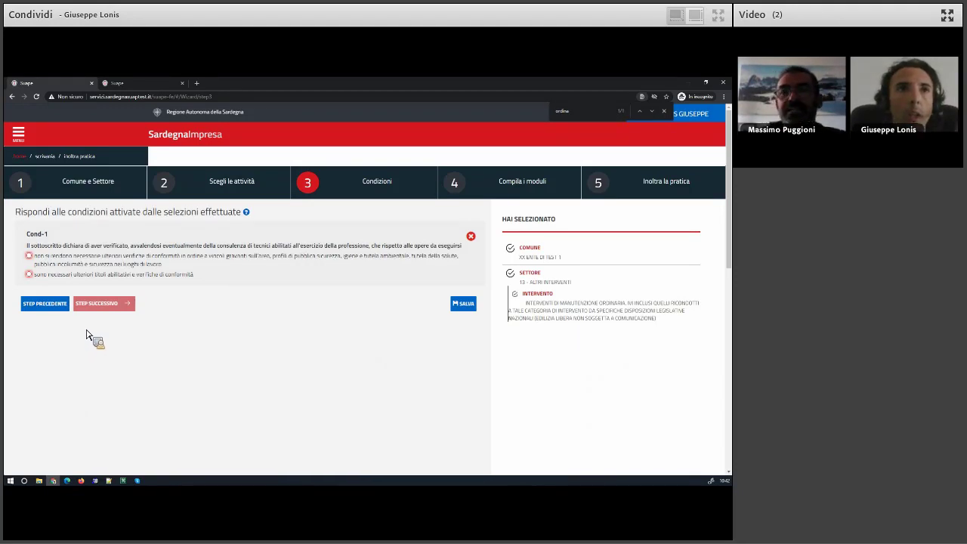
# Answer Cond-1 that further permits and conformity checks are needed, specifying the private building intervention type.
pyautogui.click(58, 262)
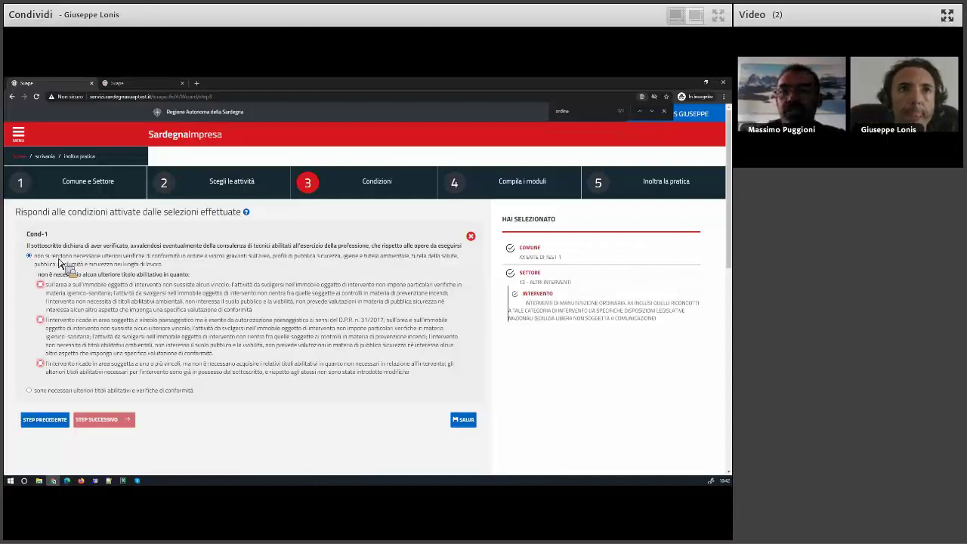
pyautogui.click(62, 330)
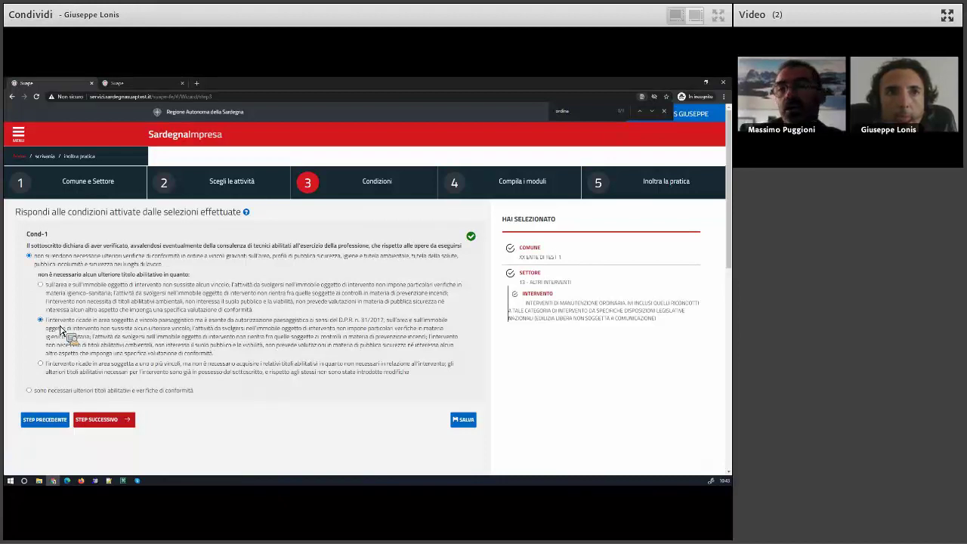
pyautogui.click(106, 391)
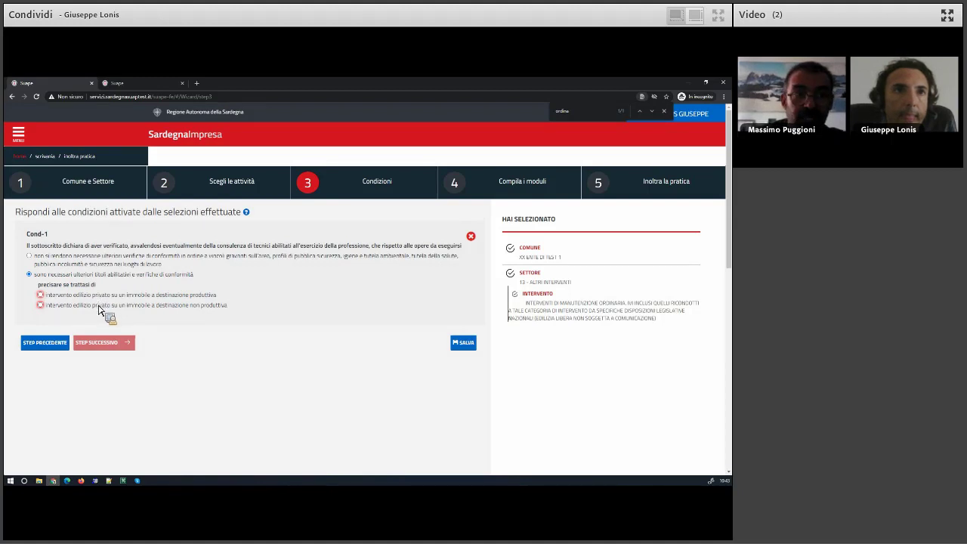
pyautogui.click(99, 307)
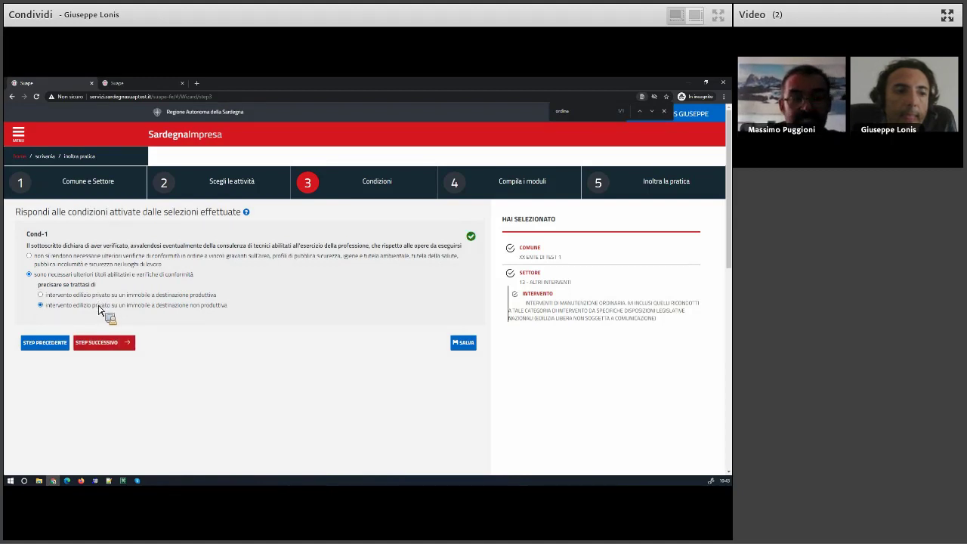
pyautogui.click(83, 266)
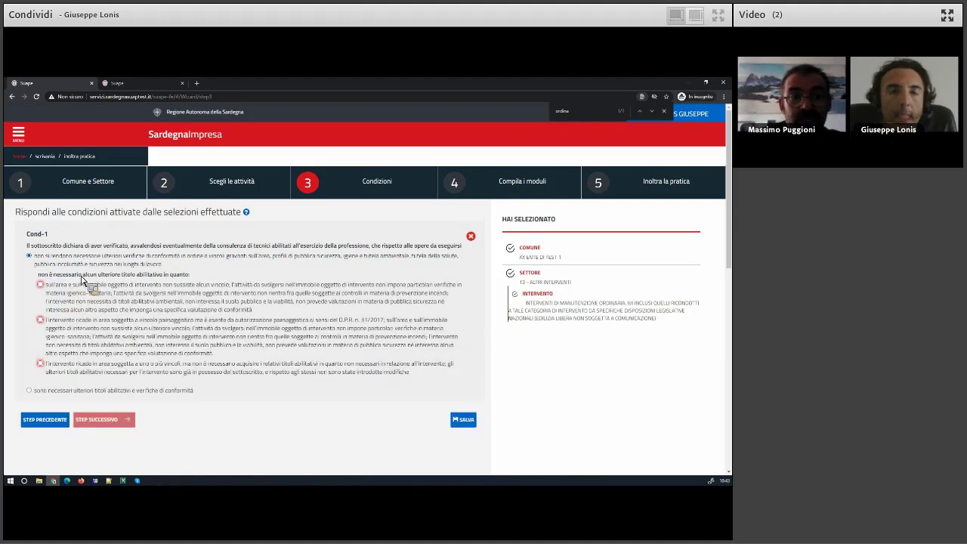
pyautogui.click(98, 306)
pyautogui.click(94, 330)
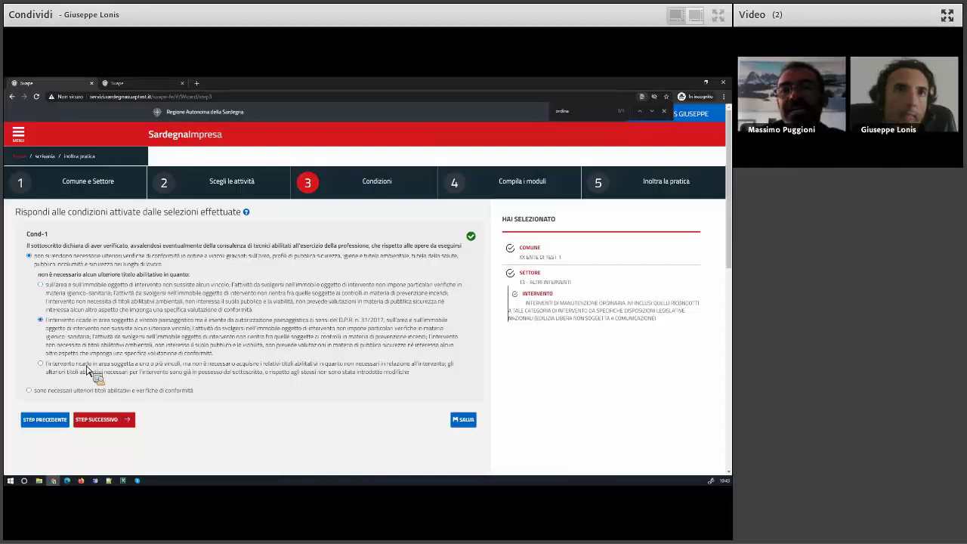
pyautogui.click(82, 305)
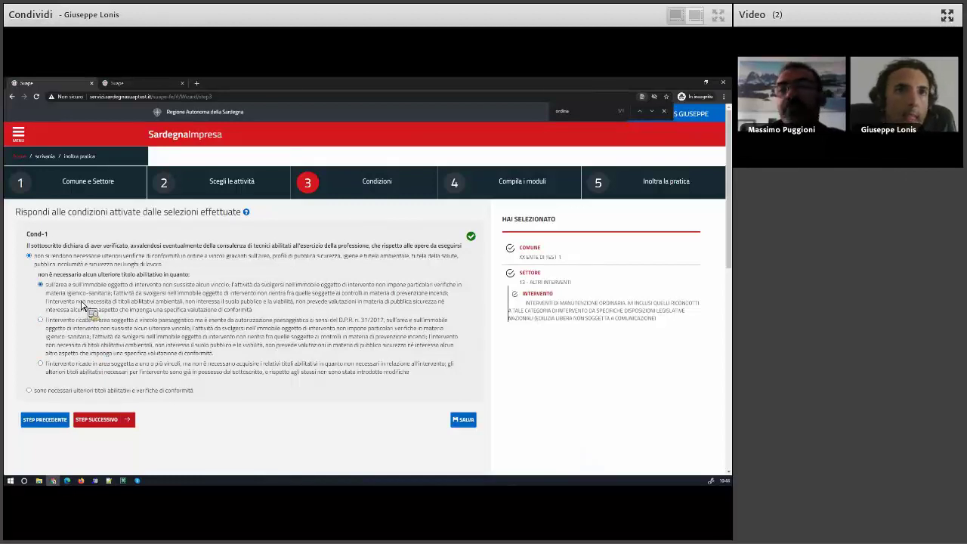
pyautogui.click(82, 337)
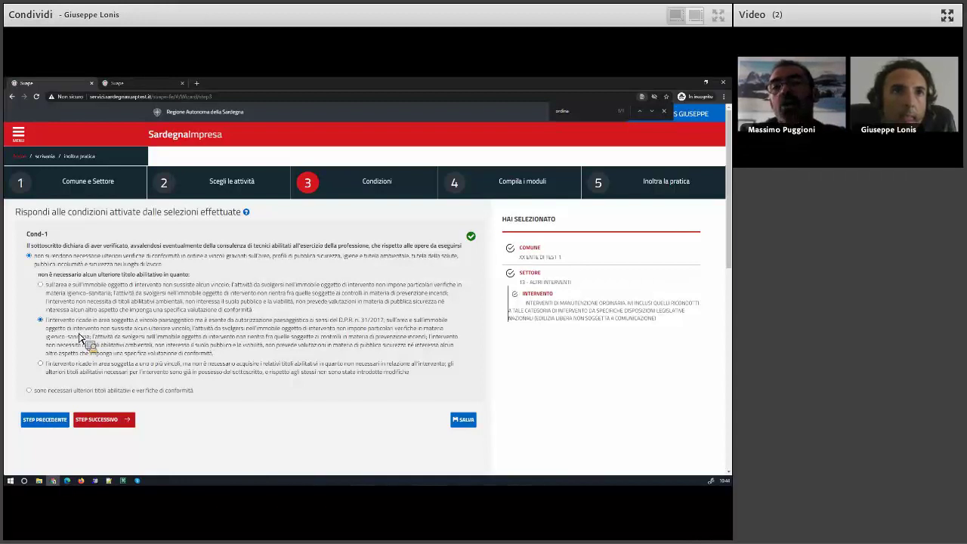
pyautogui.click(74, 370)
pyautogui.click(38, 391)
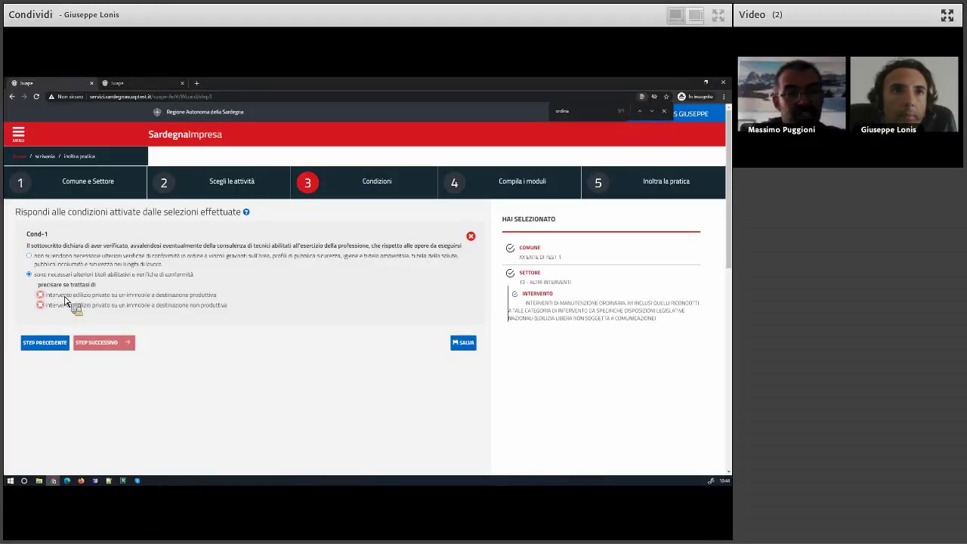
pyautogui.click(64, 296)
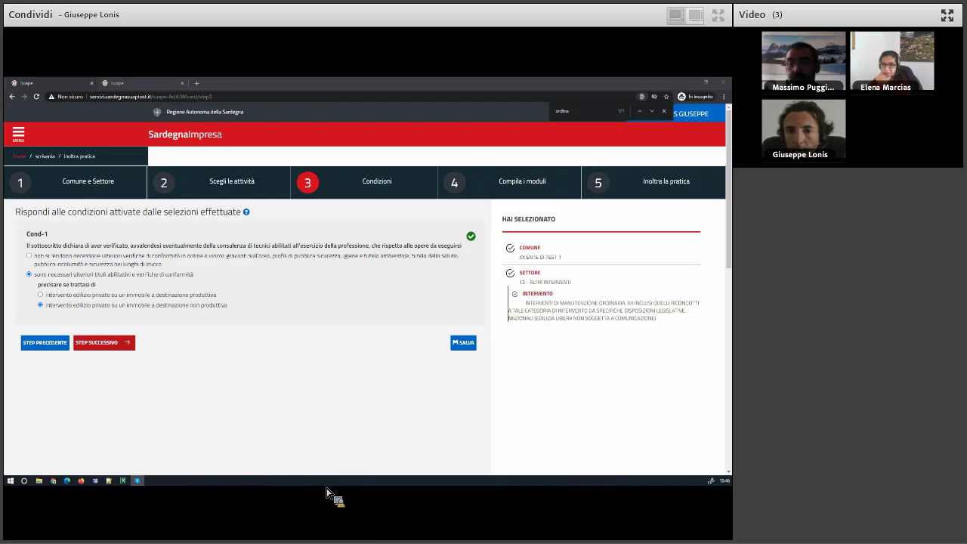
# Go back to the wizard's interventions step.
pyautogui.click(47, 346)
pyautogui.click(48, 346)
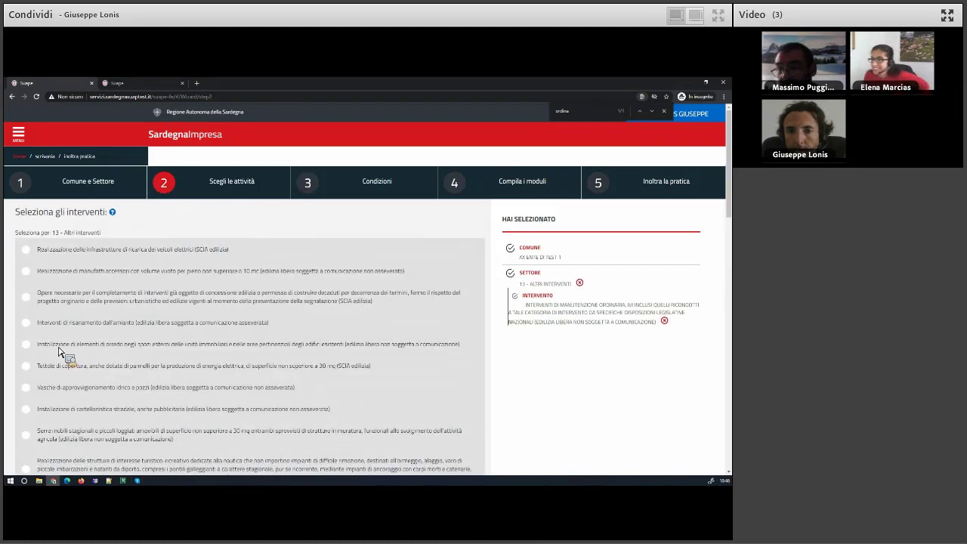
pyautogui.scroll(-5, 95, 374)
pyautogui.scroll(-5, 97, 371)
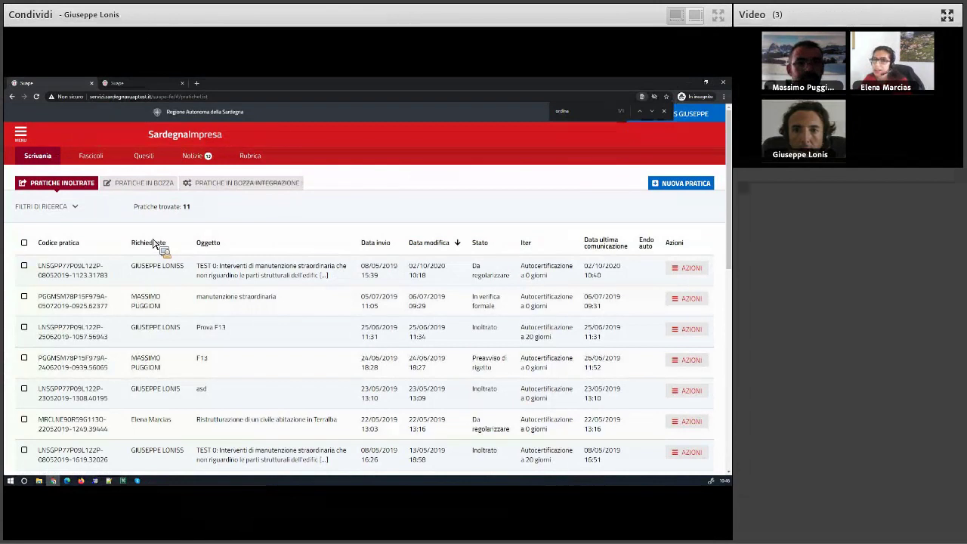
# Review the PRATICHE IN BOZZA list and a draft's actions menu.
pyautogui.click(141, 183)
pyautogui.click(692, 364)
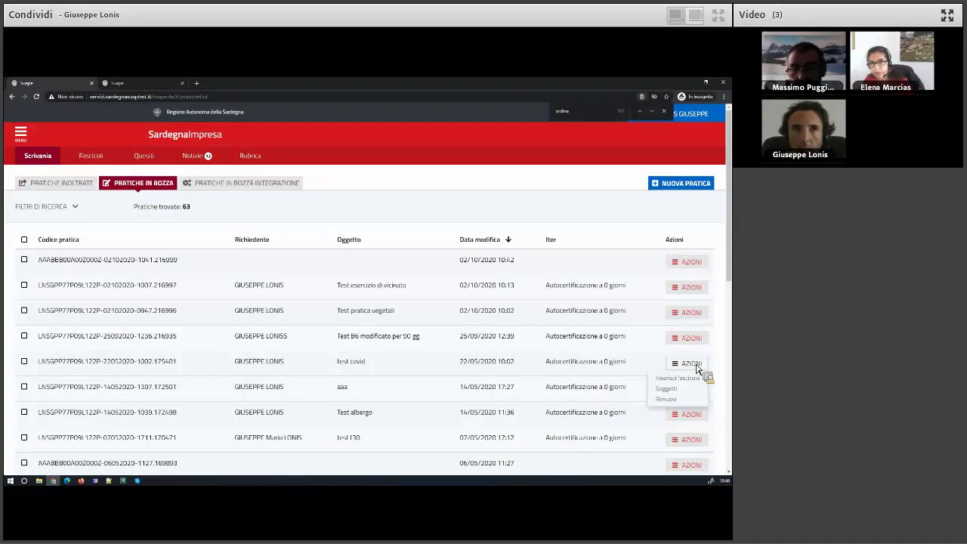
pyautogui.click(171, 369)
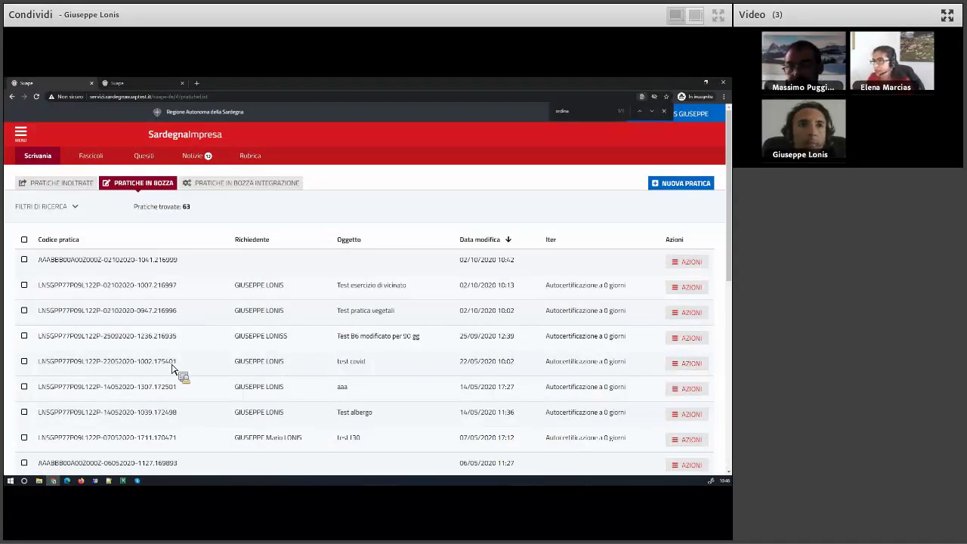
pyautogui.scroll(-3, 181, 369)
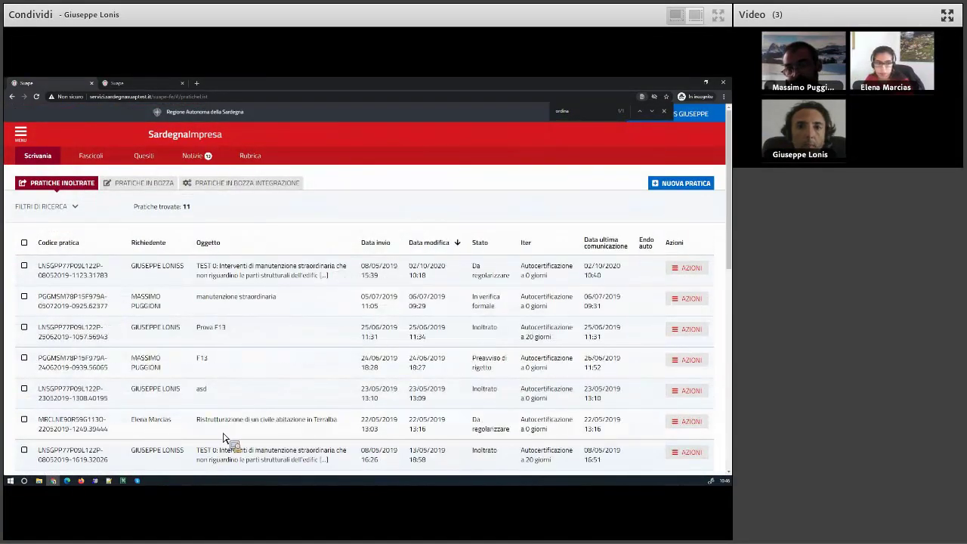
pyautogui.scroll(-3, 225, 439)
# Check the actions menus of two submitted pratiche and close the find bar with Esc.
pyautogui.click(703, 365)
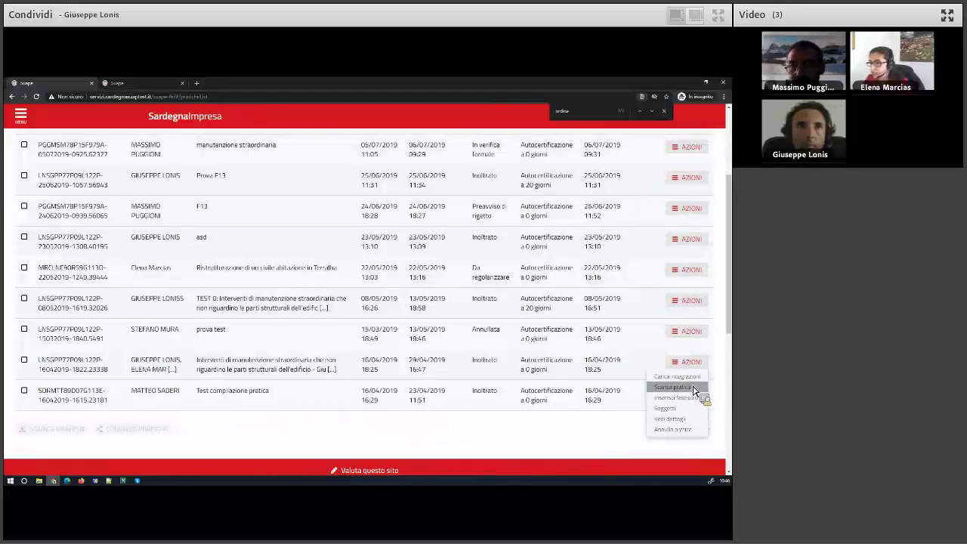
pyautogui.click(148, 393)
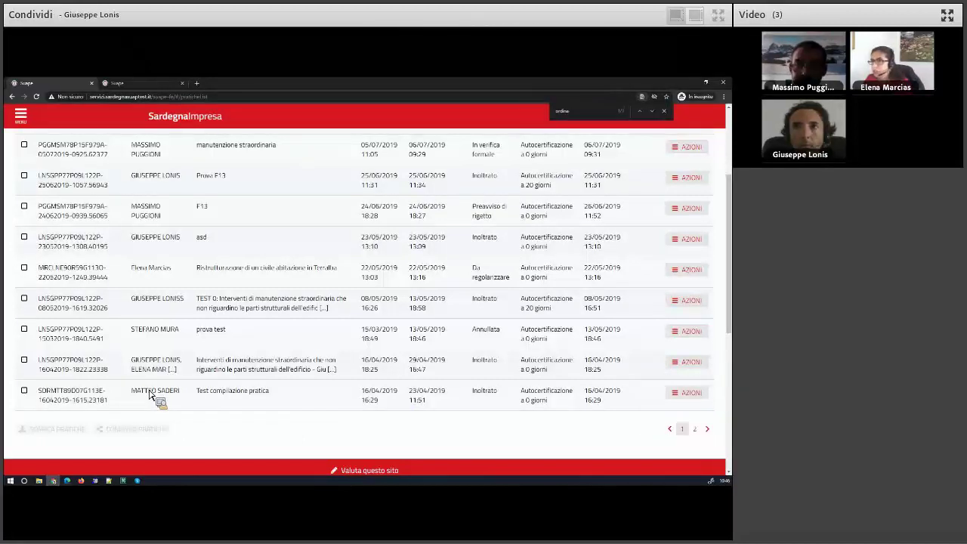
pyautogui.scroll(3, 149, 393)
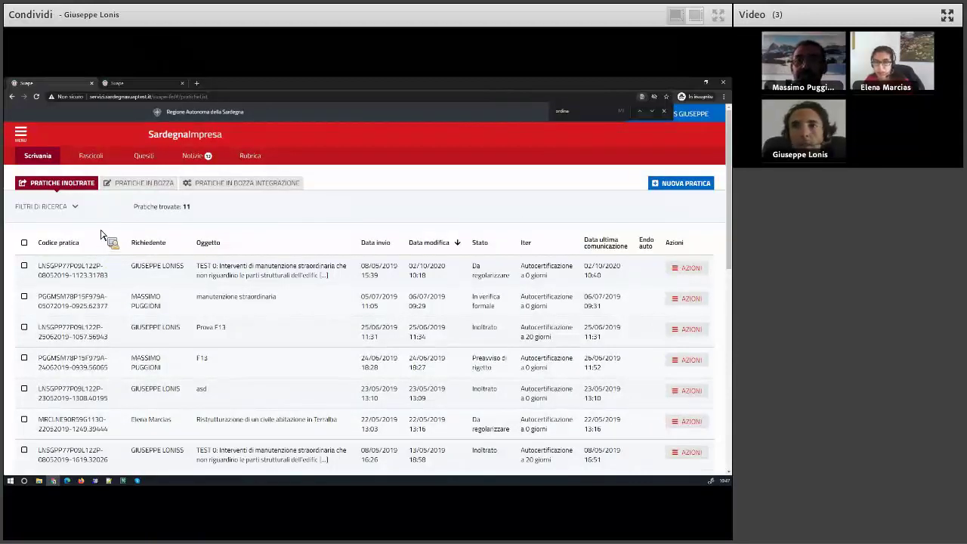
pyautogui.press('Escape')
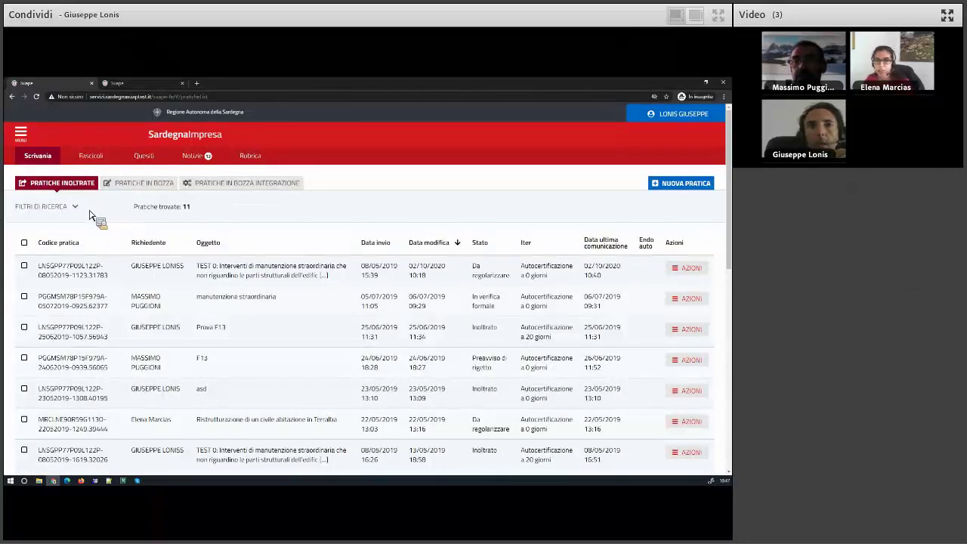
pyautogui.click(689, 272)
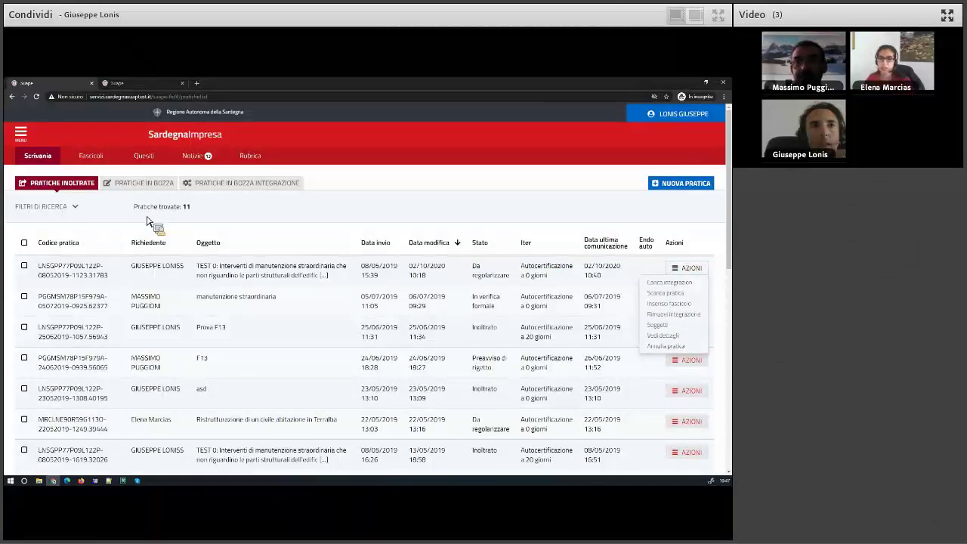
pyautogui.click(78, 186)
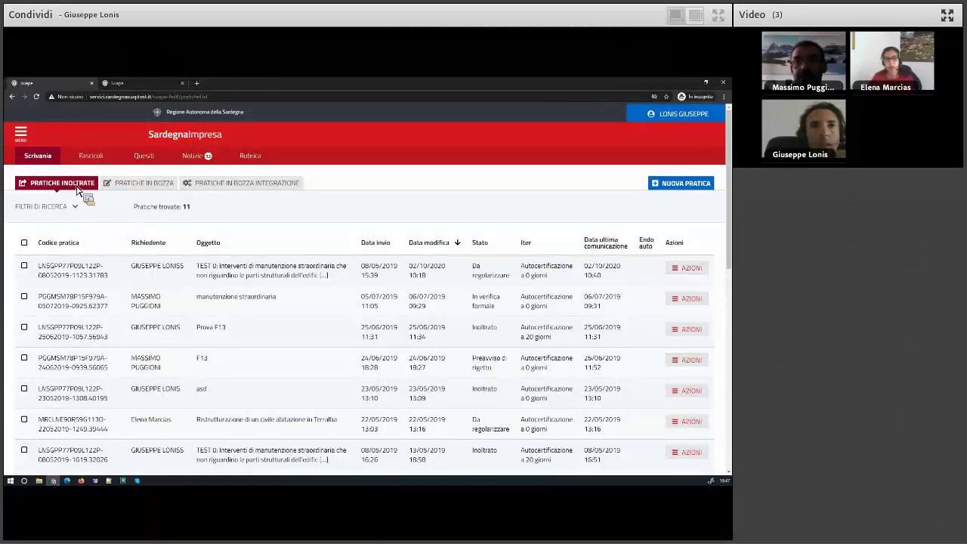
# Filter the pratiche by Oggetto 'Prova F13'.
pyautogui.click(74, 208)
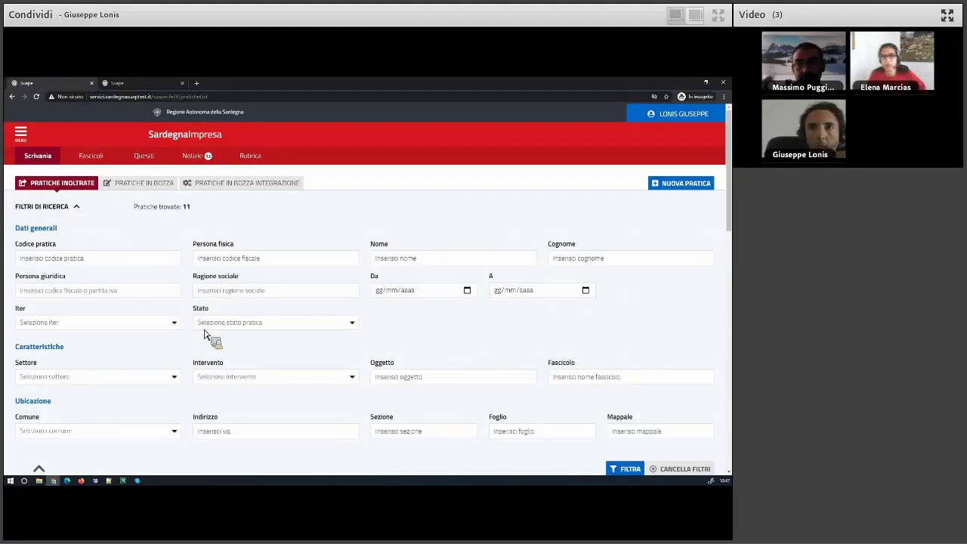
pyautogui.click(398, 378)
pyautogui.scroll(-3, 362, 355)
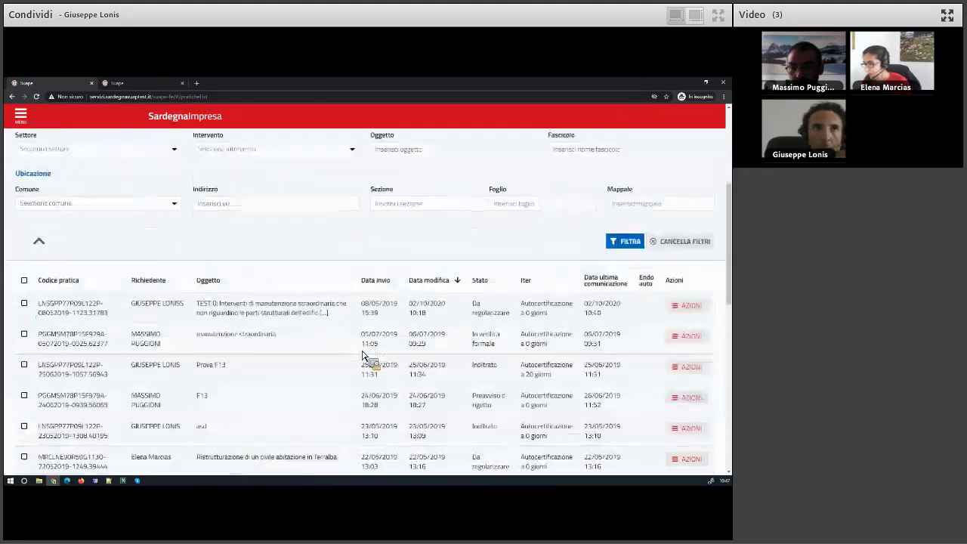
pyautogui.moveTo(196, 366); pyautogui.dragTo(227, 369)
pyautogui.press('super+c')
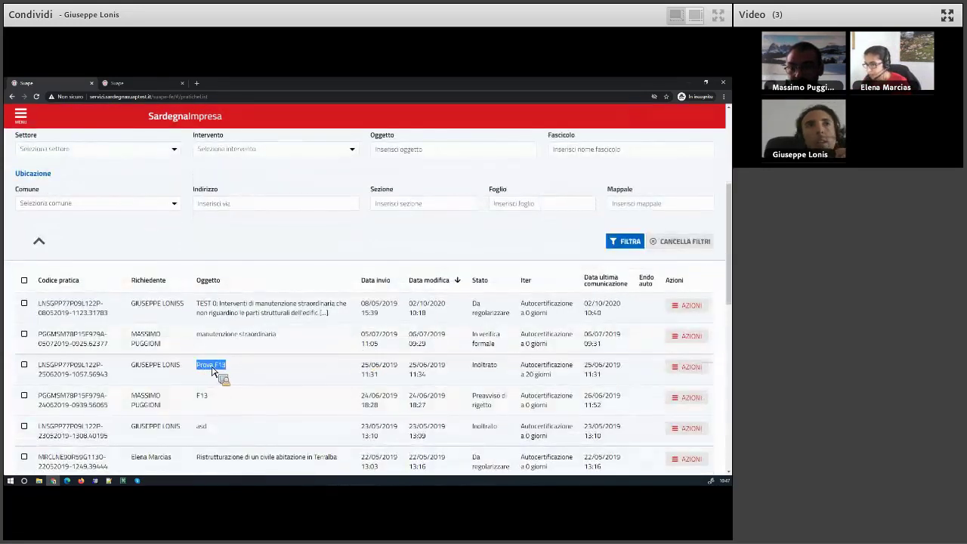
pyautogui.scroll(3, 381, 346)
pyautogui.rightClick(388, 339)
pyautogui.click(407, 398)
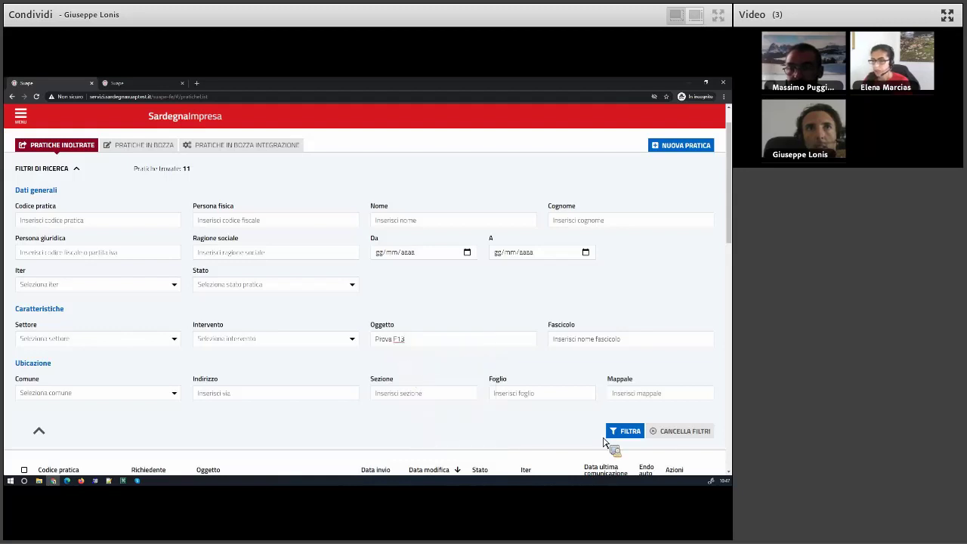
pyautogui.click(626, 430)
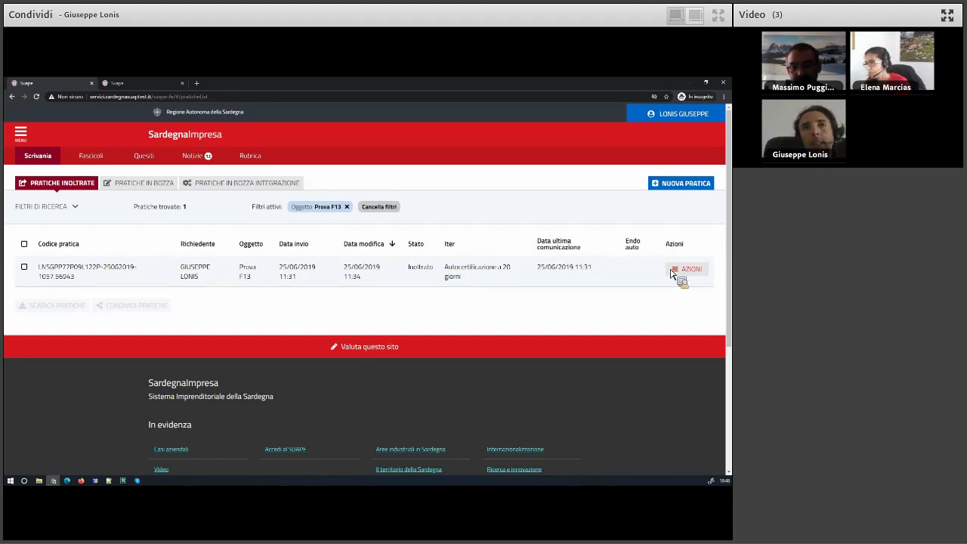
# Remove the Prova F13 Oggetto filter to list all 11 pratiche.
pyautogui.click(348, 206)
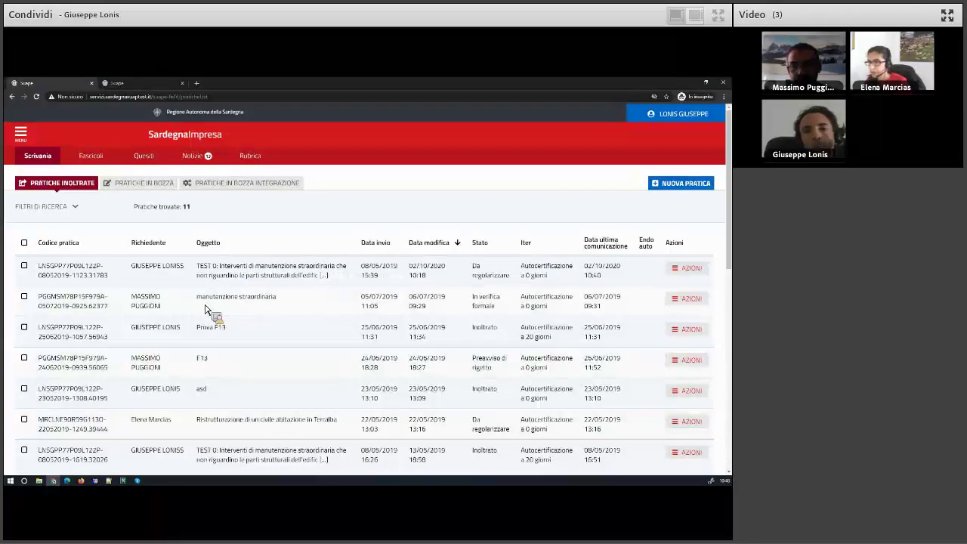
pyautogui.scroll(-5, 205, 308)
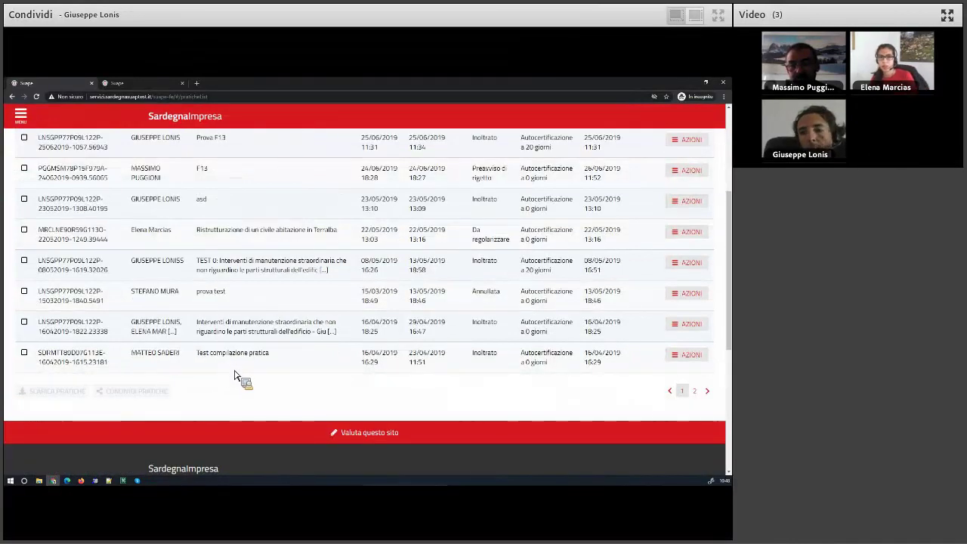
pyautogui.scroll(2, 212, 370)
pyautogui.scroll(3, 205, 347)
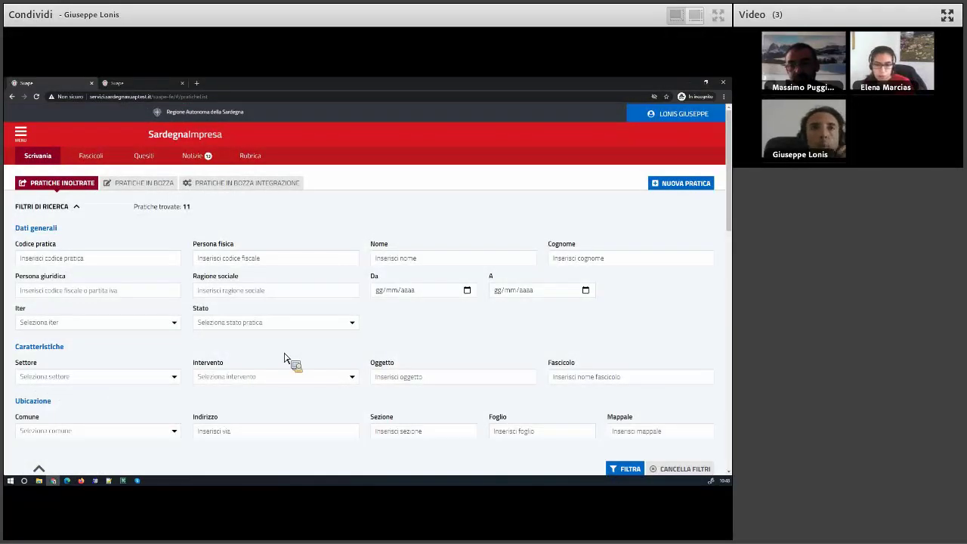
# Filter by Stato Inoltrato (6 results) and open the actions menu for Prova F13.
pyautogui.scroll(-1, 285, 358)
pyautogui.scroll(-3, 285, 358)
pyautogui.scroll(1, 285, 358)
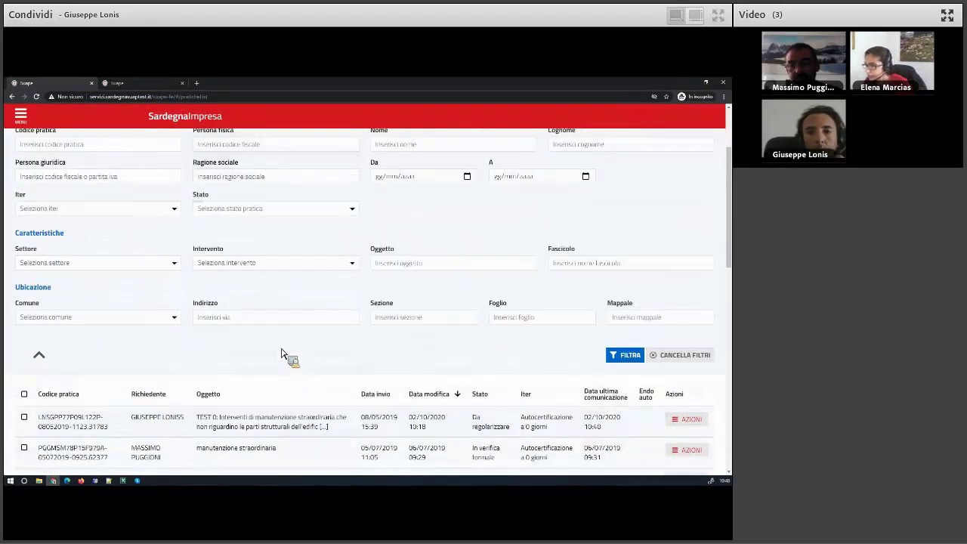
pyautogui.click(219, 217)
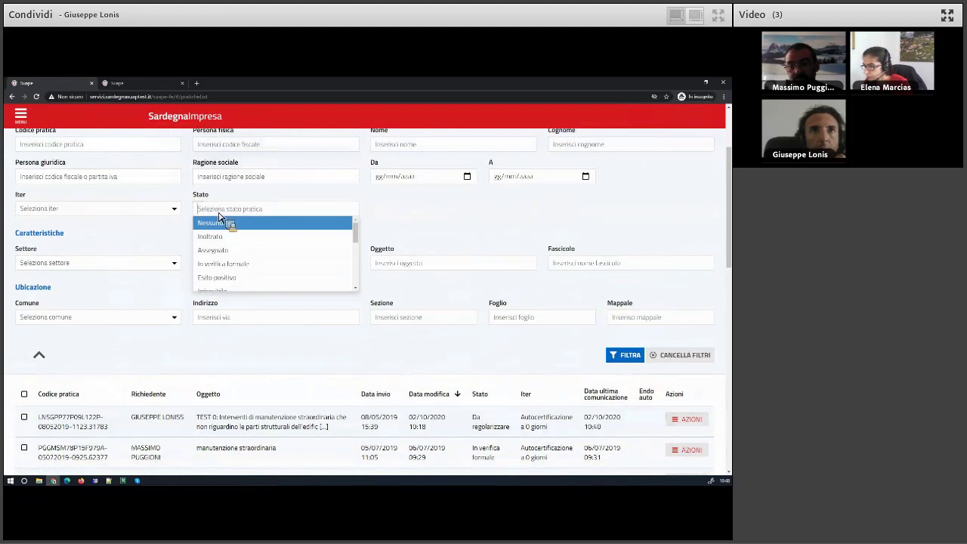
pyautogui.click(227, 238)
pyautogui.click(625, 355)
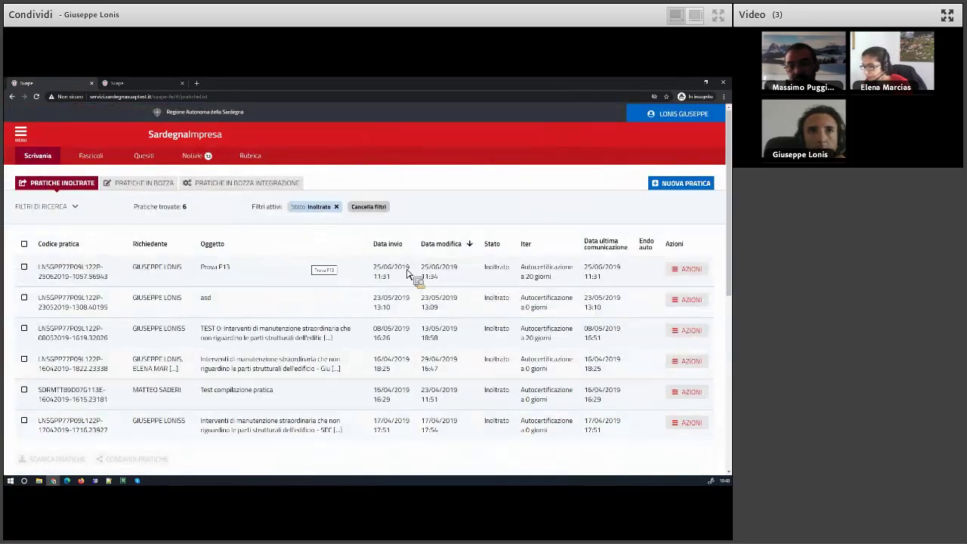
pyautogui.click(684, 274)
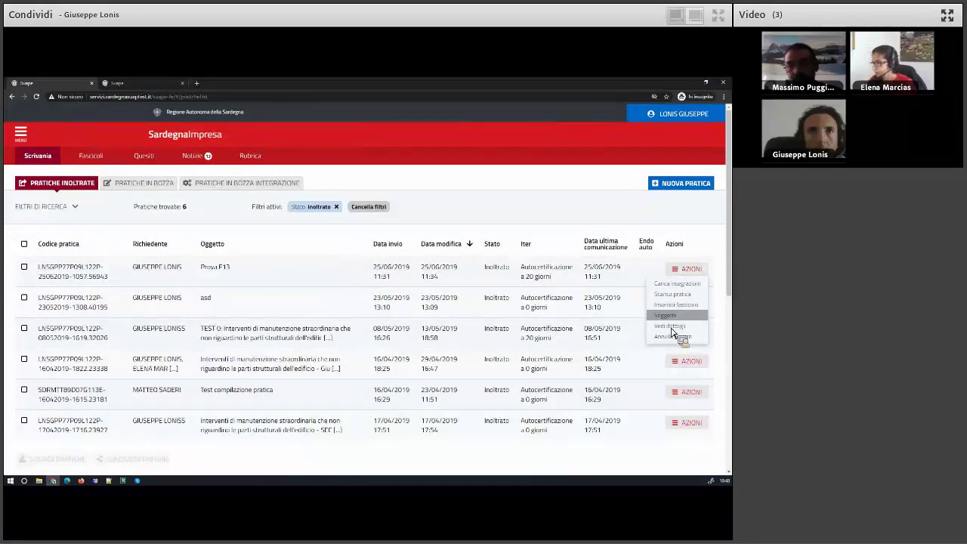
# Open Prova F13's details via Vedi dettagli, return to the list, then to the wizard tab.
pyautogui.click(672, 329)
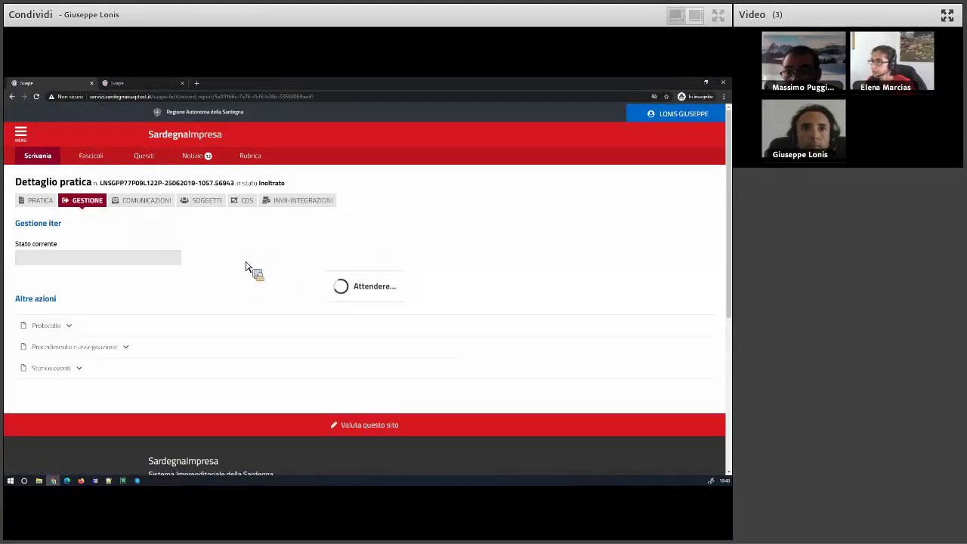
pyautogui.click(42, 161)
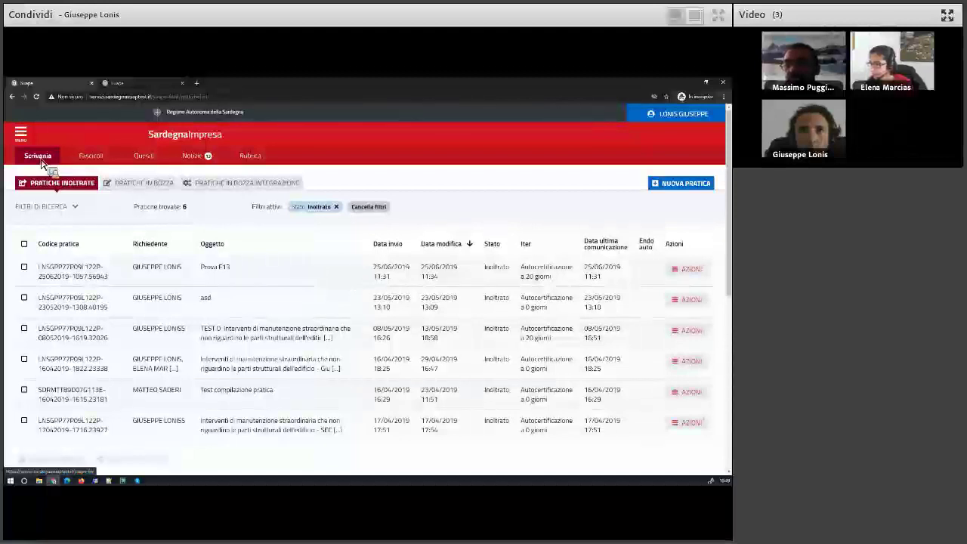
pyautogui.click(119, 85)
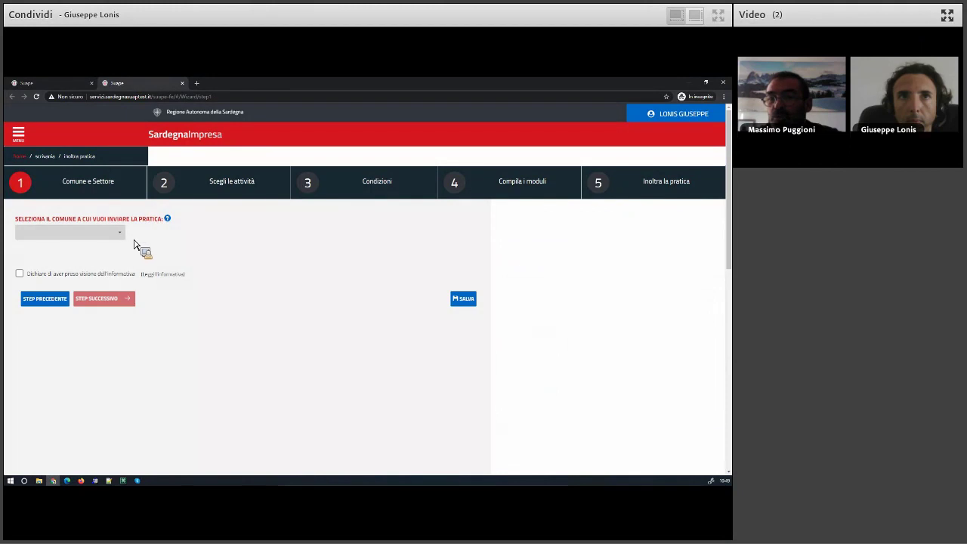
# Choose comune XX Ente di test 1, pick sector 13 - Altri interventi under 001/01, and accept the informativa.
pyautogui.click(130, 246)
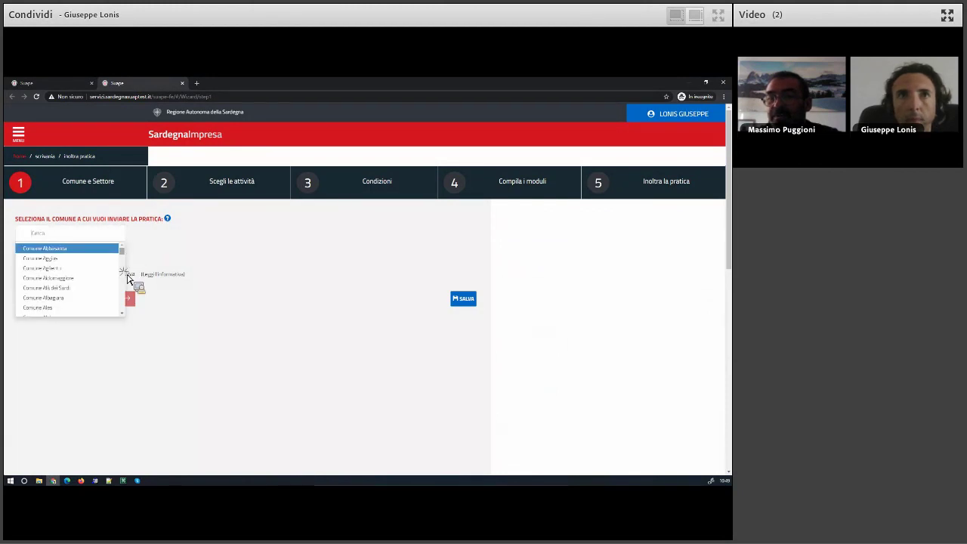
pyautogui.scroll(-5, 118, 313)
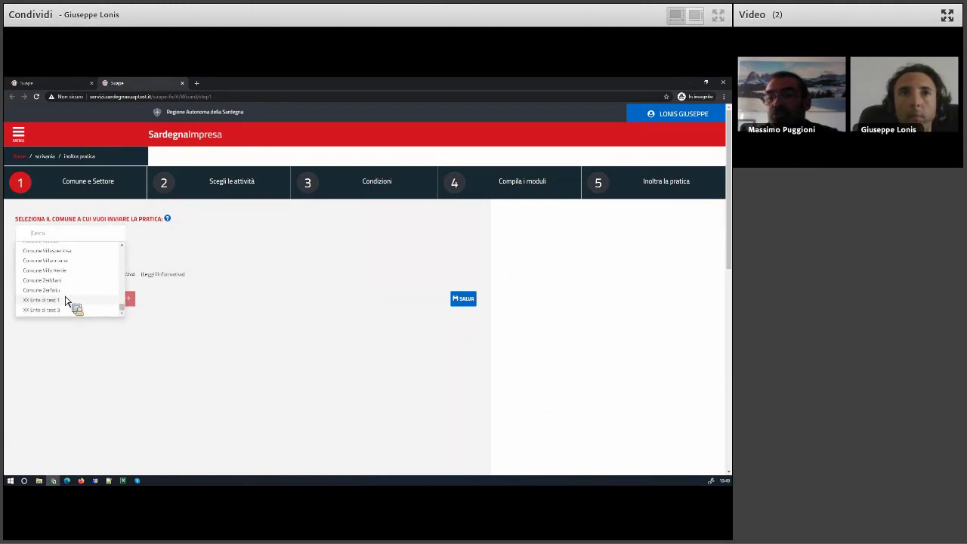
pyautogui.click(67, 300)
pyautogui.click(67, 311)
pyautogui.click(126, 330)
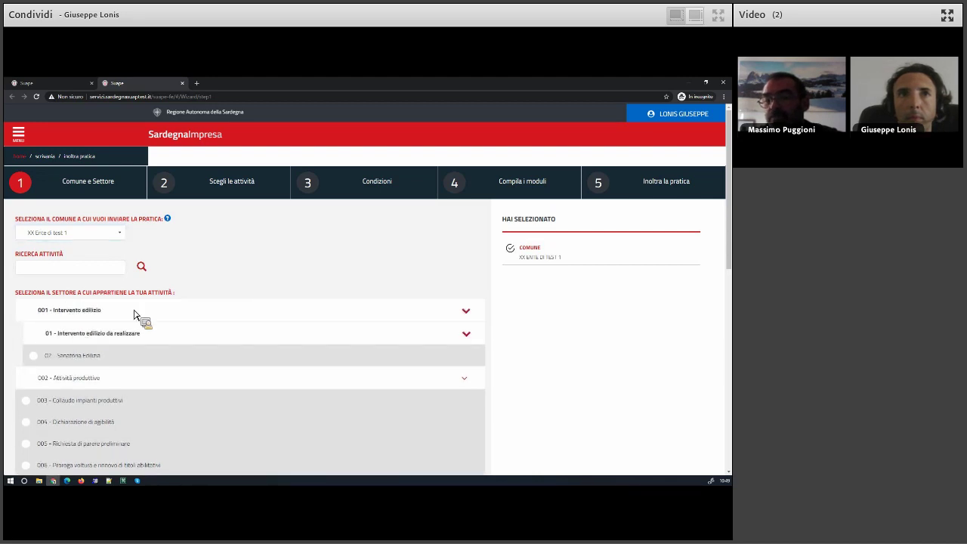
pyautogui.scroll(-2, 181, 306)
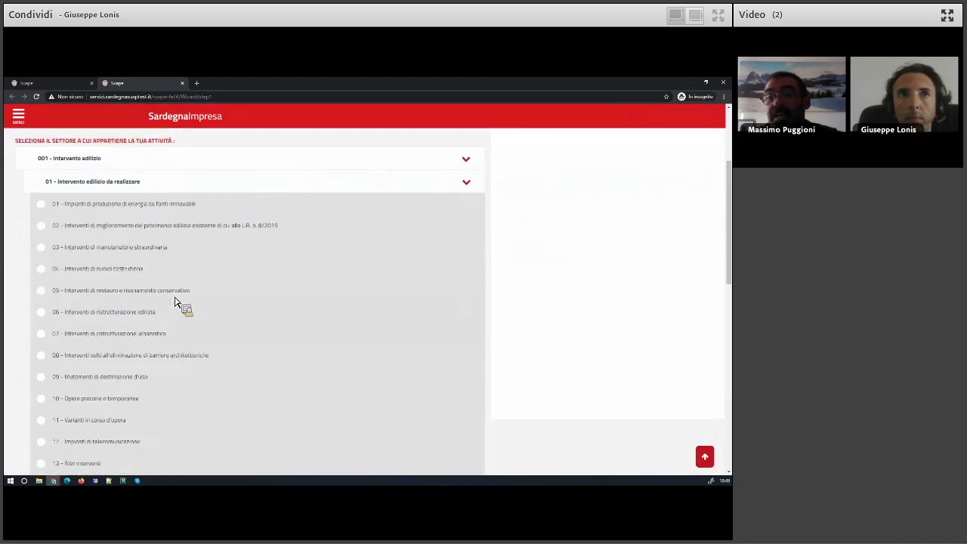
pyautogui.scroll(-1, 175, 302)
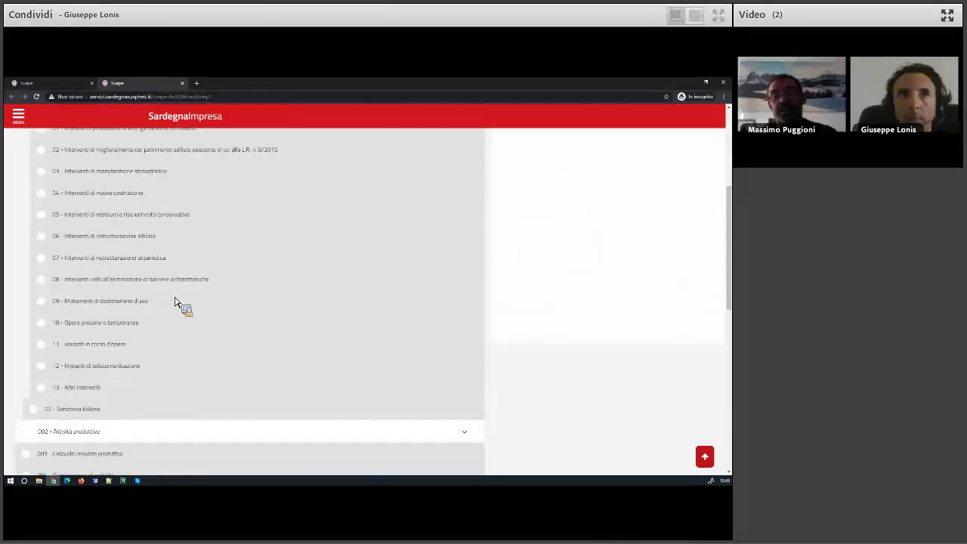
pyautogui.click(109, 384)
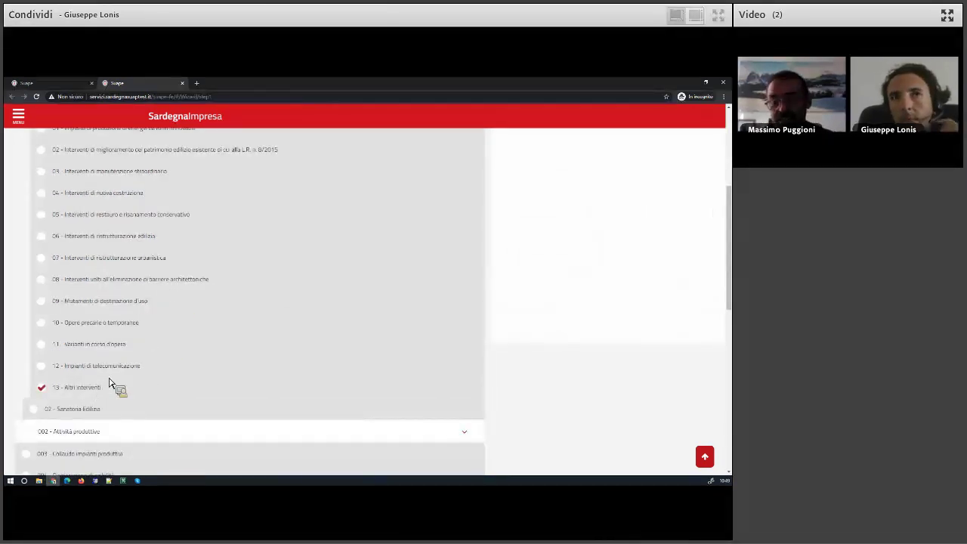
pyautogui.scroll(-1, 110, 385)
pyautogui.scroll(-2, 94, 383)
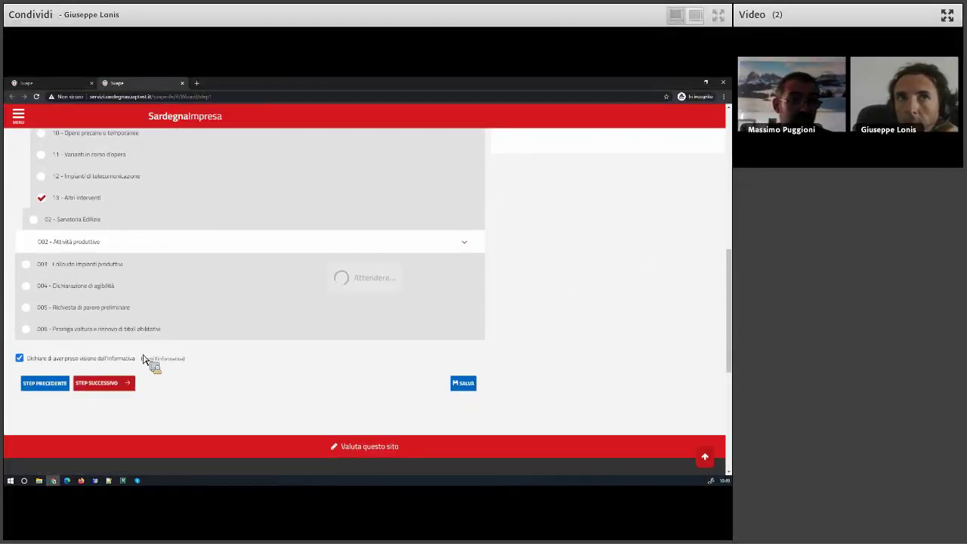
pyautogui.click(136, 360)
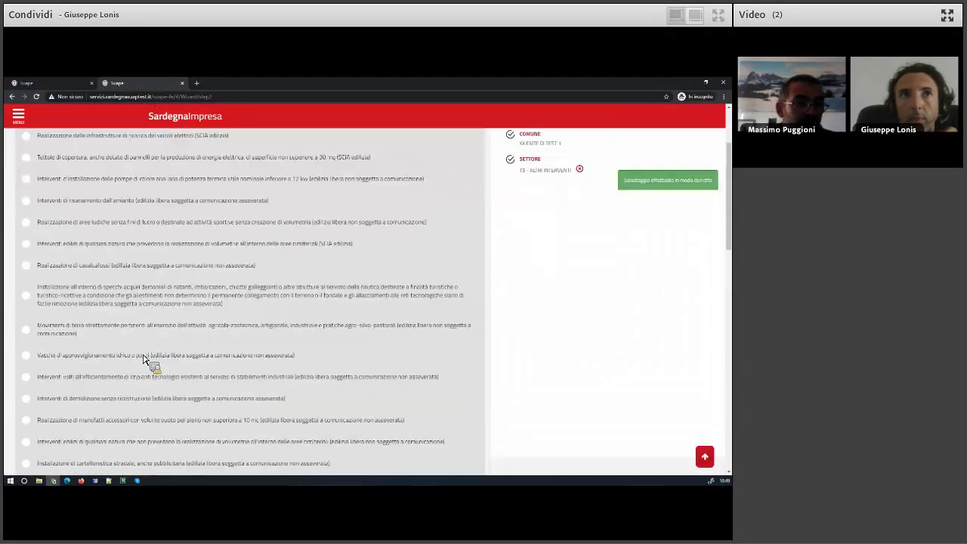
# Go back to the comune and sector step and change the sector to 03 - Interventi di manutenzione straordinaria.
pyautogui.scroll(-2, 144, 359)
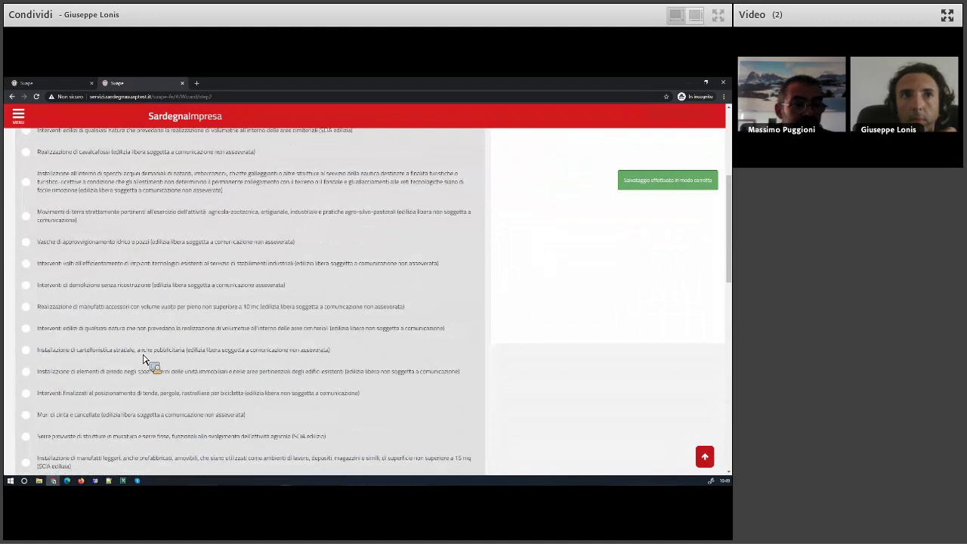
pyautogui.scroll(-3, 143, 358)
pyautogui.scroll(-1, 143, 358)
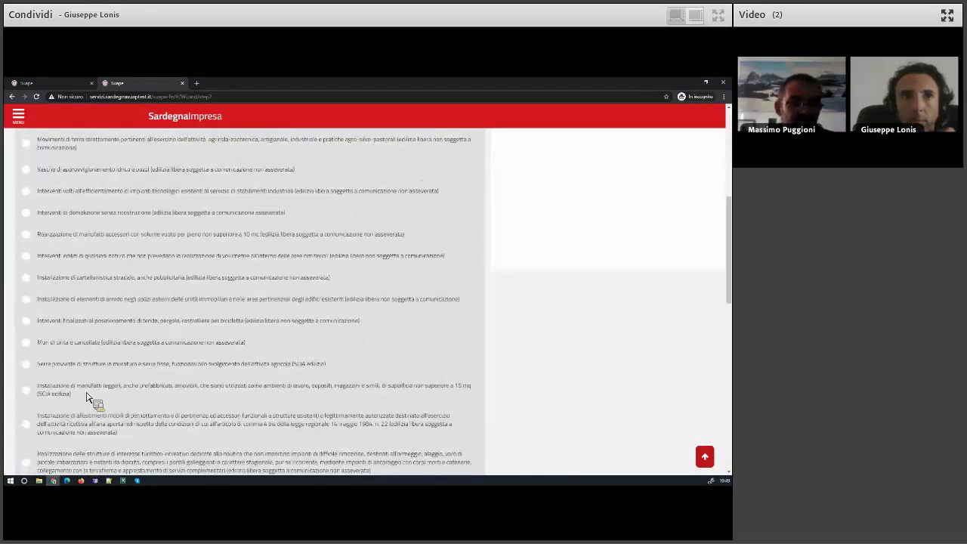
pyautogui.scroll(-5, 65, 362)
pyautogui.click(59, 344)
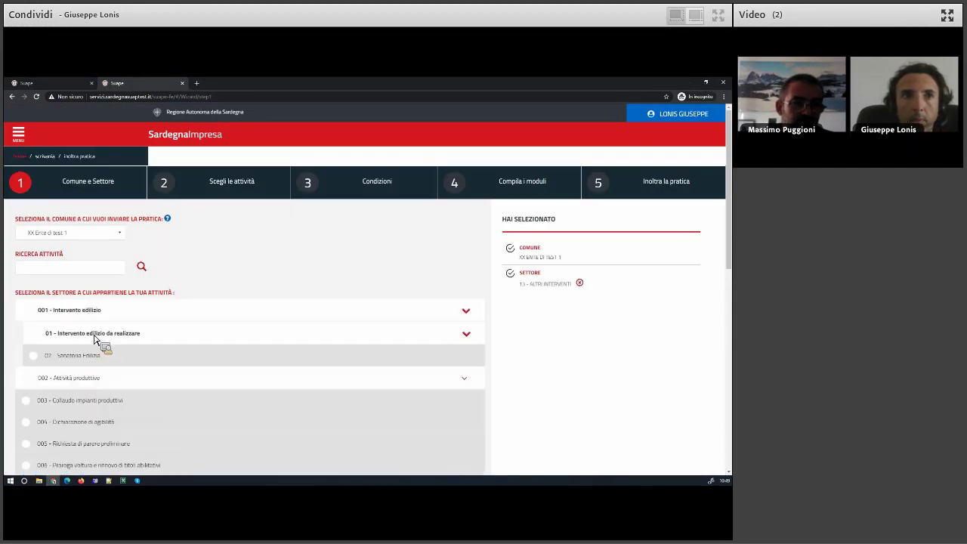
pyautogui.scroll(-2, 105, 370)
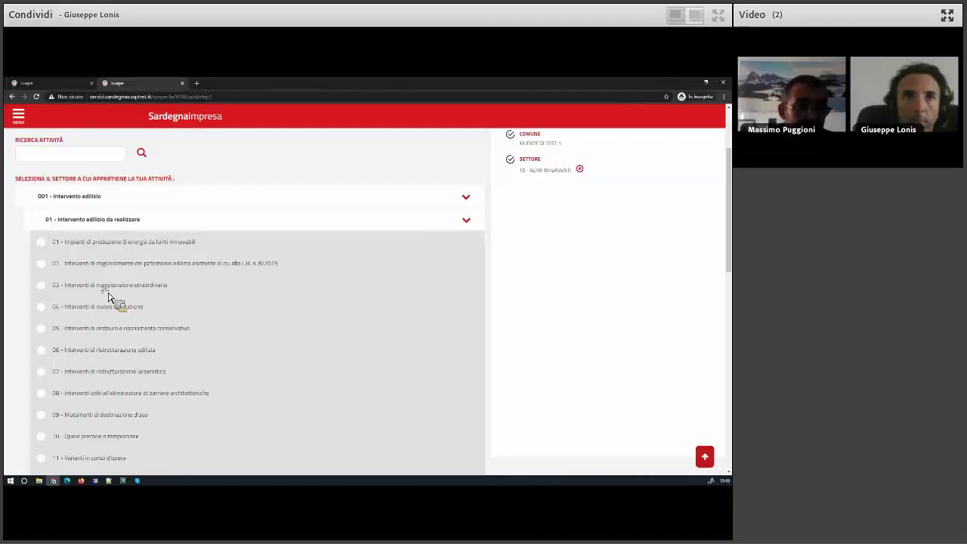
pyautogui.click(105, 289)
pyautogui.scroll(-3, 69, 356)
pyautogui.scroll(-2, 68, 325)
# Choose the structural-parts SCIA edilizia intervention and declare the property non produttiva.
pyautogui.click(106, 385)
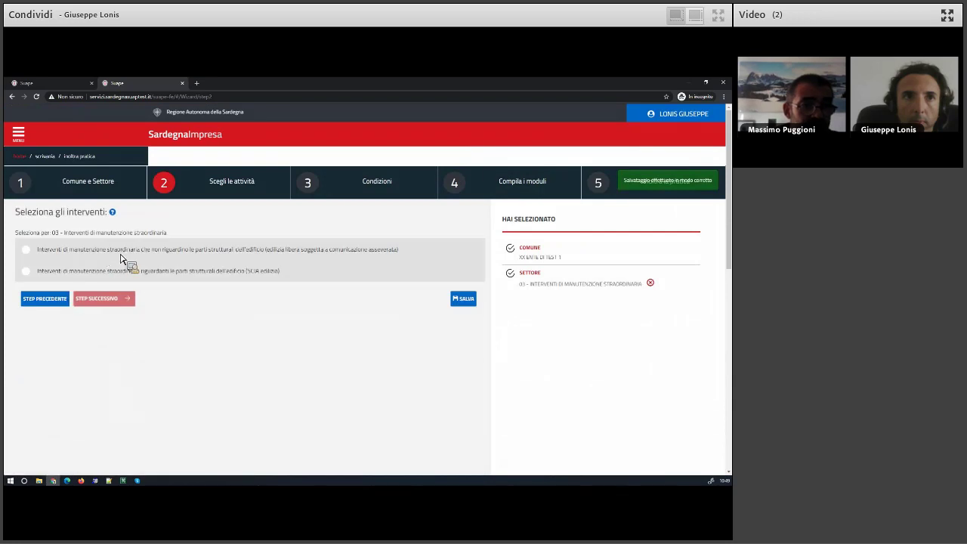
pyautogui.click(125, 272)
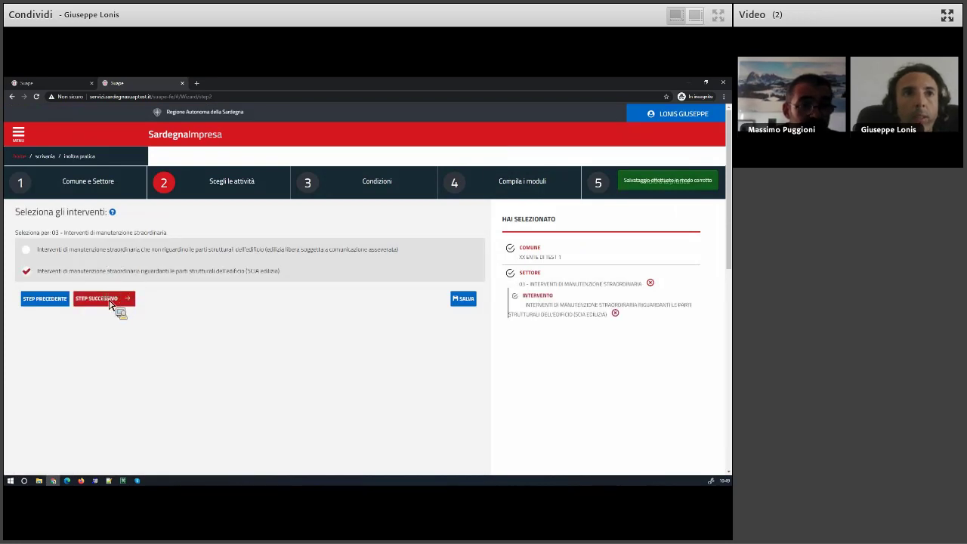
pyautogui.click(106, 298)
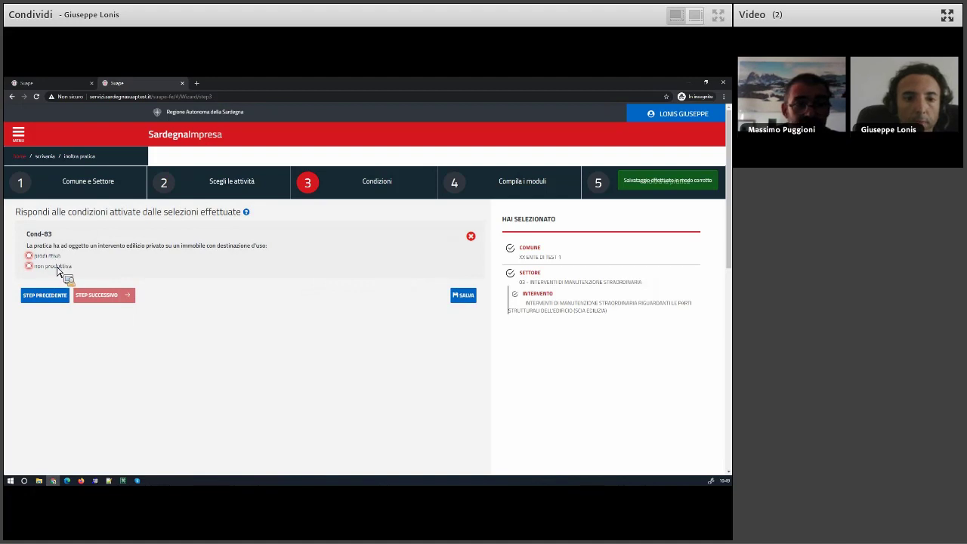
pyautogui.click(58, 267)
pyautogui.click(103, 297)
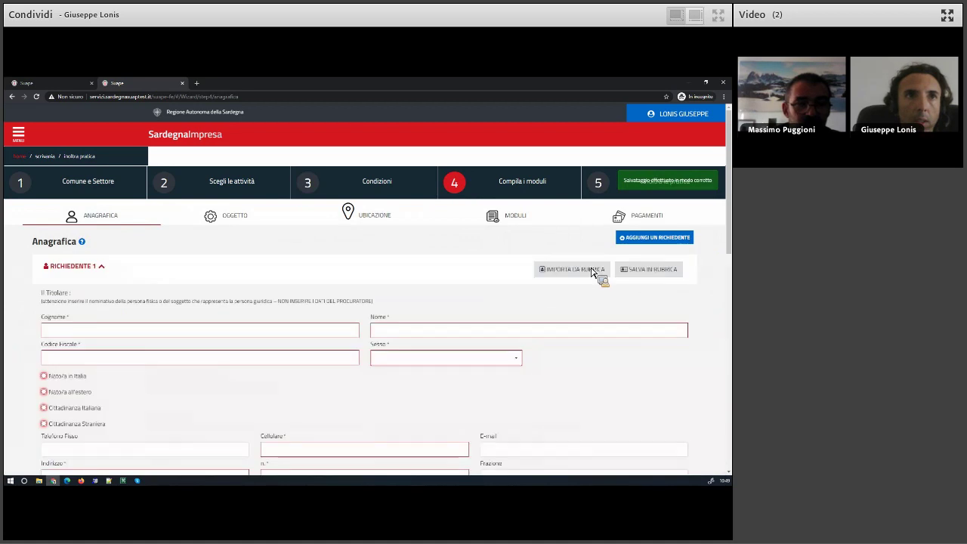
# Import the user's own address-book contact as the applicant and save the applicant data.
pyautogui.click(592, 270)
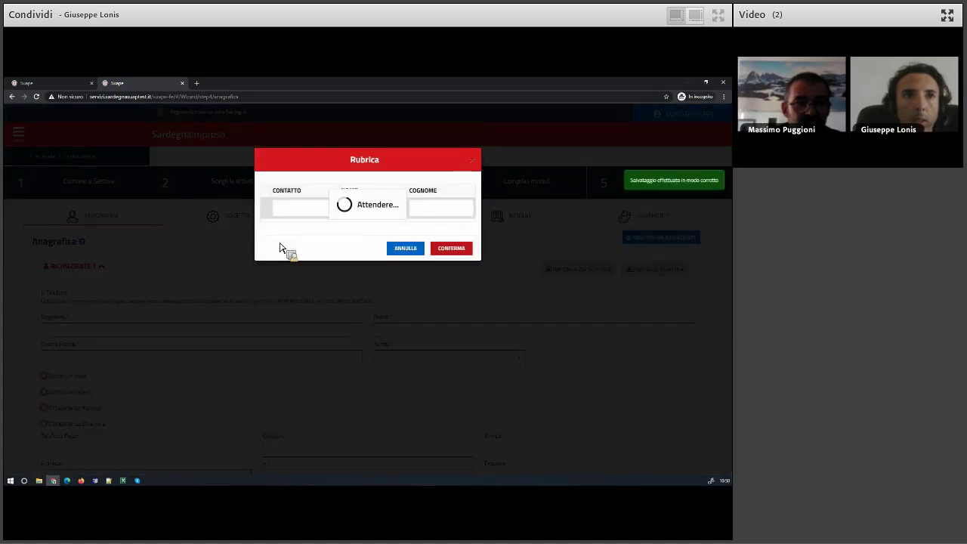
pyautogui.click(270, 225)
pyautogui.click(451, 291)
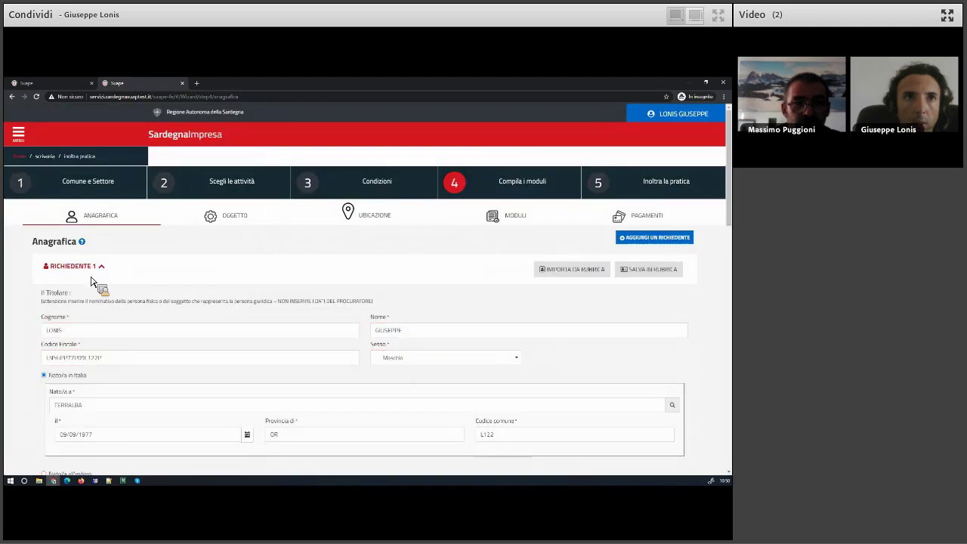
pyautogui.click(96, 268)
pyautogui.click(87, 310)
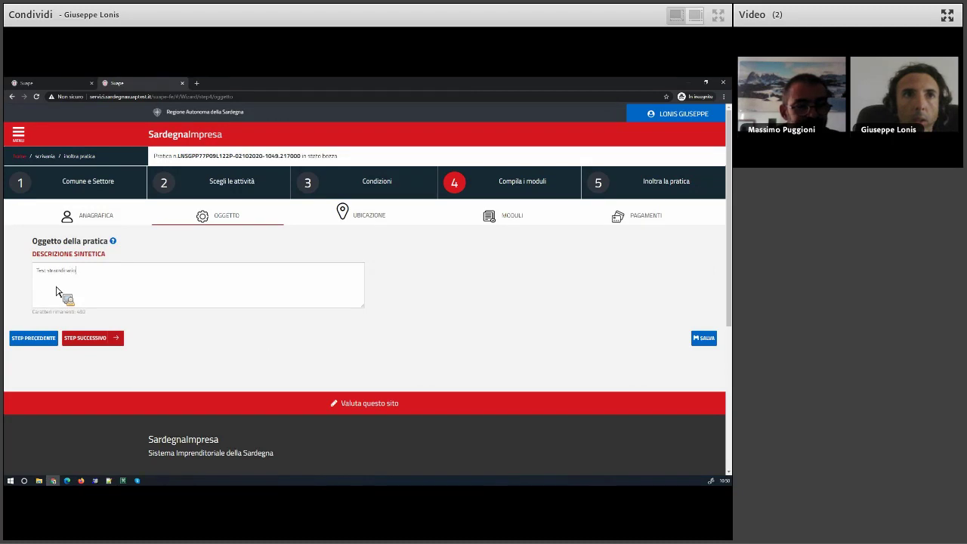
# Save the description and pass the Ubicazione step to reach the Moduli tab.
pyautogui.click(98, 338)
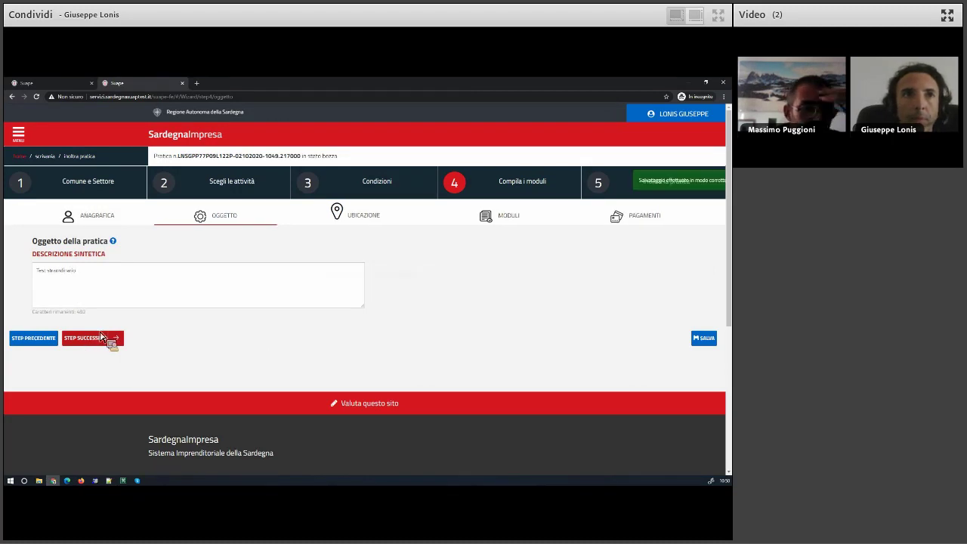
pyautogui.scroll(-5, 46, 314)
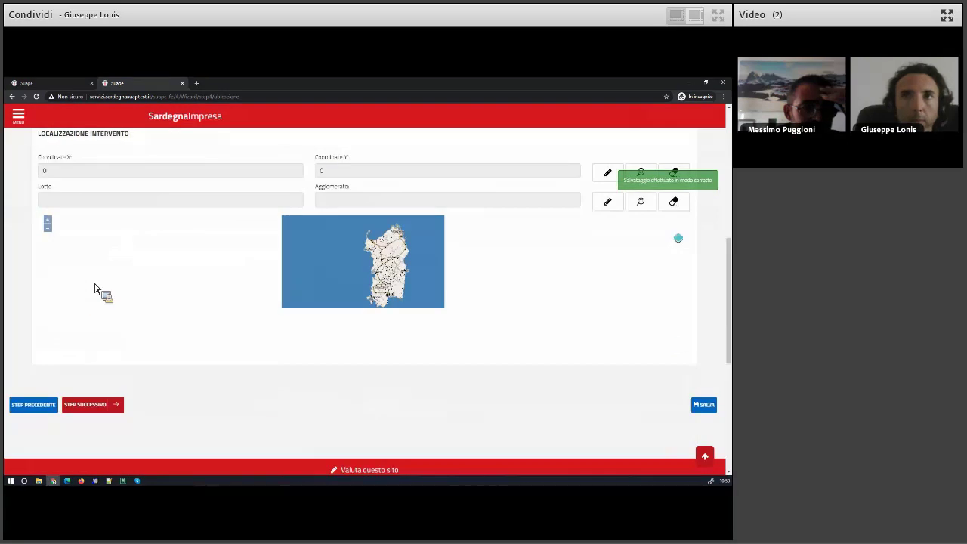
pyautogui.scroll(-3, 102, 268)
pyautogui.click(106, 254)
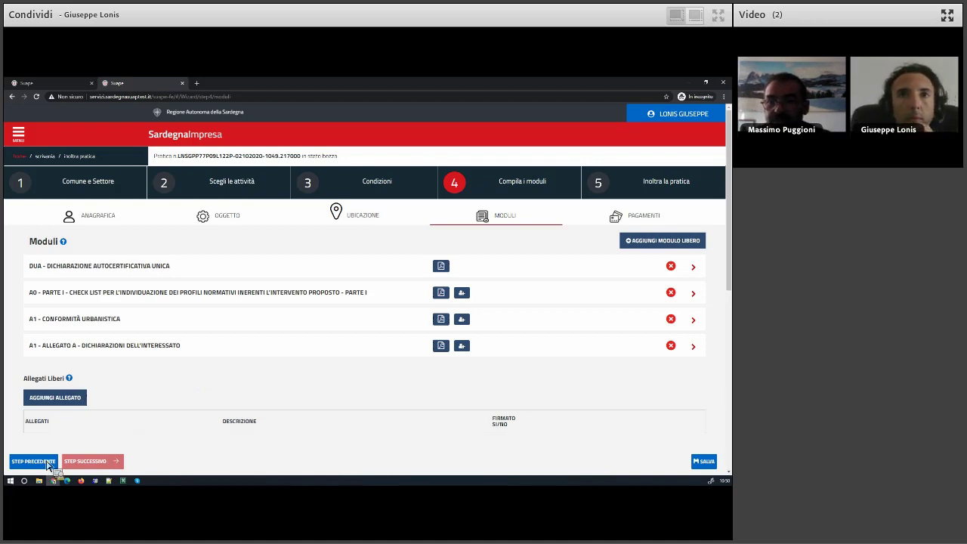
# Open the detail page of the first submitted pratica from its actions menu.
pyautogui.click(59, 85)
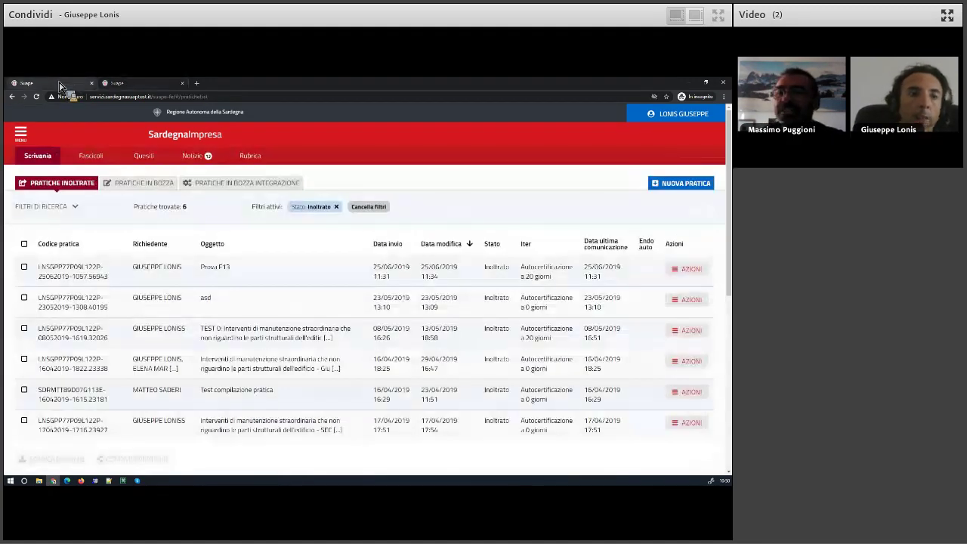
pyautogui.click(690, 270)
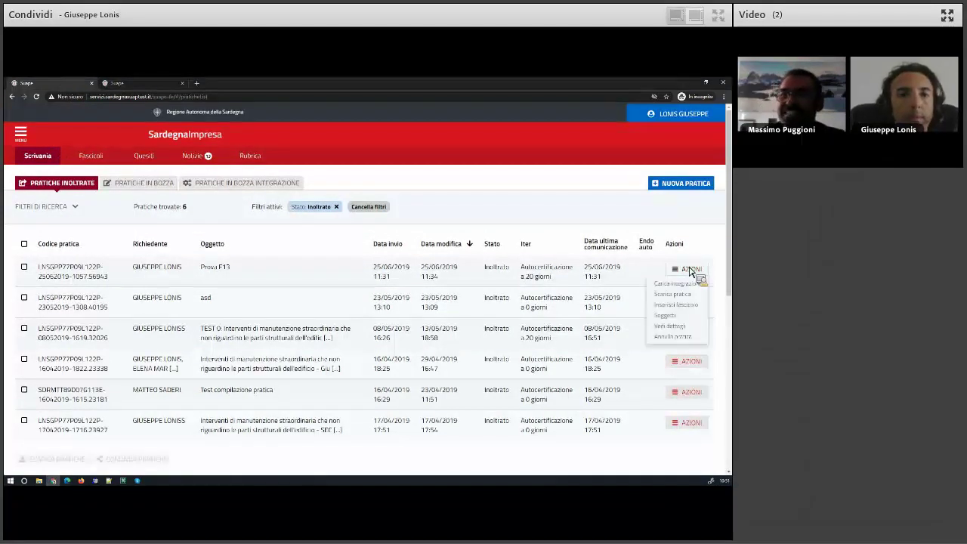
pyautogui.click(609, 280)
pyautogui.moveTo(583, 267); pyautogui.dragTo(420, 281)
pyautogui.click(417, 285)
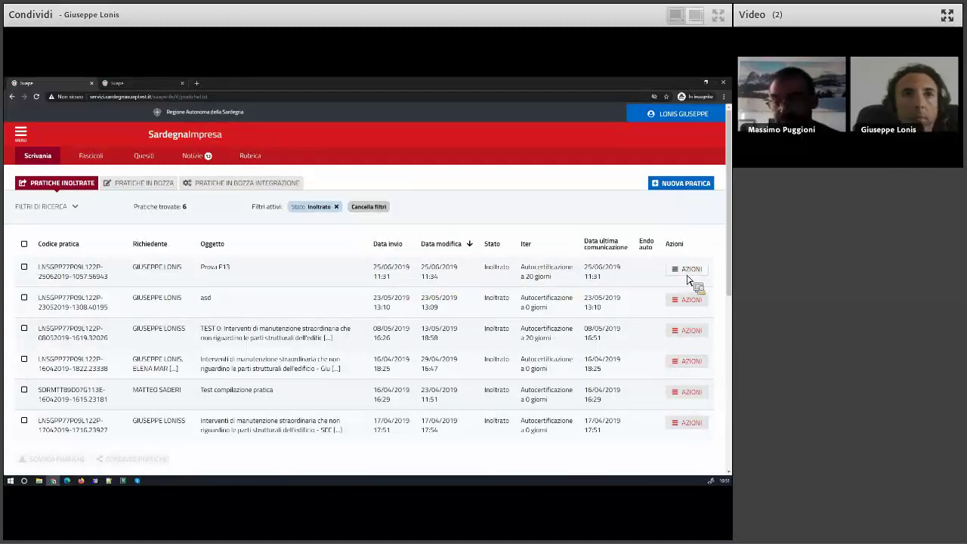
pyautogui.click(687, 269)
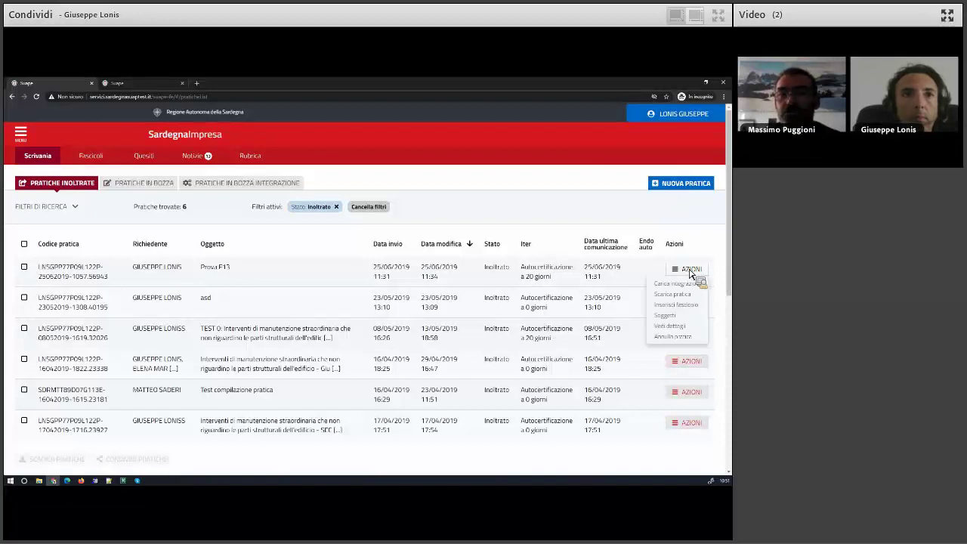
pyautogui.click(679, 328)
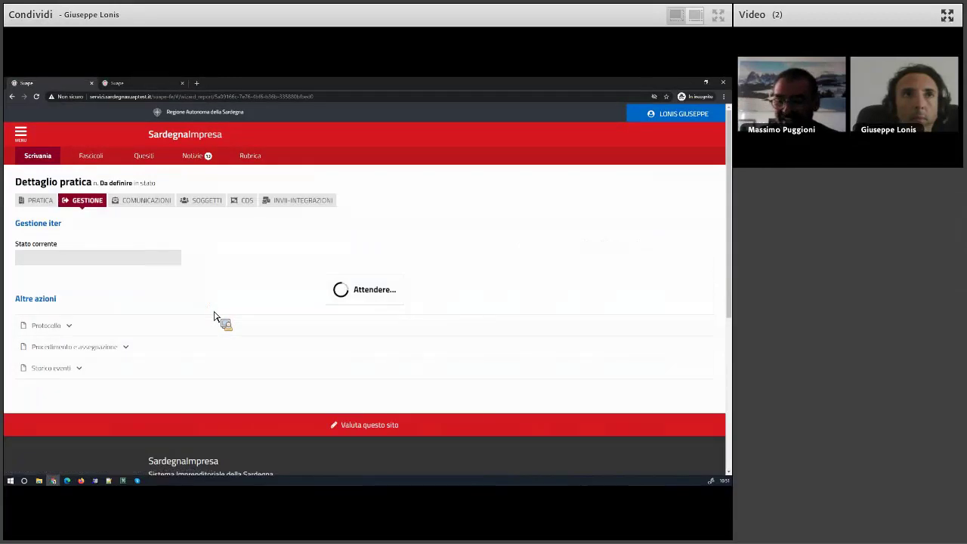
# Check the pratica's sent and draft communications, then return to the Scrivania list.
pyautogui.click(139, 206)
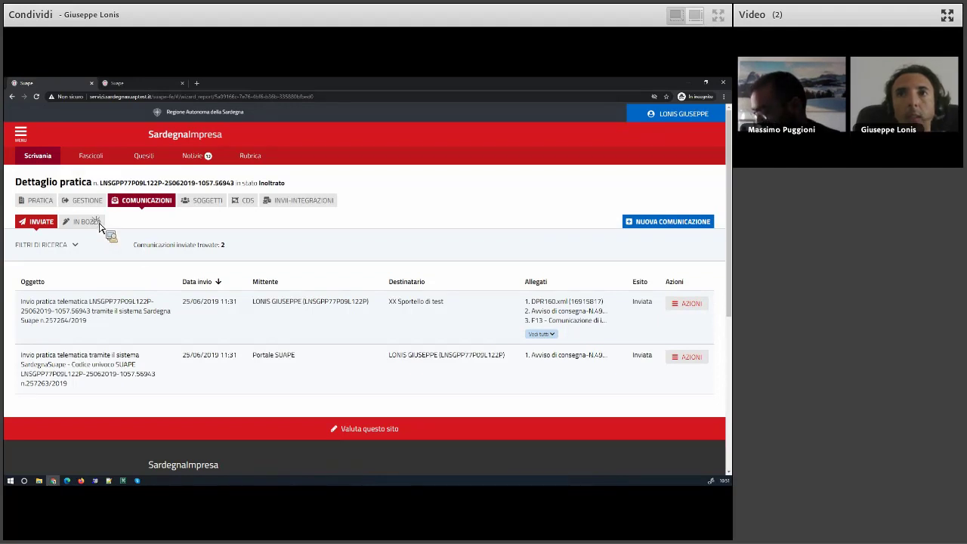
pyautogui.click(130, 224)
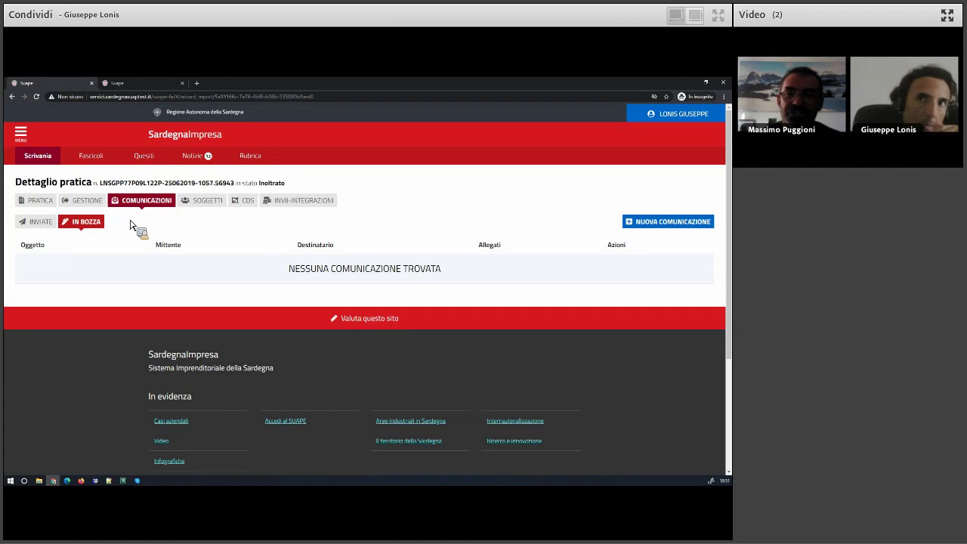
pyautogui.click(42, 159)
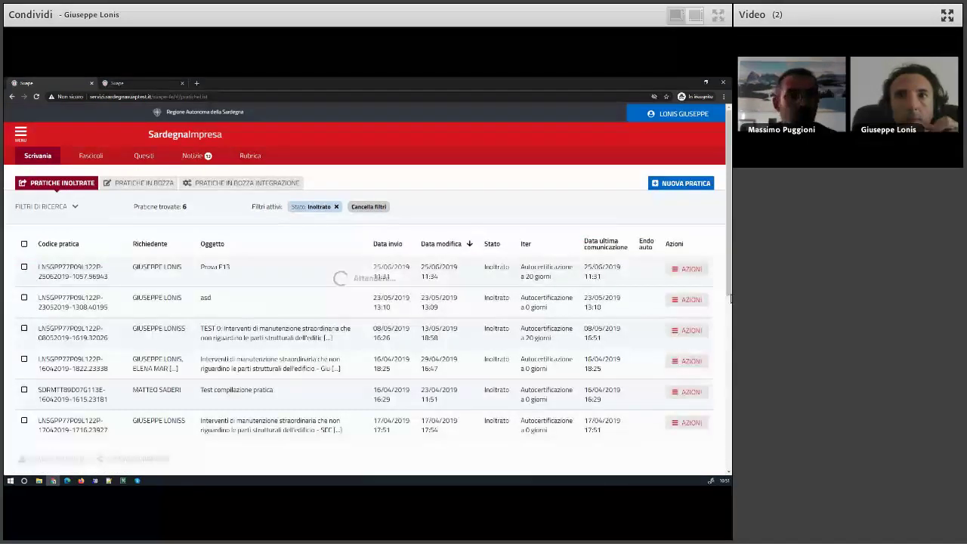
# Start a new subject in the first pratica's Soggetti, dismissing the missing-details warning.
pyautogui.click(688, 269)
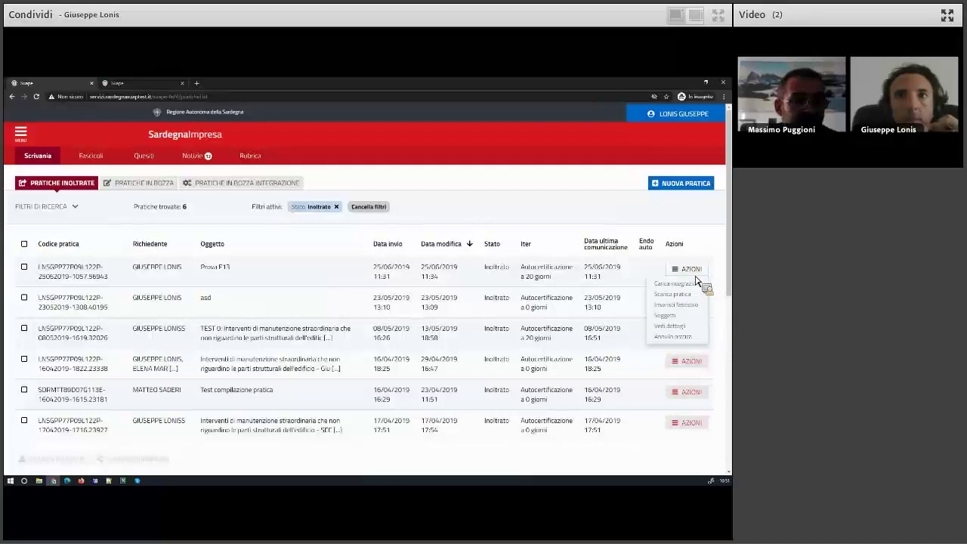
pyautogui.click(674, 321)
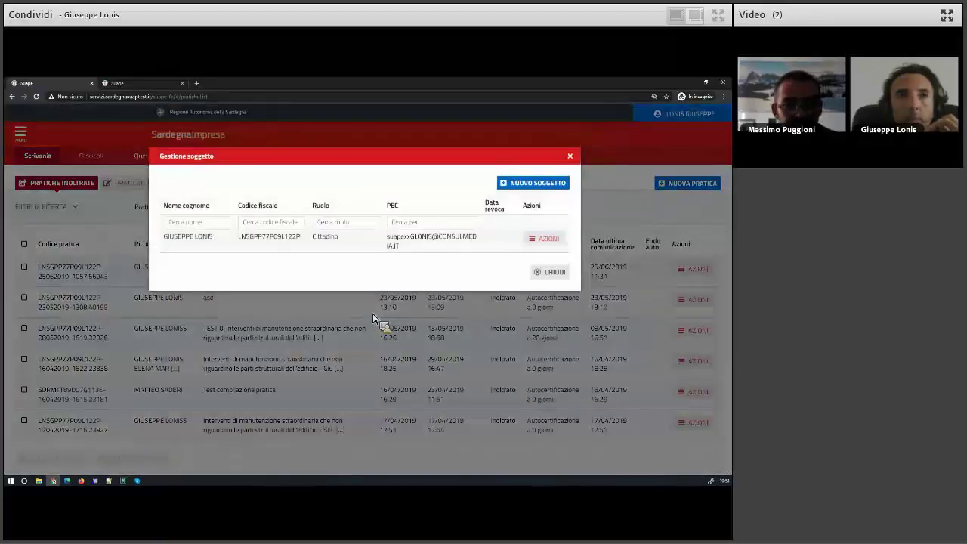
pyautogui.click(531, 183)
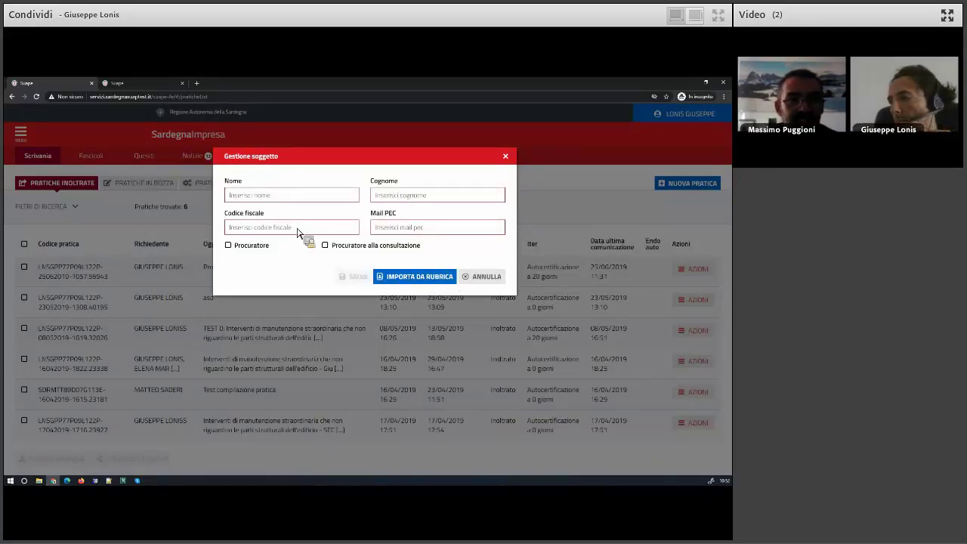
pyautogui.click(260, 250)
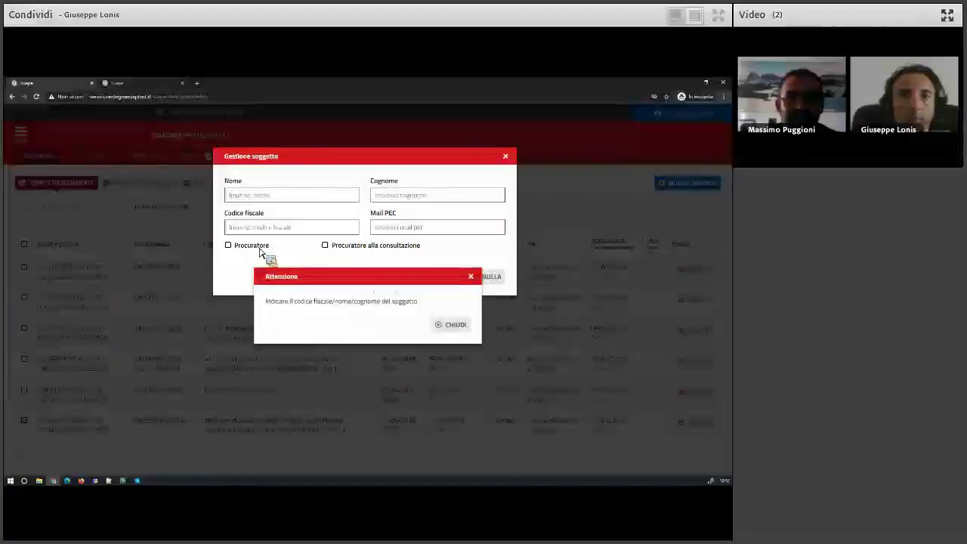
pyautogui.click(453, 325)
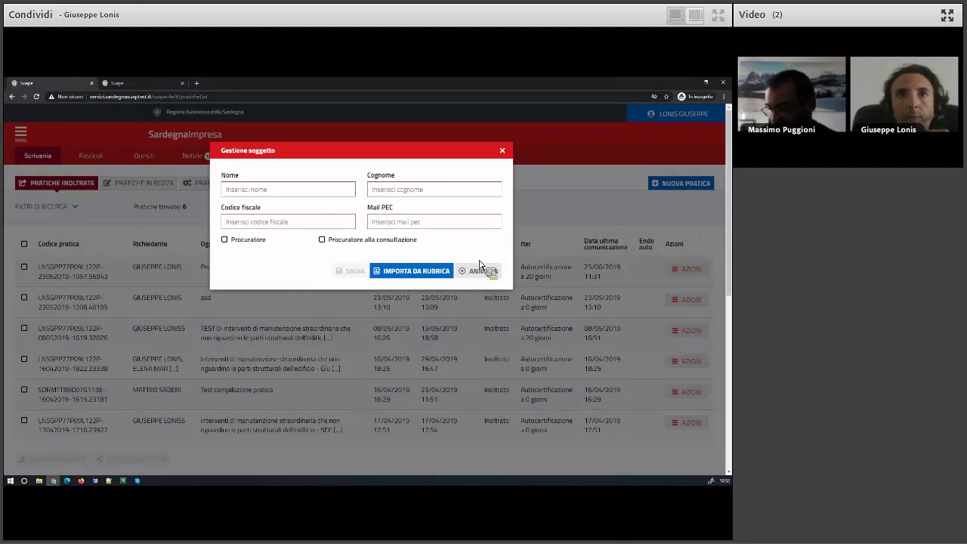
# Add the second address-book contact as procuratore with procura.pdf.p7m from the Desktop, save and close.
pyautogui.click(417, 272)
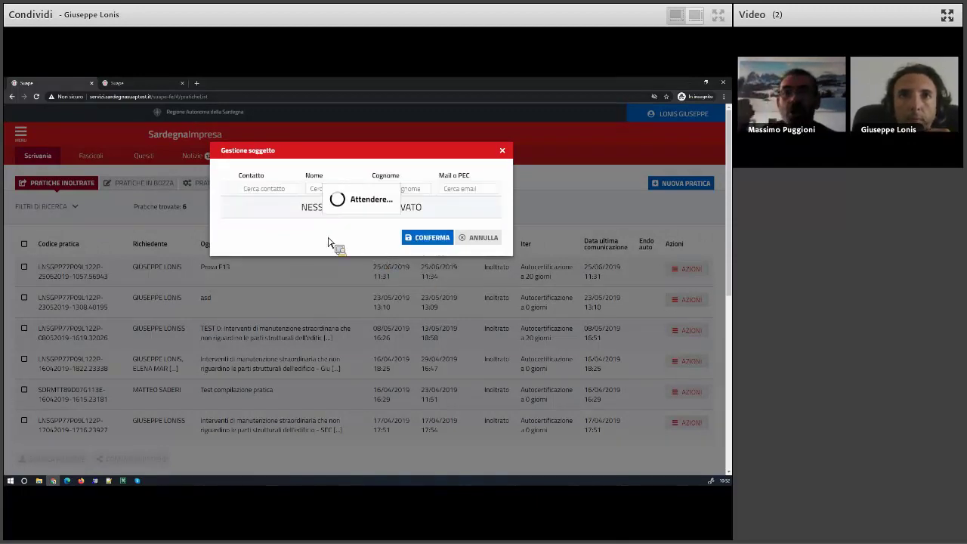
pyautogui.click(228, 214)
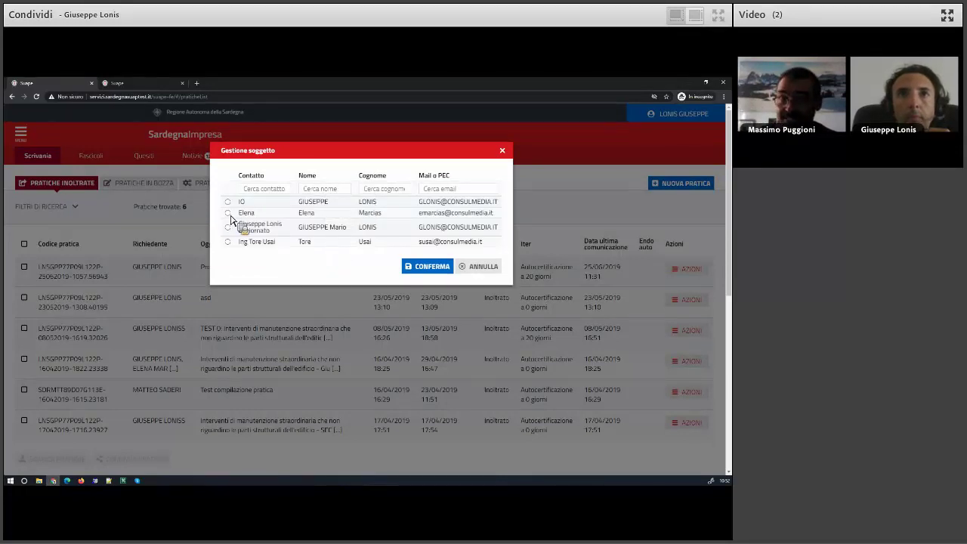
pyautogui.click(427, 267)
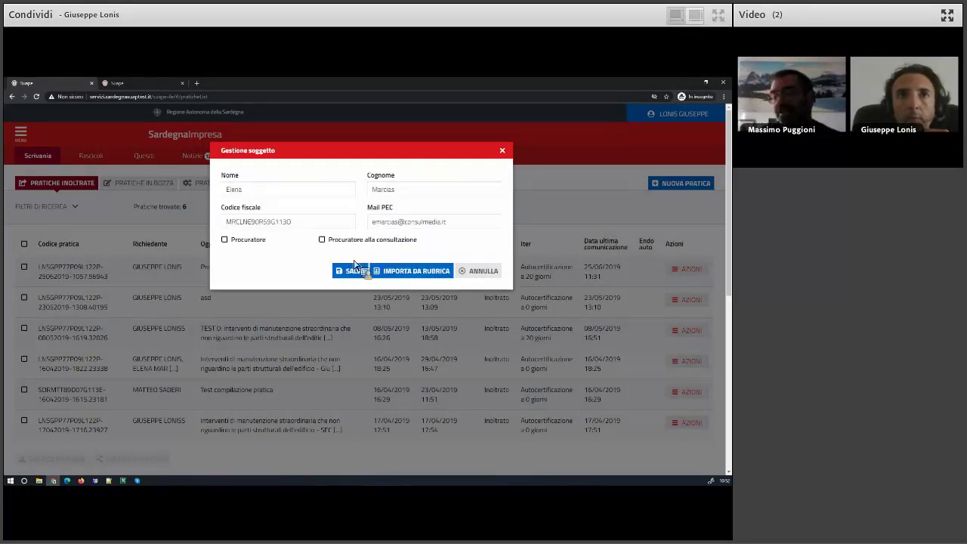
pyautogui.click(252, 245)
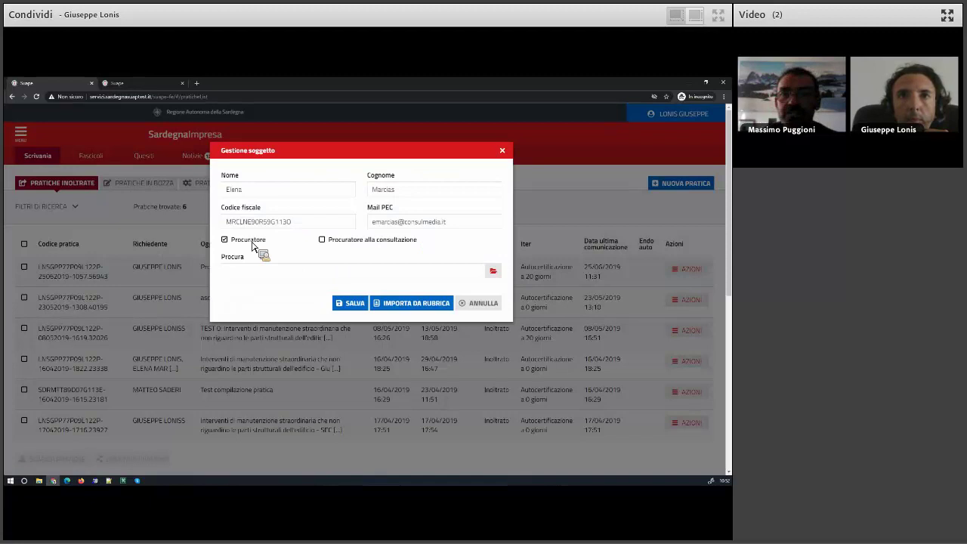
pyautogui.click(495, 273)
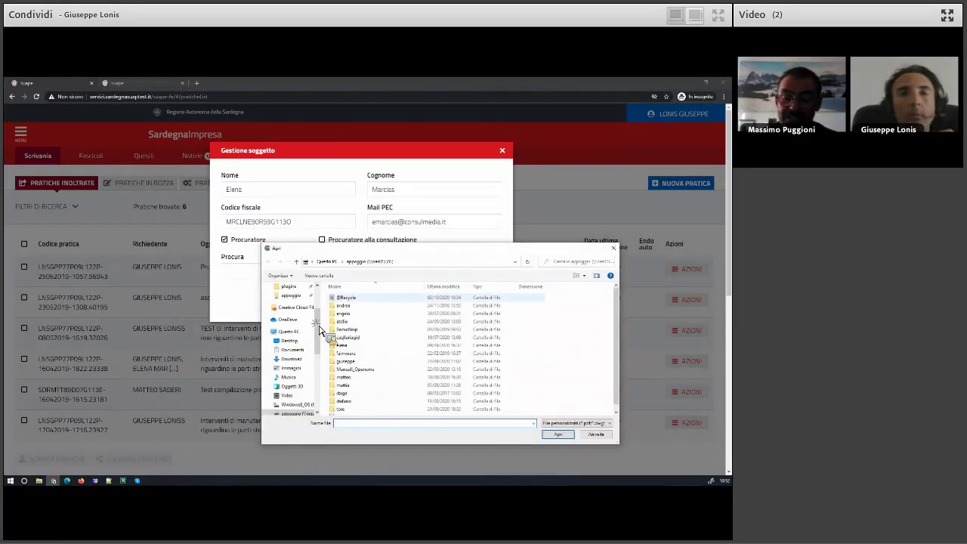
pyautogui.scroll(5, 317, 332)
pyautogui.click(299, 306)
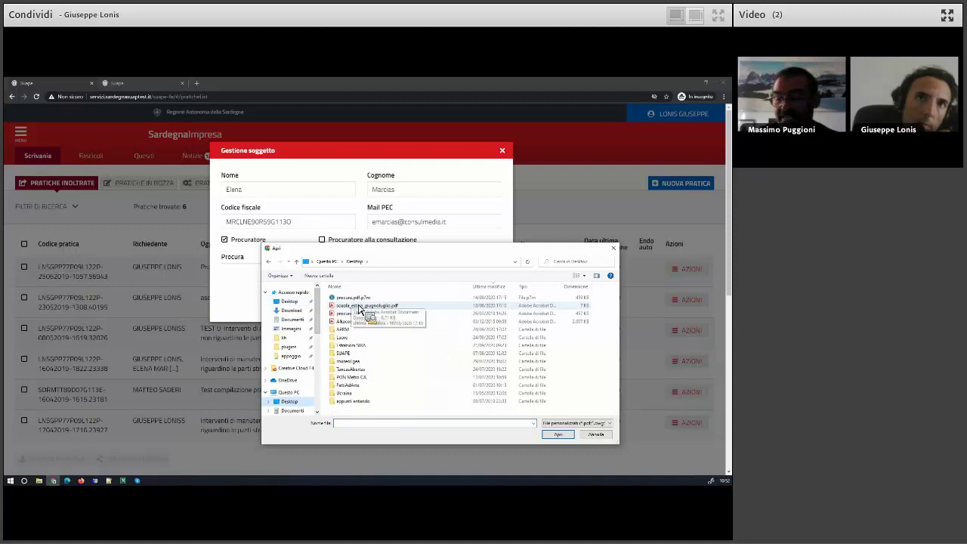
pyautogui.doubleClick(348, 298)
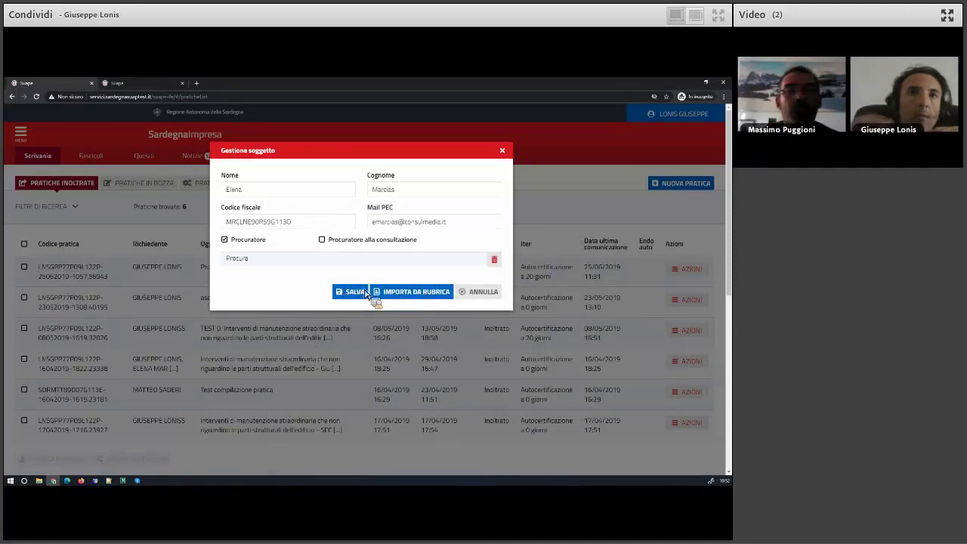
pyautogui.click(360, 296)
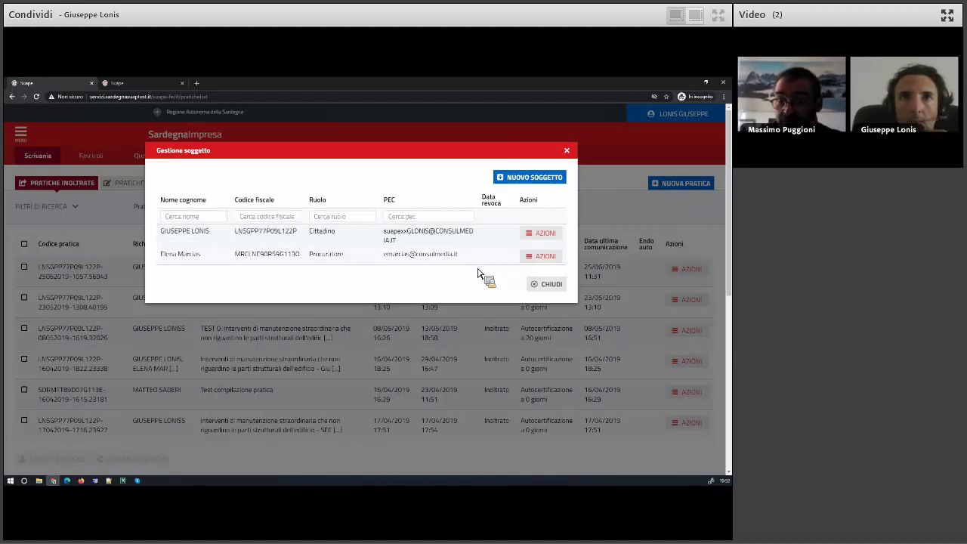
pyautogui.click(547, 284)
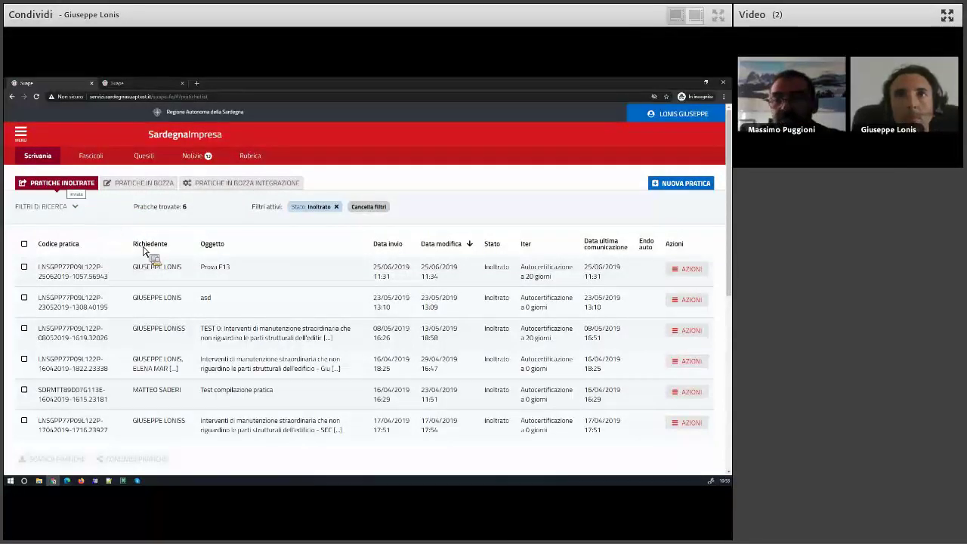
# Choose Carica integrazioni for the last pratica in the list.
pyautogui.moveTo(395, 436); pyautogui.dragTo(378, 420)
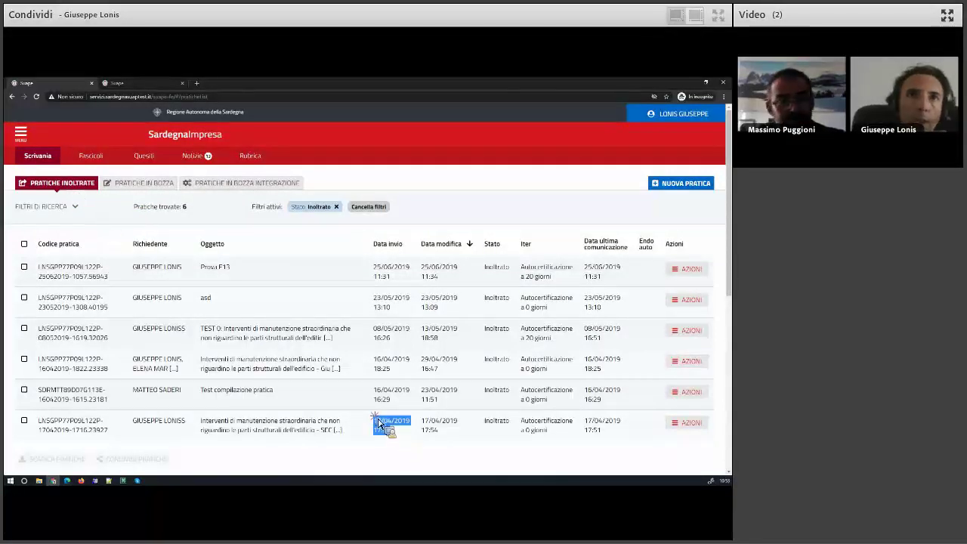
pyautogui.click(689, 424)
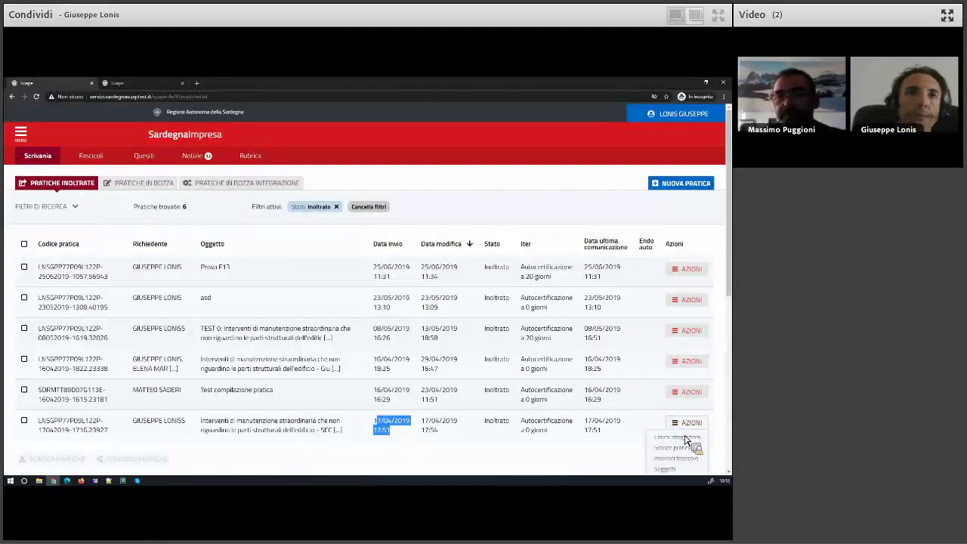
pyautogui.click(686, 446)
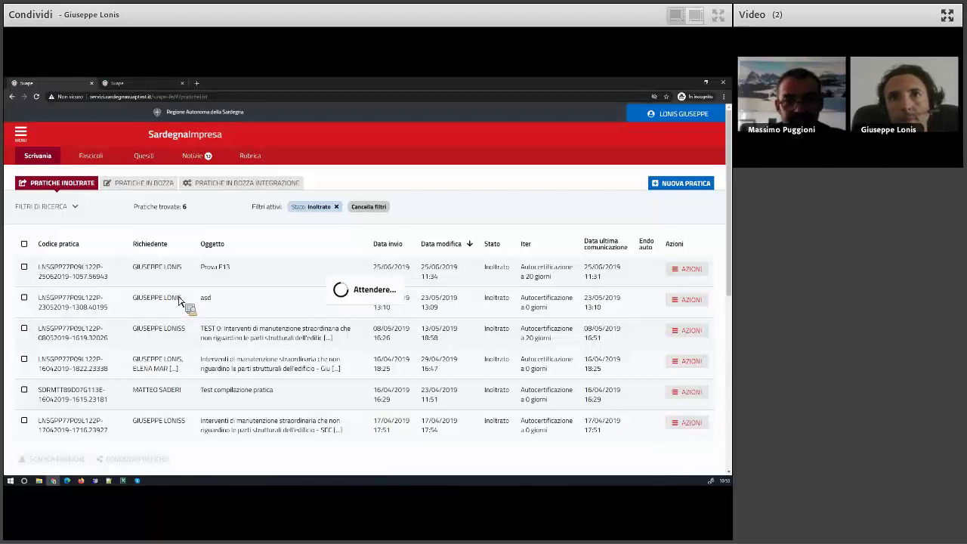
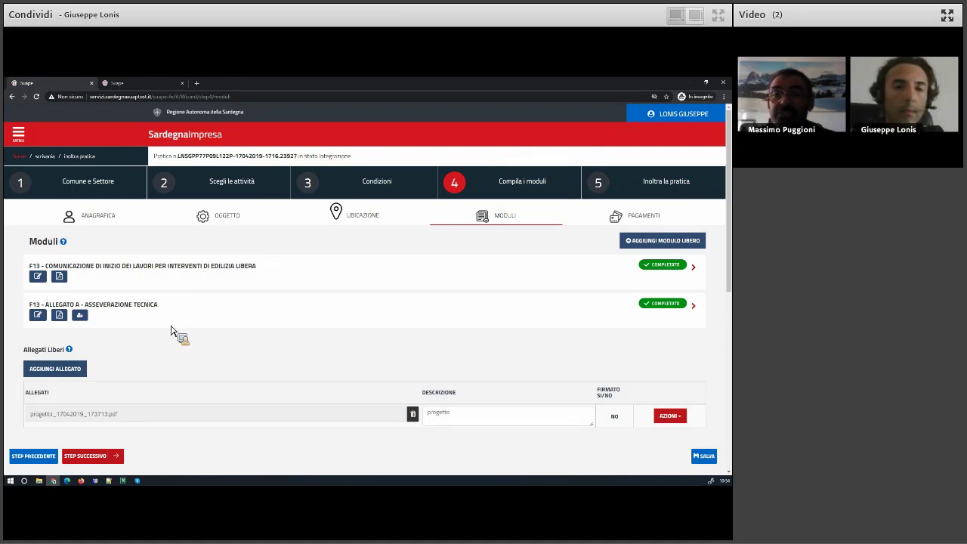
# From the Scrivania list, view the Prova F13 practice's modules, then return to Pratiche inoltrate.
pyautogui.click(46, 156)
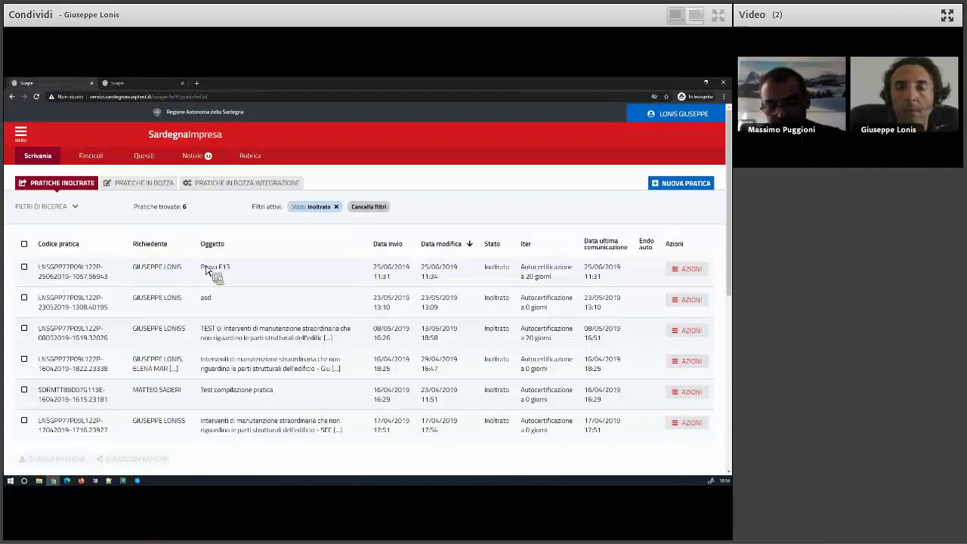
pyautogui.click(690, 270)
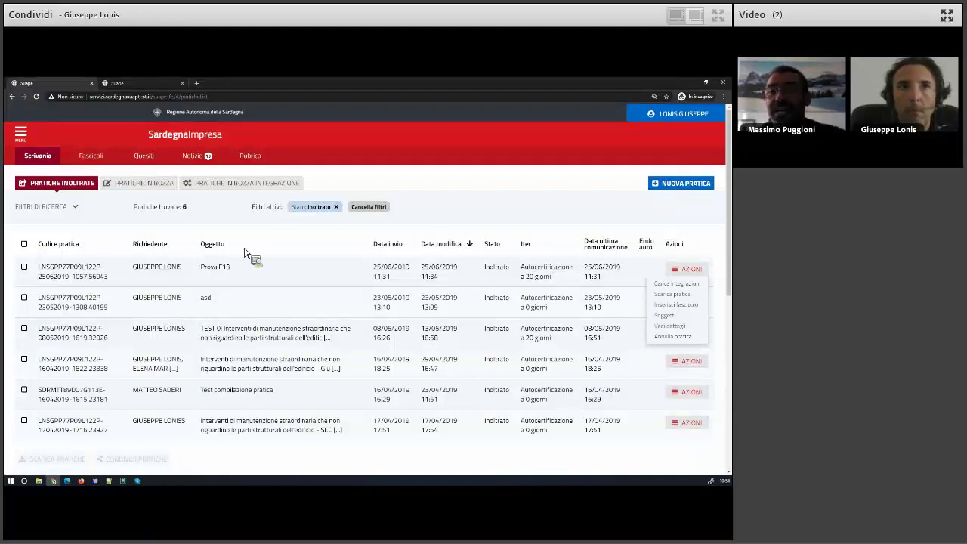
pyautogui.click(671, 328)
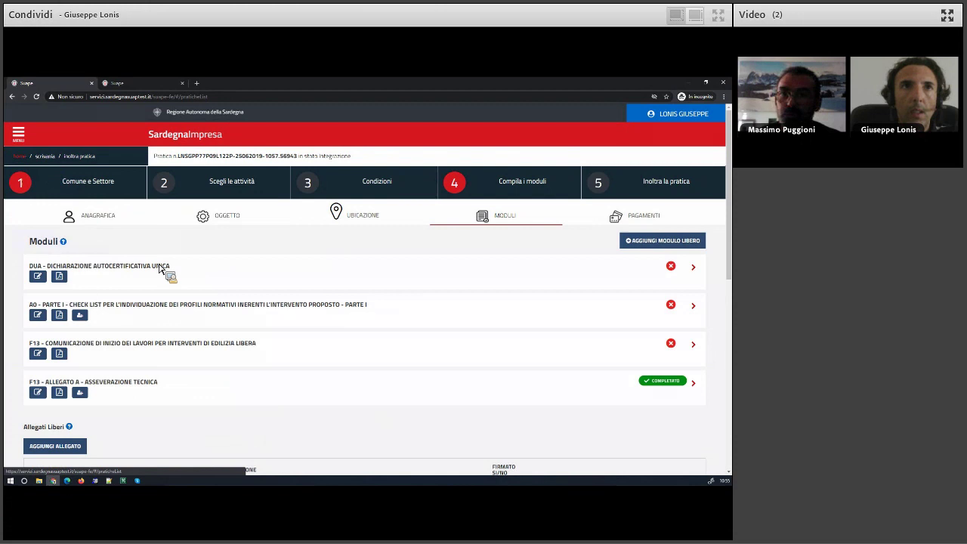
pyautogui.hotkey('alt', 'Left')
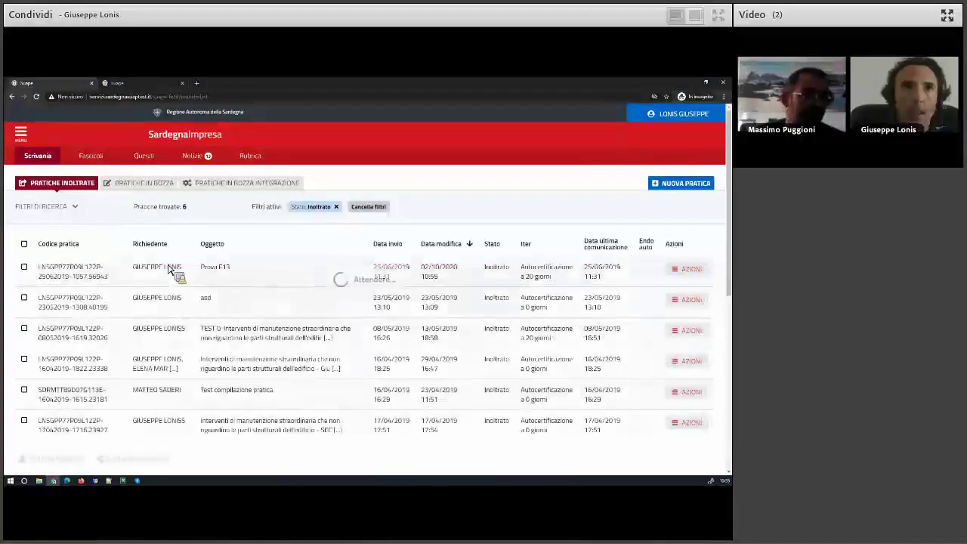
# Clear the Stato: Inoltrato filter, show Pratiche in bozza, and edit the Test straordinario draft.
pyautogui.click(337, 208)
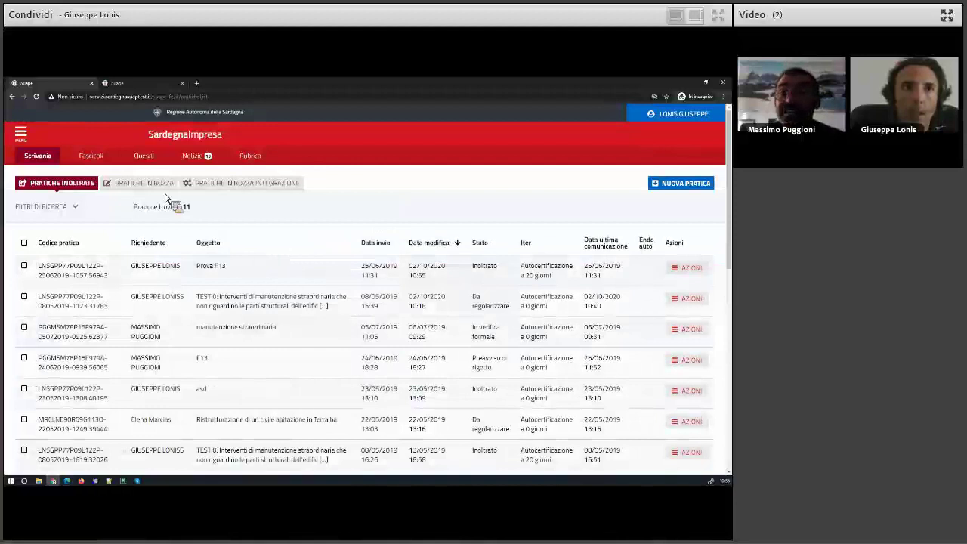
pyautogui.click(160, 186)
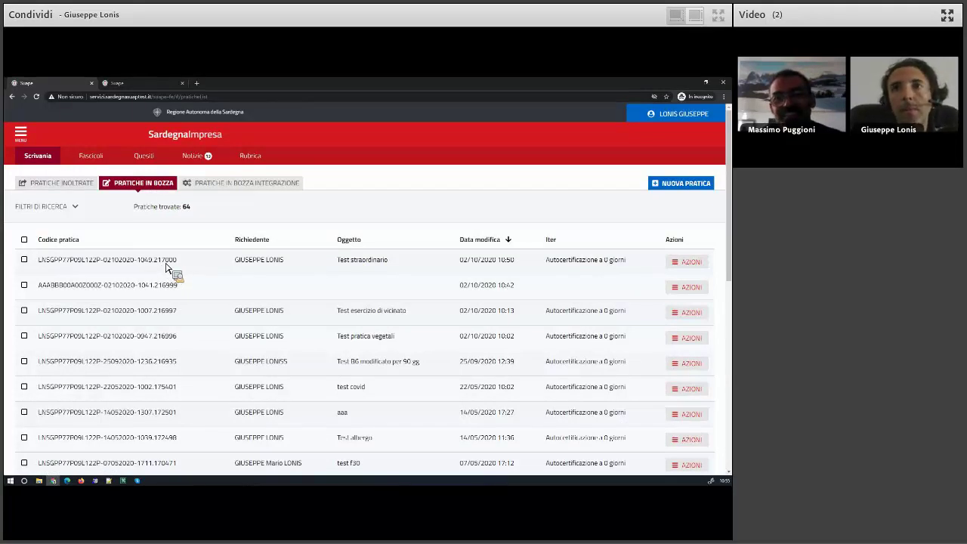
pyautogui.click(689, 263)
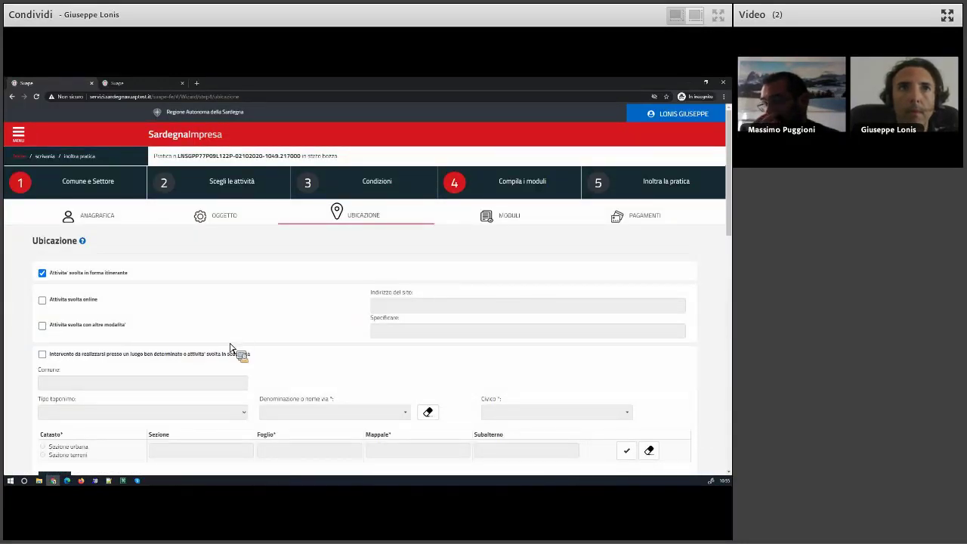
# Step back to the Condizioni page and answer Cond-83 with its first option.
pyautogui.scroll(-10, 237, 346)
pyautogui.click(44, 368)
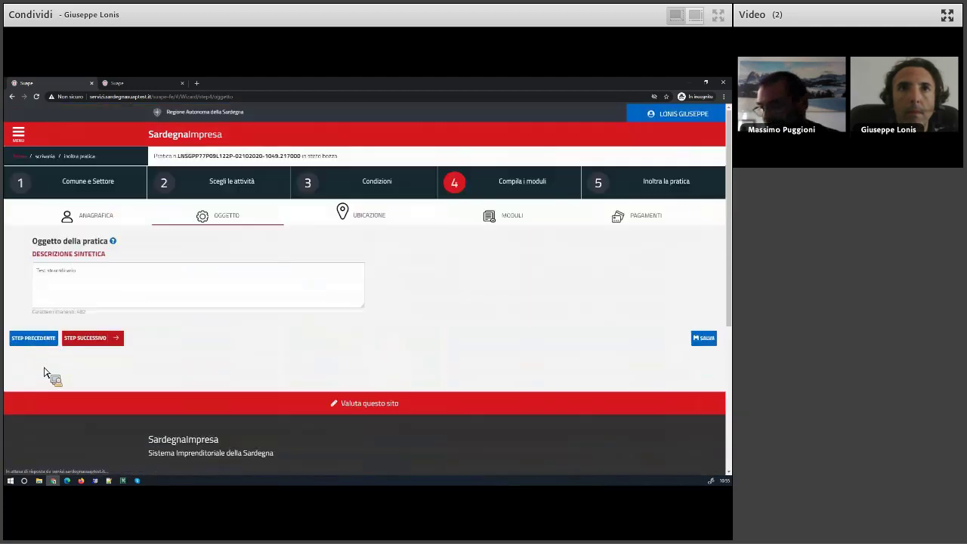
pyautogui.click(45, 346)
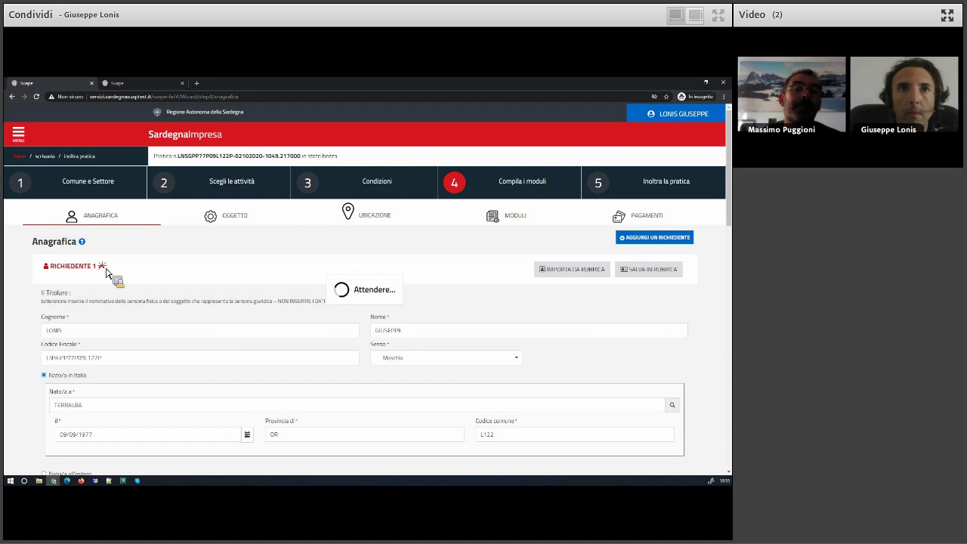
pyautogui.click(43, 310)
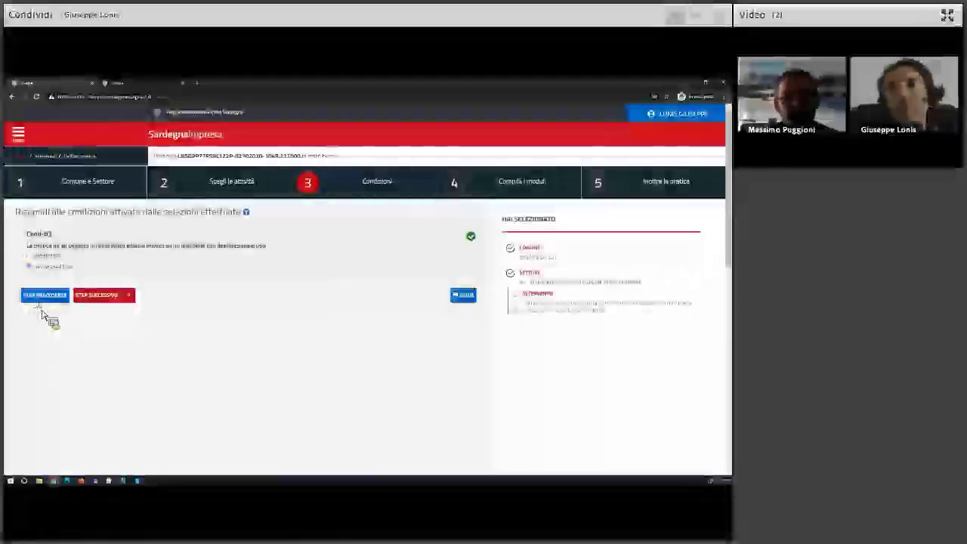
pyautogui.click(45, 257)
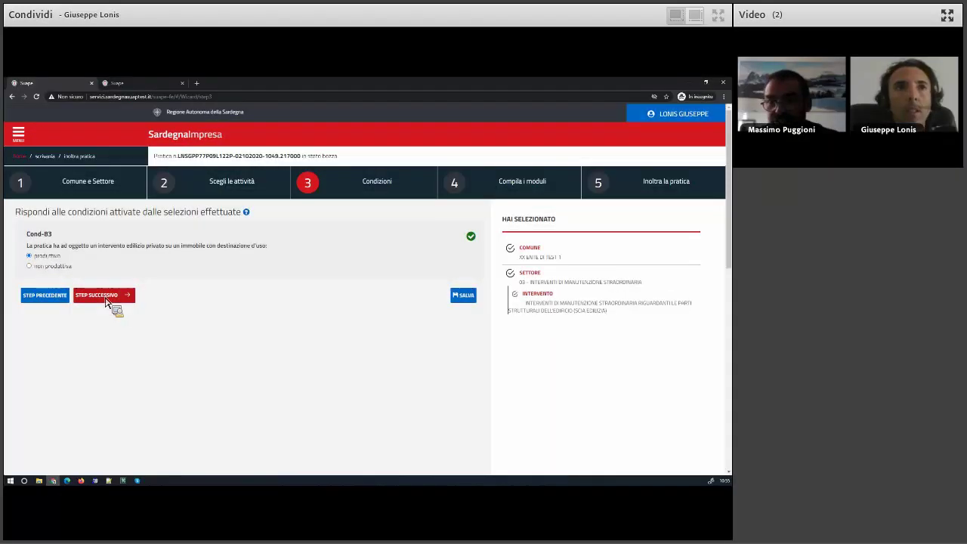
# Save Condizioni, Anagrafica, Oggetto and Ubicazione in turn, advancing to the Moduli section.
pyautogui.click(106, 298)
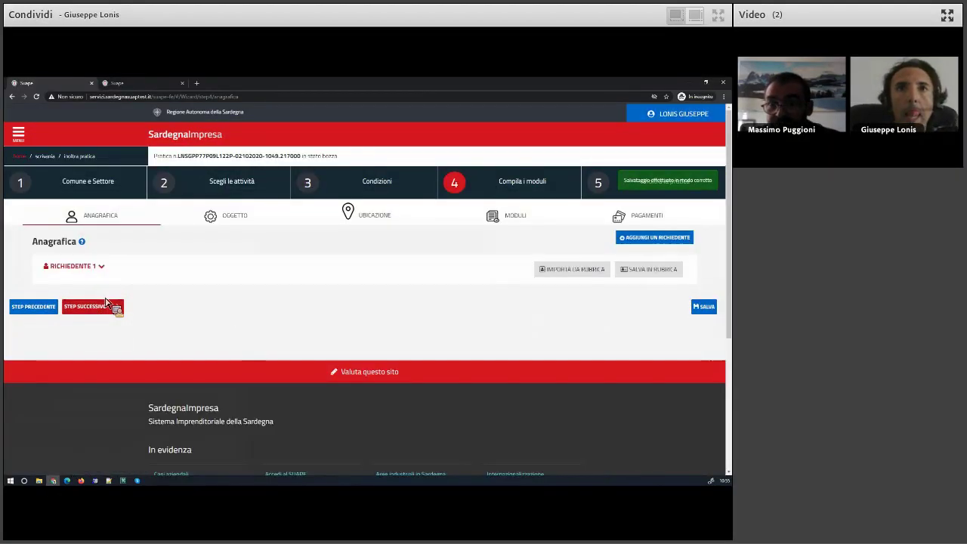
pyautogui.click(98, 310)
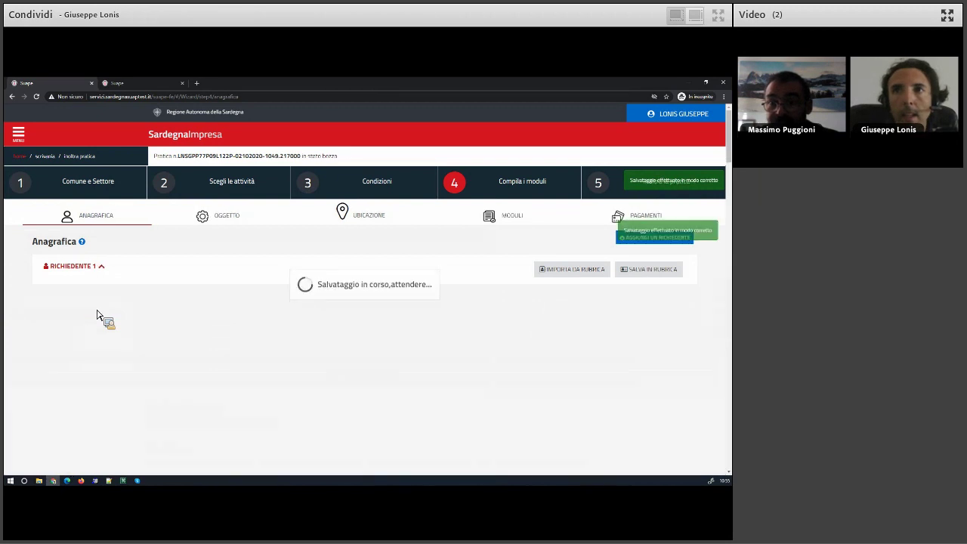
pyautogui.click(92, 340)
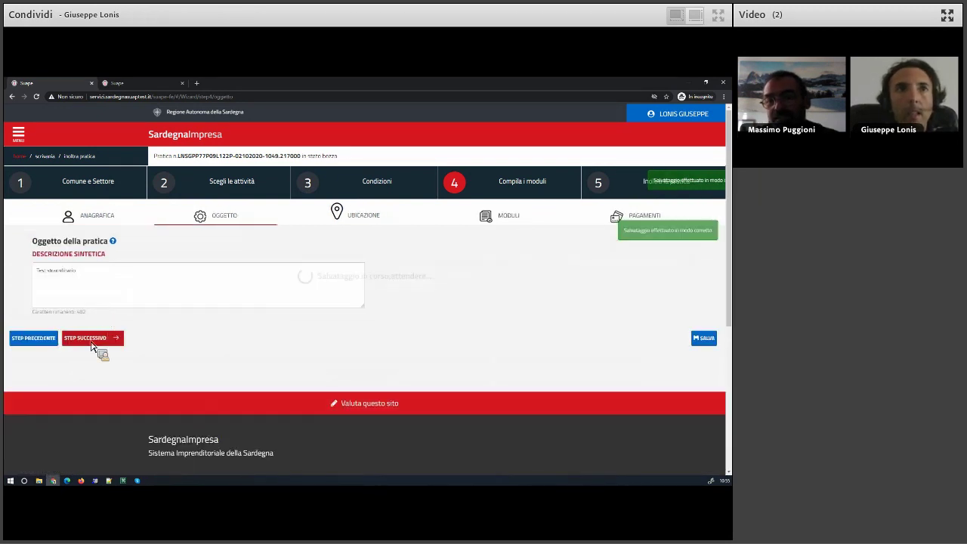
pyautogui.scroll(-3, 23, 353)
pyautogui.scroll(-10, 16, 348)
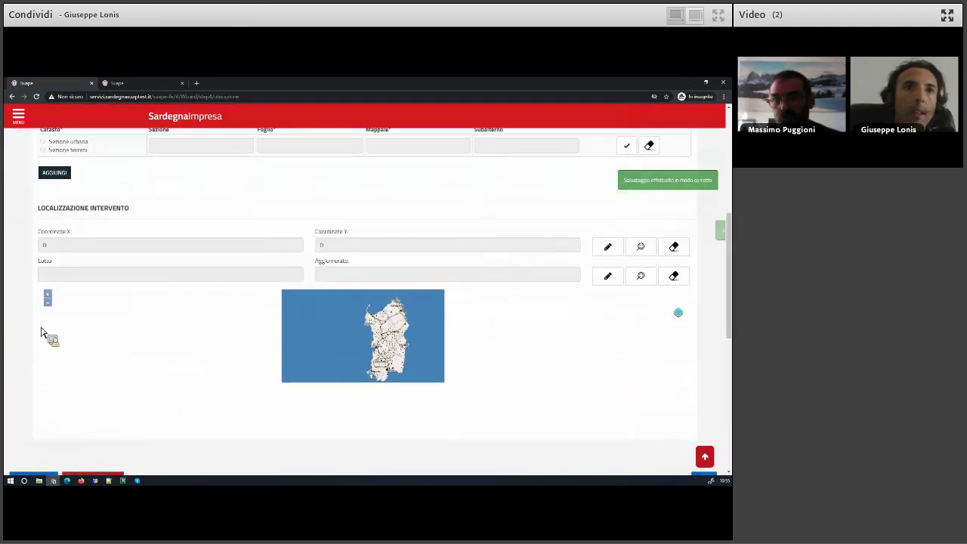
pyautogui.click(97, 294)
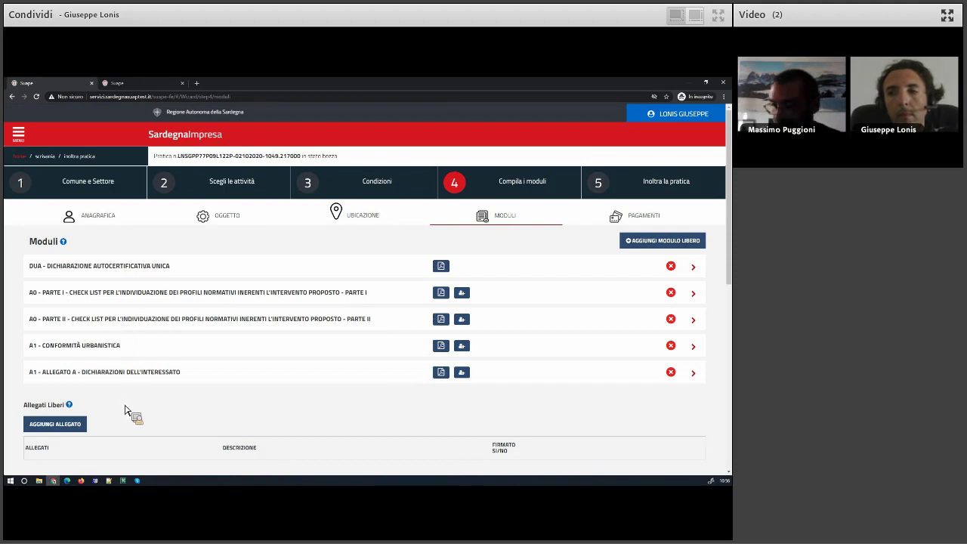
# Scroll through the DUA, A0 and A1 forms, then step back out of the Moduli page.
pyautogui.scroll(-3, 126, 410)
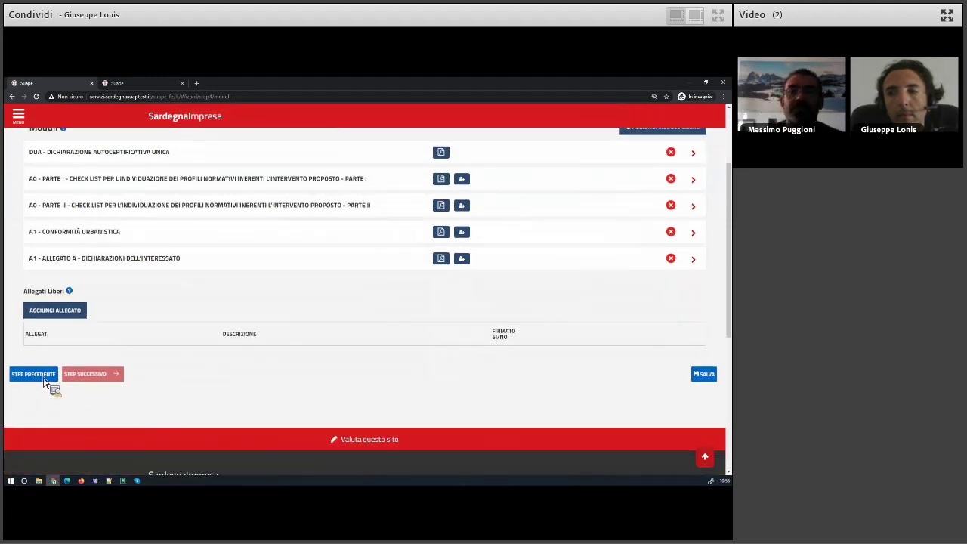
pyautogui.click(33, 374)
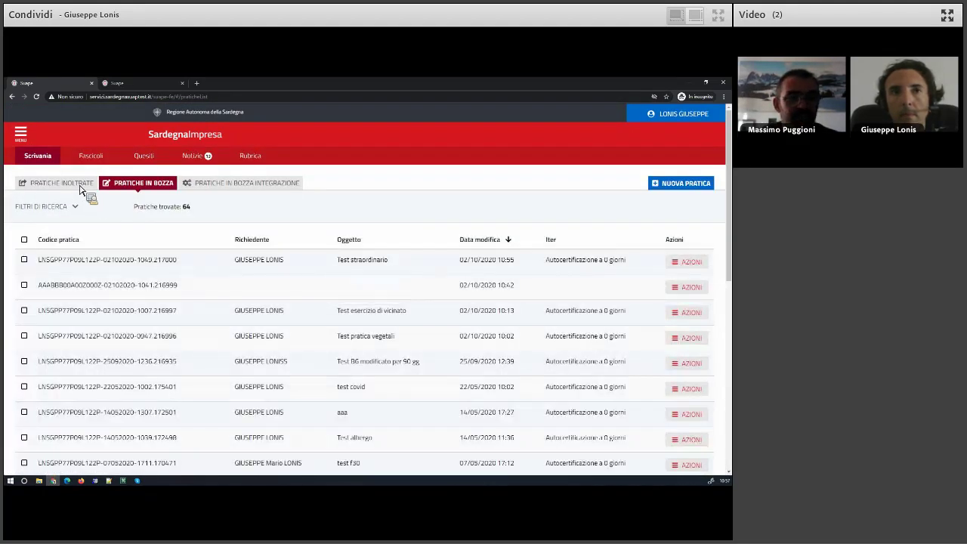
# Switch to Pratiche inoltrate and open the second forwarded practice's details.
pyautogui.click(85, 187)
pyautogui.click(703, 270)
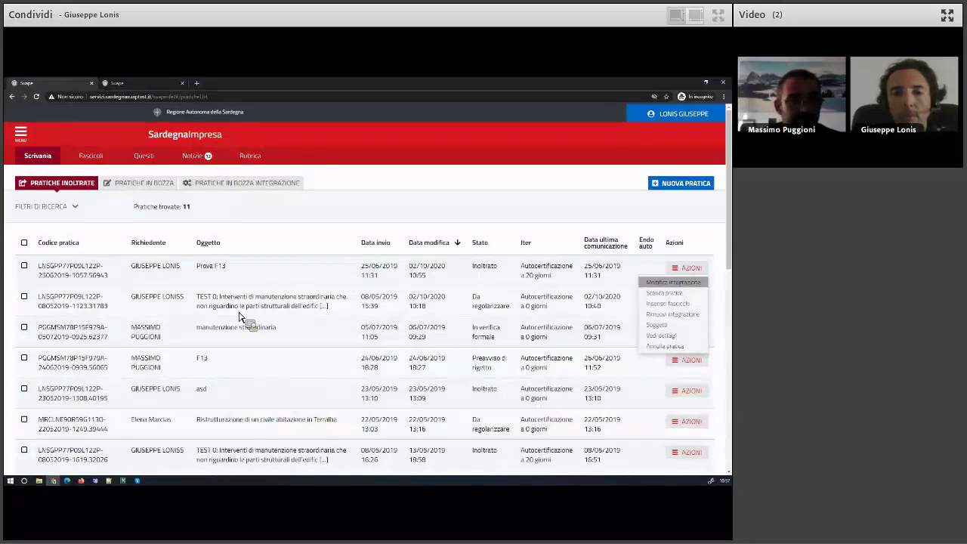
pyautogui.click(615, 302)
pyautogui.click(688, 298)
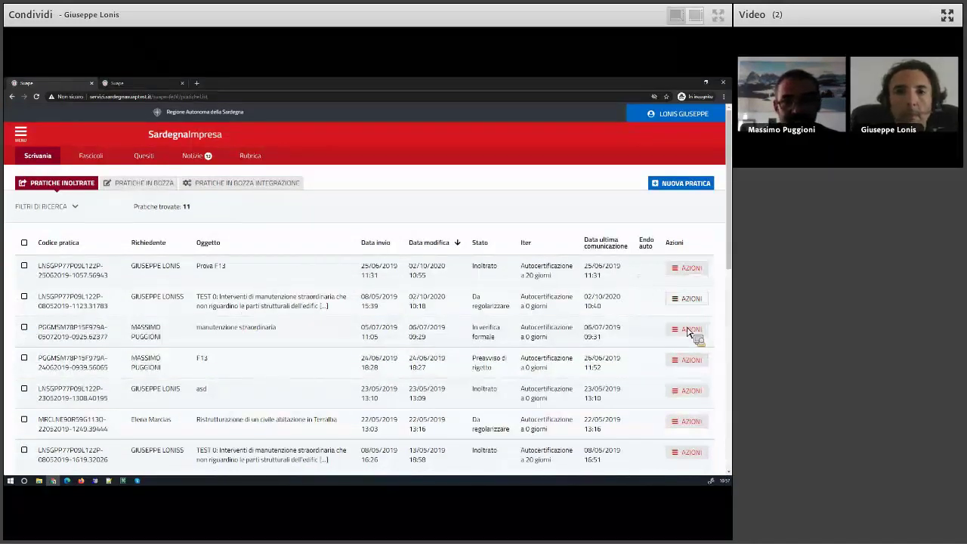
pyautogui.click(672, 368)
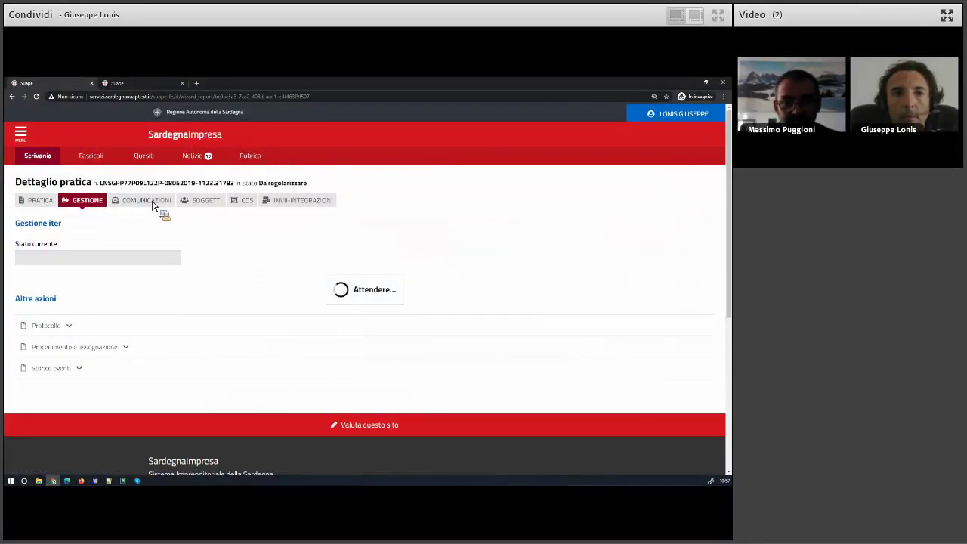
# Show the practice's communications and list all attachments of the second communication.
pyautogui.click(152, 204)
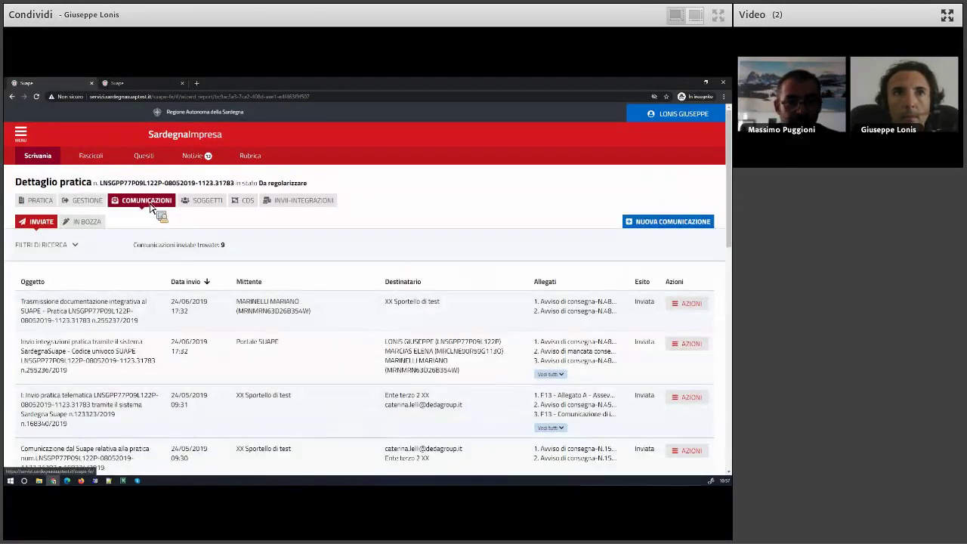
pyautogui.click(698, 346)
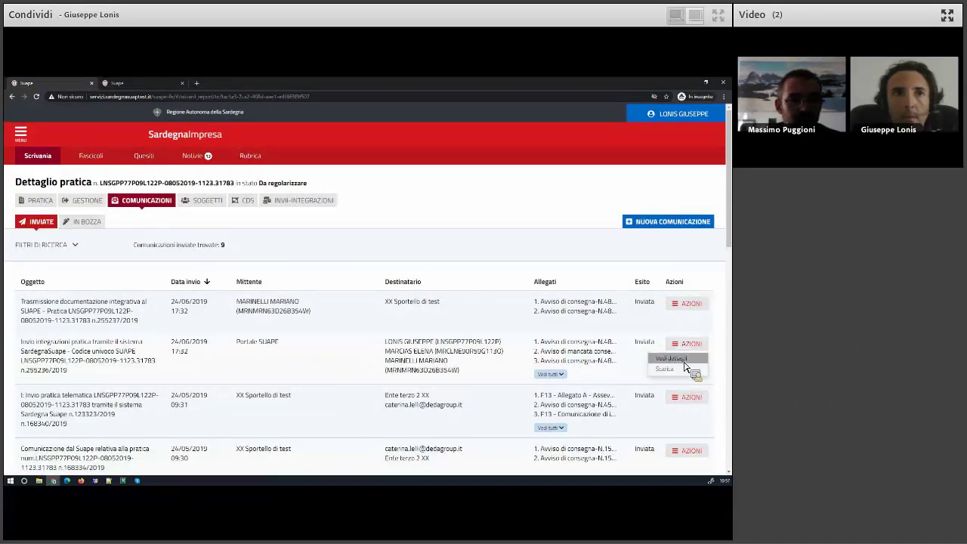
pyautogui.click(563, 375)
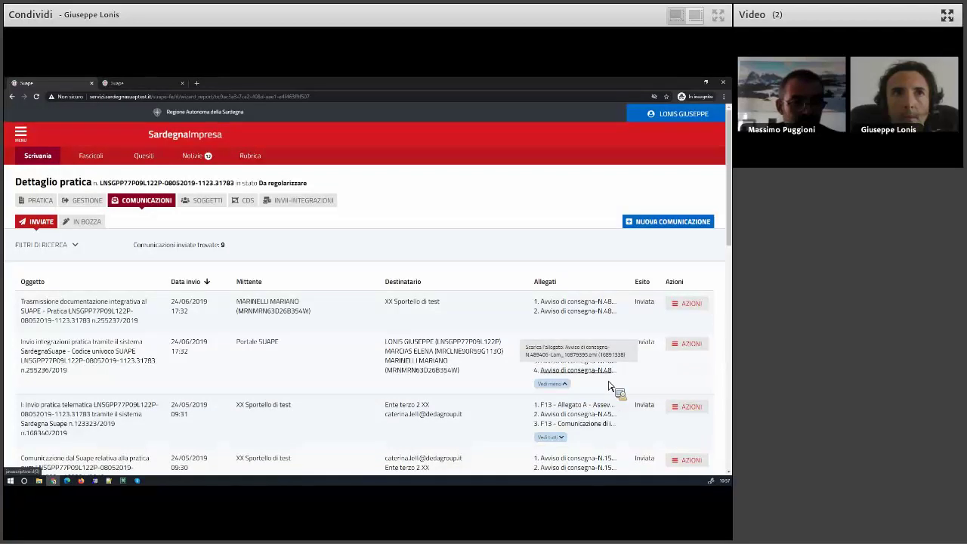
pyautogui.scroll(-1, 610, 391)
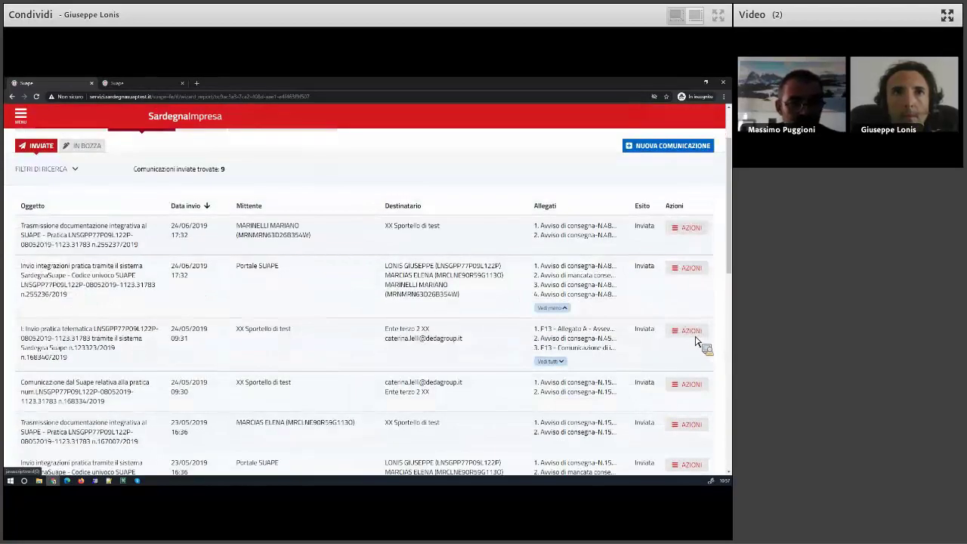
# Try downloading communication attachments, closing each Attenzione download error with Chiudi.
pyautogui.click(692, 333)
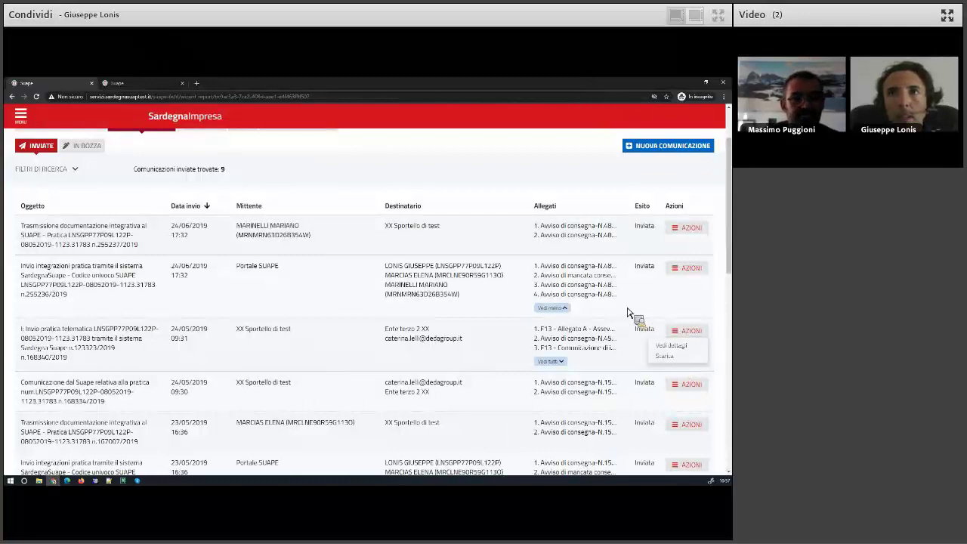
pyautogui.click(612, 353)
pyautogui.click(468, 326)
pyautogui.scroll(-1, 699, 253)
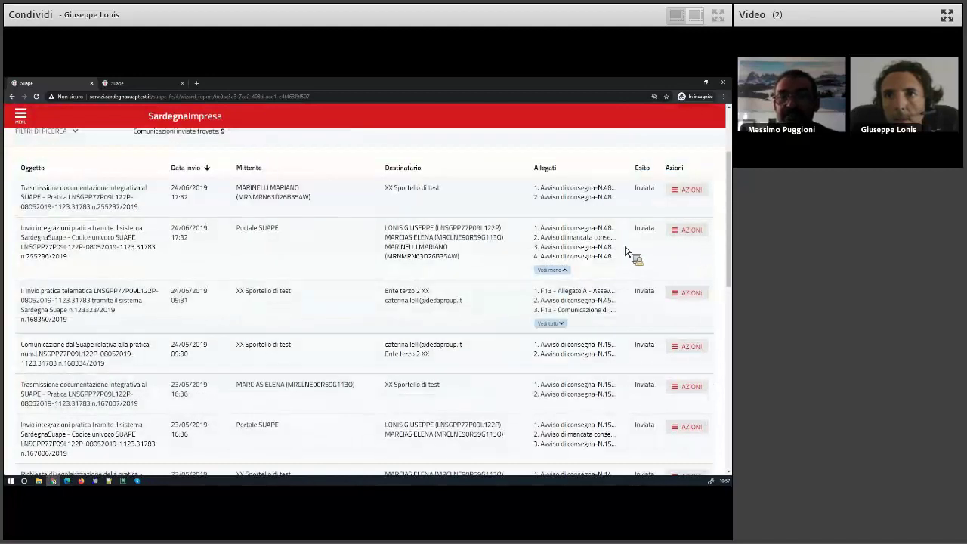
pyautogui.click(612, 346)
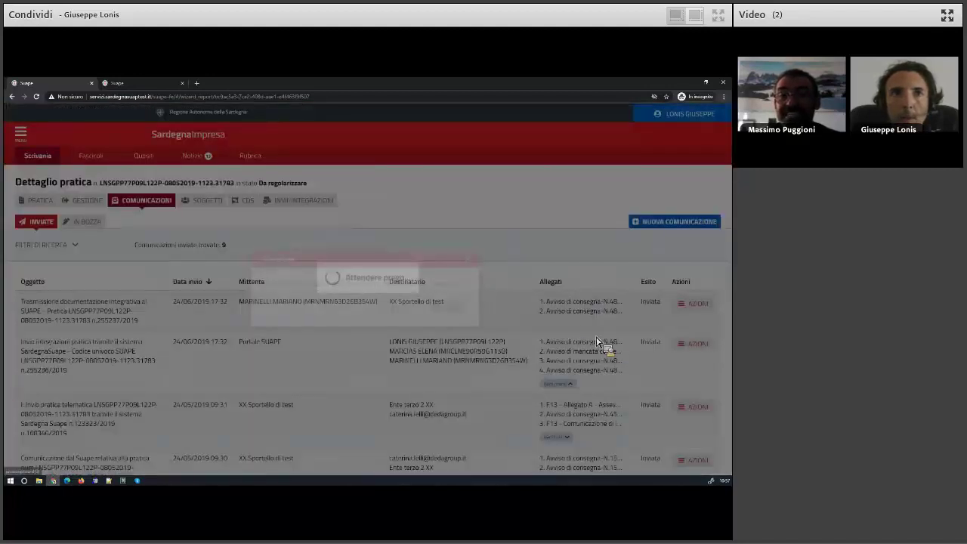
pyautogui.click(453, 321)
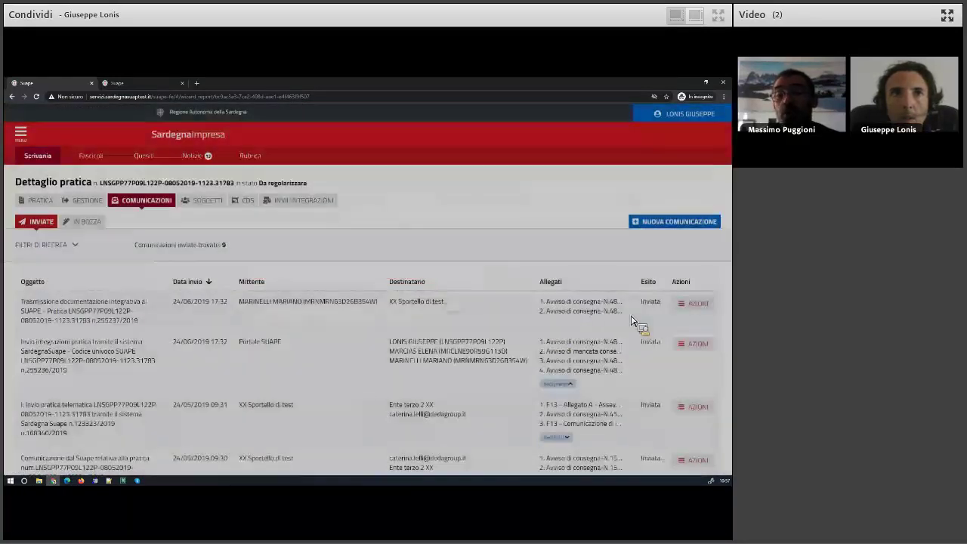
pyautogui.moveTo(588, 310); pyautogui.dragTo(255, 267)
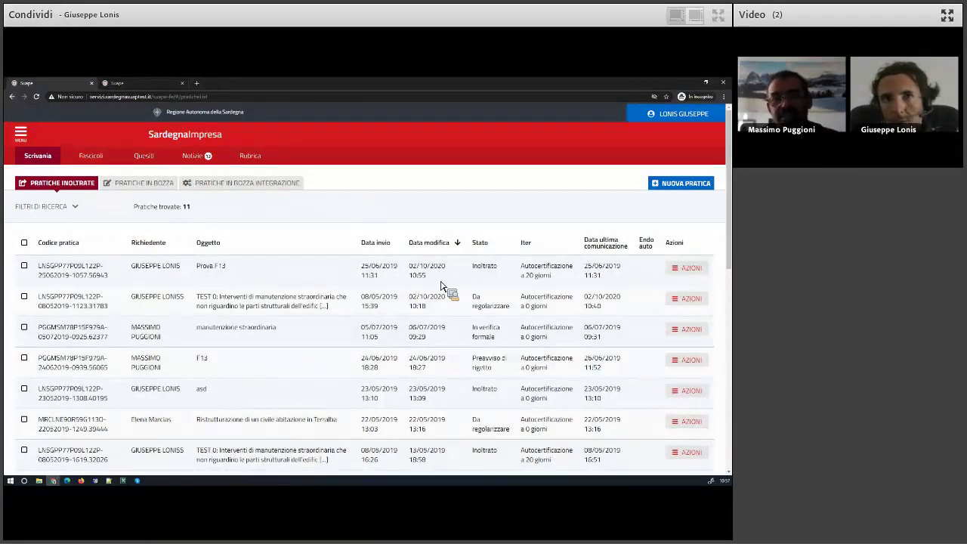
pyautogui.tripleClick(406, 269)
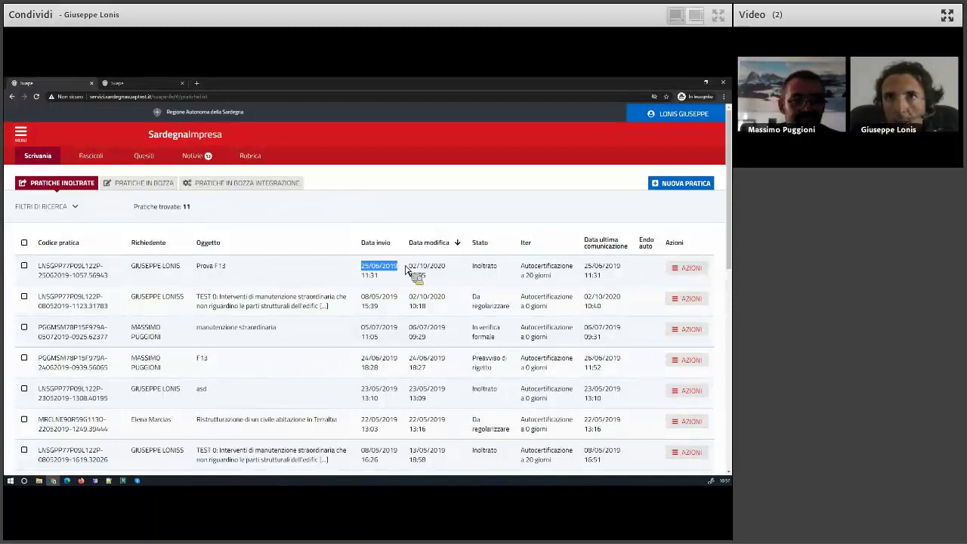
pyautogui.click(689, 272)
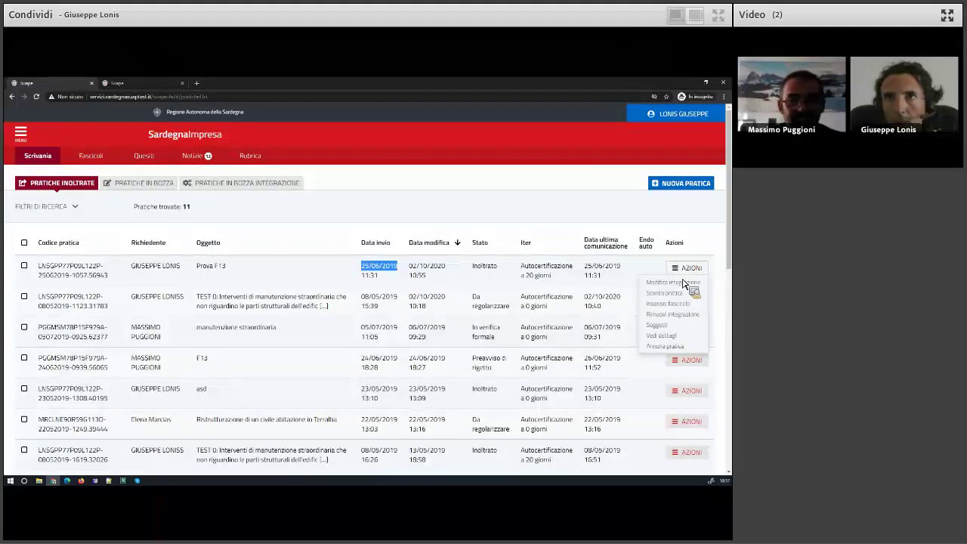
pyautogui.click(663, 337)
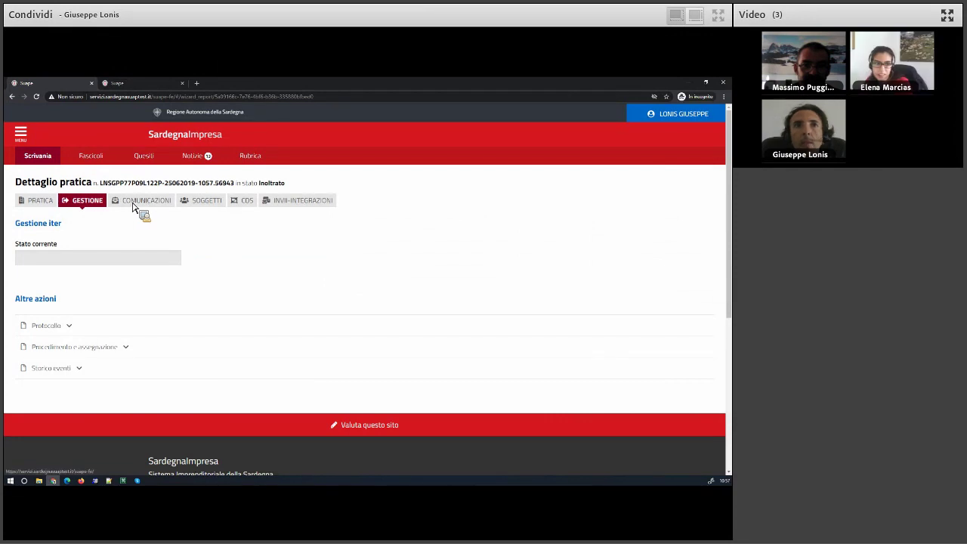
pyautogui.click(134, 204)
pyautogui.click(38, 156)
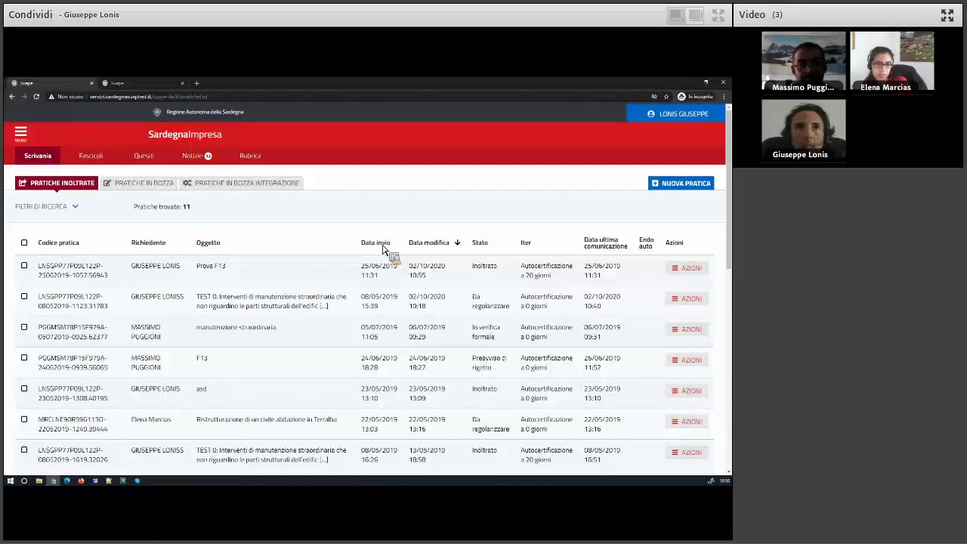
# Log out and log back in as Operatore Struttura SUAPE on the first sportello.
pyautogui.click(680, 115)
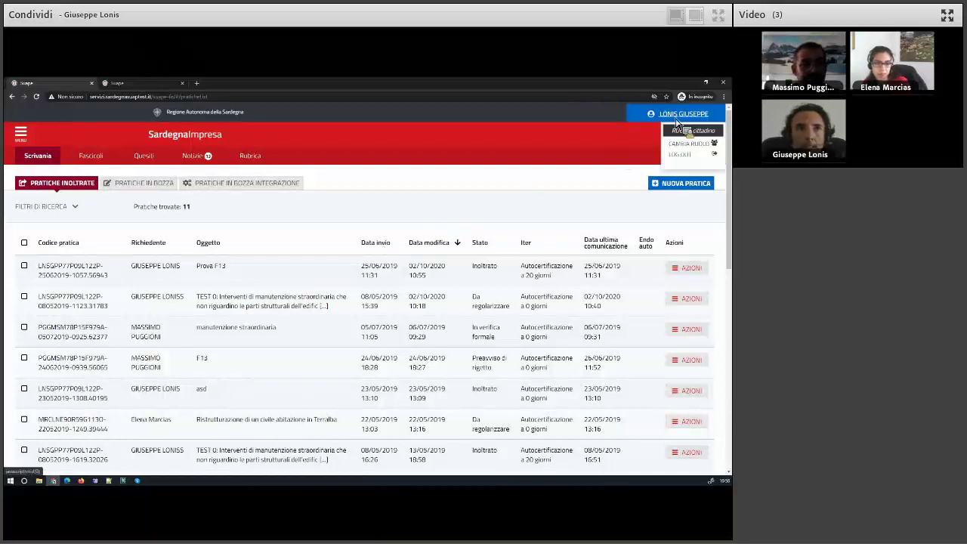
pyautogui.click(680, 154)
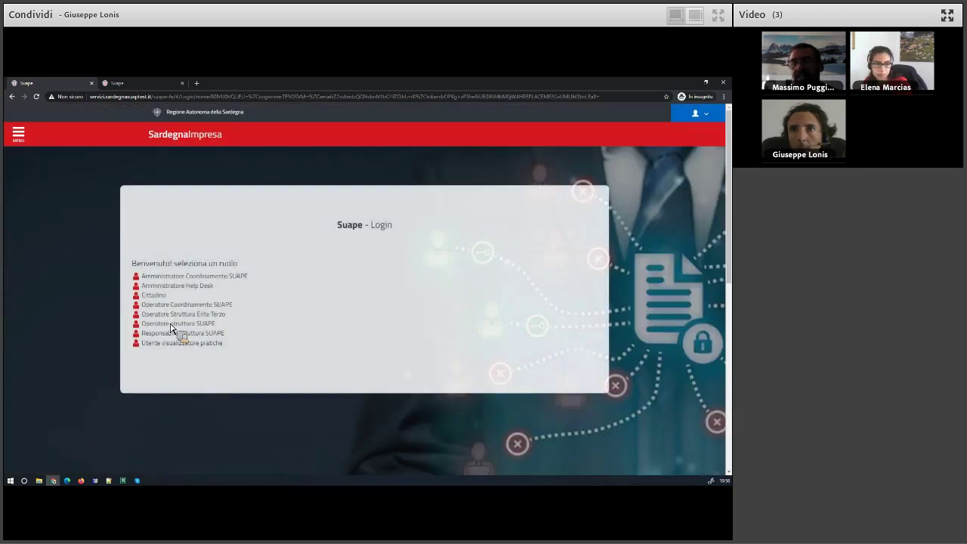
pyautogui.click(172, 325)
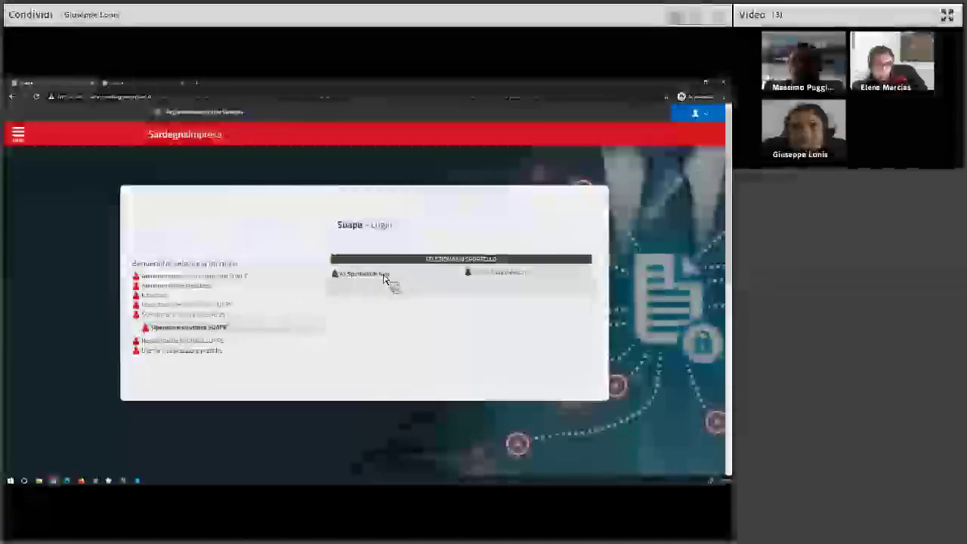
pyautogui.click(384, 278)
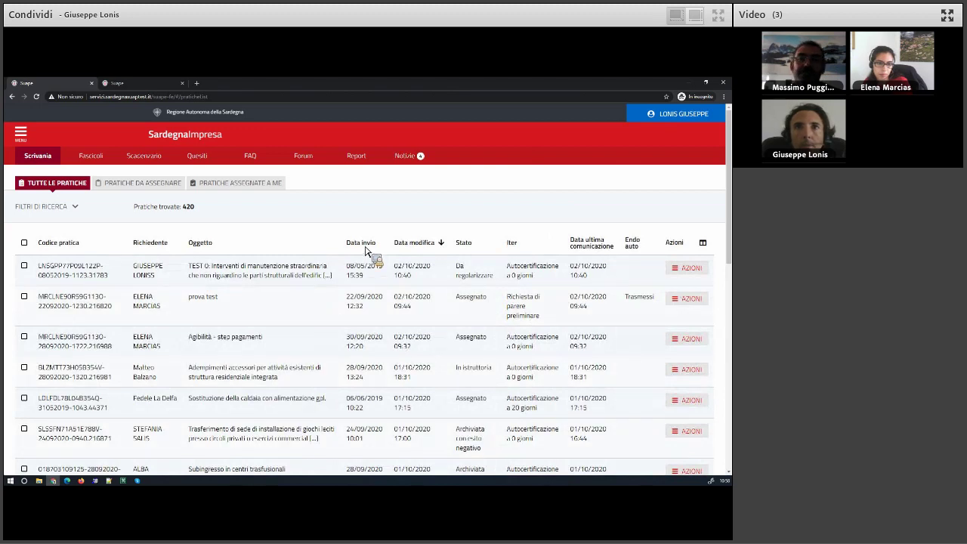
# Sort by Data invio newest first and view the Agibilità - step pagamenti practice's details.
pyautogui.click(361, 243)
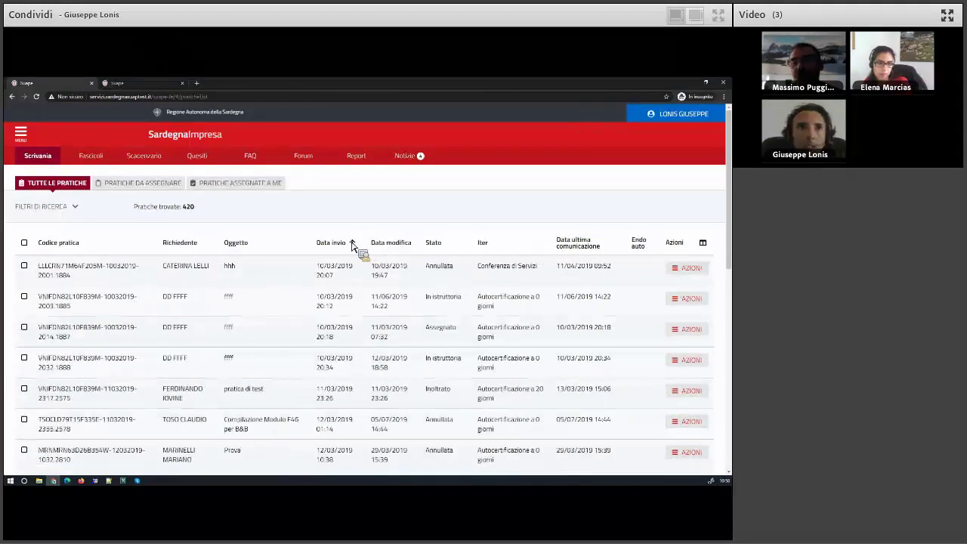
pyautogui.click(352, 244)
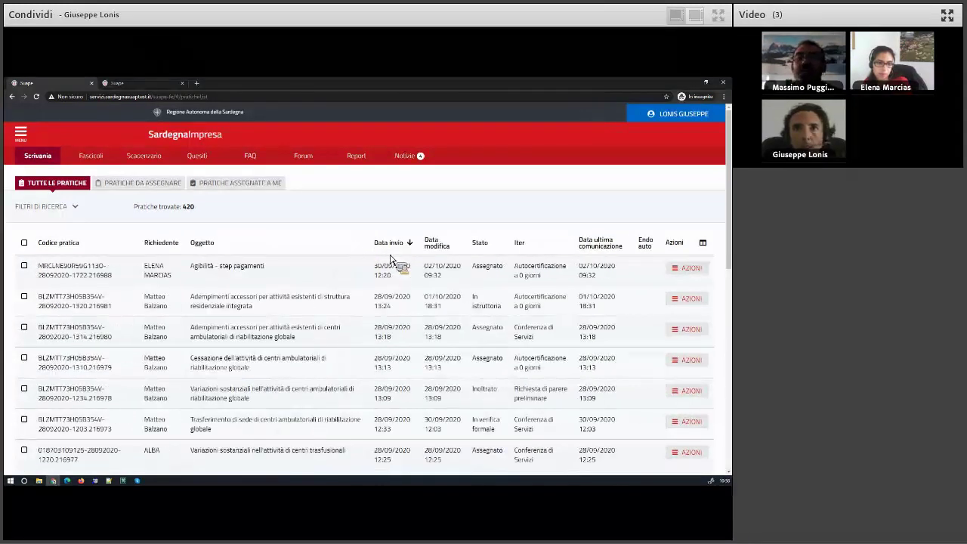
pyautogui.click(693, 270)
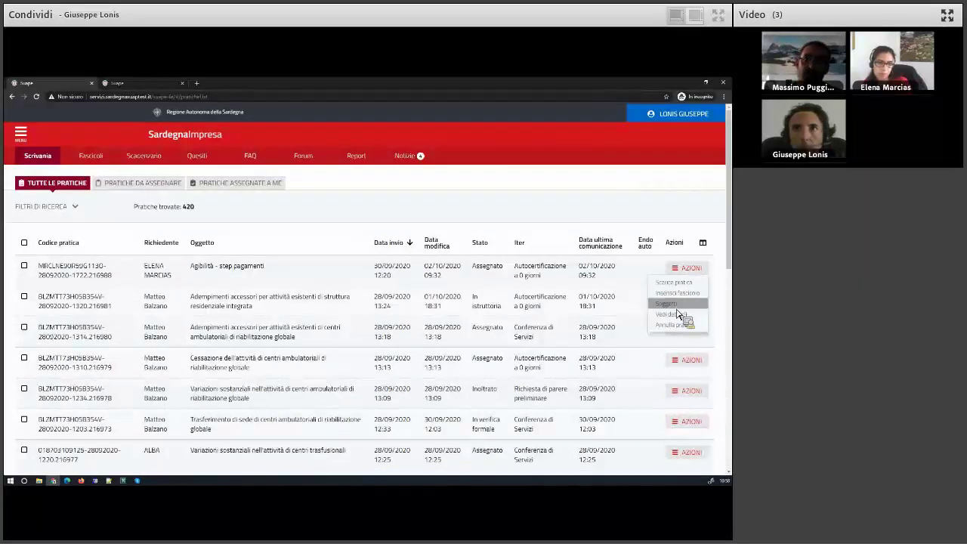
pyautogui.click(666, 314)
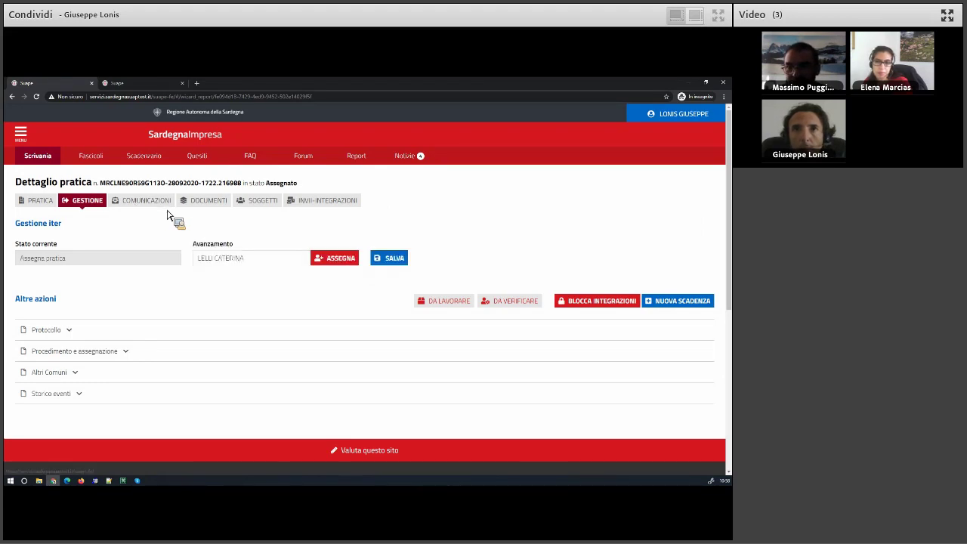
# Download an Avviso di consegna .eml attachment and keep it despite Chrome's warning.
pyautogui.scroll(-1, 559, 370)
pyautogui.click(561, 364)
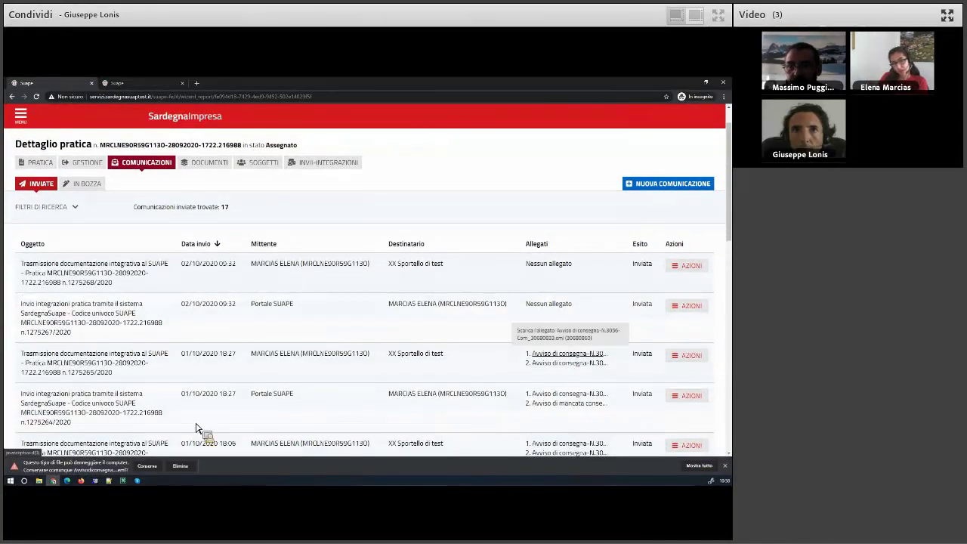
pyautogui.click(155, 462)
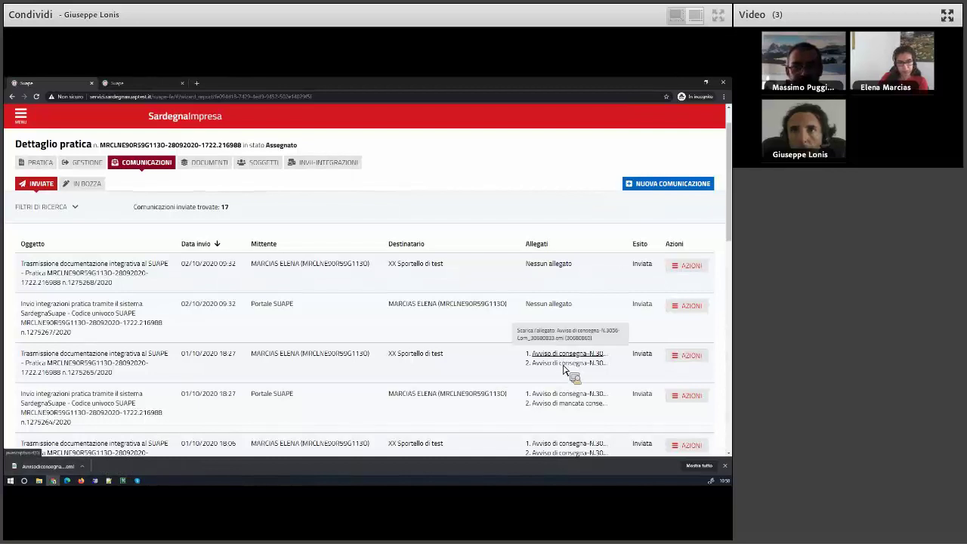
pyautogui.scroll(-1, 563, 363)
pyautogui.scroll(-1, 563, 363)
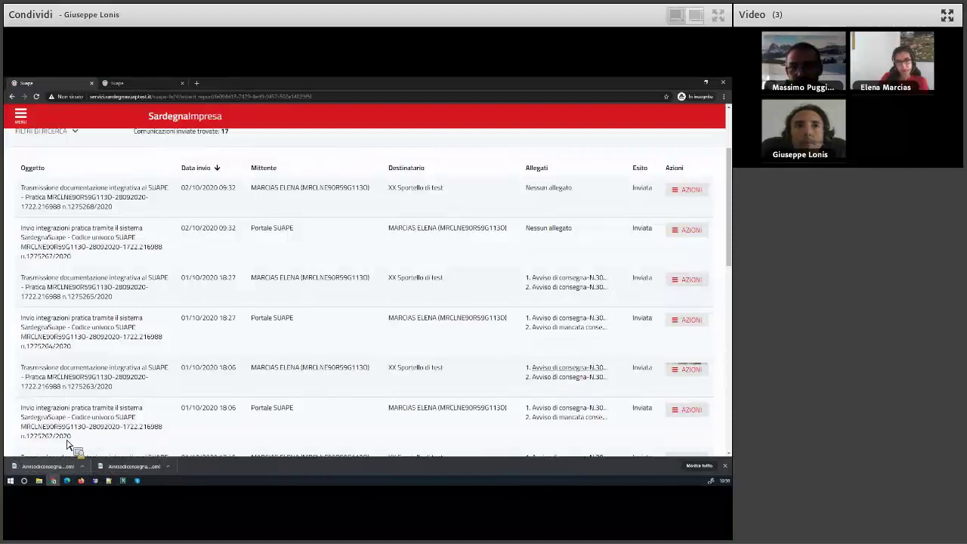
# Show the .eml download in its folder, select and delete all files in Downloads, then close Explorer.
pyautogui.click(83, 466)
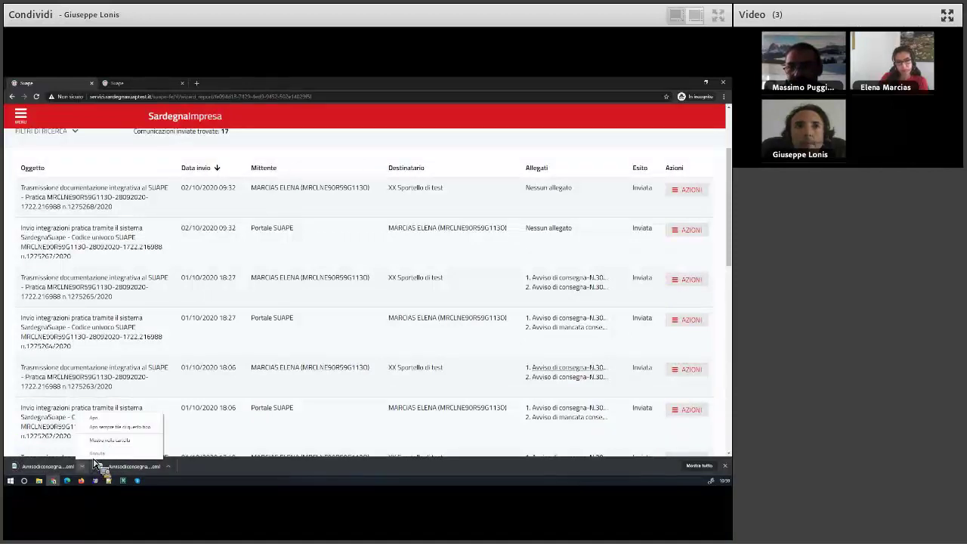
pyautogui.click(114, 449)
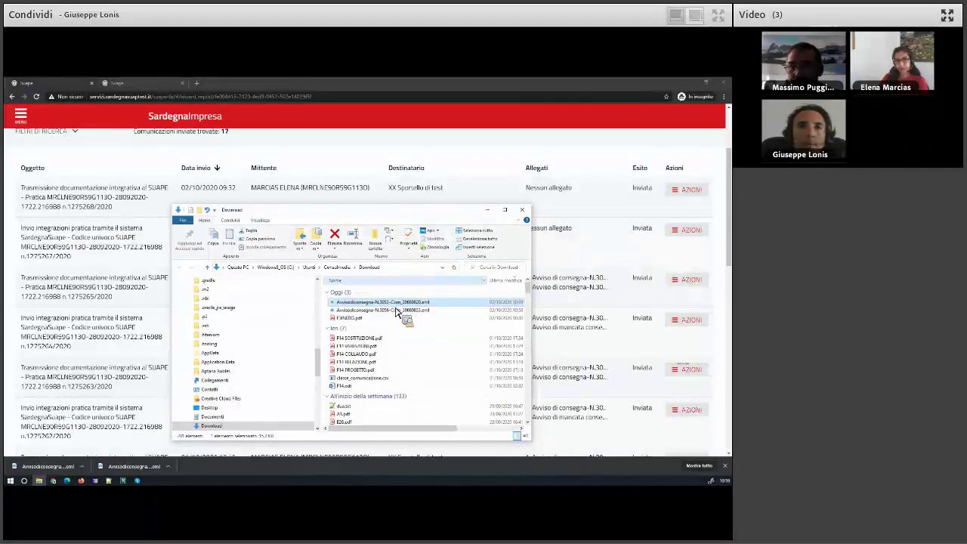
pyautogui.moveTo(397, 312); pyautogui.dragTo(408, 373)
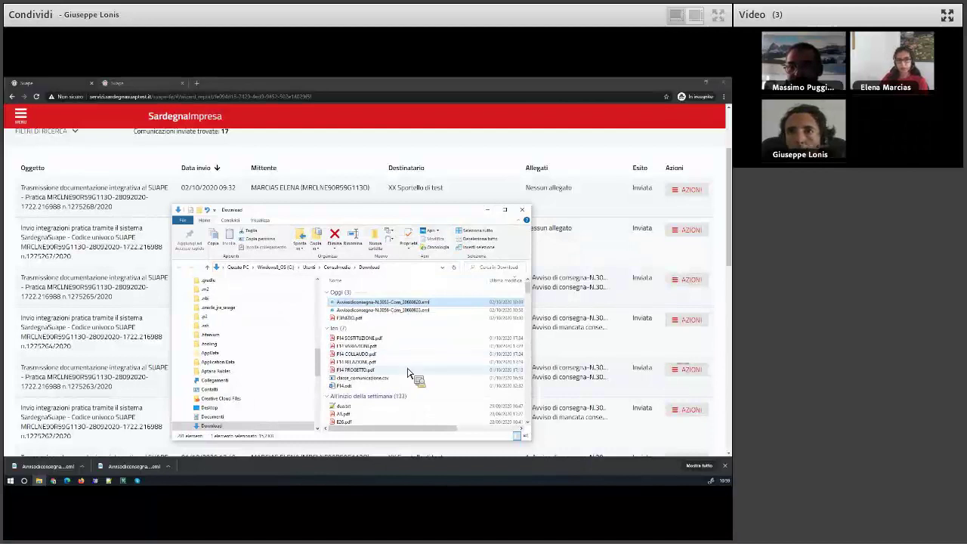
pyautogui.hotkey('ctrl', 'a')
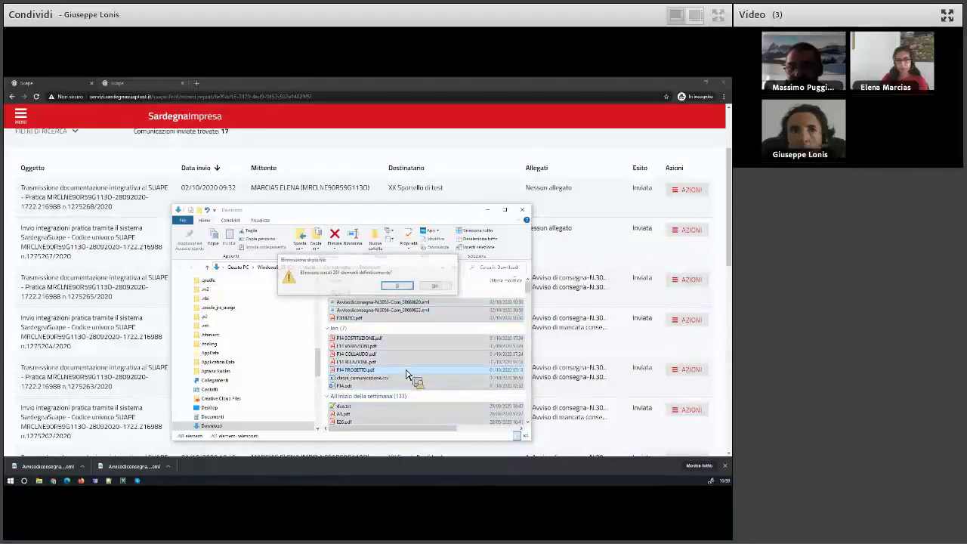
pyautogui.click(521, 209)
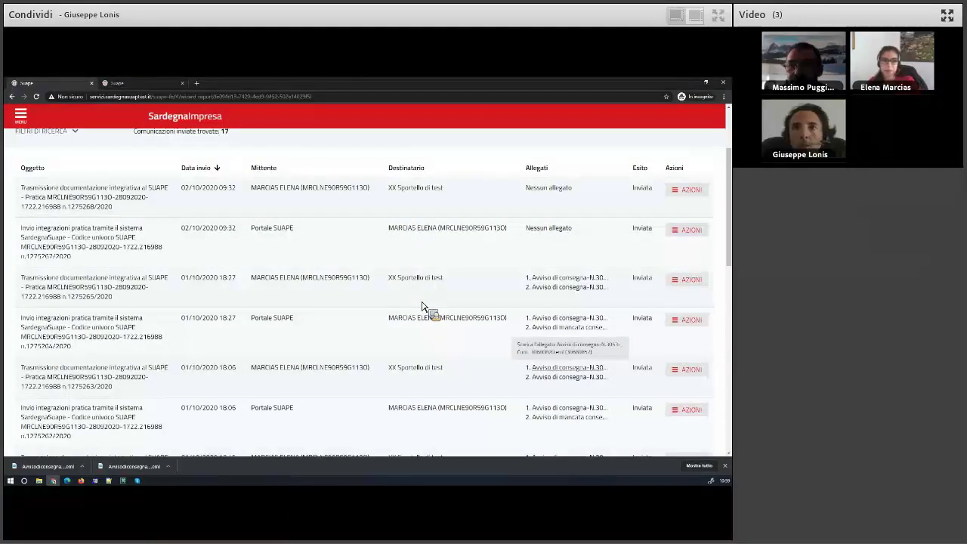
# View the details of the last listed communication and its attached files' options.
pyautogui.scroll(1, 422, 306)
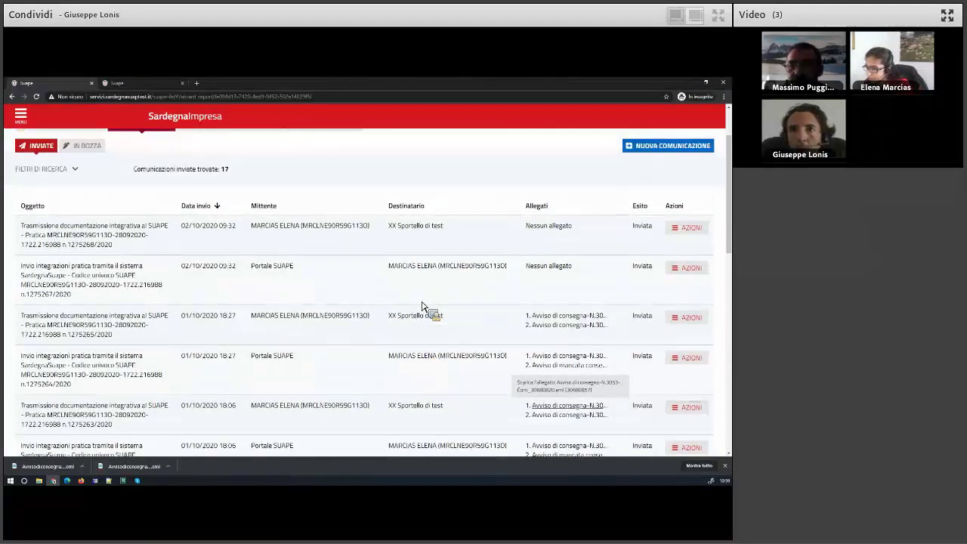
pyautogui.scroll(-5, 422, 306)
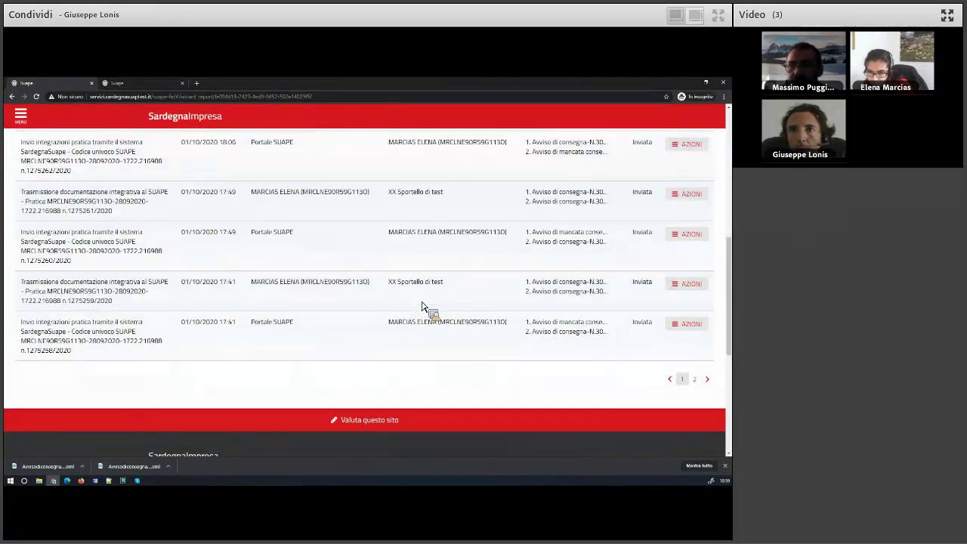
pyautogui.click(699, 325)
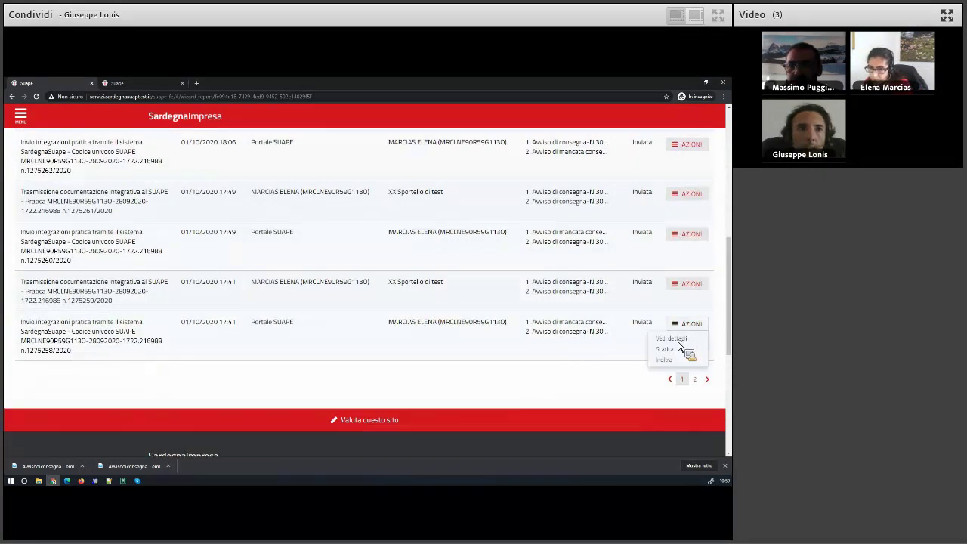
pyautogui.click(663, 339)
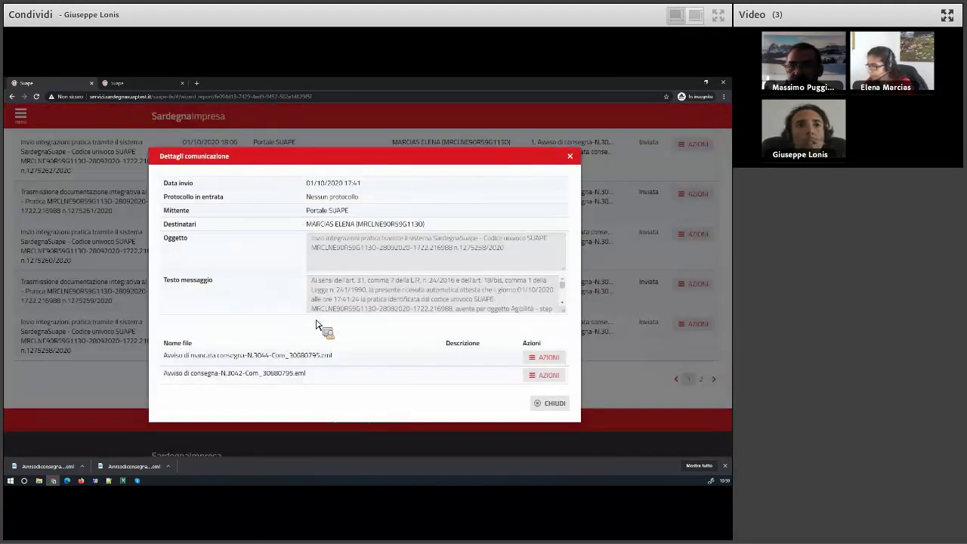
pyautogui.click(545, 363)
pyautogui.click(513, 385)
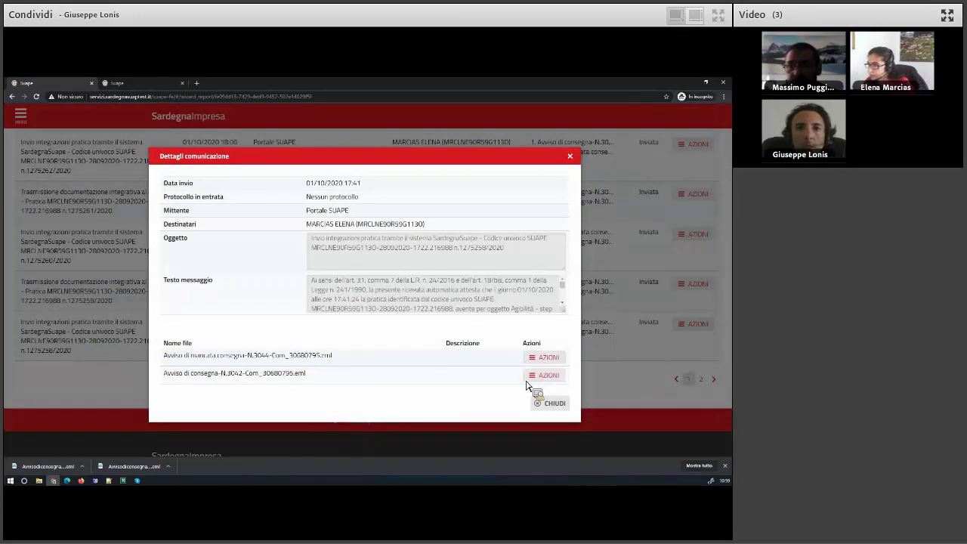
pyautogui.click(543, 376)
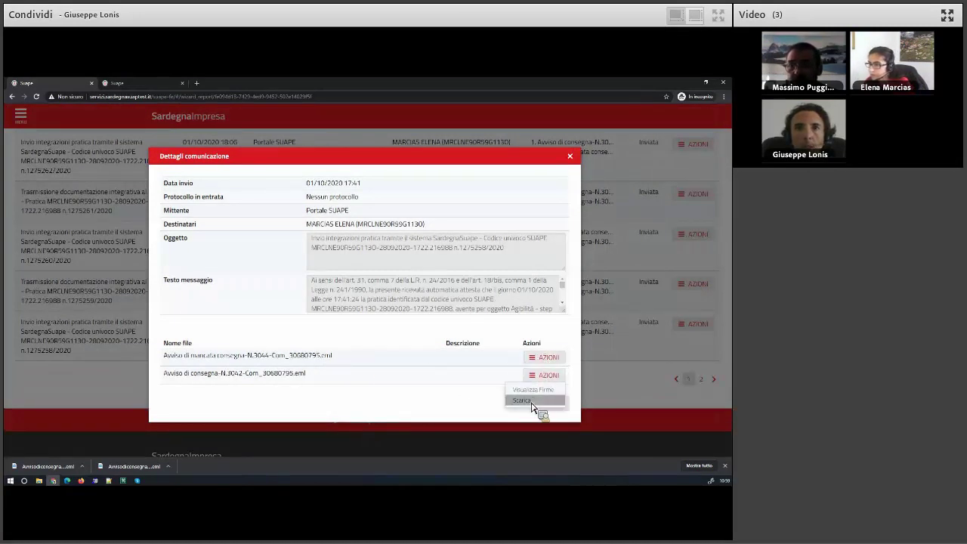
# Close Dettagli comunicazione and scroll back to the top of the communications list.
pyautogui.click(521, 401)
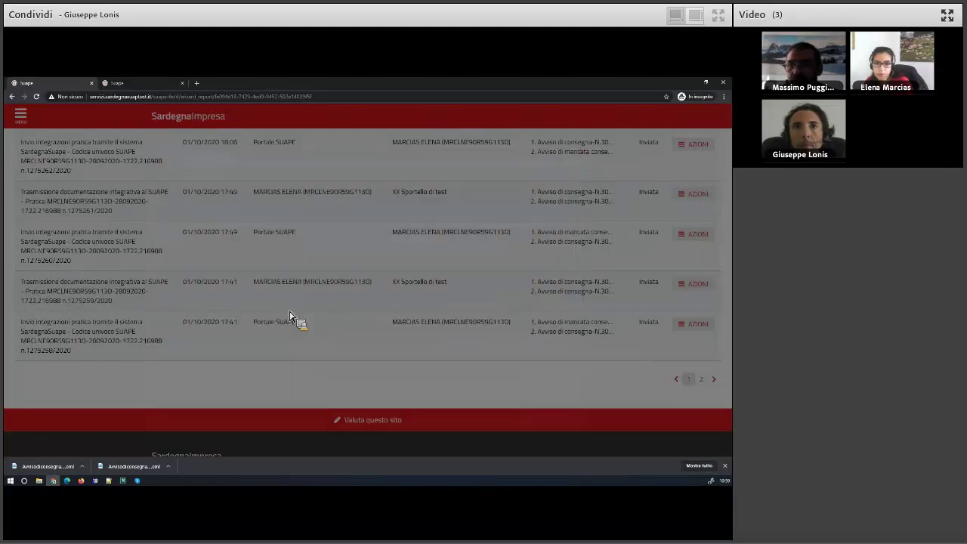
pyautogui.scroll(6, 289, 316)
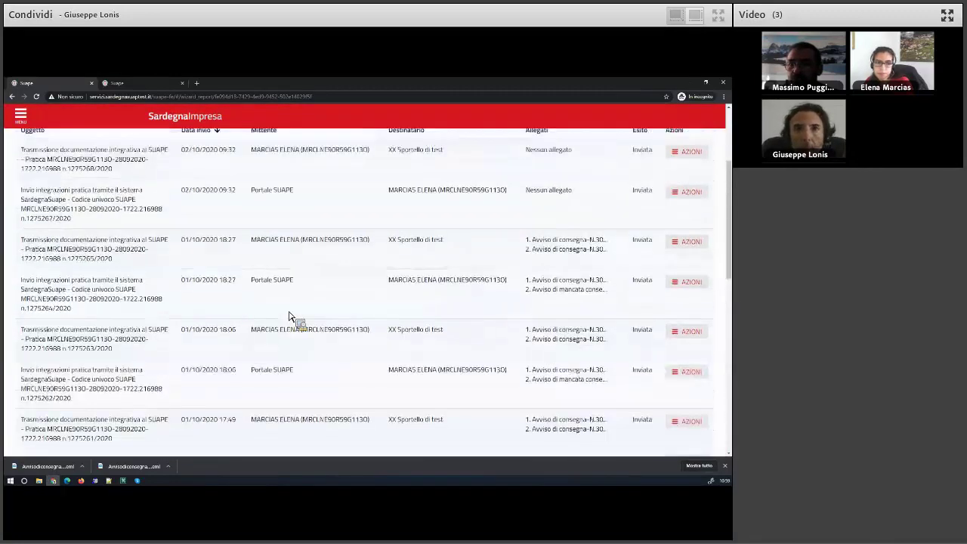
pyautogui.scroll(2, 68, 208)
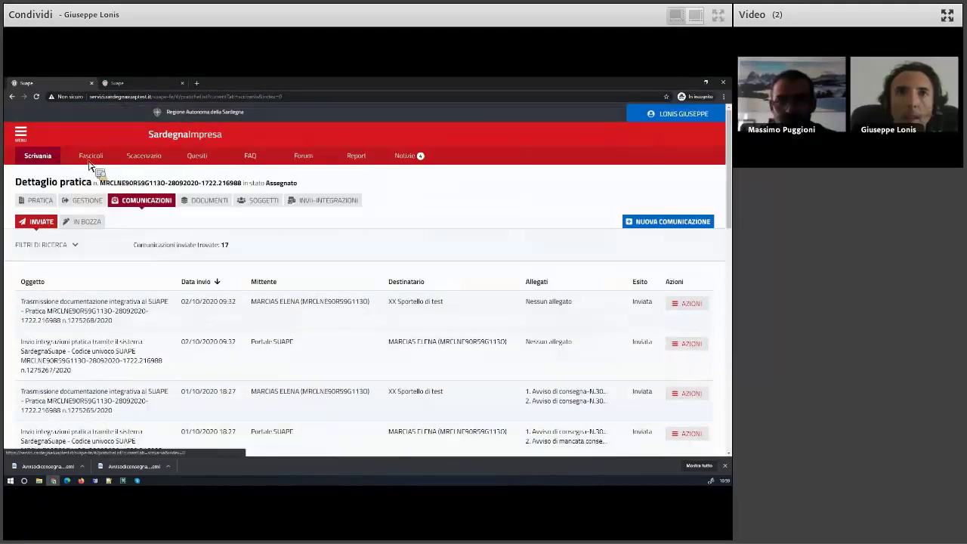
# From Scrivania, open the first practice's details and show its communications.
pyautogui.click(45, 160)
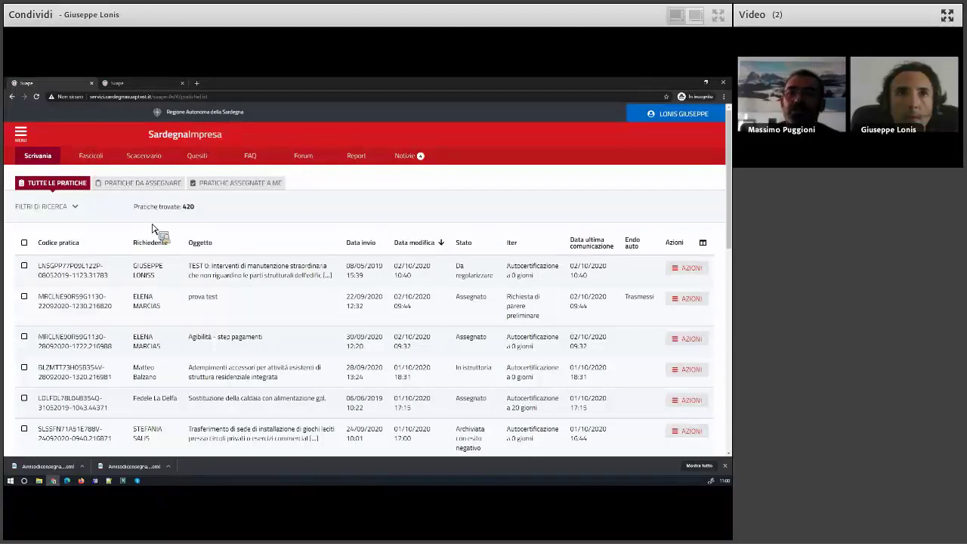
pyautogui.click(689, 269)
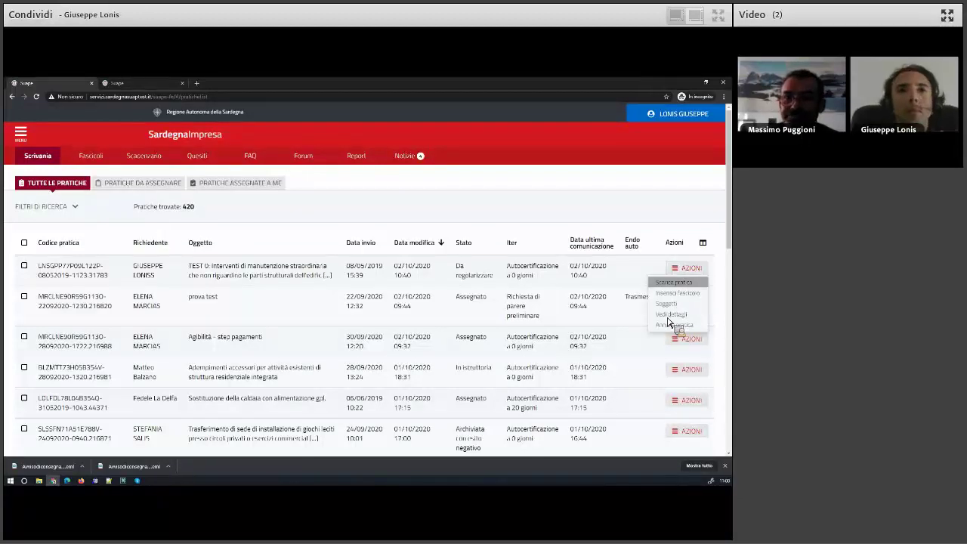
pyautogui.click(672, 314)
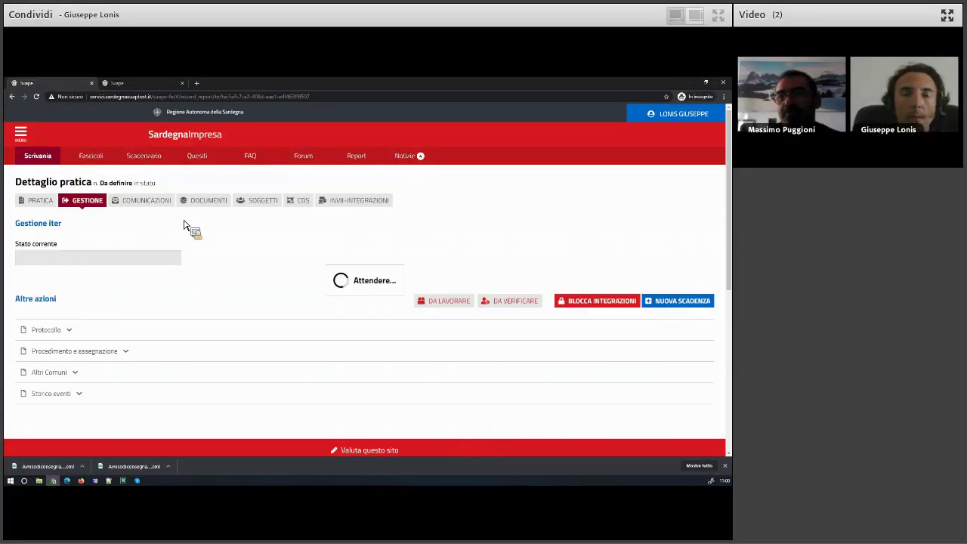
pyautogui.click(143, 204)
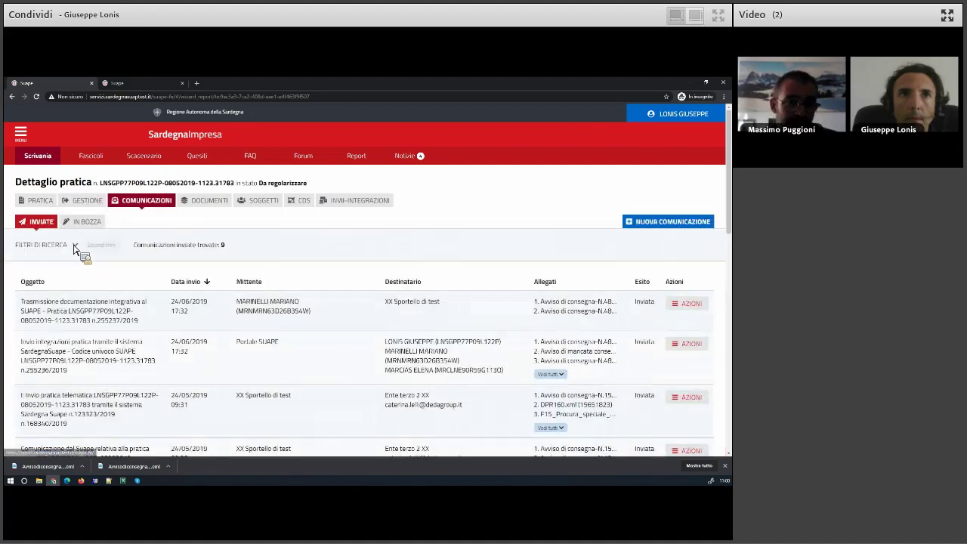
# Create a new communication with class Inoltro comunicazione di inizio lavori edilizi.
pyautogui.click(633, 223)
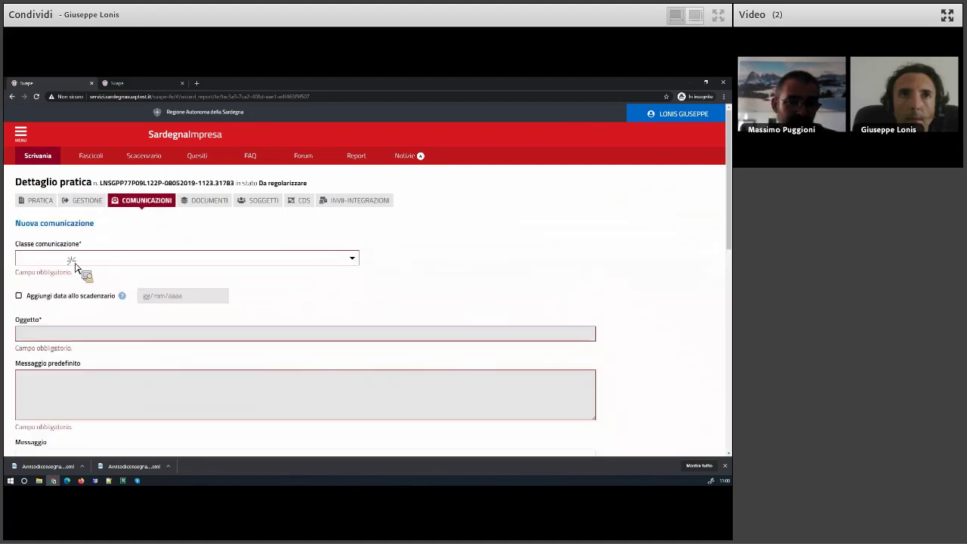
pyautogui.click(70, 259)
pyautogui.scroll(-3, 101, 318)
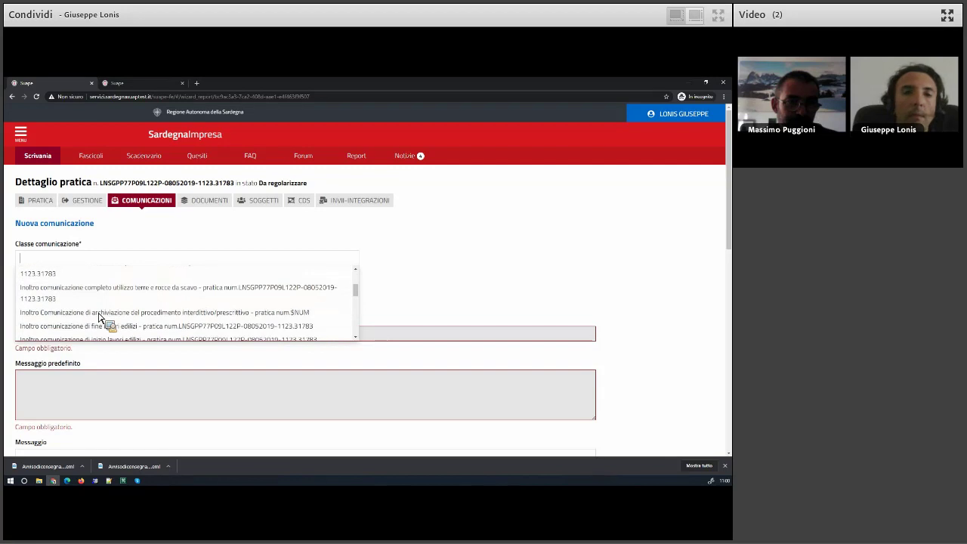
pyautogui.click(104, 316)
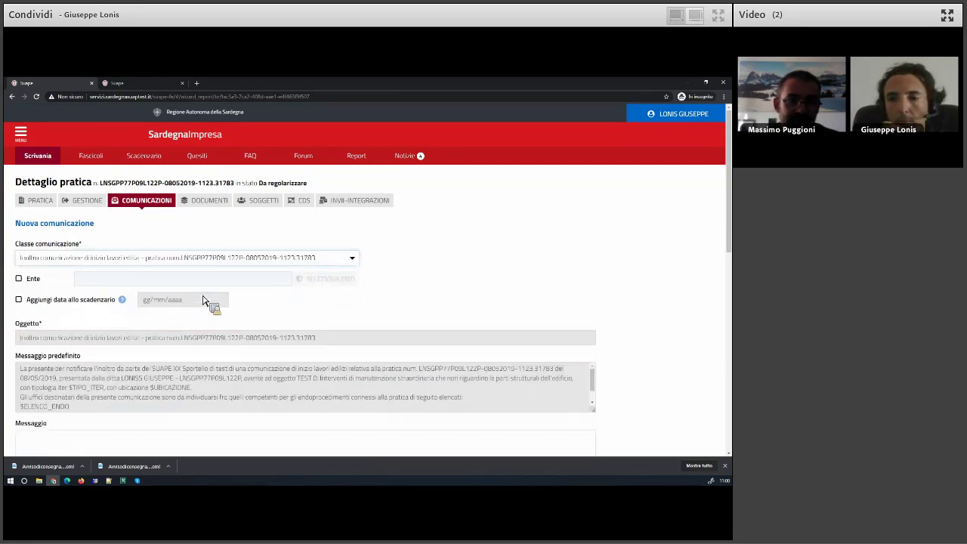
pyautogui.scroll(-3, 202, 301)
pyautogui.scroll(3, 202, 300)
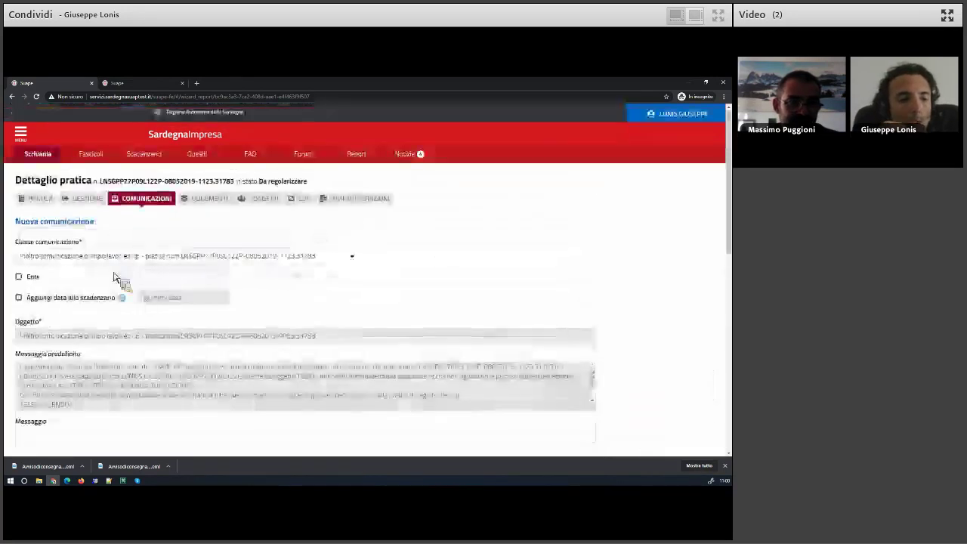
# Switch to the Cittadino role and open the Prova F13 practice's details.
pyautogui.click(682, 115)
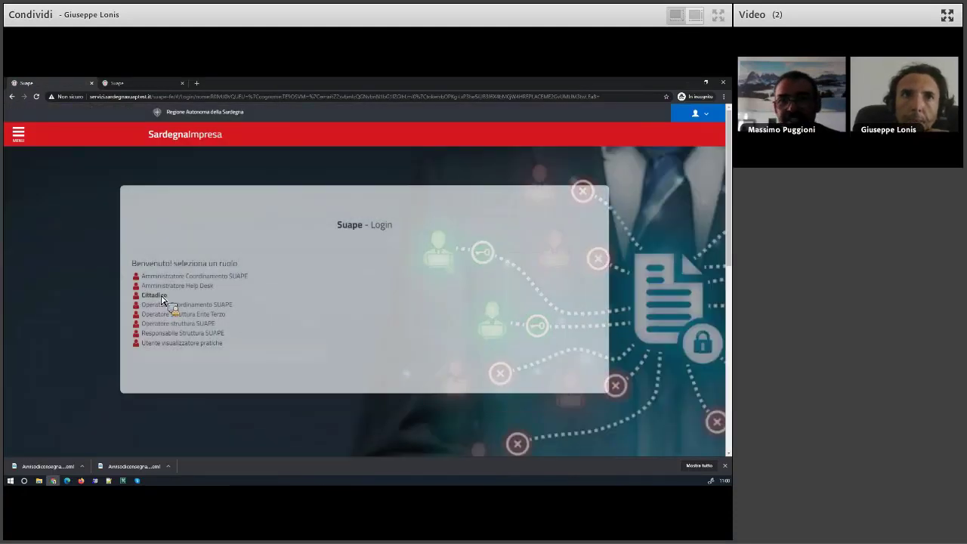
pyautogui.click(162, 297)
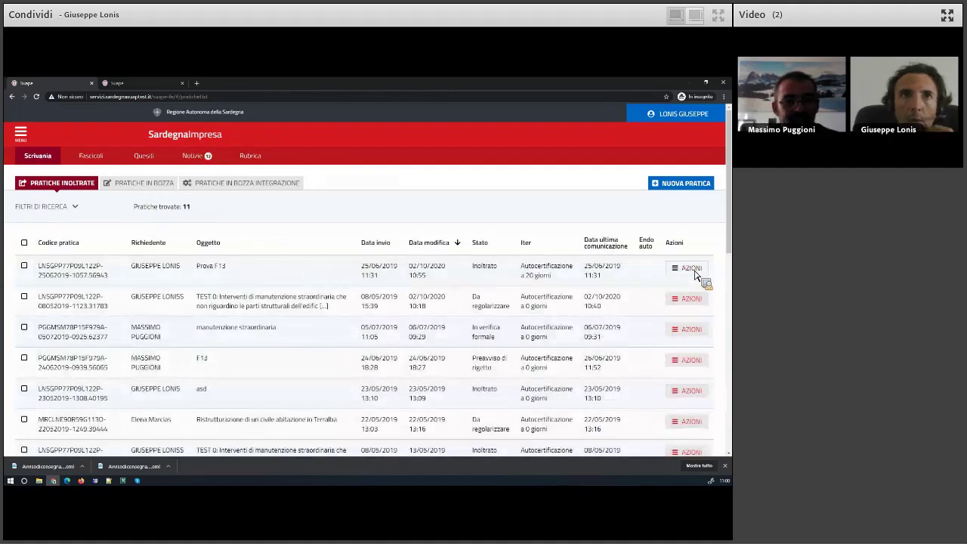
pyautogui.click(689, 268)
pyautogui.click(661, 335)
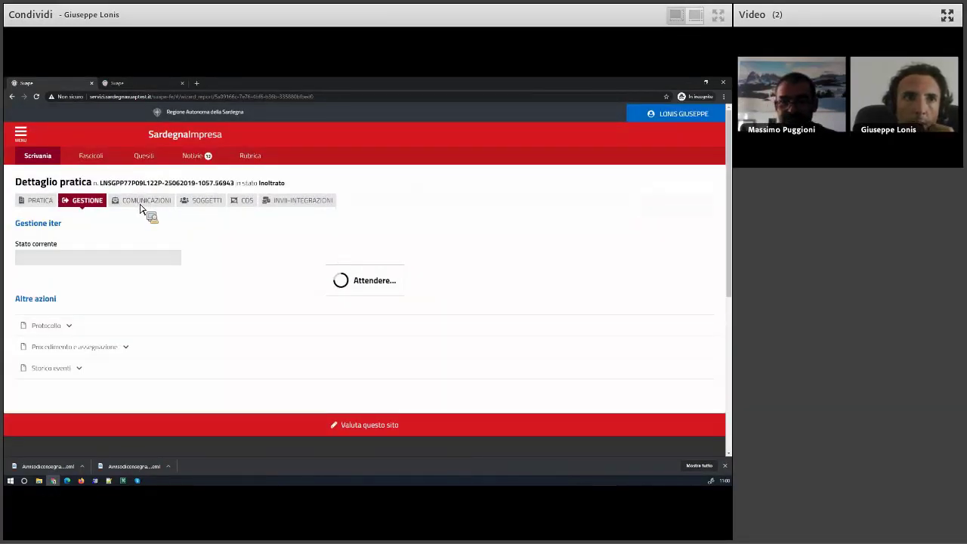
# Start a new communication on Prova F13 with the inizio lavori class.
pyautogui.click(143, 208)
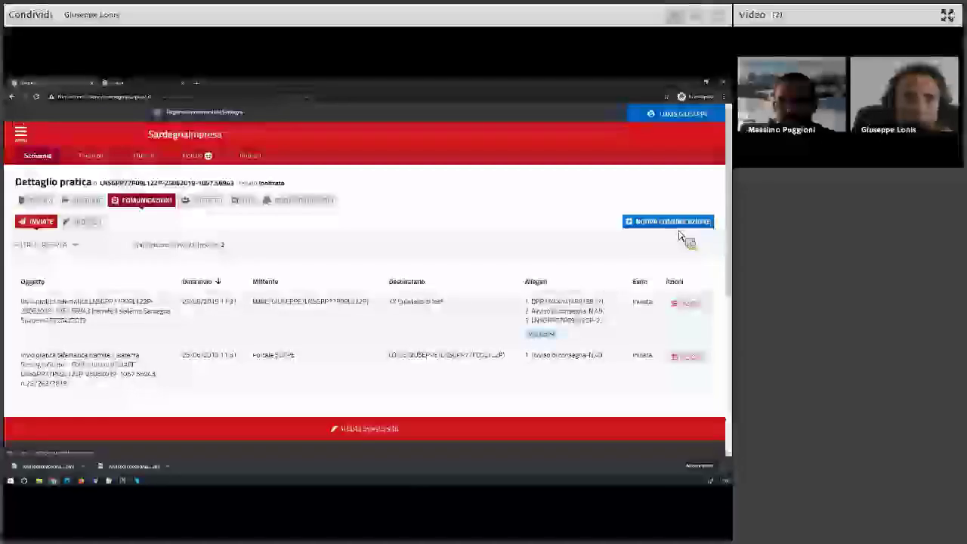
pyautogui.click(684, 224)
pyautogui.click(91, 263)
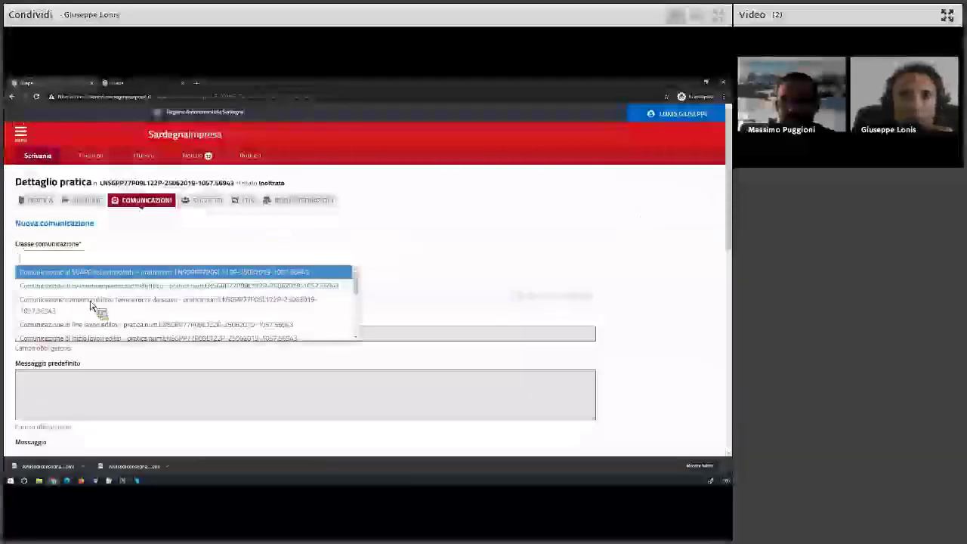
pyautogui.click(100, 311)
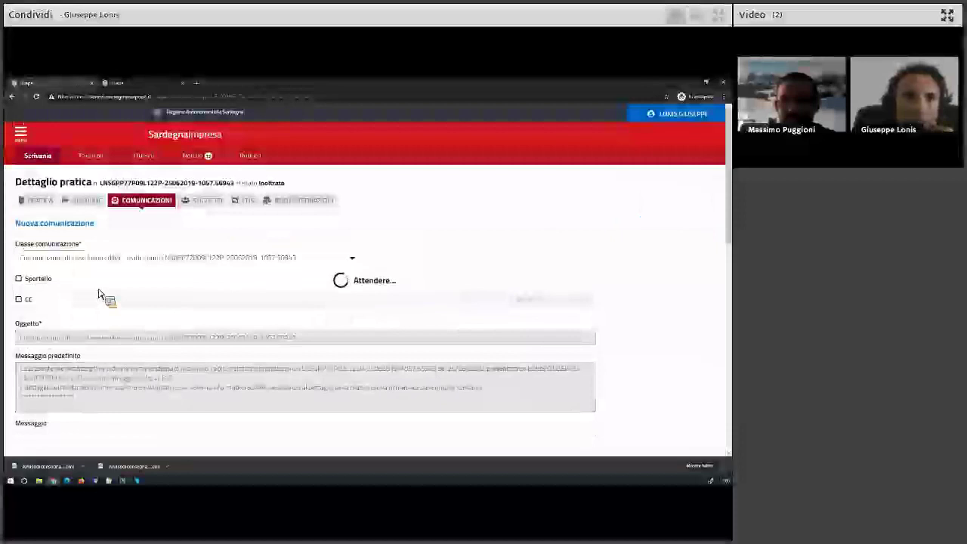
# Add the F14 SOSTITUZIONE module to the new communication.
pyautogui.scroll(-3, 113, 333)
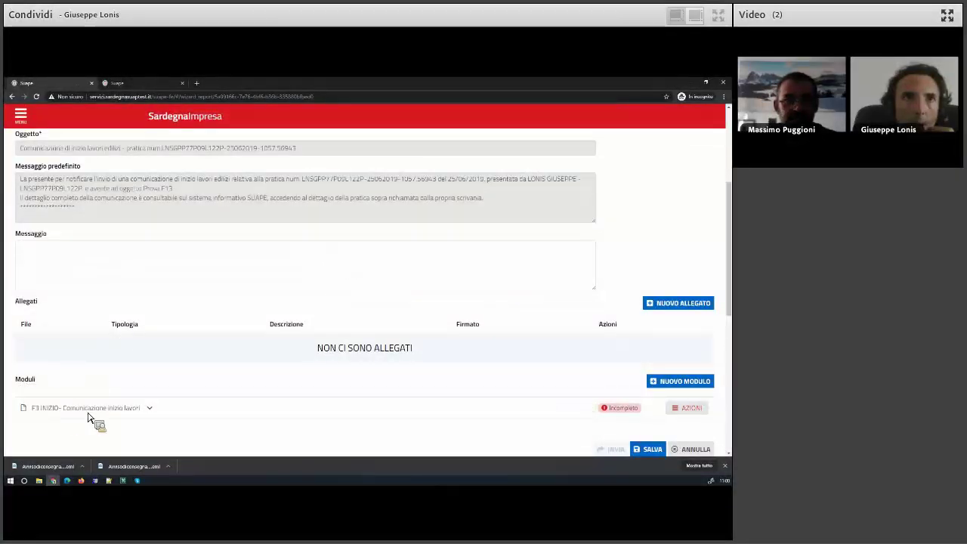
pyautogui.scroll(-2, 210, 380)
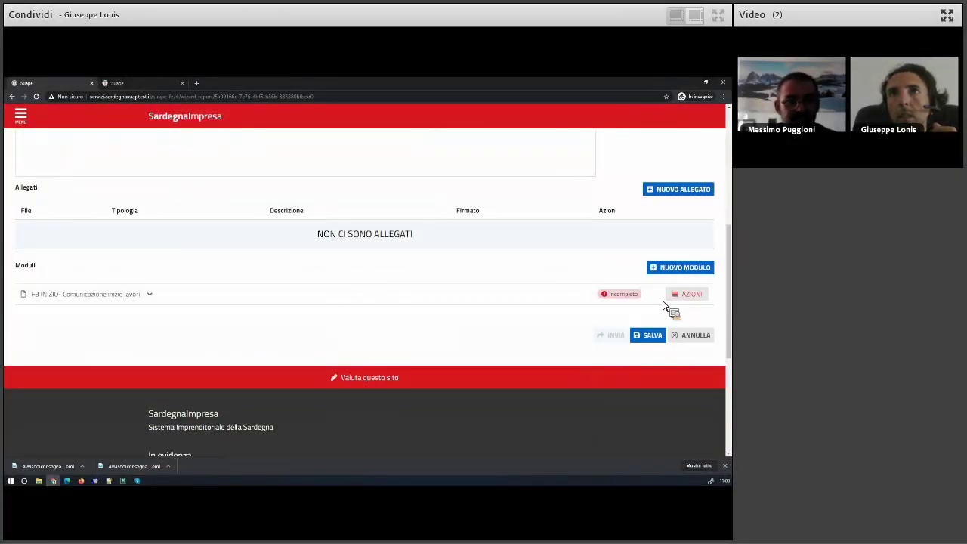
pyautogui.click(679, 269)
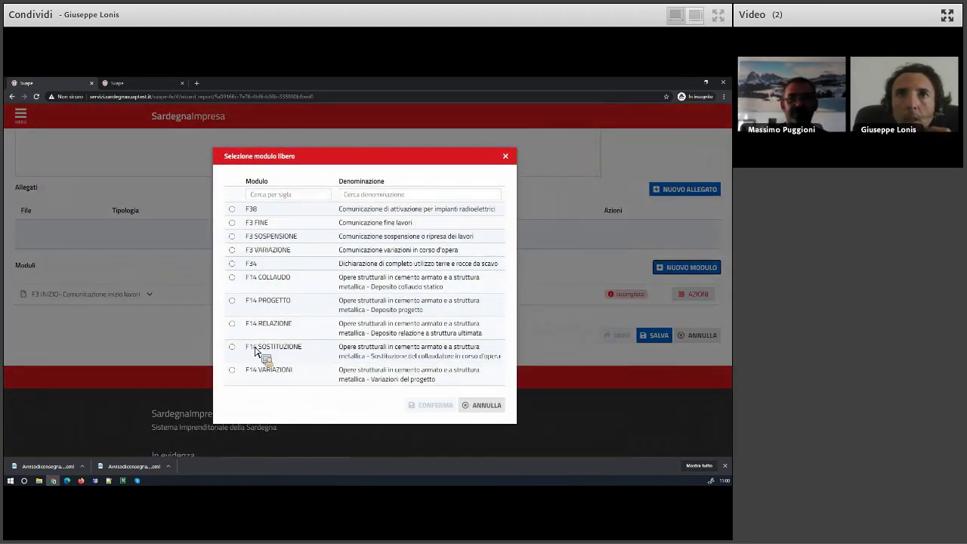
pyautogui.click(232, 346)
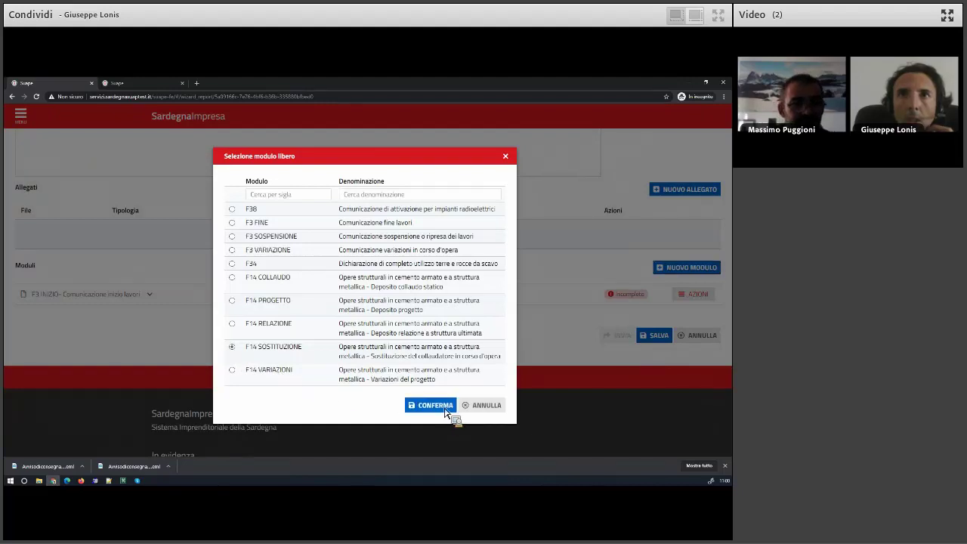
pyautogui.click(444, 407)
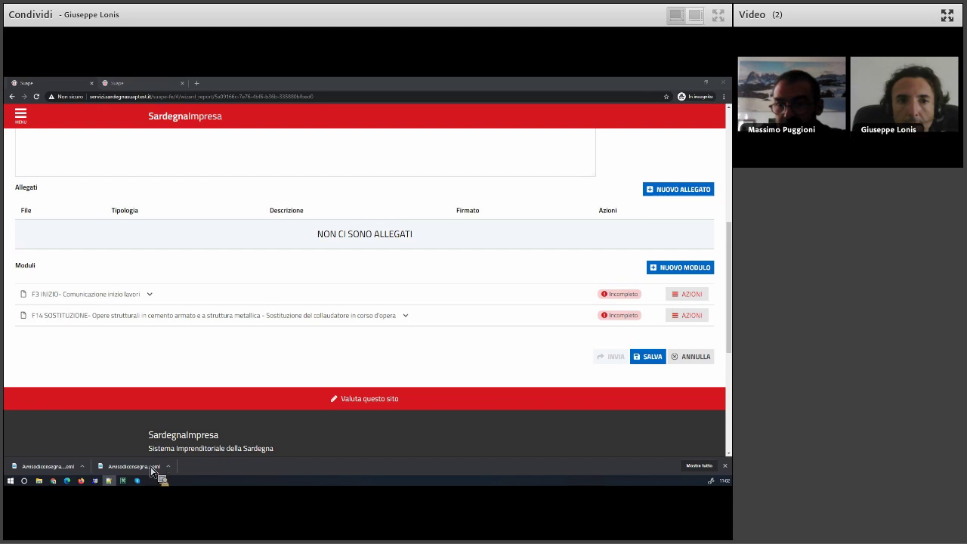
# Open the Test pratica vegetali draft from the Pratiche in bozza list for editing.
pyautogui.click(50, 158)
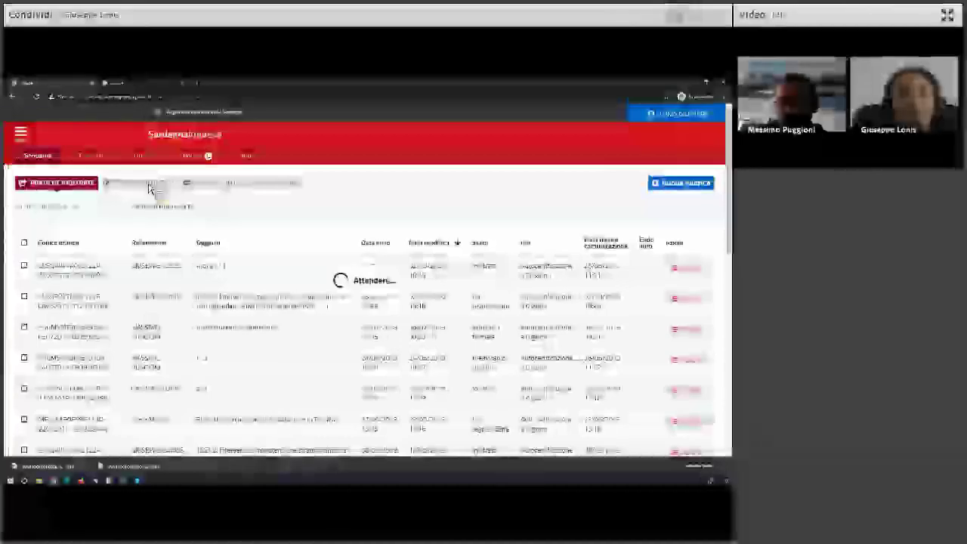
pyautogui.click(149, 187)
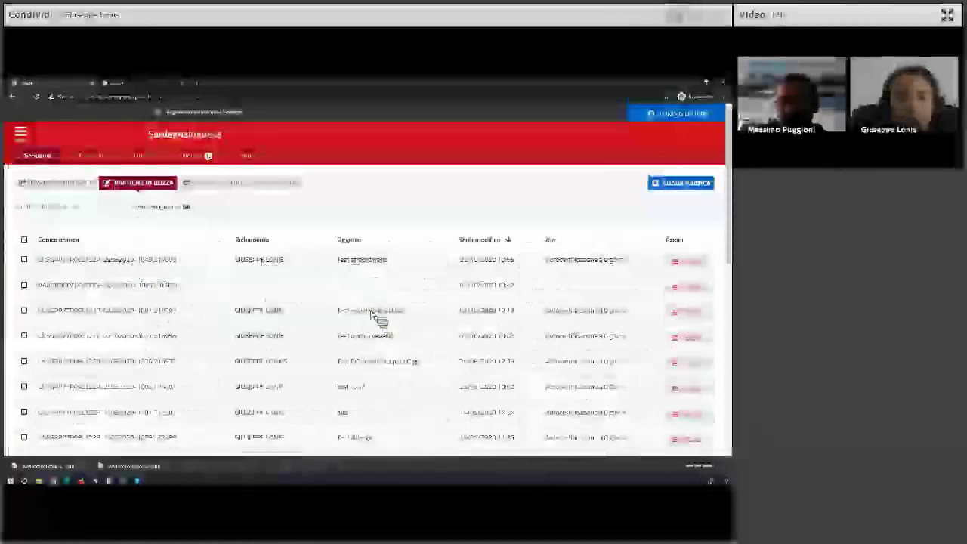
pyautogui.click(688, 342)
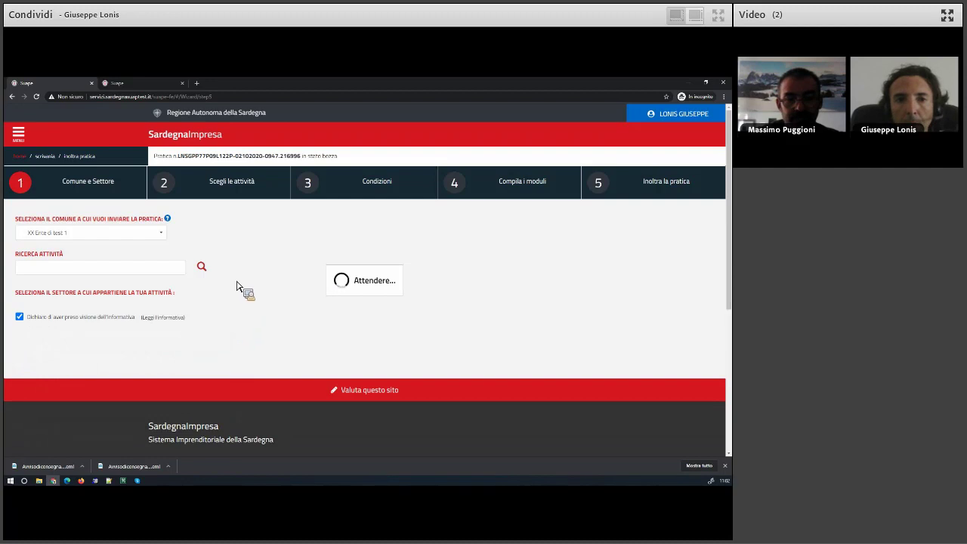
# Set the draft's procedure type to Parere preliminare.
pyautogui.click(388, 222)
pyautogui.click(102, 267)
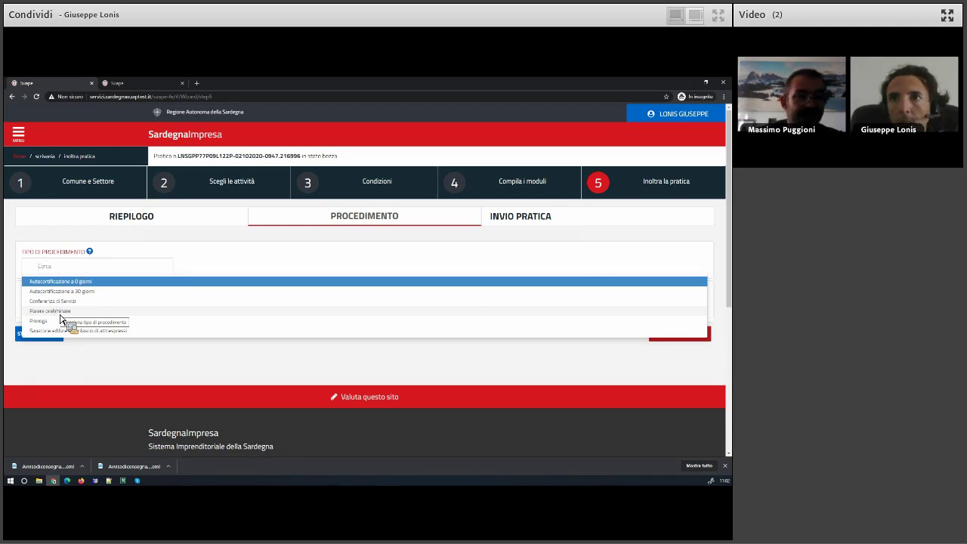
pyautogui.click(60, 312)
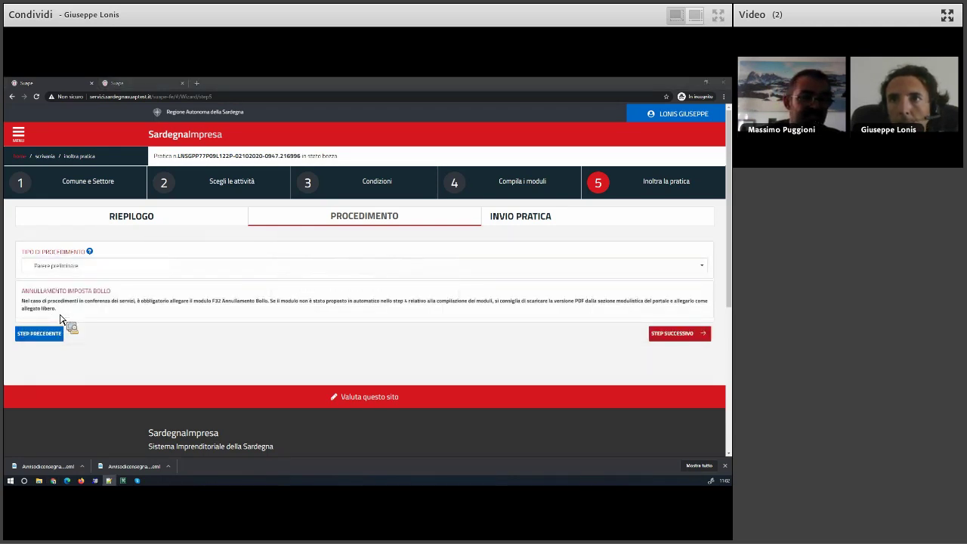